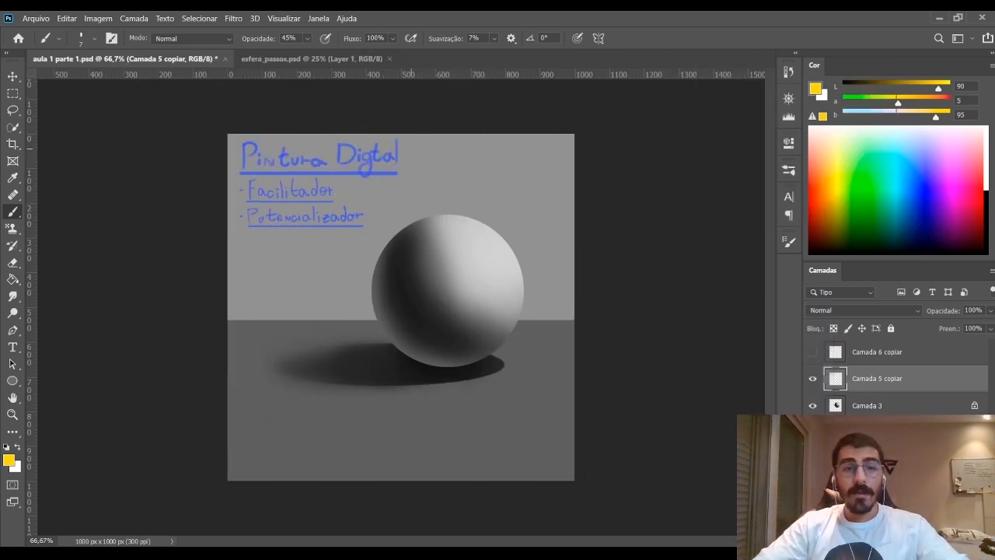
Draw a small yellow star beside the handwritten "Pintura Digtal" title
mouse_move(410, 163)
mouse_down()
mouse_move(417, 140)
mouse_move(405, 148)
mouse_move(411, 163)
mouse_up()
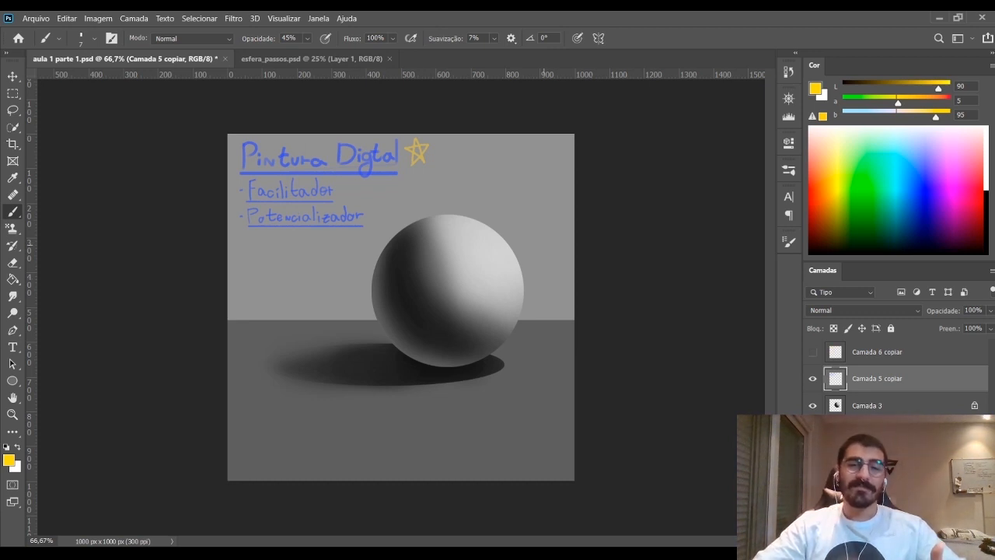
Try broad yellow strokes across the sphere with a brush enlarged to 201 px, and undo them
key(bracketright)
key(bracketright)
key(bracketright)
key(bracketright)
key(bracketright)
key(bracketright)
key(bracketright)
key(bracketright)
key(bracketright)
key(bracketright)
key(bracketright)
key(bracketright)
key(bracketright)
key(bracketright)
key(bracketright)
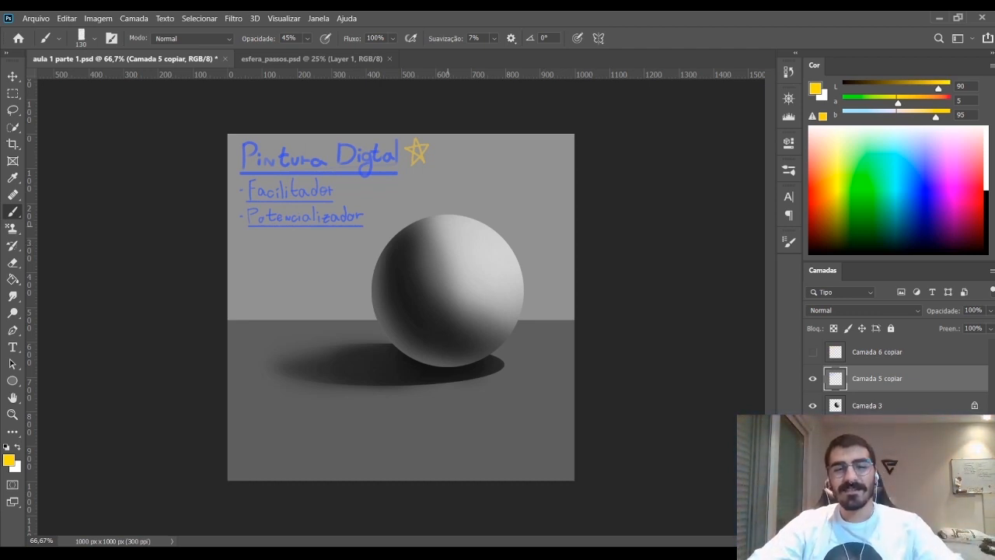
drag(393, 142, 548, 424)
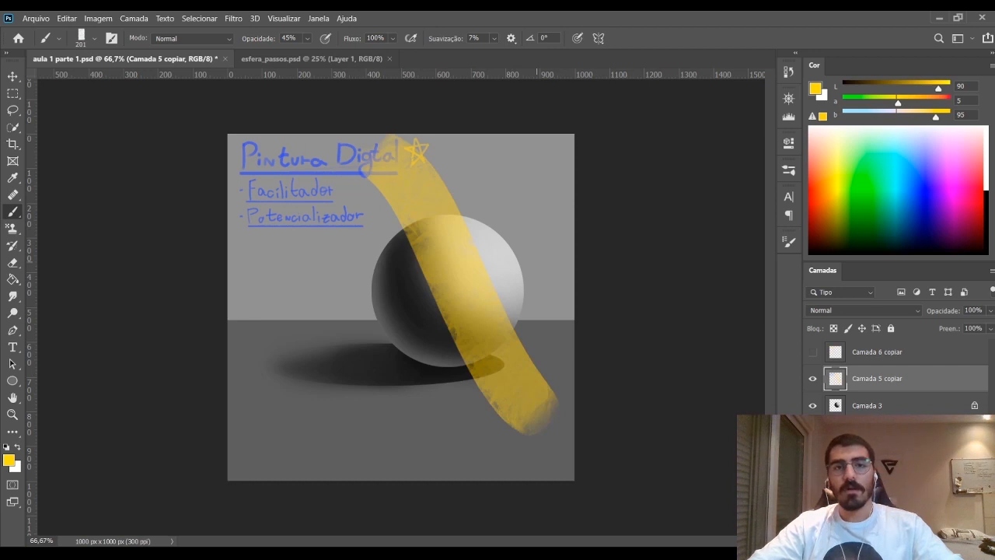
drag(564, 174, 416, 300)
key(ctrl+z)
key(ctrl+z)
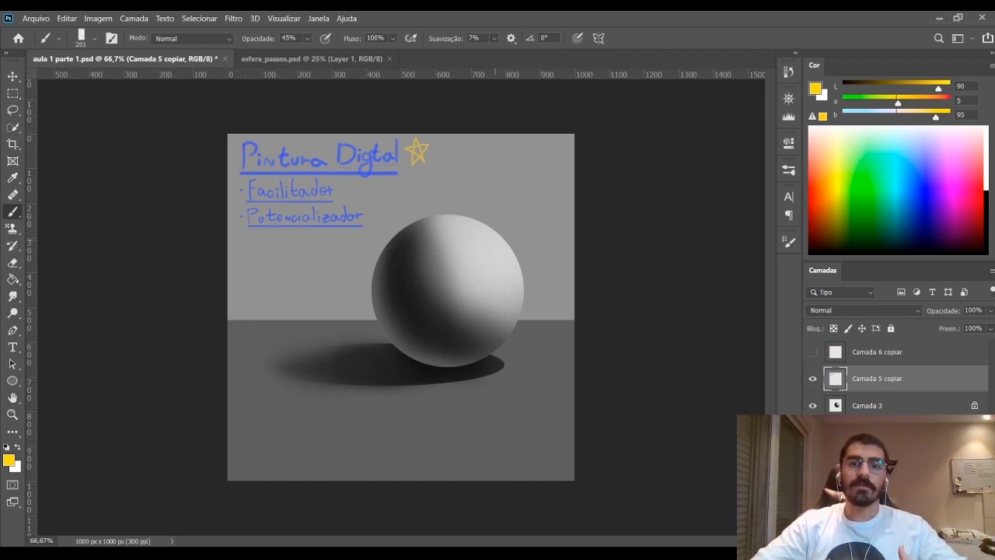
Reduce the brush size to 31 px
key(bracketleft)
key(bracketleft)
key(bracketleft)
key(bracketleft)
key(bracketleft)
key(bracketleft)
key(bracketleft)
key(bracketleft)
key(bracketleft)
key(bracketleft)
key(bracketleft)
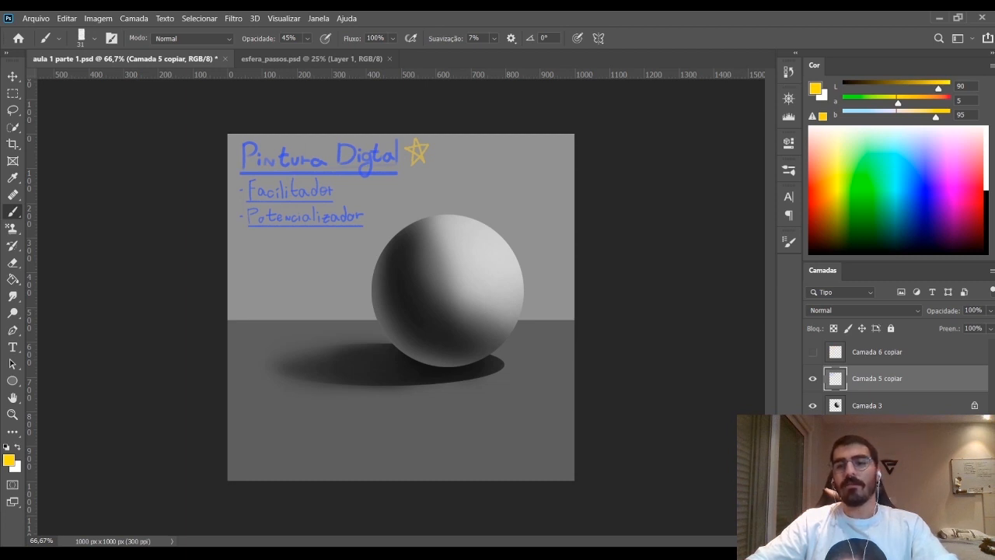
Hide the layer Camada 5 copiar, show and activate Camada 6 copiar, and reduce the brush to 8 px
click(812, 378)
click(812, 351)
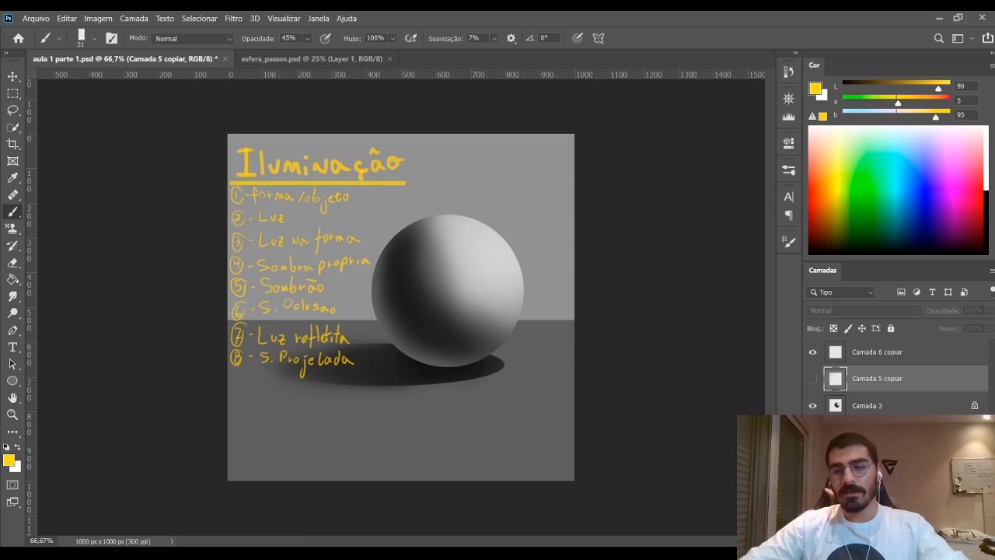
click(877, 352)
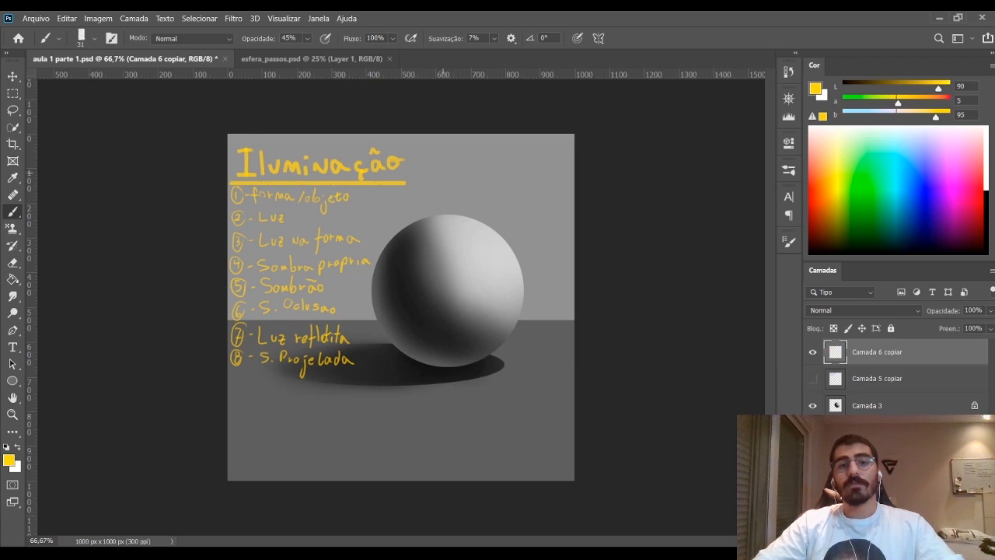
key(bracketleft)
key(bracketleft)
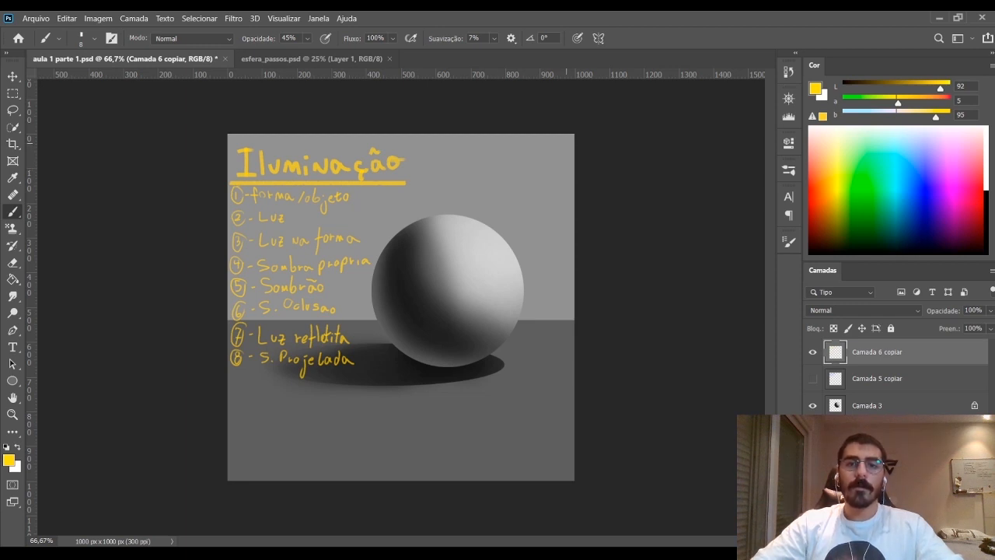
Sketch yellow zigzag light rays from the canvas's upper-right corner, bouncing off the sphere toward a small eye
drag(566, 138, 534, 172)
key(ctrl+z)
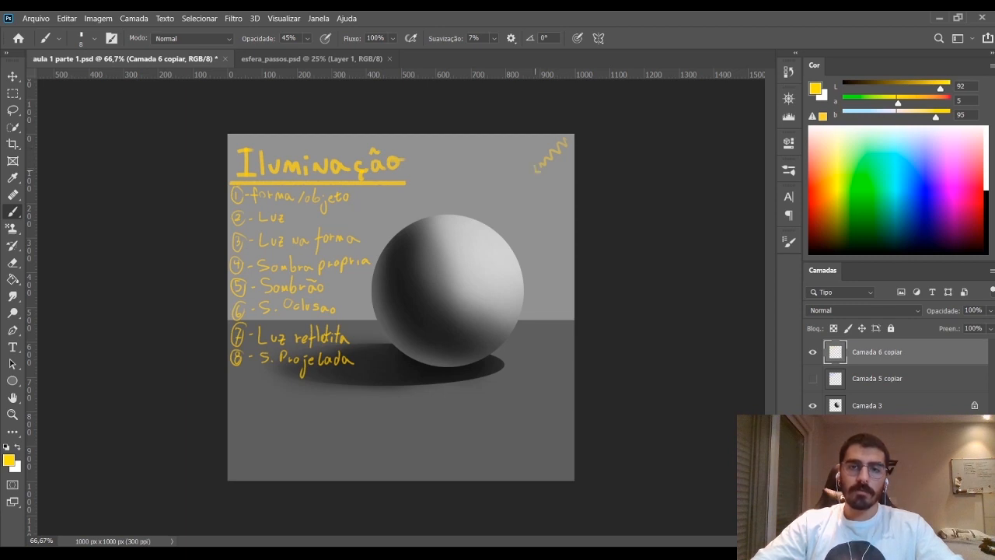
mouse_move(541, 138)
mouse_down()
mouse_move(568, 142)
mouse_move(558, 174)
mouse_up()
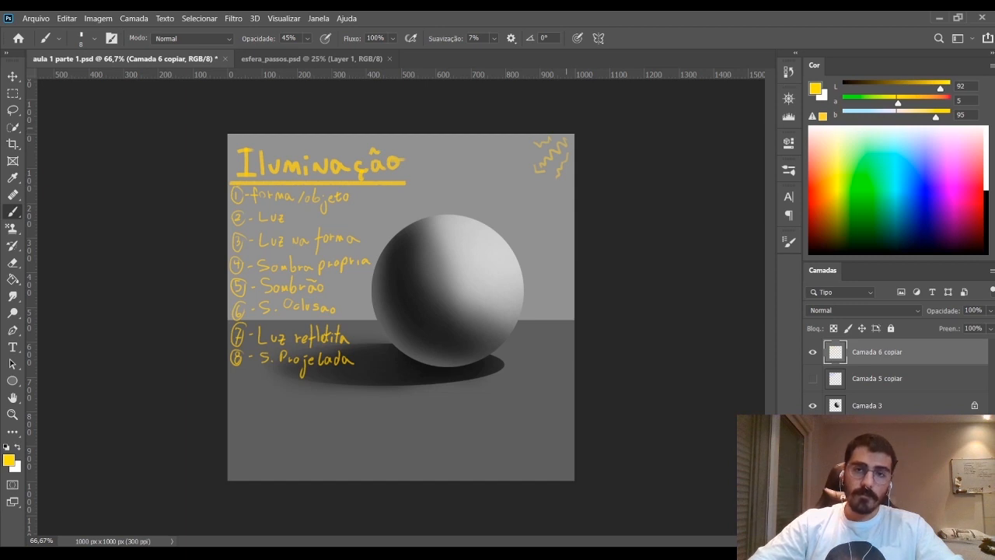
drag(567, 136, 572, 147)
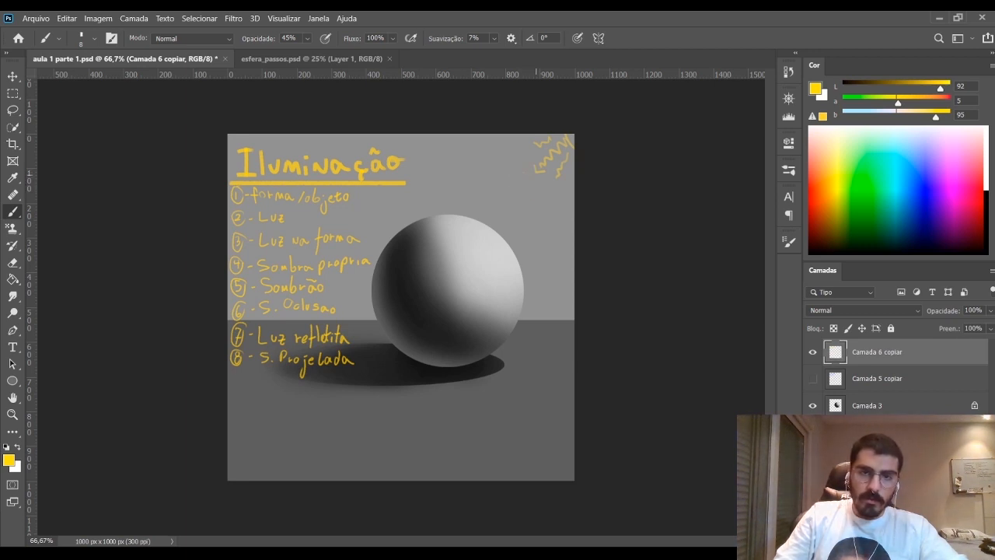
key(e)
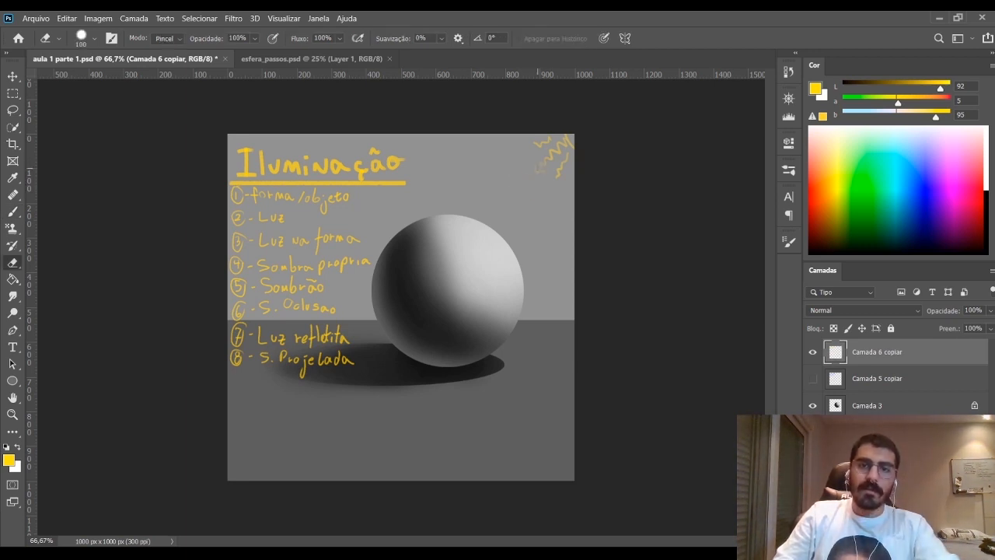
key(b)
mouse_move(533, 170)
mouse_down()
mouse_move(502, 222)
mouse_move(436, 166)
mouse_move(443, 181)
mouse_move(424, 176)
mouse_up()
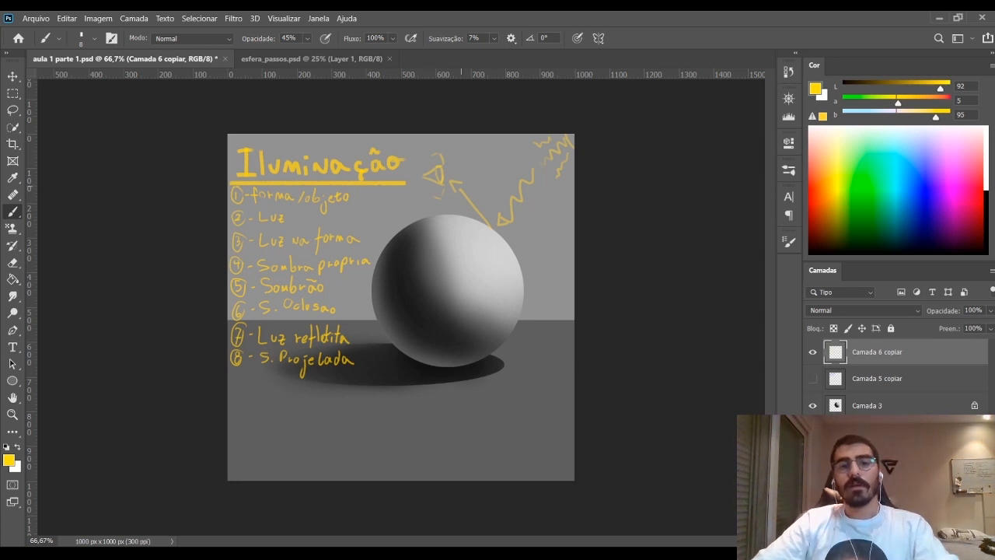
Erase the eye, the bounced ray and the zigzag light marks above the sphere
key(e)
drag(429, 159, 465, 196)
mouse_move(442, 157)
mouse_down()
mouse_move(484, 213)
mouse_move(467, 188)
mouse_move(498, 194)
mouse_move(513, 176)
mouse_up()
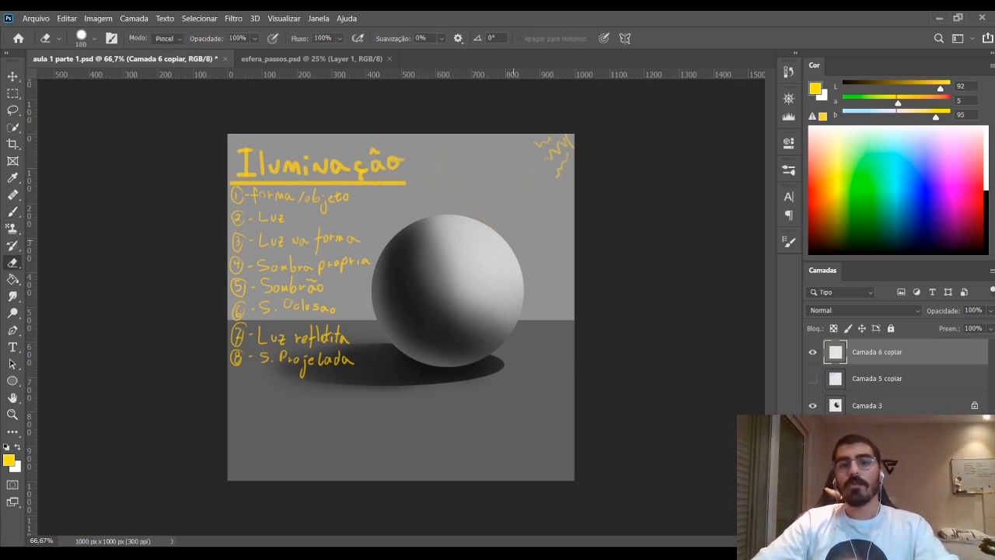
drag(538, 144, 558, 165)
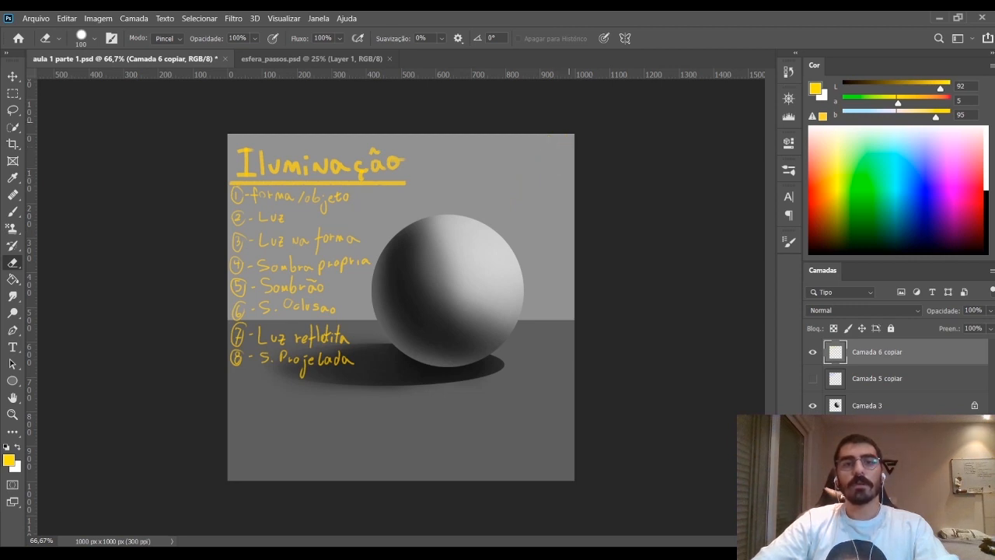
Underline the third list item, "Luz na forma", with the brush and undo the line
key(b)
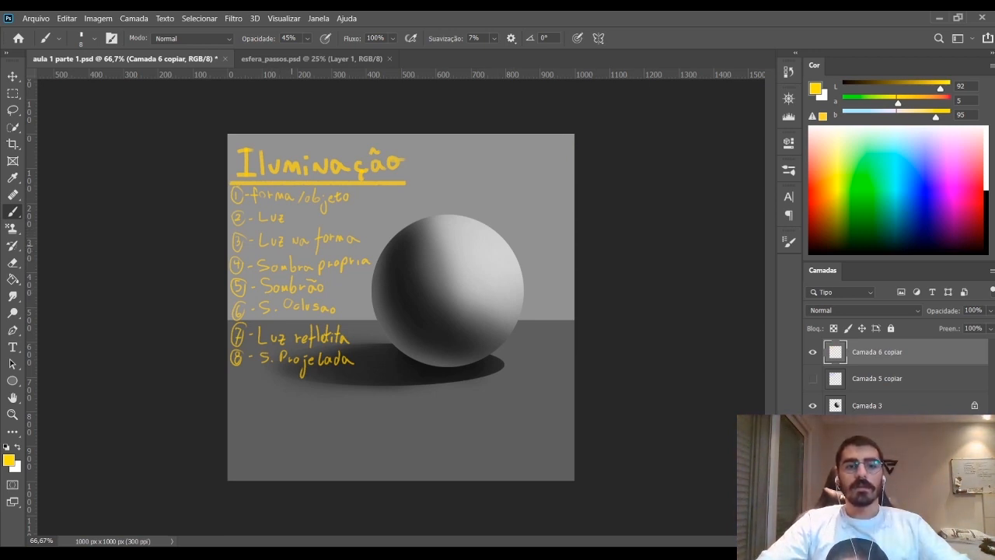
drag(251, 249, 361, 249)
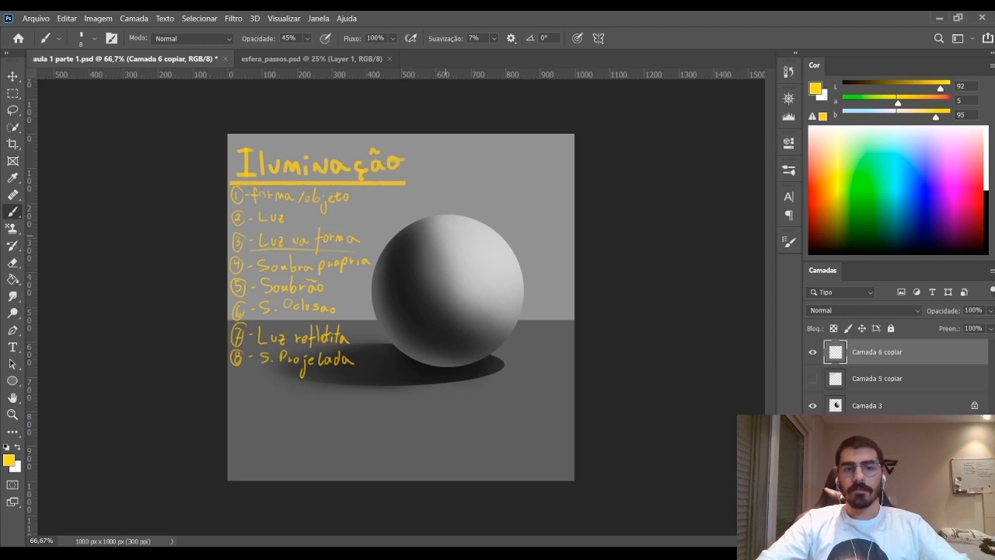
key(ctrl+z)
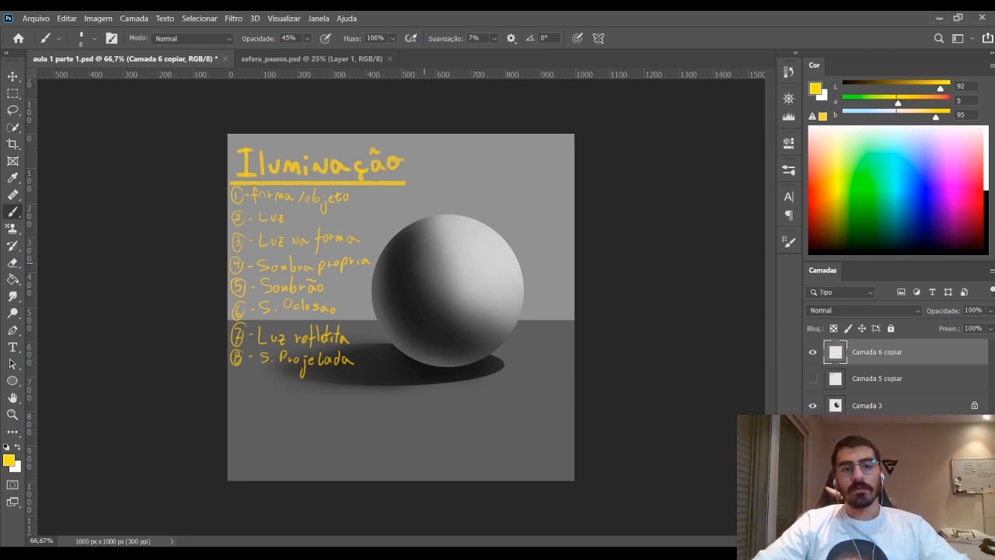
Draw two curved yellow lines on the sphere, one bounding the lit area and one along the lower-left edge of the dark band
drag(437, 220, 501, 319)
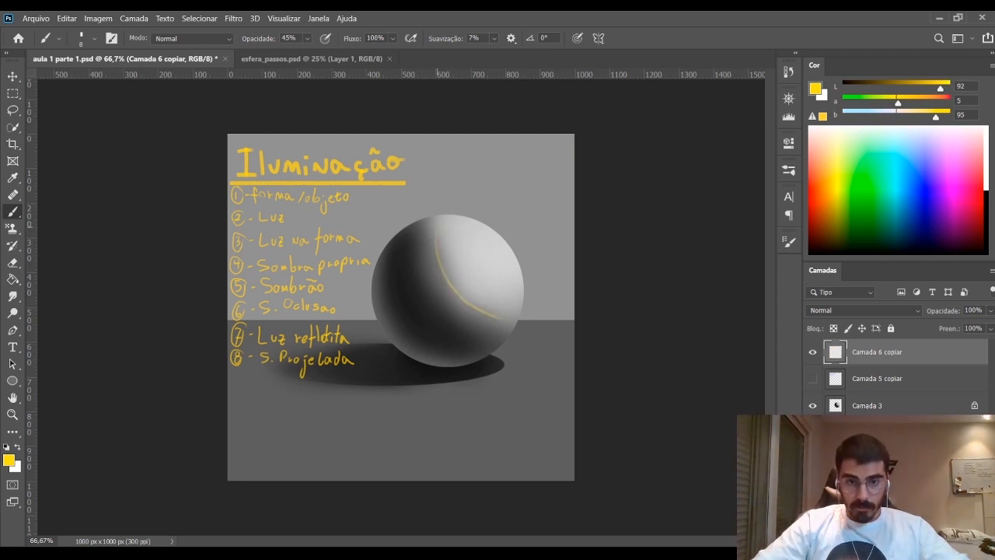
drag(384, 245, 457, 350)
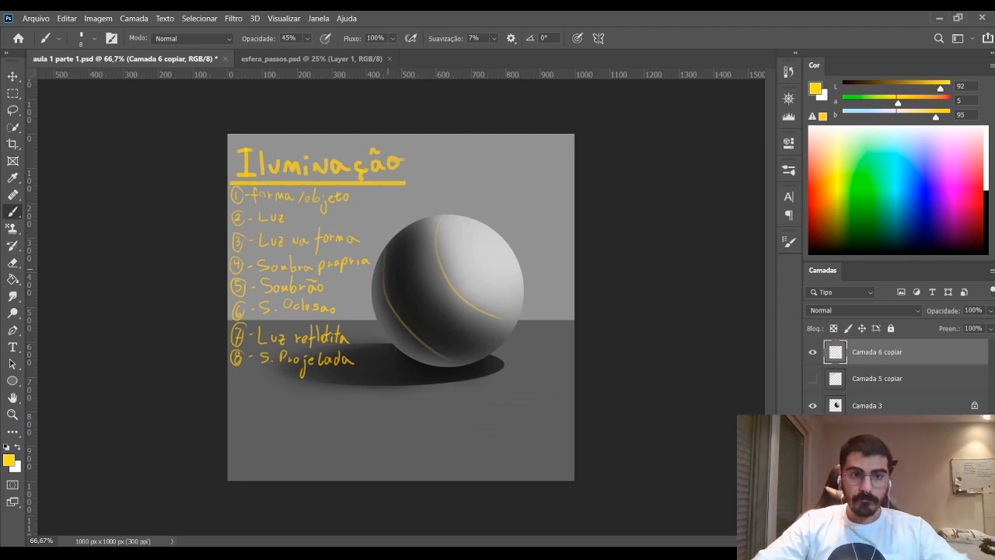
key(ctrl+z)
mouse_move(383, 247)
mouse_down()
mouse_move(424, 354)
mouse_move(439, 359)
mouse_up()
key(ctrl+z)
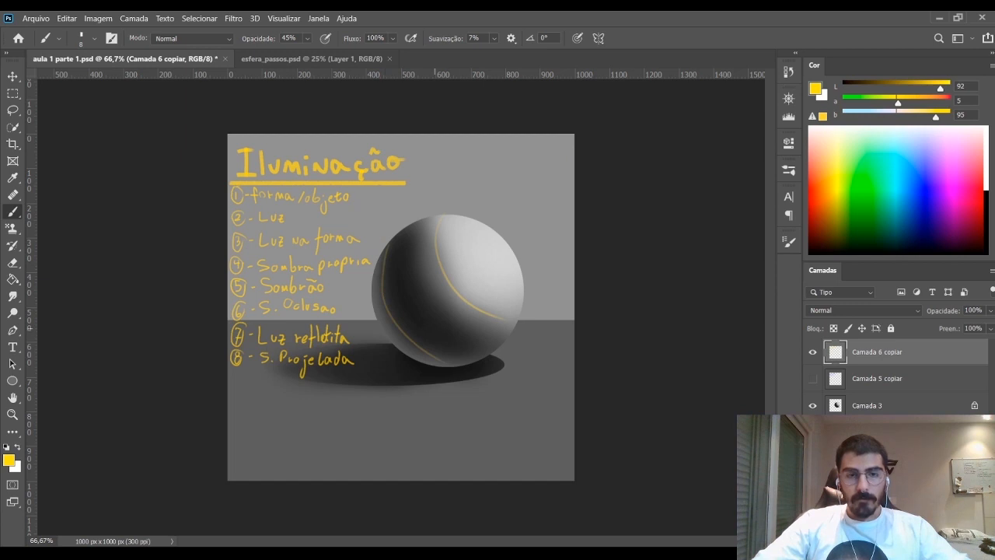
key(ctrl+z)
drag(386, 282, 442, 353)
key(ctrl+z)
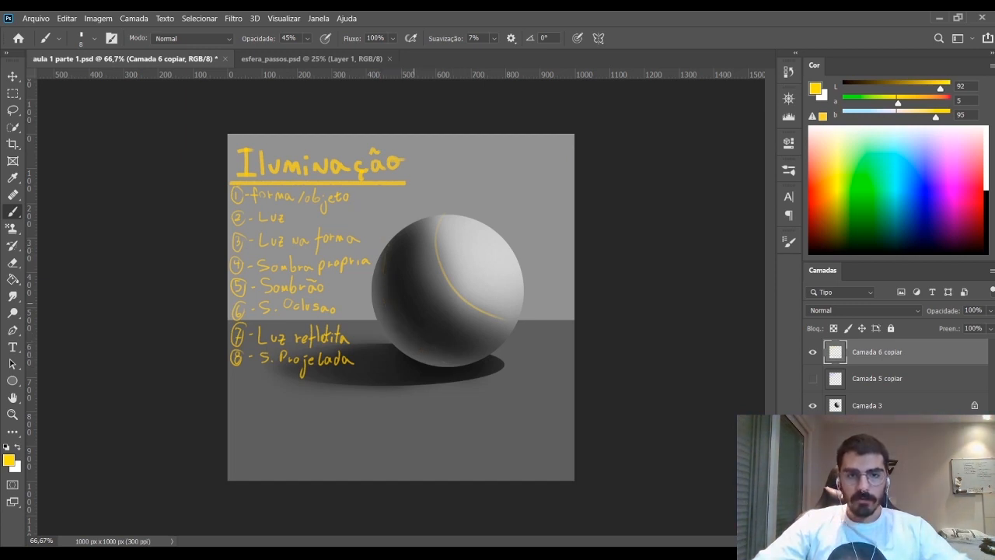
drag(386, 272, 428, 348)
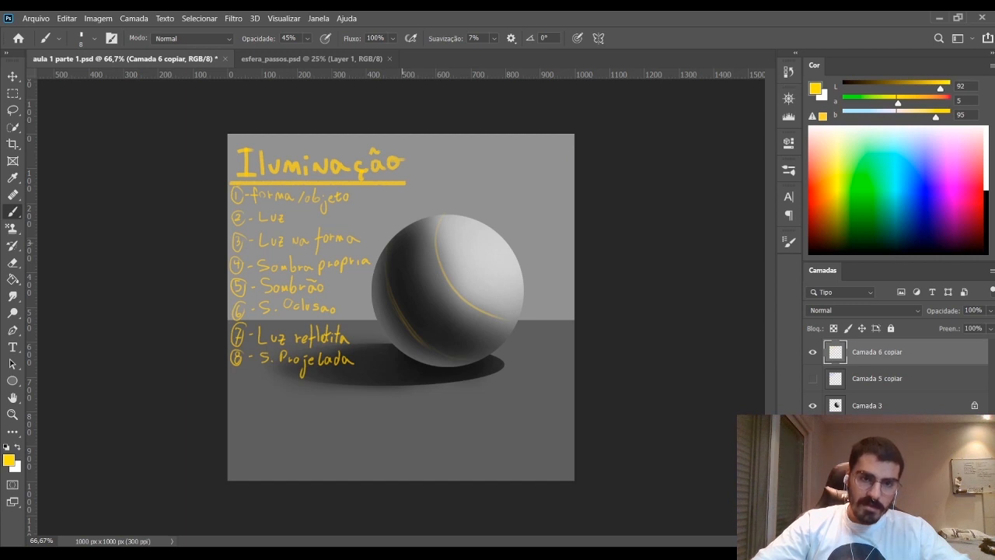
Scribble a zigzag over the sphere's dark band and undo it
mouse_move(393, 241)
mouse_down()
mouse_move(400, 293)
mouse_move(429, 334)
mouse_up()
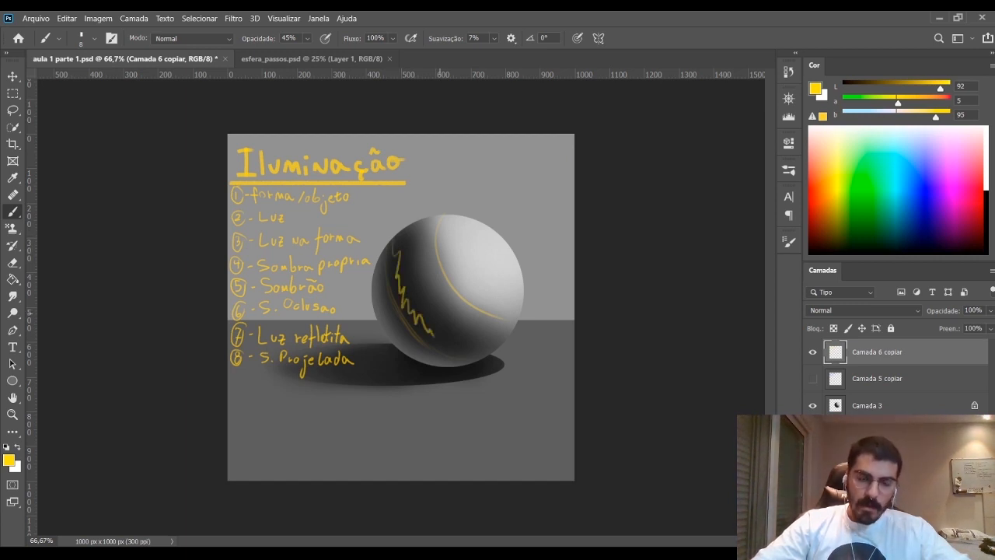
key(ctrl+z)
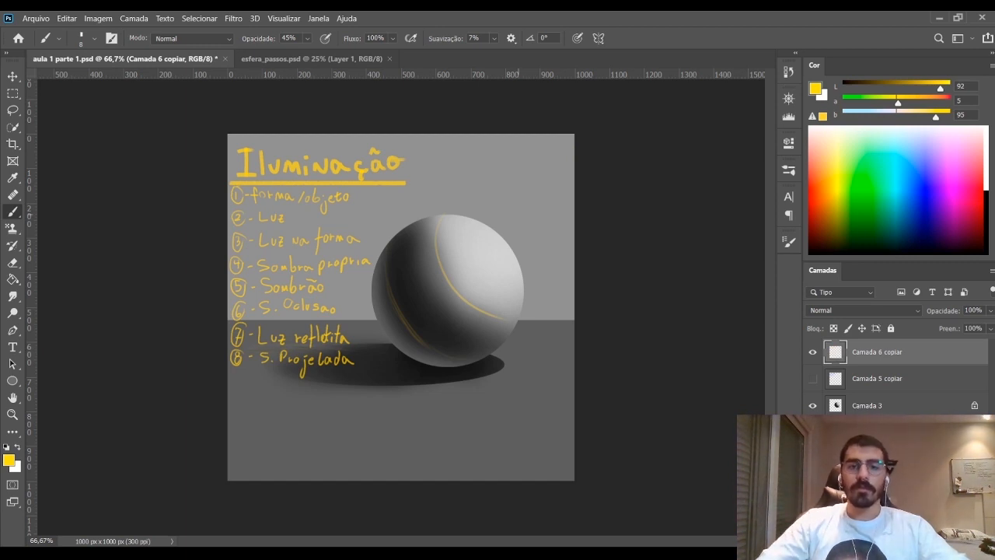
Draw a long vertical arrow pointing down along the sphere's right edge and label it "100%"
drag(524, 140, 524, 418)
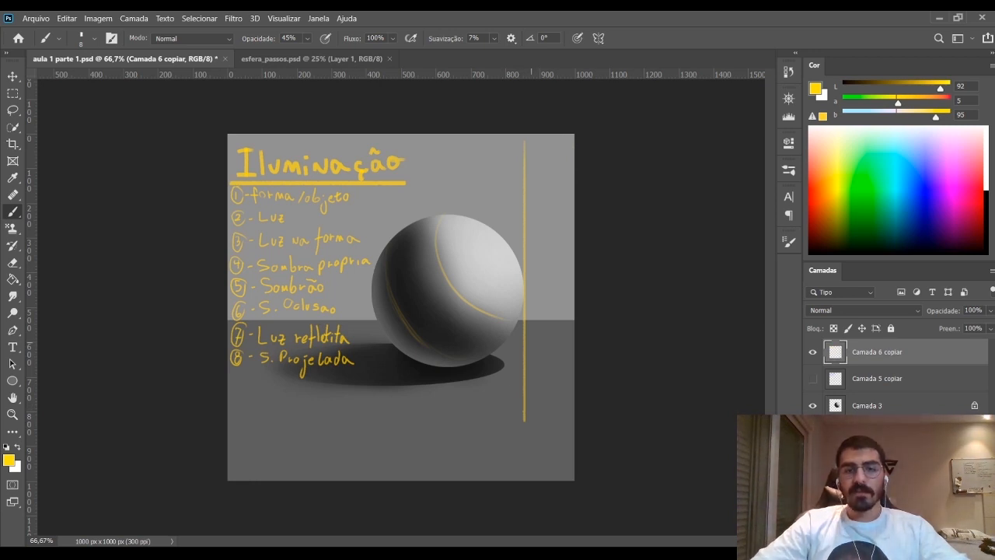
mouse_move(532, 343)
mouse_down()
mouse_move(531, 358)
mouse_move(540, 346)
mouse_up()
drag(553, 345, 554, 345)
drag(566, 351, 564, 359)
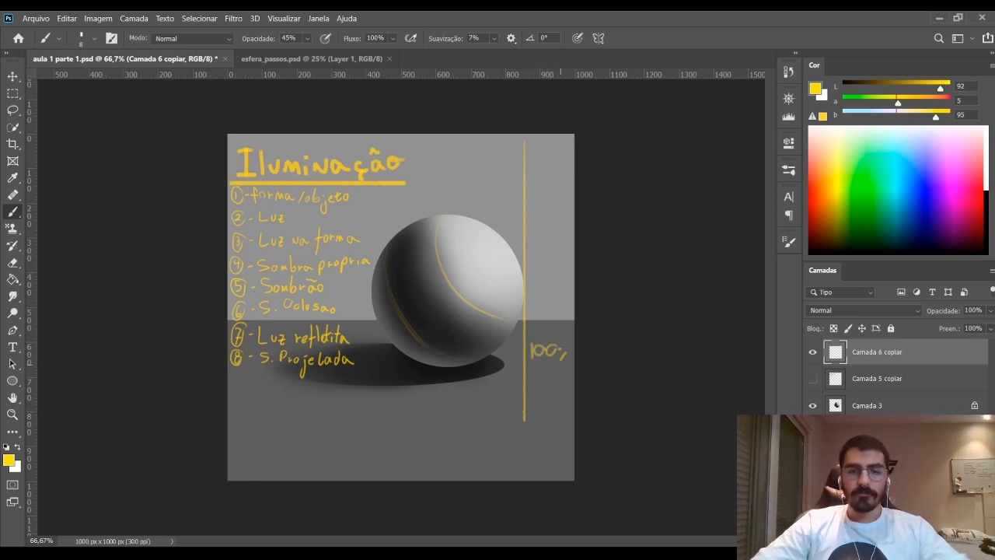
mouse_move(517, 396)
mouse_down()
mouse_move(526, 411)
mouse_move(530, 395)
mouse_up()
key(ctrl+z)
key(ctrl+z)
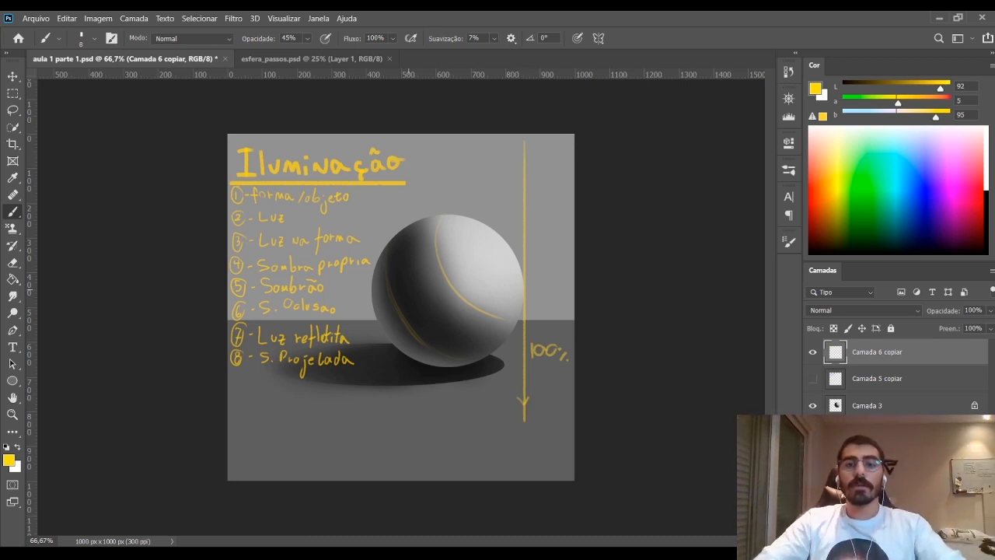
Try ray strokes fanning out from the tip of the vertical arrow, and undo them
drag(503, 387, 564, 406)
key(ctrl+z)
key(ctrl+z)
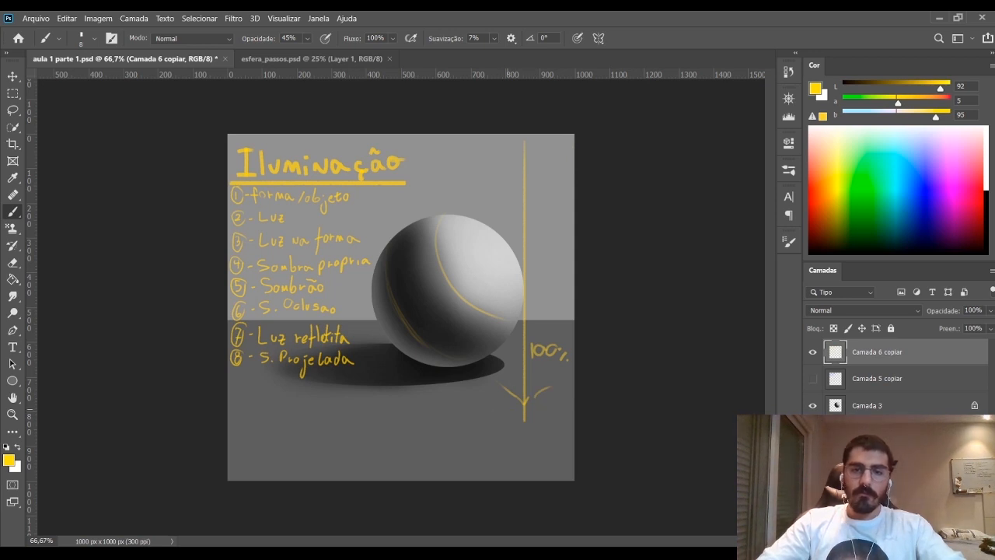
key(ctrl+z)
key(ctrl+z)
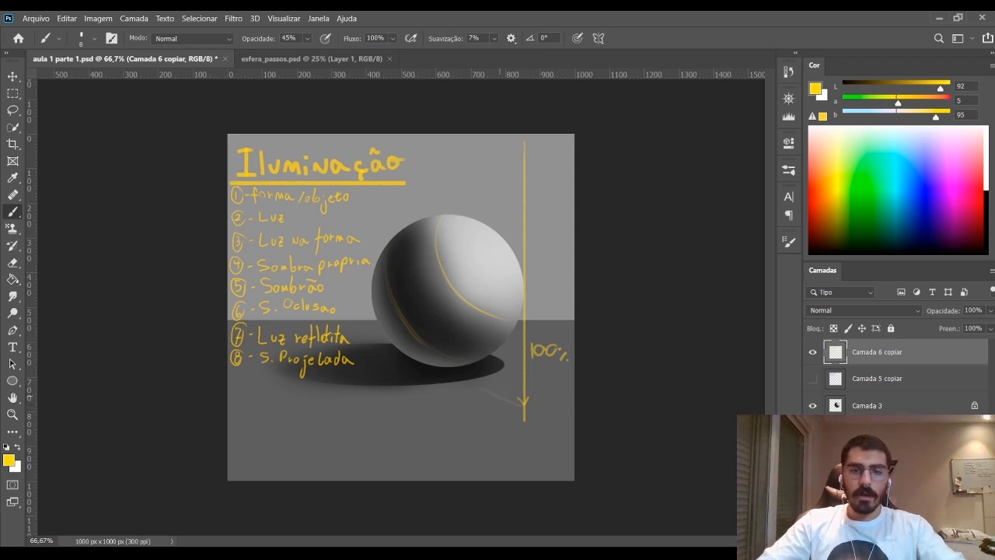
Draw a bounced arrow from the vertical arrow's tip to the sphere's base and label it "10%"
mouse_move(519, 408)
mouse_down()
mouse_move(458, 376)
mouse_move(464, 384)
mouse_move(472, 374)
mouse_move(495, 405)
mouse_up()
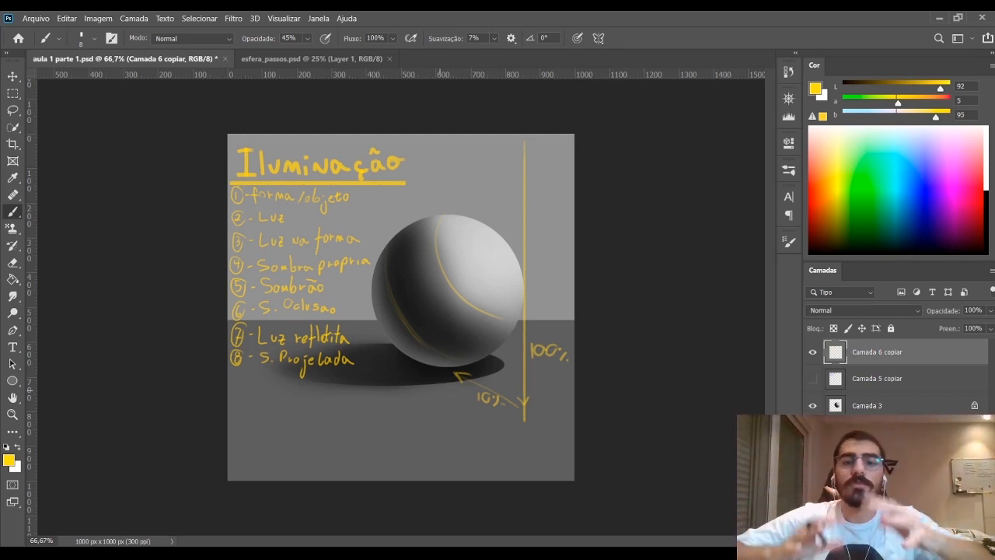
Draw a curved line across the sphere from the lit side into the shadow, and undo it
drag(491, 242, 428, 302)
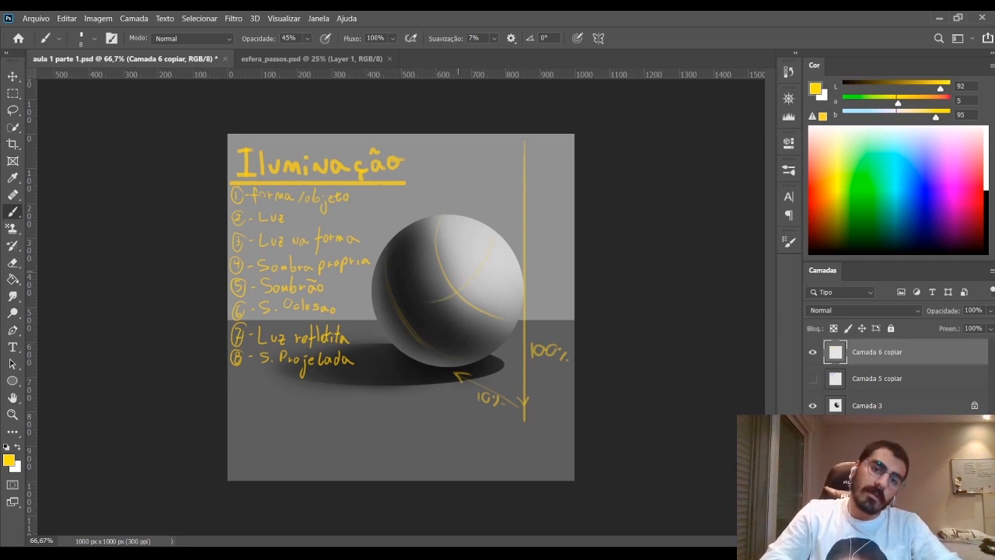
key(ctrl+z)
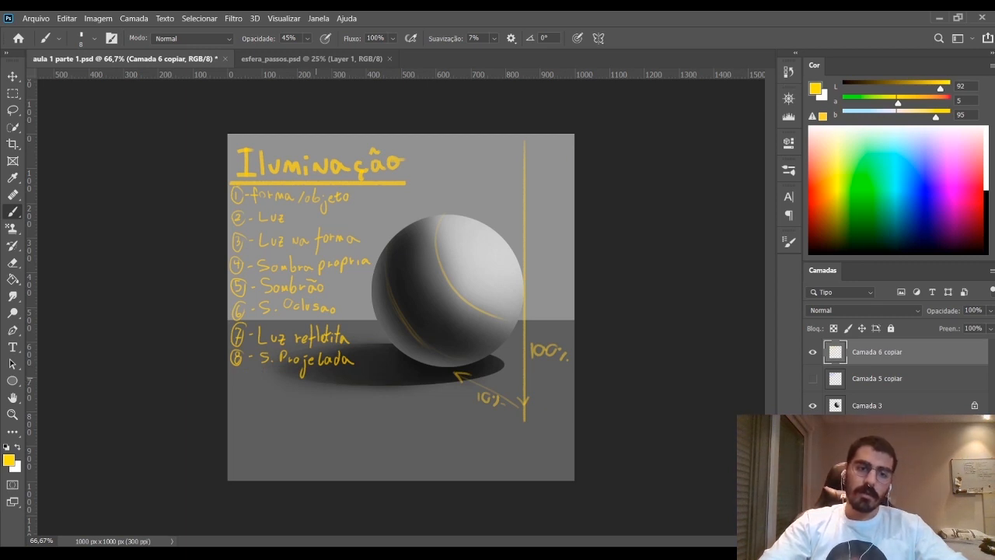
Hatch the cast shadow under the sphere and draw a light arrow pointing at the sphere's upper-right side
mouse_move(314, 374)
mouse_down()
mouse_move(390, 382)
mouse_move(404, 368)
mouse_move(452, 376)
mouse_up()
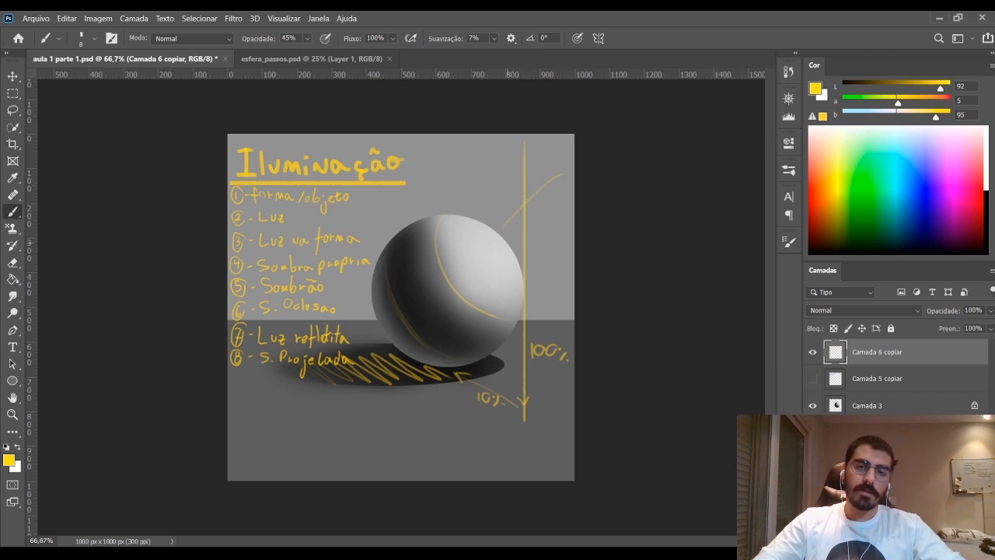
mouse_move(566, 167)
mouse_down()
mouse_move(511, 224)
mouse_move(524, 222)
mouse_up()
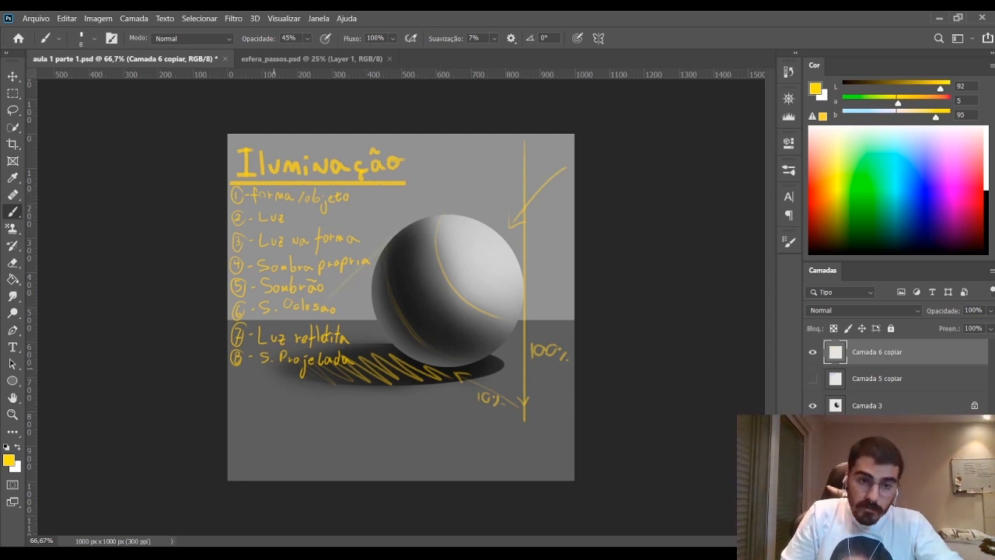
Hide and reshow the yellow annotation layer, try a horizontal line under note 6 of the list, and undo the line
key(ctrl+comma)
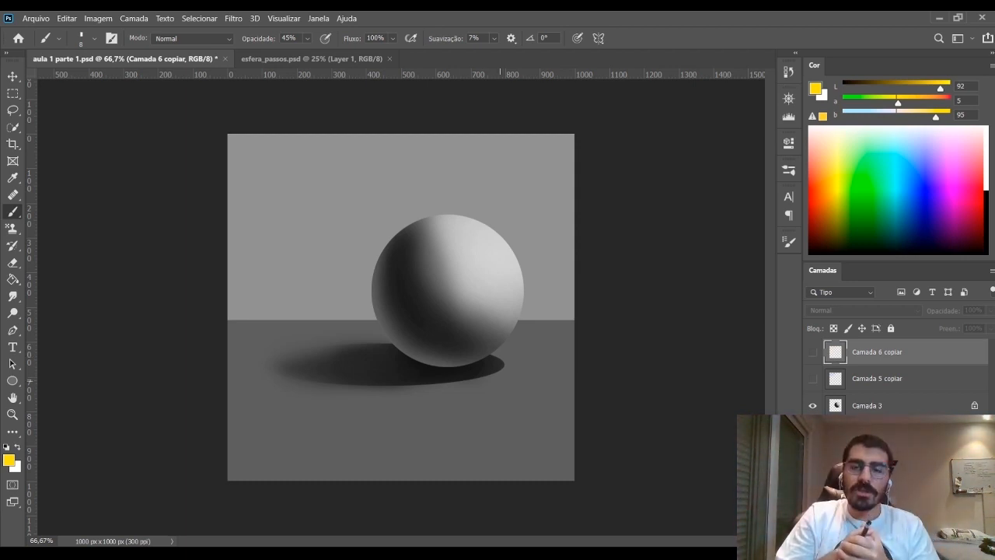
click(812, 351)
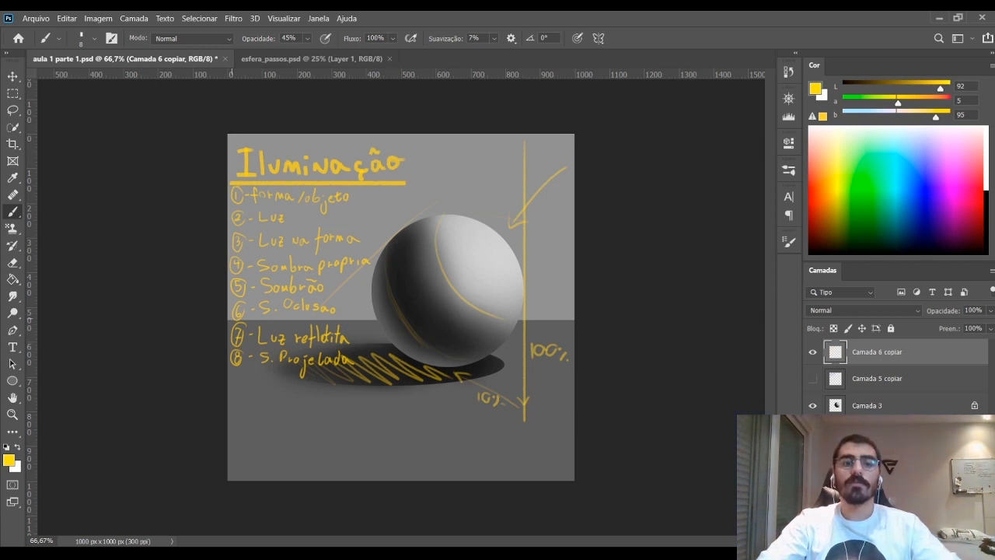
drag(231, 318, 351, 319)
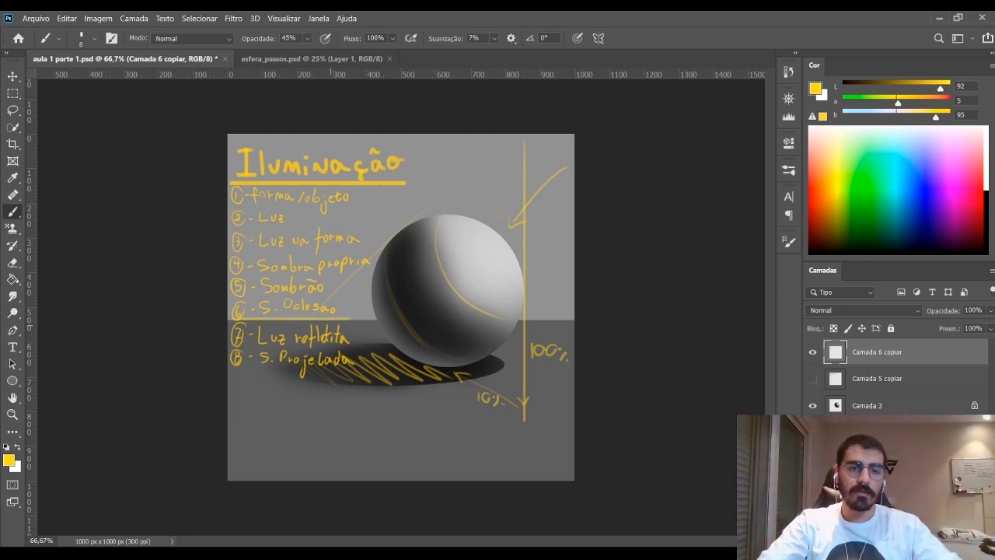
key(ctrl+z)
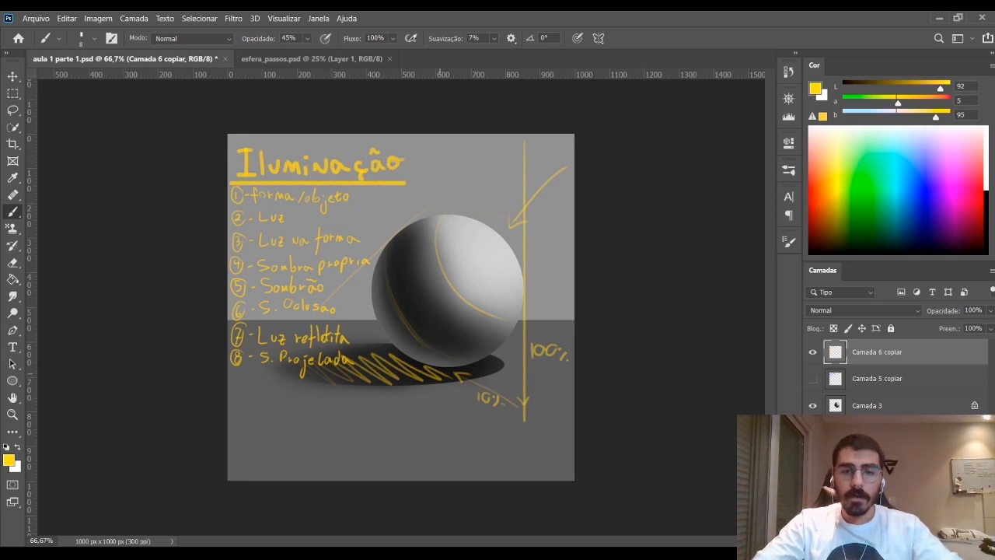
Erase along the yellow marks where the sphere's base meets its cast shadow, and return to the Brush tool
key(e)
mouse_move(420, 340)
mouse_down()
mouse_move(439, 372)
mouse_move(408, 367)
mouse_move(458, 373)
mouse_up()
key(b)
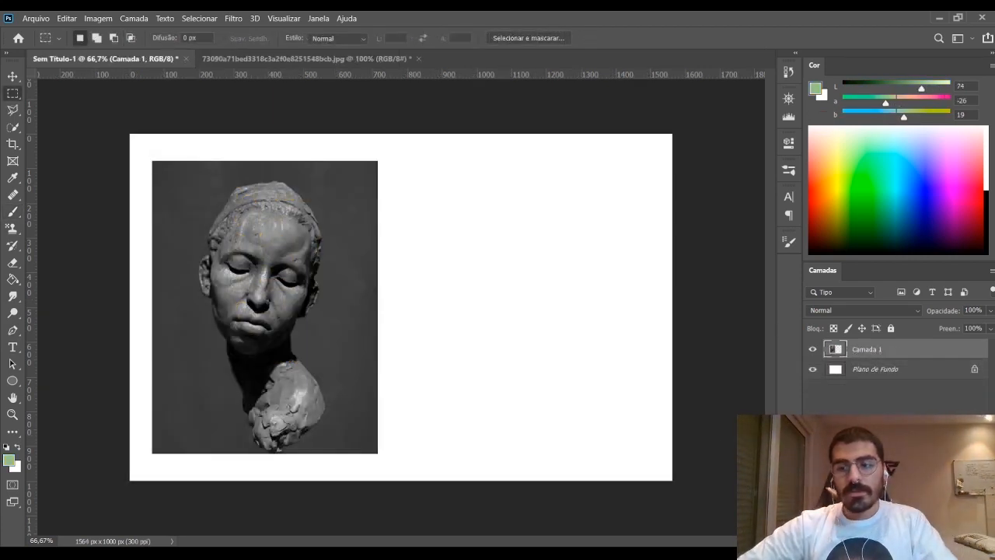
Add a new layer above the statue reference and set up a black brush with a size of 7
key(ctrl+shift+alt+n)
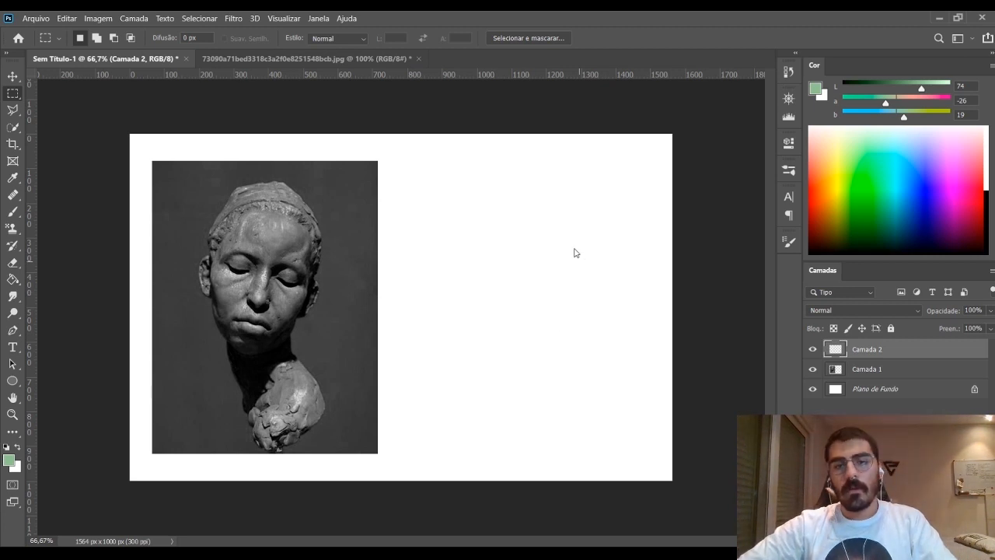
key(b)
key(bracketleft)
key(bracketleft)
key(bracketleft)
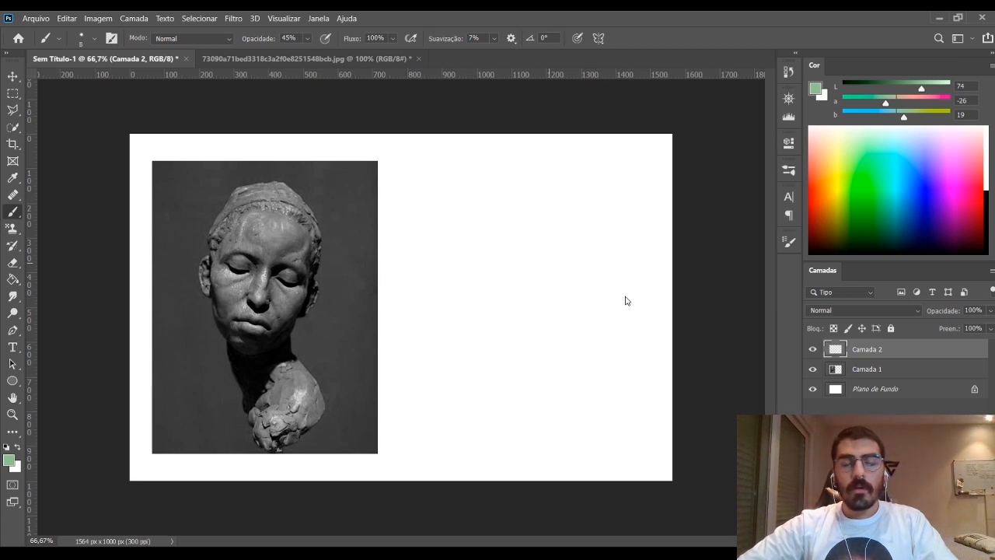
key(bracketright)
key(bracketright)
key(bracketright)
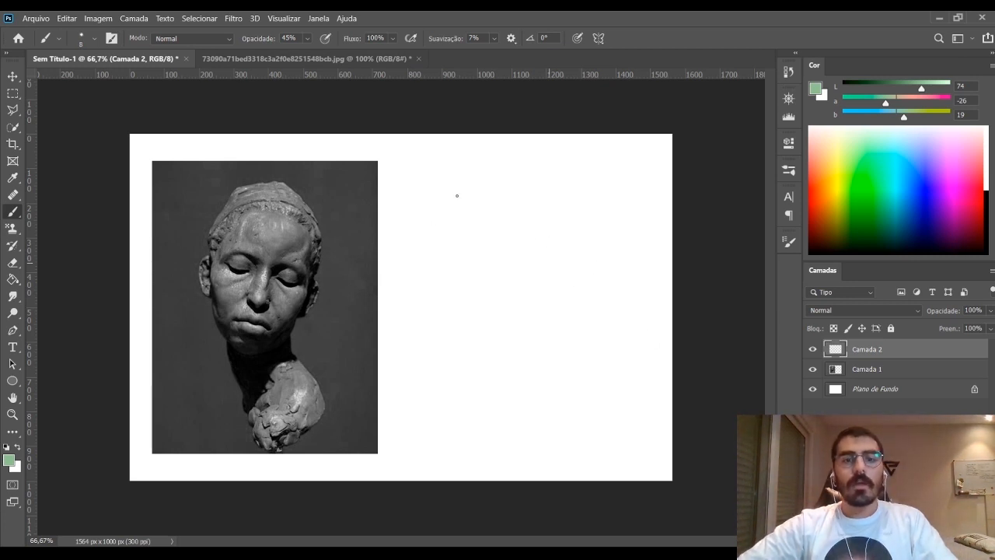
drag(457, 195, 455, 292)
key(ctrl+z)
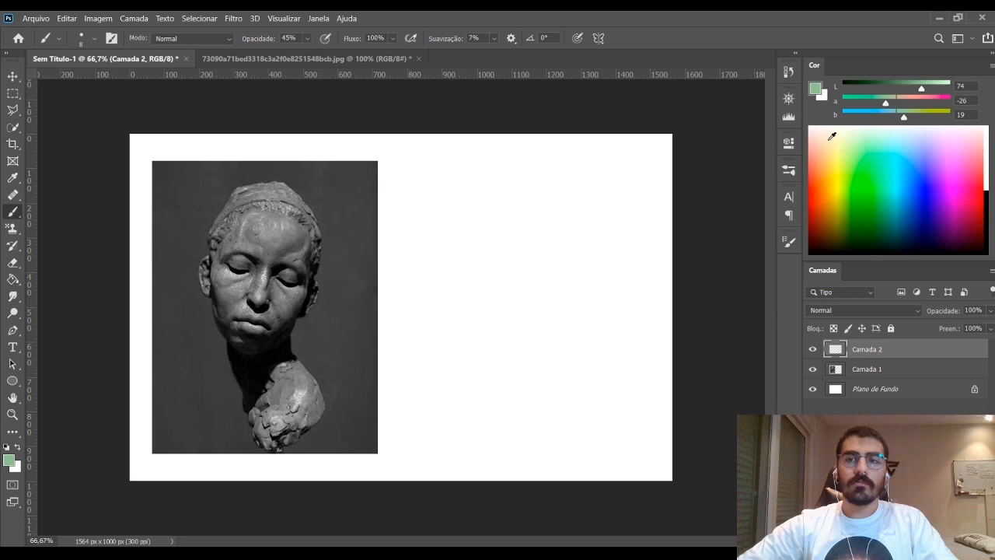
click(843, 87)
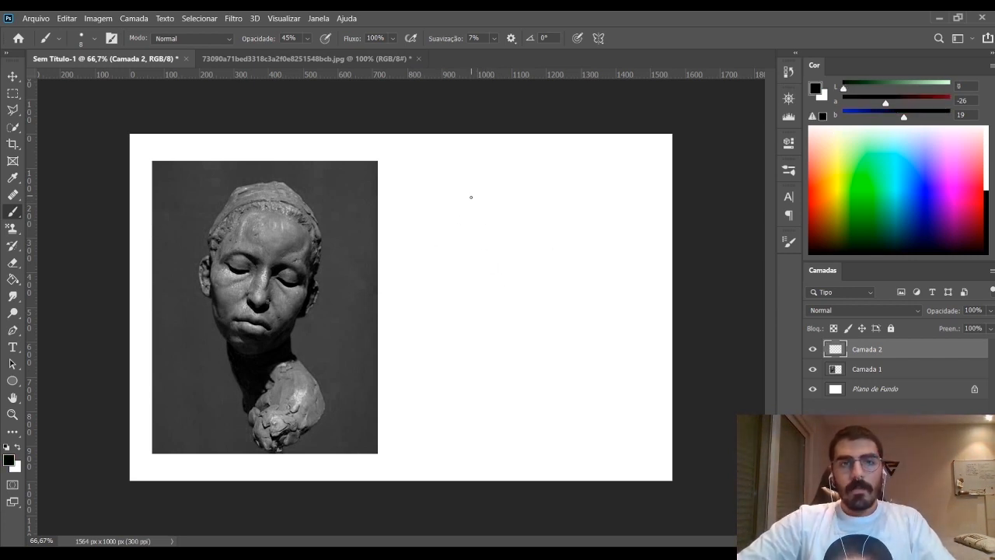
key(bracketleft)
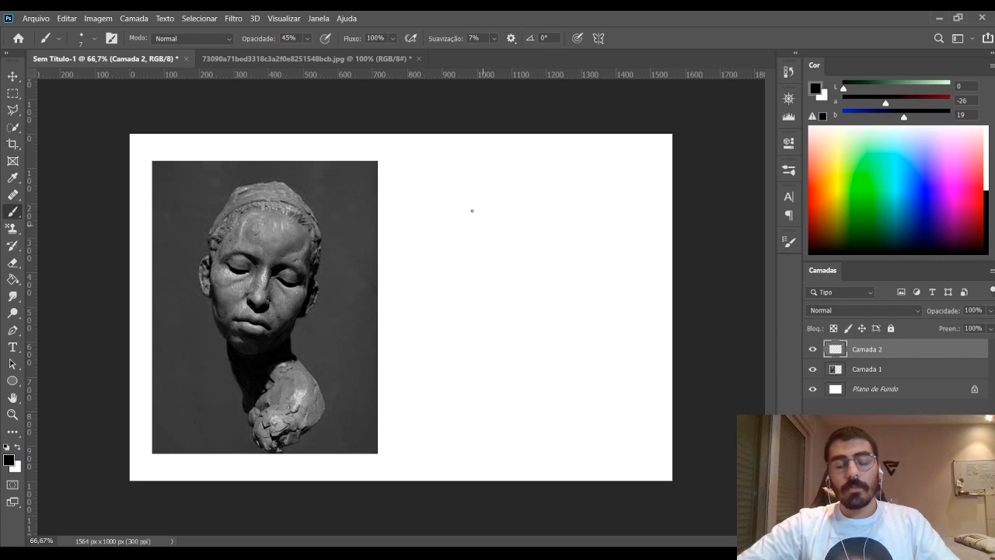
Try vertical strokes on the blank area beside the statue photo, and undo them
drag(469, 183, 468, 308)
key(ctrl+z)
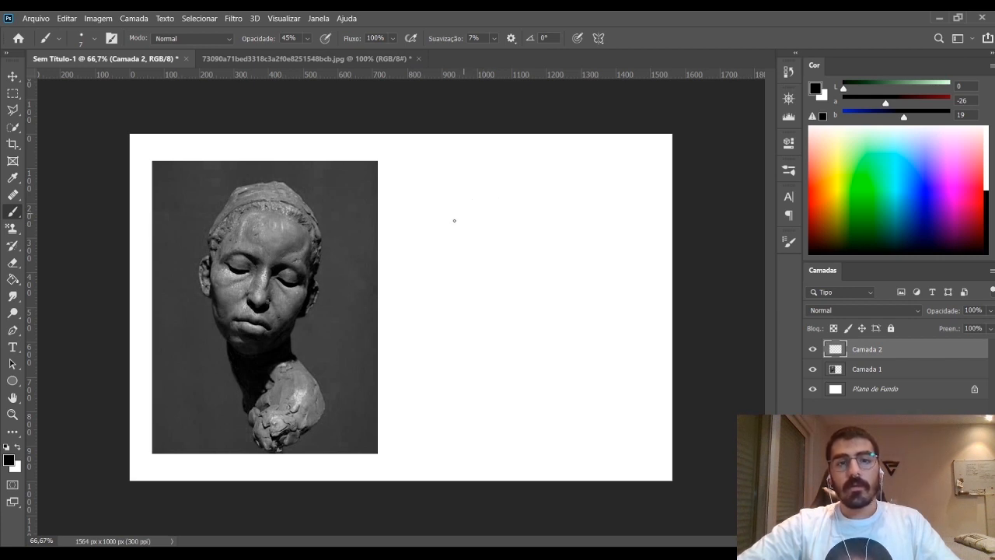
drag(469, 177, 473, 248)
key(ctrl+z)
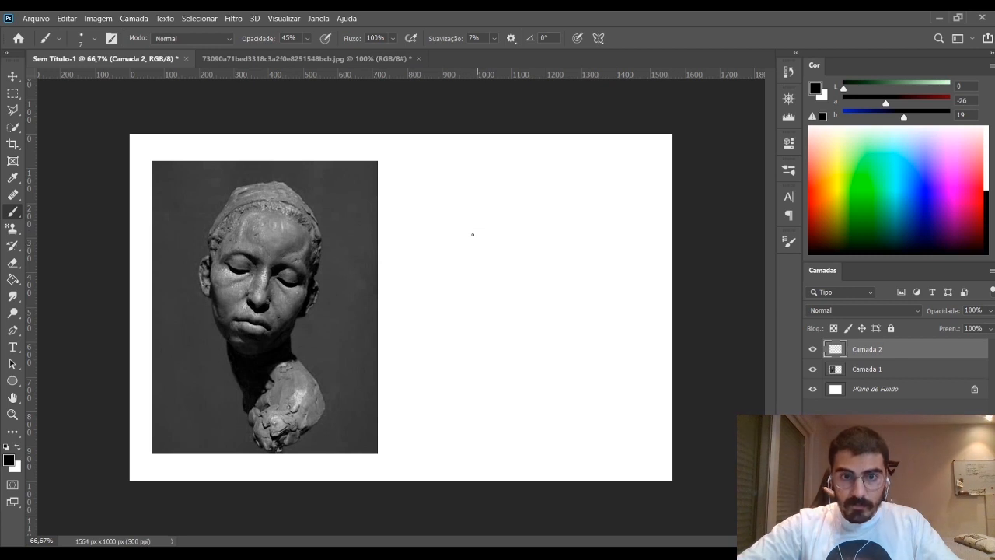
Sketch a cube's square front face about 180 px wide beside the statue, and add its receding right side face
mouse_move(470, 171)
mouse_down()
mouse_move(471, 239)
mouse_move(538, 238)
mouse_up()
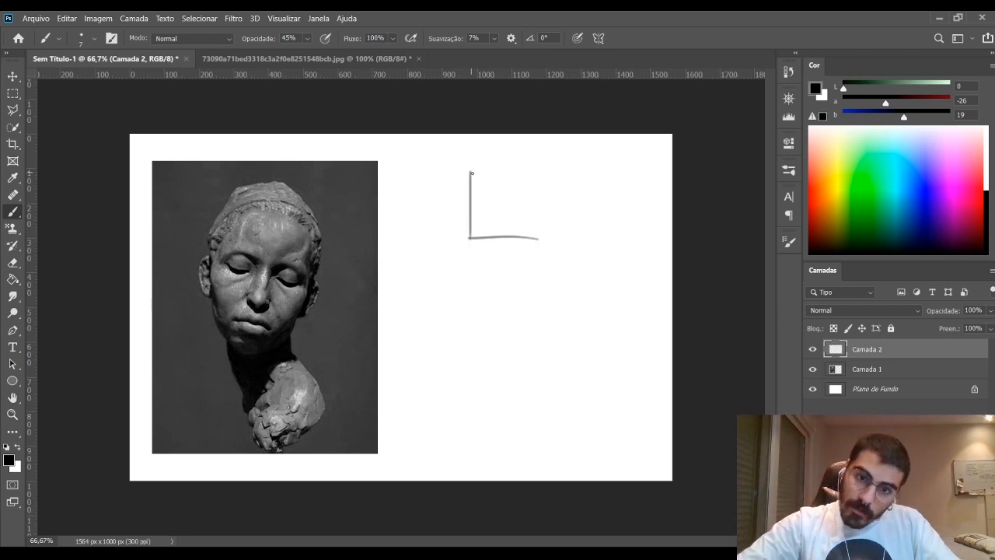
mouse_move(471, 173)
mouse_down()
mouse_move(534, 179)
mouse_move(530, 238)
mouse_up()
shift+click(566, 204)
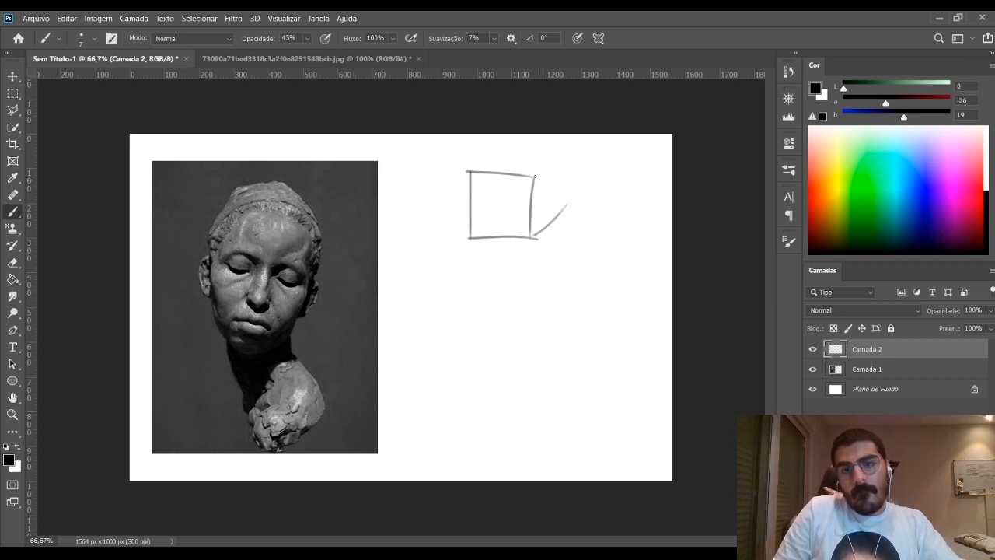
key(ctrl+z)
drag(529, 237, 553, 215)
mouse_move(532, 175)
mouse_down()
mouse_move(555, 157)
mouse_move(555, 225)
mouse_up()
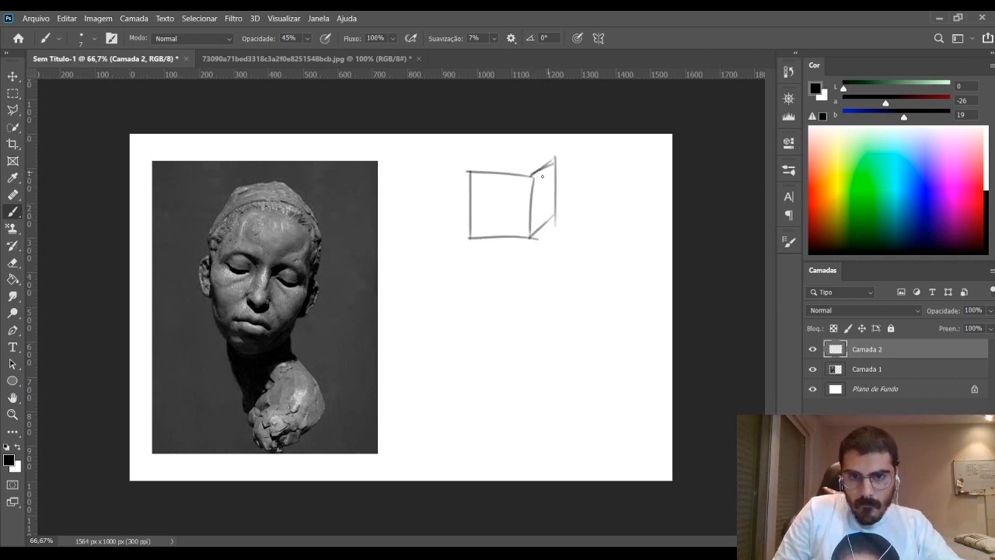
Draw the cube's top face with a receding left edge and a back edge, redoing the strokes that miss
mouse_move(472, 168)
mouse_down()
mouse_move(554, 162)
mouse_move(493, 157)
mouse_move(536, 157)
mouse_up()
key(ctrl+z)
key(ctrl+z)
drag(493, 157, 546, 159)
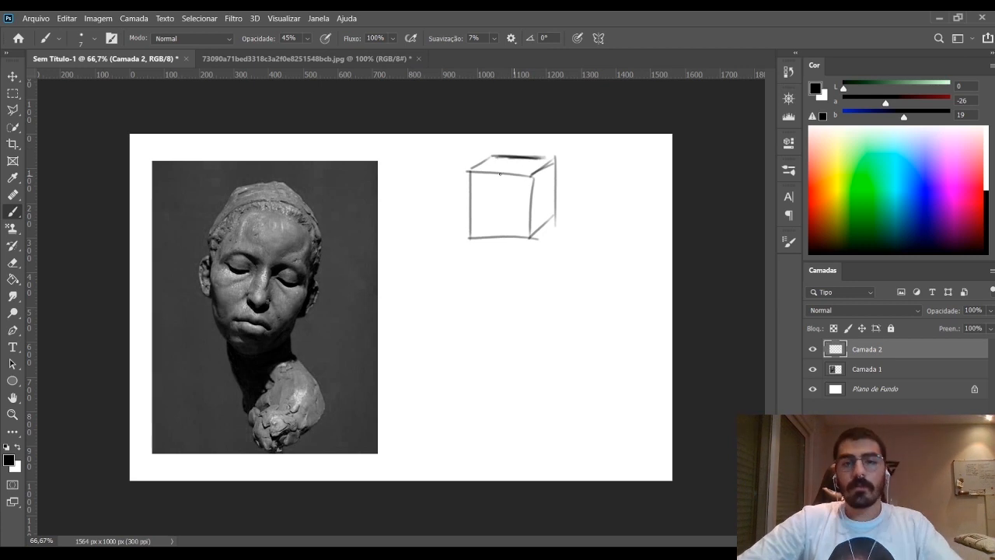
Darken the cube's front vertical corner and front top edge, and erase the stray line under the top edge
drag(532, 175, 530, 226)
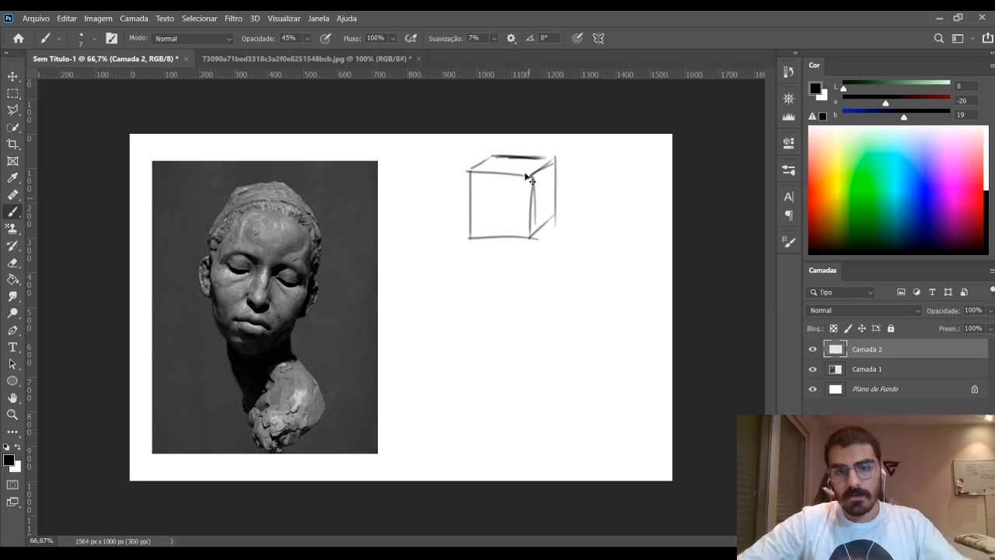
key(ctrl+z)
drag(533, 175, 531, 234)
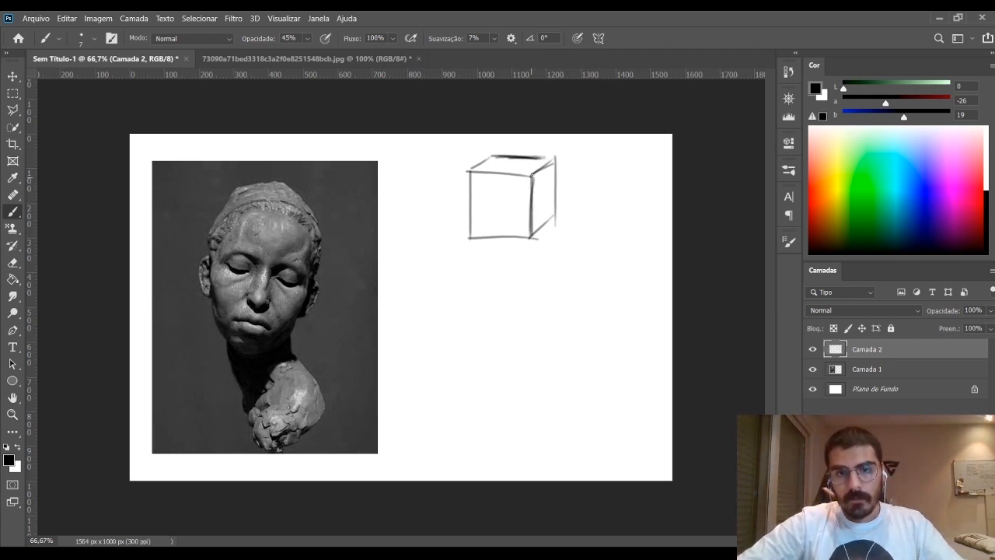
drag(469, 171, 531, 175)
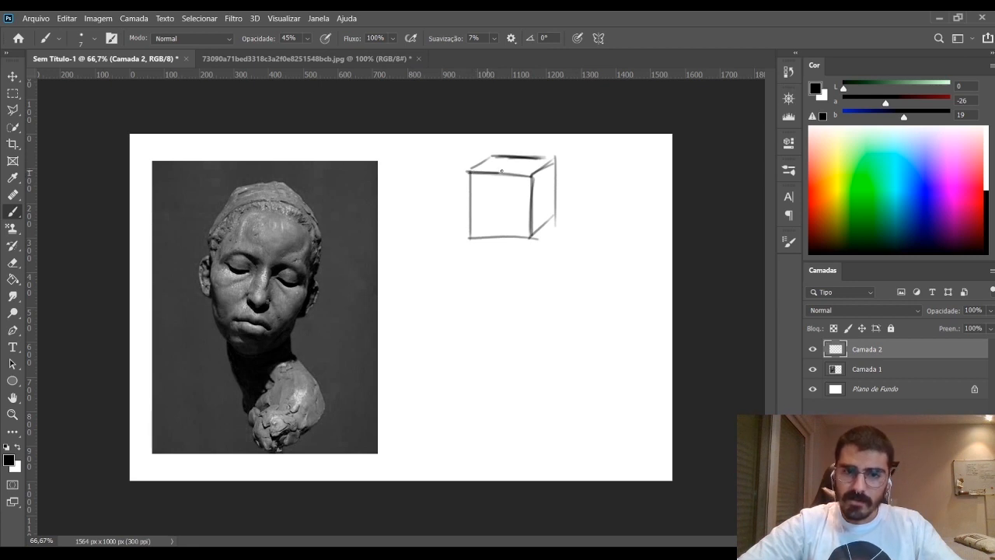
key(ctrl+z)
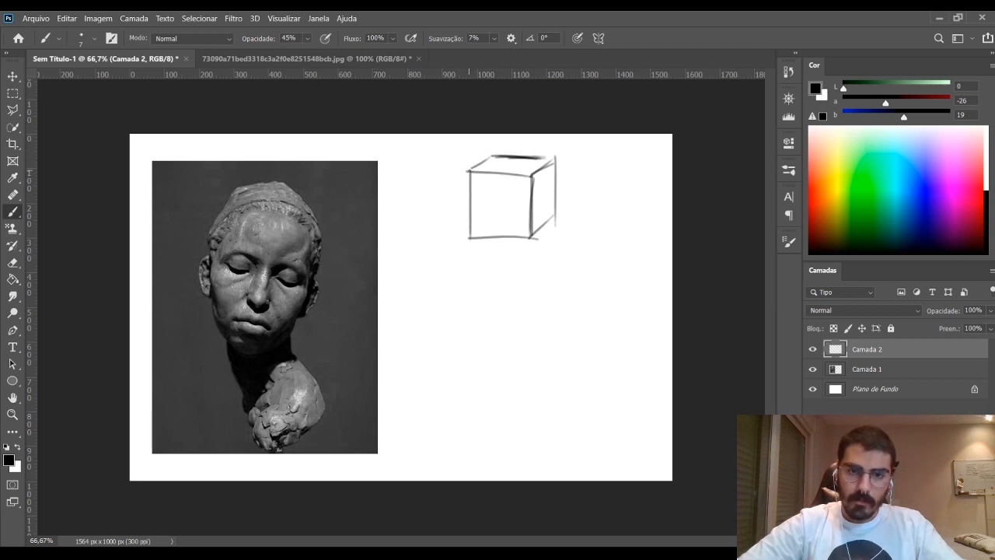
drag(469, 171, 532, 173)
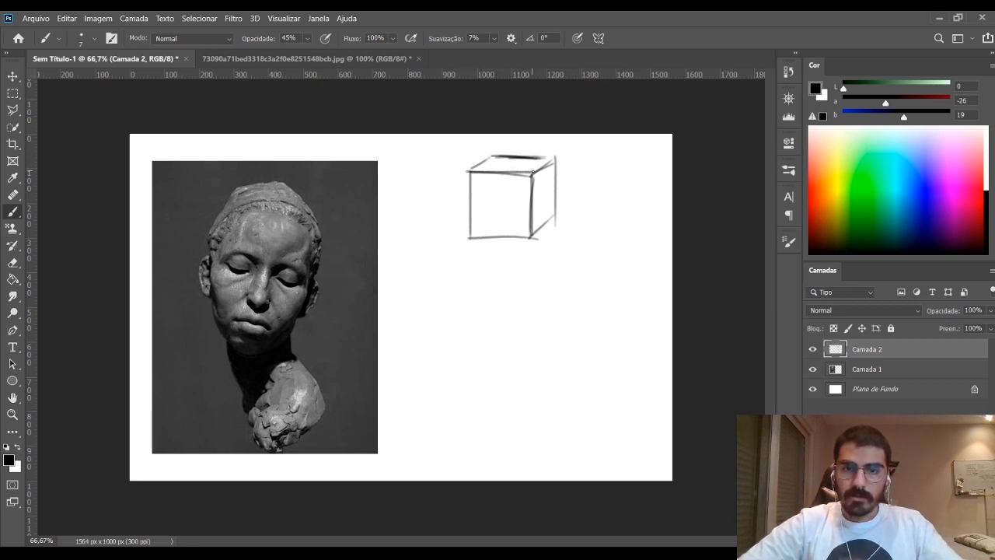
key(e)
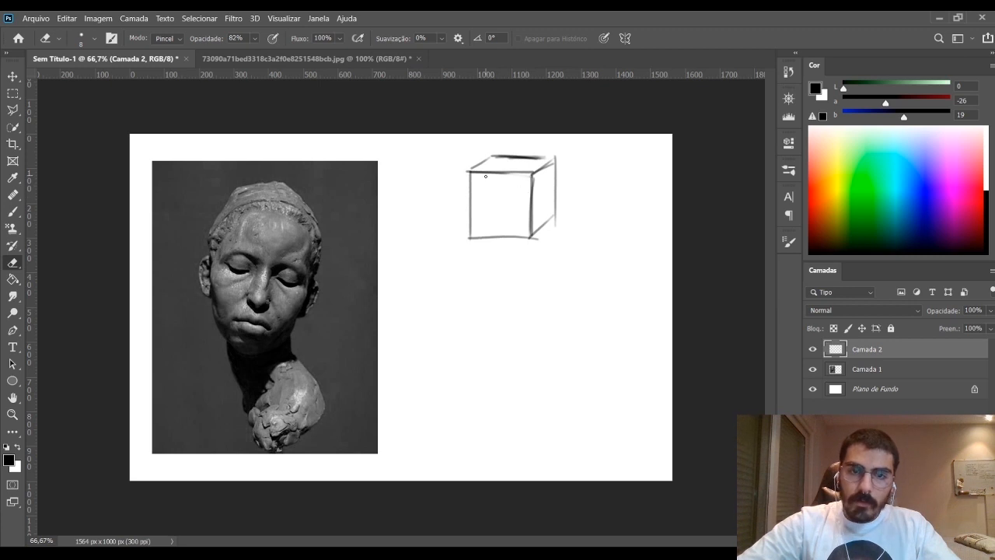
key(b)
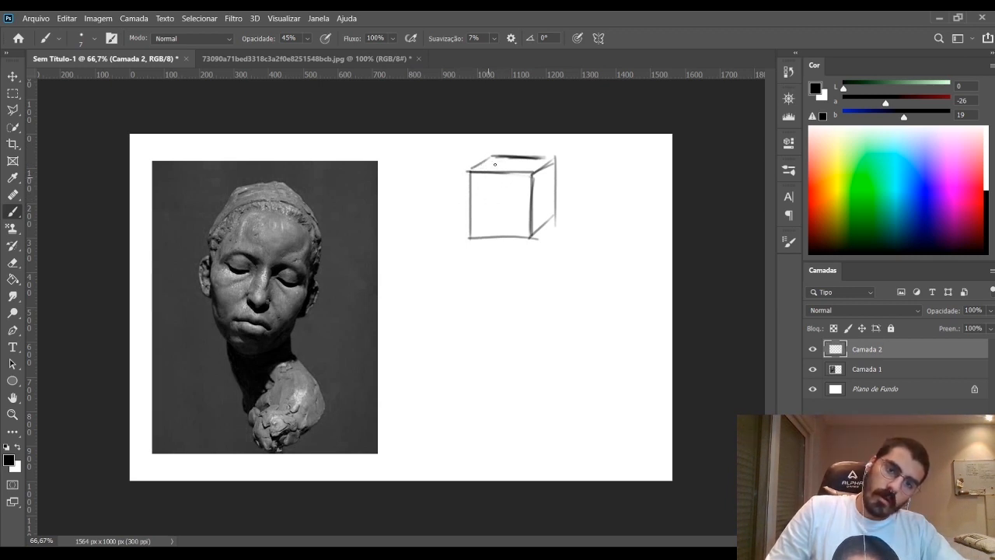
Try curved contour lines wrapping from the cube's top face onto its front face, and undo them
drag(495, 158, 482, 195)
key(ctrl+z)
drag(497, 158, 483, 191)
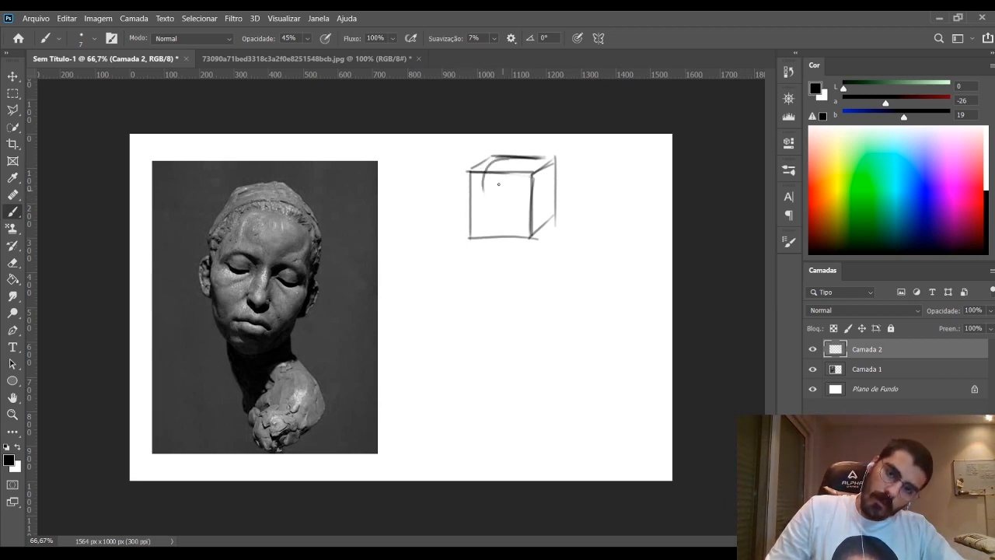
key(ctrl+z)
mouse_move(497, 157)
mouse_down()
mouse_move(492, 212)
mouse_move(471, 200)
mouse_up()
drag(544, 160, 464, 208)
key(ctrl+z)
key(ctrl+z)
key(ctrl+z)
drag(497, 157, 463, 210)
key(ctrl+z)
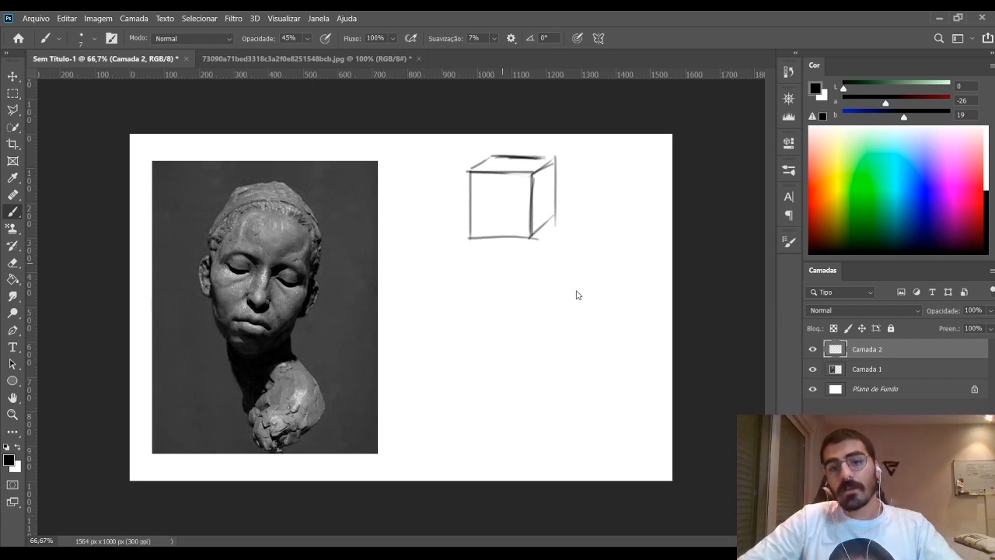
Enlarge the brush to 23 and set the foreground colour to a neutral dark grey with L 30
key(bracketright)
key(bracketright)
key(bracketright)
key(bracketright)
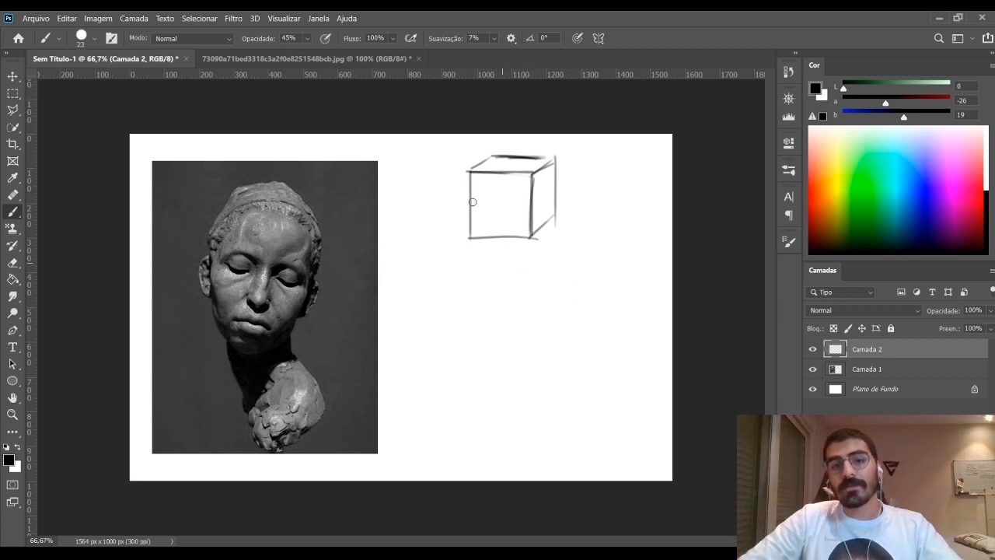
click(852, 87)
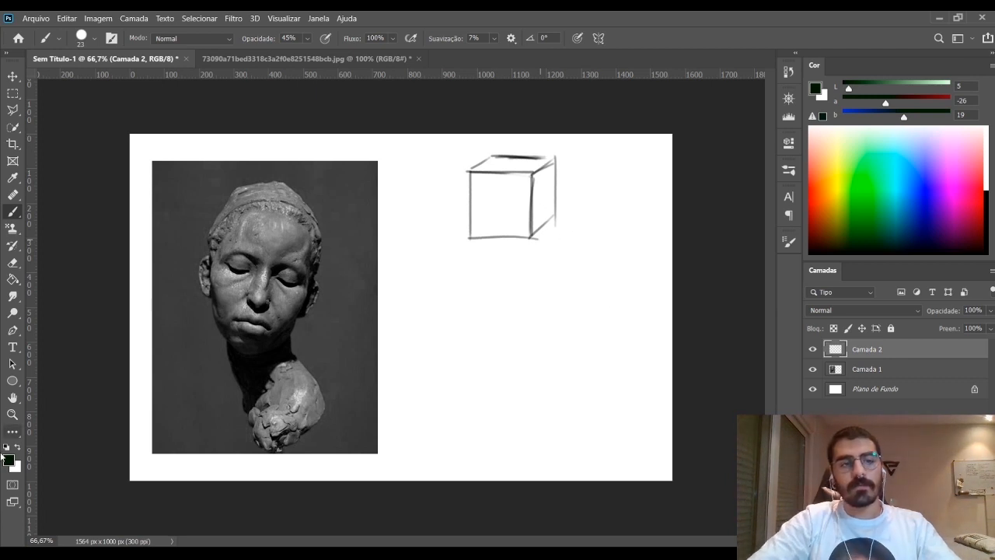
key(i)
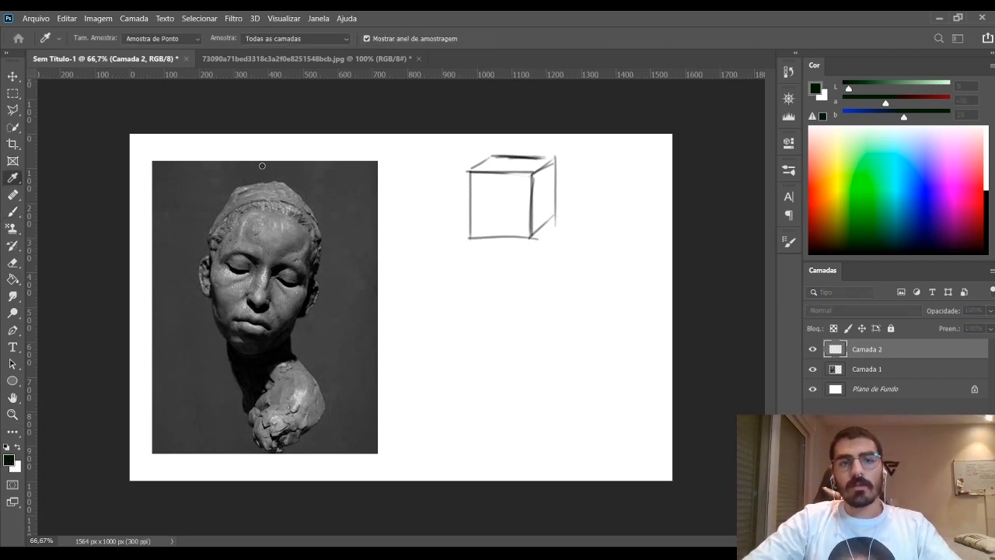
click(497, 172)
key(b)
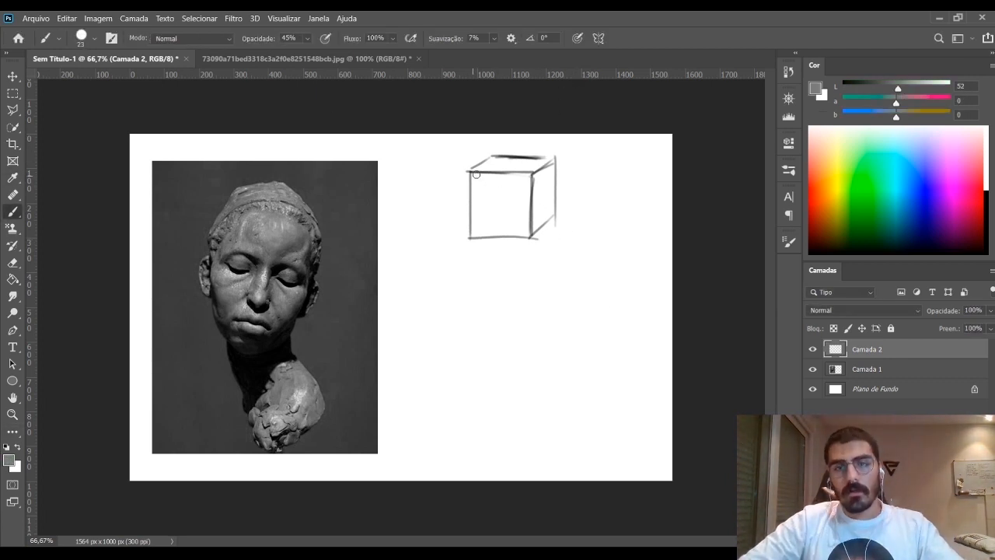
click(875, 85)
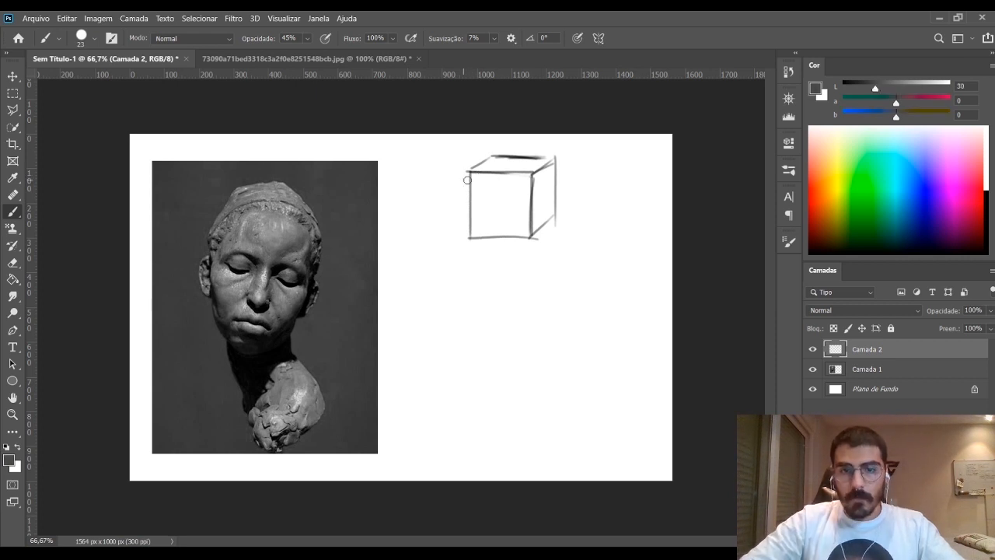
Try dark grey brush strokes beside the cube and on its front face with a larger brush, and undo them
drag(599, 133, 580, 152)
key(ctrl+z)
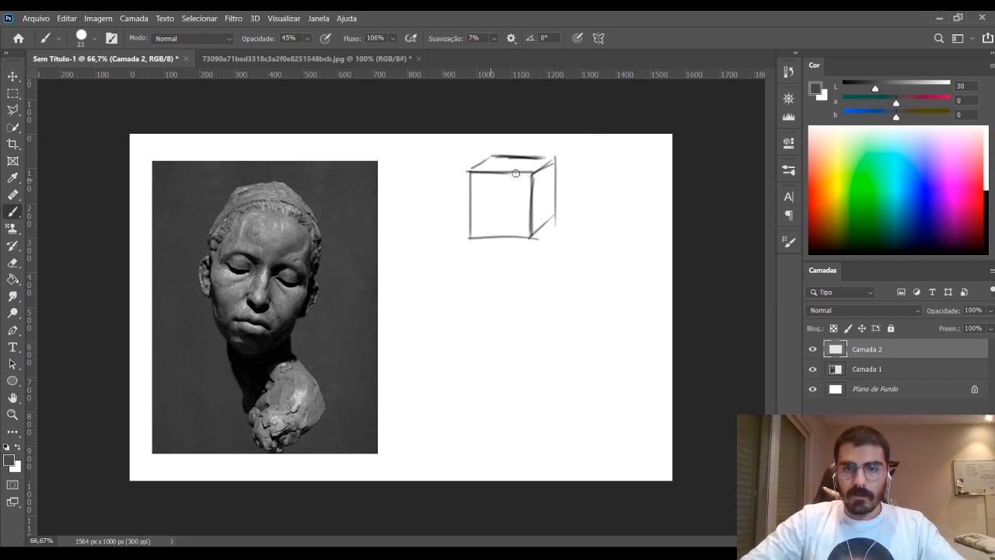
mouse_move(474, 176)
mouse_down()
mouse_move(475, 231)
mouse_move(498, 231)
mouse_move(481, 178)
mouse_up()
key(bracketright)
key(bracketright)
key(ctrl+z)
key(ctrl+z)
key(ctrl+z)
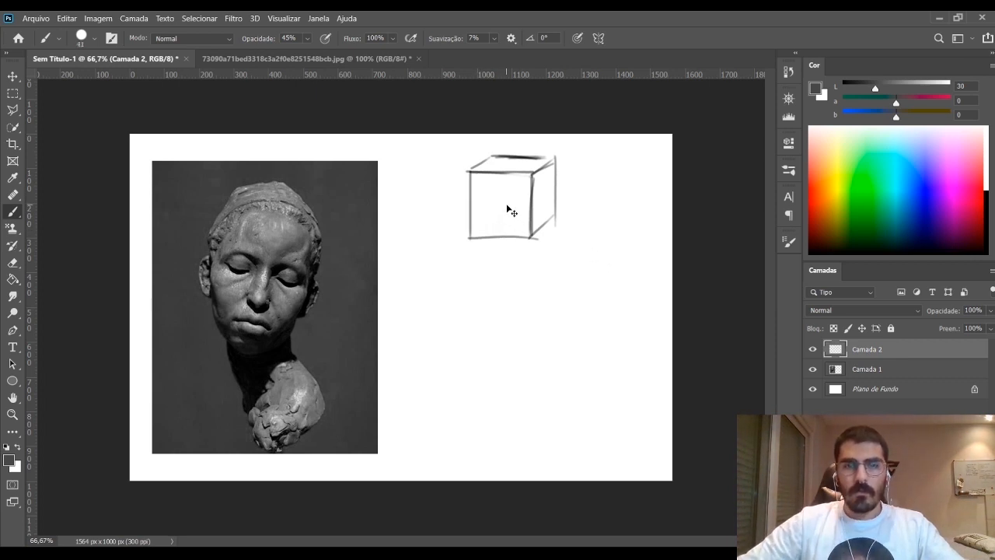
Select the cube's front face with the Polygonal Lasso and fill it with the dark grey
click(13, 109)
mouse_move(467, 172)
mouse_down()
mouse_move(519, 181)
mouse_move(537, 172)
mouse_move(534, 248)
mouse_move(531, 237)
mouse_move(471, 238)
mouse_up()
key(g)
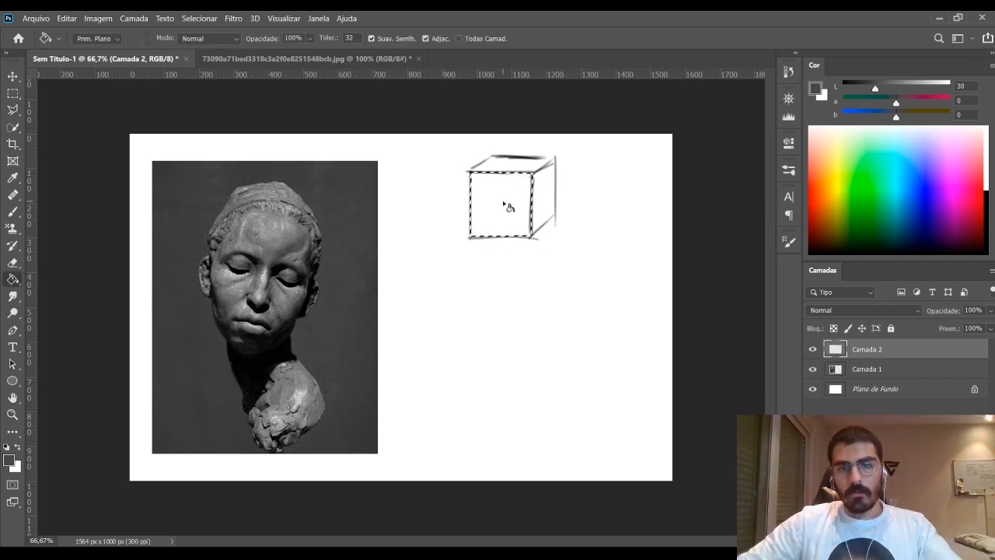
click(509, 206)
key(b)
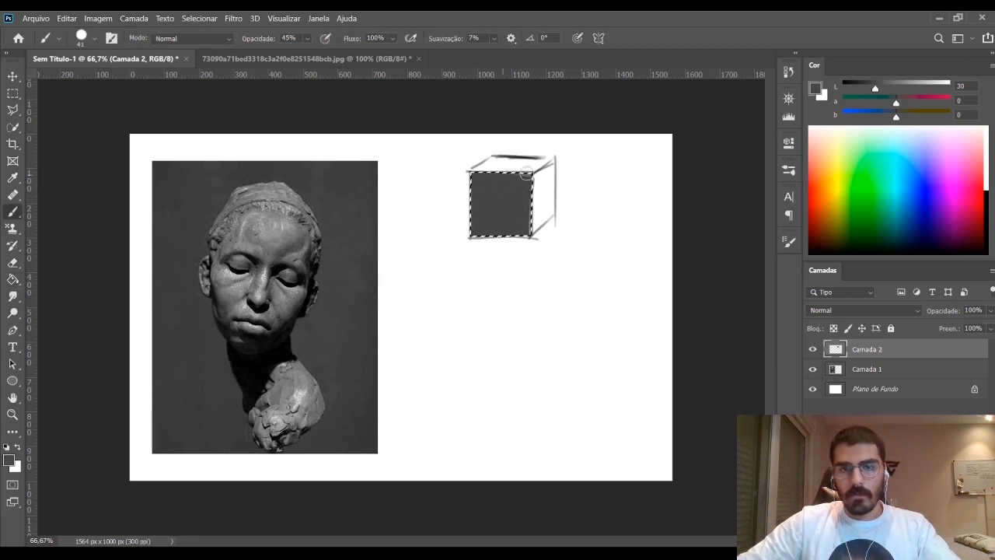
Clear the front-face selection, select the cube's top face with the Polygonal Lasso and paint it grey with L 61
click(13, 109)
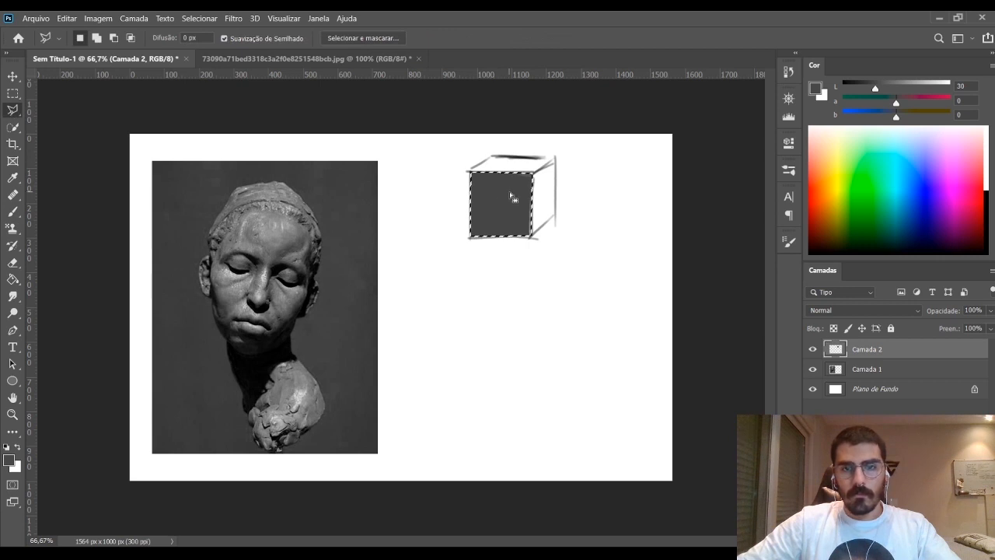
click(513, 196)
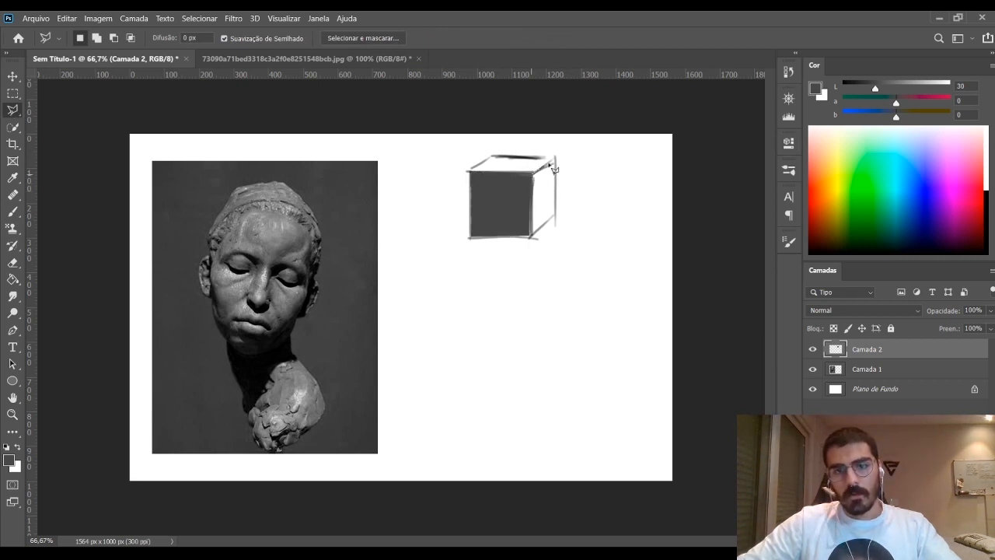
mouse_move(555, 159)
mouse_down()
mouse_move(484, 152)
mouse_move(498, 158)
mouse_move(472, 178)
mouse_move(554, 160)
mouse_up()
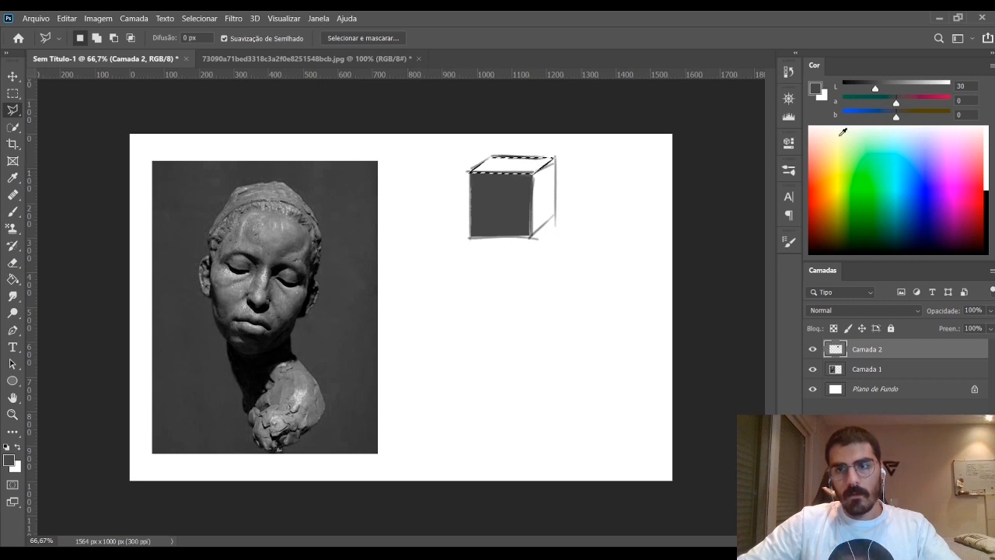
drag(874, 88, 907, 88)
key(b)
drag(478, 166, 551, 161)
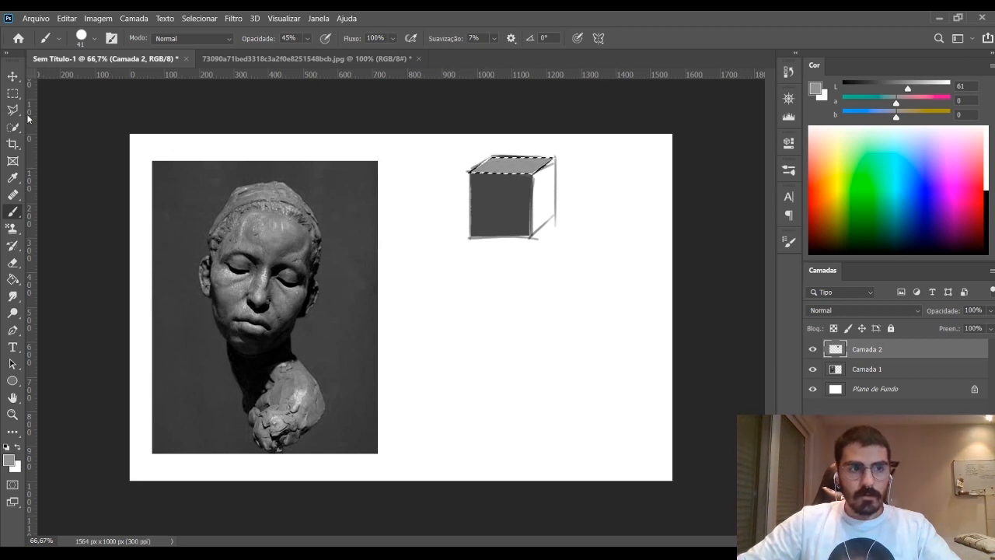
key(l)
key(ctrl+d)
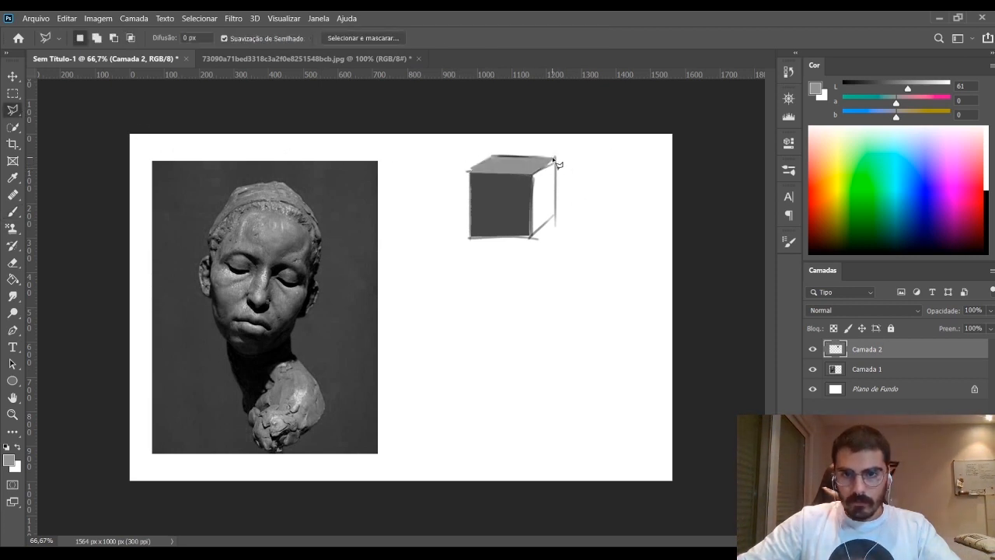
Select the cube's side face with the Polygonal Lasso, fill it with a grey of L 46 and clear the selection
click(575, 135)
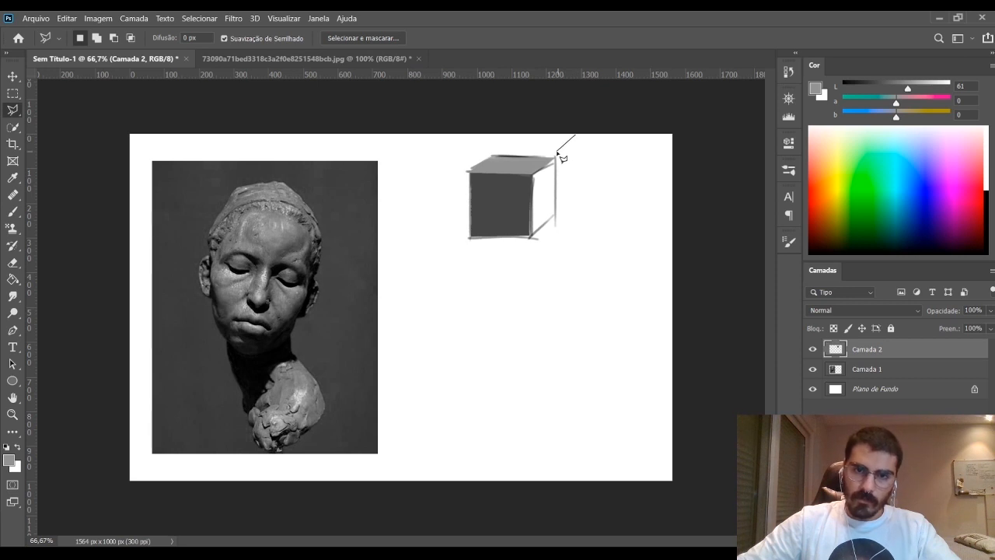
key(Escape)
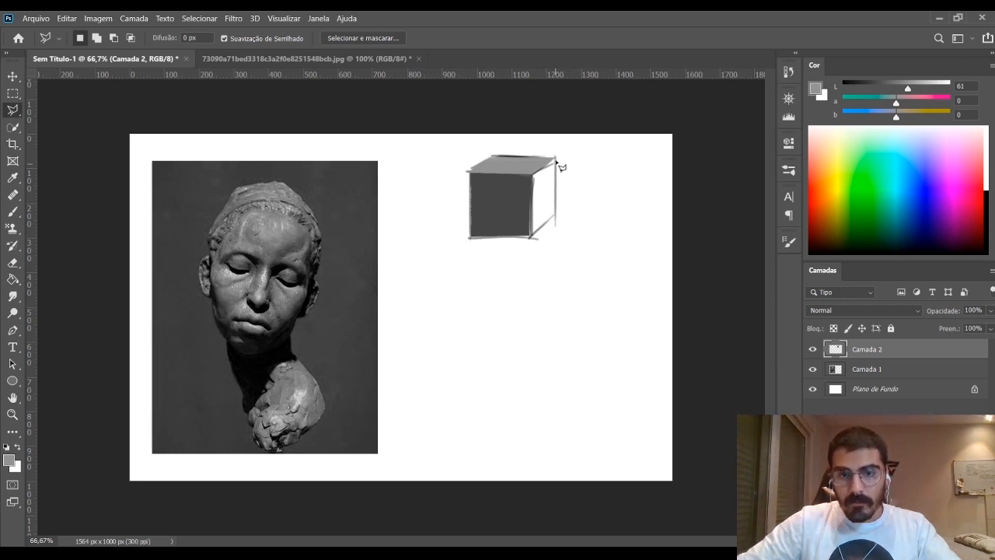
click(556, 161)
click(556, 224)
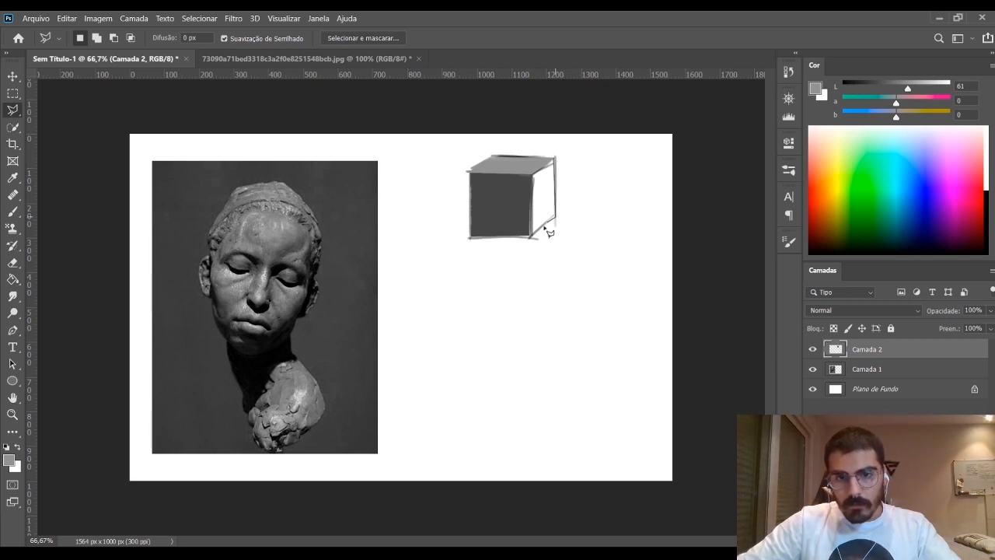
click(532, 236)
click(532, 174)
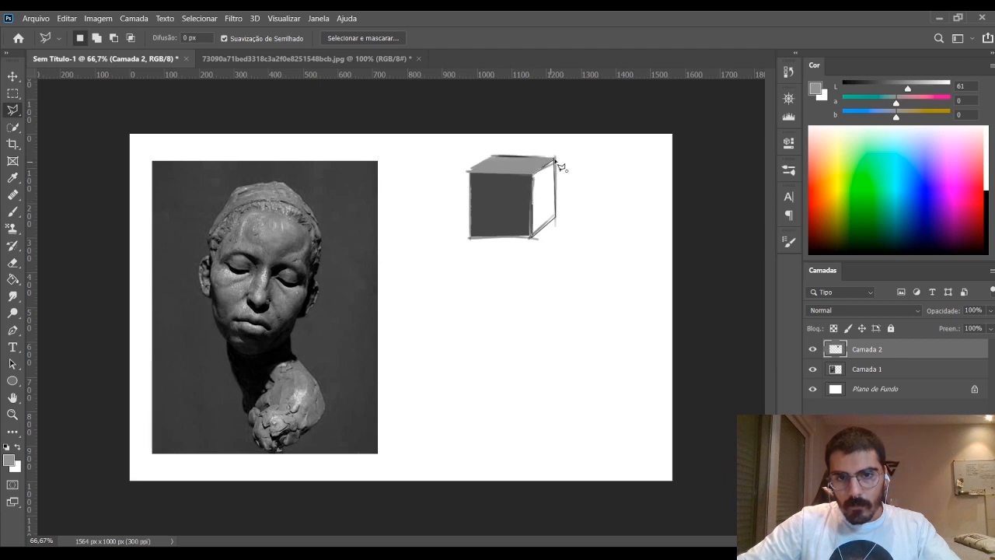
click(556, 161)
key(g)
click(884, 87)
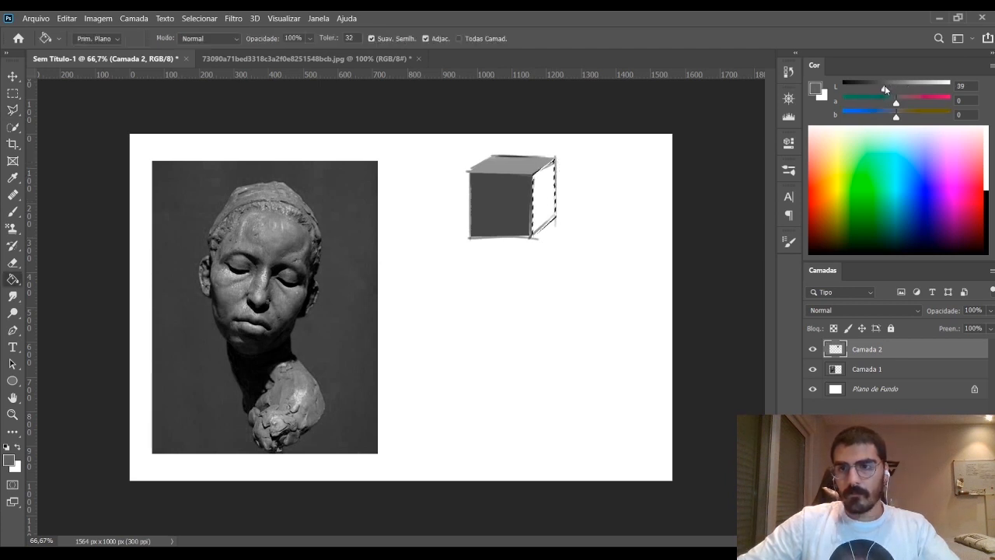
drag(885, 89, 892, 87)
click(546, 200)
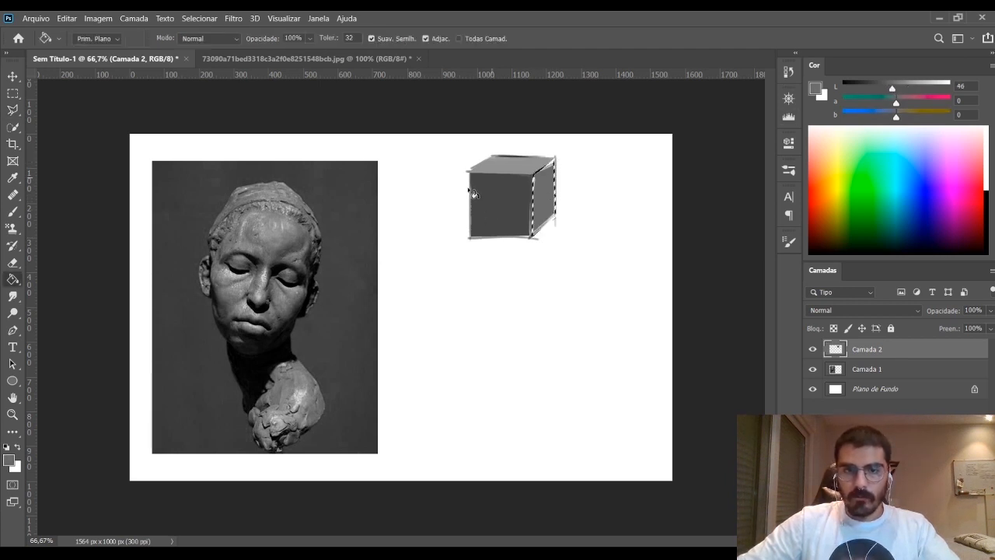
key(b)
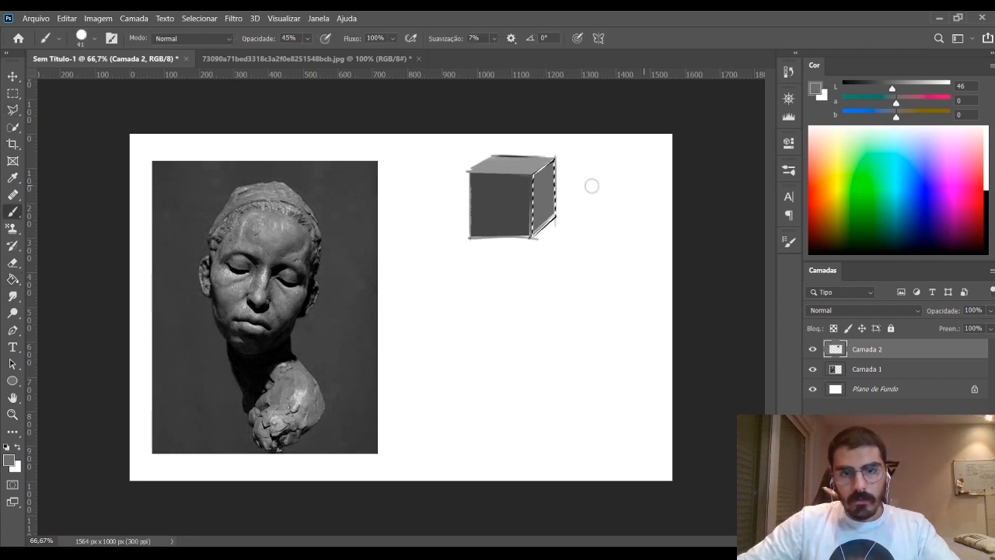
click(12, 109)
click(545, 200)
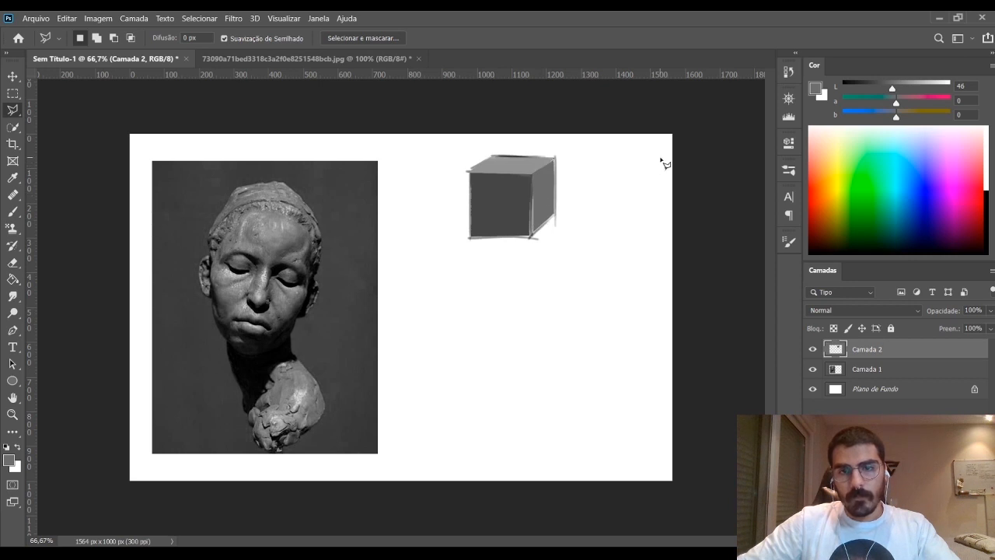
Reduce the brush to 14 and paint over the white gap between the cube's front and side faces
key(b)
key(bracketleft)
key(bracketleft)
key(bracketleft)
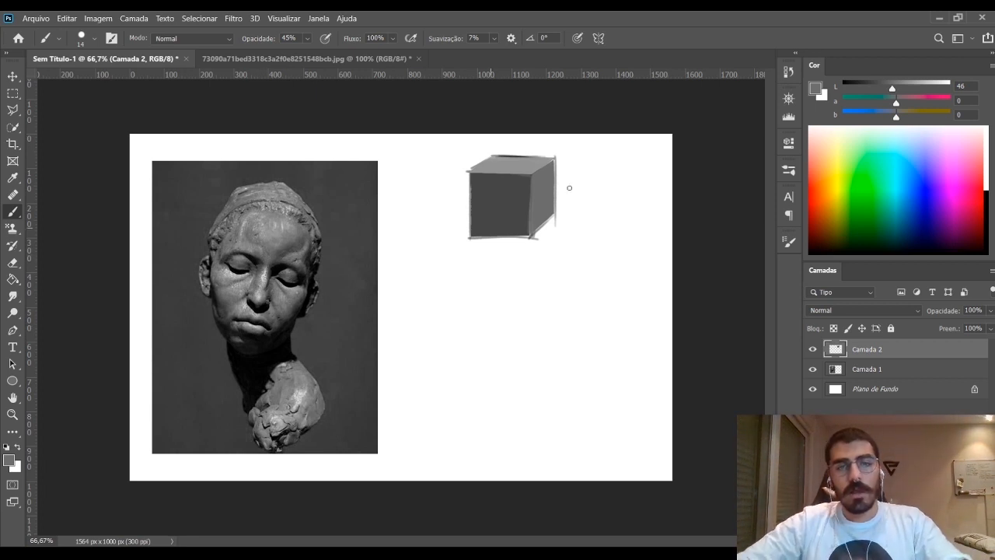
Erase the whole cube with an enlarged eraser at 100% opacity
key(e)
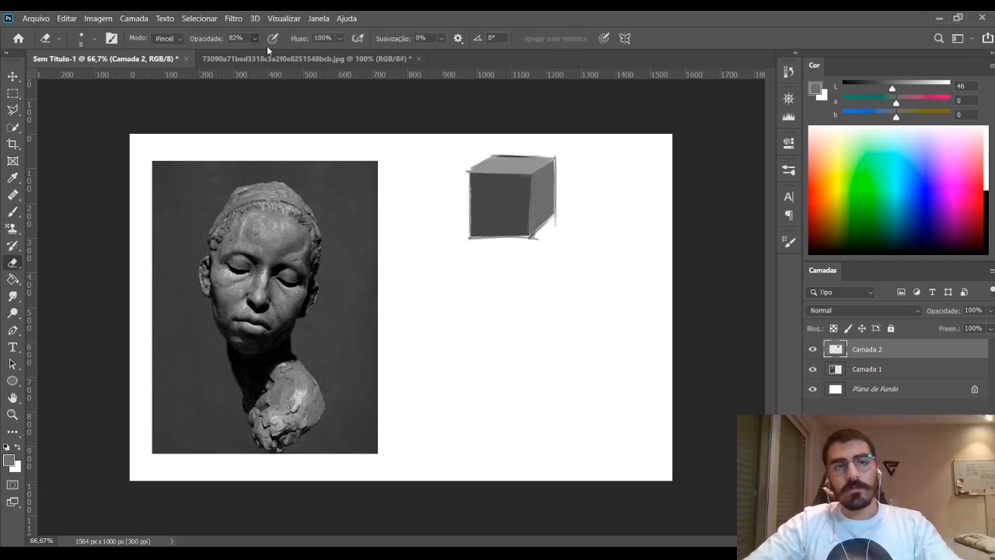
key(0)
drag(471, 167, 477, 229)
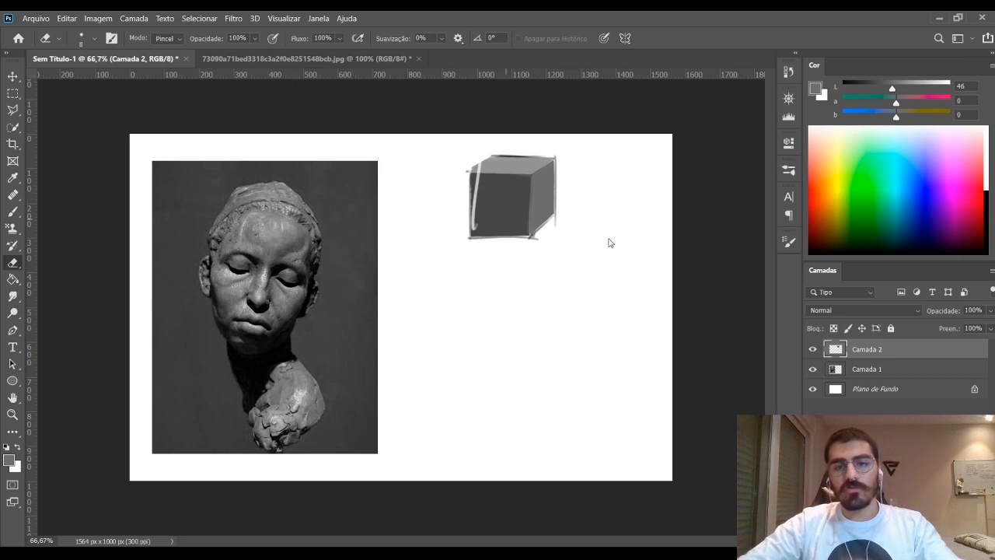
key(bracketright)
key(bracketright)
key(bracketright)
key(bracketright)
key(bracketright)
key(bracketright)
key(bracketright)
key(bracketright)
key(bracketright)
drag(484, 170, 482, 224)
drag(472, 269, 495, 113)
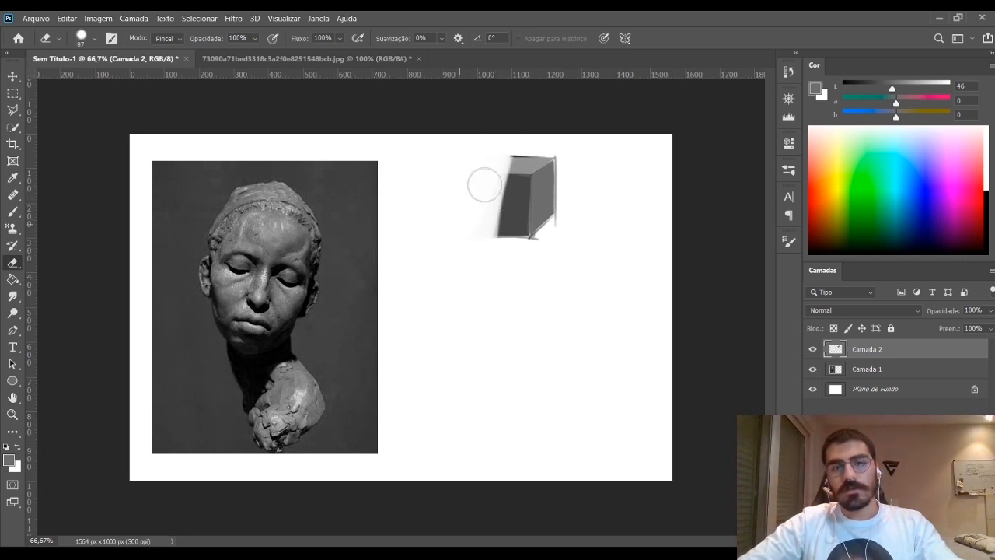
mouse_move(484, 182)
mouse_down()
mouse_move(490, 255)
mouse_move(563, 122)
mouse_move(543, 241)
mouse_move(506, 151)
mouse_up()
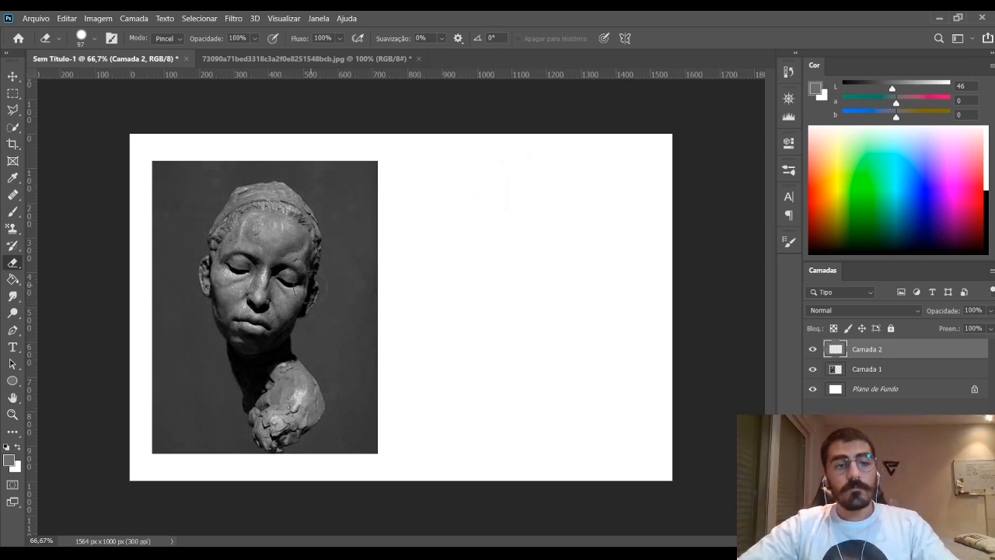
Select a tall rectangular area beside the statue photo, matching its height, and shift the selection closer to the photo
click(12, 93)
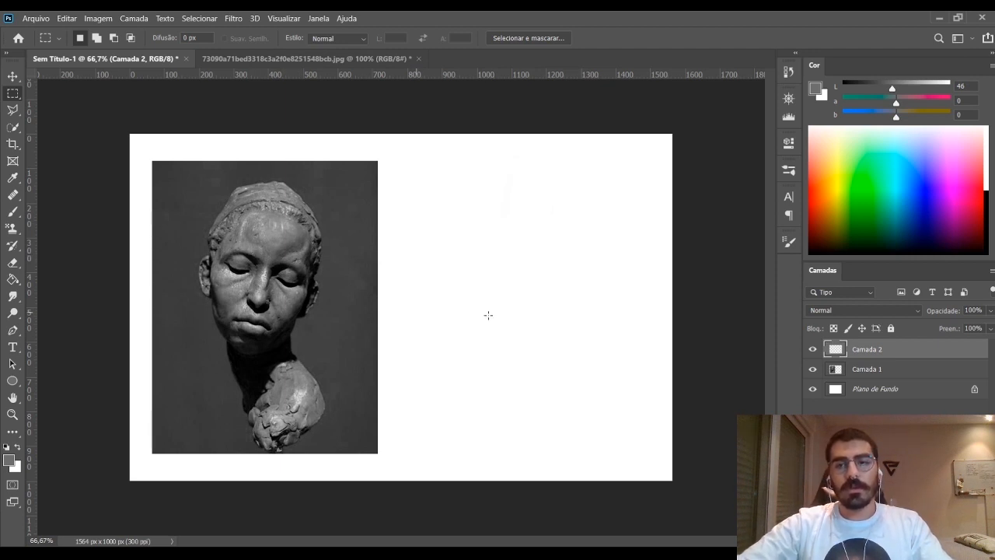
key(b)
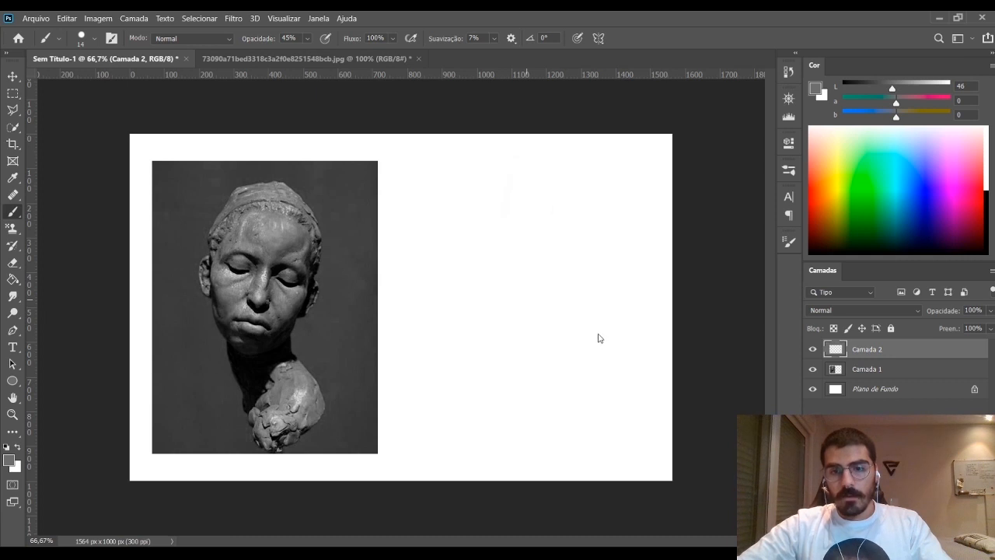
key(bracketleft)
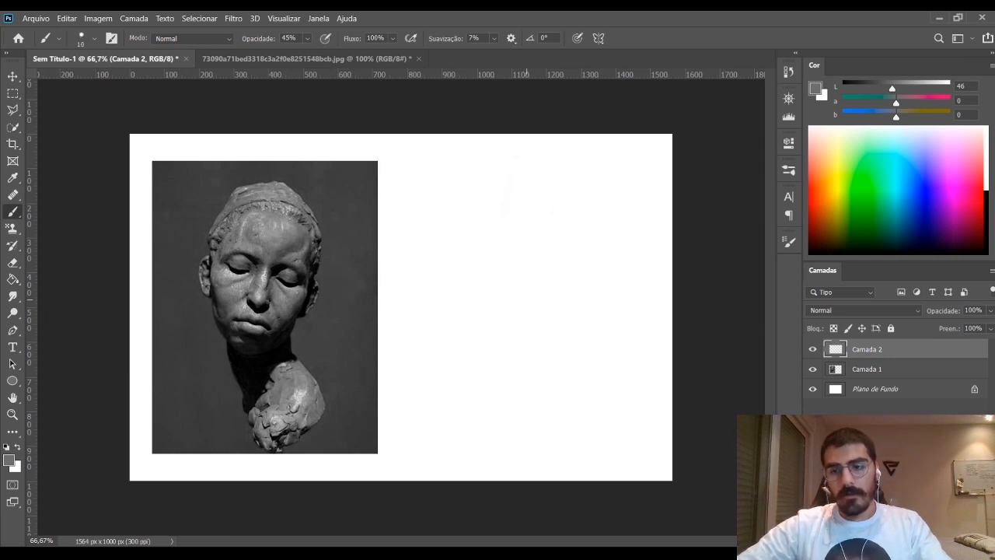
click(12, 92)
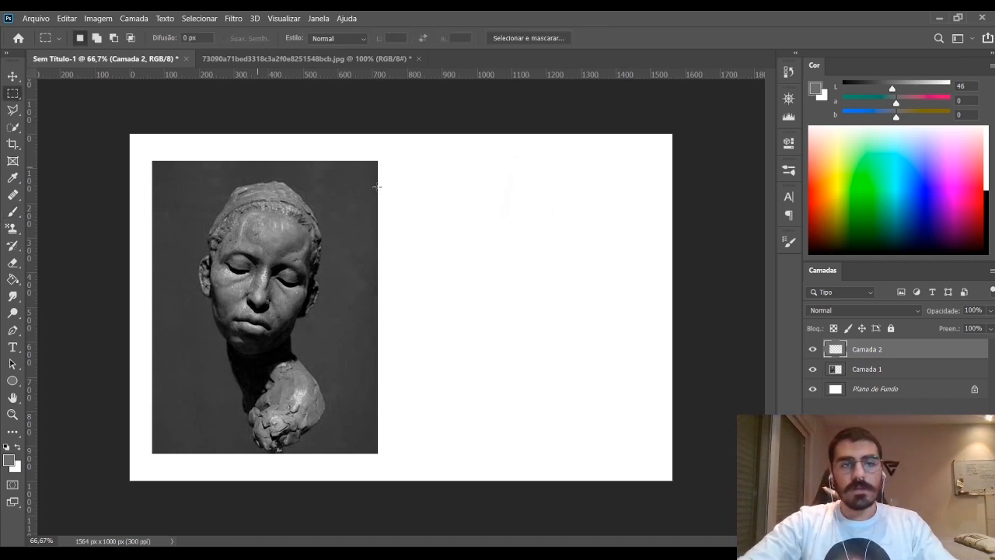
drag(440, 163, 652, 452)
drag(557, 355, 546, 346)
Cover the selected rectangle with broad dark grey brush strokes using L 30, enlarging the brush to 446
key(b)
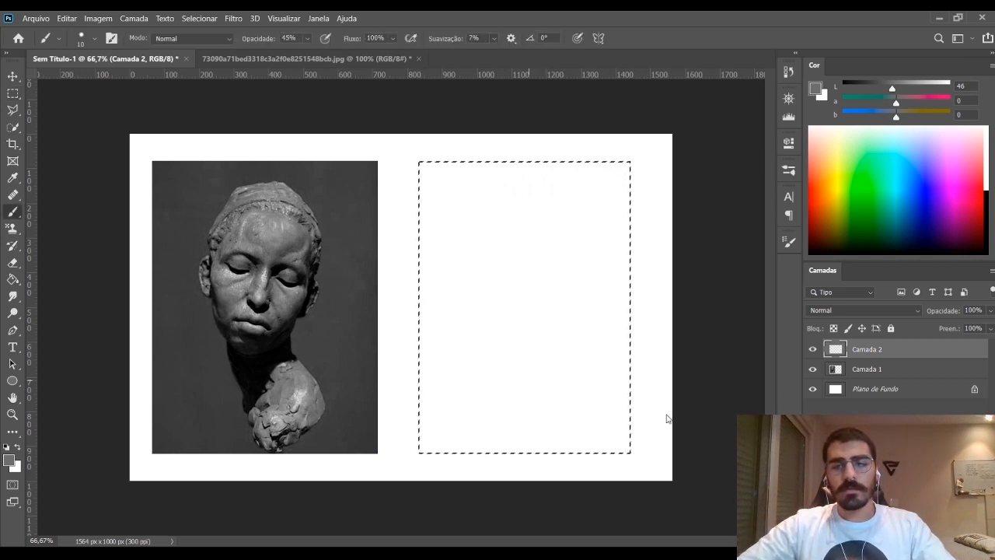
click(875, 86)
drag(447, 173, 429, 318)
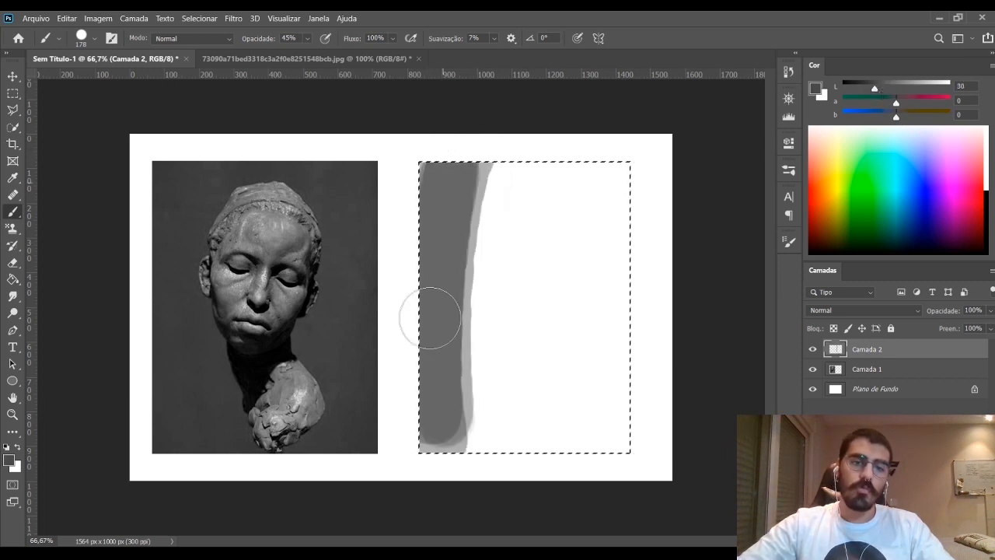
key(bracketright)
key(bracketright)
key(bracketright)
key(bracketright)
mouse_move(475, 204)
mouse_down()
mouse_move(503, 274)
mouse_move(509, 459)
mouse_move(573, 192)
mouse_move(595, 175)
mouse_move(608, 455)
mouse_move(566, 304)
mouse_move(542, 160)
mouse_move(482, 168)
mouse_move(468, 183)
mouse_move(522, 292)
mouse_up()
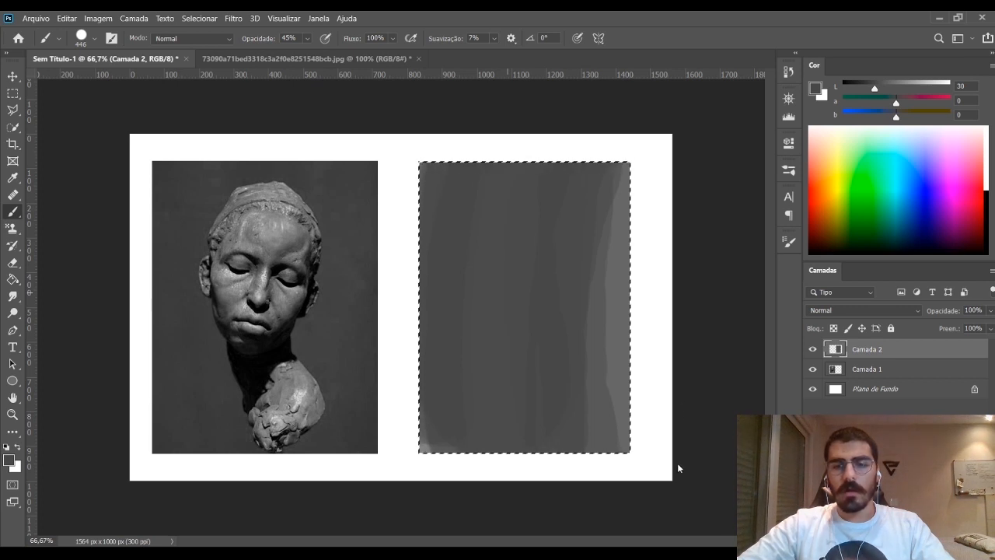
Switch to a textured brush at size 506 and blend the dark grey strokes across the selected rectangle
key(bracketright)
key(bracketright)
key(bracketright)
key(bracketright)
key(bracketright)
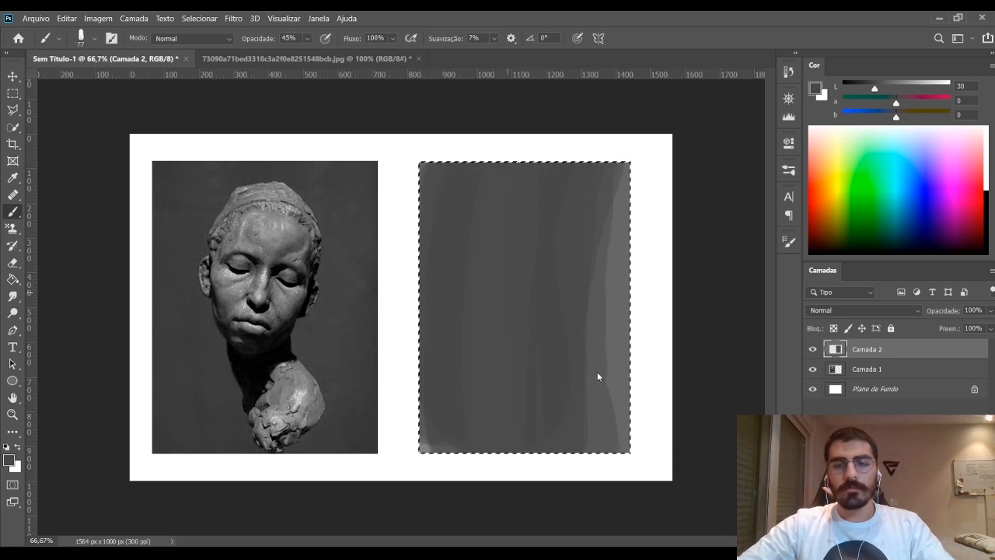
key(bracketleft)
key(bracketleft)
key(bracketleft)
key(bracketleft)
key(bracketleft)
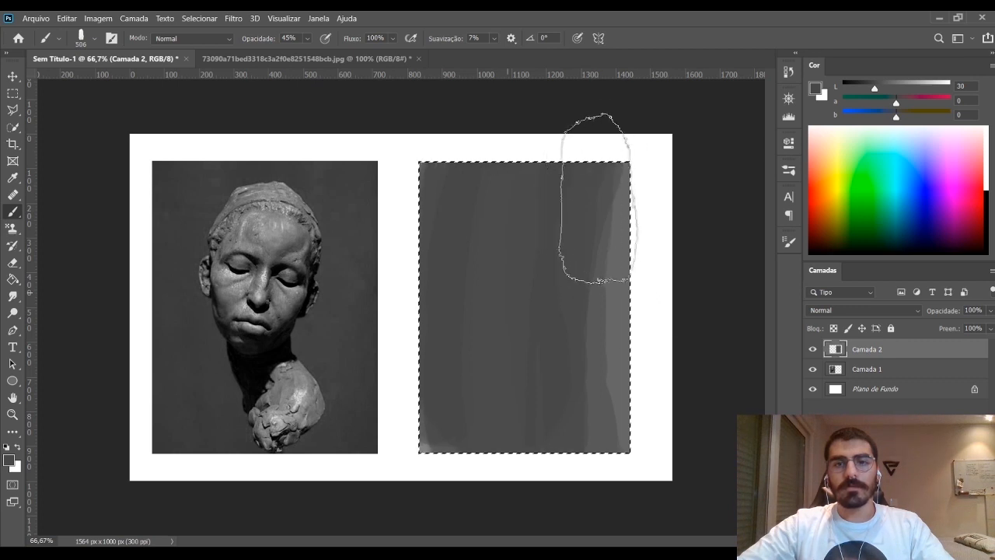
mouse_move(622, 215)
mouse_down()
mouse_move(443, 432)
mouse_move(416, 435)
mouse_move(412, 424)
mouse_up()
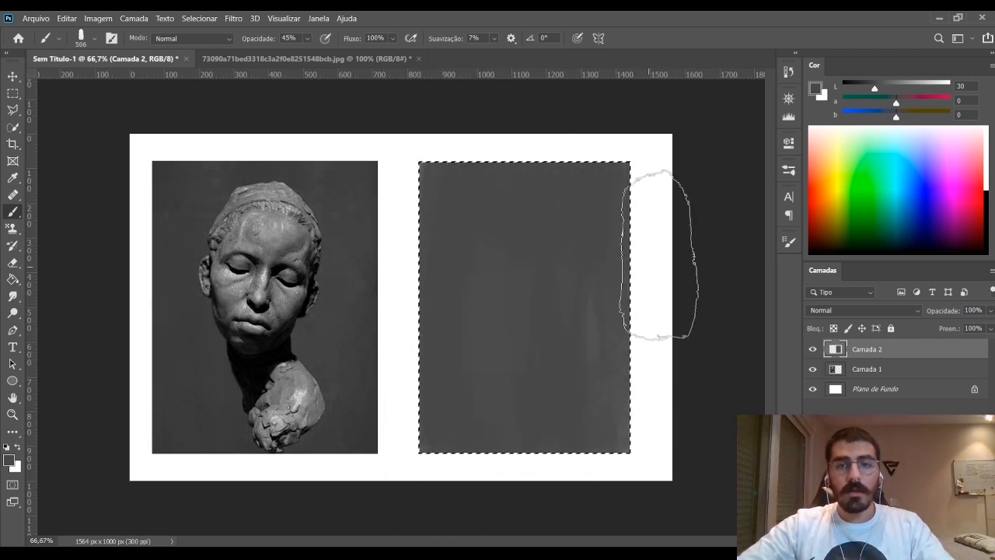
Darken the side edges of the grey rectangle with a near-black of L 11 and clear the selection
click(856, 86)
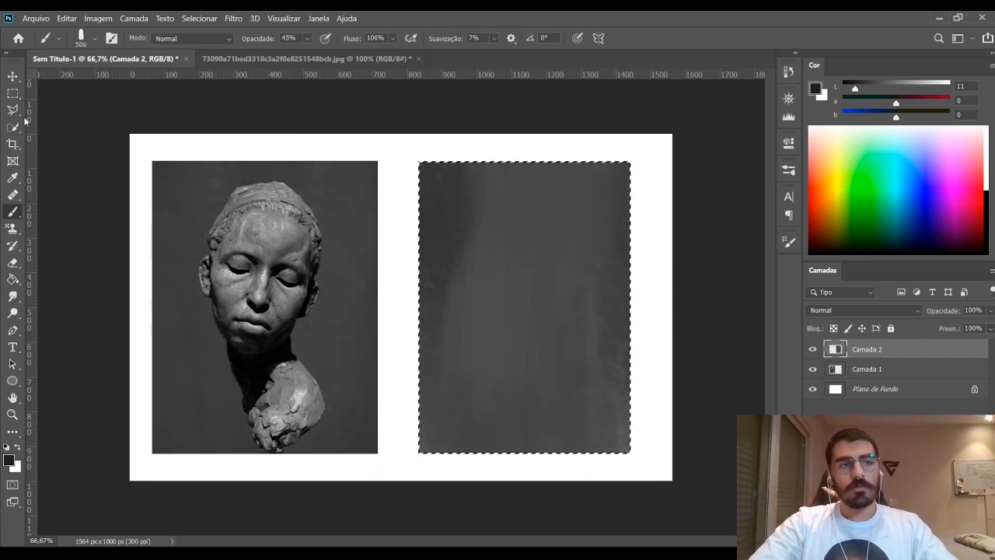
click(12, 94)
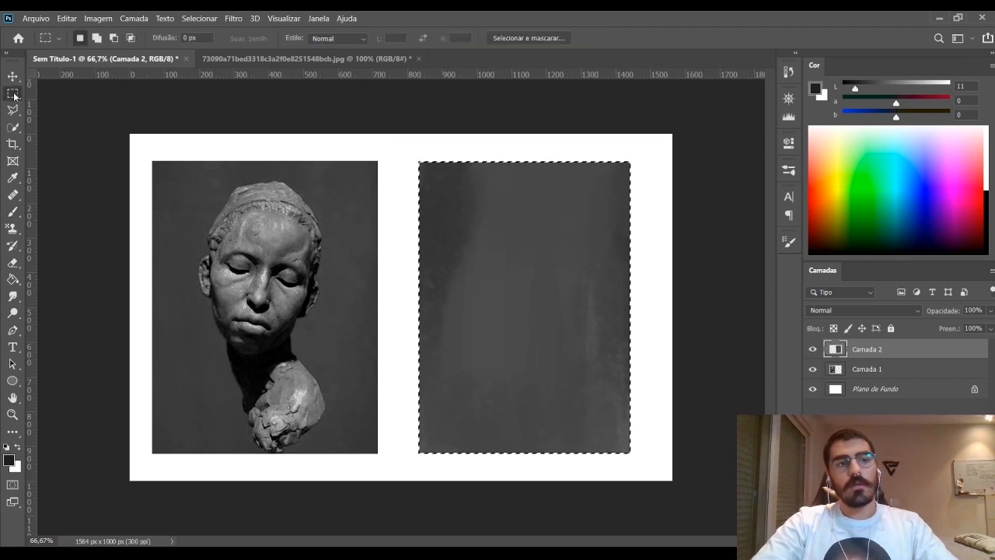
key(ctrl+d)
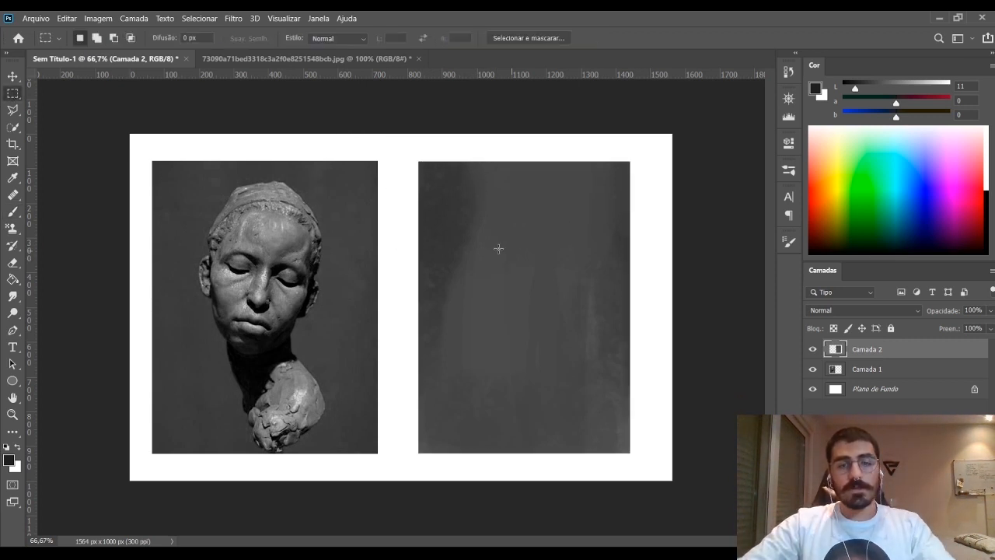
Try dark textured strokes in the middle of the grey rectangle, and brush faint lighter tones near its upper edge with L 53
key(b)
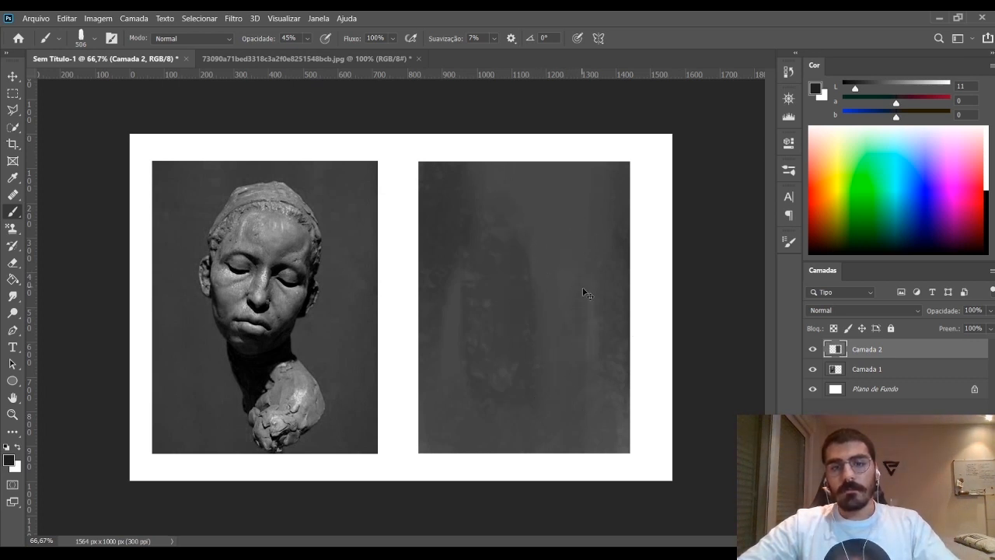
click(499, 312)
click(900, 84)
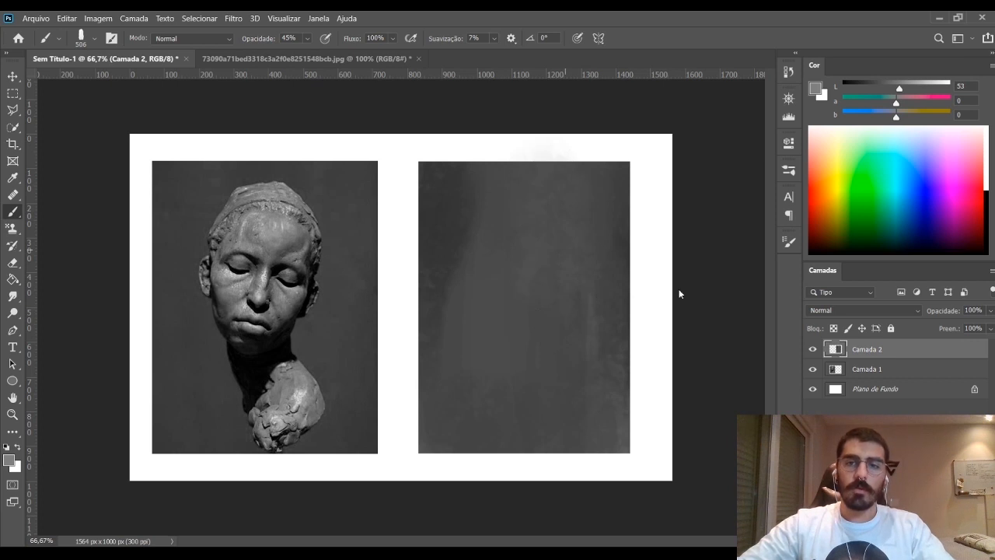
Reduce the brush size to 25 and create a new layer above the painted grey rectangle
key(bracketleft)
key(bracketleft)
key(bracketleft)
key(bracketleft)
key(bracketleft)
key(bracketleft)
key(bracketleft)
key(bracketleft)
key(ctrl+shift+alt+n)
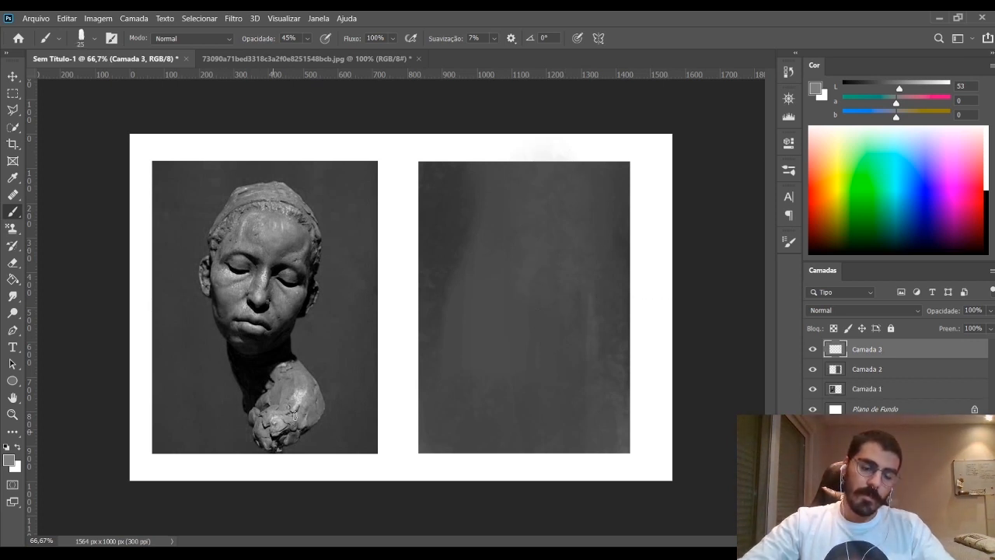
drag(500, 193, 483, 286)
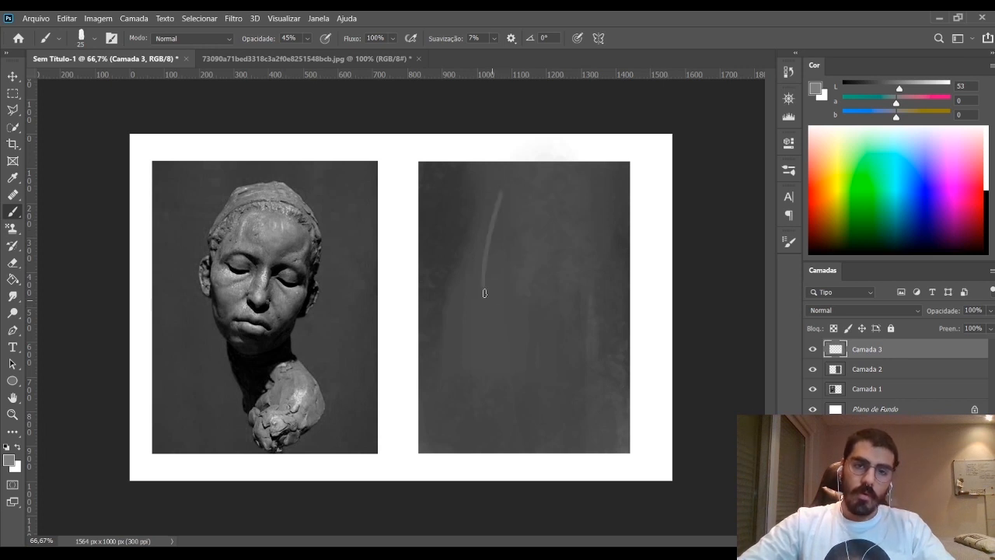
key(z)
key(b)
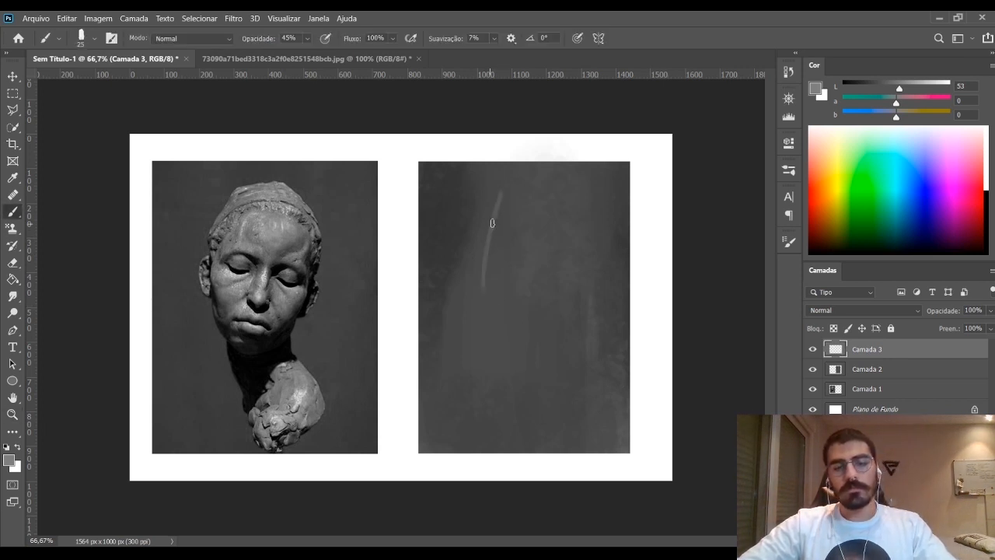
key(ctrl+z)
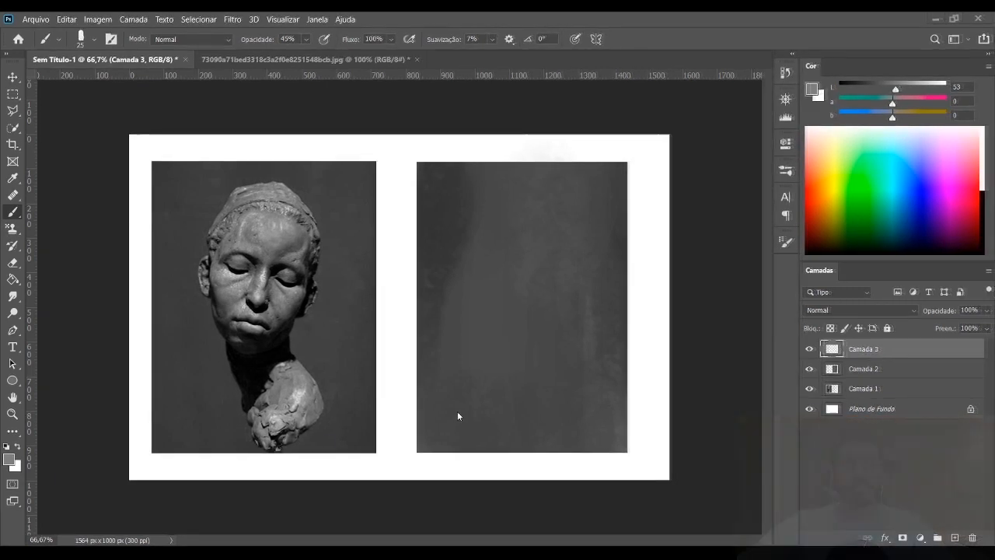
Sketch the head's oval outline, right ear and vertical centre line in black with a size 8 brush, erasing stray strokes
key(bracketleft)
key(bracketleft)
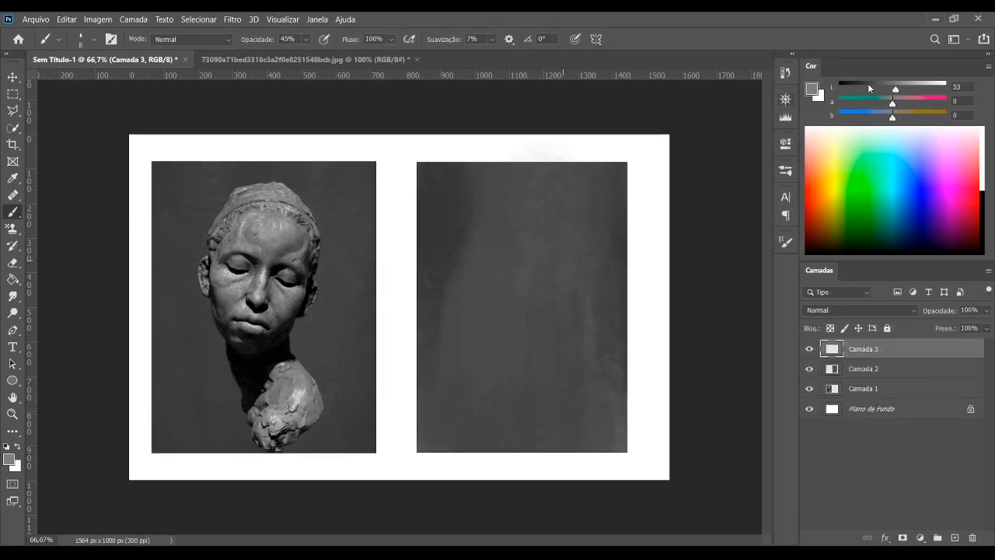
key(d)
drag(467, 252, 461, 314)
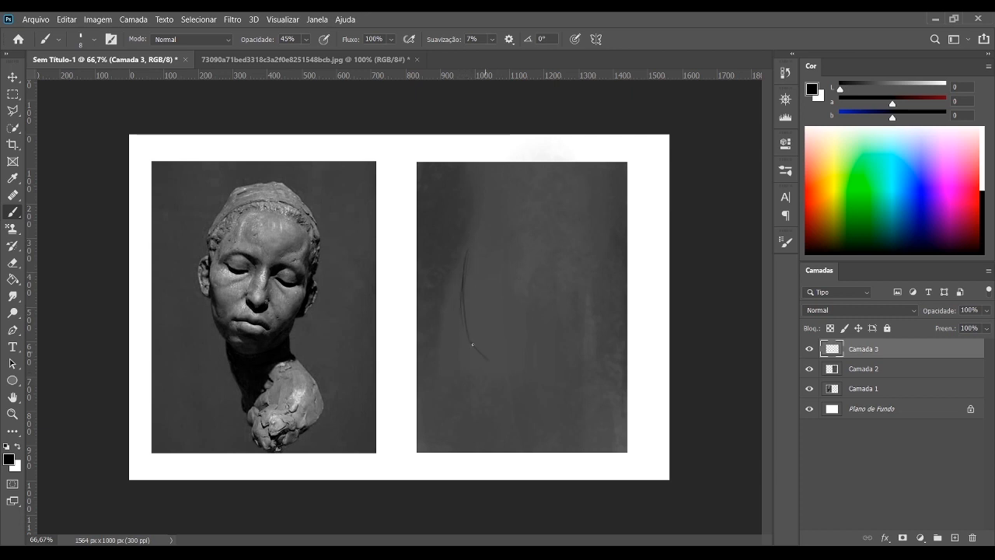
drag(552, 349, 527, 367)
mouse_move(469, 328)
mouse_down()
mouse_move(510, 380)
mouse_move(468, 329)
mouse_up()
mouse_move(585, 291)
mouse_down()
mouse_move(565, 367)
mouse_move(533, 362)
mouse_move(551, 358)
mouse_move(602, 277)
mouse_move(610, 280)
mouse_move(586, 321)
mouse_up()
mouse_move(461, 252)
mouse_down()
mouse_move(474, 230)
mouse_move(483, 349)
mouse_up()
key(e)
mouse_move(455, 310)
mouse_down()
mouse_move(461, 269)
mouse_move(506, 194)
mouse_move(522, 321)
mouse_up()
key(b)
key(ctrl+z)
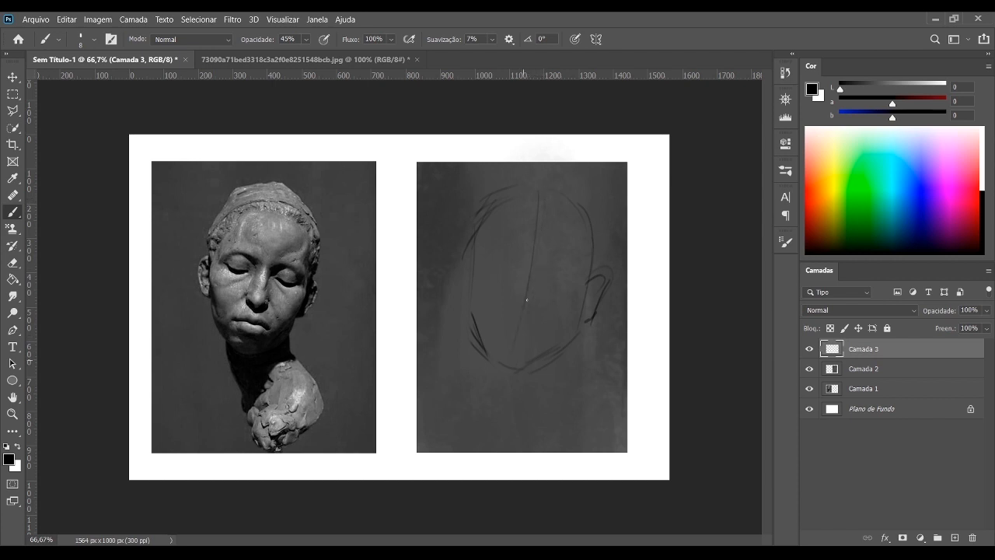
Sketch the left ear, erase the loose strokes beside the skull, and strengthen the upper-right skull contour and jaw
drag(471, 252, 469, 299)
key(e)
drag(471, 200, 461, 231)
key(b)
mouse_move(532, 189)
mouse_down()
mouse_move(573, 202)
mouse_move(595, 251)
mouse_up()
drag(534, 363, 572, 338)
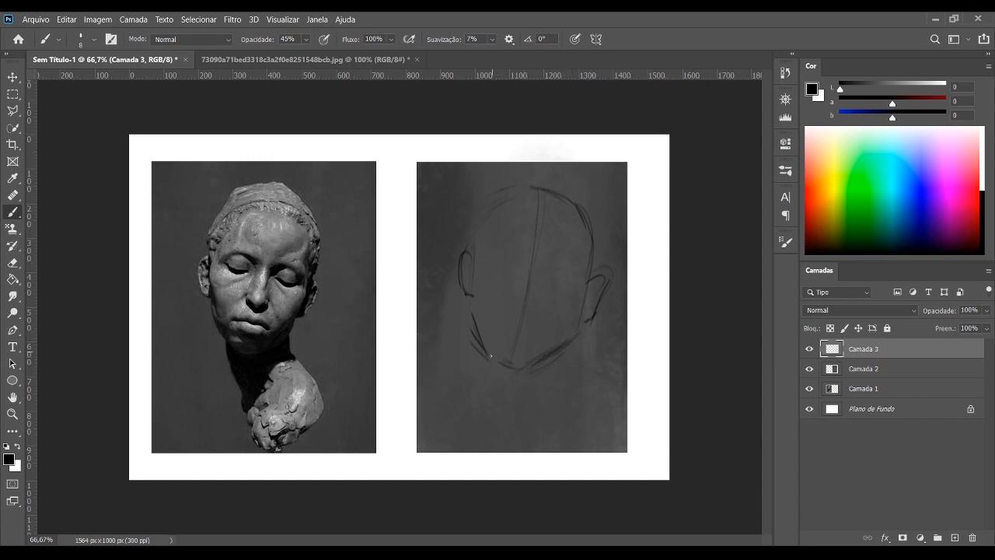
Clean up and darken the jawline, and draw the curved horizontal guideline for the eyes across the face
key(e)
key(b)
key(e)
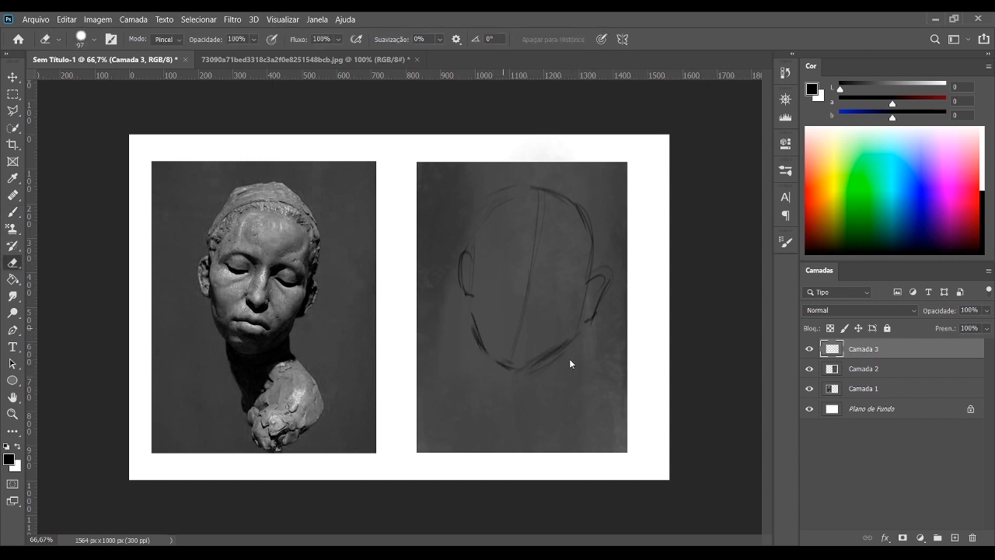
key(b)
mouse_move(471, 322)
mouse_down()
mouse_move(487, 352)
mouse_move(571, 338)
mouse_up()
key(e)
key(b)
drag(594, 292, 479, 269)
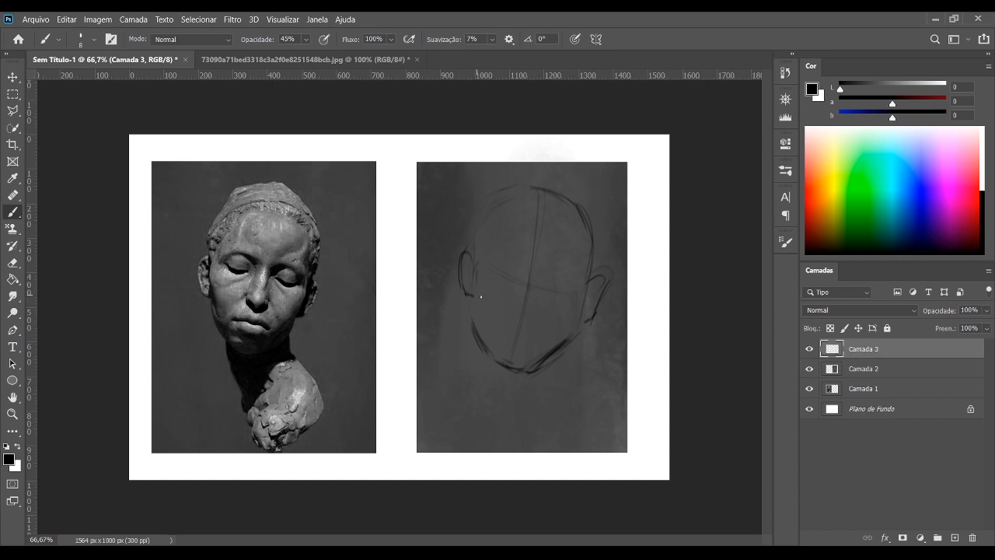
Refine the left cheek contour and sketch the neck lines running down from the jaw into the shoulder
key(e)
key(b)
drag(499, 363, 533, 430)
key(ctrl+z)
drag(499, 365, 529, 429)
drag(571, 349, 572, 342)
mouse_move(573, 377)
mouse_down()
mouse_move(579, 402)
mouse_move(583, 392)
mouse_move(603, 417)
mouse_up()
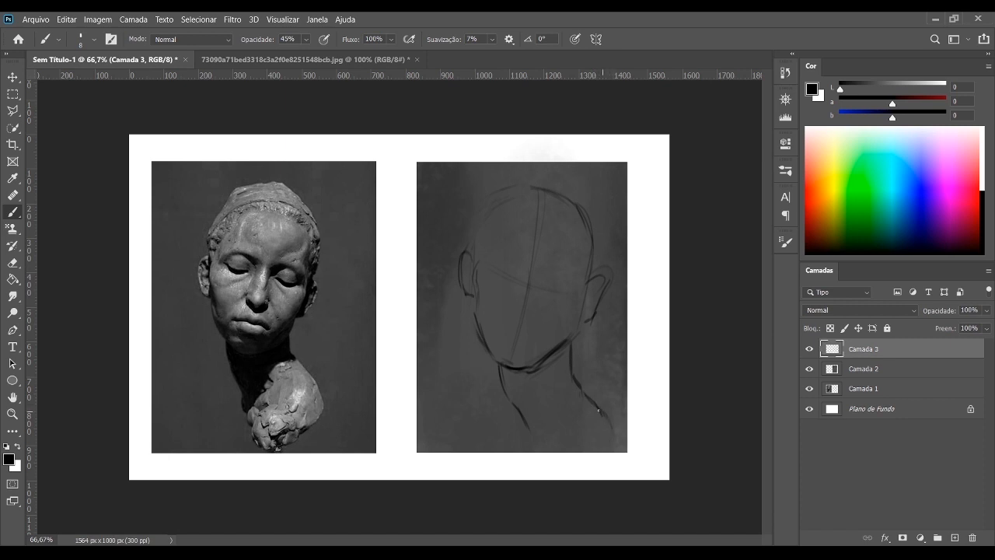
Move the head sketch slightly up and to the left within the grey rectangle using Free Transform
key(ctrl+t)
drag(549, 288, 544, 274)
key(Return)
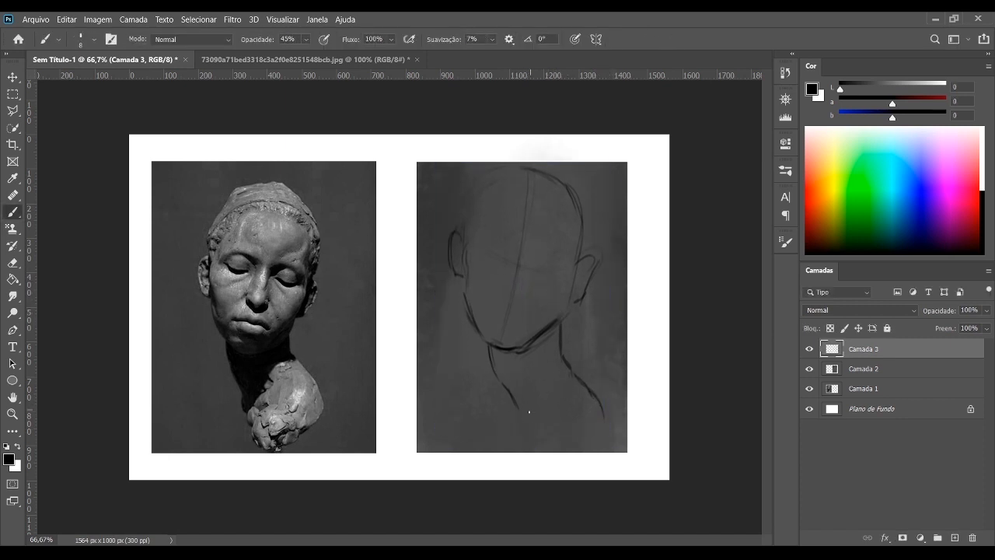
Sketch the shoulder contours down to the rectangle's lower edge and erase the excess below it
drag(518, 409, 513, 427)
drag(574, 459, 609, 426)
key(e)
drag(524, 464, 566, 461)
Sketch the closed eyes, nose base, mouth and brows on the guidelines, and add the zigzag hairline on the right
key(b)
drag(572, 289, 555, 332)
drag(534, 271, 543, 275)
drag(480, 259, 499, 268)
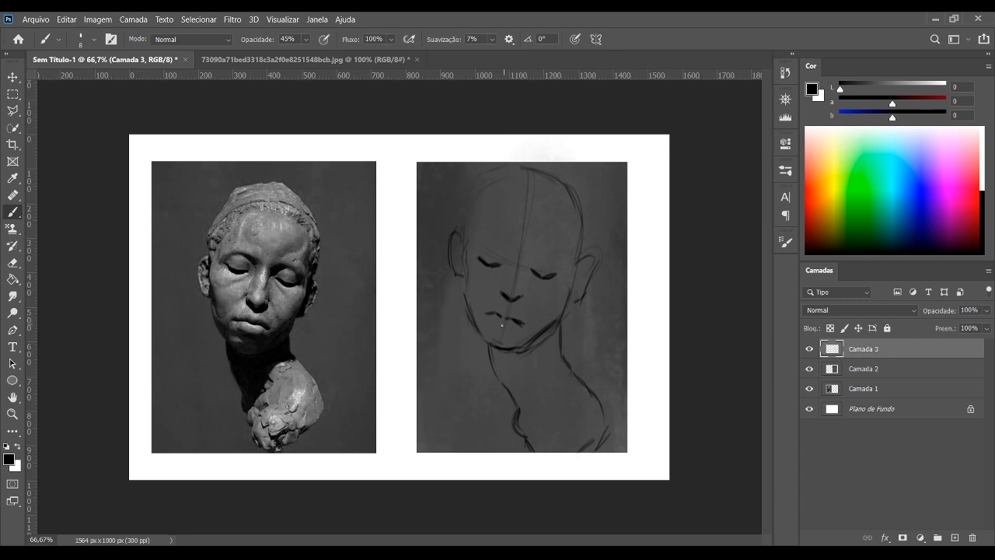
key(ctrl+z)
drag(546, 204, 566, 211)
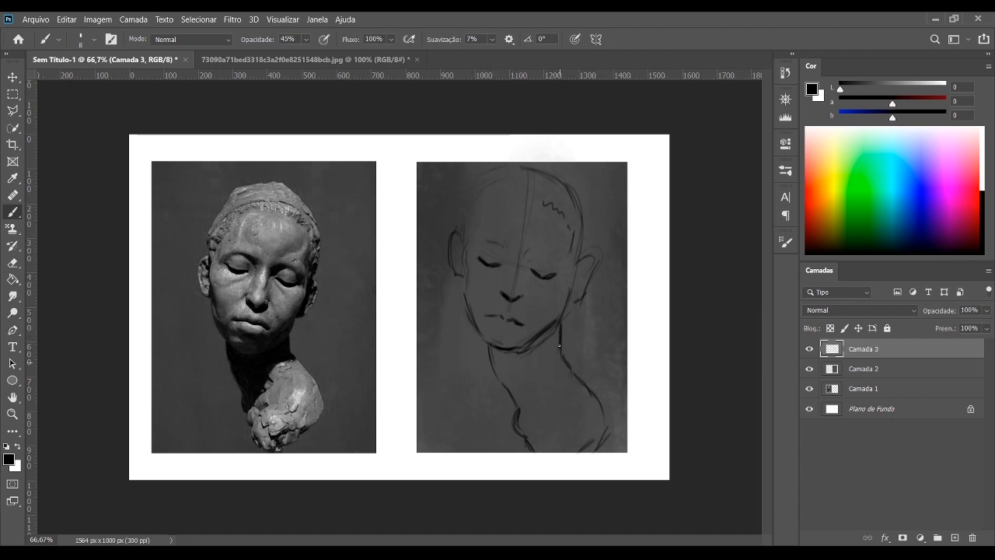
Redraw the right neck line sloping into the shoulder, erase the old shoulder contours, and sketch loose strokes at the neck base
mouse_move(559, 347)
mouse_down()
mouse_move(603, 390)
mouse_move(589, 444)
mouse_move(558, 435)
mouse_move(500, 449)
mouse_move(615, 366)
mouse_move(578, 370)
mouse_move(599, 412)
mouse_up()
key(e)
key(b)
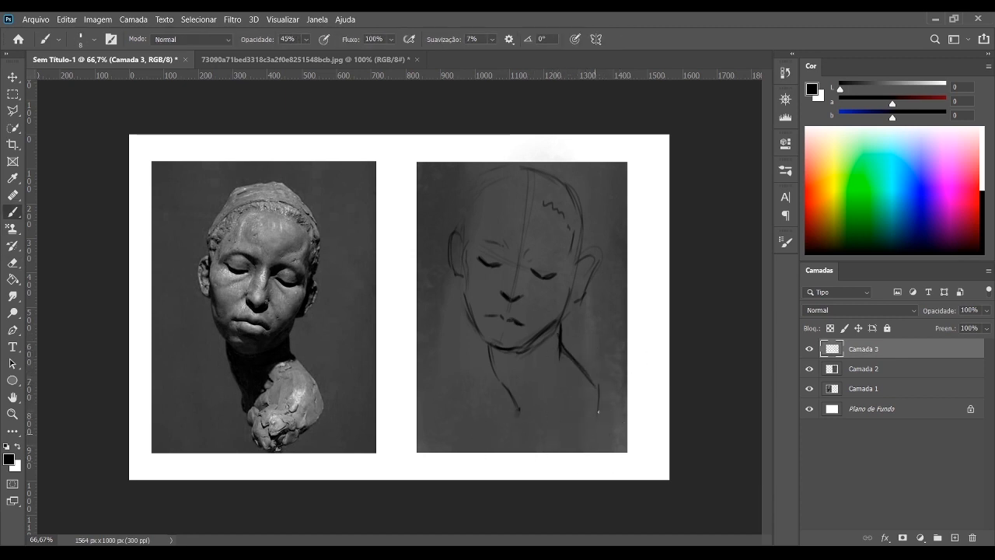
mouse_move(534, 401)
mouse_down()
mouse_move(519, 417)
mouse_move(528, 440)
mouse_up()
Redraw the left cheek edge with a narrower left ear, and sketch the left hairline and upper-left skull contour
drag(466, 260, 467, 291)
drag(454, 242, 460, 247)
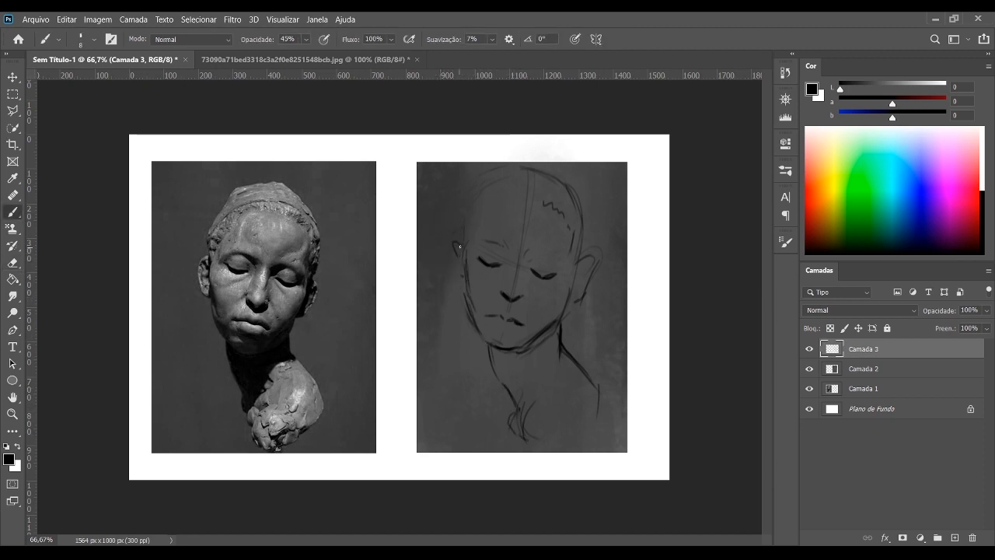
drag(458, 285, 453, 253)
drag(494, 197, 511, 193)
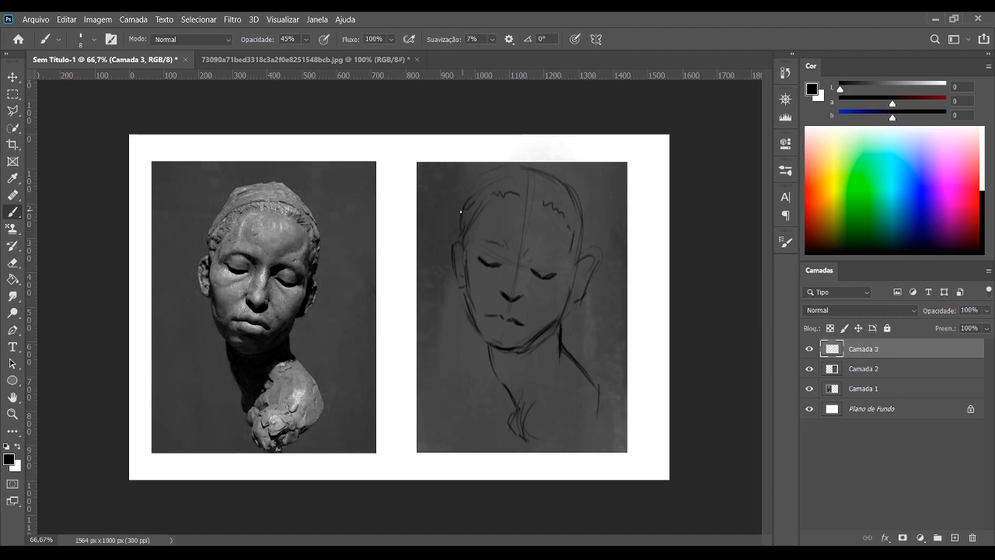
Scale the head sketch down to 91.33% and reposition it slightly up and to the right
key(ctrl+t)
drag(611, 160, 596, 186)
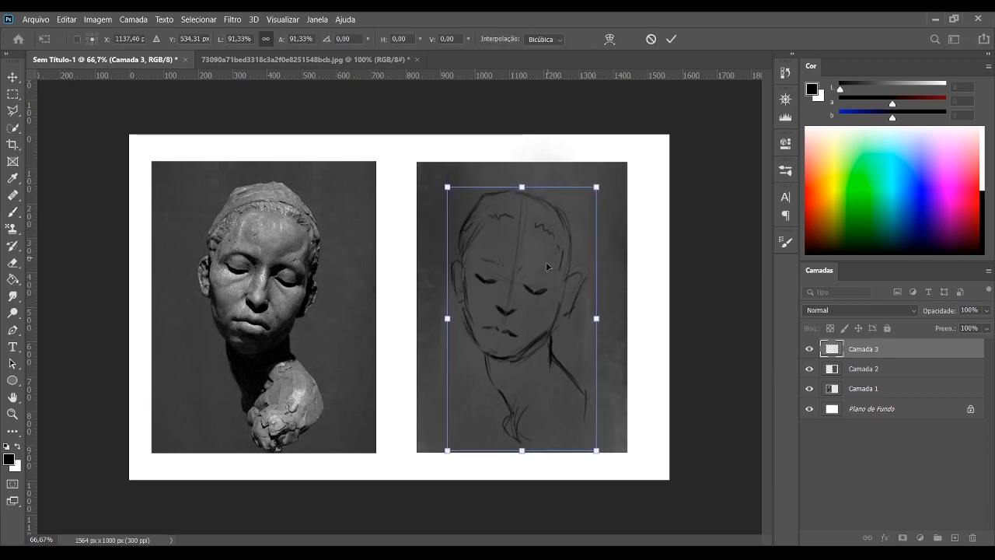
drag(547, 267, 555, 253)
key(Return)
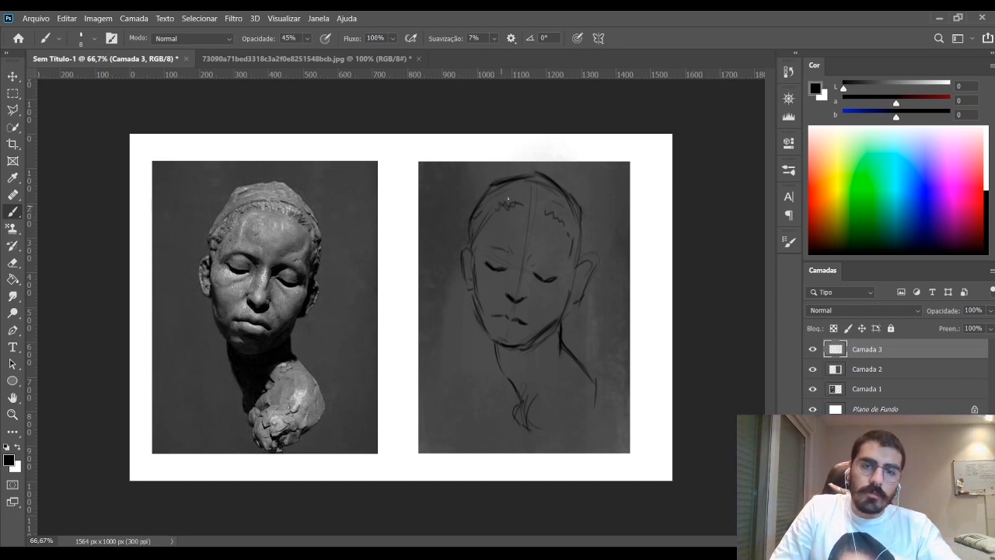
Refine the cap band and hairline, then erase the right ear's outer edge and redraw it smaller with a size 10 brush
key(e)
key(bracketleft)
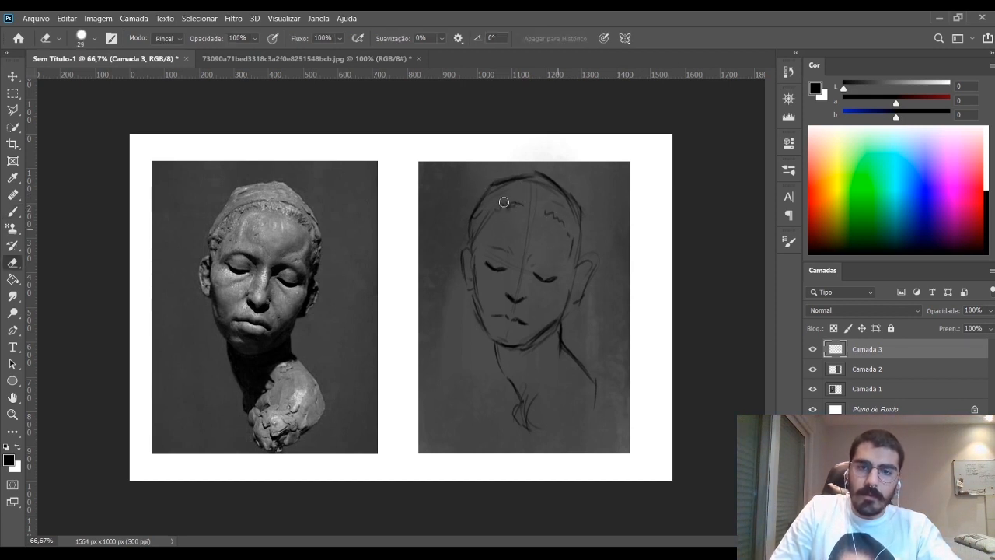
key(b)
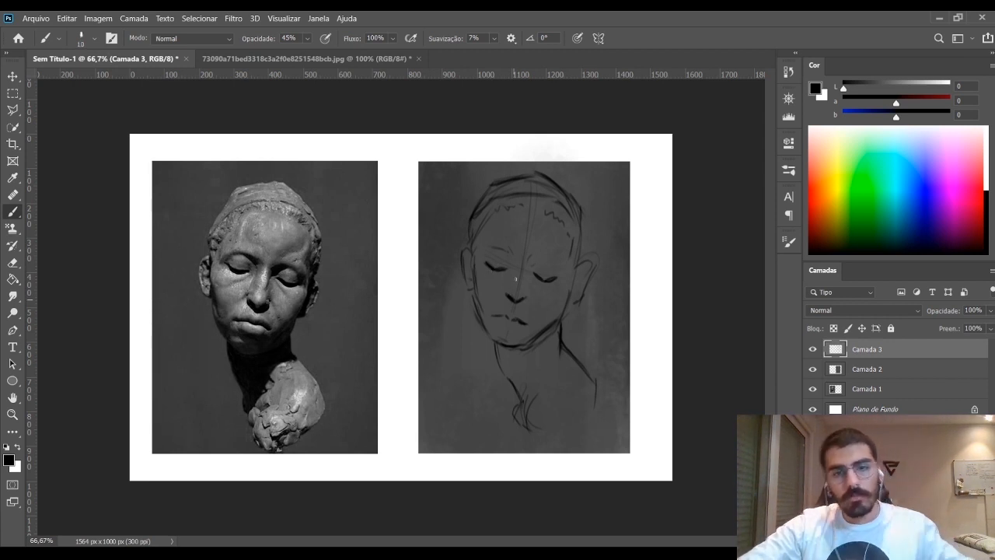
key(e)
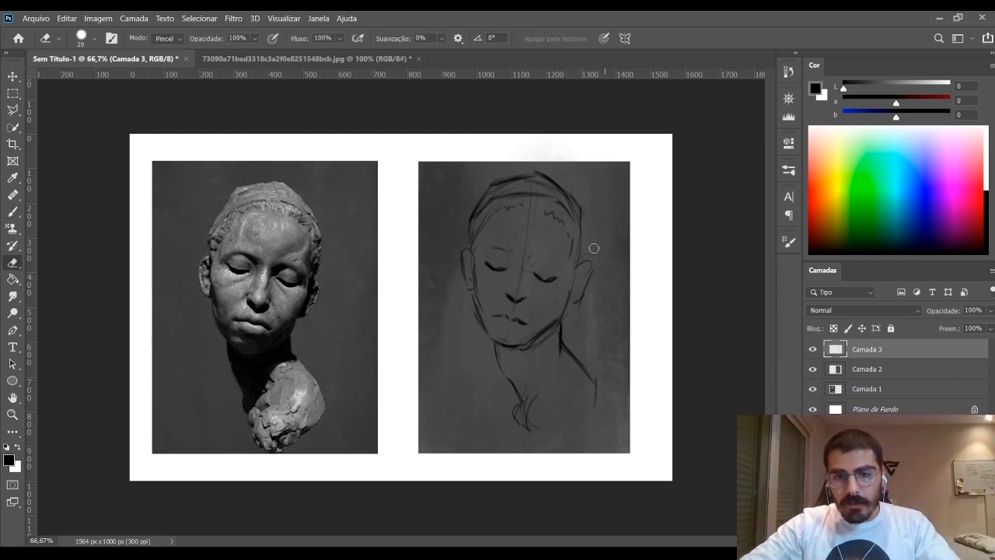
key(b)
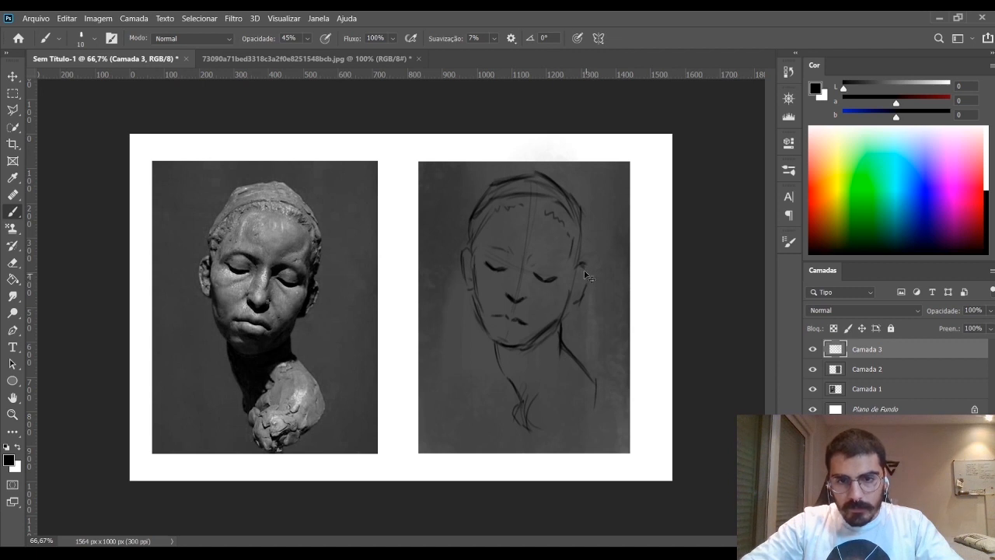
mouse_move(583, 291)
mouse_down()
mouse_move(588, 270)
mouse_move(578, 312)
mouse_up()
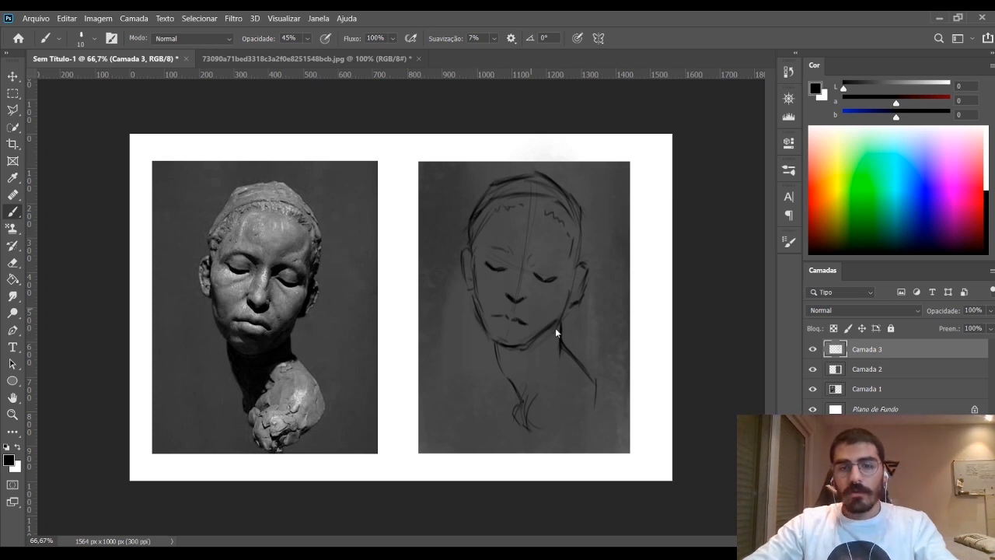
Enlarge the brush to 25, add a new layer above the sketch, and set the sketch layer's opacity to 35%
key(bracketright)
key(bracketright)
key(bracketright)
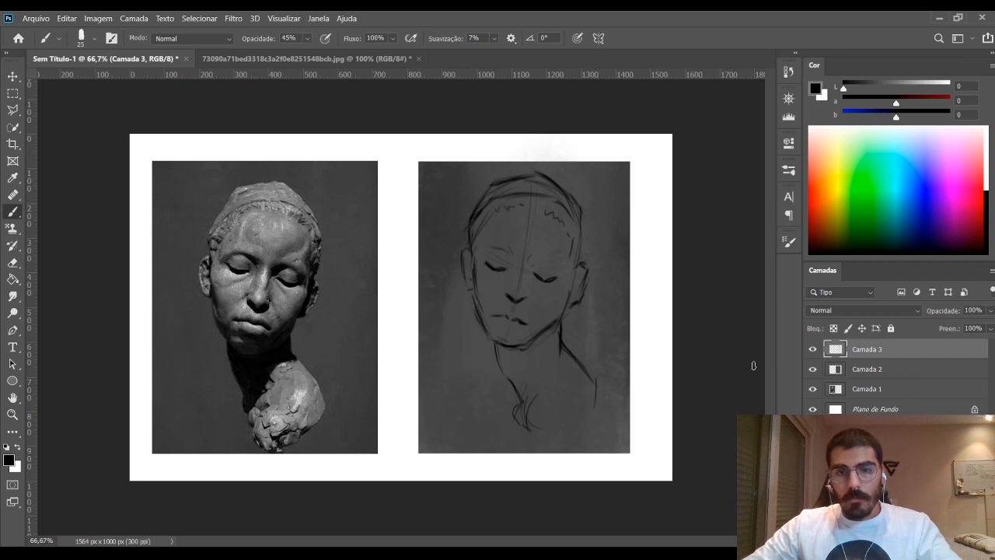
key(ctrl+shift+alt+n)
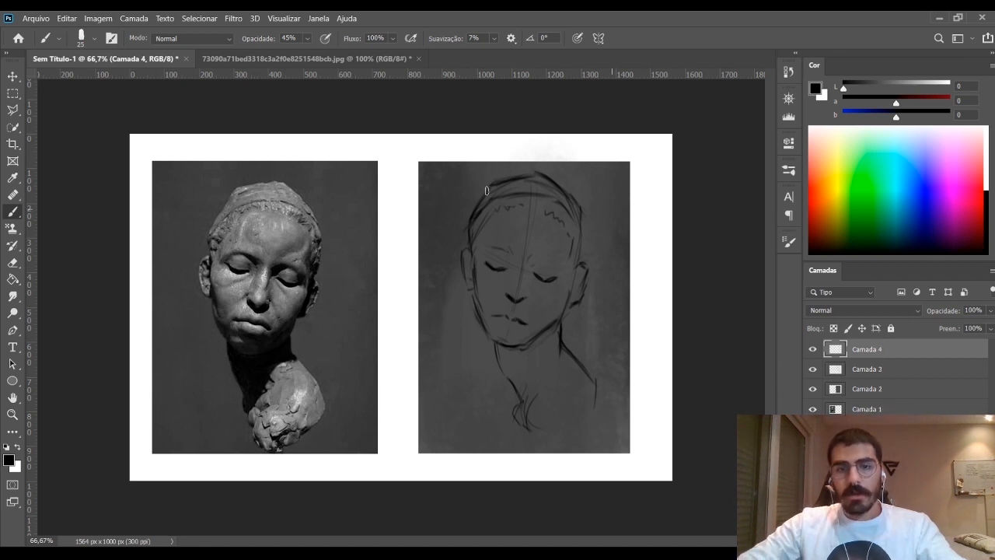
click(886, 374)
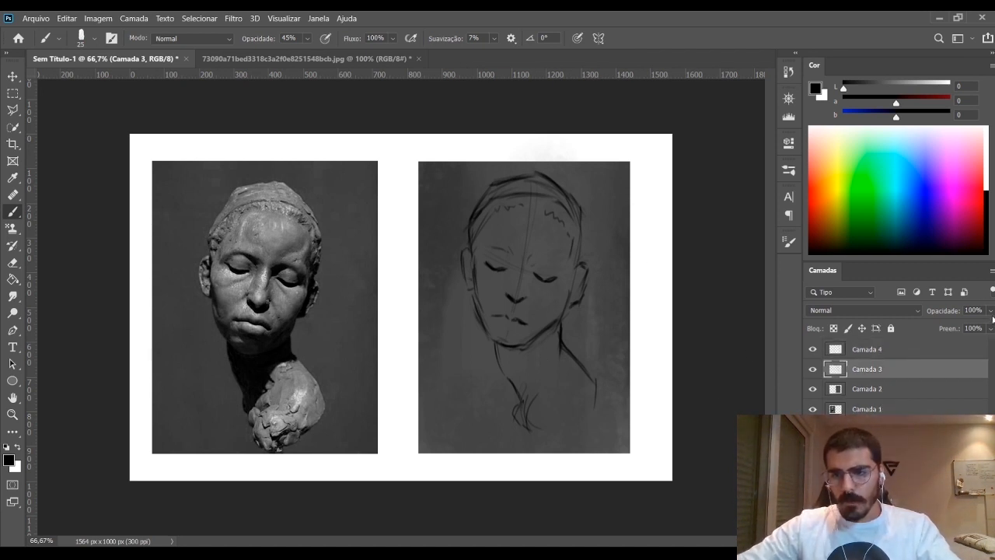
key(2)
key(5)
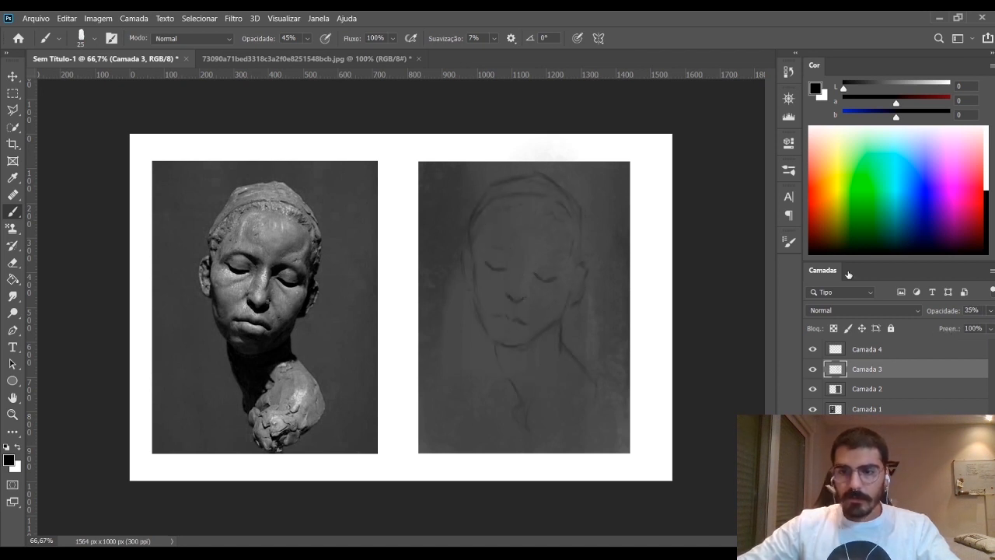
On the empty layer Camada 4, start a polygonal lasso outline from the left temple over the cap and around the right ear
key(alt+bracketright)
key(space)
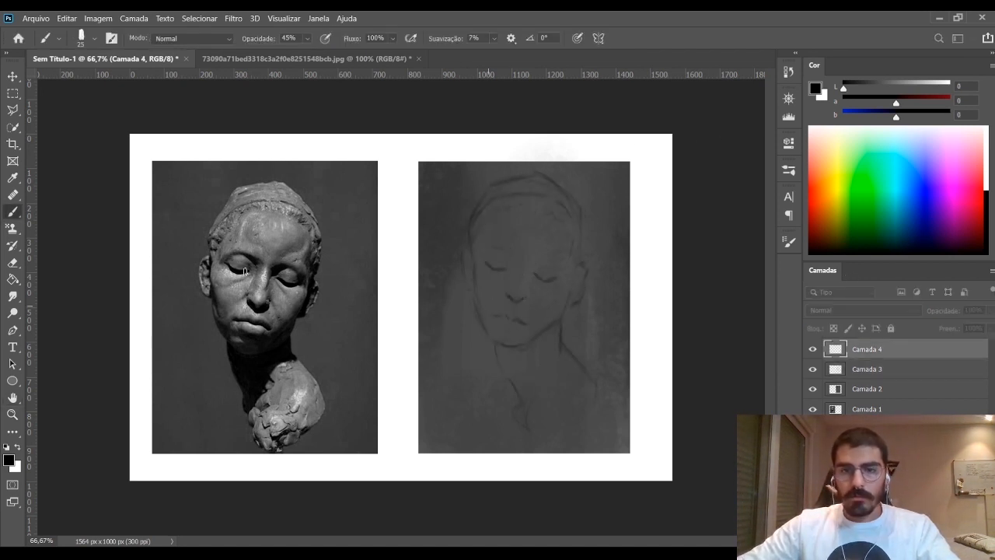
key(l)
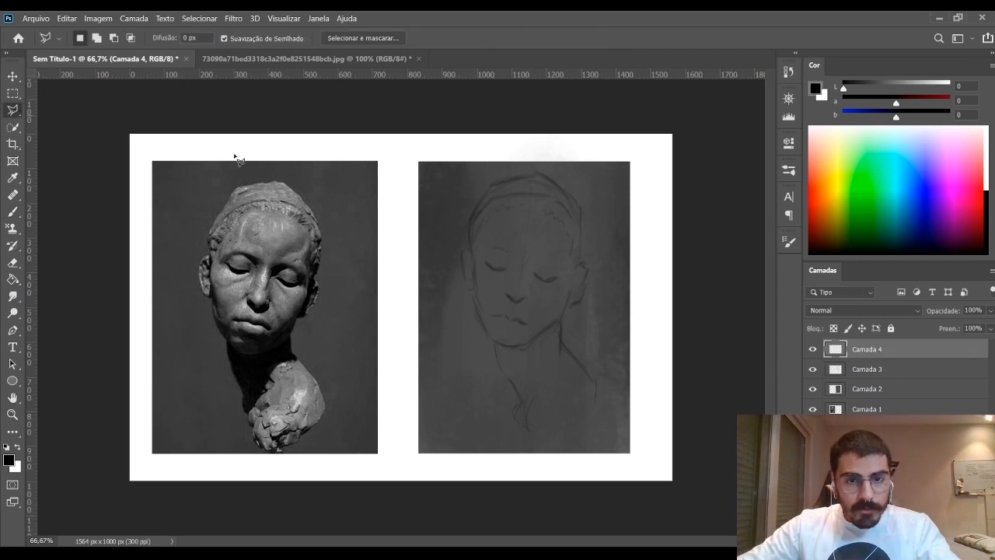
click(470, 249)
click(468, 226)
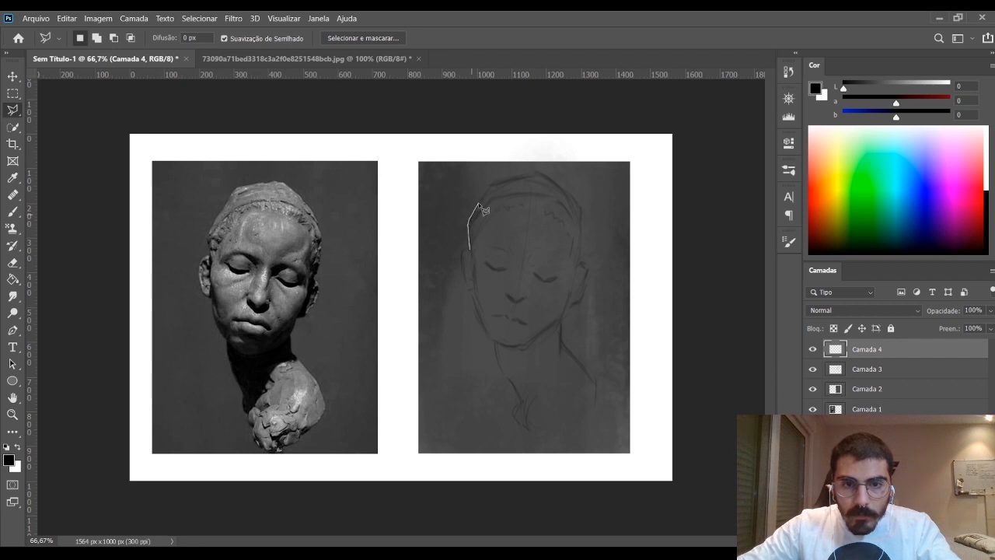
click(492, 185)
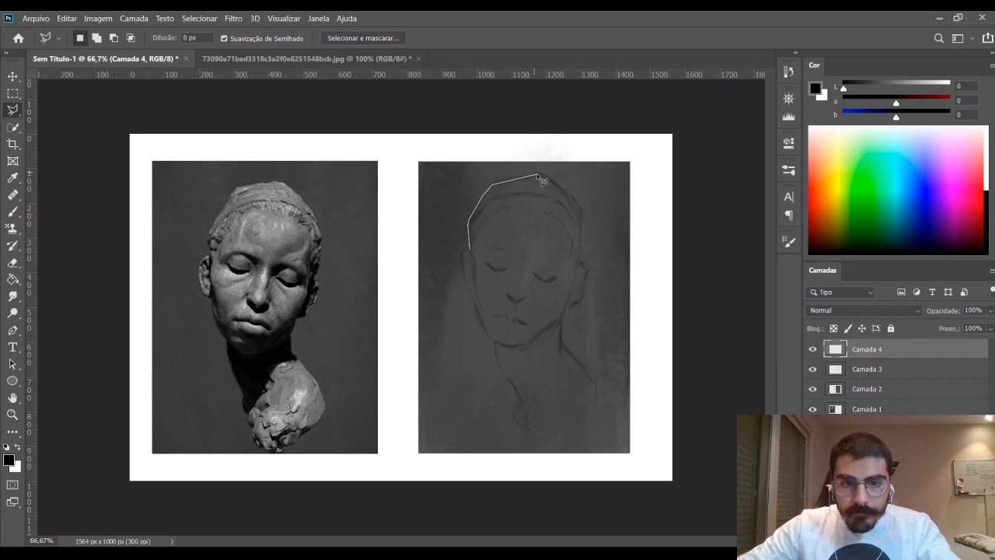
click(577, 200)
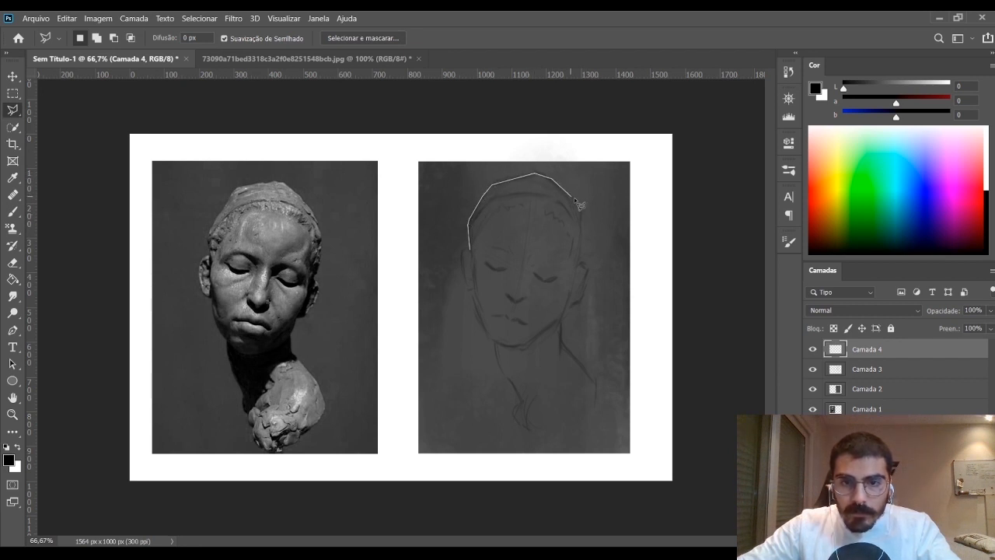
click(585, 249)
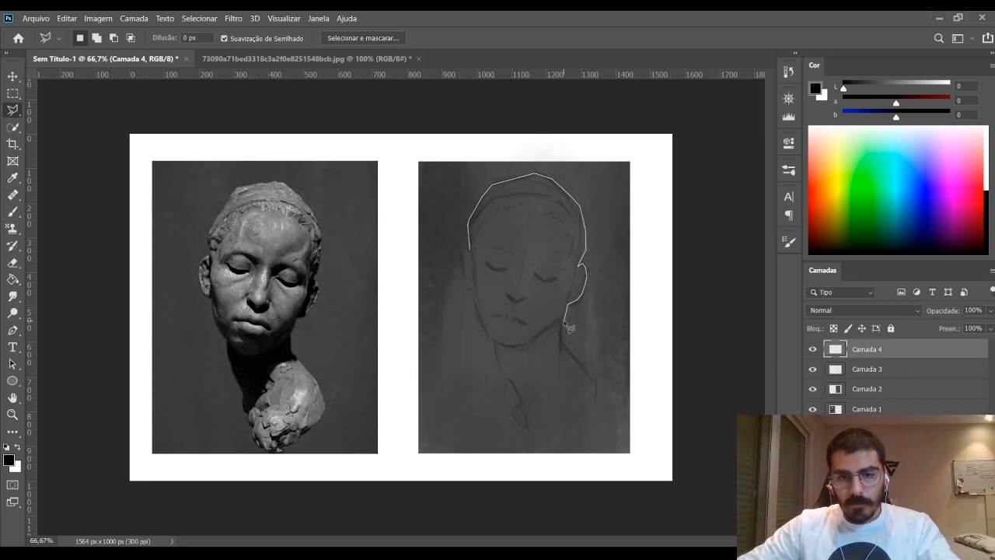
click(561, 322)
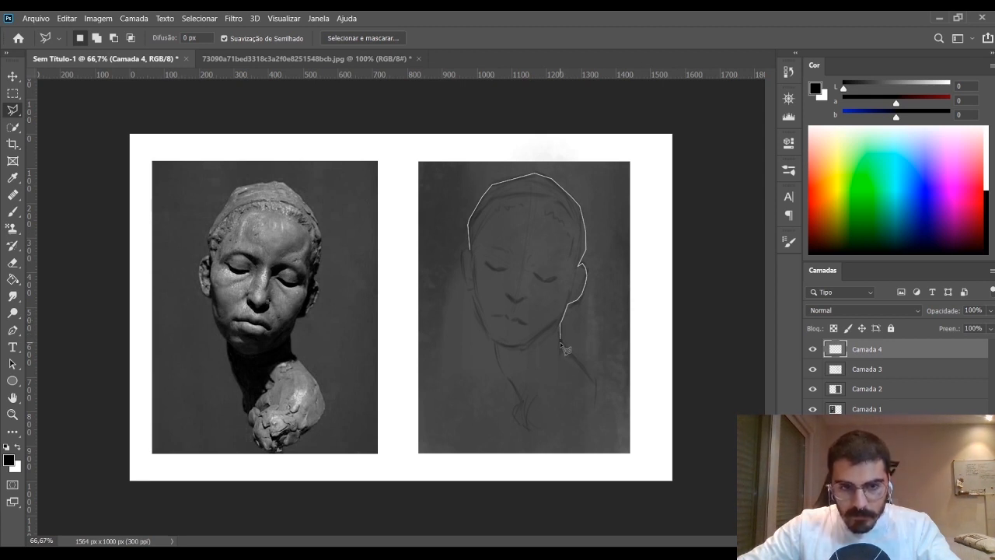
Continue the lasso outline down the neck, around the shoulder and up the left cheek and ear, closing it into a selection
click(560, 342)
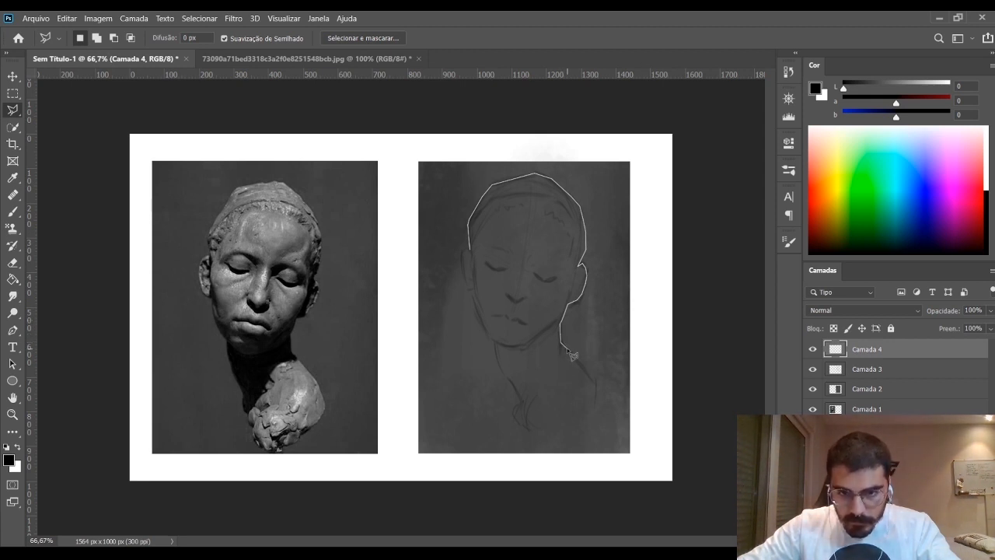
click(595, 382)
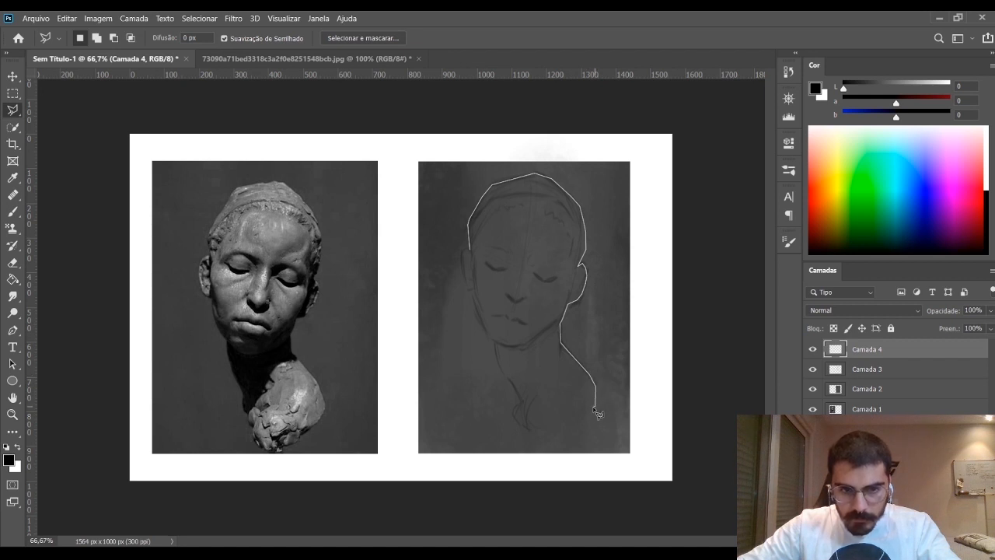
click(595, 406)
click(581, 422)
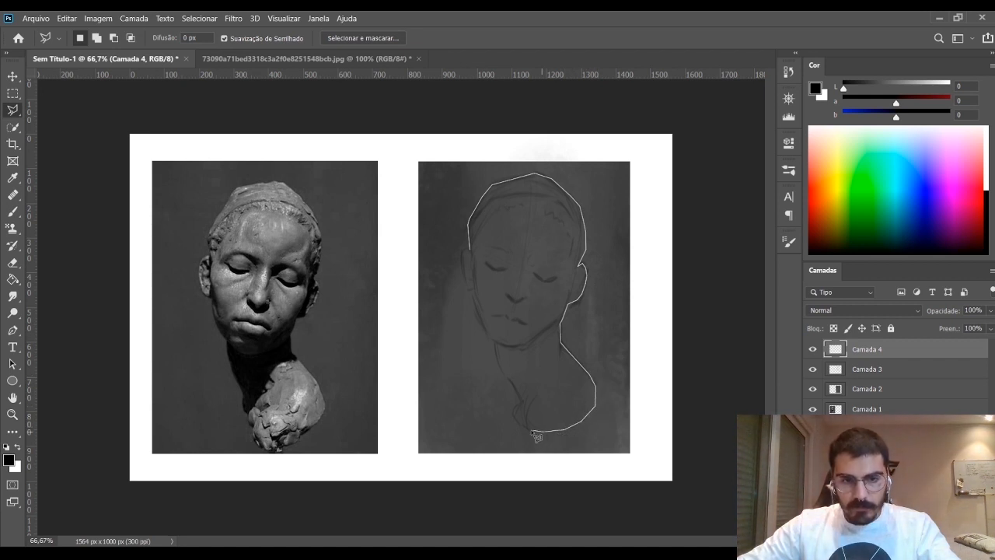
click(517, 430)
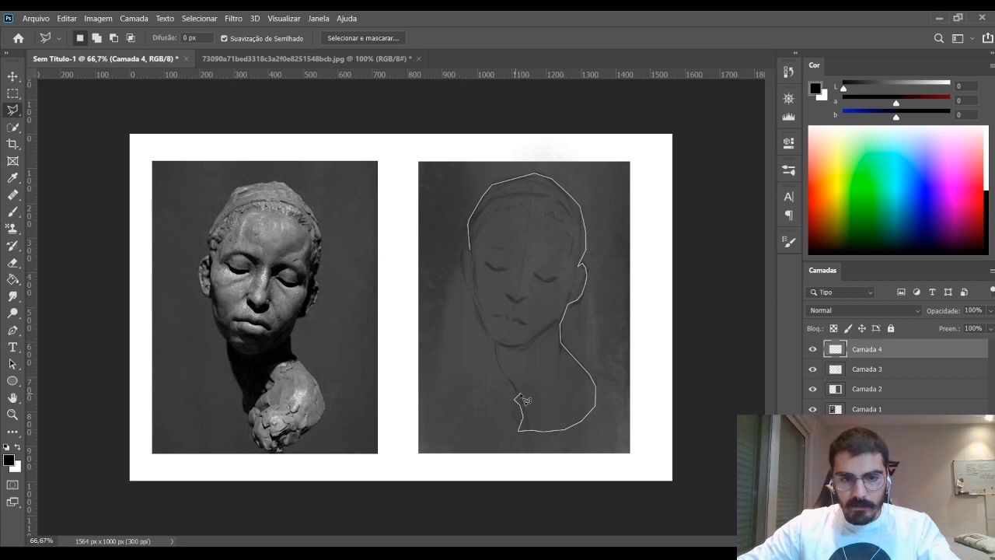
click(520, 401)
click(517, 393)
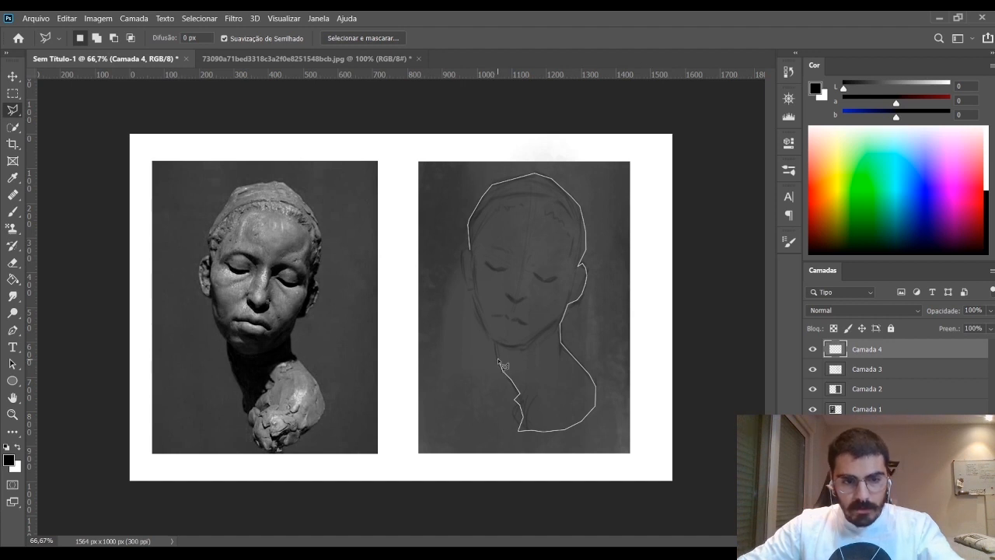
click(502, 370)
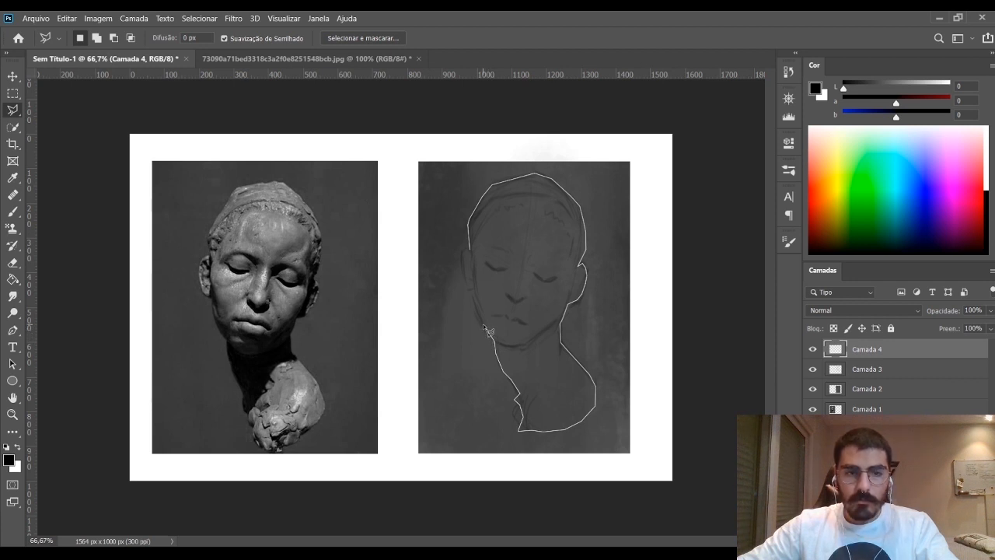
click(466, 284)
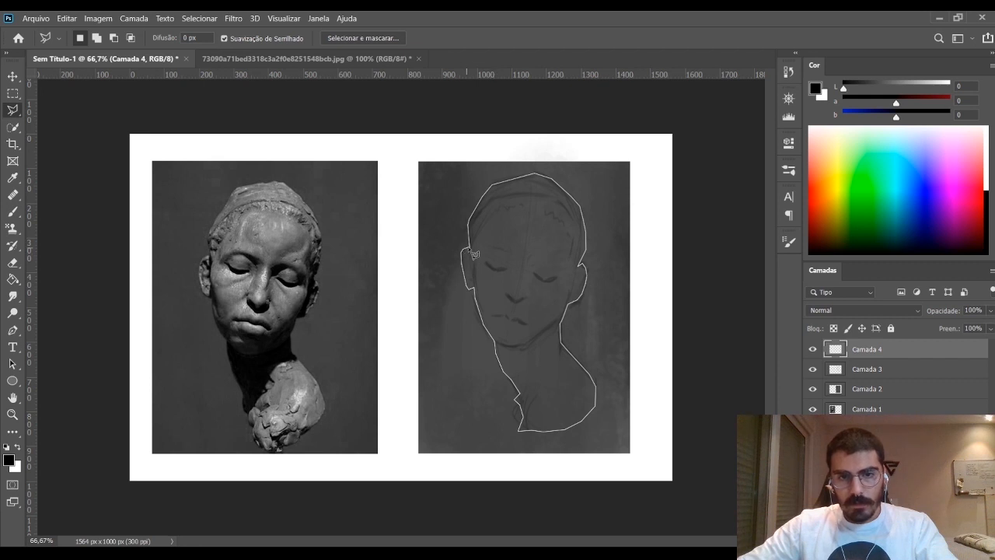
click(466, 250)
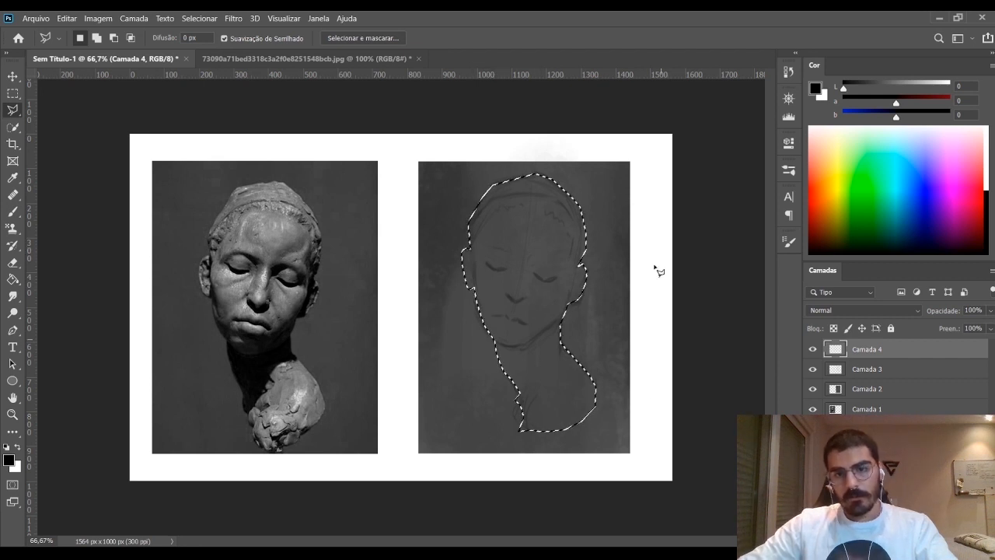
Place layer Camada 4 below the sketch layer and fill the bust selection with a neutral gray of lightness 56
key(g)
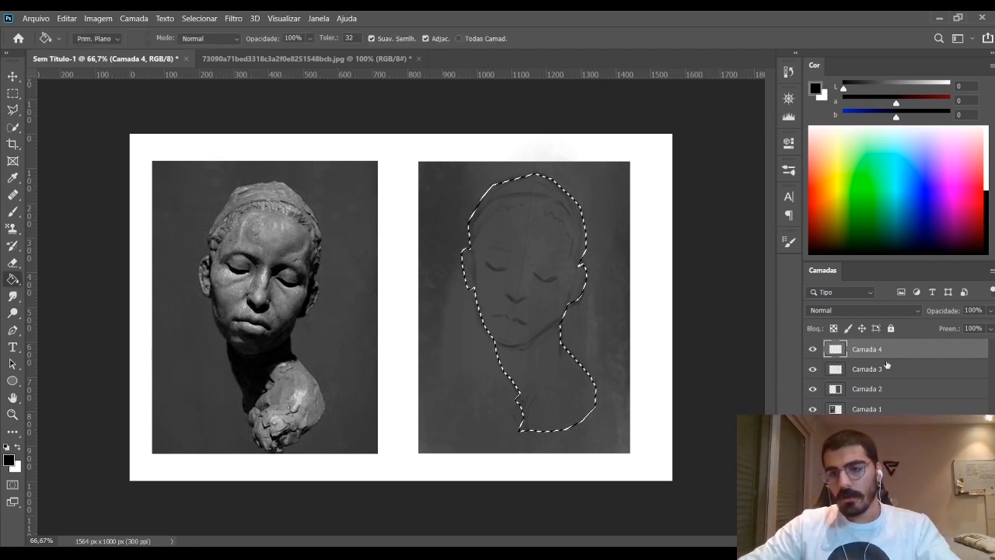
drag(858, 357, 871, 375)
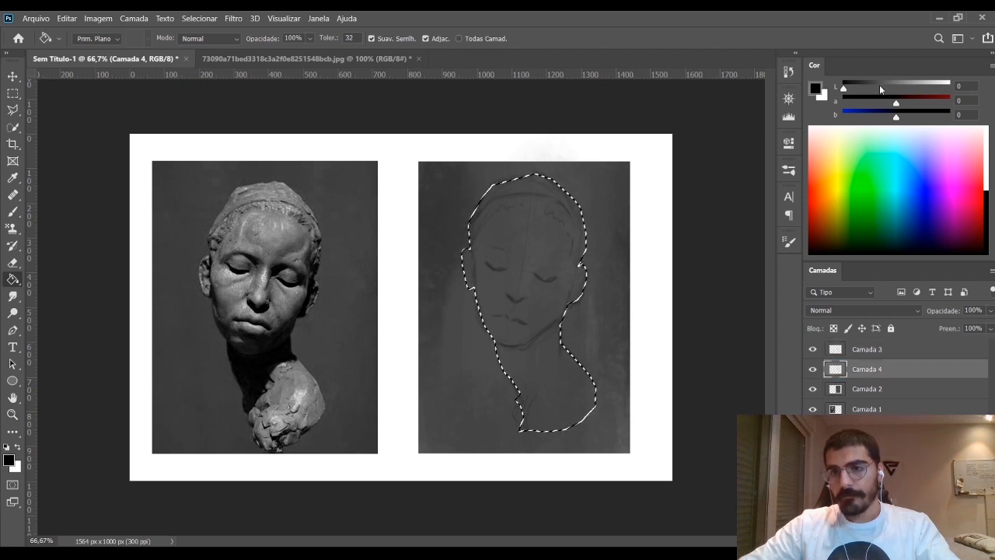
drag(883, 84, 902, 86)
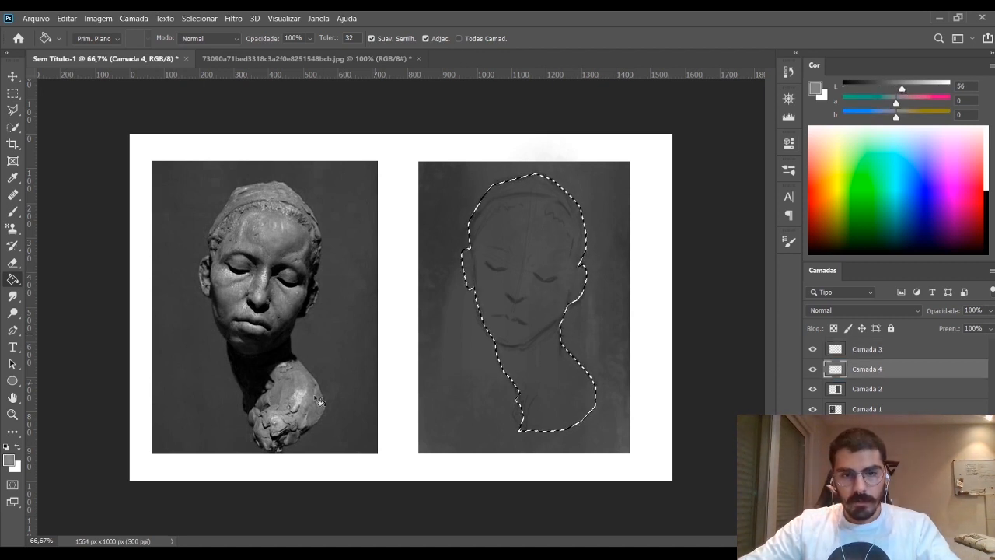
click(548, 272)
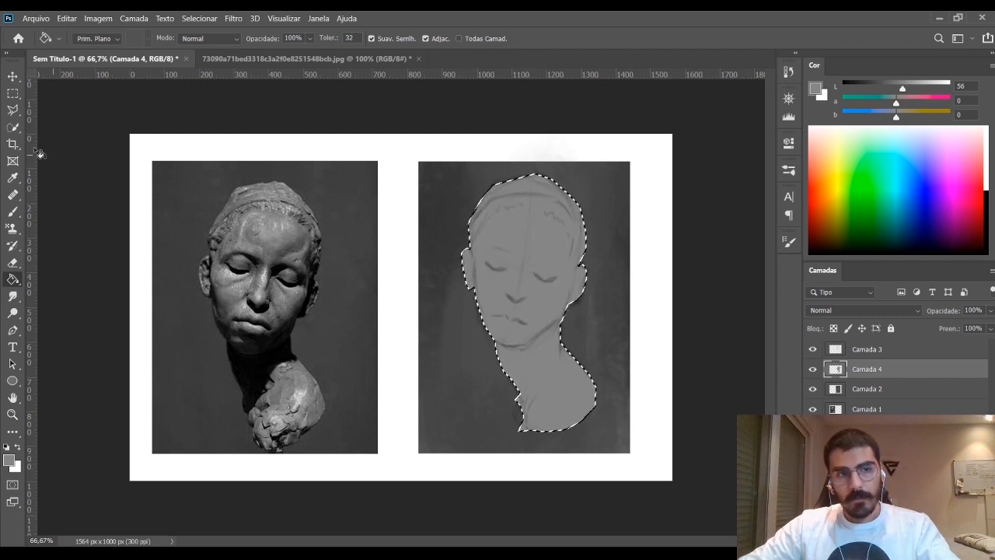
Deselect the bust outline and lock the transparent pixels of layer Camada 4
click(13, 109)
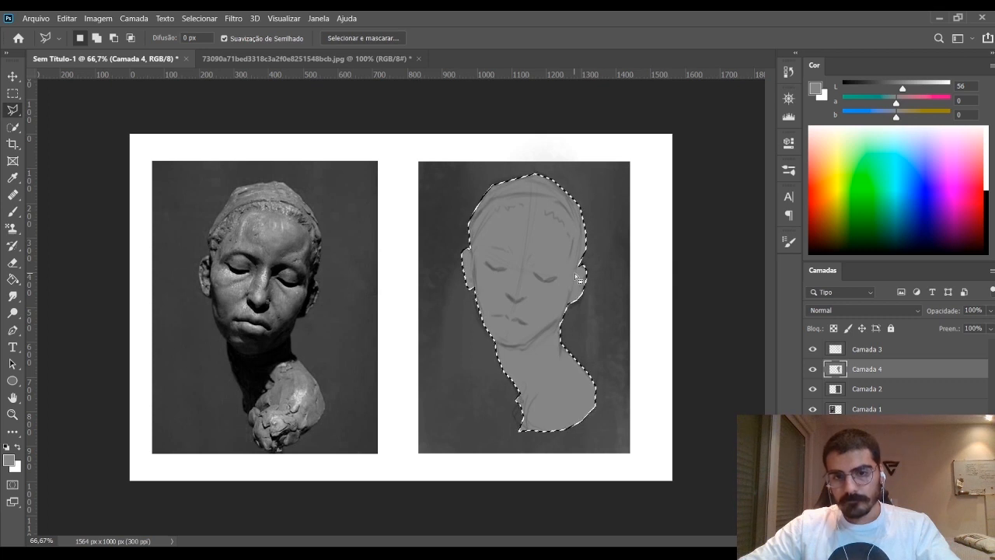
click(13, 93)
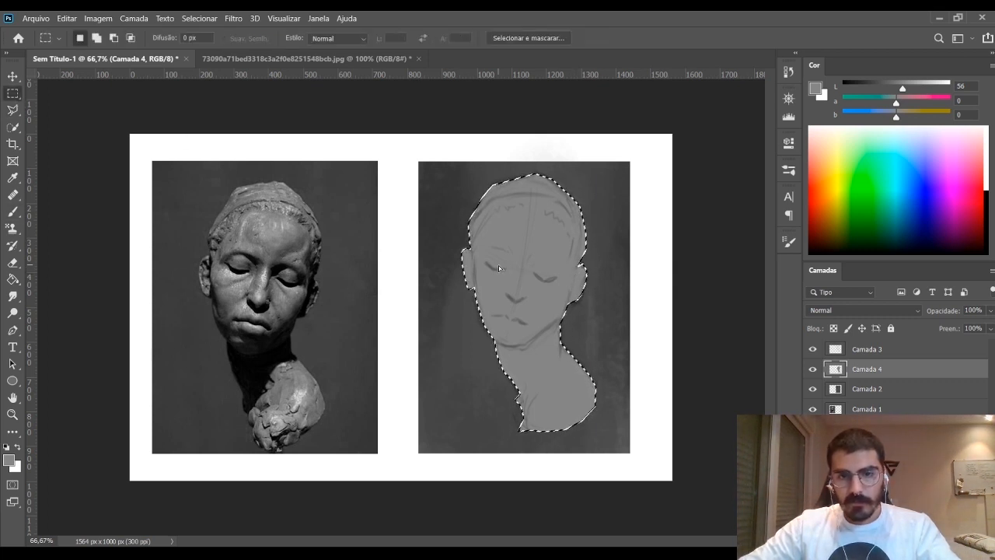
drag(499, 265, 500, 270)
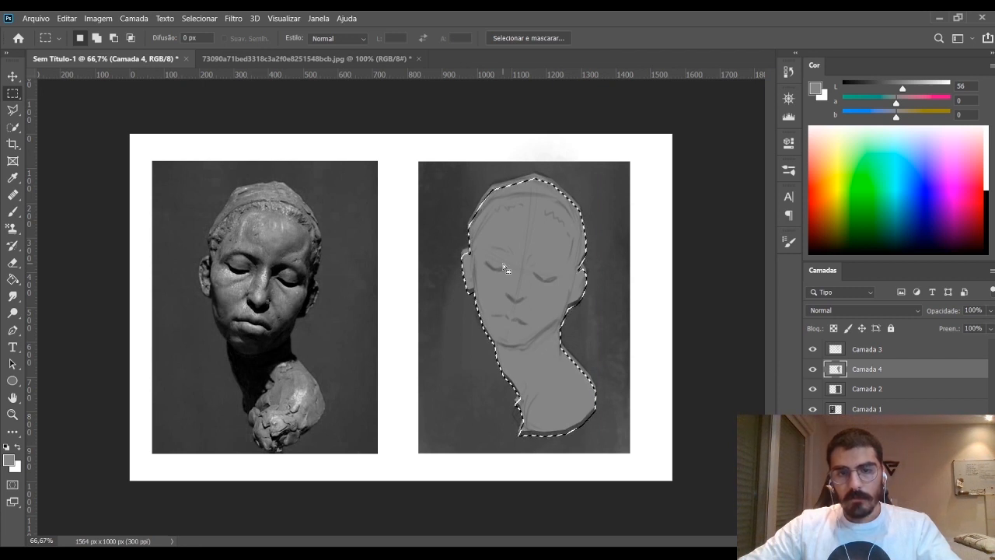
click(566, 282)
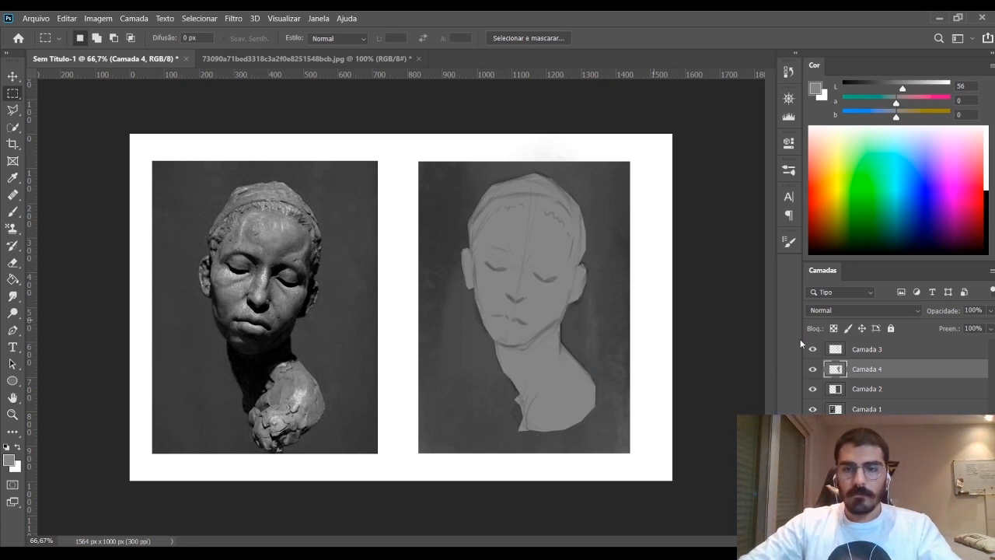
click(833, 328)
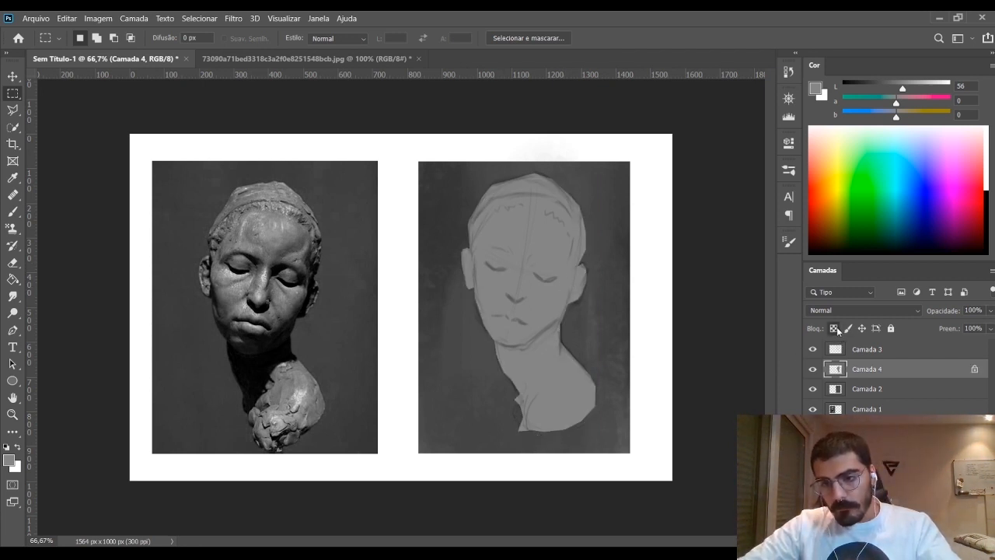
Ready a size 94 brush with a dark gray foreground colour of lightness 15
key(b)
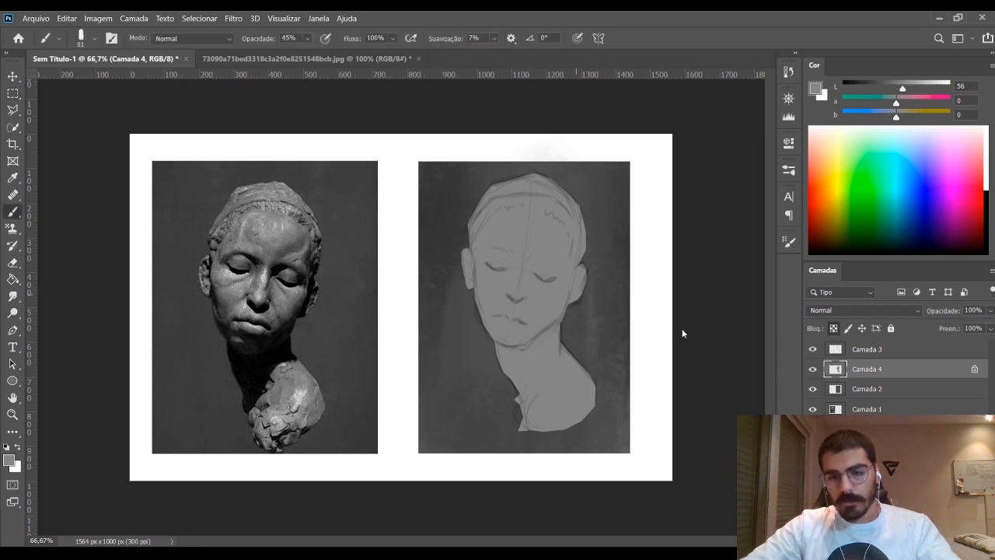
alt+right_click(686, 331)
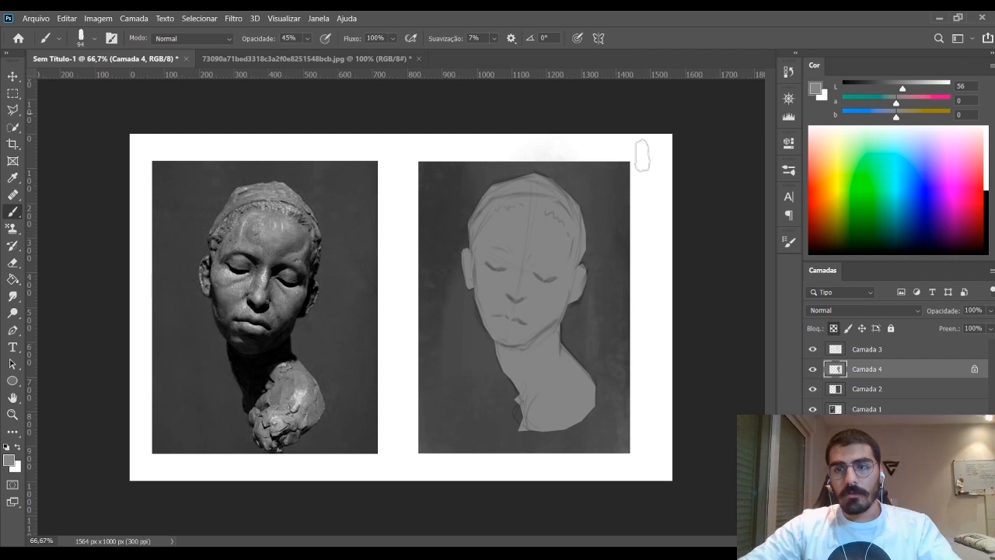
click(861, 87)
drag(544, 198, 575, 283)
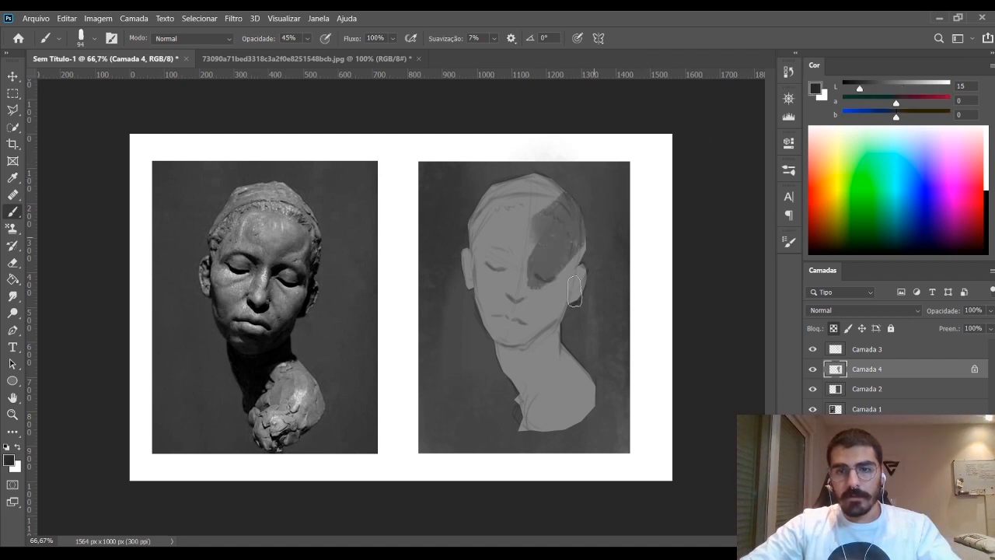
drag(579, 248, 564, 370)
drag(493, 276, 587, 276)
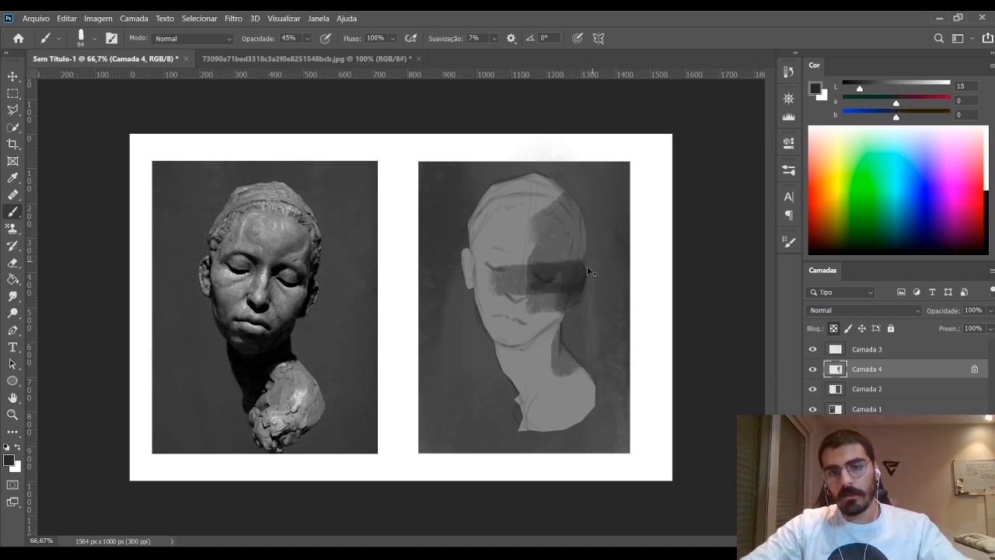
key(ctrl+z)
key(ctrl+z)
key(ctrl+z)
key(ctrl+z)
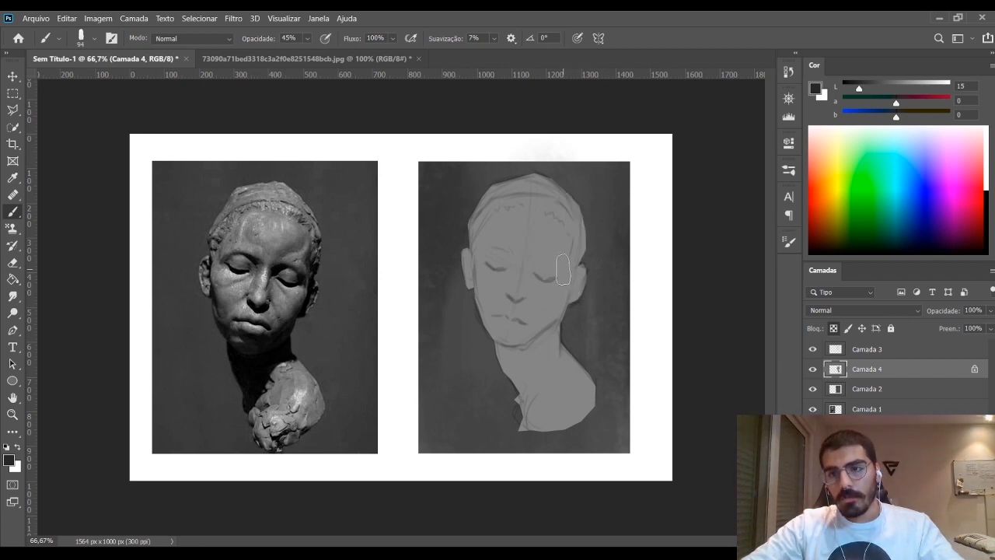
Reduce the brush to size 11 and paint dark lid lines over both closed eyes of the gray head
key(bracketleft)
key(bracketleft)
key(bracketleft)
key(bracketleft)
key(bracketleft)
key(bracketleft)
key(bracketleft)
key(bracketleft)
key(bracketleft)
key(bracketleft)
key(bracketleft)
key(bracketleft)
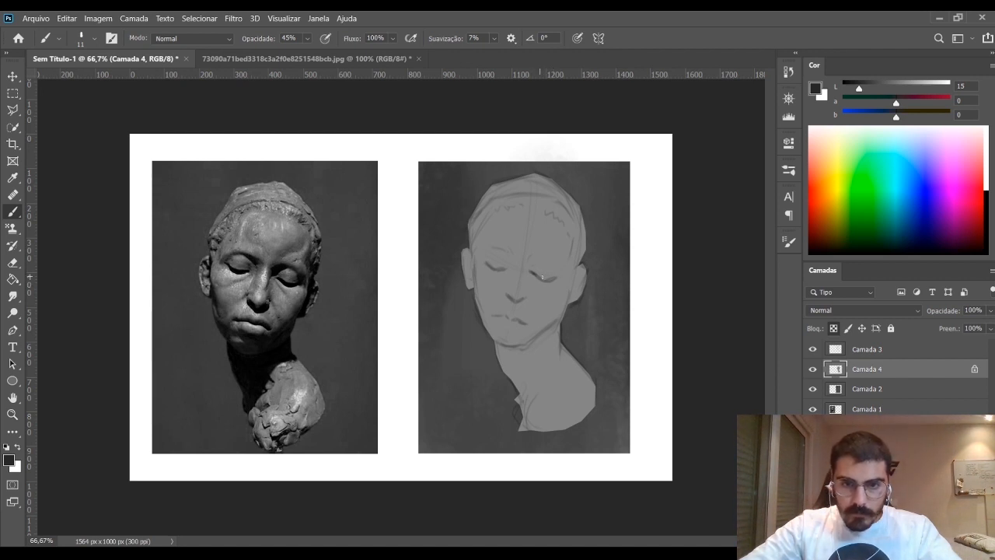
key(bracketright)
key(bracketright)
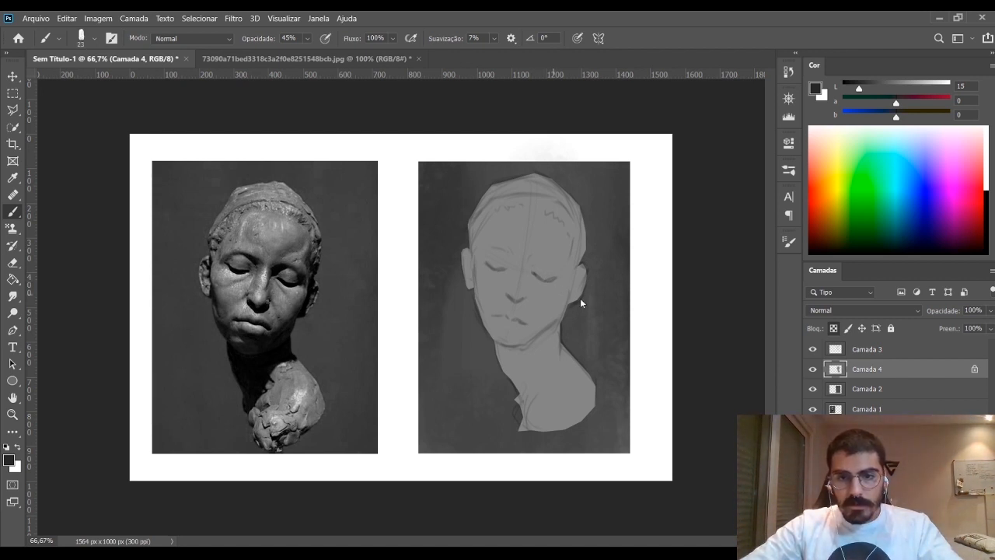
key(bracketleft)
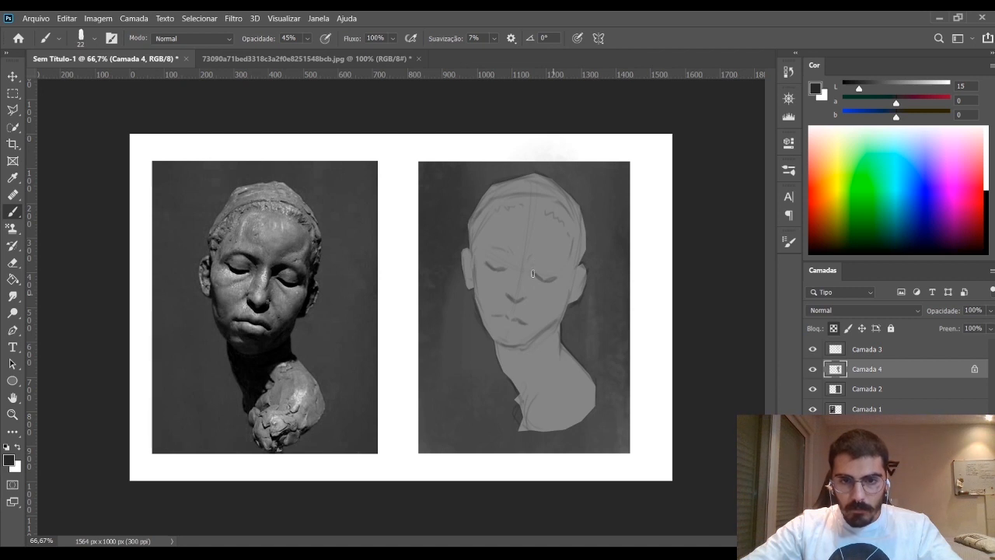
key(bracketleft)
key(bracketleft)
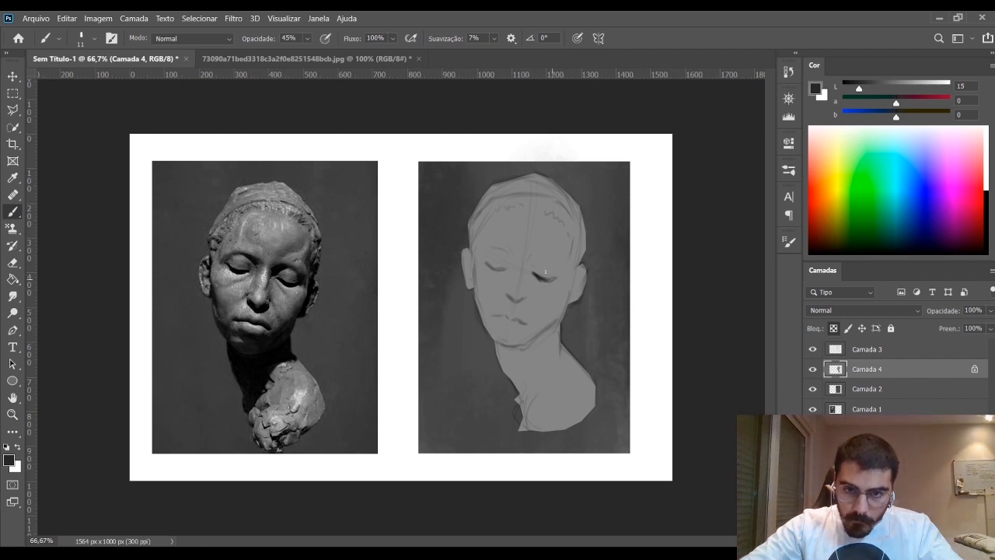
drag(554, 278, 534, 273)
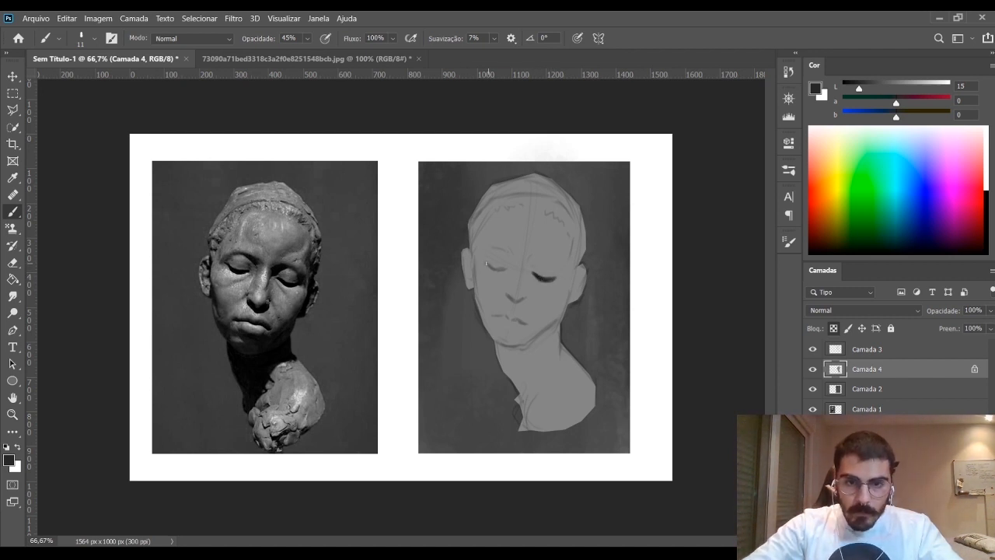
drag(487, 265, 505, 270)
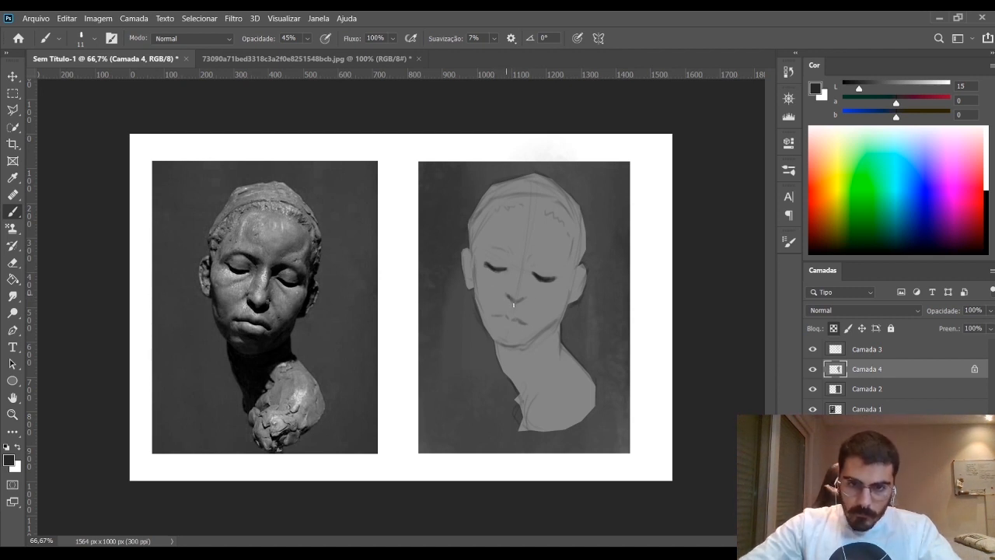
Paint the dark nose base and mouth line on the gray head, and shade the left cheek edge and chin with a larger brush
drag(505, 296, 516, 305)
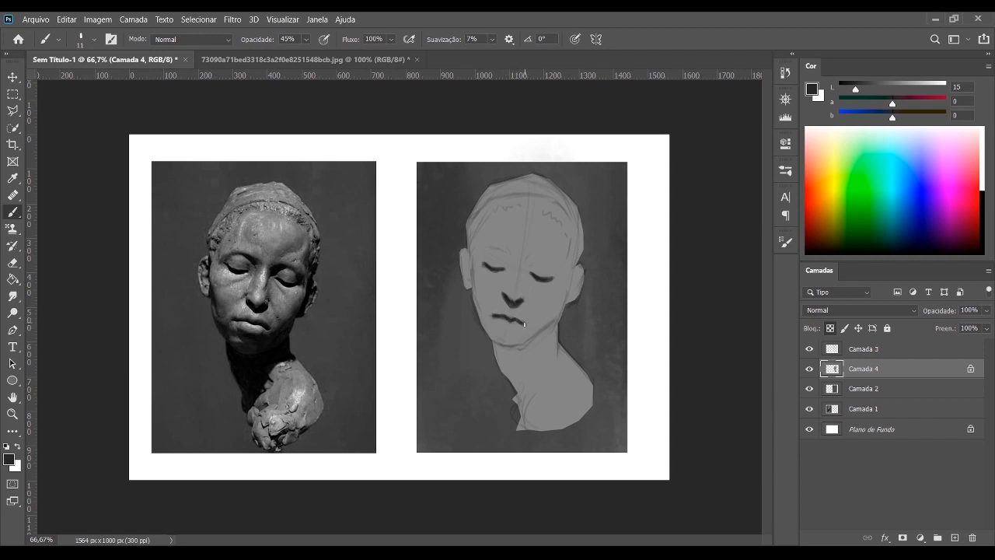
key(bracketright)
key(bracketright)
key(bracketright)
mouse_move(475, 289)
mouse_down()
mouse_move(465, 266)
mouse_move(481, 351)
mouse_move(501, 330)
mouse_up()
key(bracketleft)
key(bracketleft)
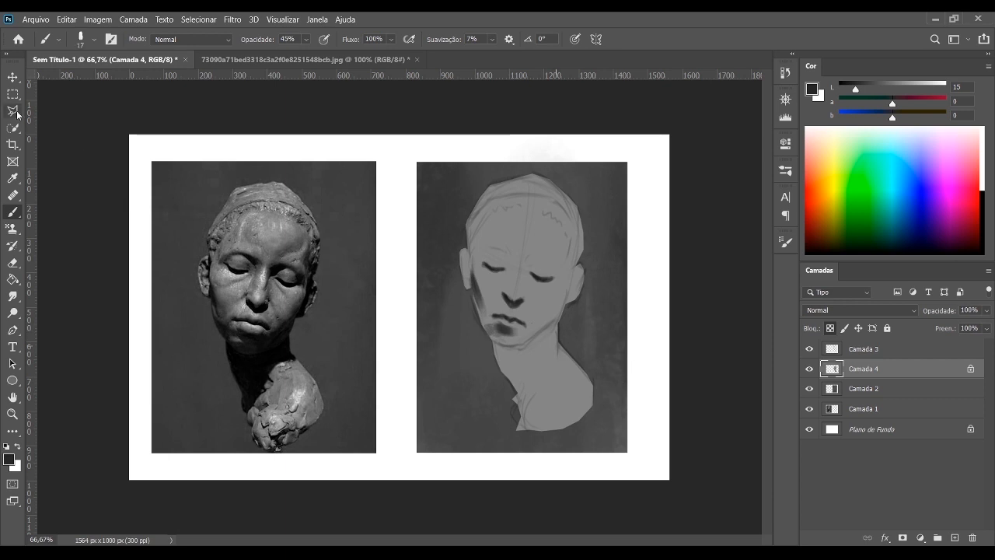
Lasso the shadow shape from below the mouth along the jaw and neck, adding the strip up to the right-hand ear
click(12, 110)
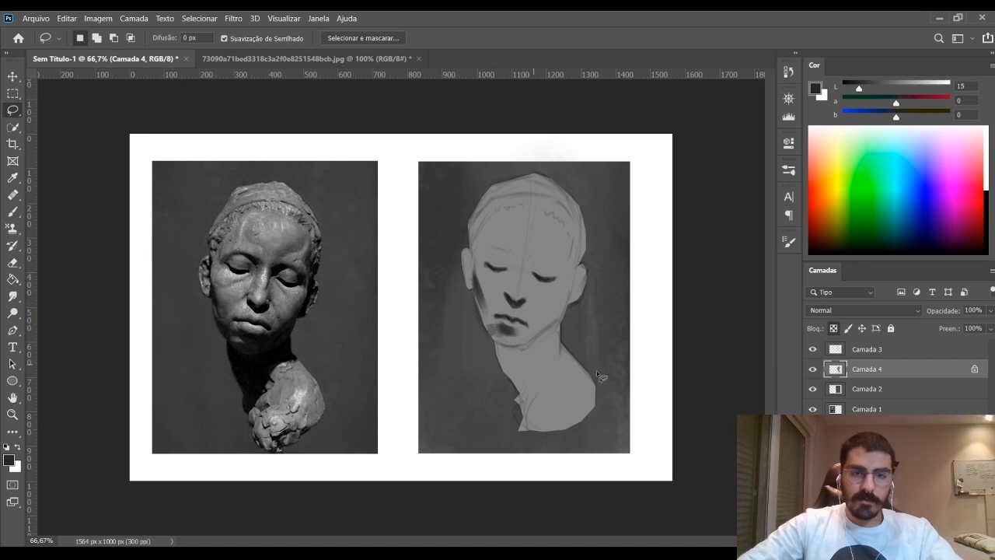
mouse_move(568, 318)
mouse_down()
mouse_move(574, 357)
mouse_move(543, 364)
mouse_move(524, 417)
mouse_move(505, 424)
mouse_move(487, 358)
mouse_up()
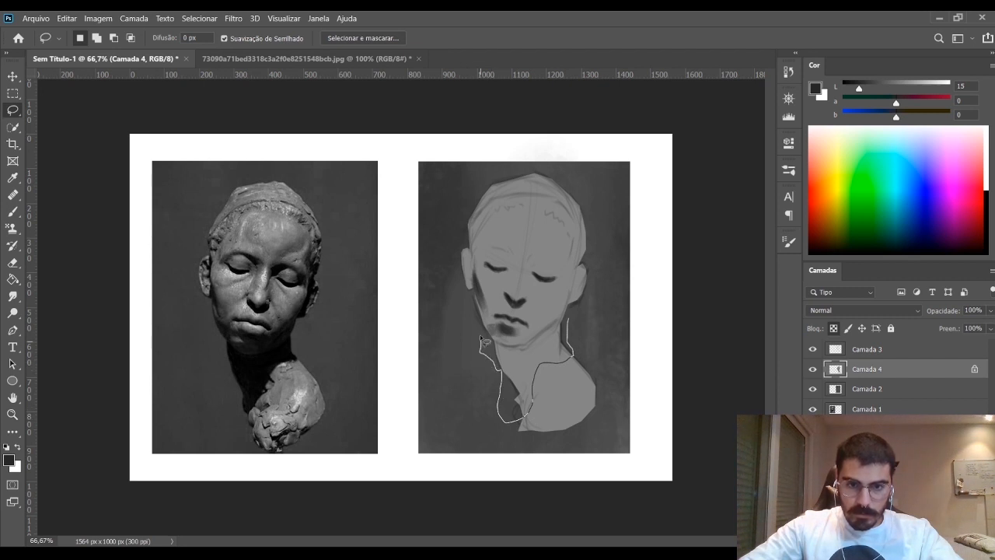
drag(482, 318, 505, 325)
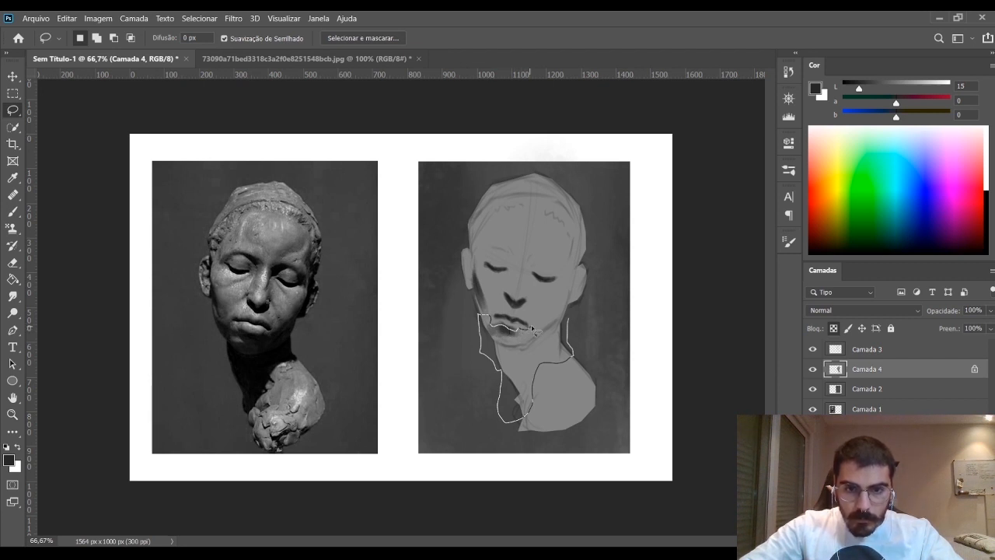
mouse_move(534, 330)
mouse_down()
mouse_move(569, 296)
mouse_move(578, 318)
mouse_up()
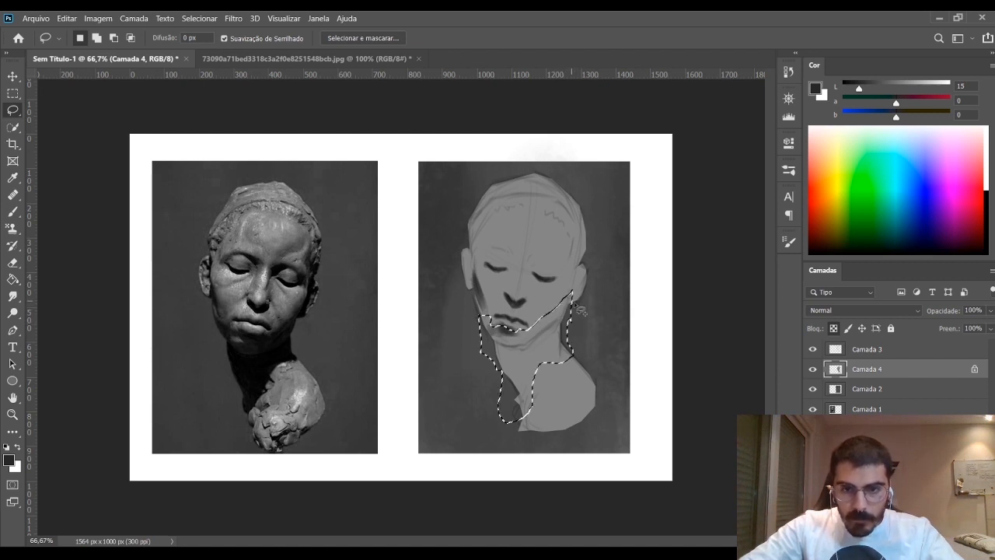
key(shift)
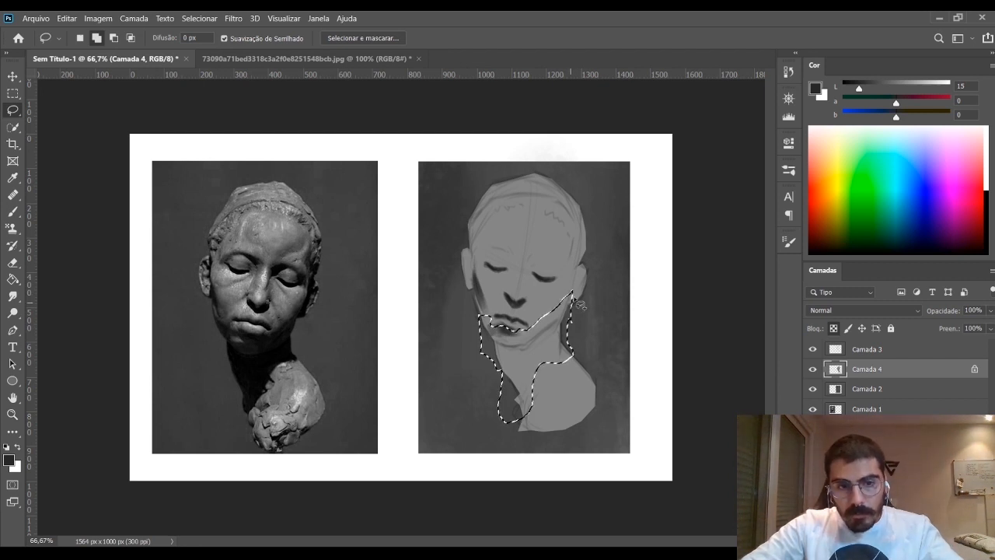
mouse_move(588, 275)
mouse_down()
mouse_move(584, 261)
mouse_move(568, 314)
mouse_up()
Paint the selected jaw and neck shadow dark gray with brush sizes from 136 down to 58, and clear the selection
key(b)
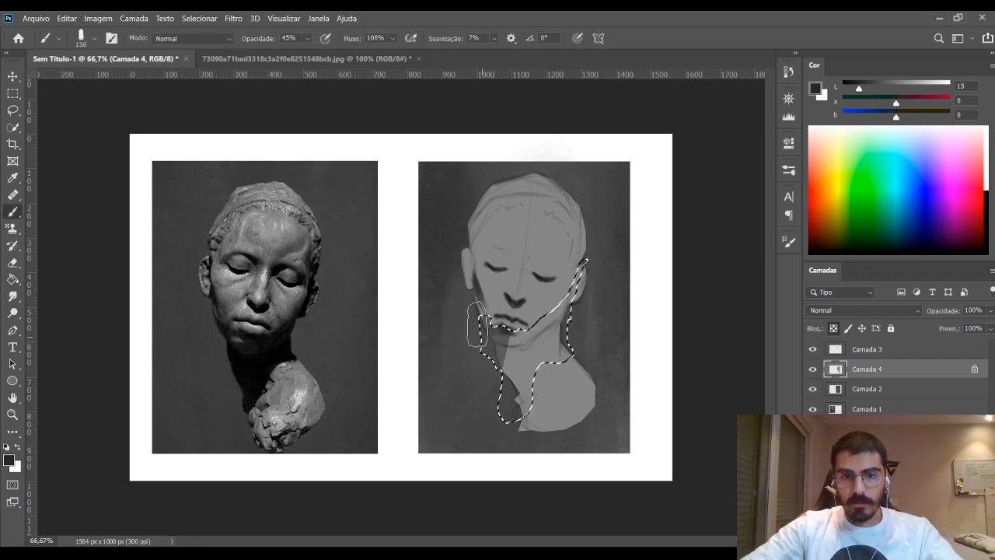
mouse_move(478, 327)
mouse_down()
mouse_move(502, 320)
mouse_move(523, 347)
mouse_move(498, 379)
mouse_move(516, 329)
mouse_move(528, 334)
mouse_move(503, 394)
mouse_move(558, 367)
mouse_move(506, 332)
mouse_move(585, 315)
mouse_move(584, 296)
mouse_move(520, 364)
mouse_move(571, 311)
mouse_move(526, 336)
mouse_up()
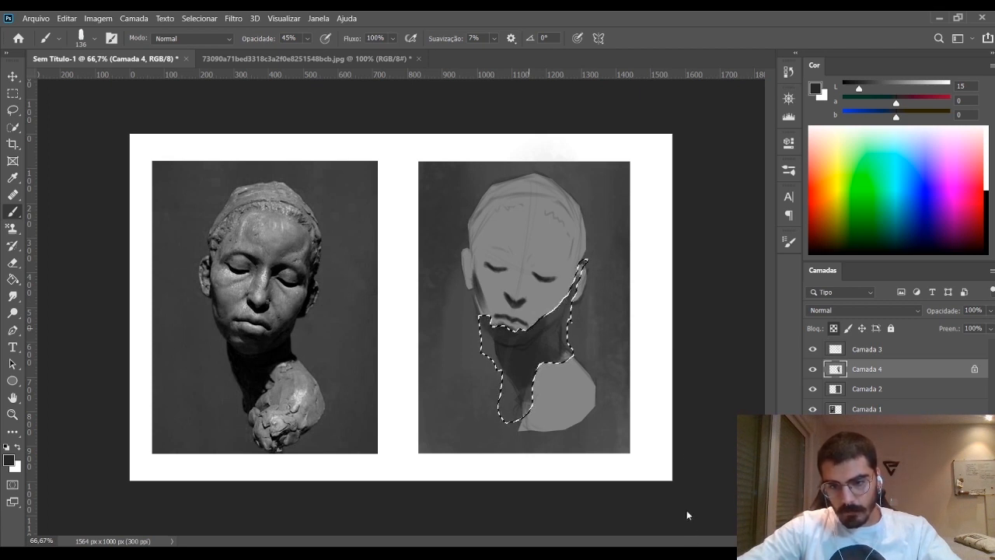
key(bracketleft)
key(bracketleft)
key(bracketleft)
key(bracketleft)
key(bracketleft)
key(bracketleft)
key(bracketleft)
key(bracketleft)
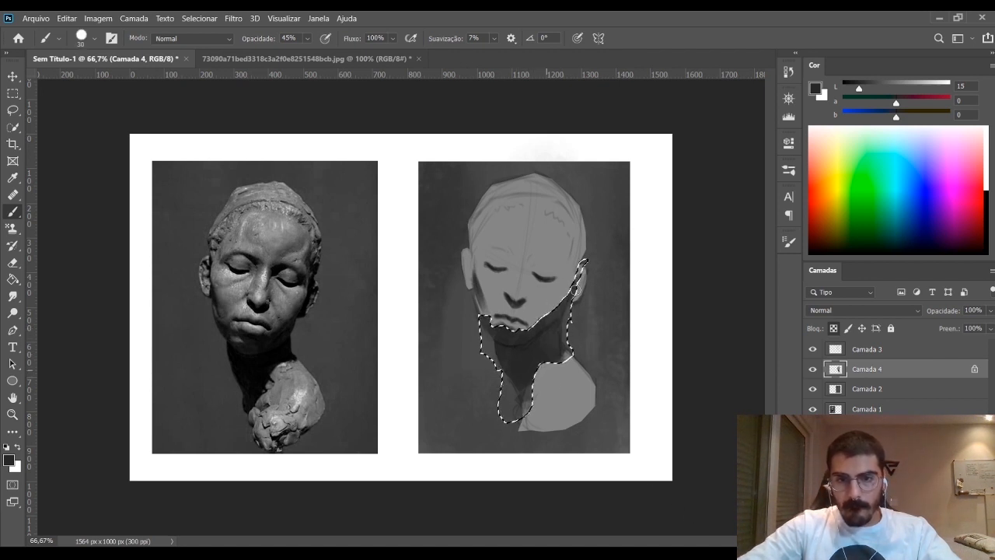
key(bracketright)
key(bracketright)
key(bracketright)
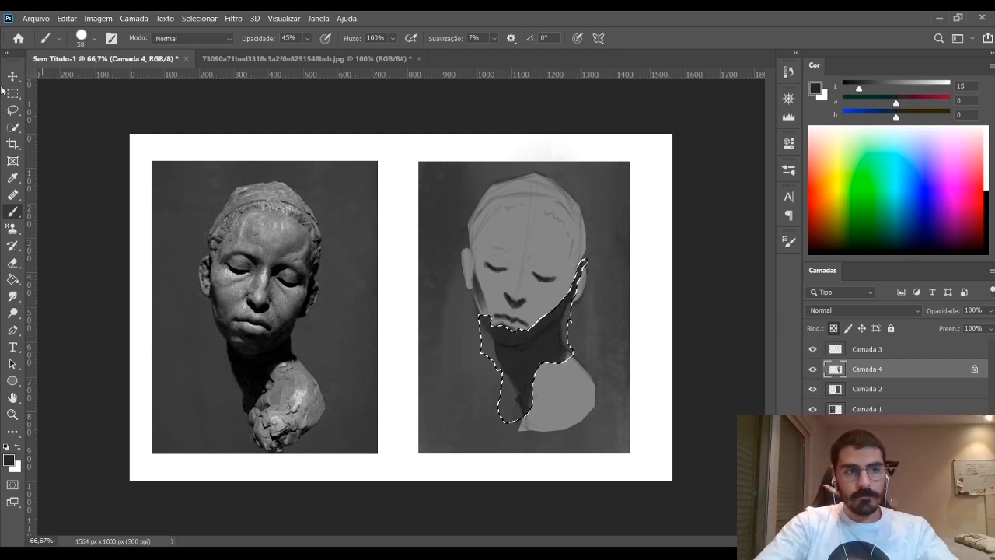
click(13, 111)
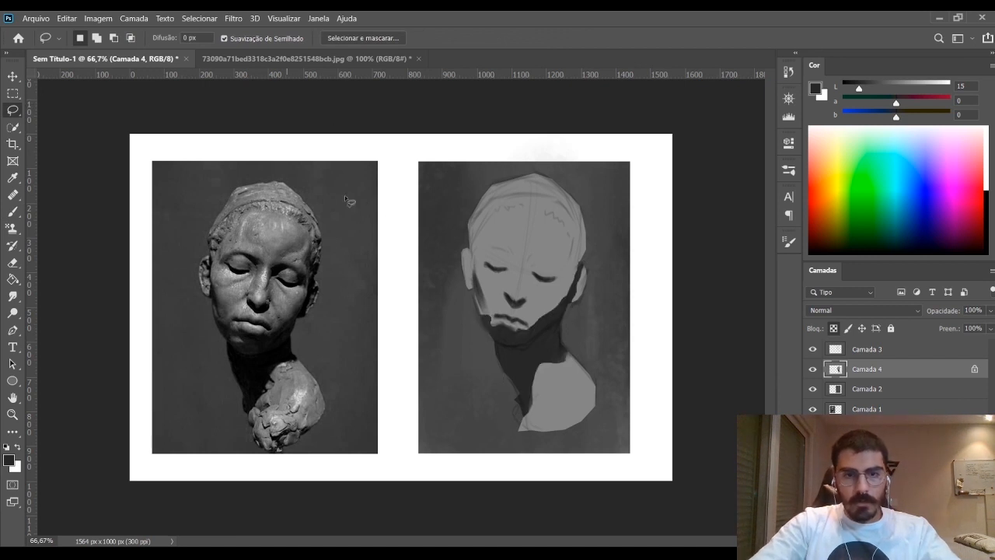
key(ctrl+d)
Change to the rectangular brush tip and reduce it to size 17 over the mouth area
key(b)
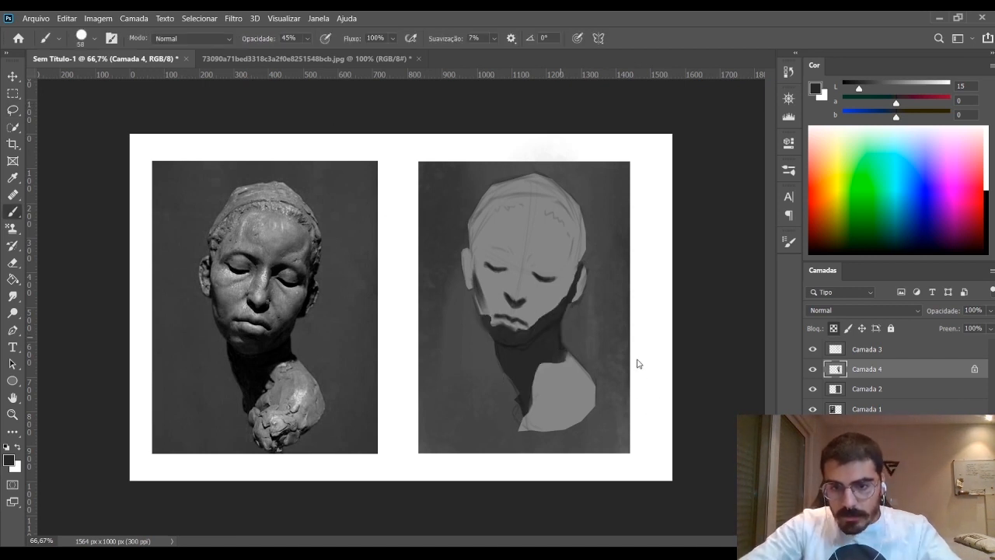
key(bracketright)
key(bracketright)
key(bracketright)
key(bracketright)
key(bracketright)
key(bracketright)
key(bracketright)
key(bracketright)
key(bracketright)
key(bracketright)
key(bracketright)
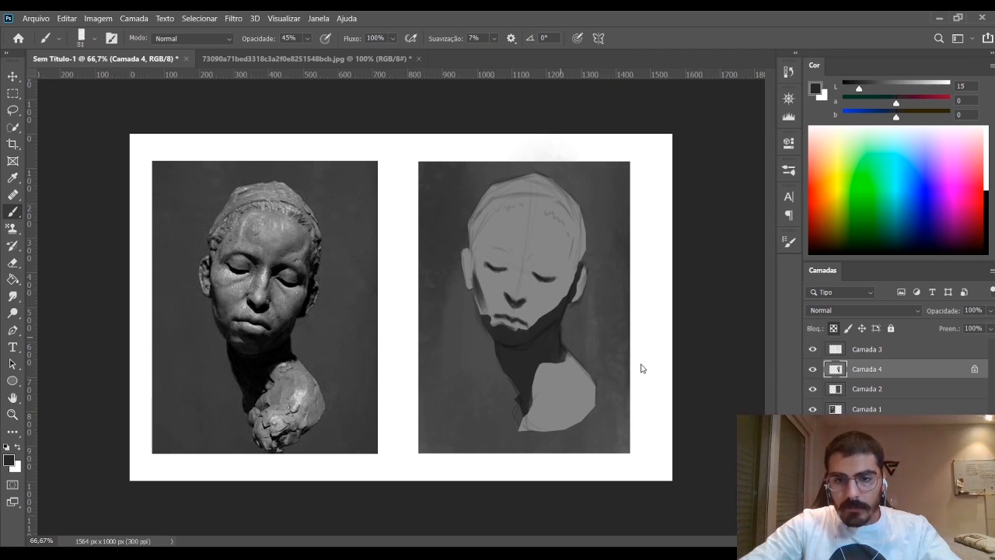
key(bracketleft)
key(bracketleft)
key(bracketleft)
key(bracketleft)
key(bracketleft)
key(bracketleft)
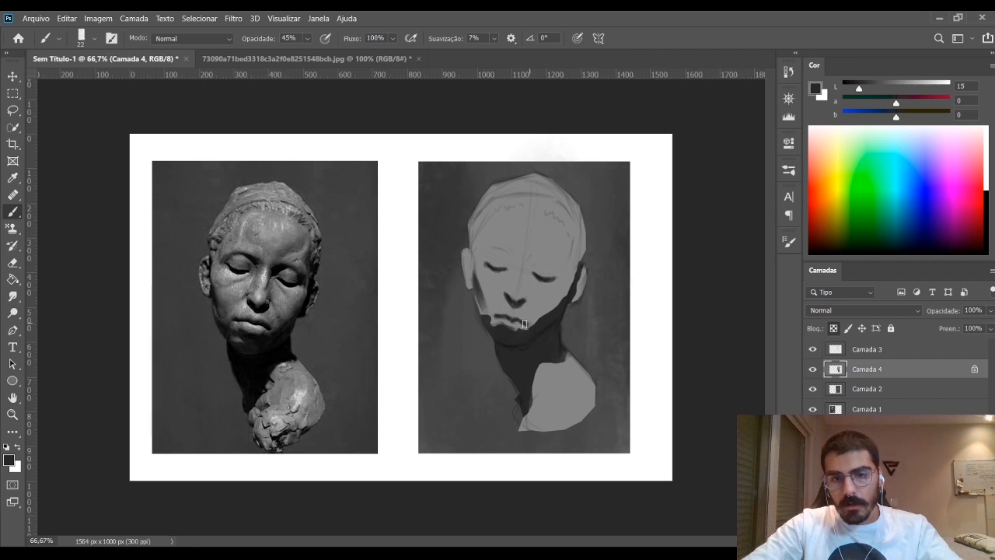
key(bracketleft)
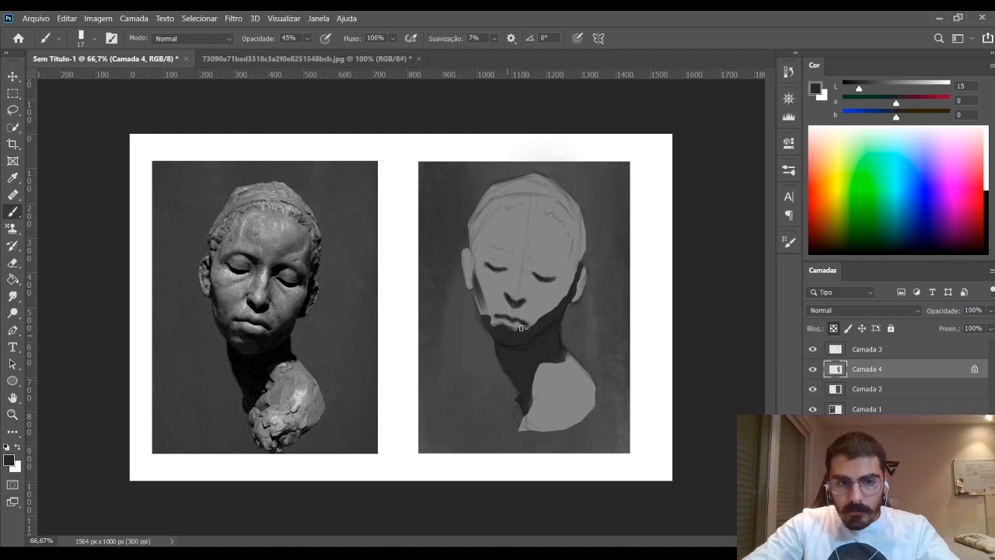
key(bracketright)
key(bracketright)
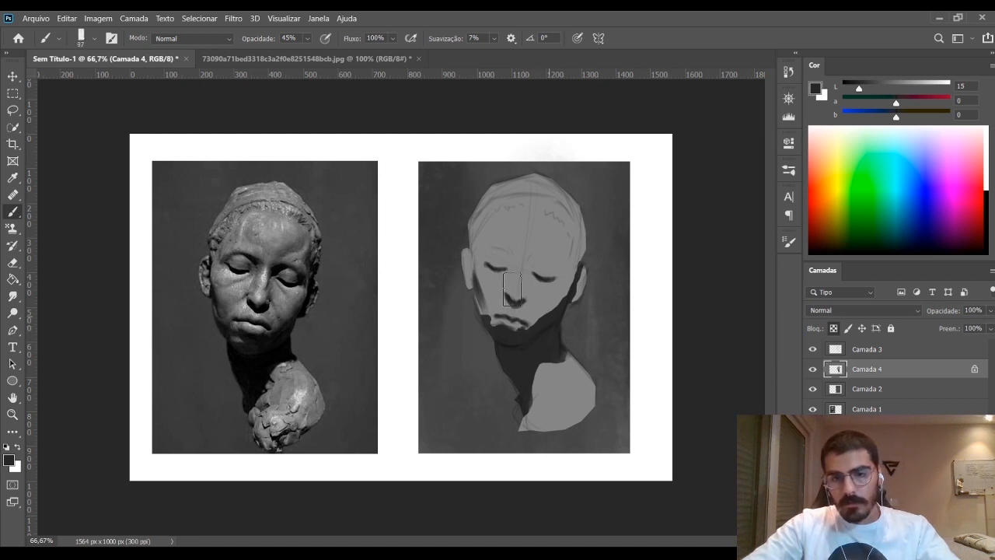
key(bracketright)
key(bracketright)
key(bracketright)
key(bracketright)
key(bracketright)
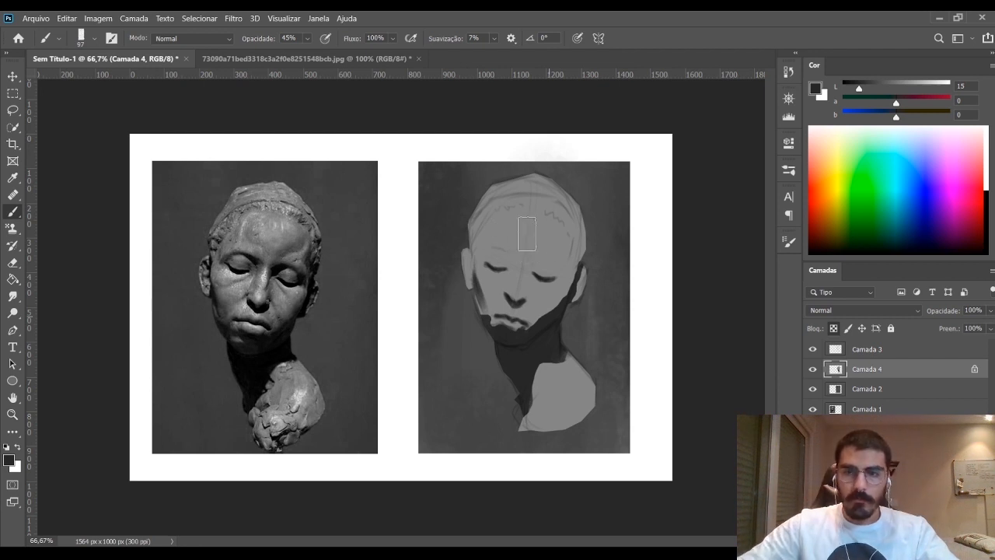
click(526, 235)
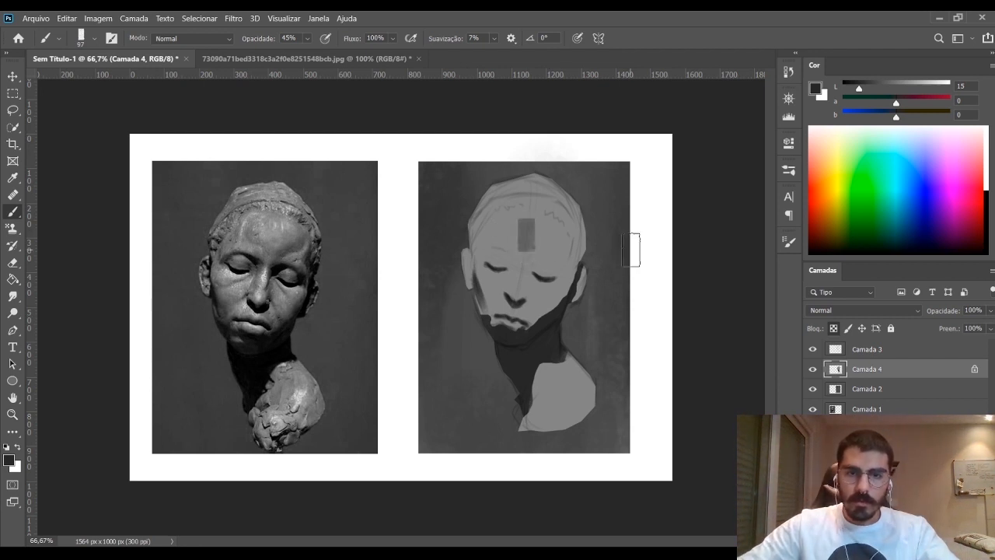
key(ctrl+z)
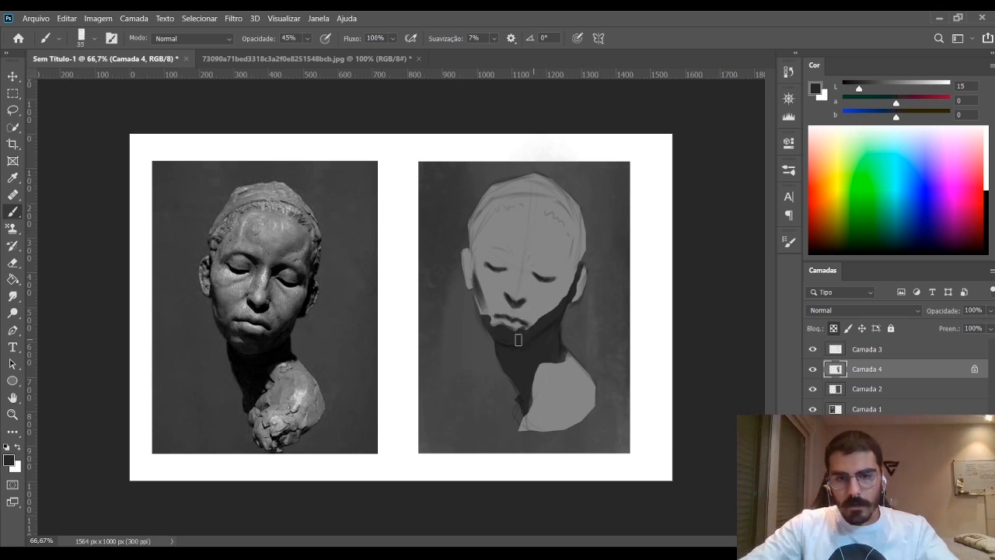
drag(493, 255, 559, 248)
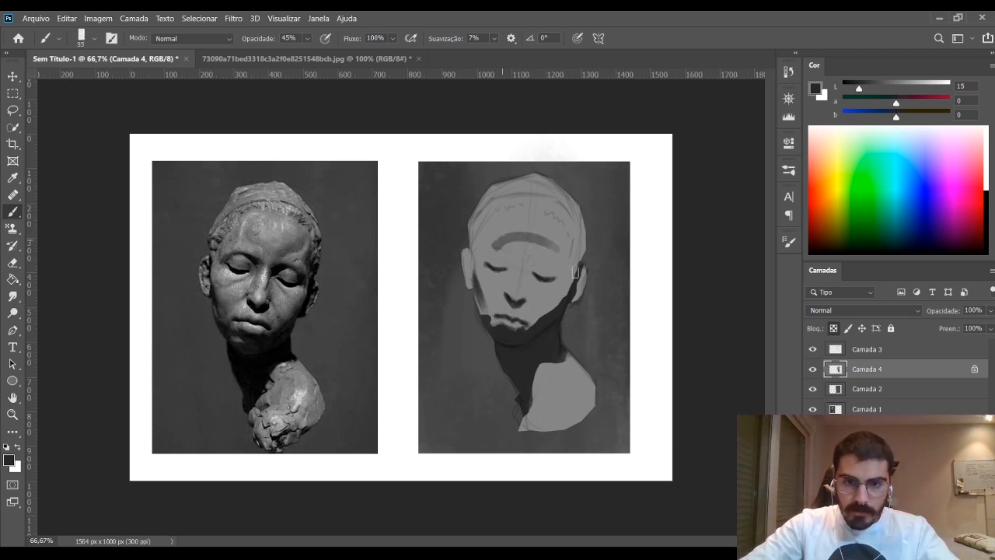
key(ctrl+z)
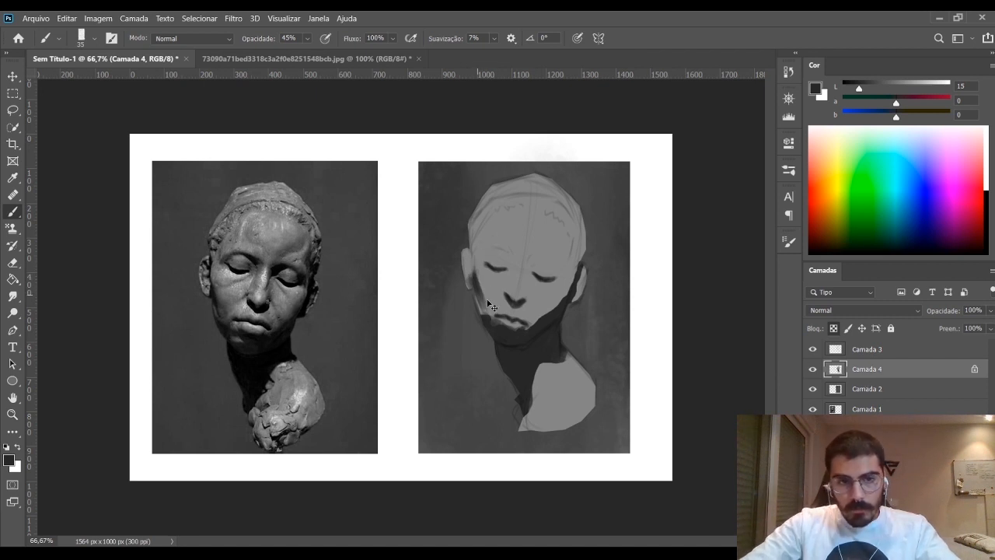
Enlarge the brush to size 169 and glaze the lit face, cap, ears and shoulder with a darker gray
click(628, 347)
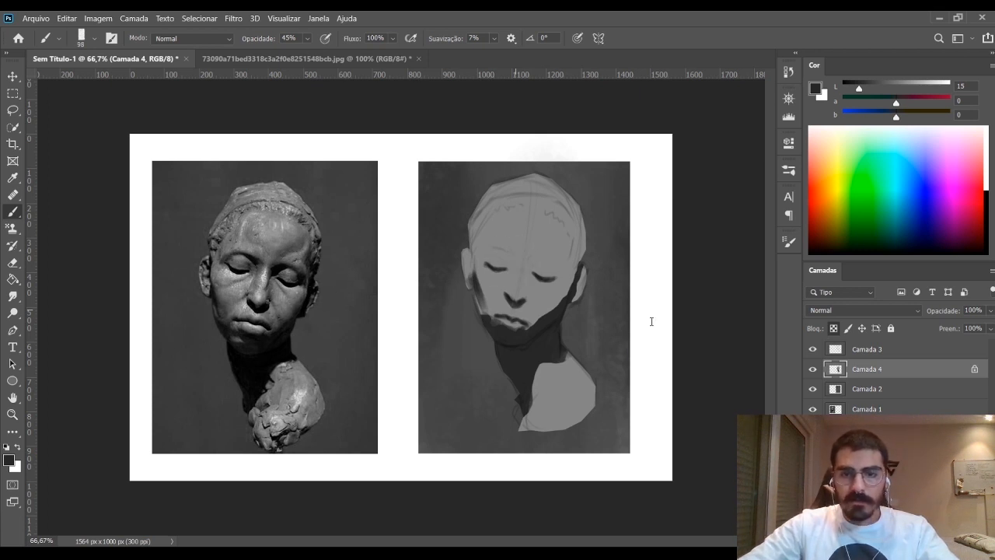
key(bracketright)
key(bracketright)
key(bracketright)
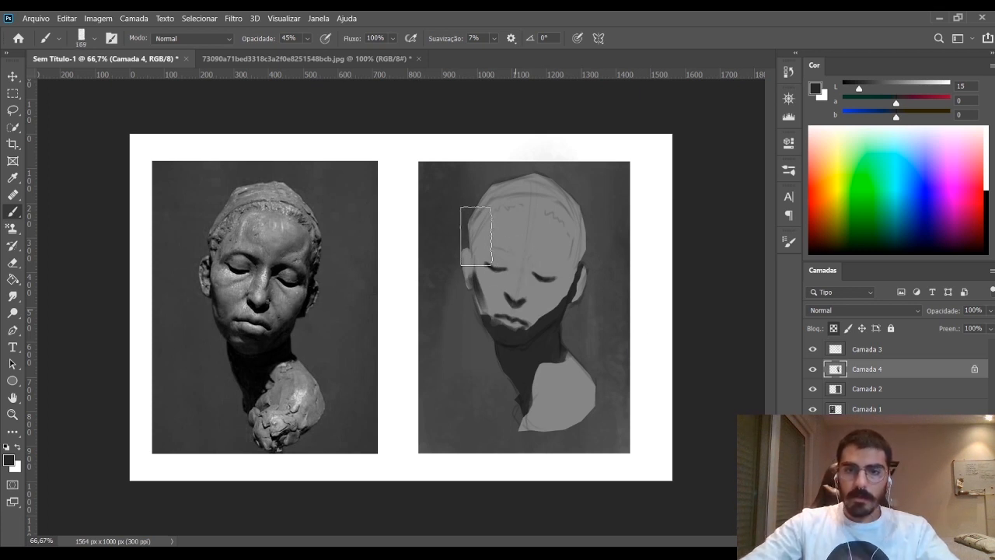
mouse_move(475, 237)
mouse_down()
mouse_move(449, 236)
mouse_move(459, 260)
mouse_move(494, 250)
mouse_move(570, 197)
mouse_move(592, 208)
mouse_move(531, 321)
mouse_move(530, 387)
mouse_move(512, 432)
mouse_move(551, 437)
mouse_move(592, 412)
mouse_move(555, 410)
mouse_up()
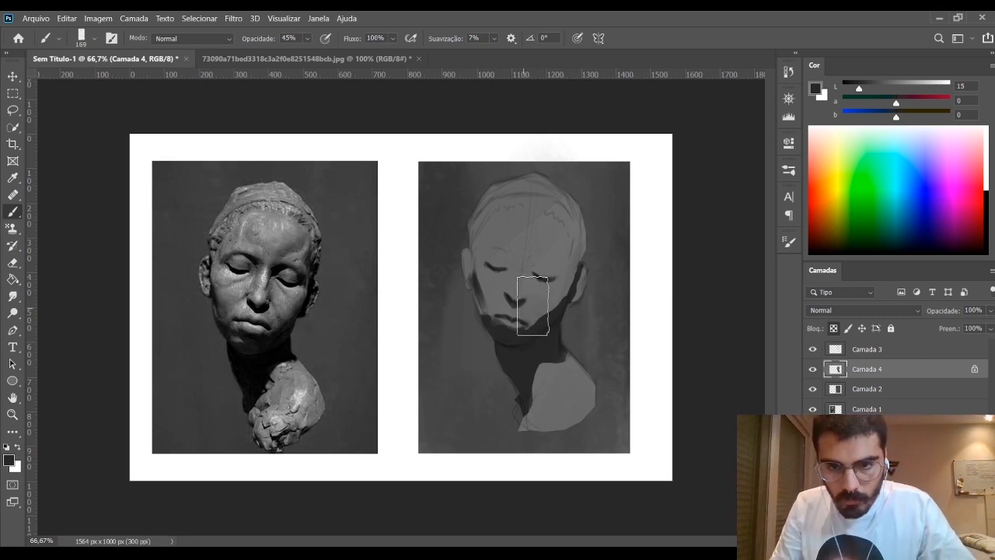
drag(586, 250, 591, 309)
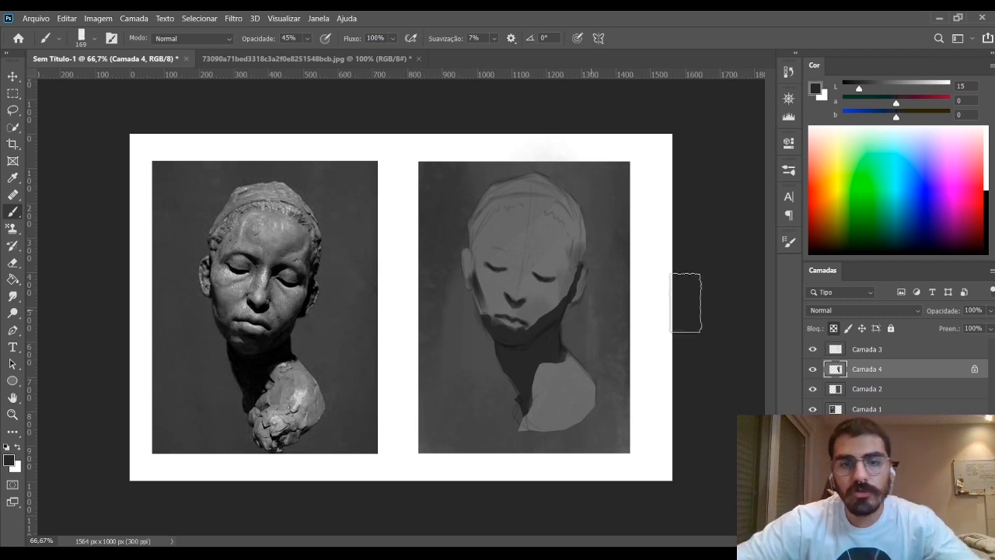
Lower the foreground lightness to 9 and paint dark brow shadows above both closed eyes with brush sizes from 22 down to 11
key(bracketleft)
key(bracketleft)
key(bracketleft)
key(bracketleft)
key(bracketleft)
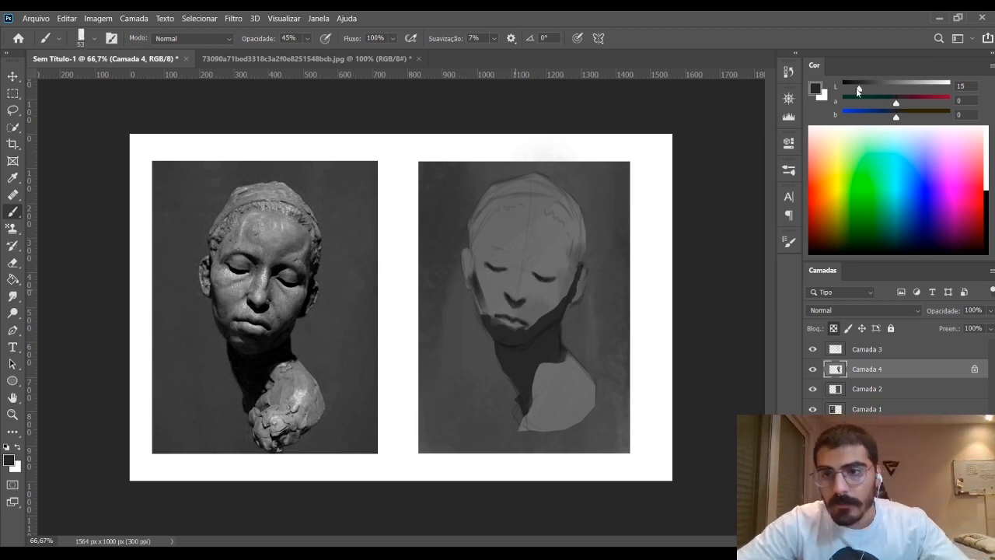
drag(857, 88, 852, 88)
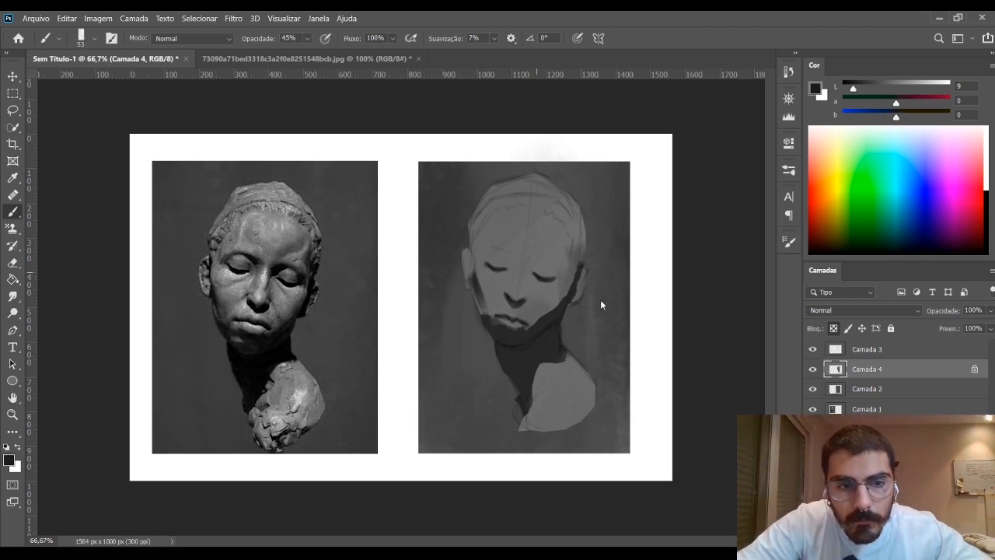
key(bracketleft)
key(bracketleft)
key(bracketleft)
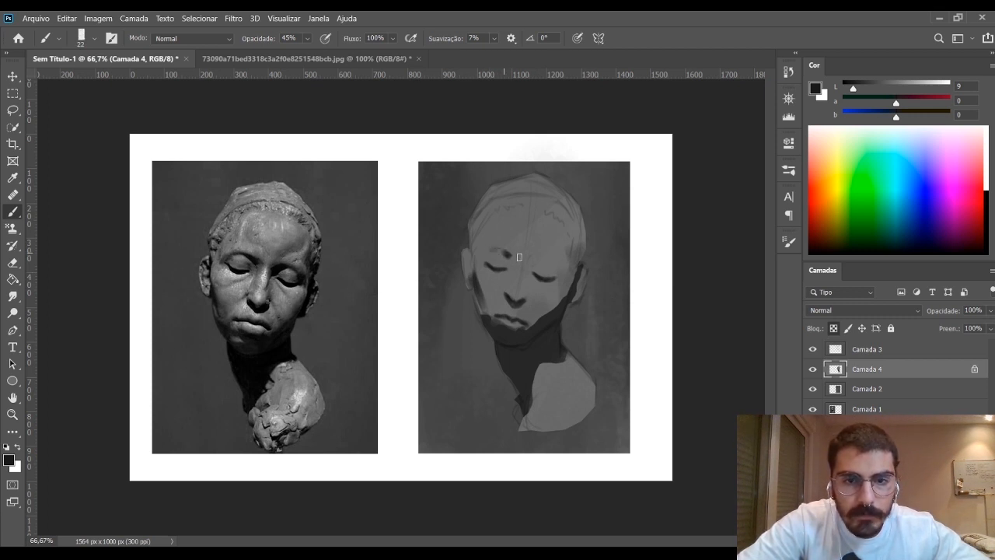
key(bracketleft)
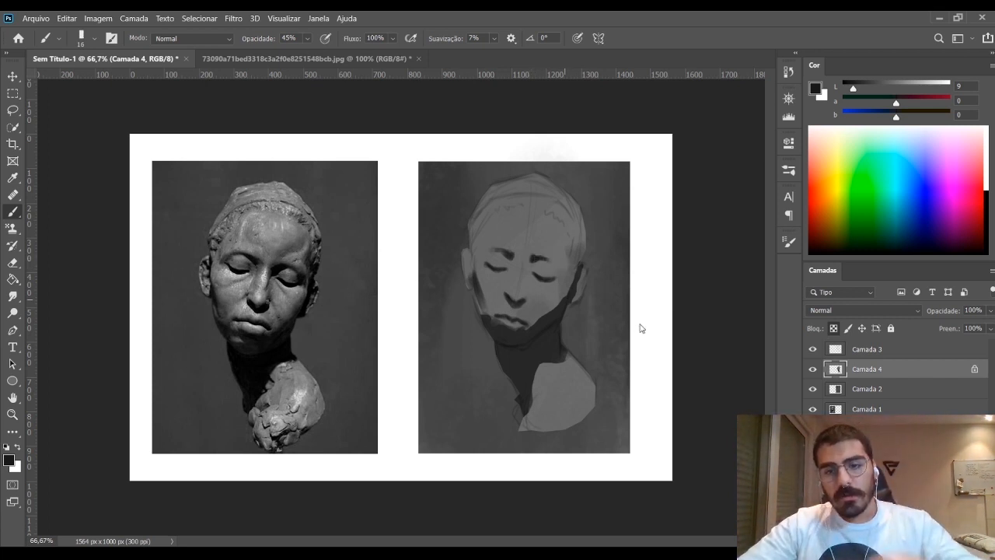
key(bracketleft)
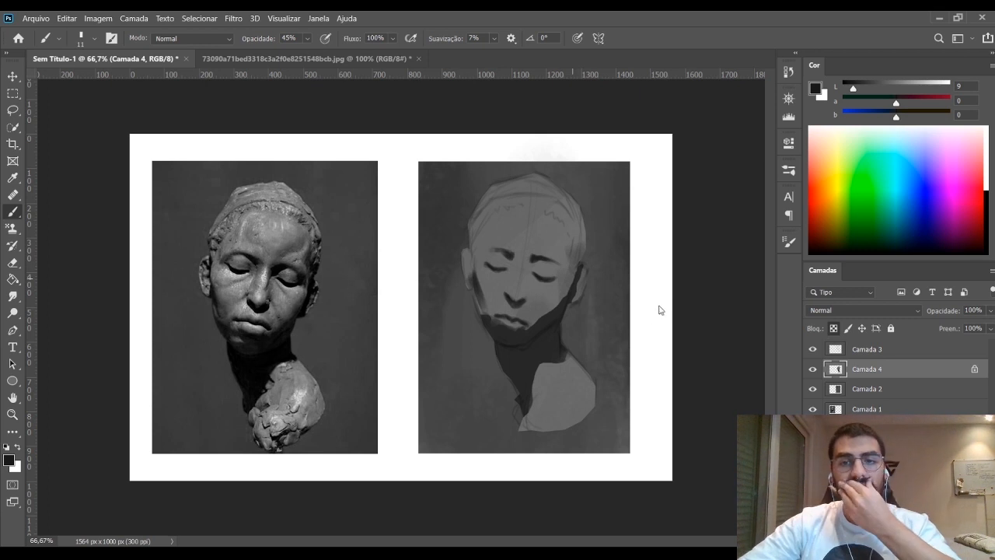
Shade the socket around the right-hand closed eye and its inner corner with brush sizes 43 and 32
key(bracketright)
key(bracketright)
key(bracketright)
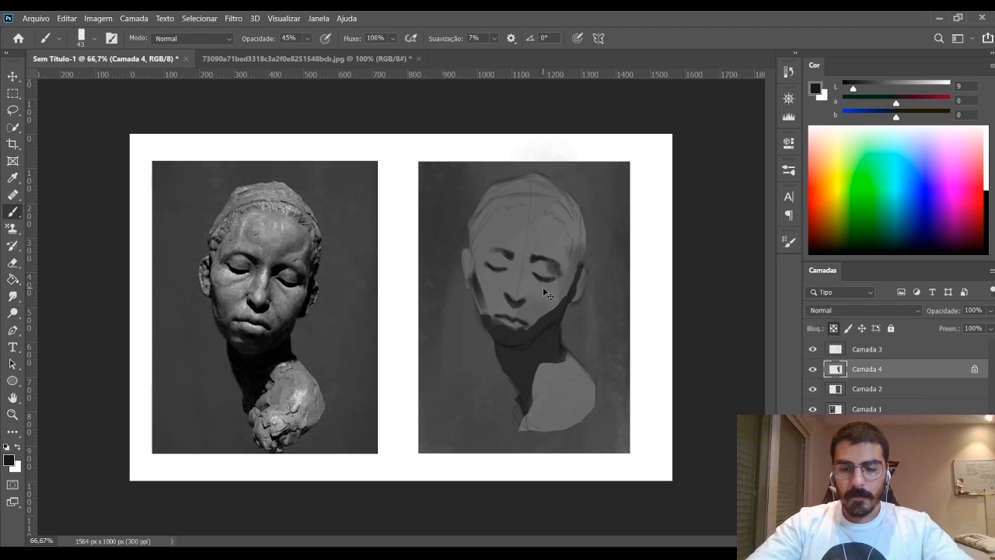
key(ctrl+1)
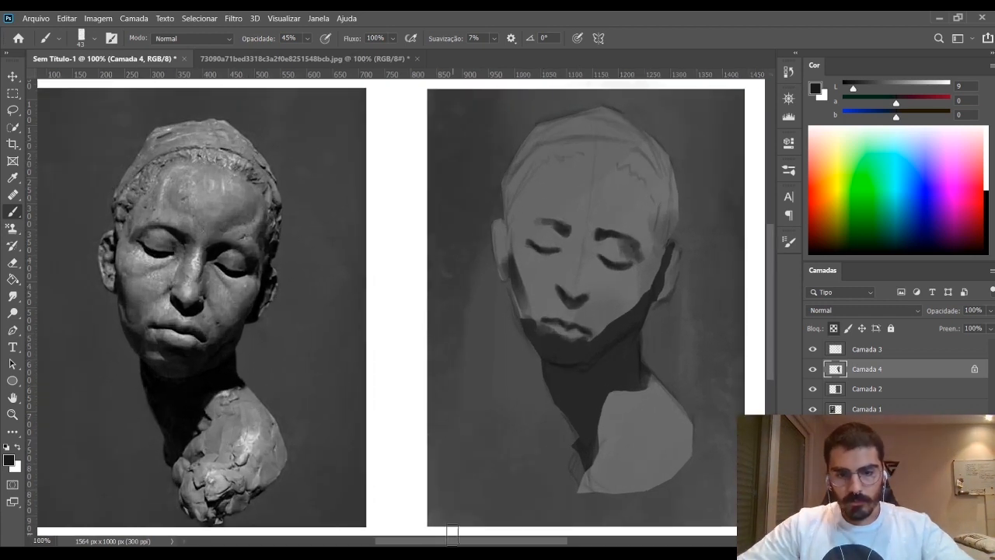
scroll(607, 265, left, 1)
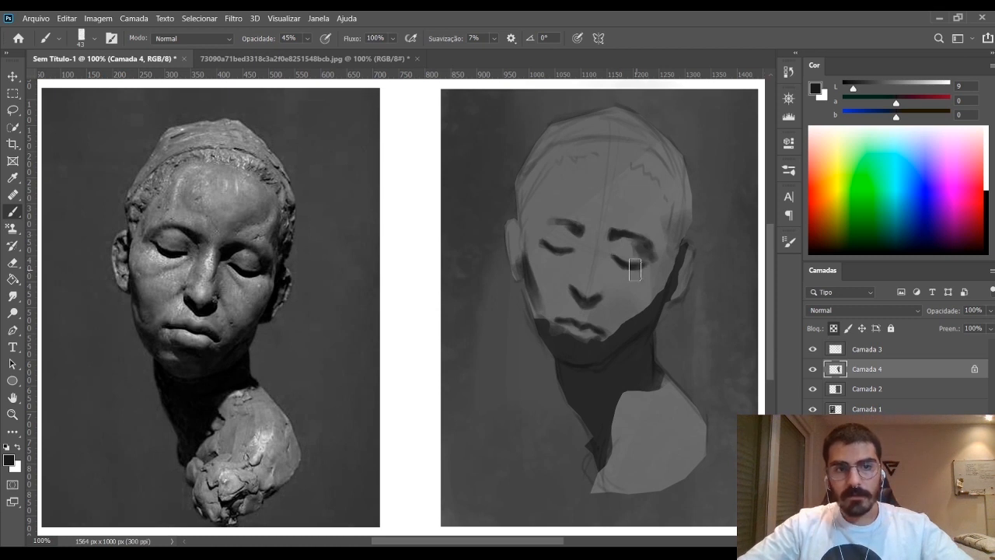
key(bracketleft)
drag(618, 238, 614, 252)
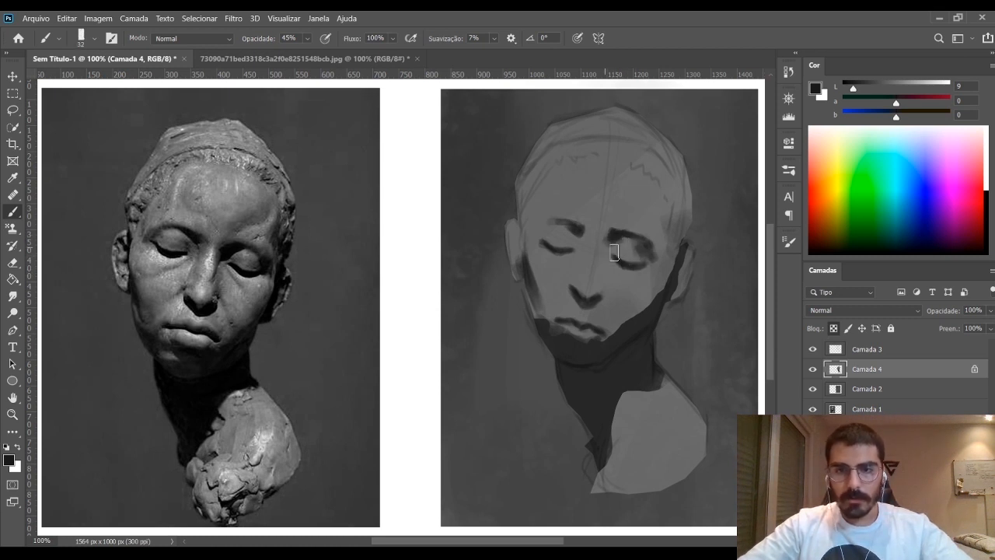
Compare the overall light and shadow masses of the painted head with the reference at a reduced view size
key(ctrl+minus)
key(ctrl+minus)
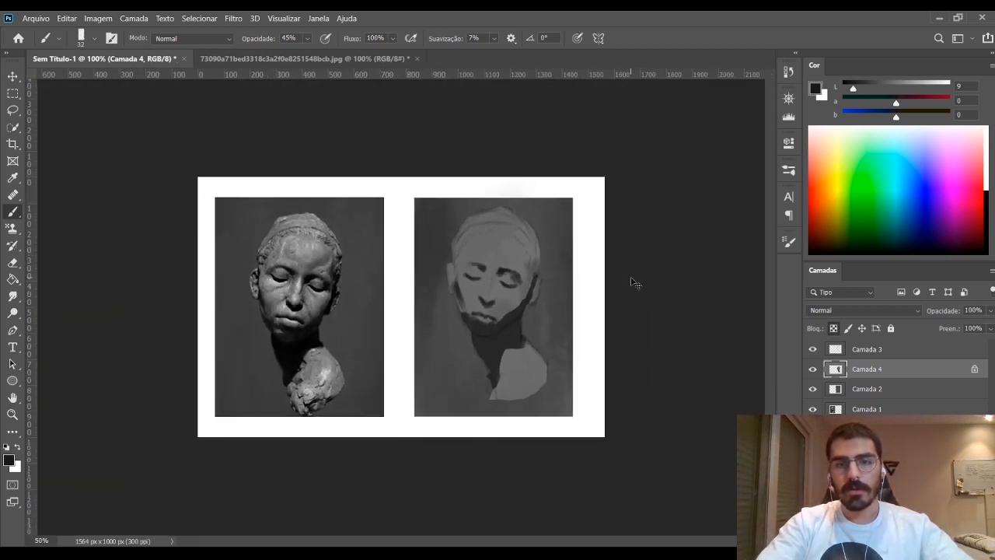
key(ctrl+minus)
key(ctrl+minus)
key(ctrl+minus)
key(ctrl+minus)
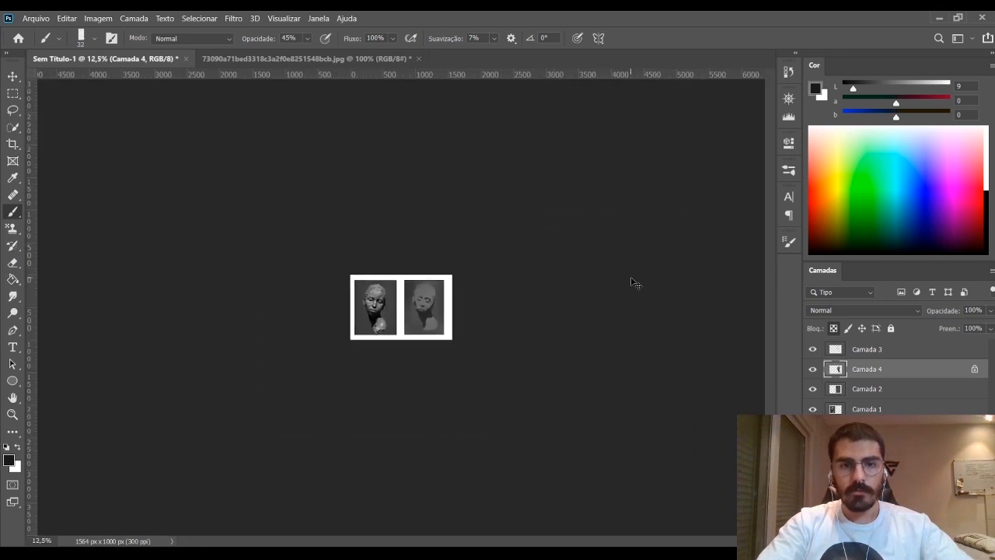
key(ctrl+plus)
key(ctrl+plus)
key(ctrl+plus)
key(ctrl+plus)
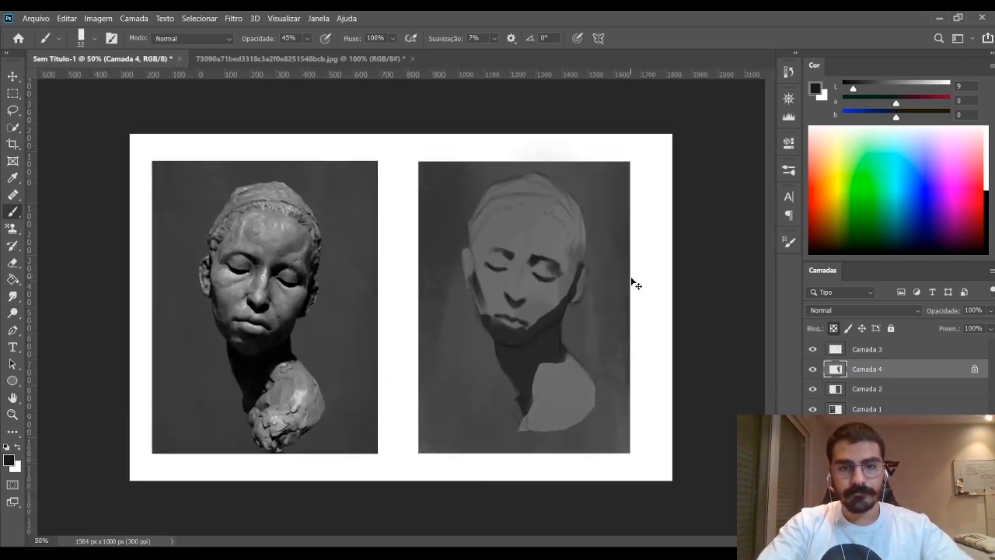
key(ctrl+plus)
key(ctrl+plus)
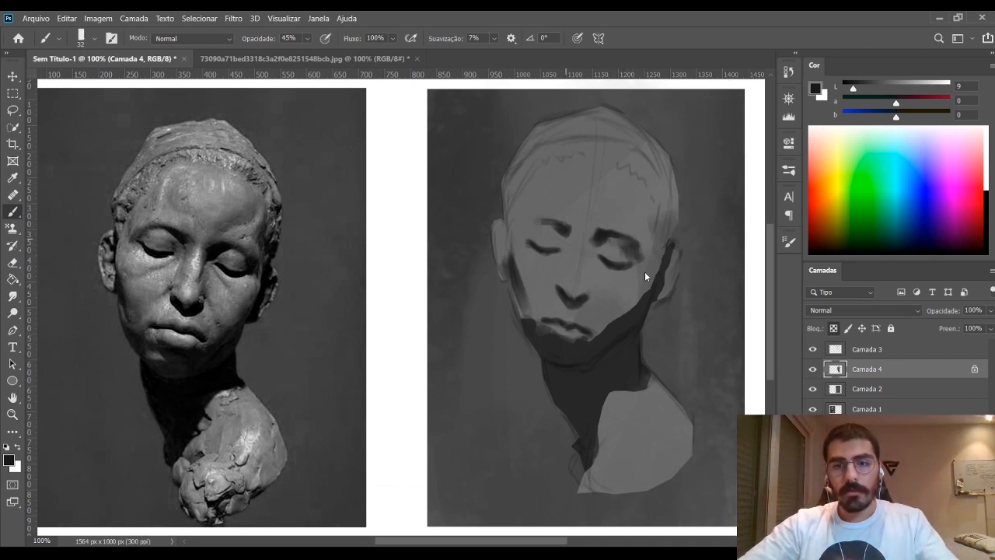
Extend the left-hand brow shadow outward with brush size 16 and shade the eye sockets with sizes 40 to 53
key(bracketleft)
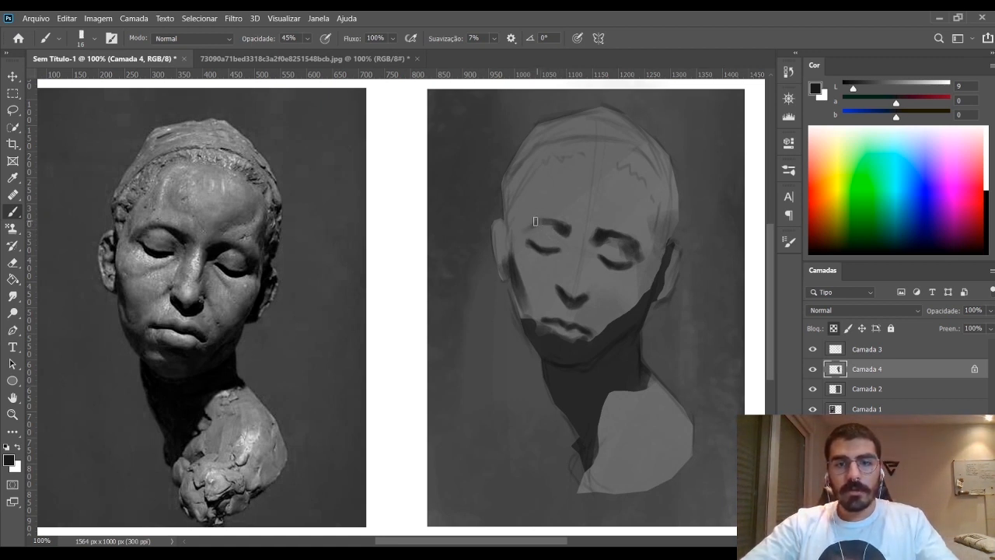
key(bracketright)
key(bracketright)
key(bracketright)
key(bracketright)
key(bracketright)
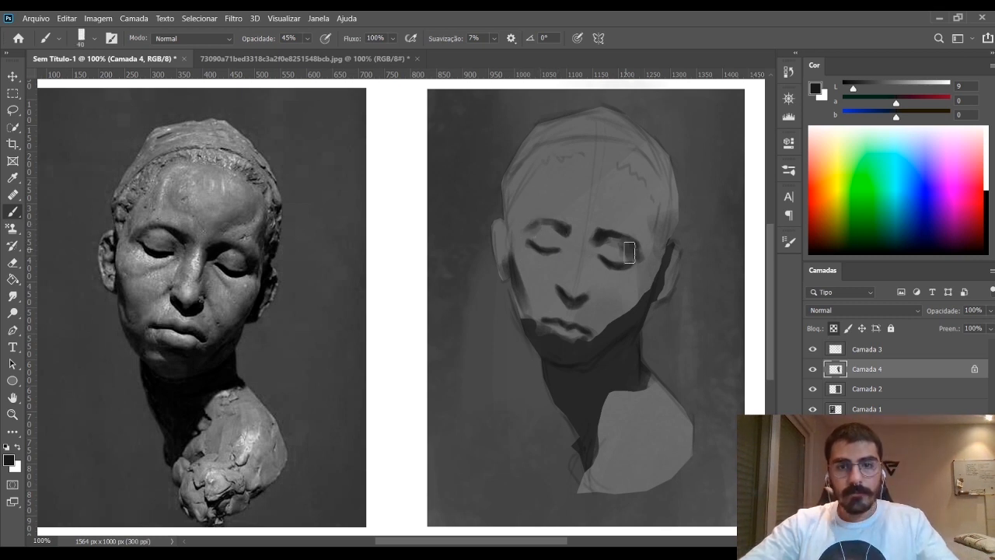
key(bracketright)
key(bracketright)
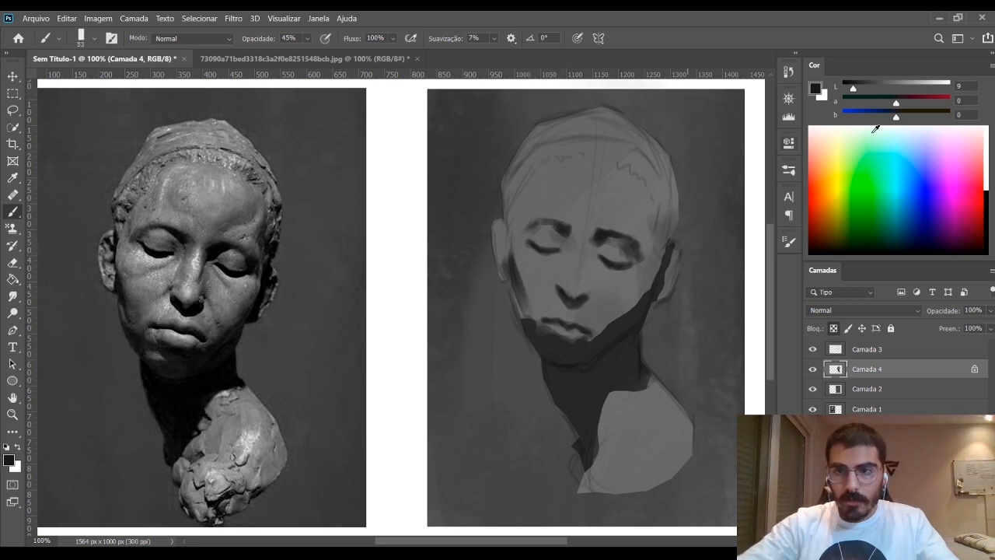
Set the foreground lightness to 17 and shade both sides of the nose bridge with brush sizes 53 and 37
drag(867, 93, 861, 91)
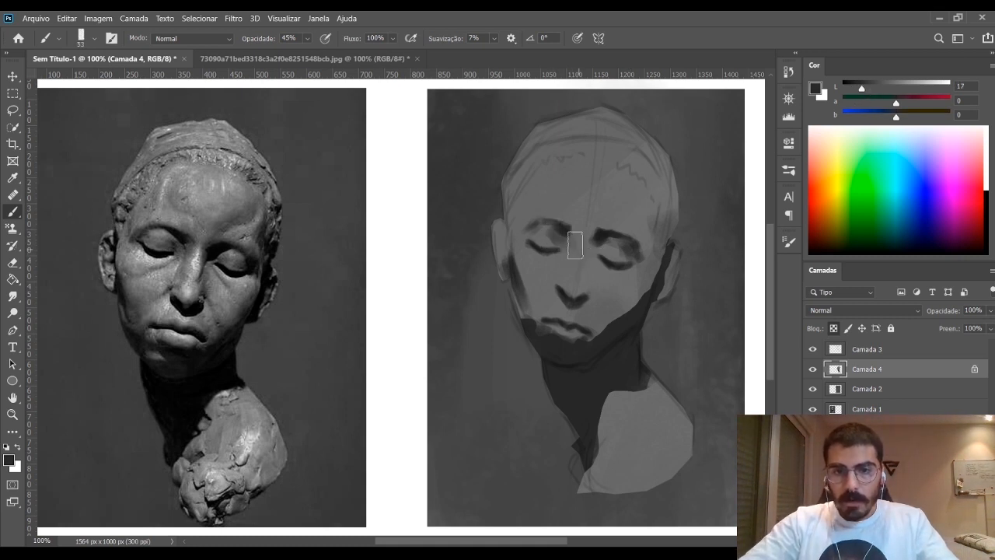
mouse_move(573, 237)
mouse_down()
mouse_move(568, 280)
mouse_move(569, 240)
mouse_move(549, 304)
mouse_up()
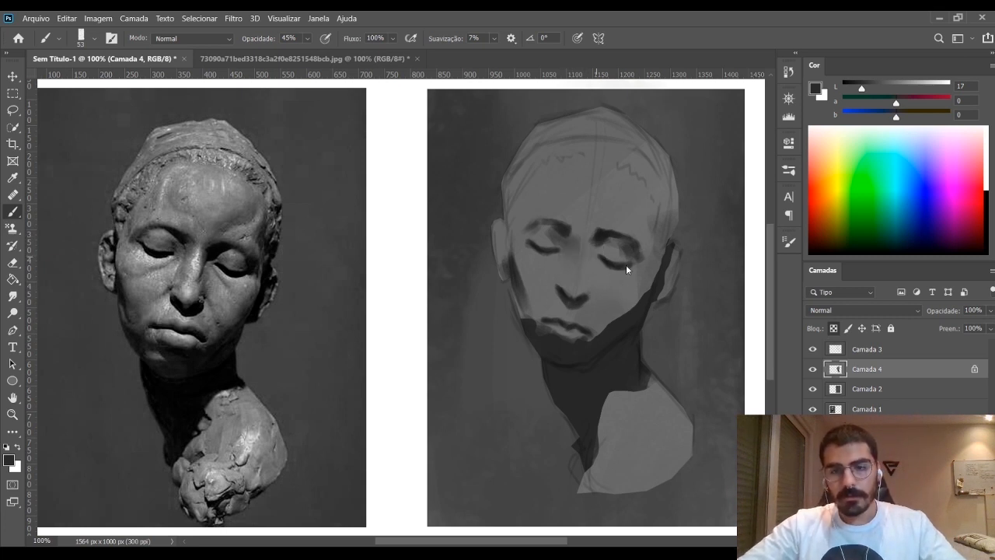
key(bracketleft)
key(bracketleft)
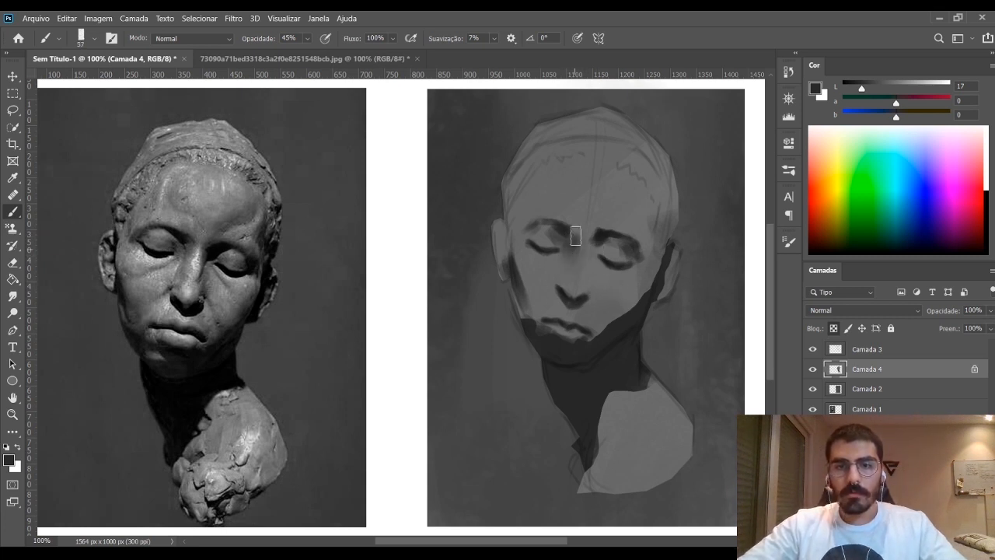
drag(594, 237, 589, 280)
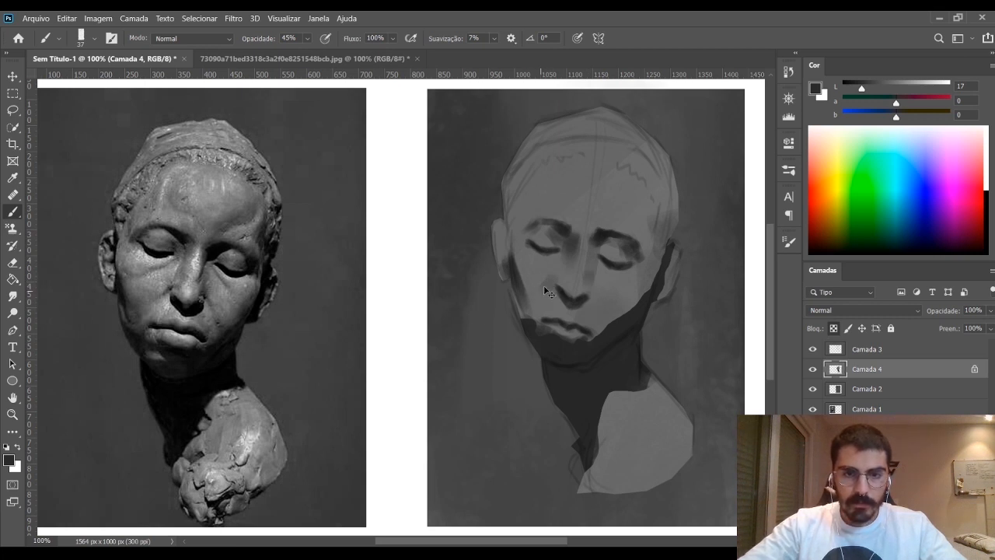
Lasso and darken the left-hand cheek wedge beside the nose, deselect it, and paint the opposite cheek crease with a size 13 brush at 28°
click(12, 111)
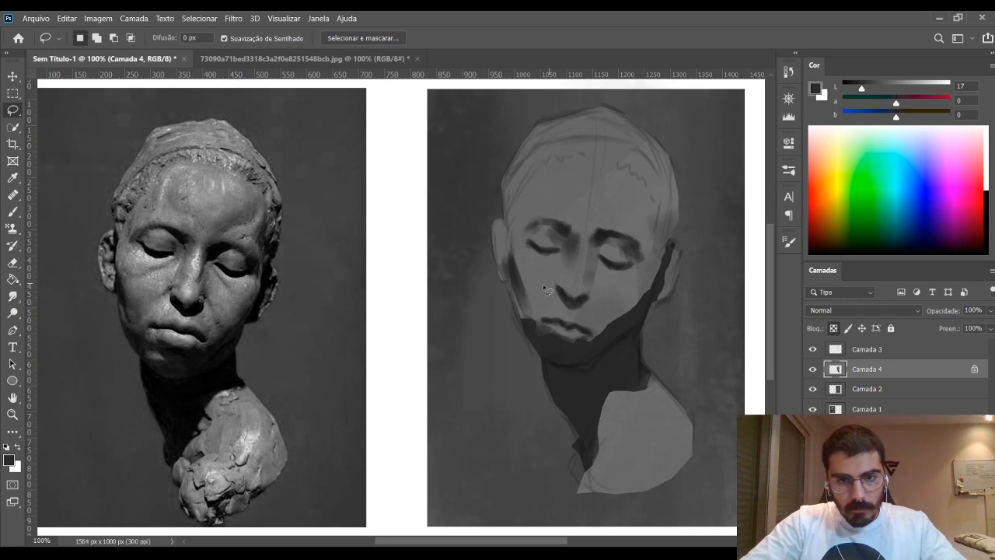
mouse_move(520, 281)
mouse_down()
mouse_move(526, 316)
mouse_move(557, 282)
mouse_move(527, 296)
mouse_up()
key(b)
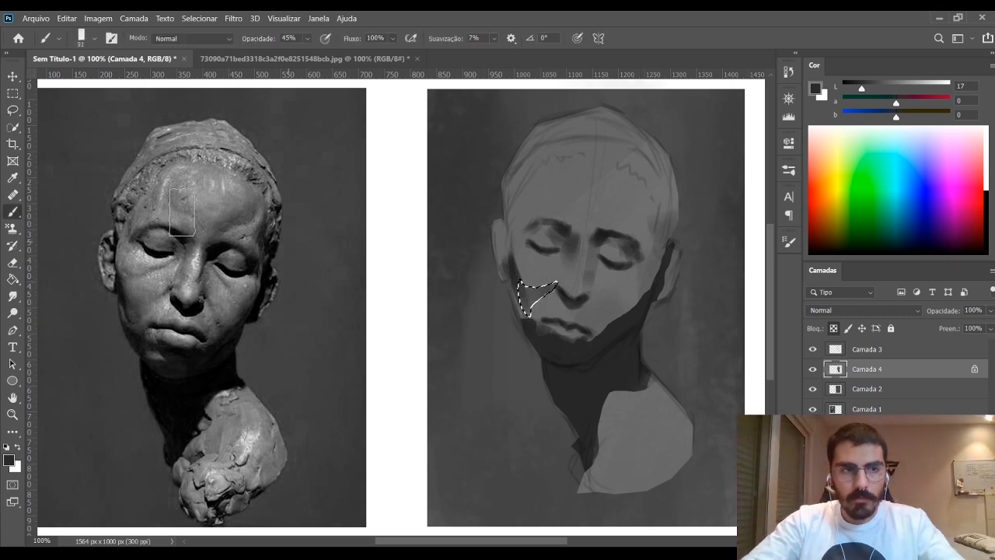
key(l)
key(ctrl+d)
key(b)
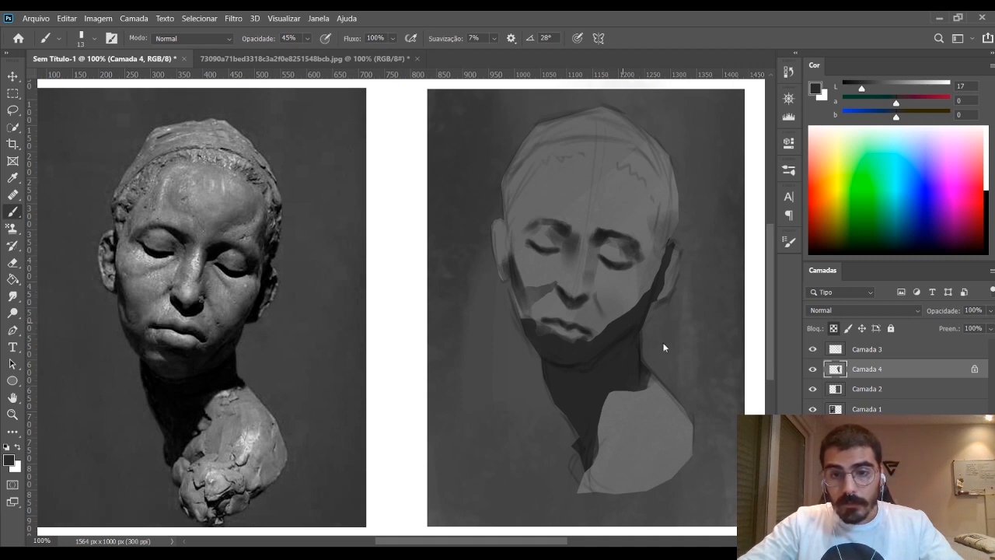
Soften the left-hand cheek shadow and the mouth area with sampled grays of lightness 28 and 23, using brush sizes 23 to 16
key(bracketright)
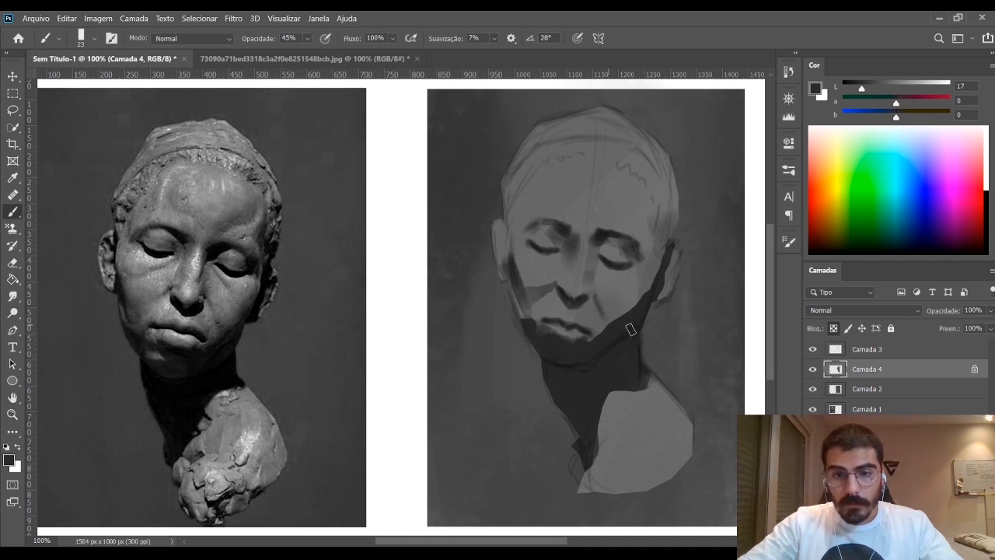
alt+click(541, 283)
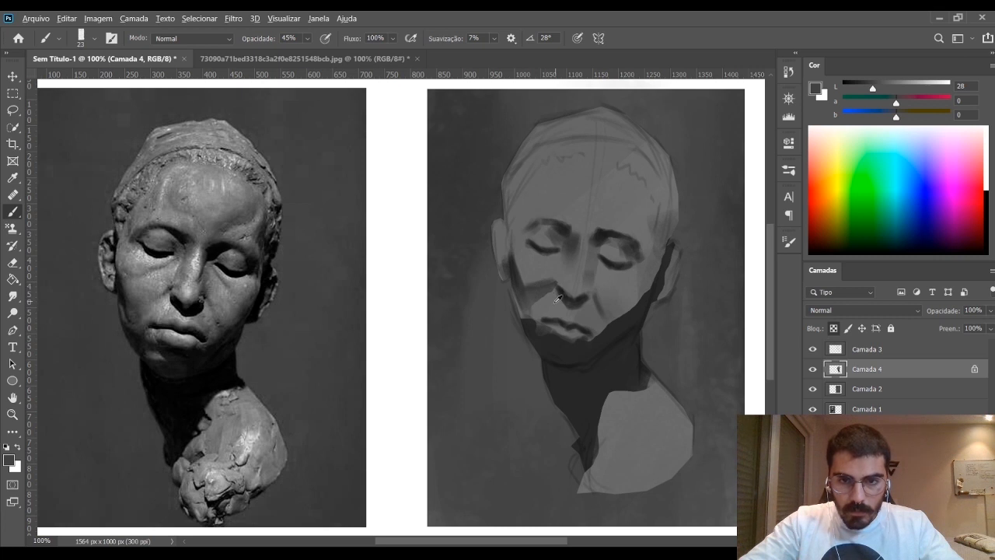
alt+click(549, 300)
alt+click(560, 318)
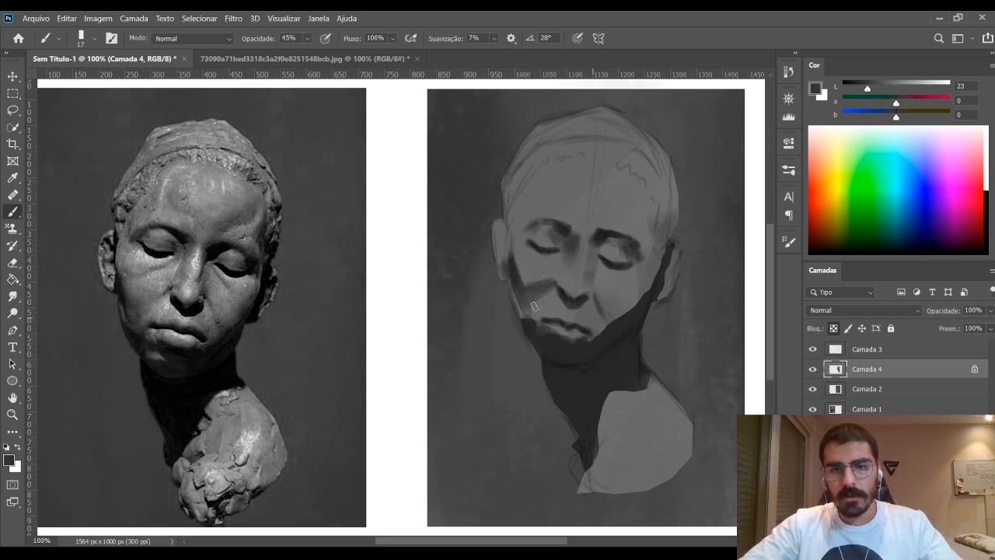
key(bracketleft)
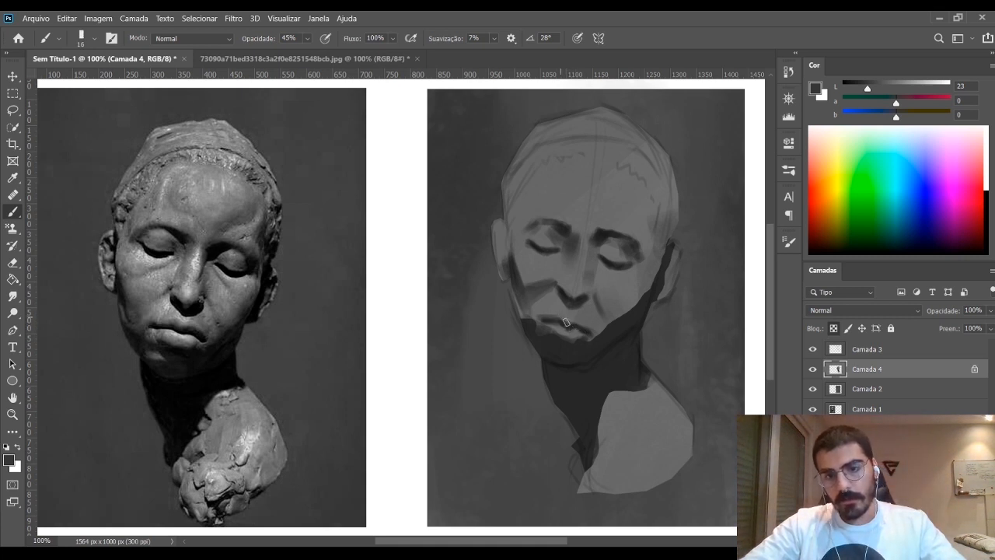
Set the foreground lightness to 5 and deepen the shadow under the nose with brush sizes from 8 to 26
click(849, 87)
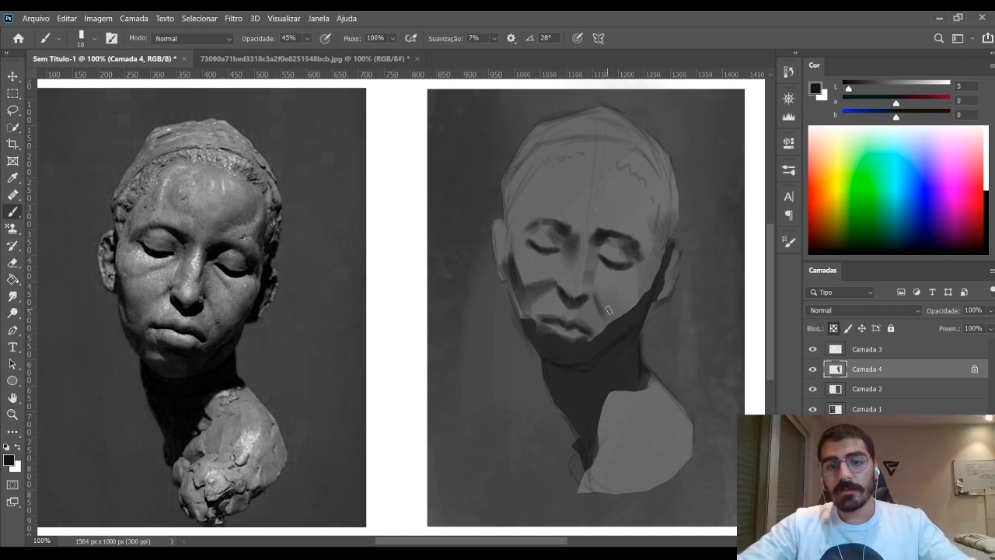
key(bracketleft)
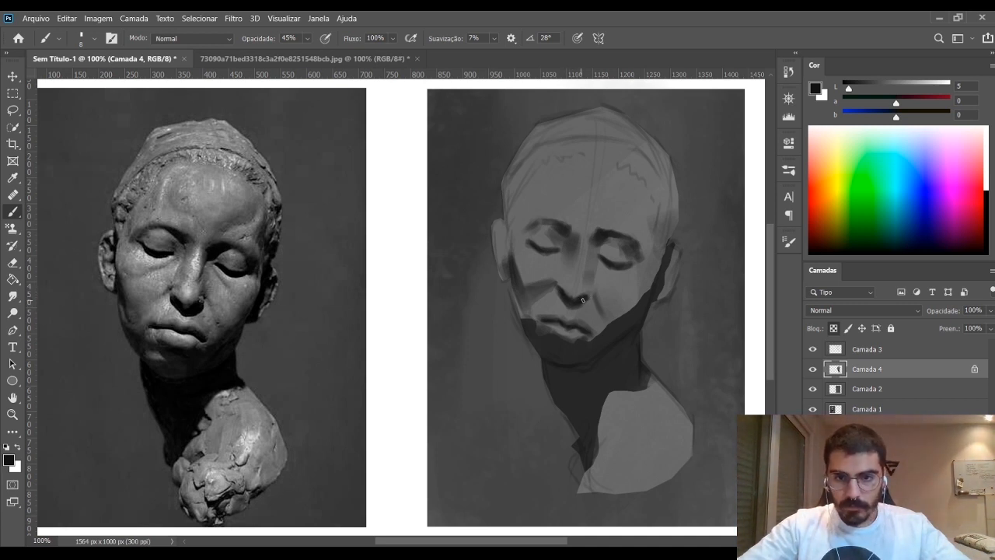
key(bracketright)
key(bracketright)
key(bracketright)
key(bracketright)
key(bracketright)
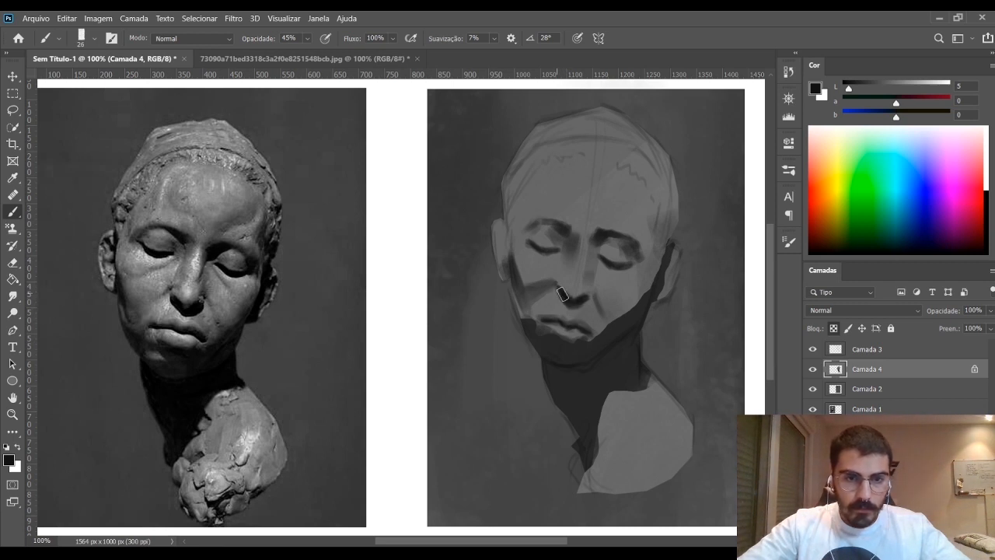
Refine the nose wing with sampled lightness 44 and 5 at brush sizes 17 and 10, and lighten the left-hand cheek shadow with lightness 45
key(bracketleft)
key(bracketleft)
alt+click(567, 281)
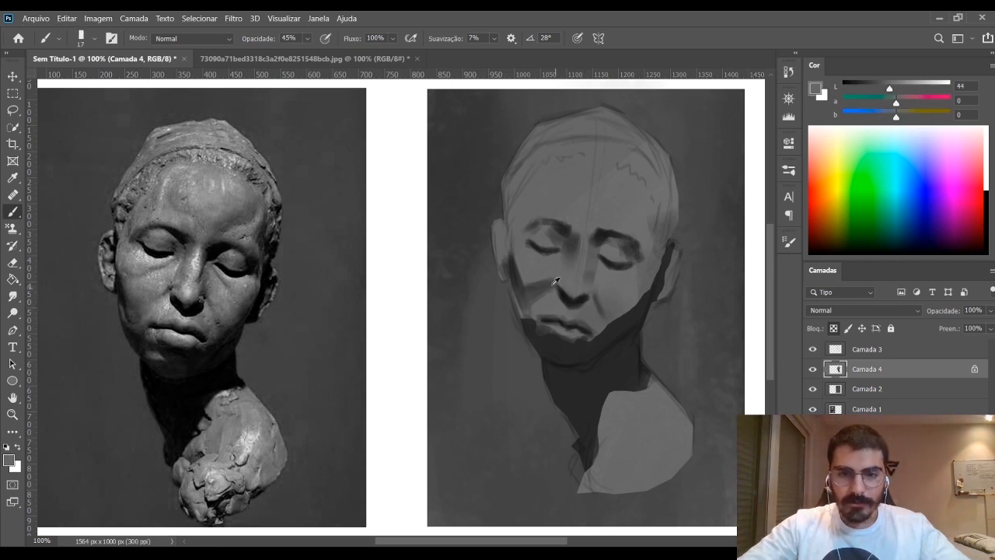
alt+click(574, 297)
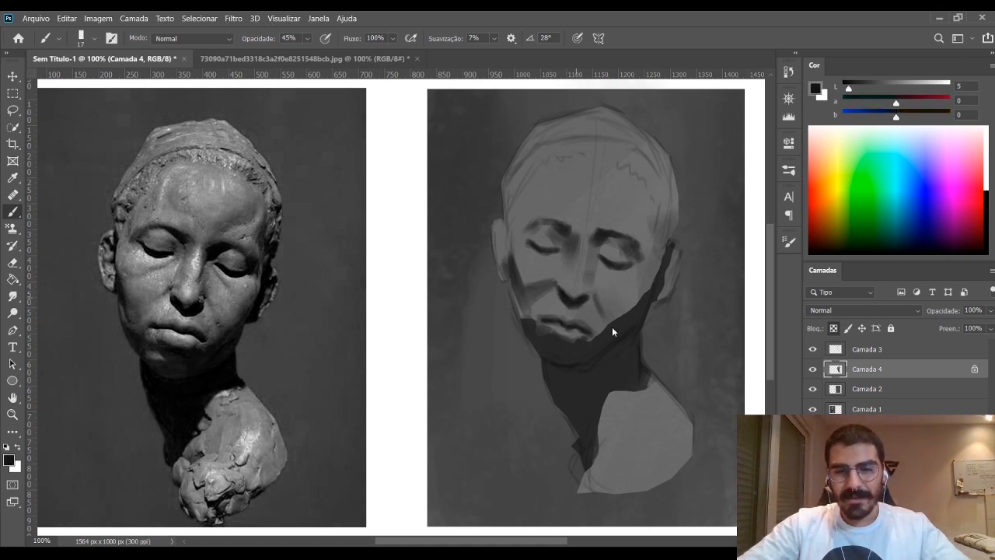
key(bracketleft)
key(bracketleft)
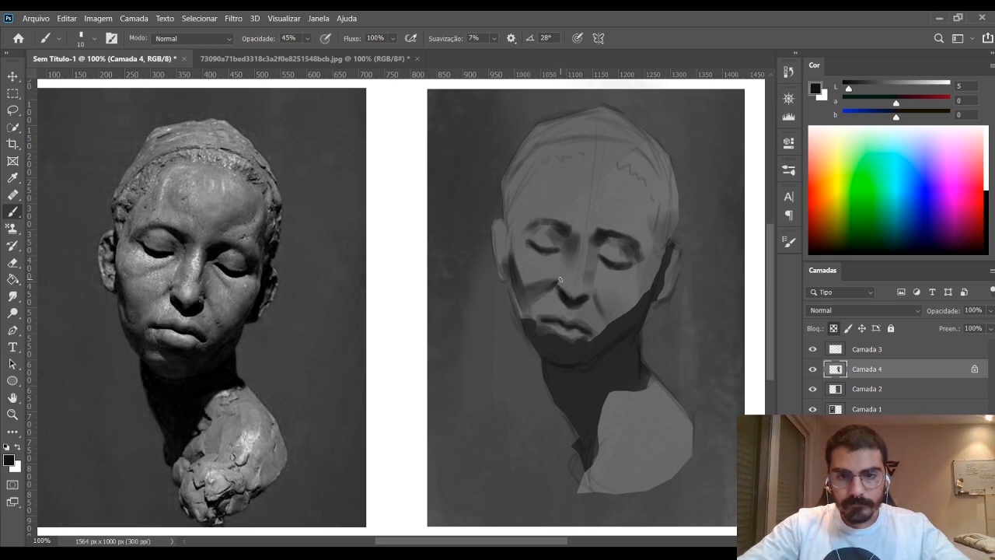
alt+click(547, 270)
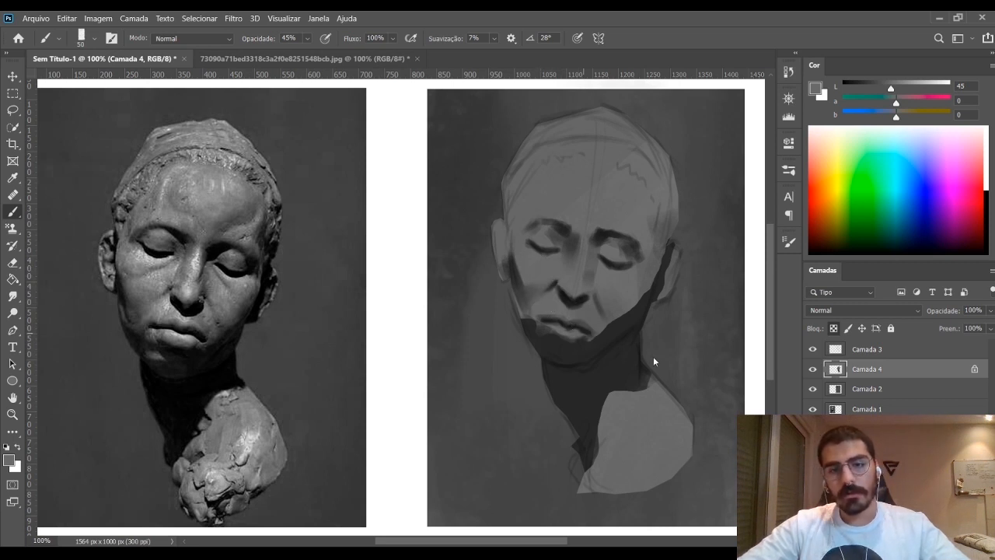
Reshape the lips with sampled grays of lightness 11, 45 and 44, building up the lower lip with brush sizes 28 and 23
alt+click(560, 321)
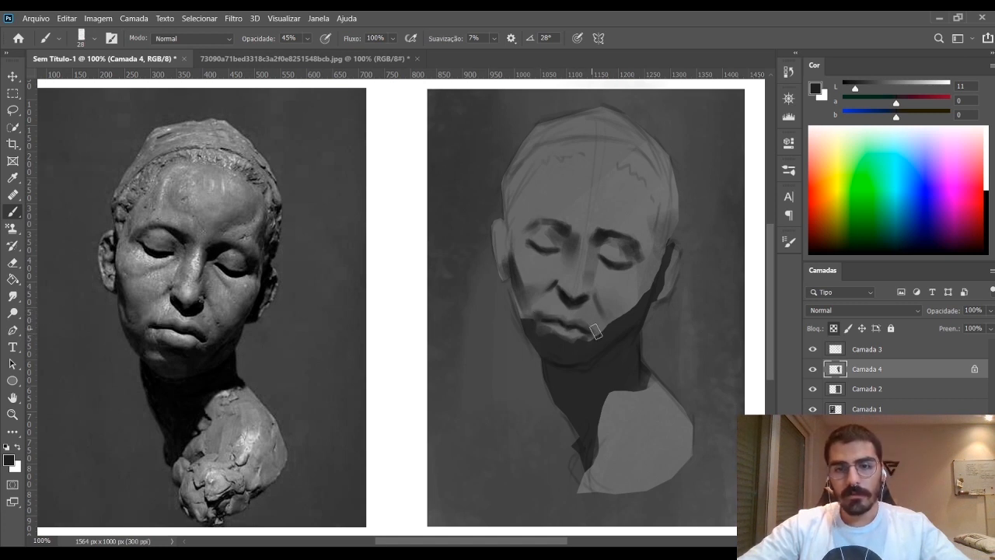
alt+click(572, 328)
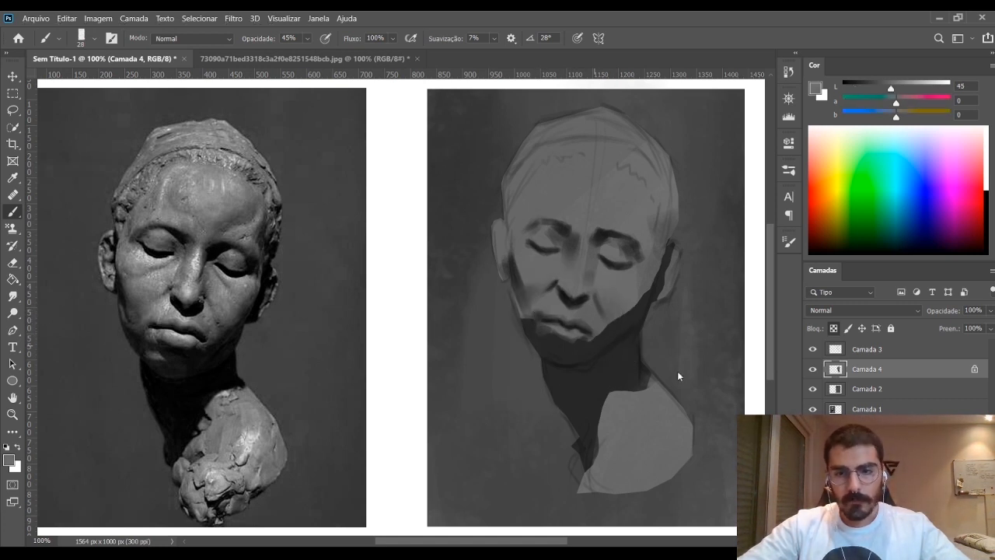
key(bracketleft)
key(bracketleft)
alt+click(577, 325)
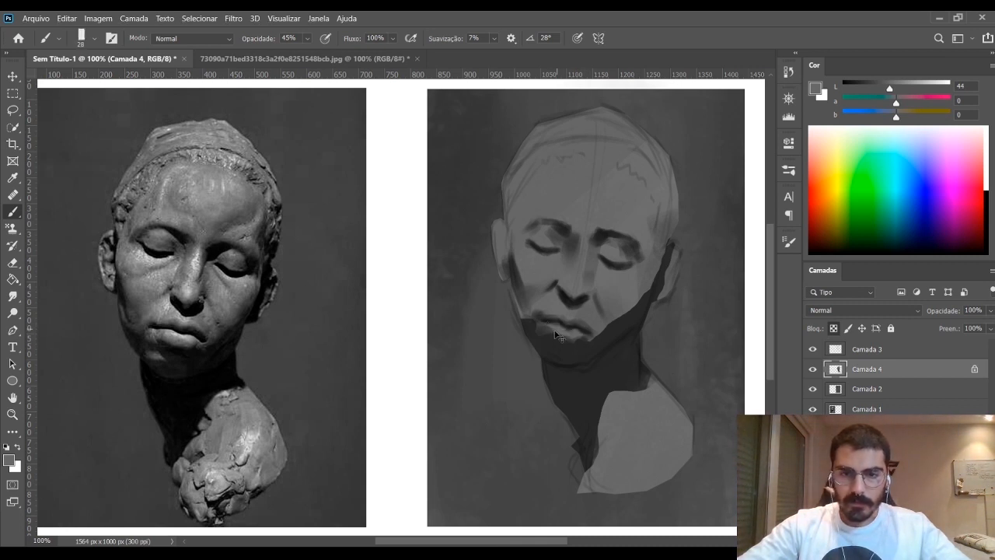
drag(573, 336, 552, 342)
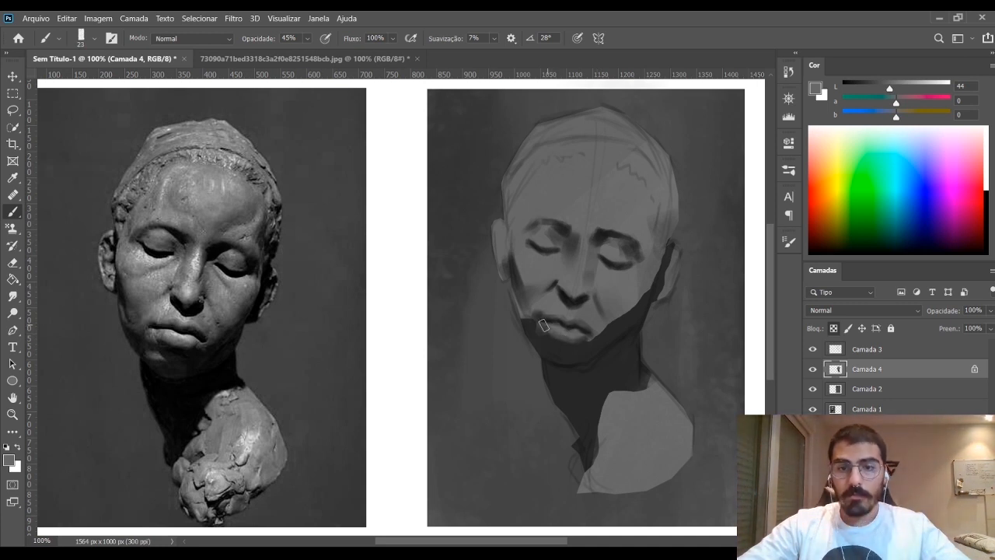
Define the mouth line and the lower lip's shadow edge with sampled darks of lightness 15, 11 and 10 at brush size 11
alt+click(577, 346)
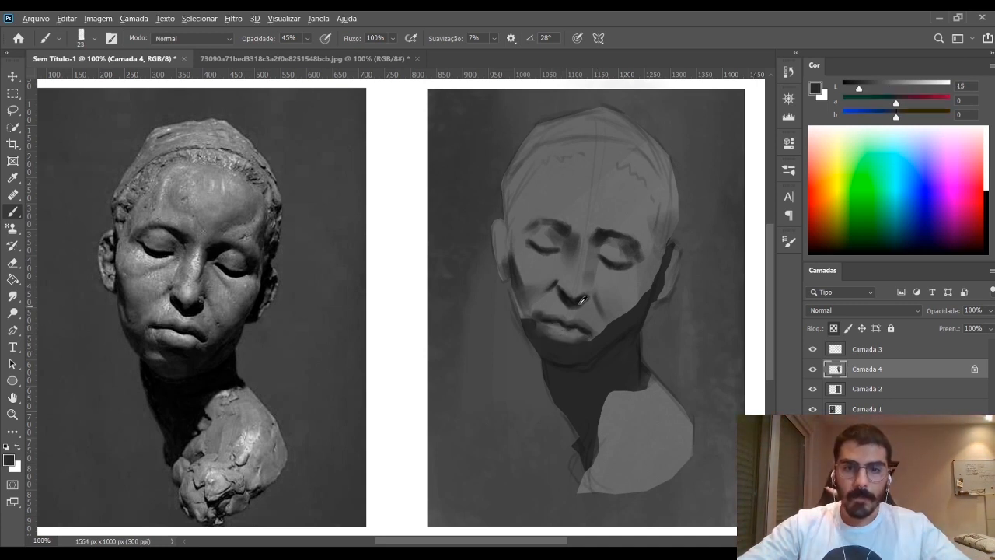
alt+click(576, 301)
key(bracketleft)
key(bracketleft)
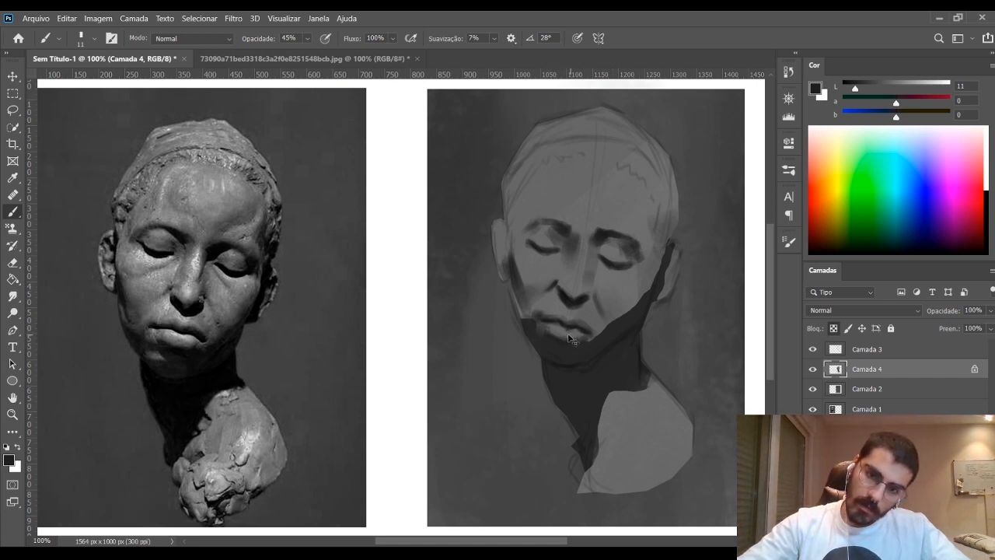
alt+click(566, 333)
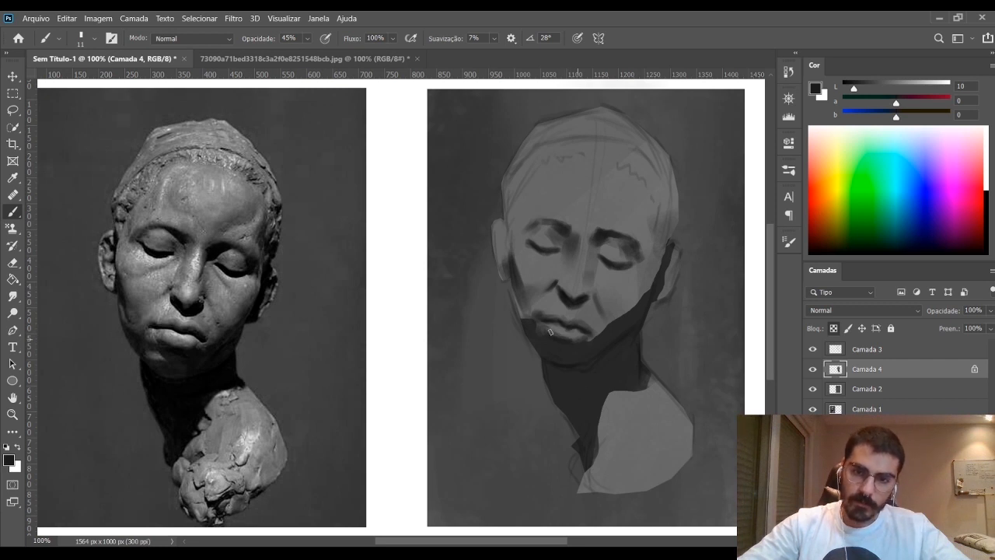
Set the foreground lightness to 22
drag(848, 90, 978, 78)
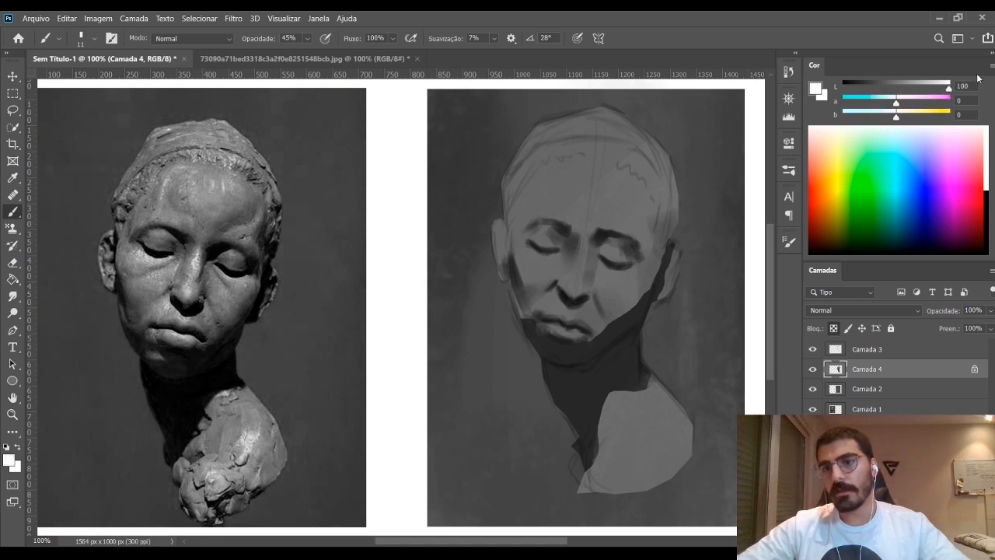
click(856, 87)
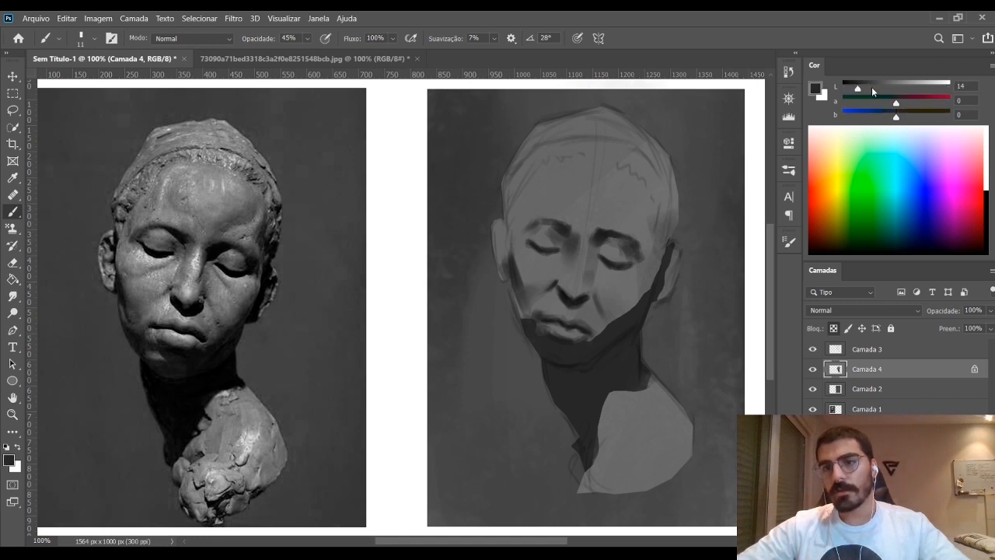
drag(855, 95, 865, 91)
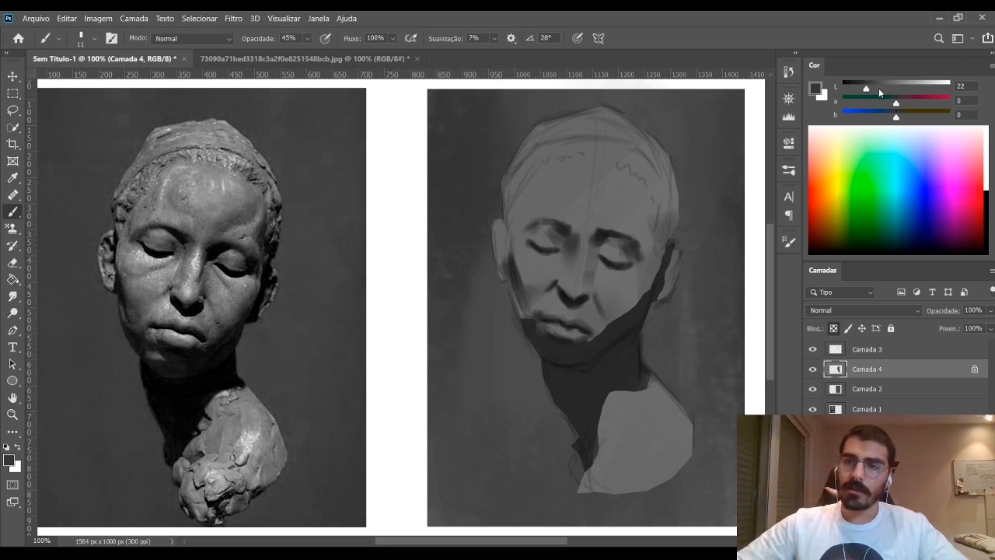
Darken the right-hand cheek edge beside the ear with lightness 2 at brush sizes 32 and 14
drag(863, 87, 891, 90)
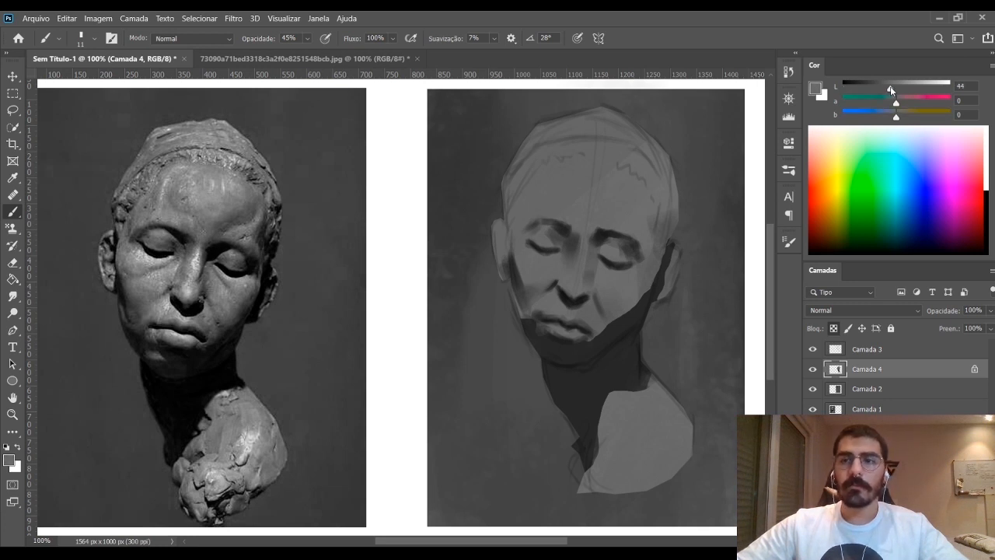
click(933, 87)
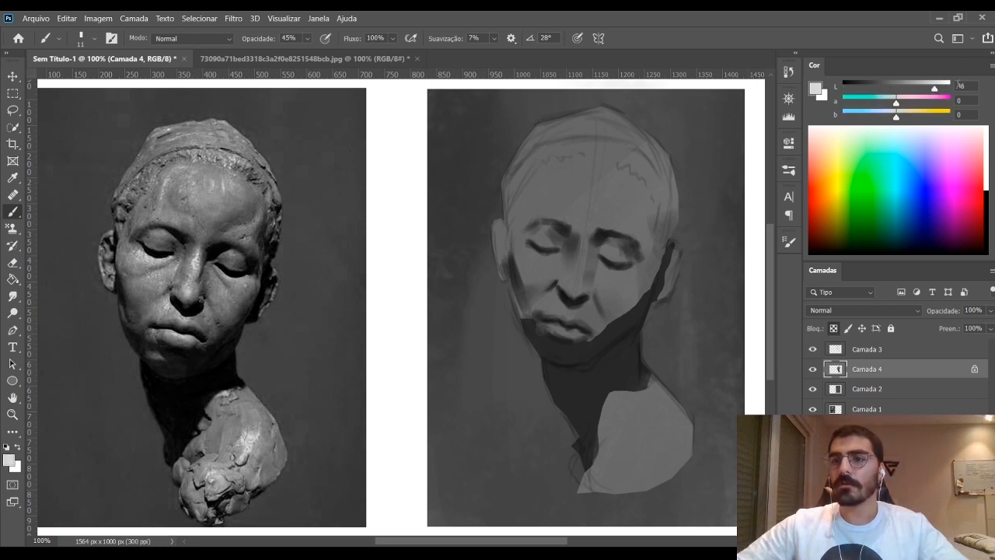
click(847, 90)
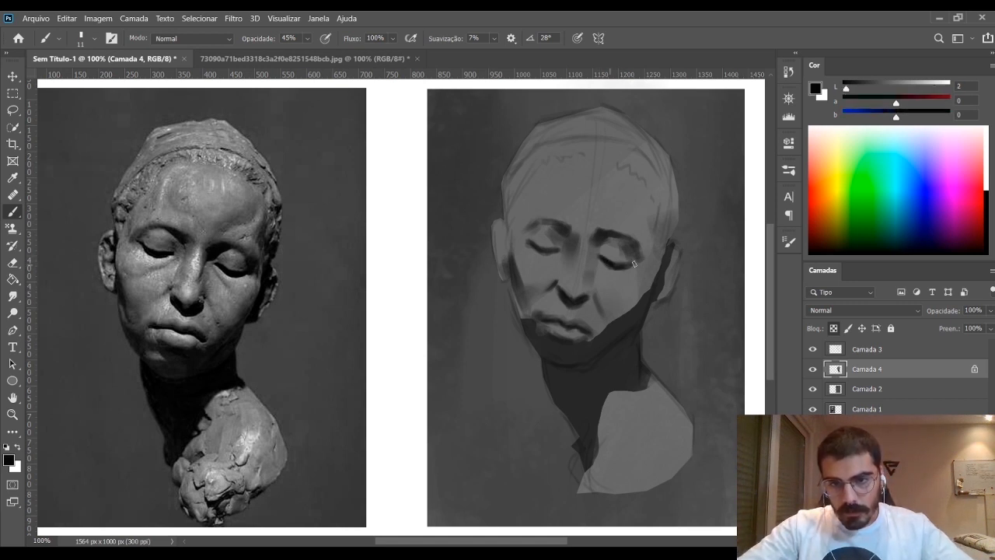
key(bracketright)
key(bracketright)
key(bracketright)
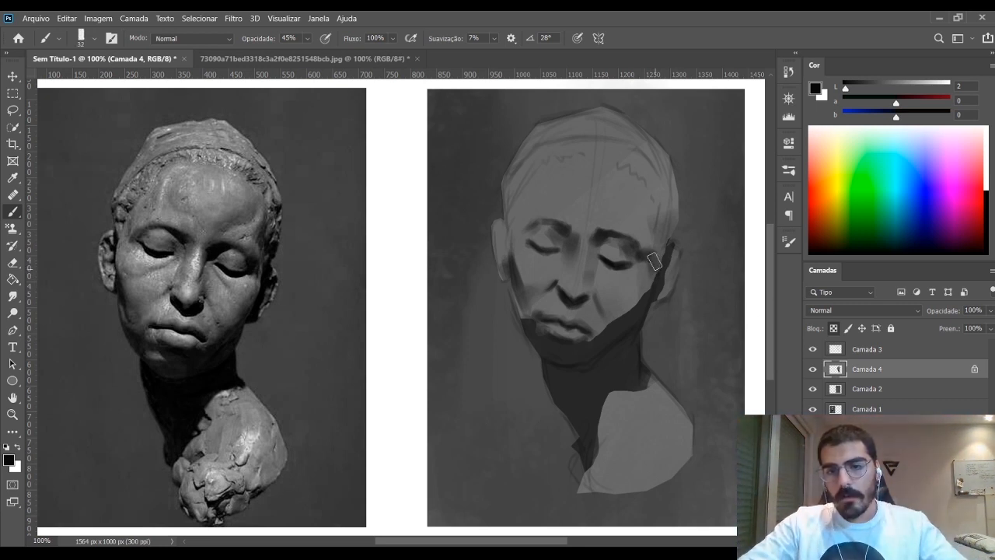
drag(648, 257, 657, 304)
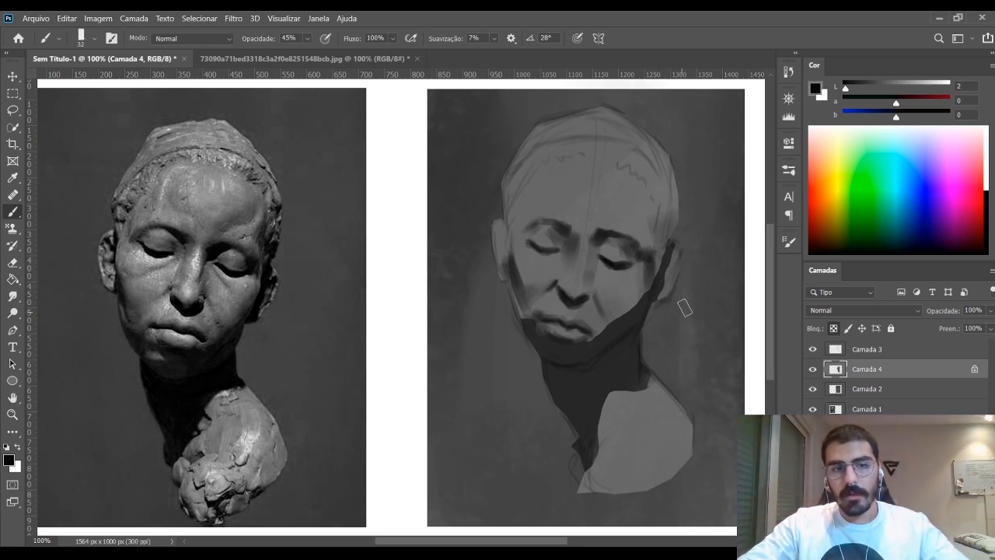
key(bracketleft)
key(bracketleft)
drag(649, 258, 649, 289)
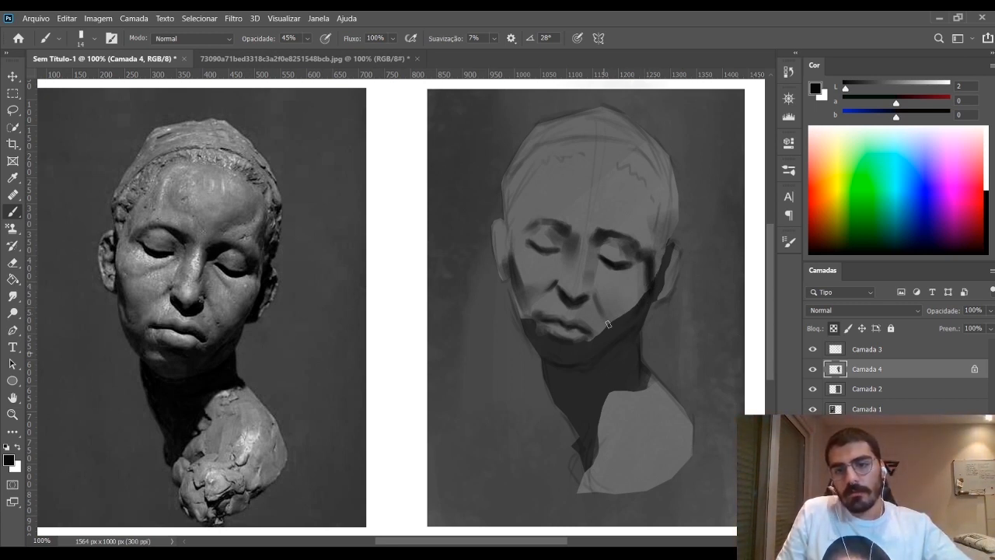
Blend the right-hand cheek into the jaw shadow with sampled grays of lightness 45, 14 and 19 at brush size 56
alt+click(629, 289)
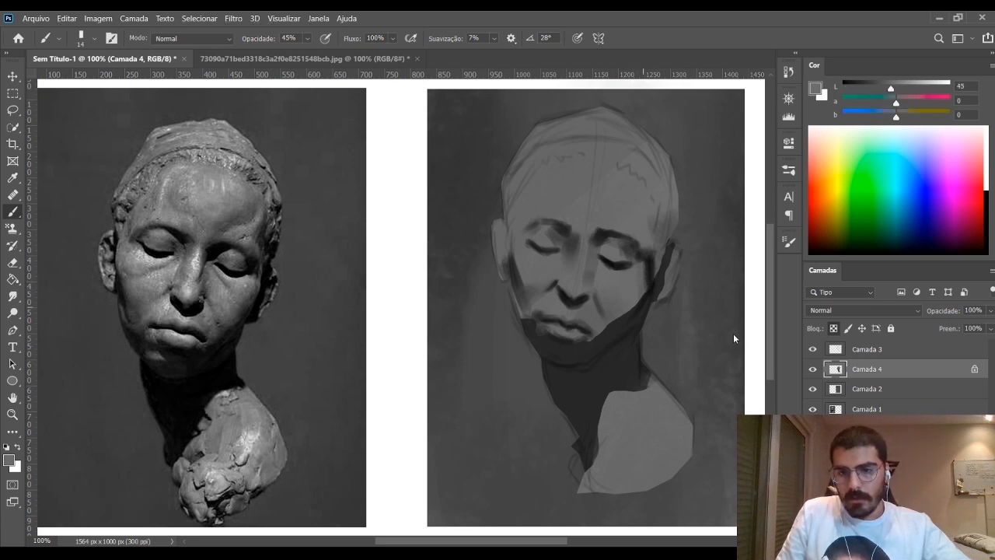
key(bracketright)
key(bracketright)
key(bracketright)
key(bracketright)
alt+click(619, 334)
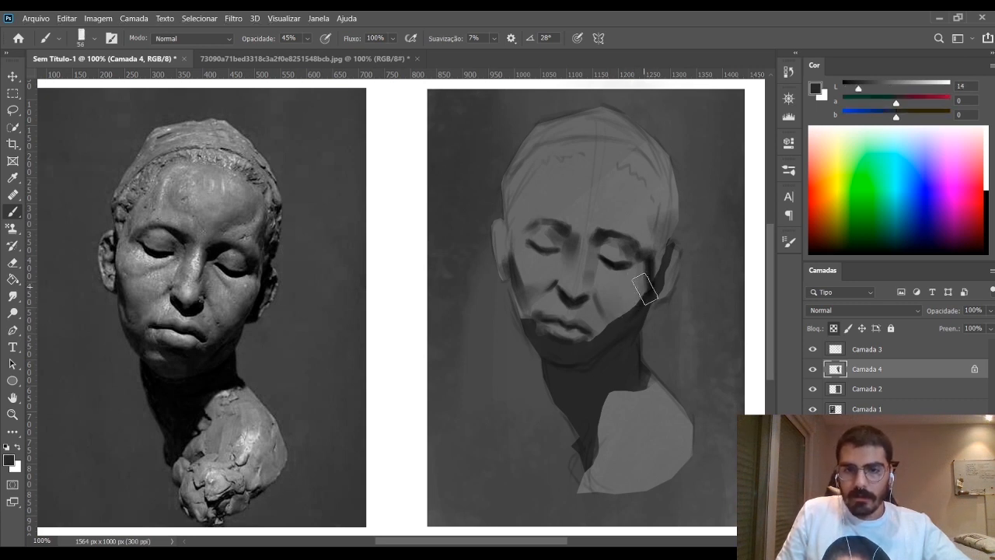
alt+click(634, 284)
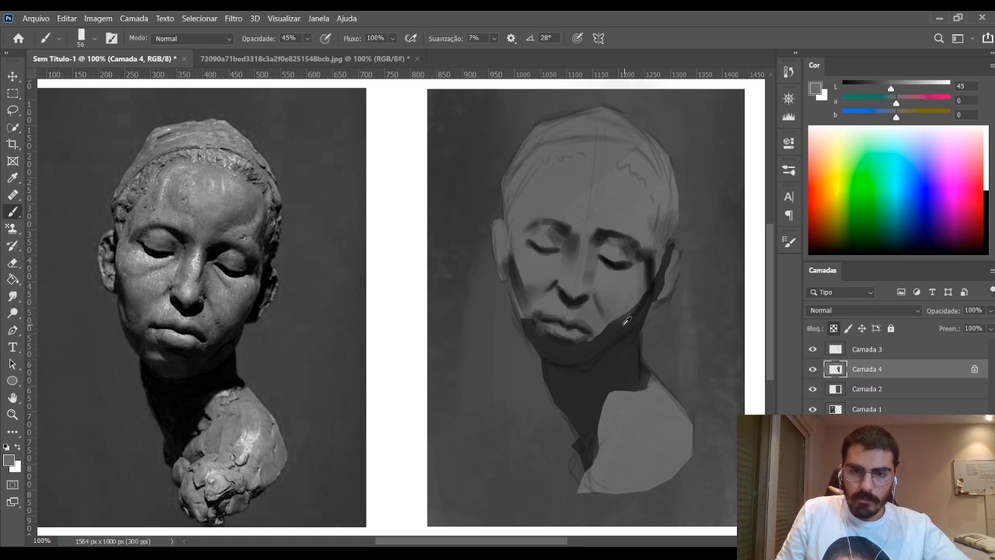
alt+click(627, 321)
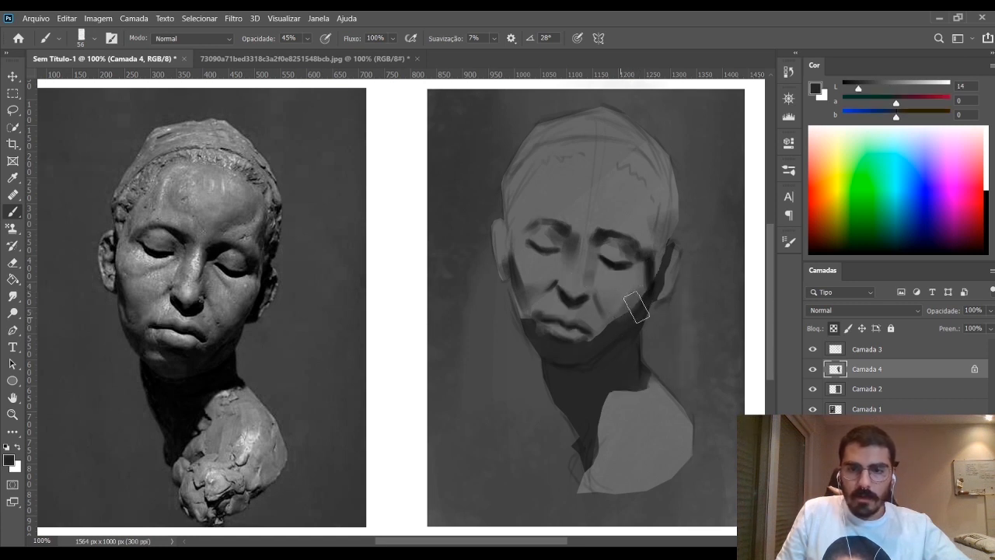
alt+click(620, 290)
alt+click(628, 312)
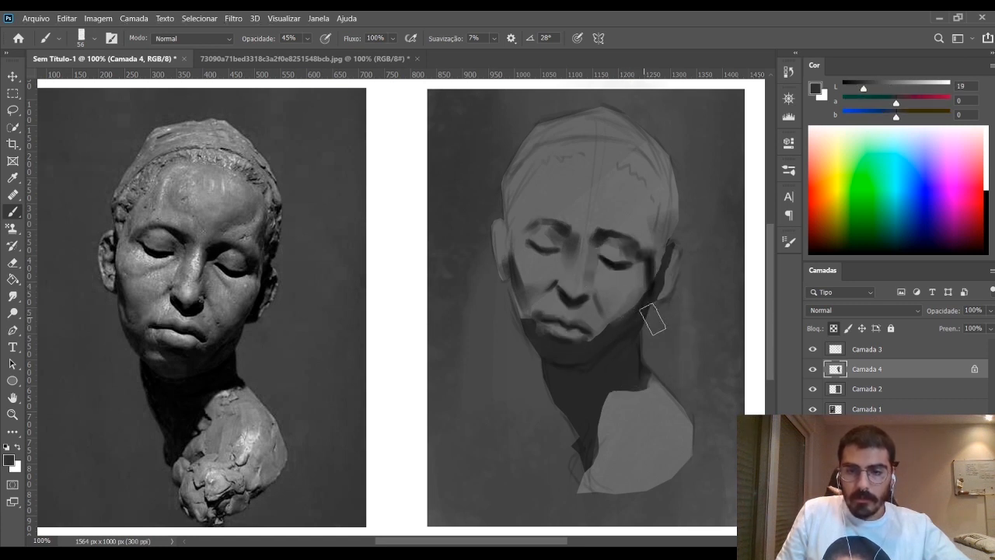
Refine the jaw shadow's edge from the mouth corner to the ear with sampled lightness 45, 13 and 9 at brush size 19
key(bracketleft)
key(bracketleft)
key(bracketleft)
key(bracketleft)
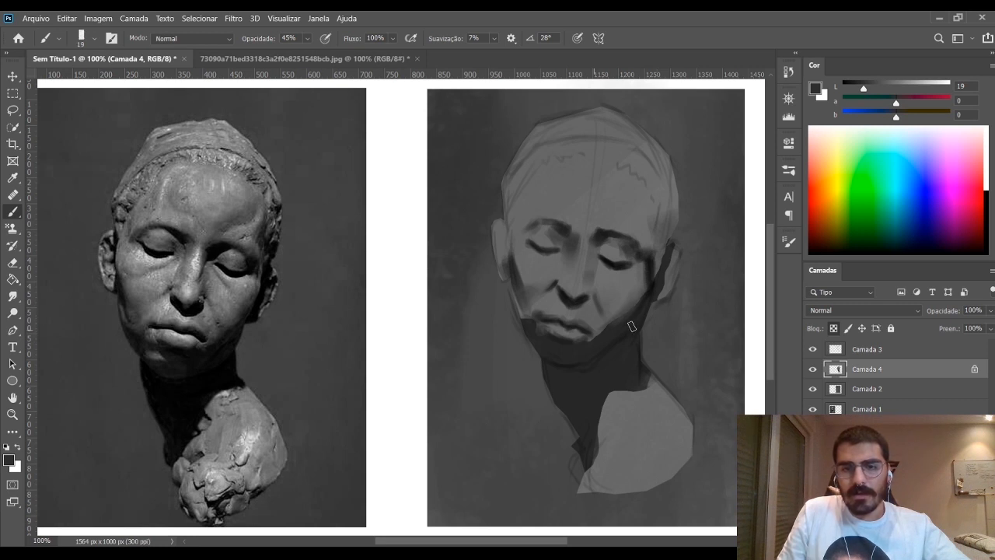
alt+click(623, 297)
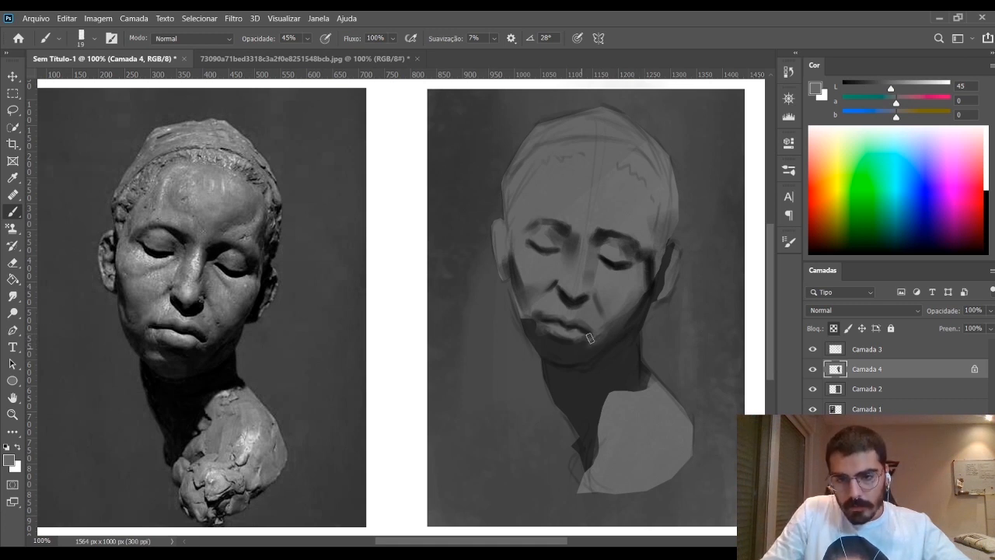
alt+click(646, 300)
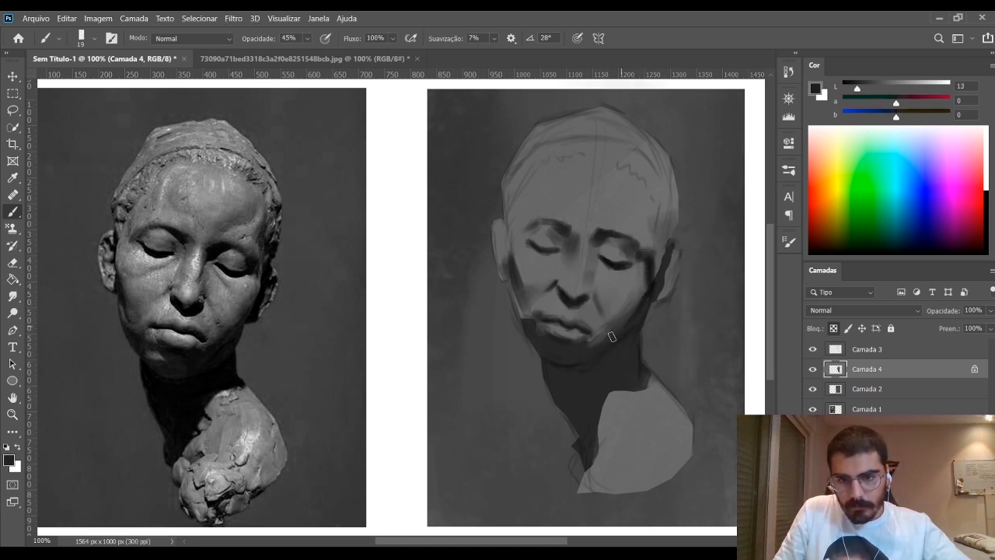
alt+click(645, 298)
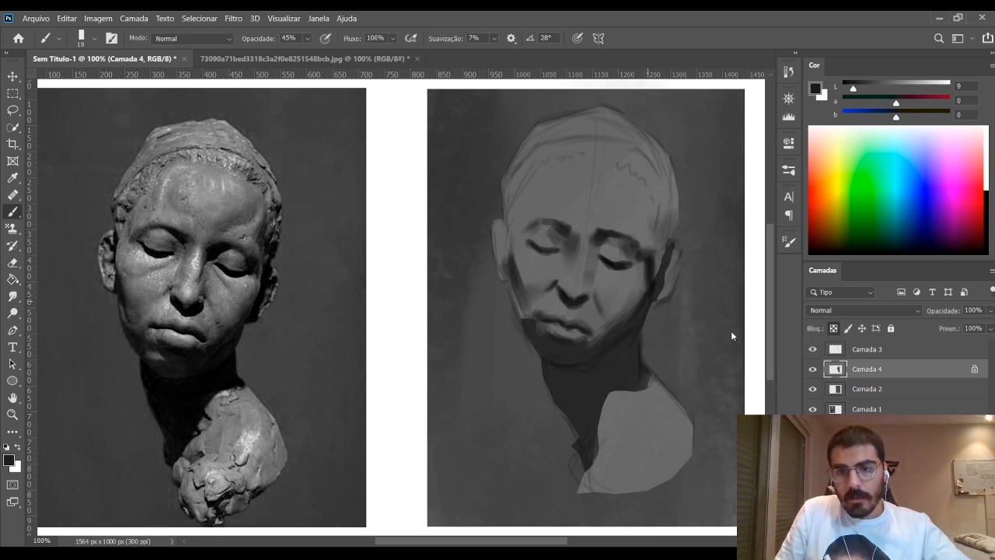
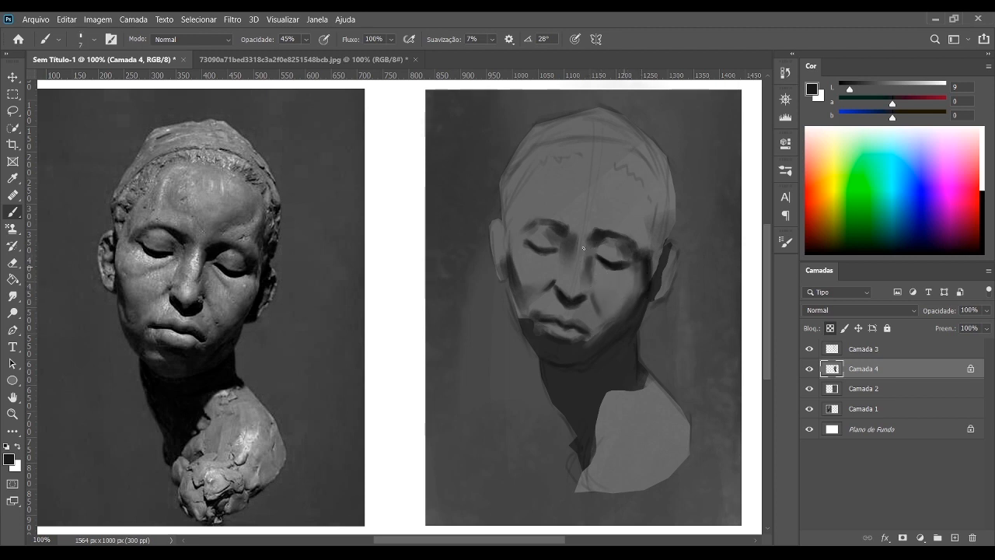
Shade the right-hand side of the forehead with lightness 9 at brush sizes 76 and 70
key(bracketright)
key(bracketright)
key(bracketright)
key(bracketright)
key(bracketright)
key(bracketright)
key(bracketright)
key(bracketright)
key(bracketright)
key(bracketright)
key(bracketright)
key(bracketright)
key(bracketright)
key(bracketright)
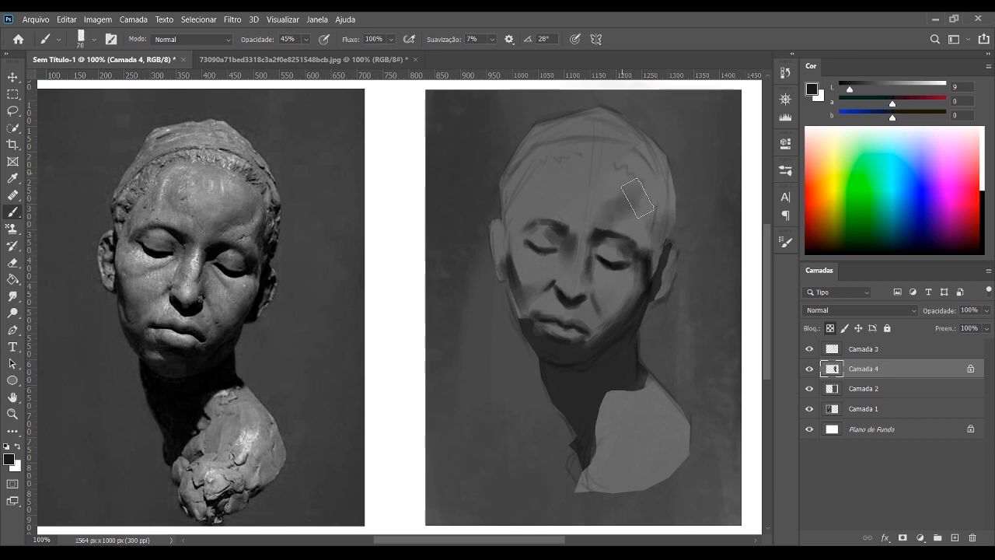
drag(634, 167, 641, 208)
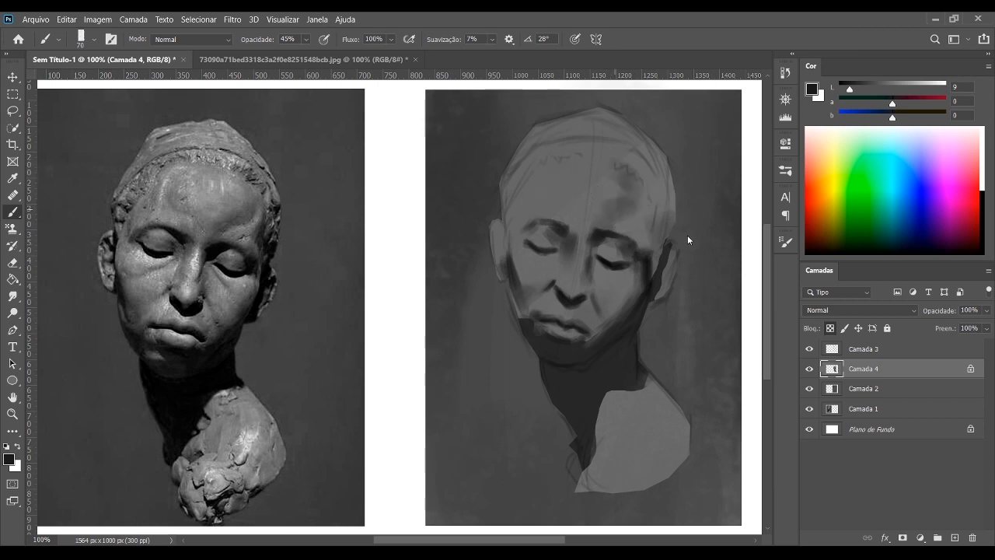
Soften the forehead shadow toward the nose bridge with sampled lightness 37 at brush size 28
key(bracketleft)
key(bracketleft)
key(bracketleft)
key(bracketleft)
key(bracketleft)
alt+click(555, 202)
alt+click(592, 206)
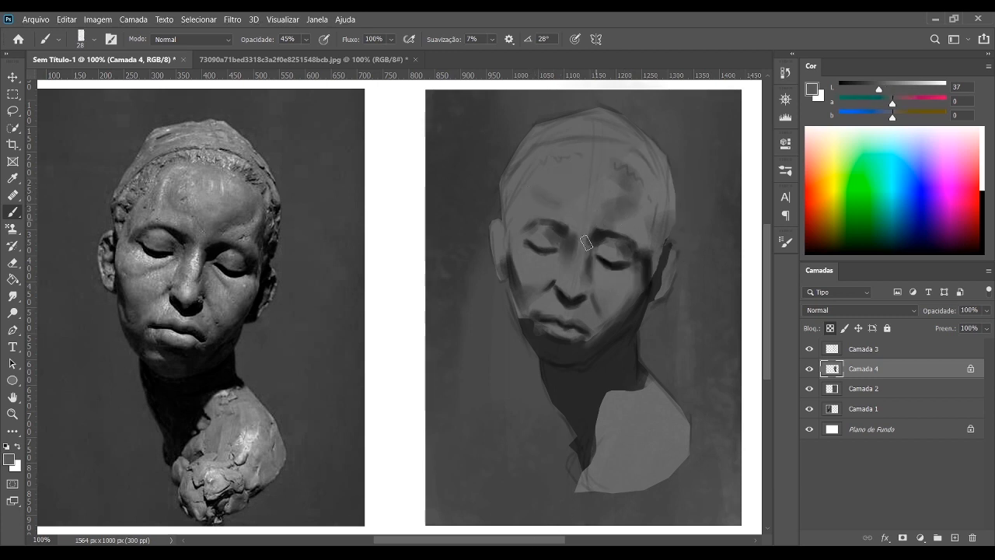
Shade around the left-hand eye with sampled lightness 21, using brush sizes 17 and 79
key(bracketleft)
alt+click(551, 244)
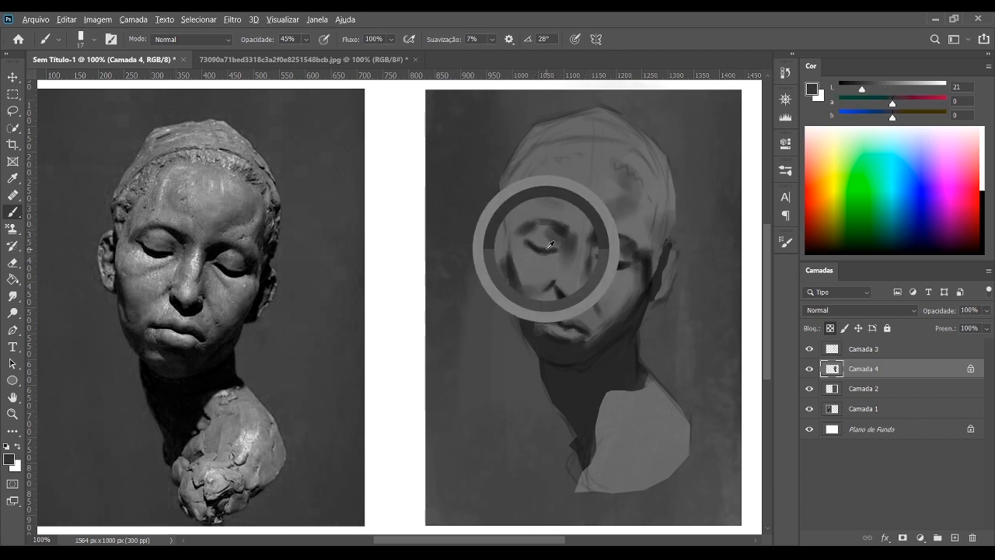
key(bracketright)
key(bracketright)
key(bracketright)
key(bracketright)
key(bracketright)
key(bracketright)
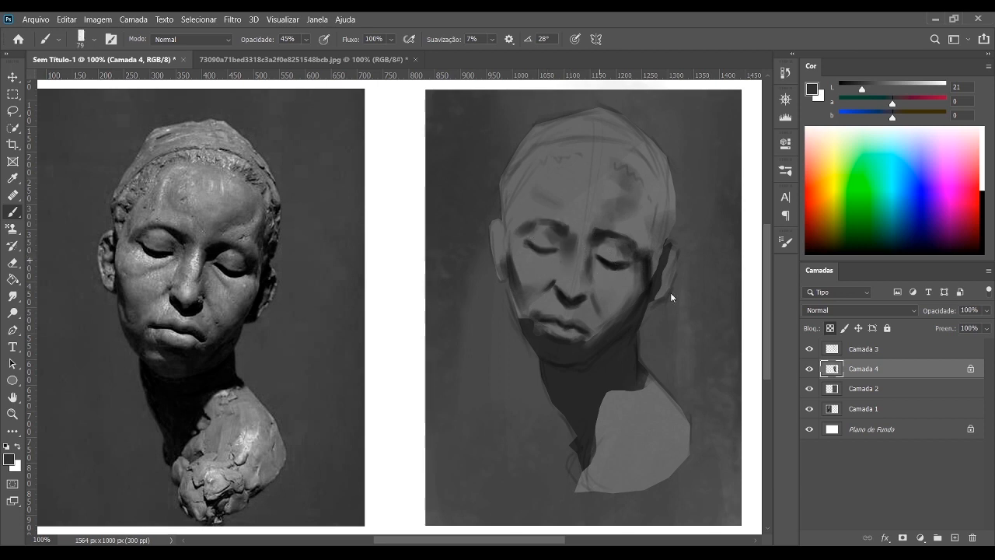
Undo the last stroke and paint dark hairline marks down the left-hand temple with lightness 21 at brush size 11
key(bracketleft)
key(bracketleft)
key(bracketleft)
key(bracketleft)
key(ctrl+z)
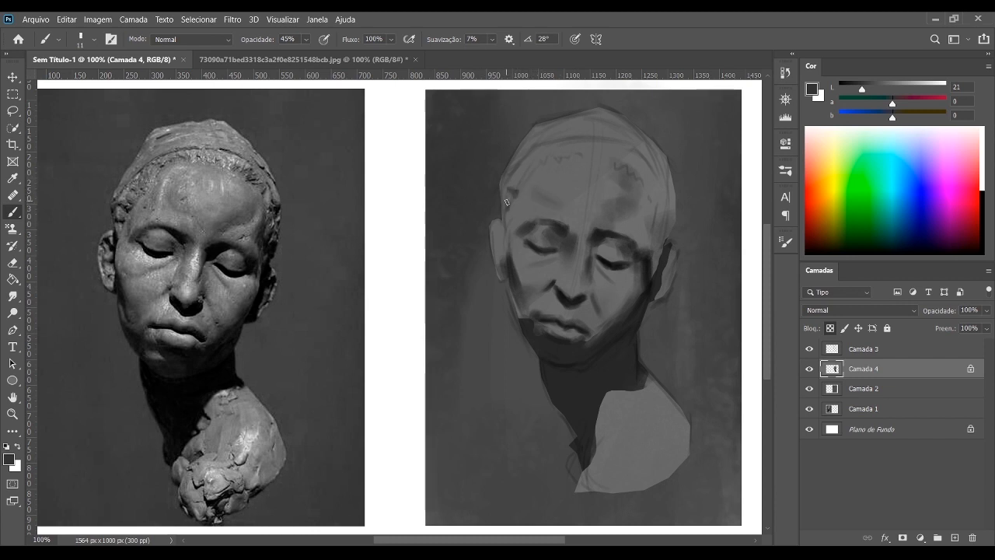
drag(503, 223, 508, 238)
Deepen the shadows beside both ears and along the jawline with lightness 2 at brush sizes 11 and 34
click(843, 91)
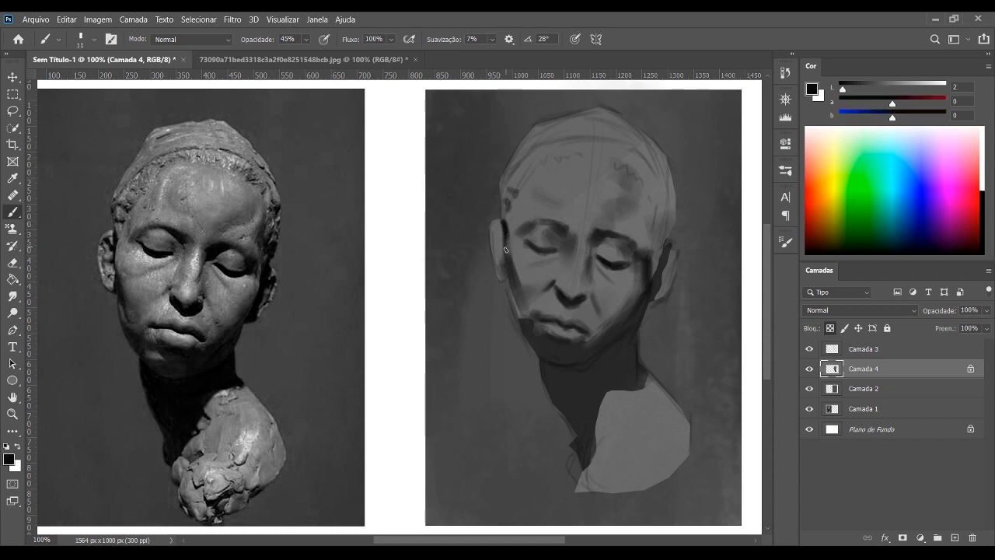
mouse_move(505, 250)
mouse_down()
mouse_move(516, 293)
mouse_move(499, 224)
mouse_move(509, 251)
mouse_up()
drag(656, 292, 663, 251)
key(bracketright)
key(bracketright)
key(bracketright)
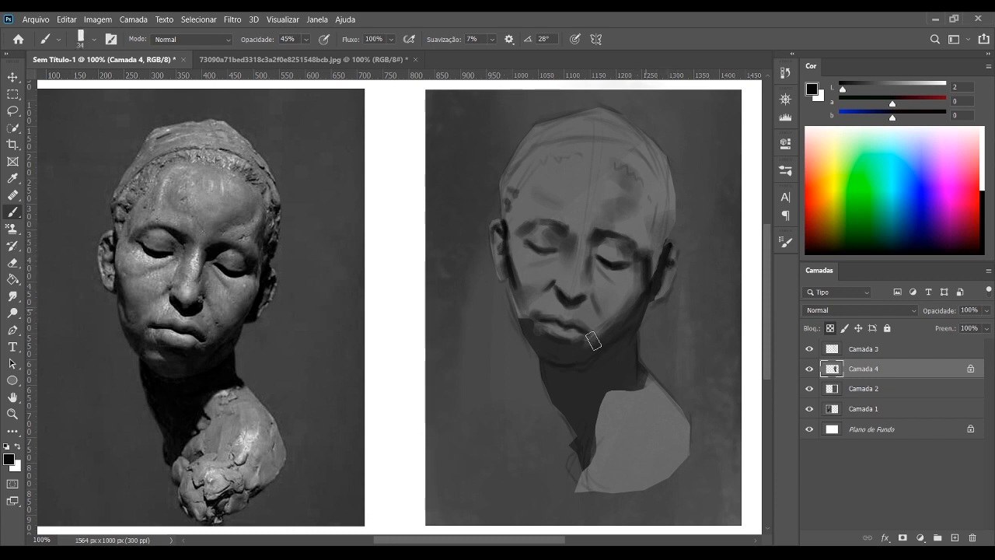
mouse_move(622, 320)
mouse_down()
mouse_move(587, 346)
mouse_move(518, 314)
mouse_move(533, 340)
mouse_move(513, 307)
mouse_move(522, 331)
mouse_up()
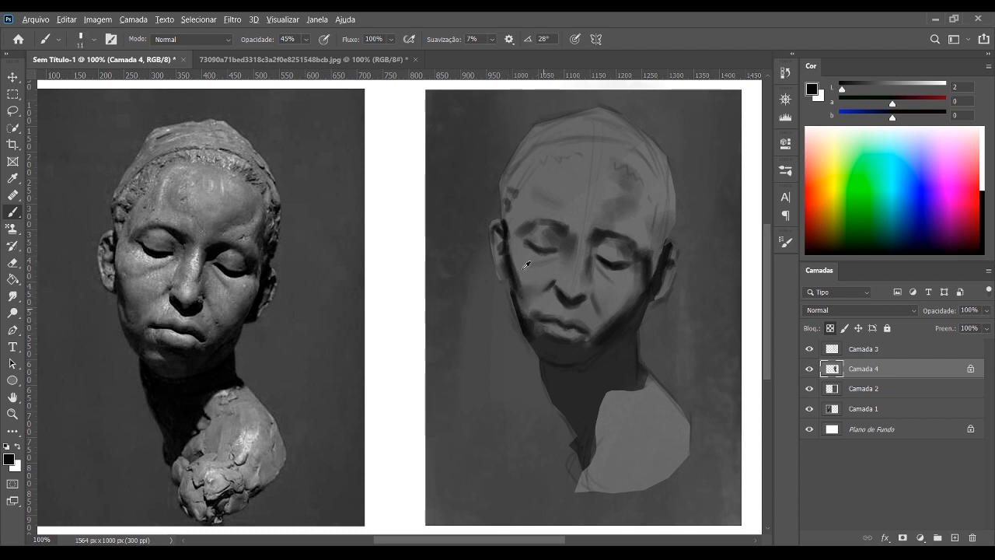
Paint the dark hair mass at the right-hand temple above the ear with sampled lightness 5
alt+click(524, 269)
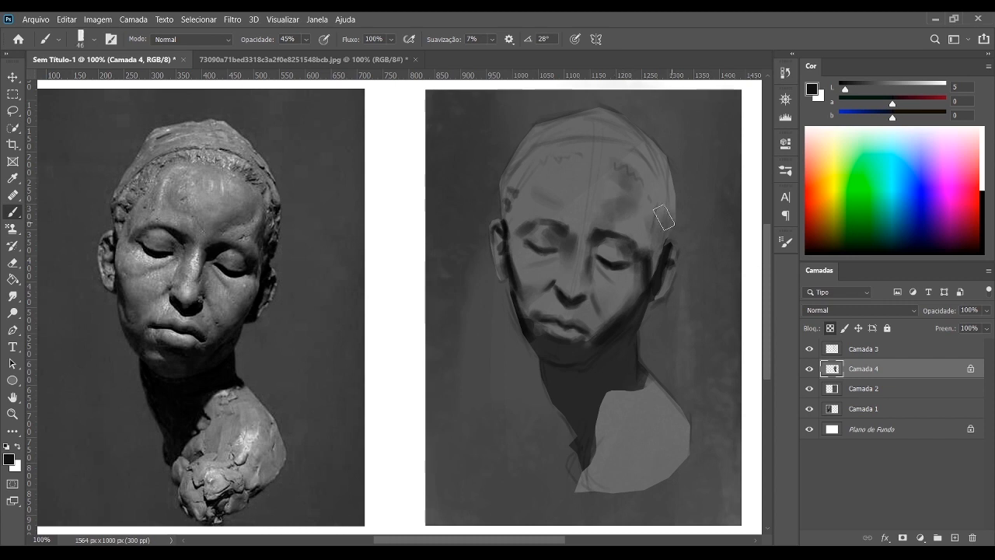
key(bracketleft)
key(bracketleft)
mouse_move(653, 201)
mouse_down()
mouse_move(655, 251)
mouse_move(667, 221)
mouse_move(670, 241)
mouse_up()
key(bracketleft)
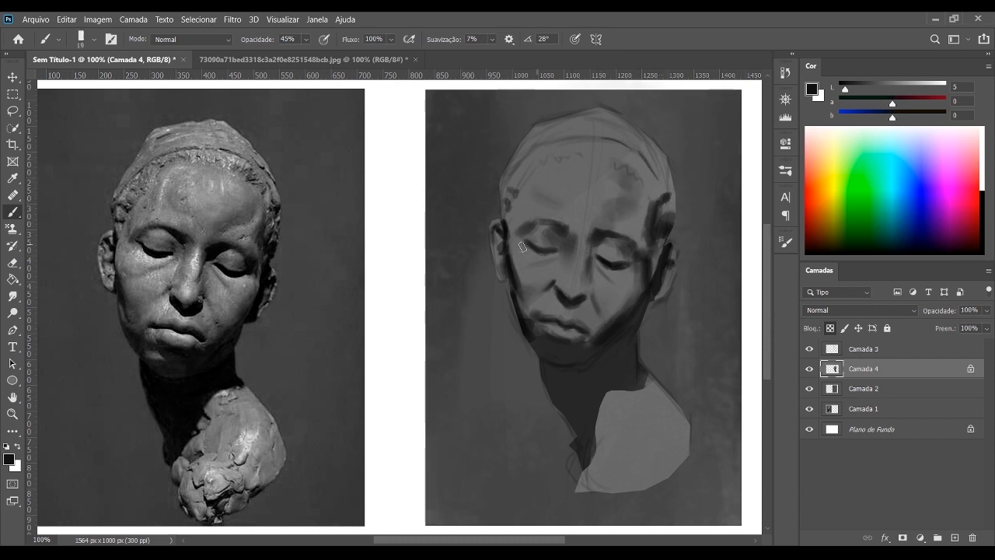
Reshape the left-hand eyebrow and eyelid with lightness 21, 10 and 4 at brush sizes 19 and 11
alt+click(527, 230)
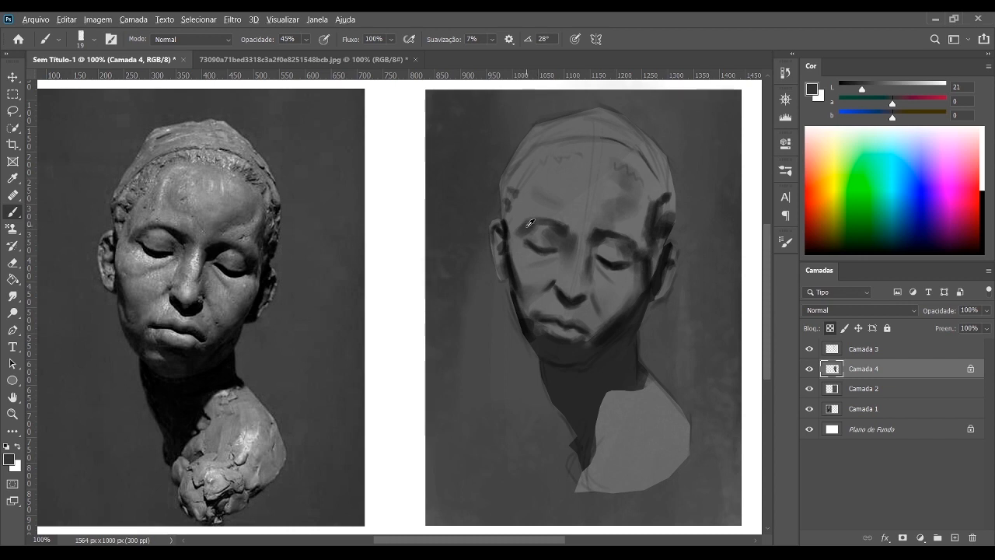
drag(530, 223, 575, 241)
alt+click(536, 241)
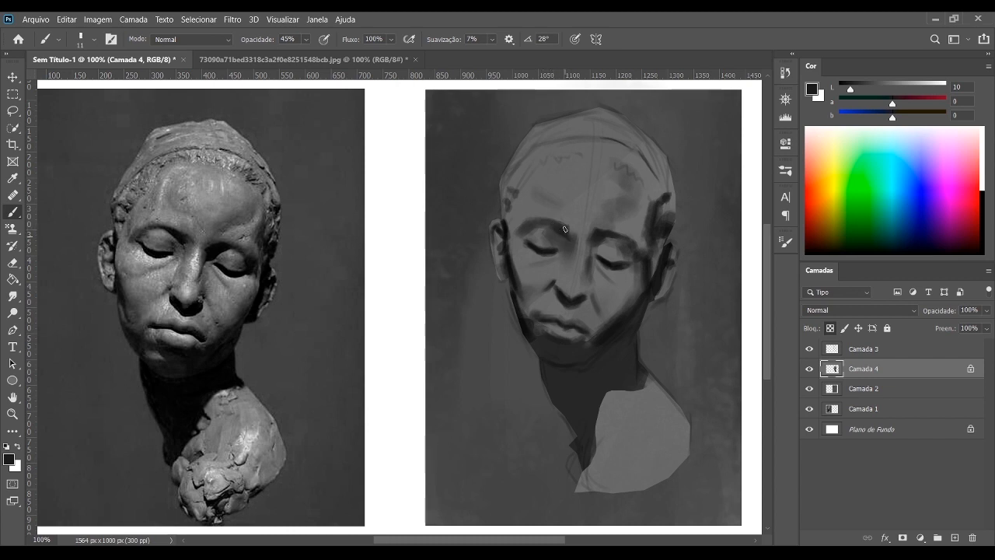
click(845, 87)
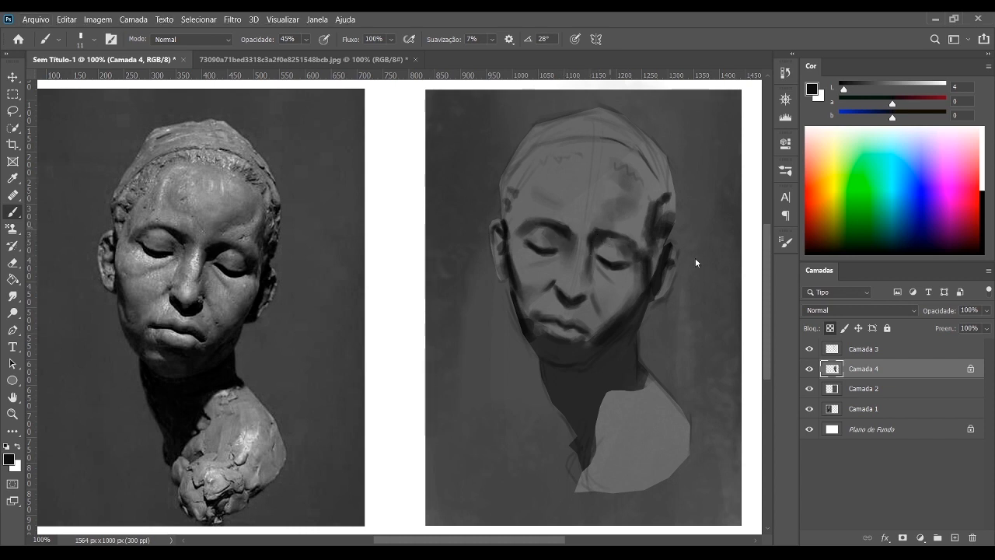
Darken the right-hand inner brow with lightness 4 at brush size 29, and refine the nose bridge with sampled lightness 45 and 26
key(bracketright)
key(bracketright)
key(bracketright)
key(bracketright)
key(bracketright)
drag(594, 231, 611, 226)
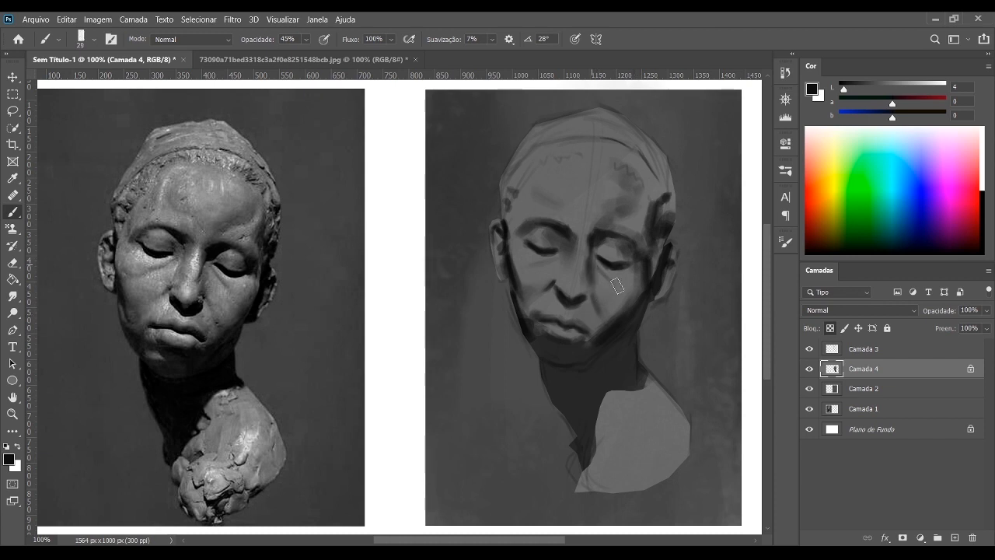
alt+click(583, 264)
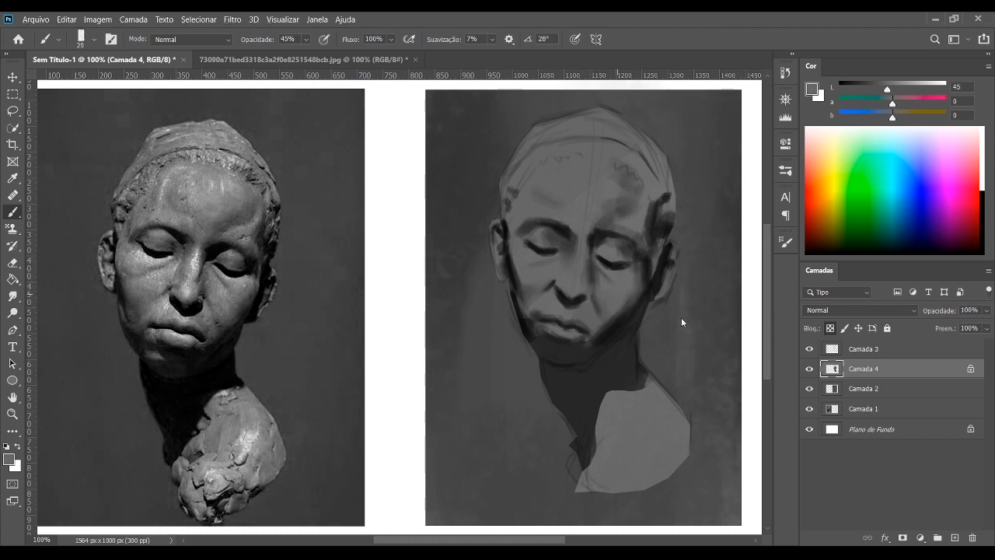
alt+click(575, 252)
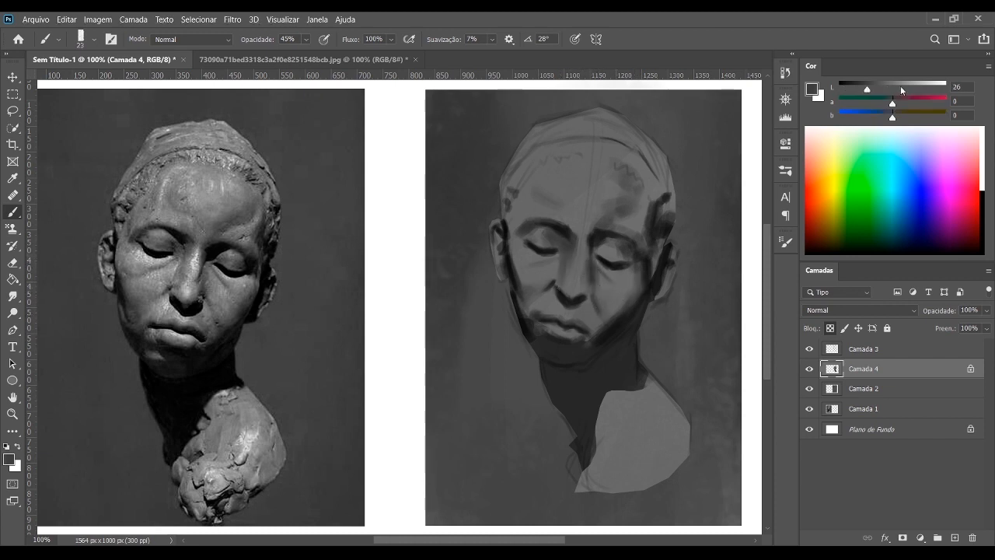
Lighten the forehead with lightness 44 and 49 at brush size 63
drag(902, 91, 886, 91)
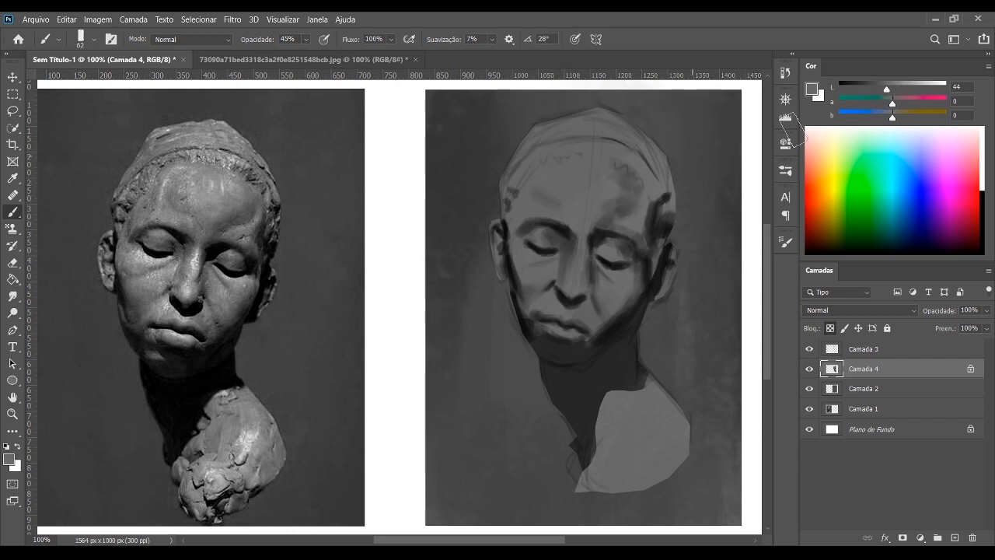
click(891, 91)
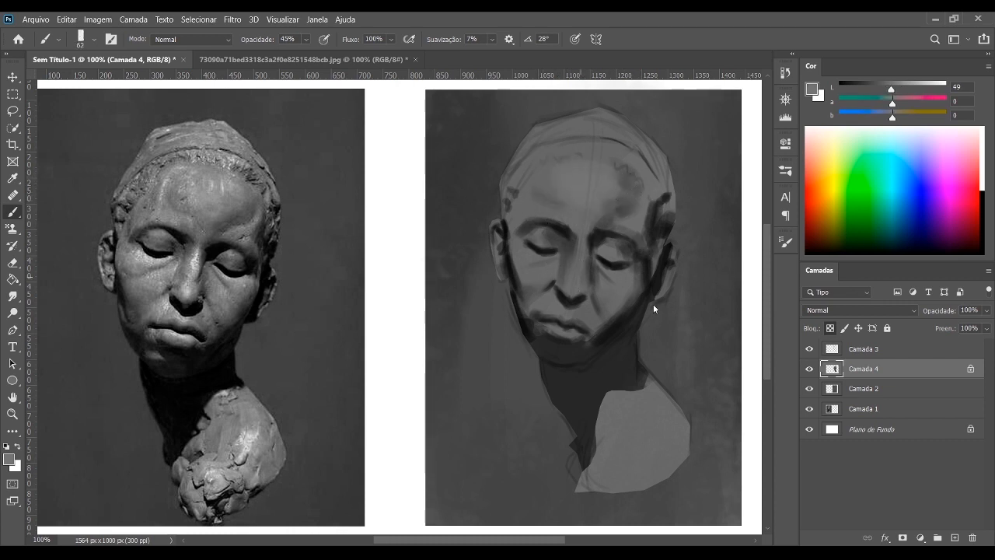
Darken the neck shadow beneath the chin with sampled lightness 6 at brush size 53
key(bracketleft)
key(bracketleft)
key(bracketleft)
key(bracketright)
key(bracketright)
alt+click(580, 389)
alt+click(625, 311)
drag(567, 379, 607, 350)
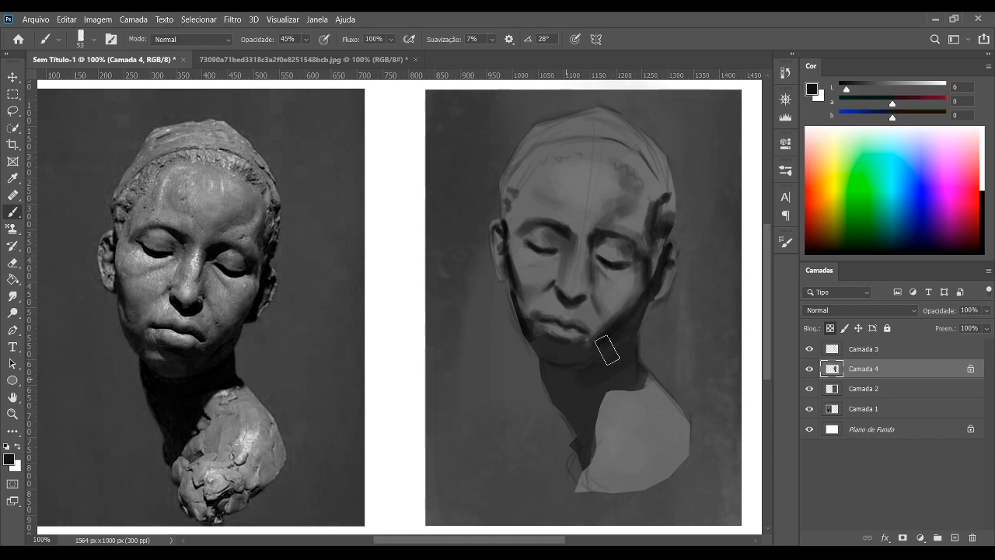
Refine the left-hand jaw edge and the chin's underside with sampled lightness 3 and 6 at brush size 25
alt+click(522, 334)
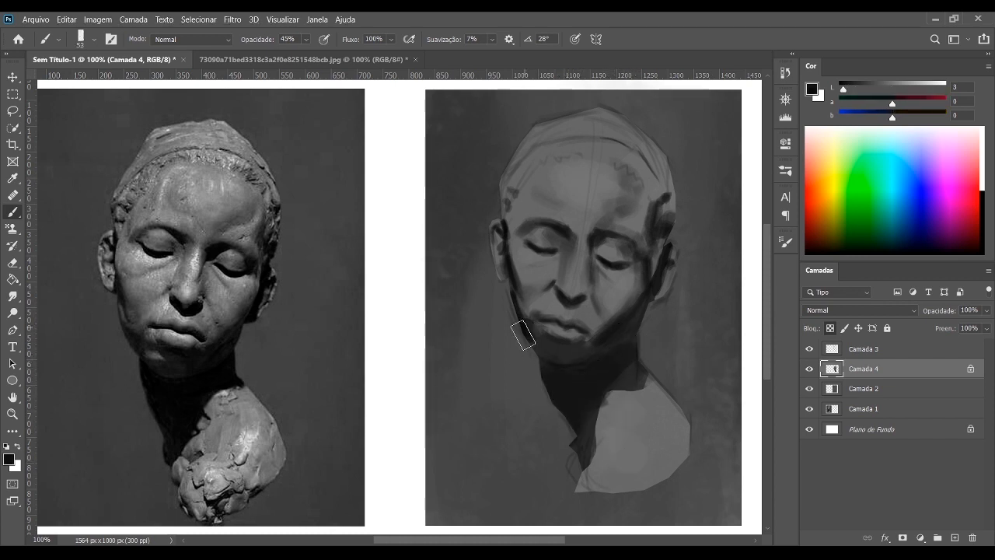
key(bracketleft)
key(bracketleft)
key(bracketleft)
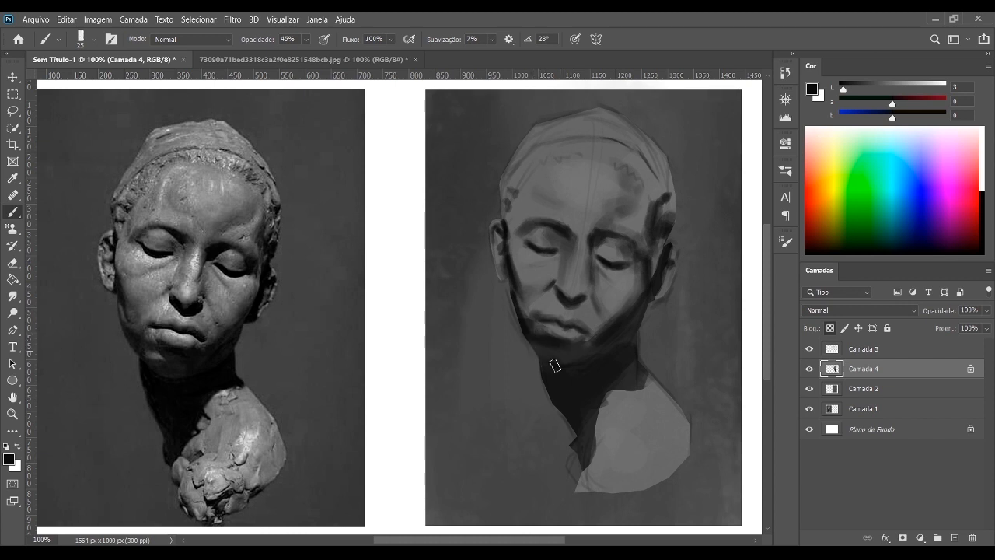
alt+click(552, 365)
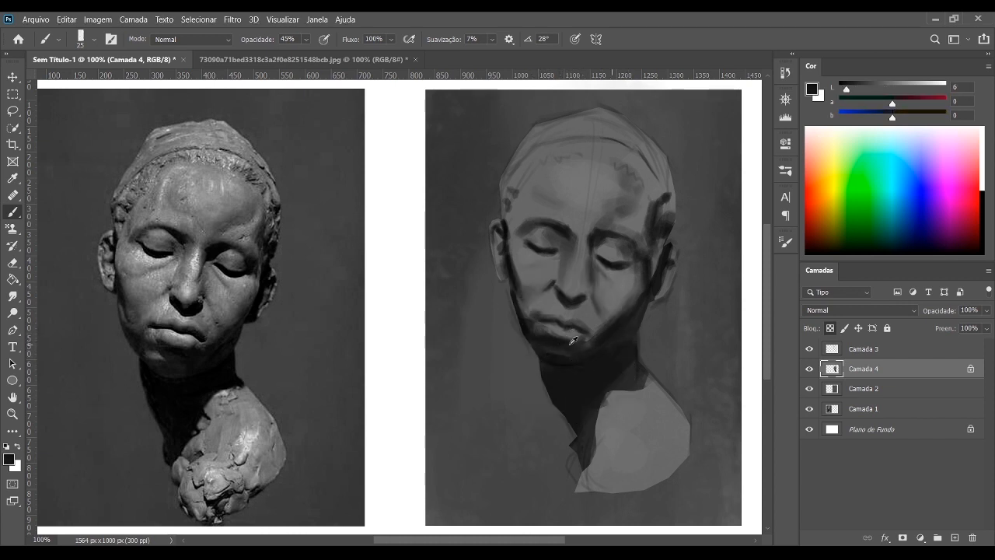
alt+click(573, 341)
alt+click(568, 354)
Sample lightness 45, lasso a small patch on the chin's left-hand side, and ready the brush at size 31
alt+click(559, 327)
key(l)
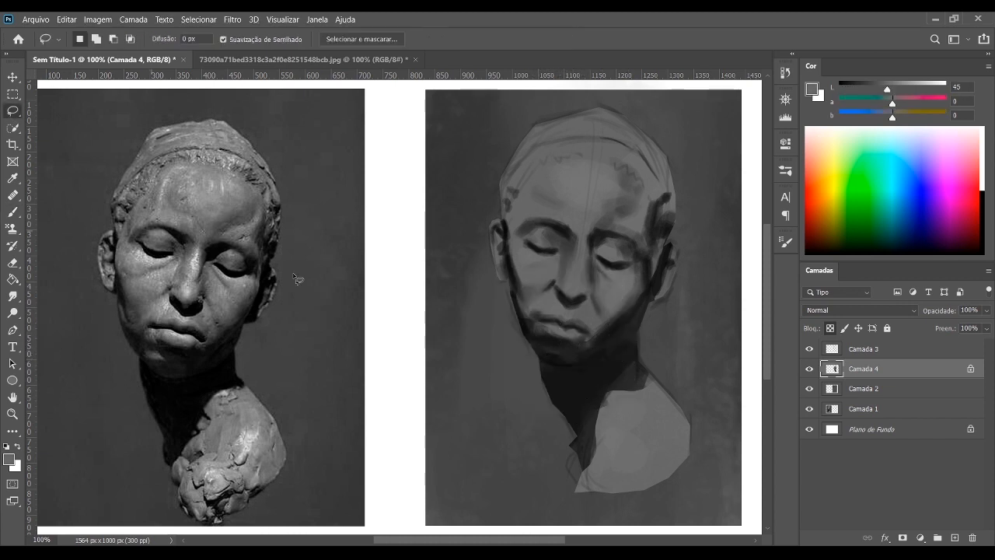
mouse_move(544, 350)
mouse_down()
mouse_move(558, 354)
mouse_move(535, 342)
mouse_up()
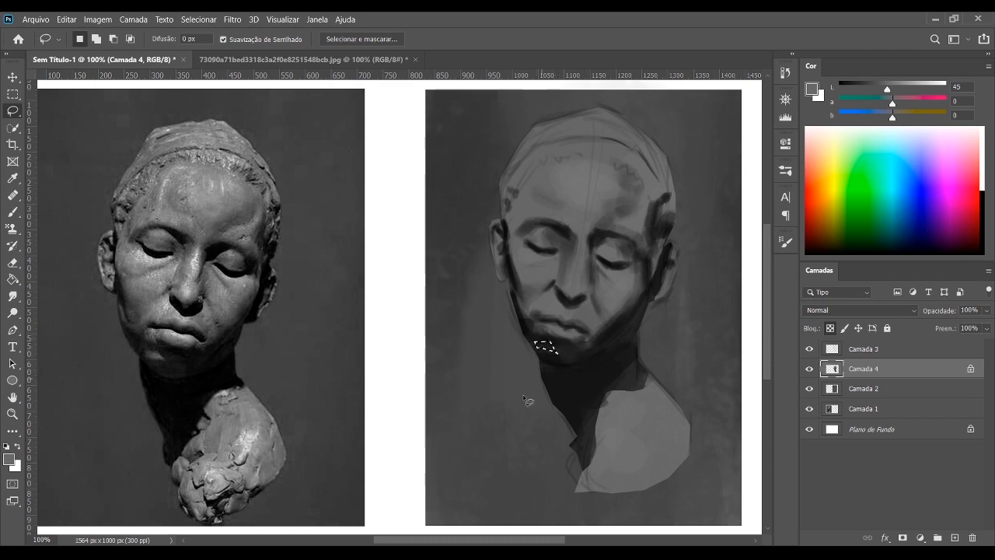
key(ctrl+d)
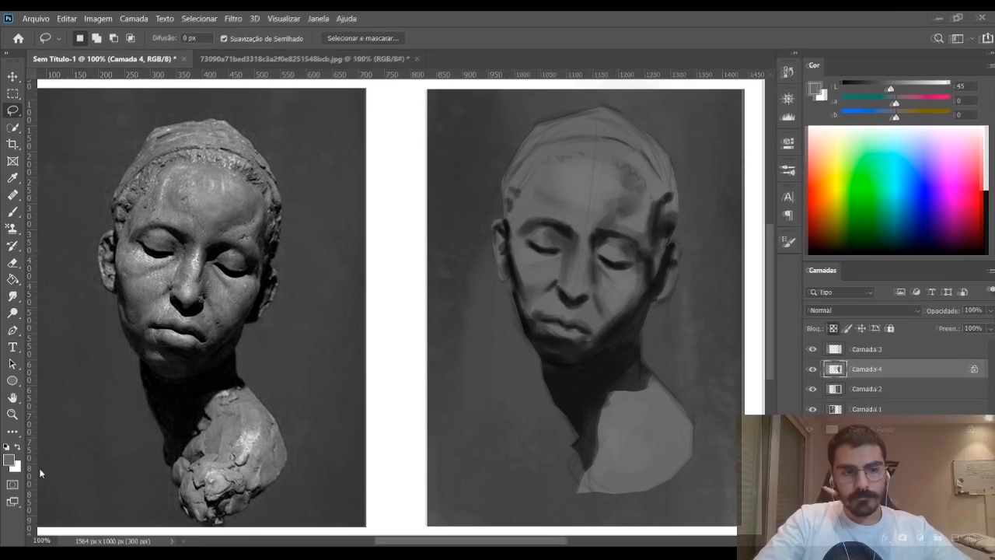
key(ctrl+shift+d)
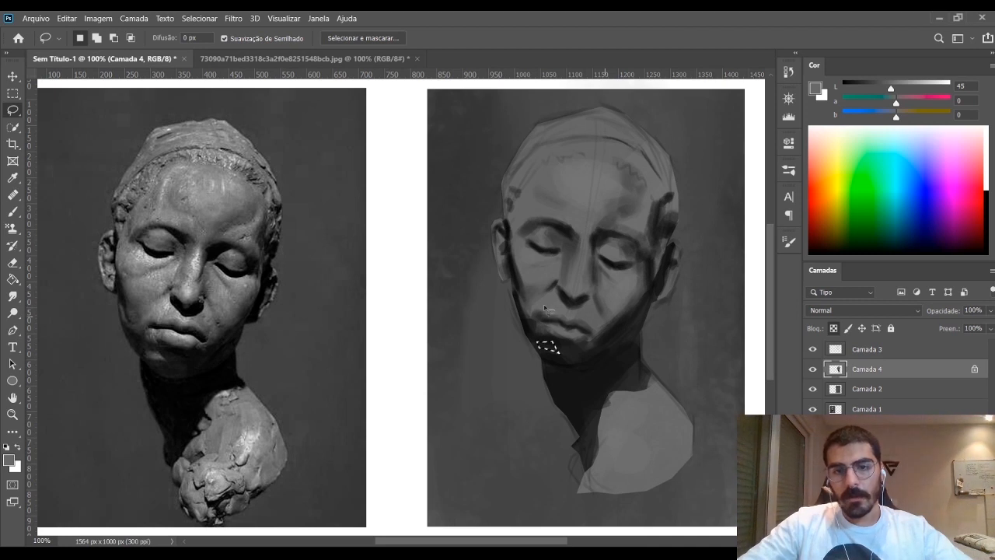
key(b)
key(bracketright)
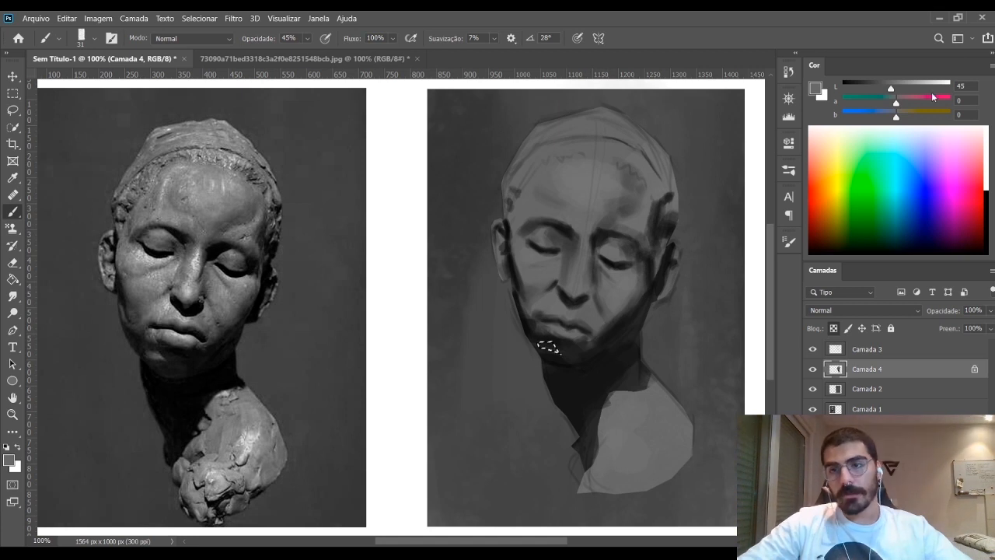
Paint the lassoed chin patch as a lighter plane with lightness 41 and clear the selection
alt+click(547, 347)
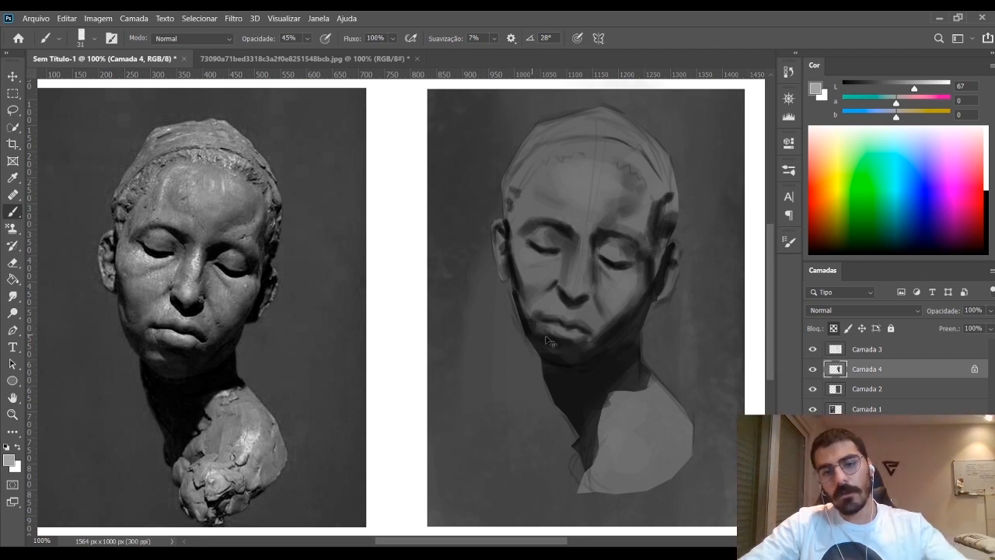
key(ctrl+d)
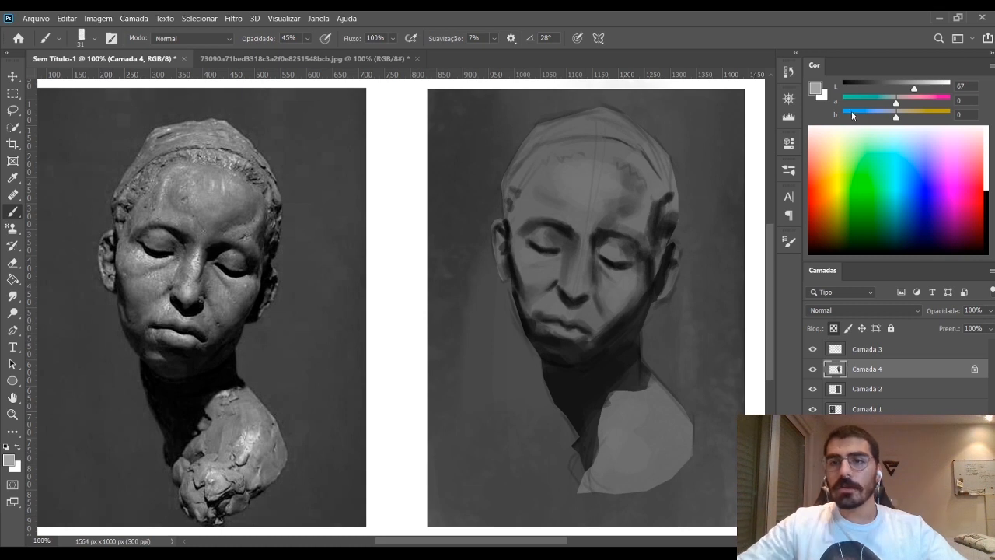
click(924, 89)
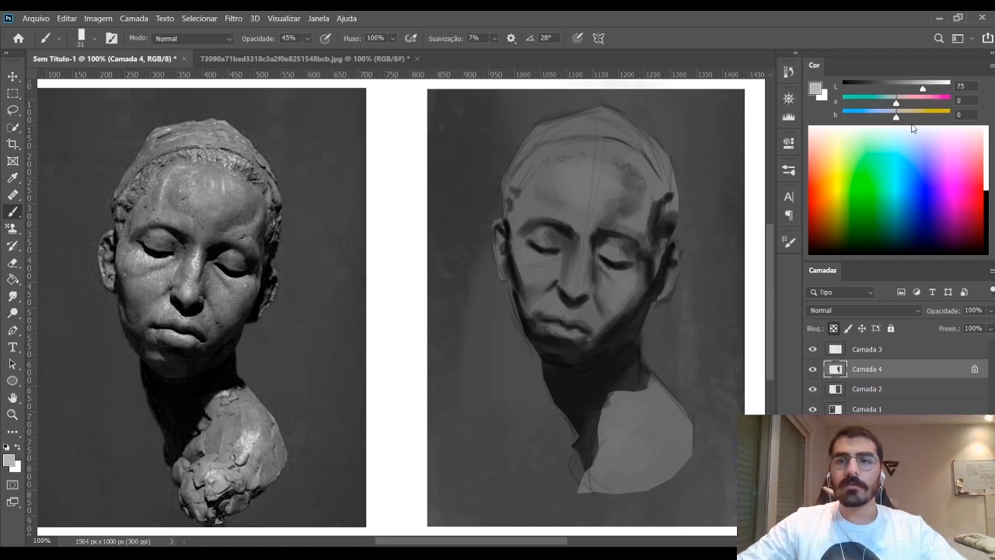
alt+click(591, 314)
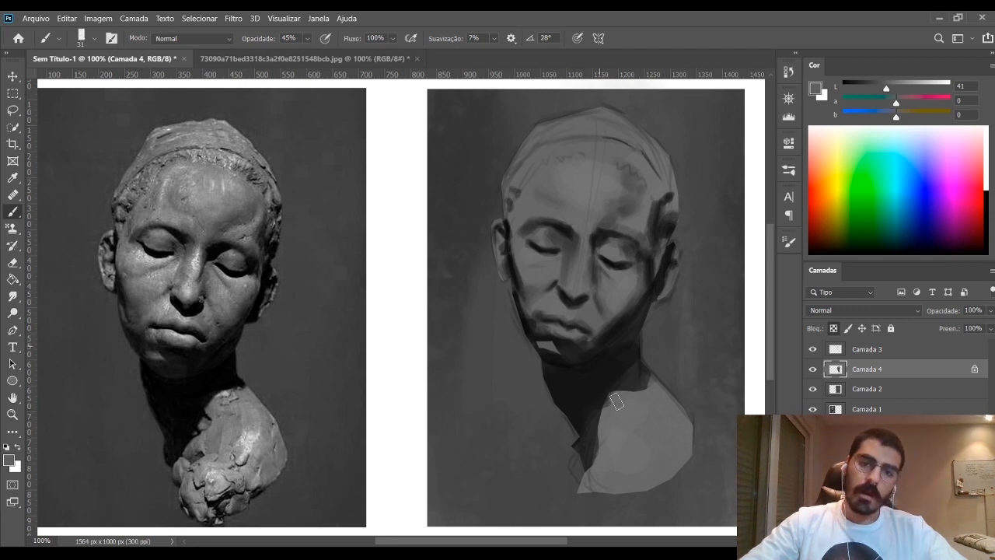
key(ctrl+z)
drag(530, 335, 562, 349)
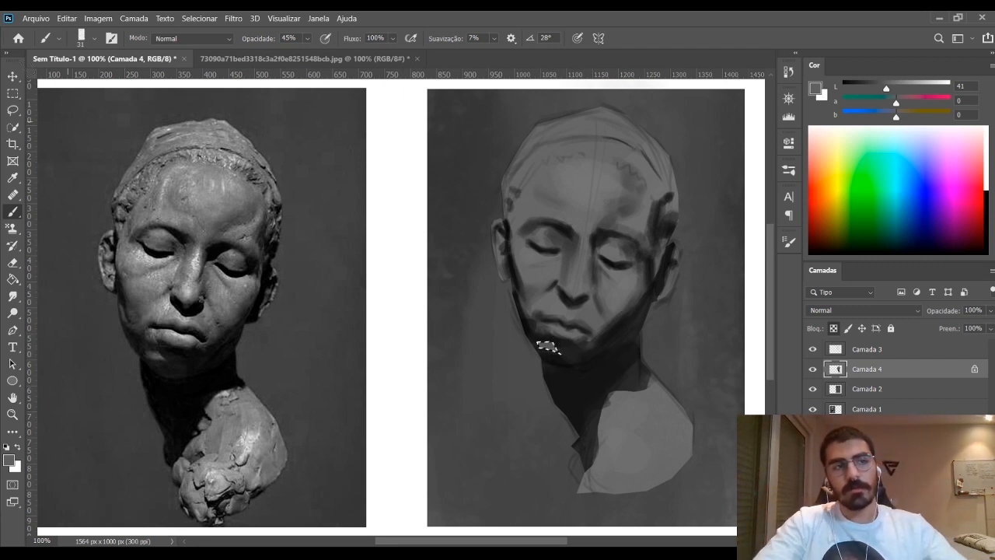
key(m)
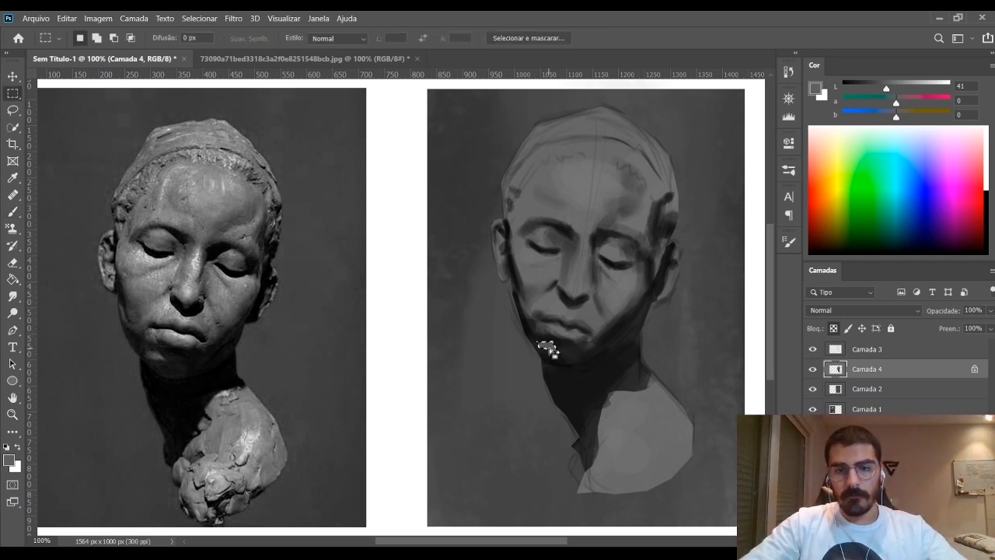
key(ctrl+d)
Blend the light chin patch into the surrounding jaw shadow with sampled lightness 5, 8, 27, 12 and 6 at brush size 13
key(b)
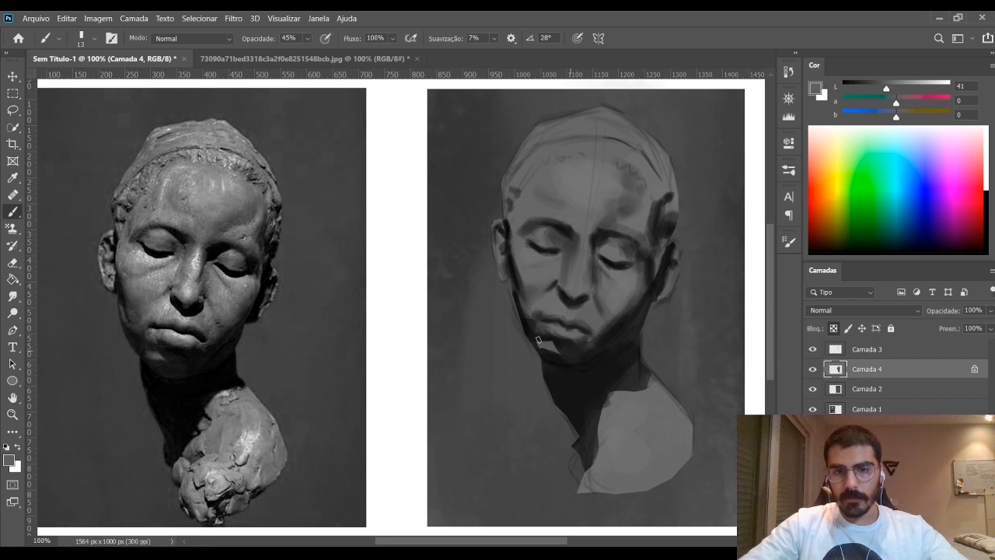
alt+click(556, 357)
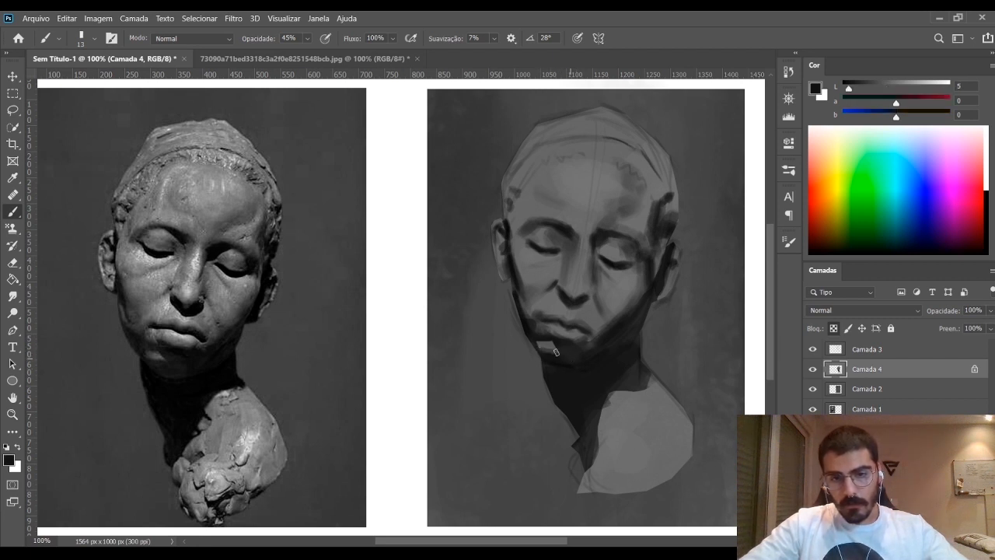
alt+click(548, 350)
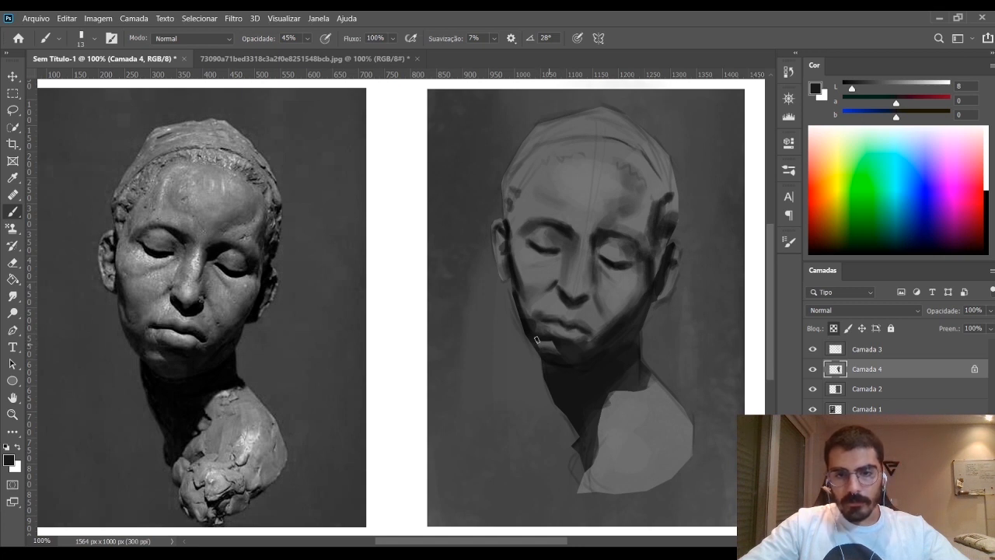
alt+click(536, 342)
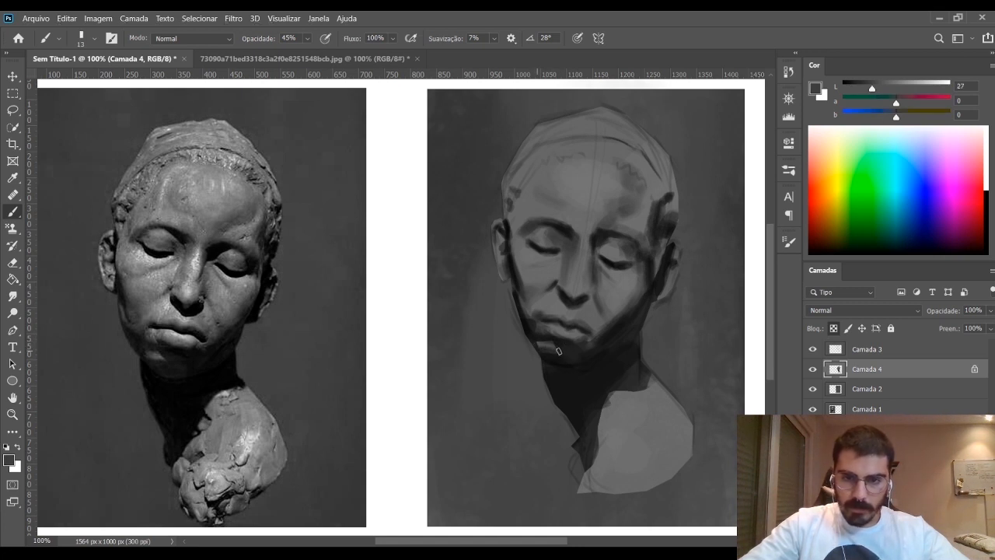
alt+click(559, 350)
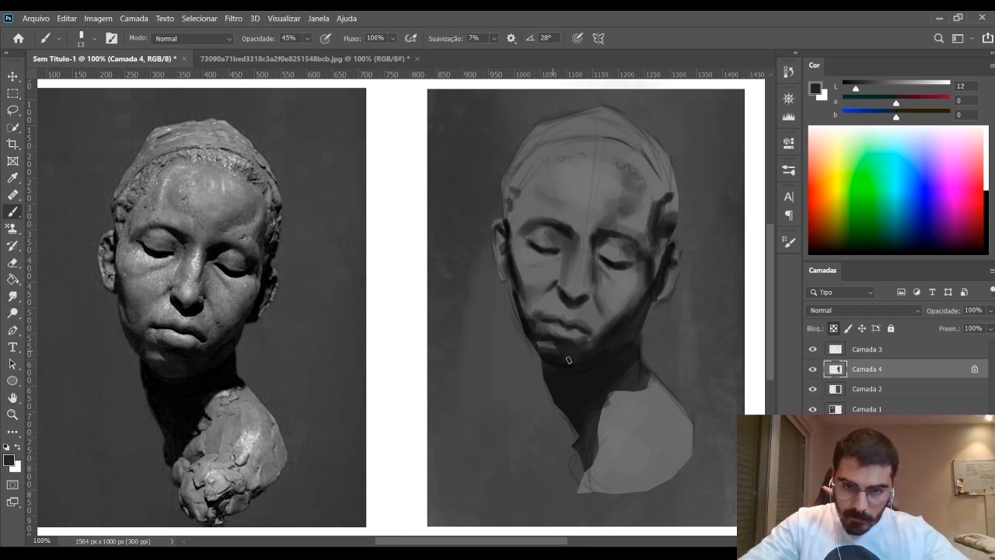
alt+click(533, 343)
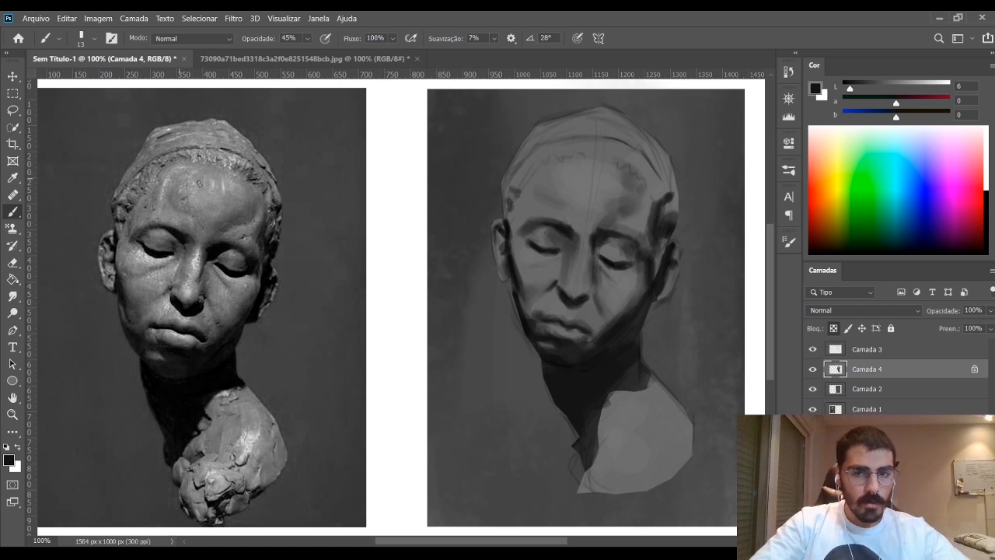
Toggle the visibility of layer Camada 4 to compare the shaded head with the underlying sketch
click(812, 369)
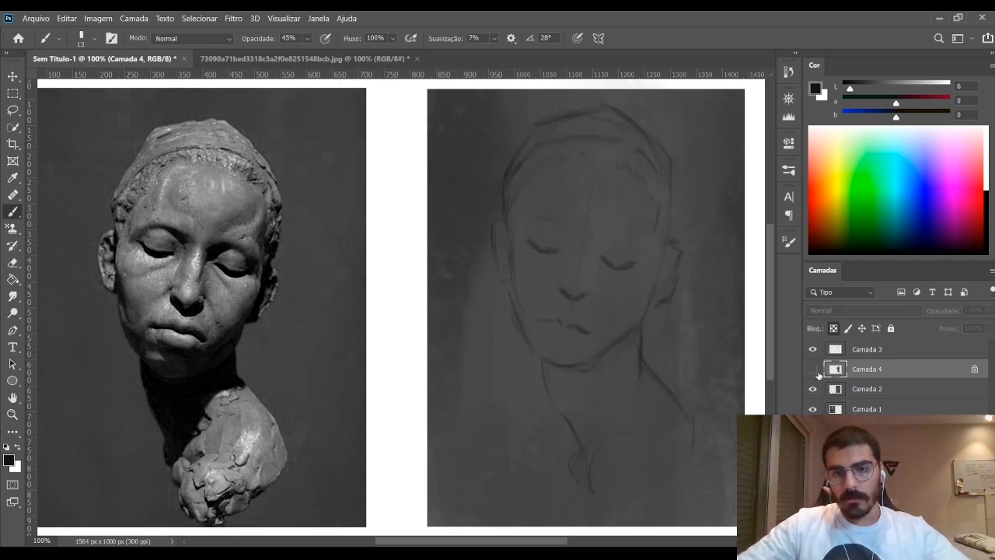
click(812, 369)
click(813, 369)
click(812, 369)
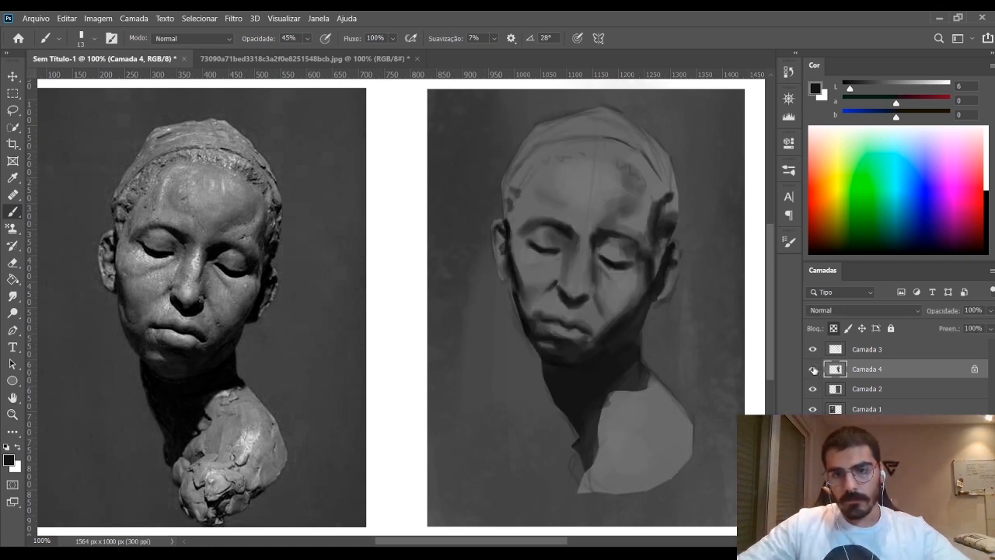
click(813, 369)
click(812, 369)
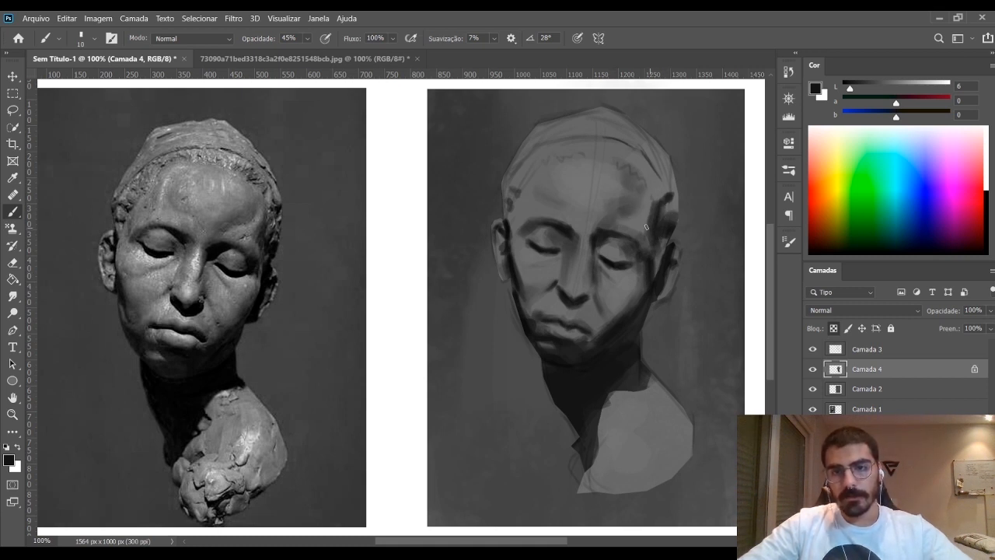
Lighten the right-hand side of the forehead with sampled lightness 48 at brush size 53
key(bracketright)
key(bracketright)
key(bracketright)
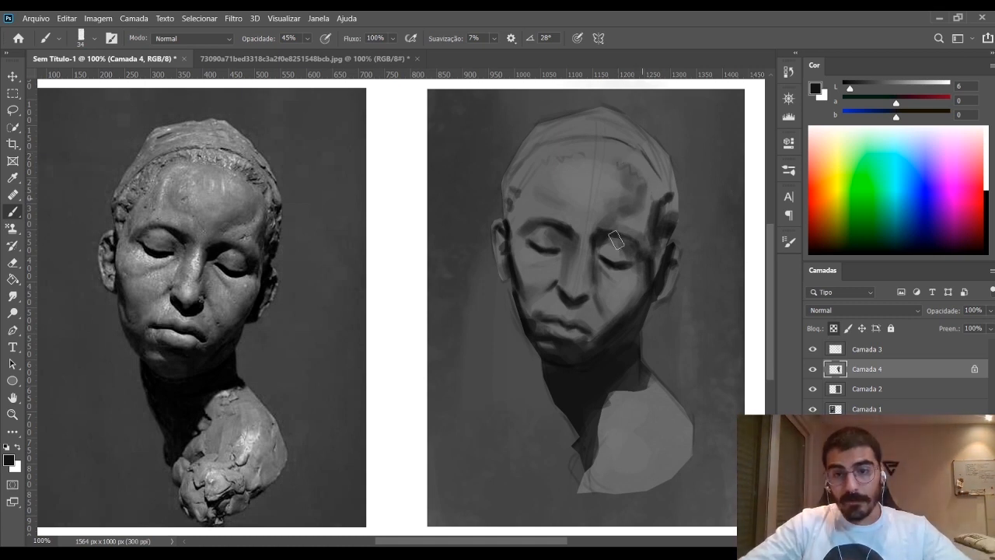
alt+click(602, 187)
key(bracketright)
key(bracketright)
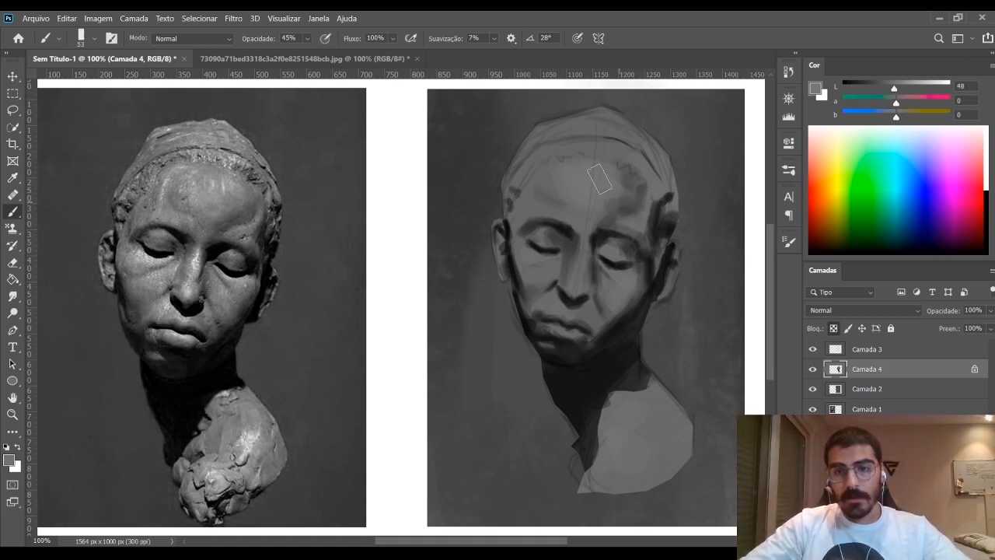
mouse_move(599, 179)
mouse_down()
mouse_move(615, 201)
mouse_move(622, 187)
mouse_move(578, 191)
mouse_move(593, 203)
mouse_move(638, 186)
mouse_up()
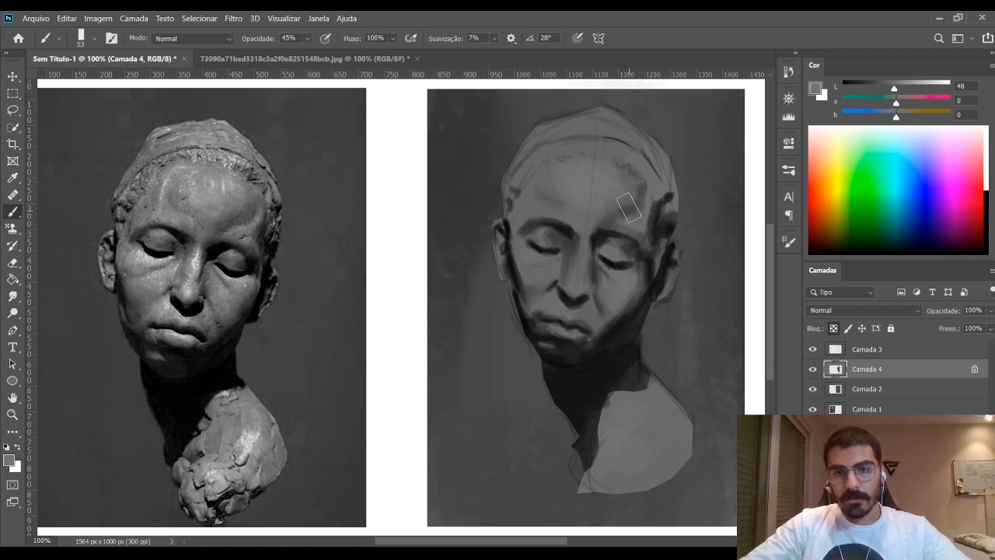
Blend the forehead shadow above the right-hand eyebrow with sampled lightness 29, 46 and 28
alt+click(628, 204)
alt+click(629, 194)
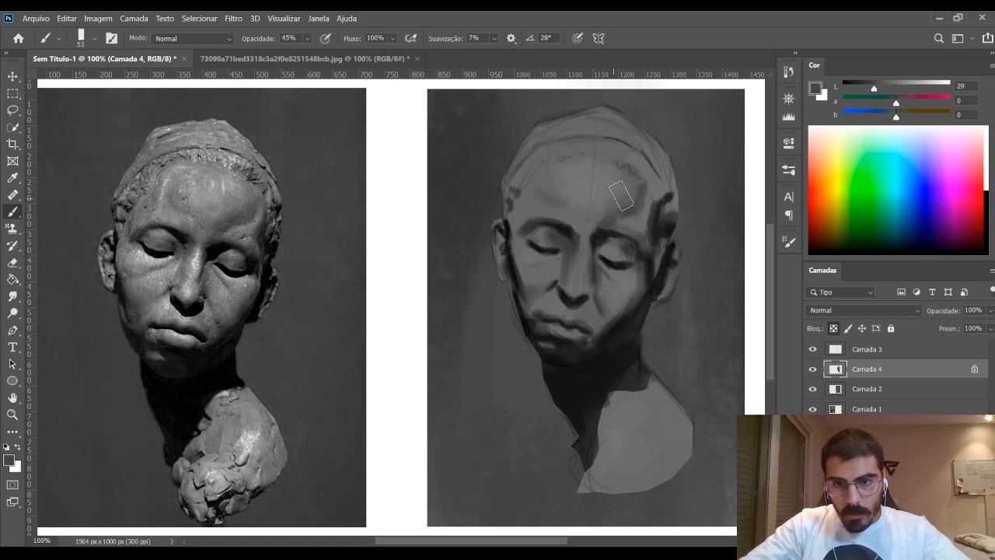
alt+click(631, 203)
alt+click(642, 202)
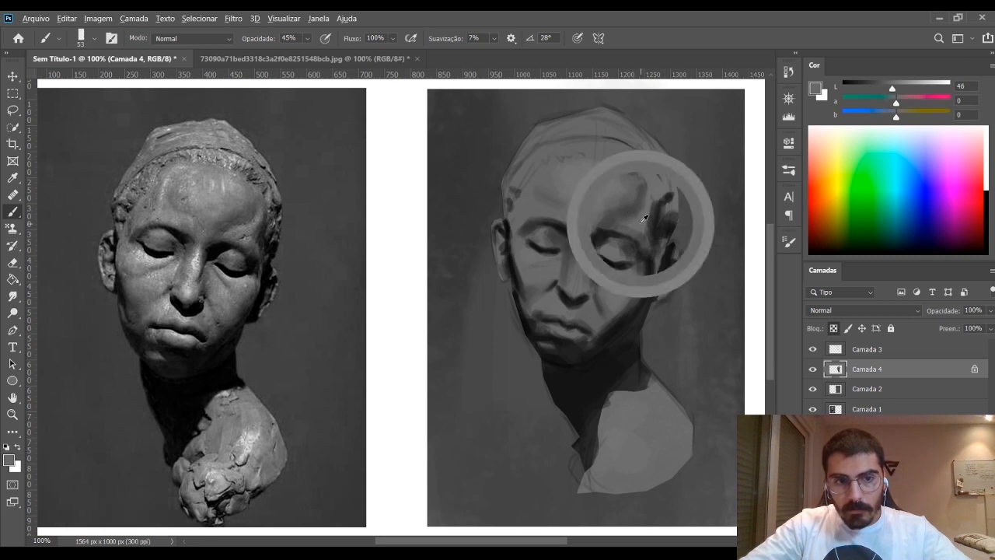
alt+click(628, 206)
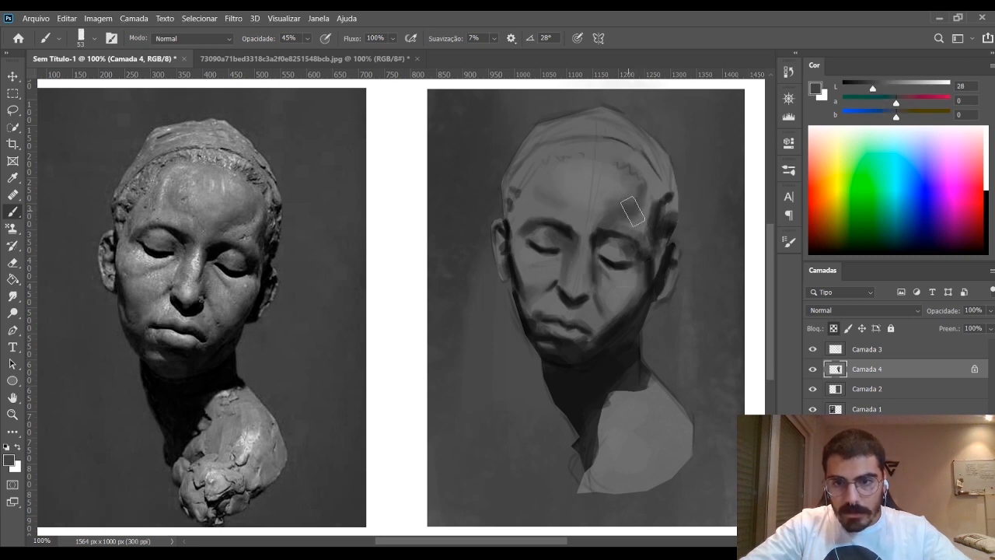
alt+click(636, 201)
alt+click(634, 206)
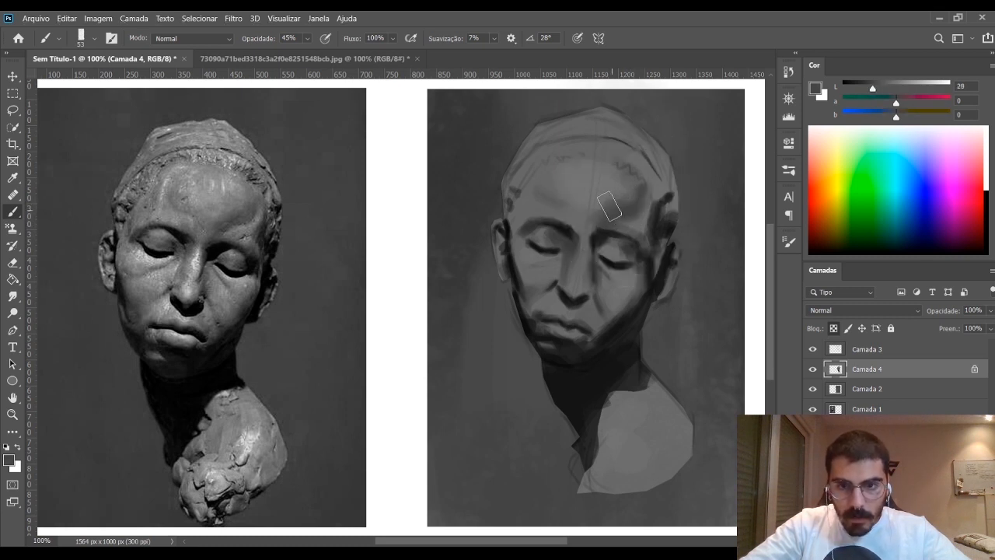
Soften the forehead shadow's inner edge with sampled lightness 45, 30 and 29, and switch to the round-ended brush at size 77, angle 0°
alt+click(617, 194)
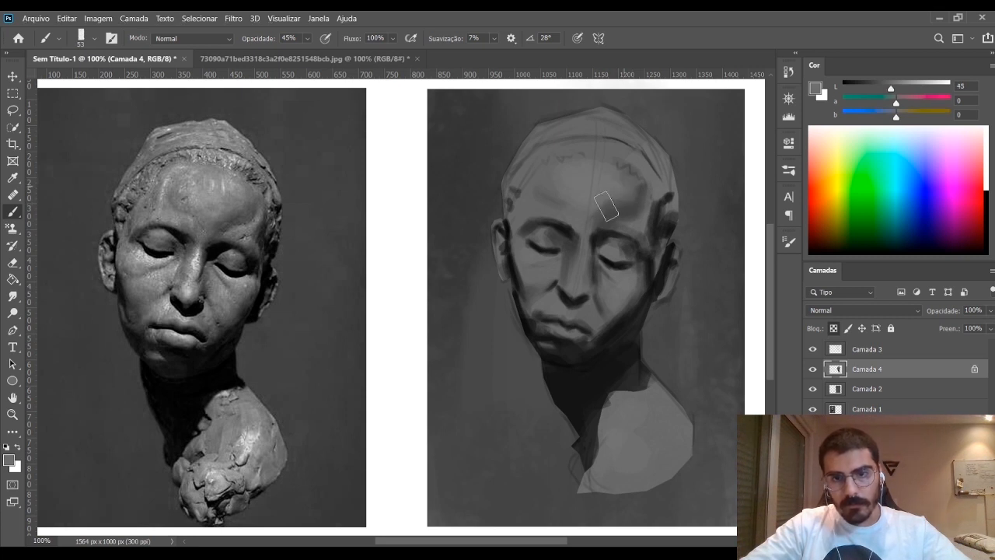
alt+click(613, 195)
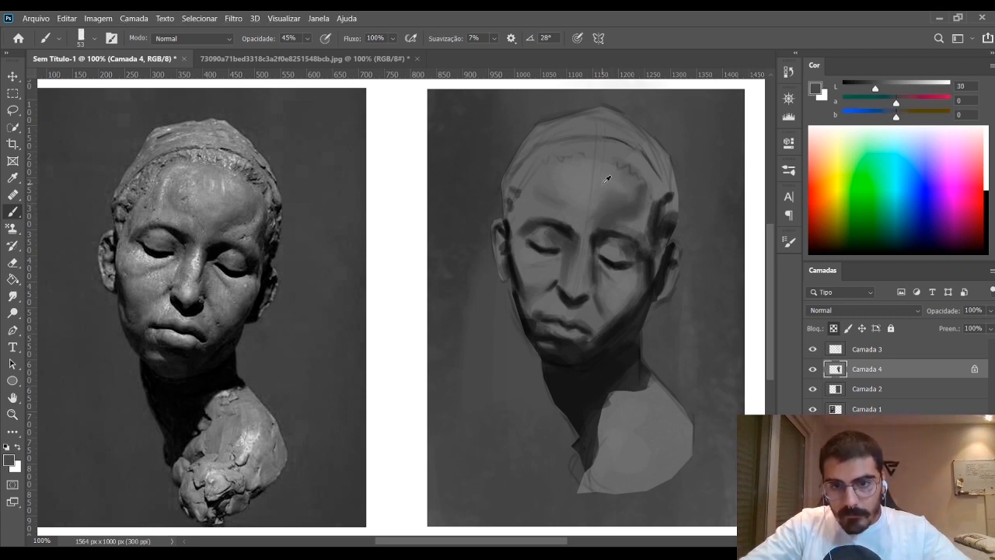
alt+click(610, 201)
alt+click(624, 204)
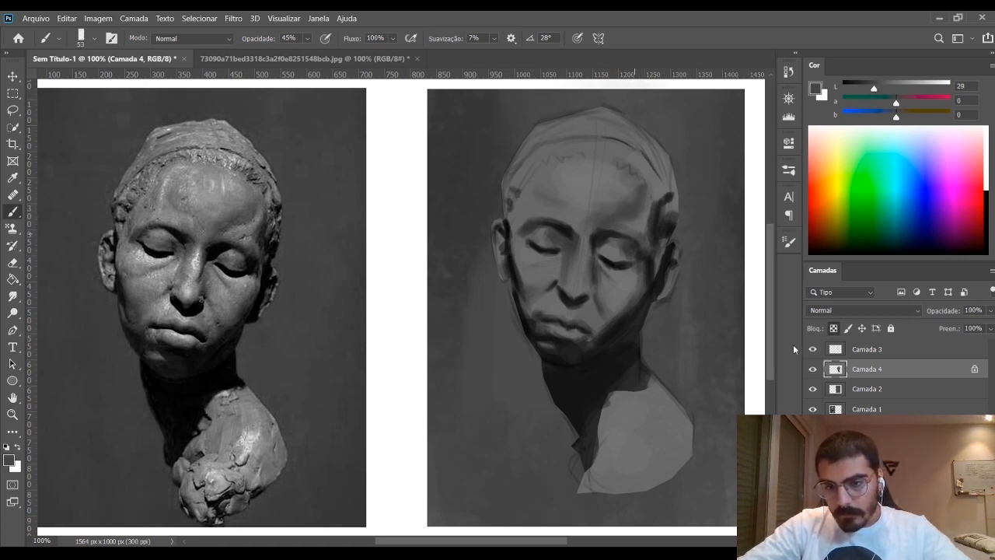
click(738, 405)
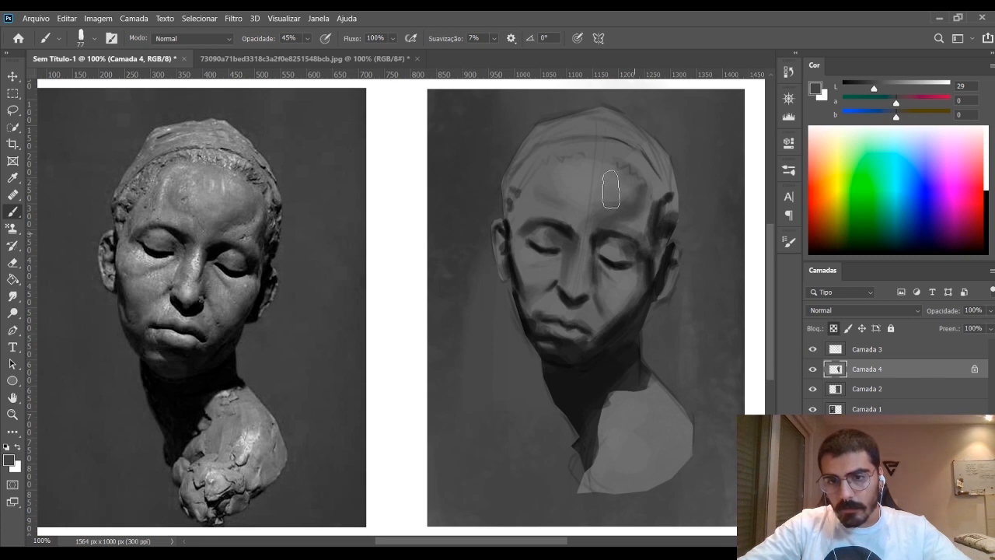
Darken the crease of the right-hand closed eye with sampled lightness 13 at brush size 19
key(bracketleft)
key(bracketleft)
key(bracketleft)
key(bracketleft)
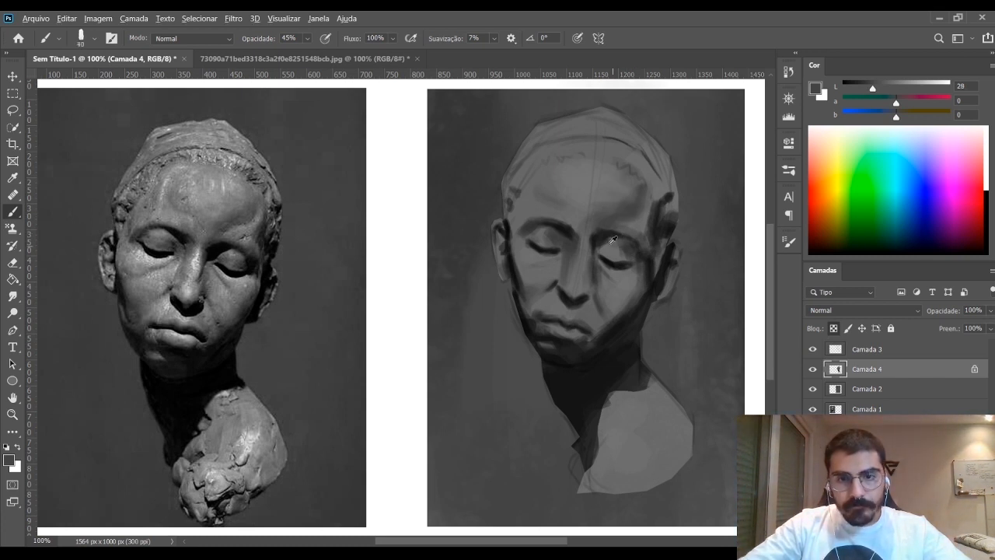
alt+click(622, 249)
key(bracketleft)
key(bracketleft)
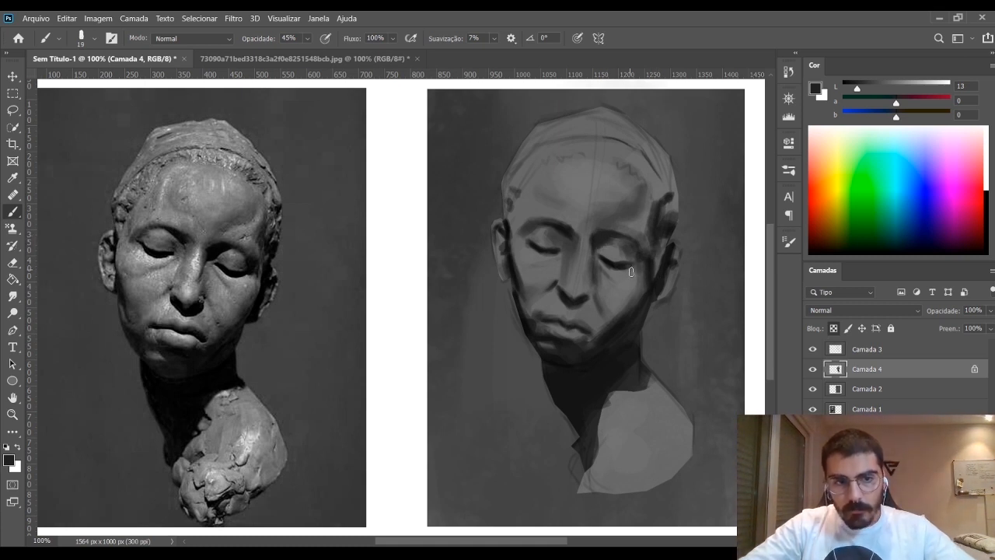
Refine the right-hand eyelid and its inner socket shadow with sampled lightness 12, 47 and 0 at brush size 19
alt+click(616, 242)
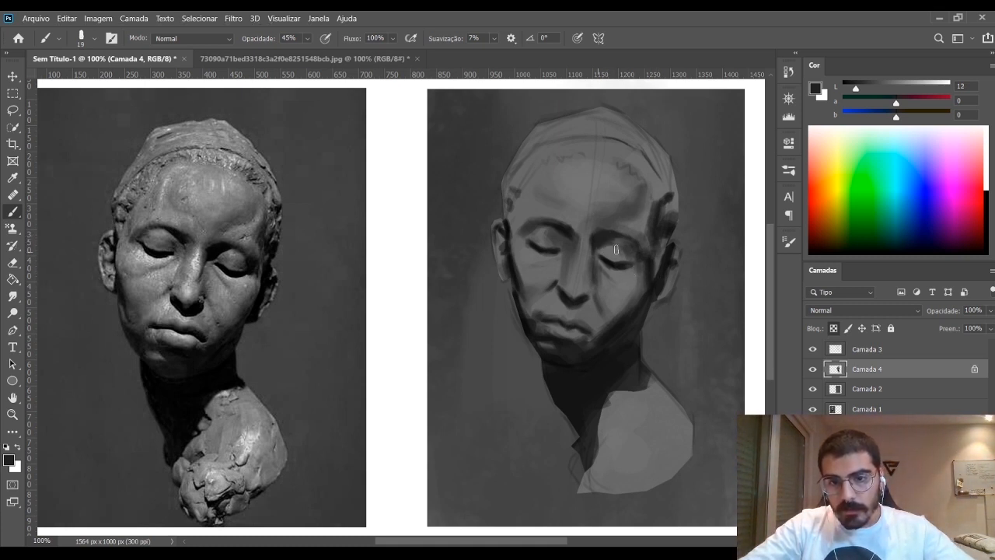
alt+click(605, 244)
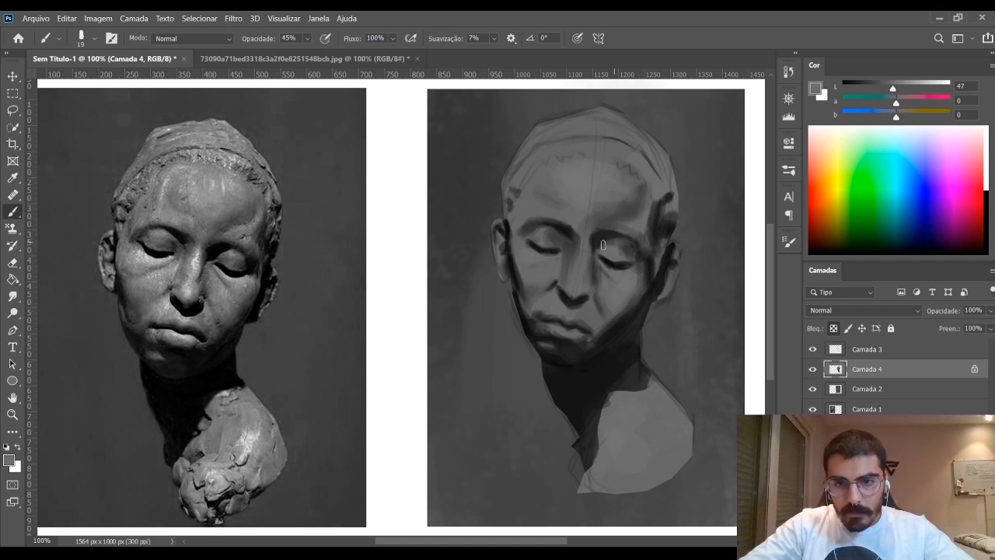
alt+click(595, 241)
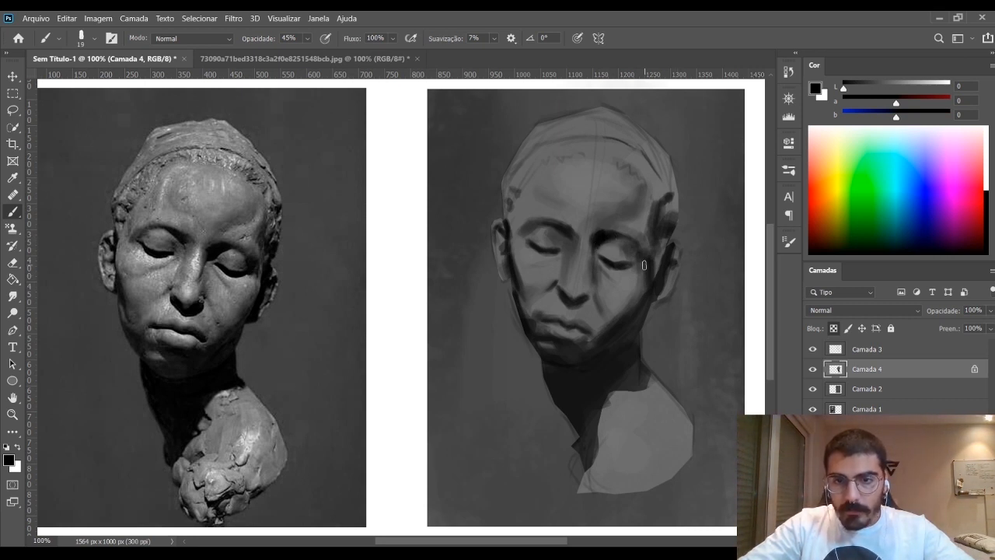
Deepen the left-hand eye's inner brow shadow and soften its upper lid with lightness 0, 44, 3 and 42 at brush sizes 11 and 29
key(bracketleft)
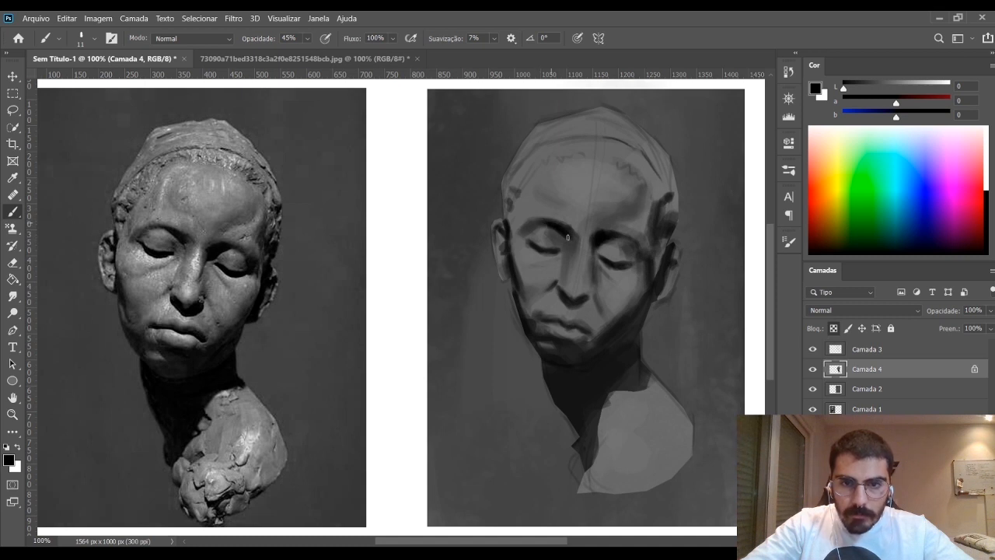
alt+click(541, 233)
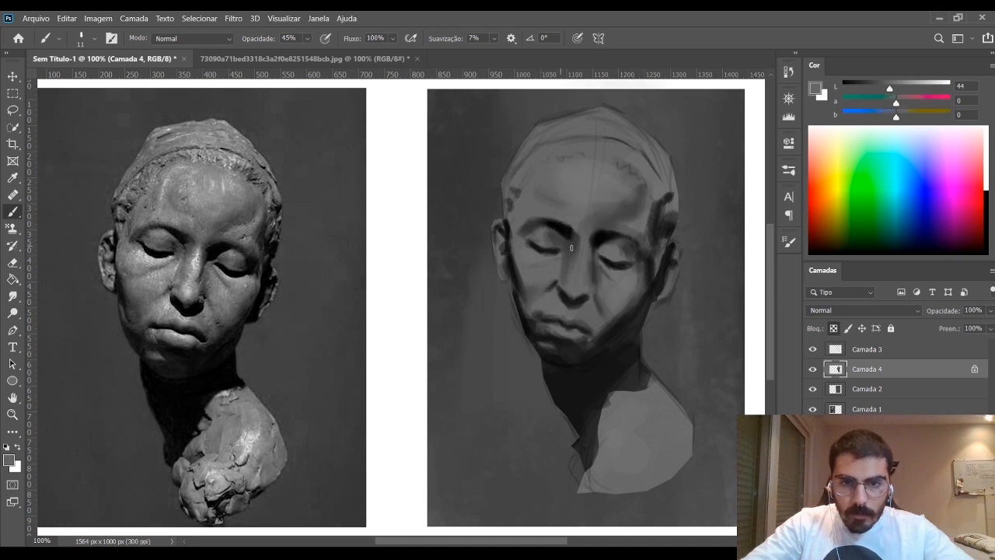
key(bracketright)
key(bracketright)
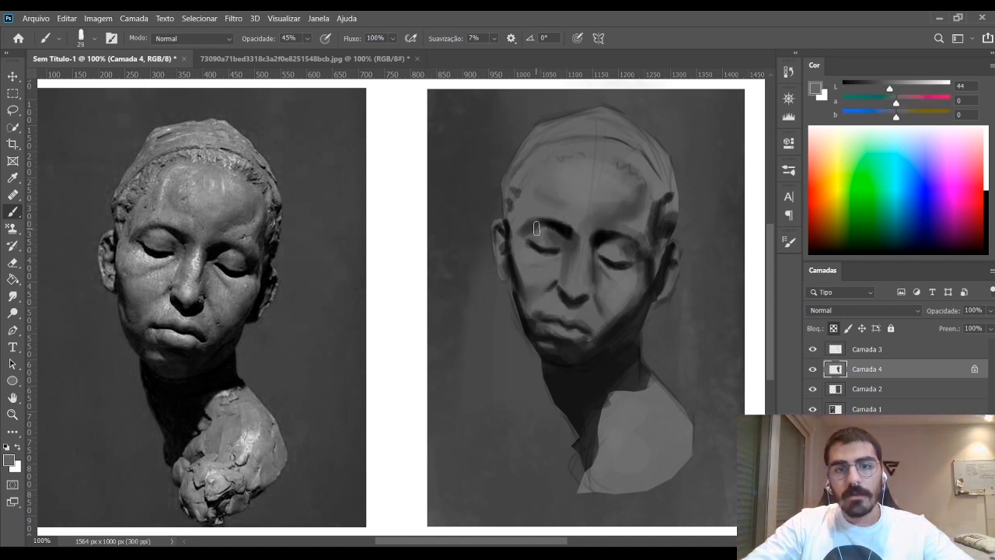
alt+click(569, 226)
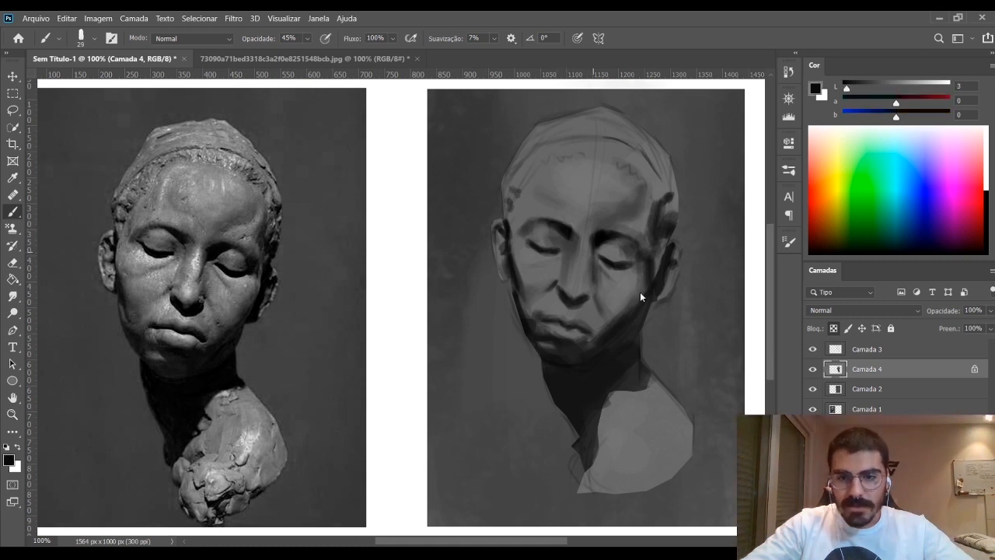
alt+click(547, 227)
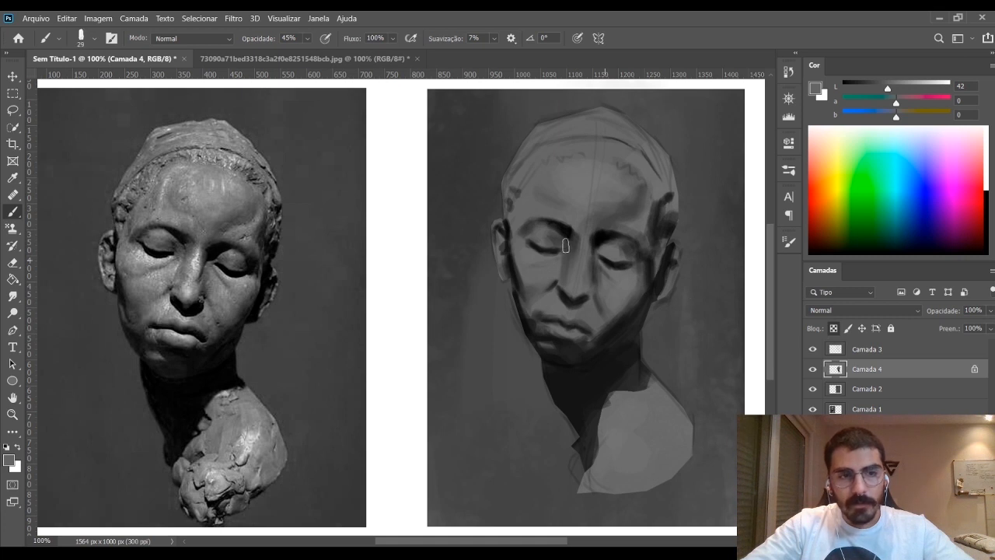
Blend the inner corner of the left-hand eye with sampled lightness 30 at brush size 17
key(bracketleft)
key(bracketleft)
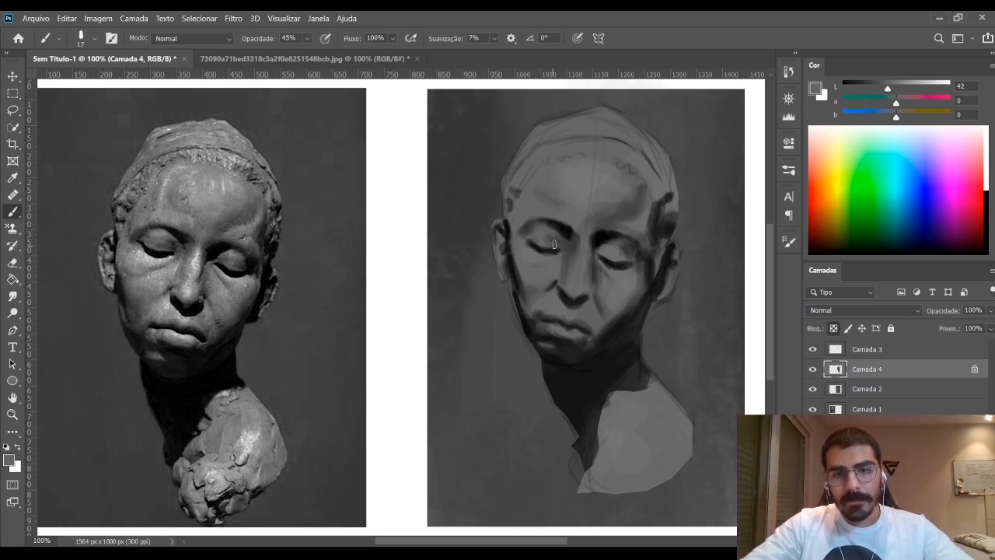
alt+click(556, 242)
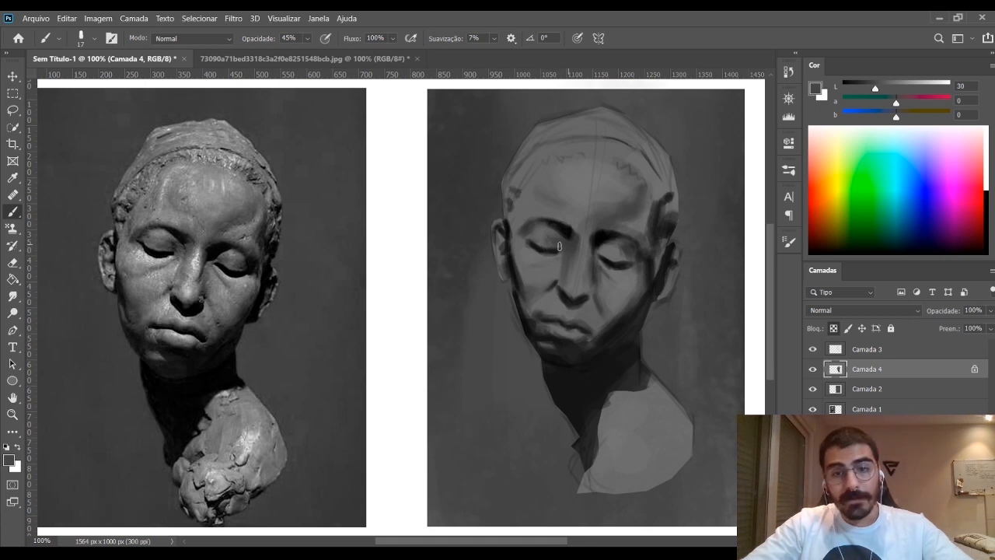
Rework the right-hand eye's shading at brush size 32, sampling lightness 23 and adjusting the foreground lightness to 65 and 10
key(bracketright)
key(bracketright)
key(bracketright)
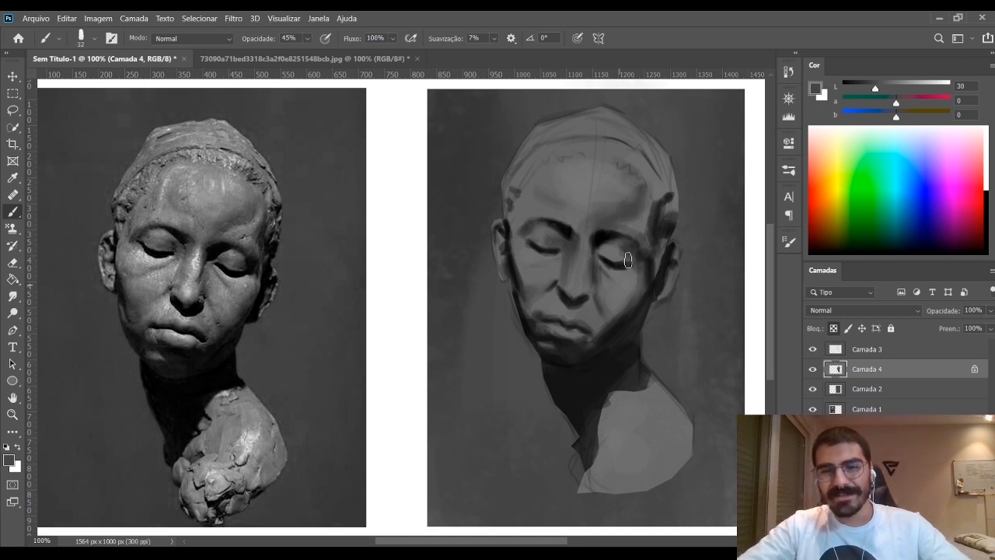
alt+click(603, 245)
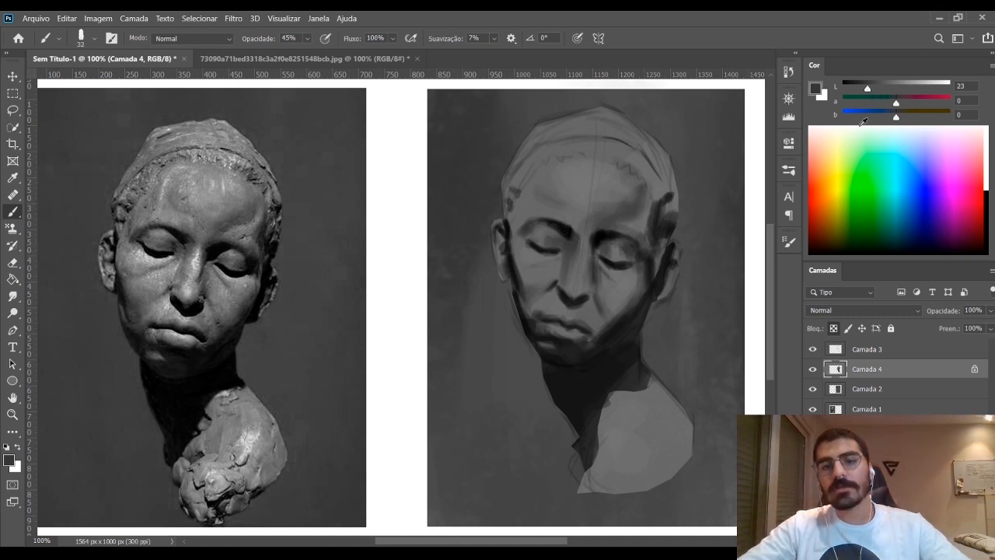
key(d)
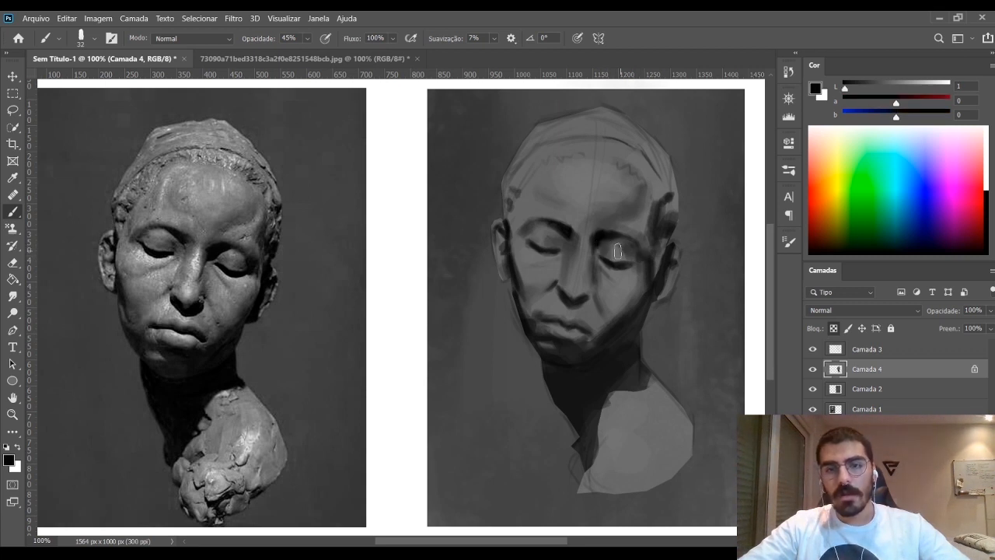
click(911, 82)
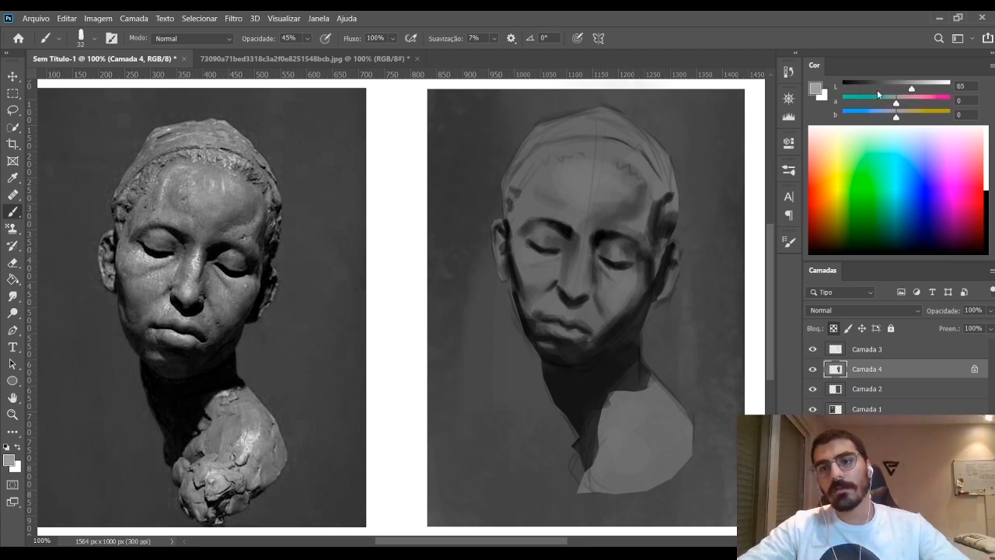
drag(878, 89, 853, 100)
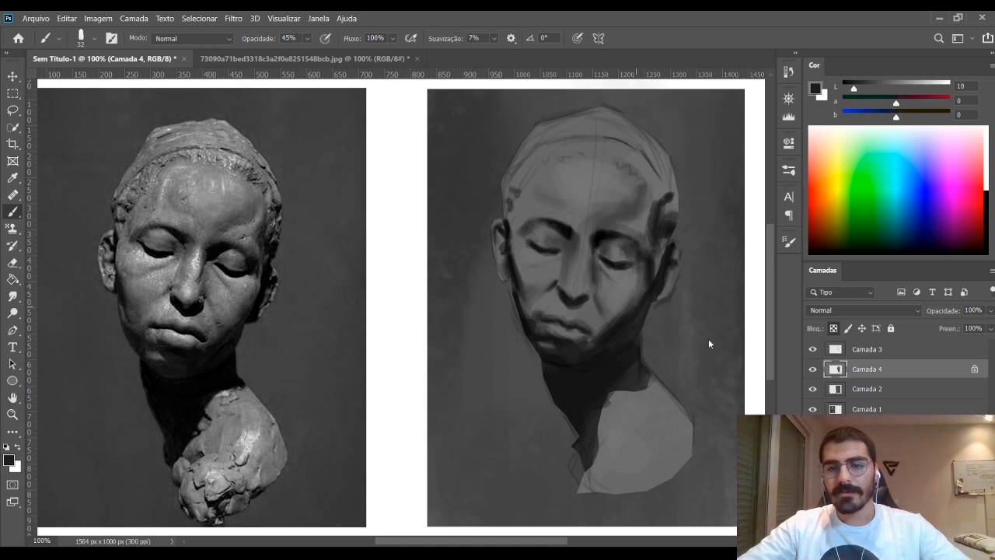
Smooth the right-hand cheek beside the nose and mouth with sampled lightness 38 and 28 at brush sizes 22 and 44
alt+click(620, 315)
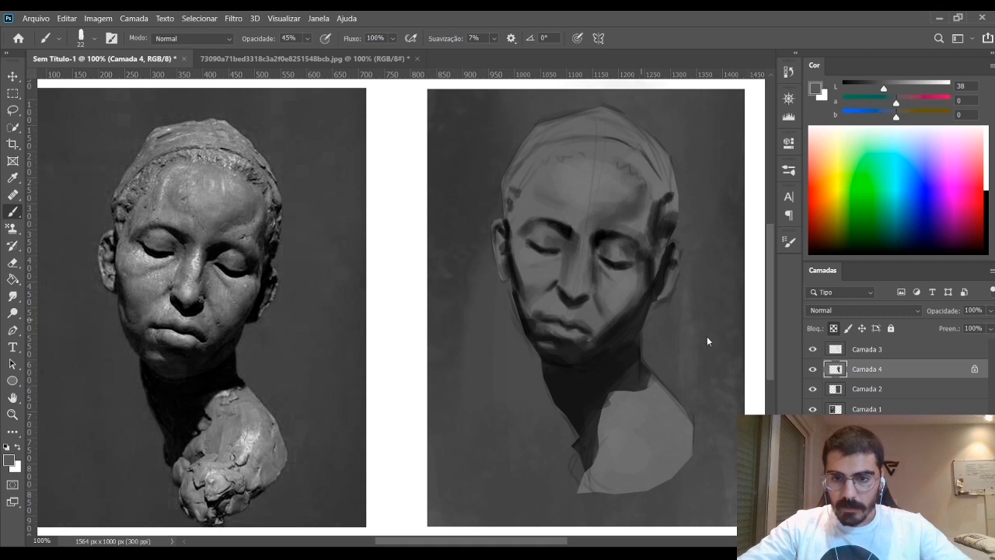
key(bracketright)
key(bracketright)
key(bracketright)
alt+click(598, 304)
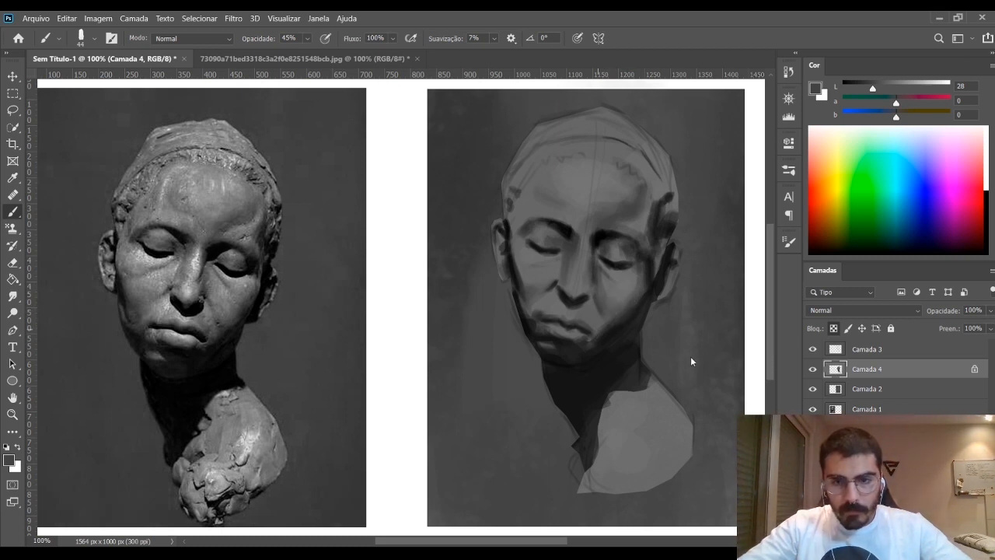
Darken the shadow under the nose and around its right-hand nostril with sampled lightness 9 and 7 at brush sizes 22 and 17
key(bracketleft)
key(bracketleft)
key(bracketleft)
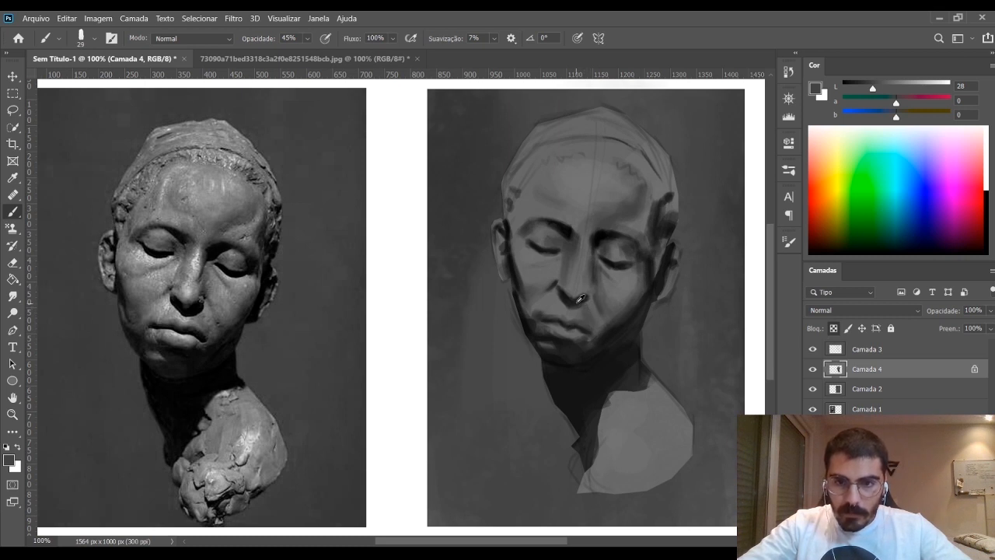
alt+click(578, 302)
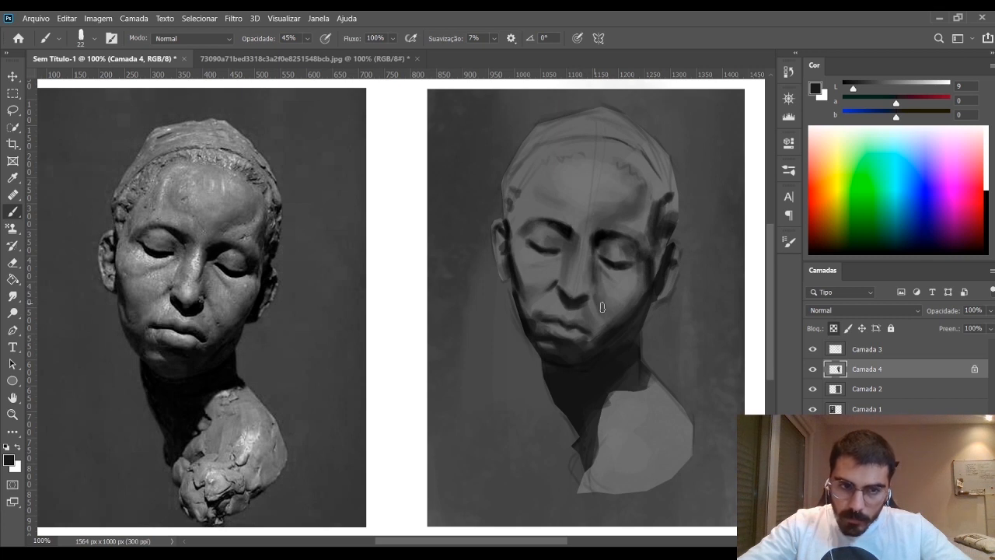
key(bracketleft)
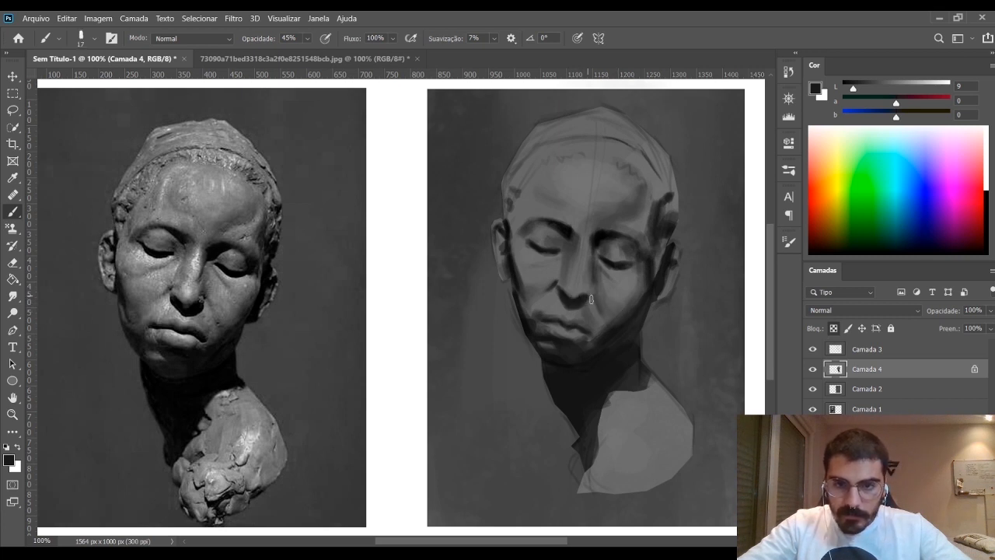
alt+click(584, 294)
drag(585, 294, 585, 296)
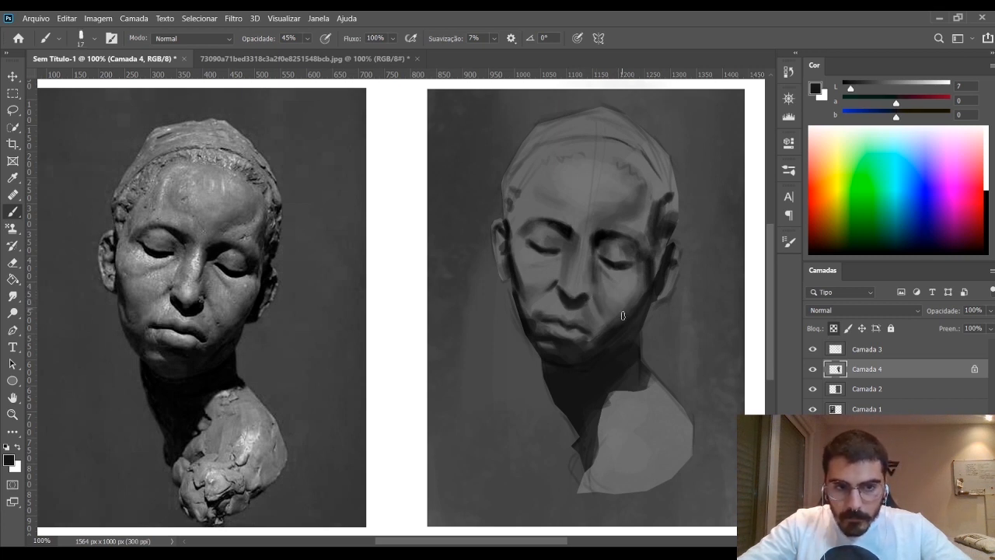
Define the nose's right-hand side plane with lightness 7 at brush size 16
key(bracketleft)
key(bracketleft)
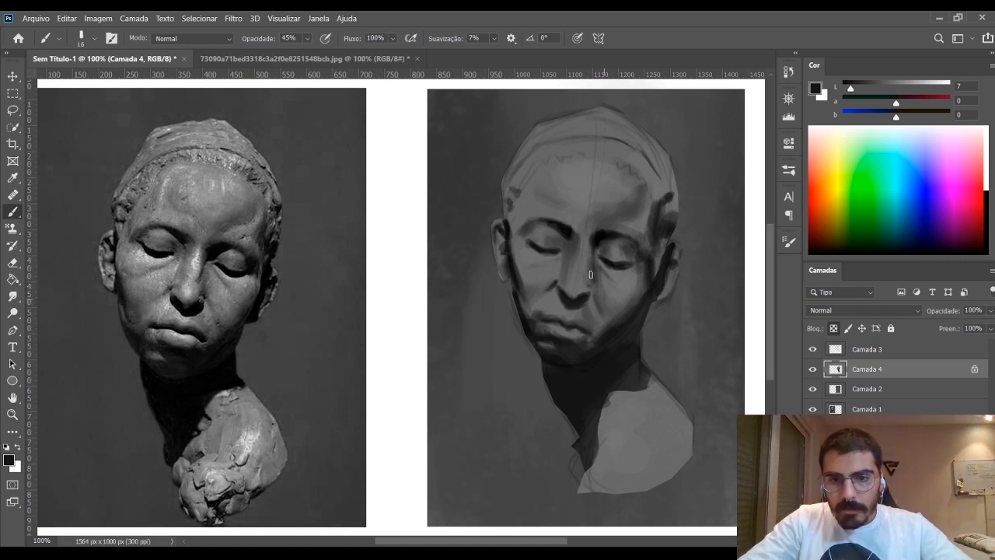
key(bracketright)
key(bracketright)
key(bracketright)
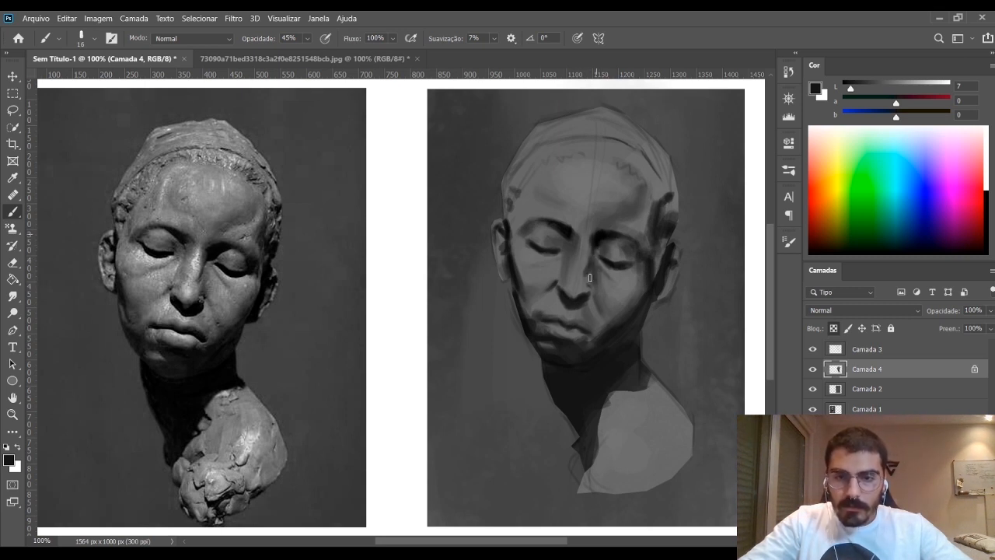
Compare the overall values of the painted head with the reference statue at several reduced view sizes
key(ctrl+minus)
key(ctrl+minus)
key(ctrl+minus)
key(ctrl+minus)
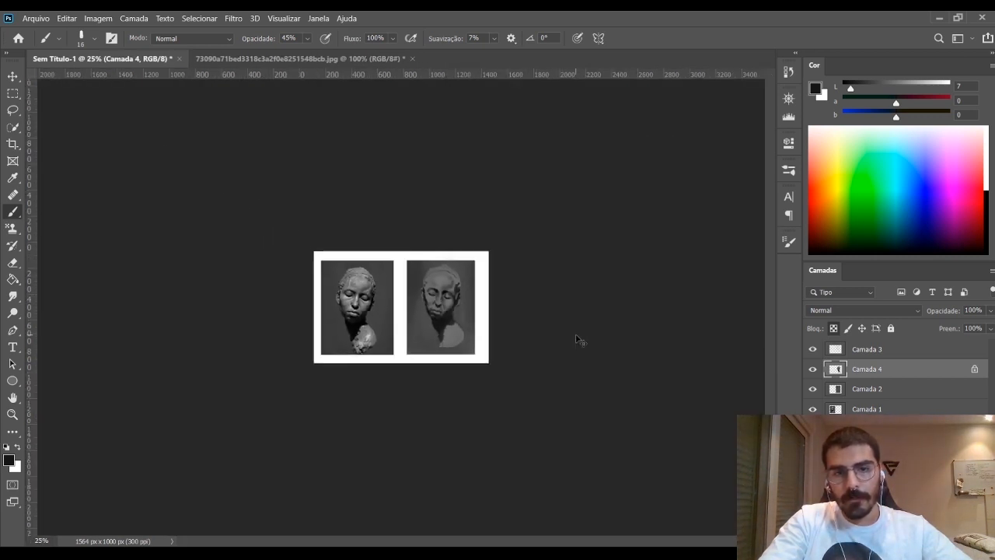
key(ctrl+plus)
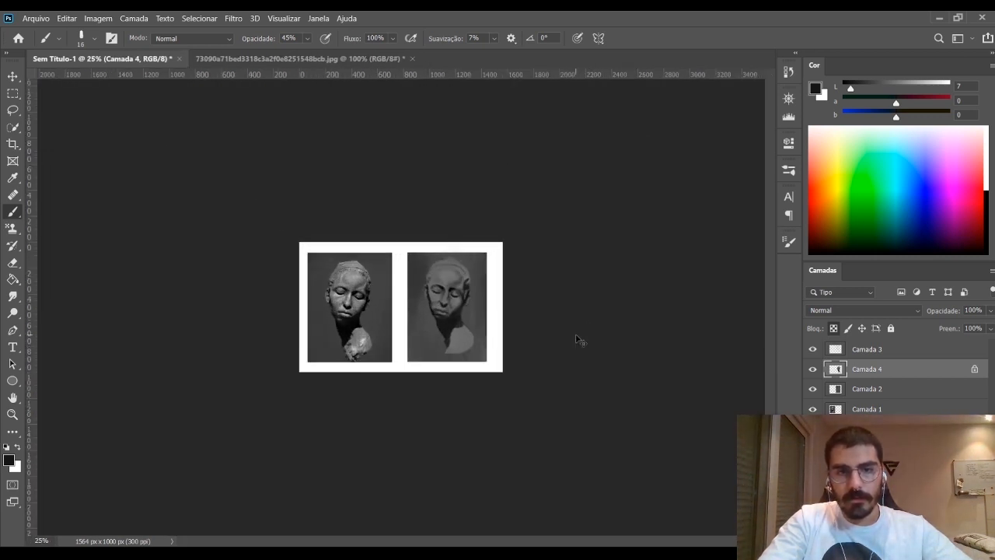
key(ctrl+plus)
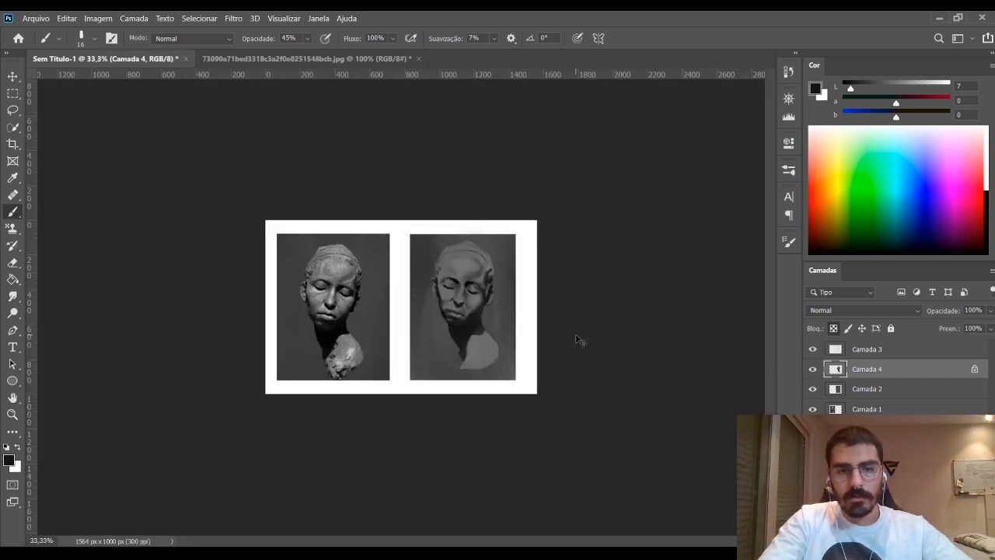
key(ctrl+minus)
key(ctrl+minus)
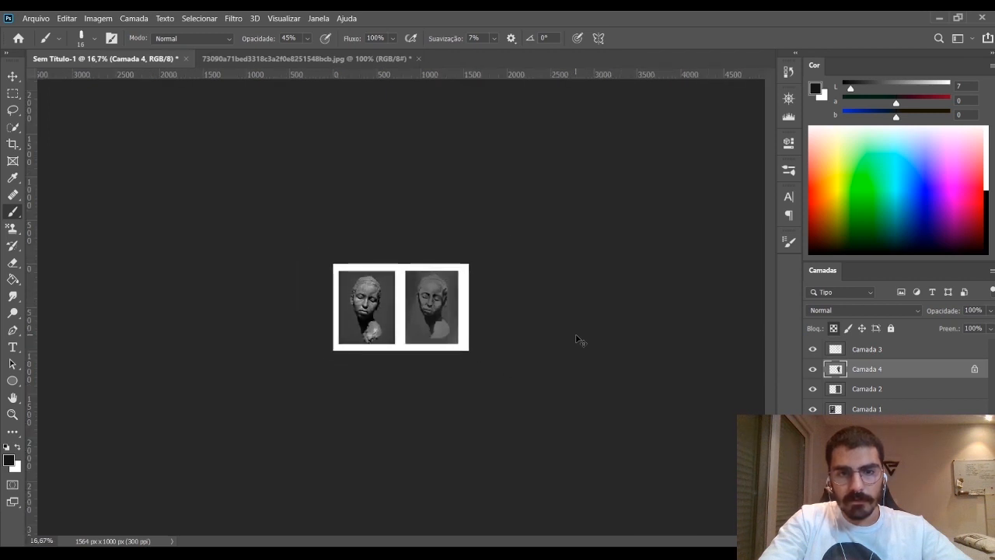
key(ctrl+plus)
key(ctrl+plus)
key(ctrl+plus)
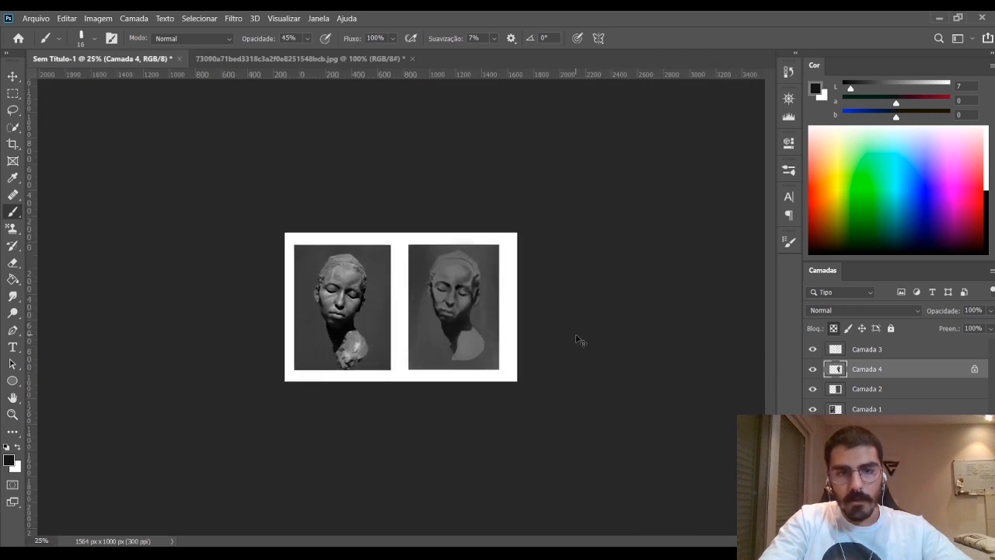
key(ctrl+minus)
key(ctrl+minus)
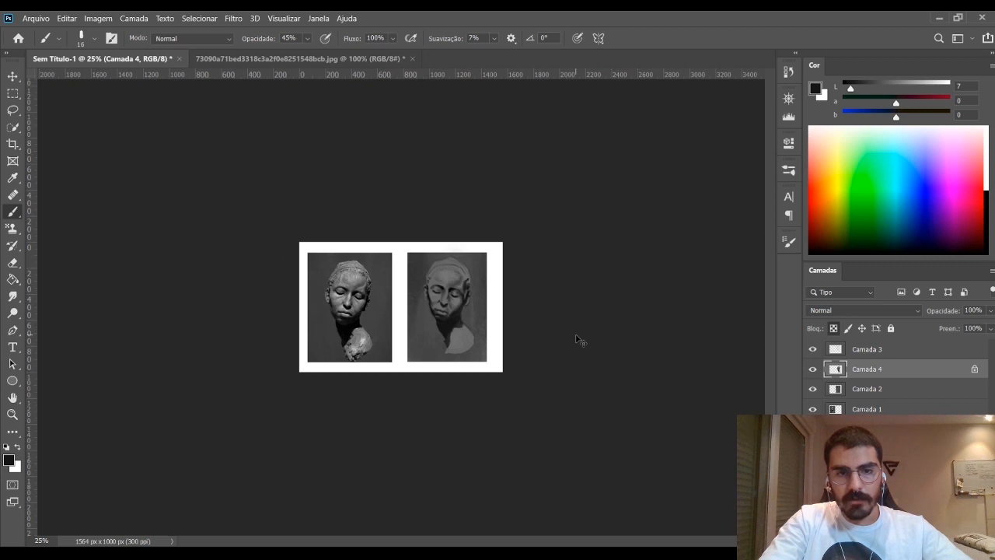
key(ctrl+plus)
key(ctrl+plus)
key(ctrl+plus)
key(ctrl+plus)
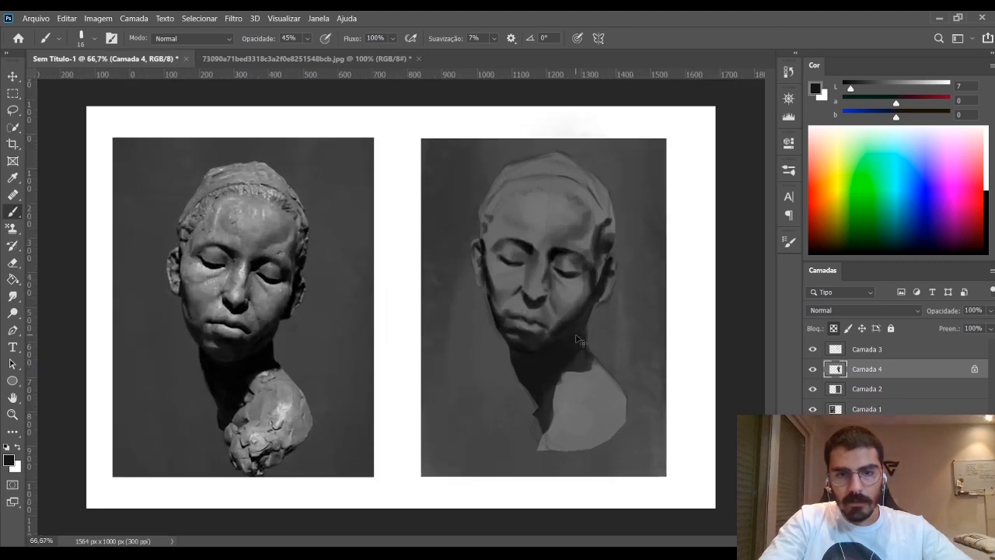
key(ctrl+minus)
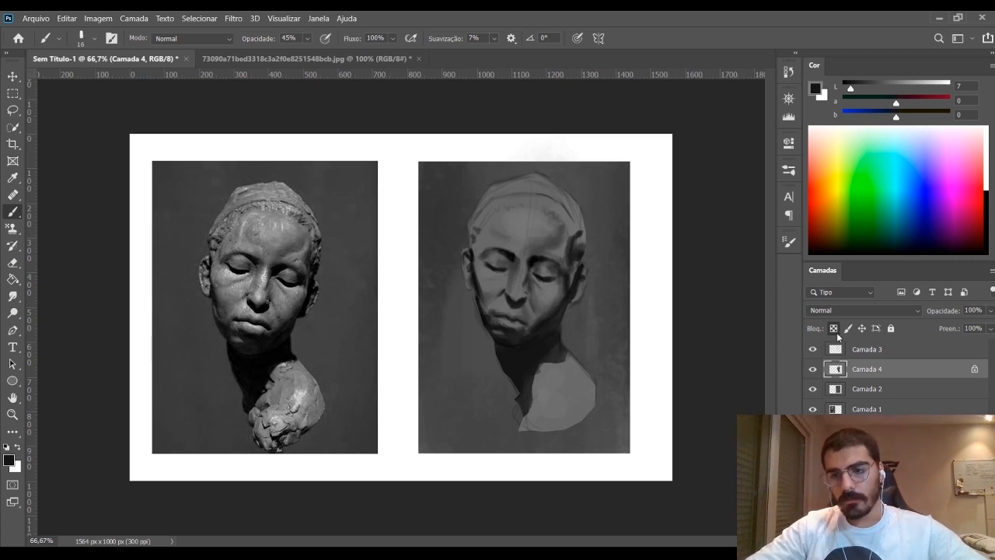
Refine the left-hand cheek with sampled lightness 45 at brush size 48
alt+click(493, 284)
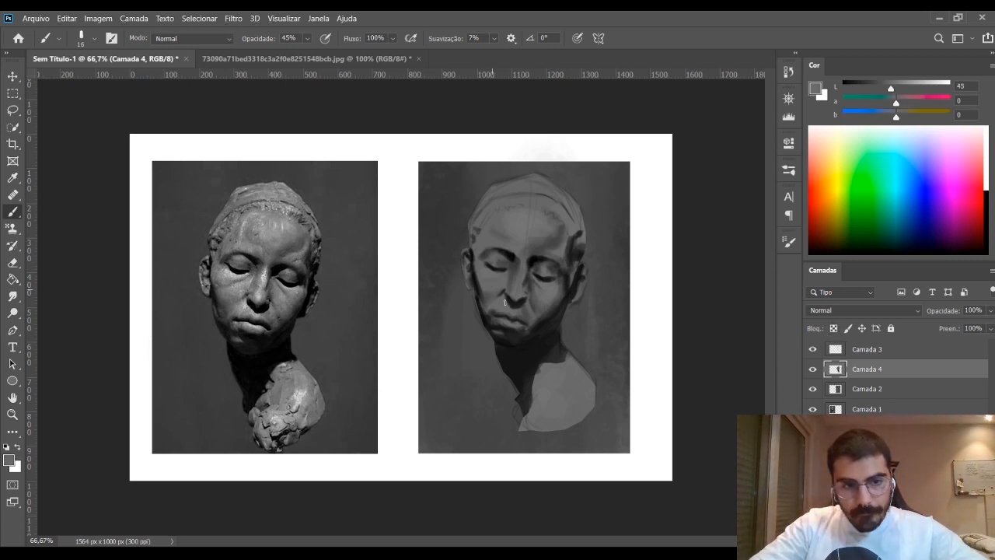
key(bracketright)
key(bracketright)
key(bracketright)
key(bracketright)
key(bracketright)
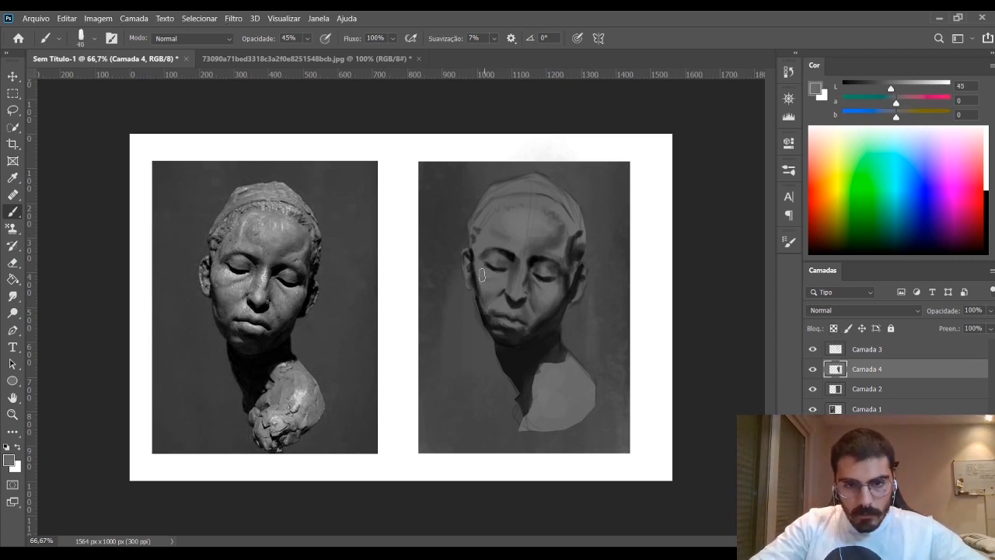
Darken the left-hand cheek and jaw contour with sampled lightness 16, 4 and 10 at brush sizes 25 and 16, and lock the layer's transparent pixels
alt+click(474, 284)
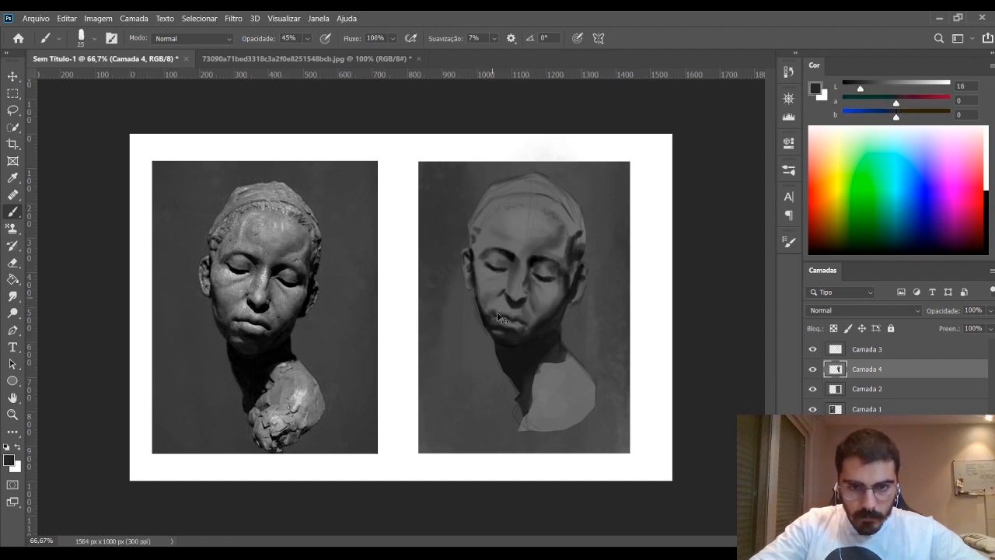
alt+click(475, 308)
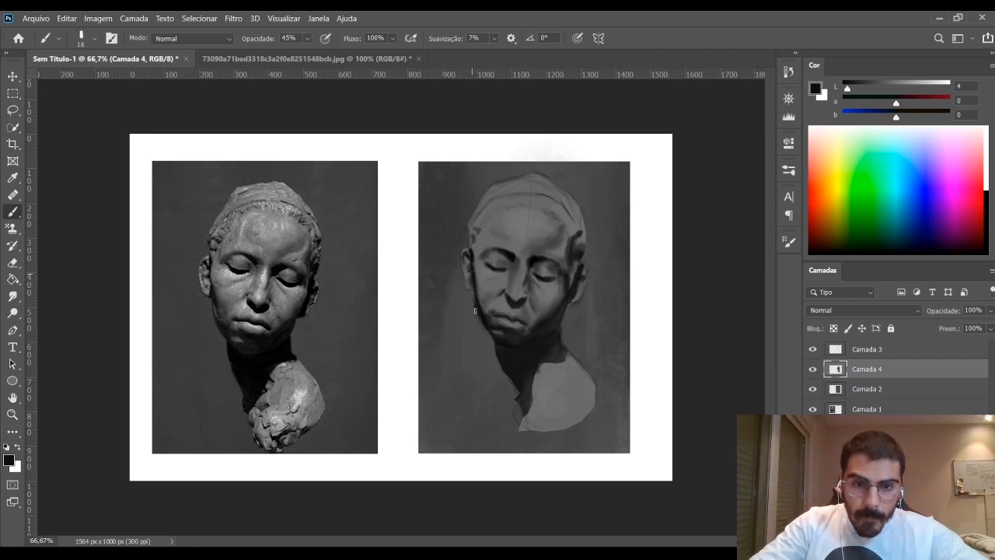
alt+click(479, 303)
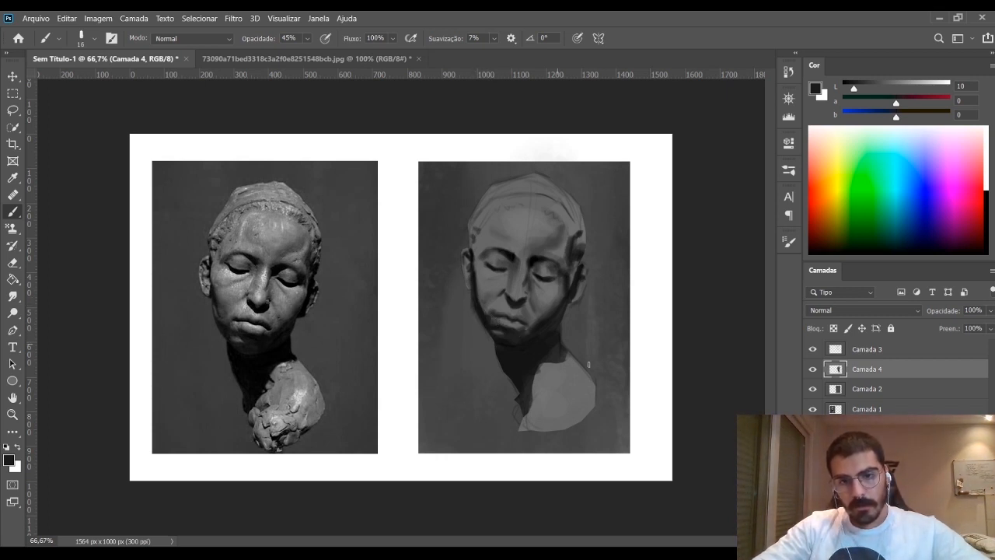
click(831, 327)
Smooth the lower left-hand cheek and touch up the forehead with sampled lightness 40, 34 and 37 at brush sizes 21 and 22
alt+click(488, 290)
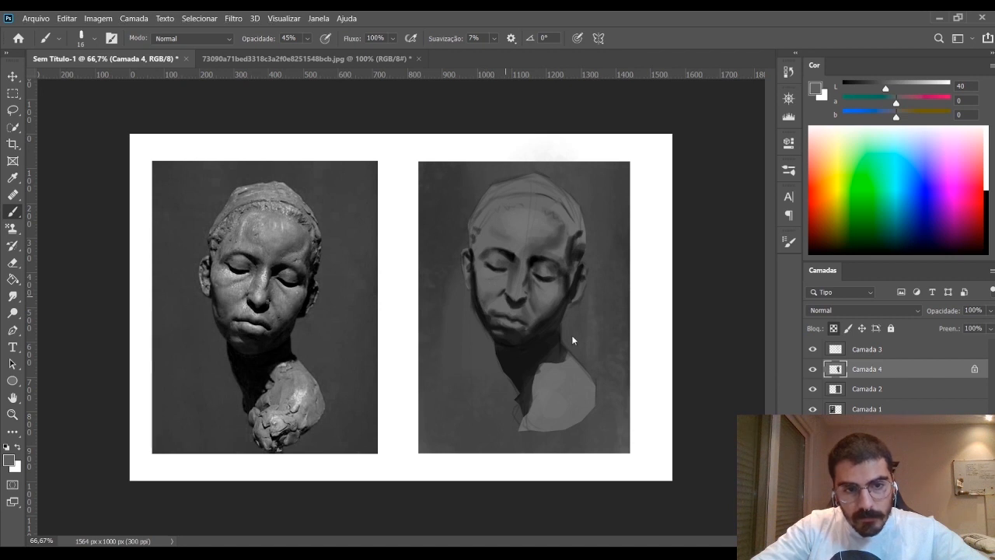
alt+click(490, 294)
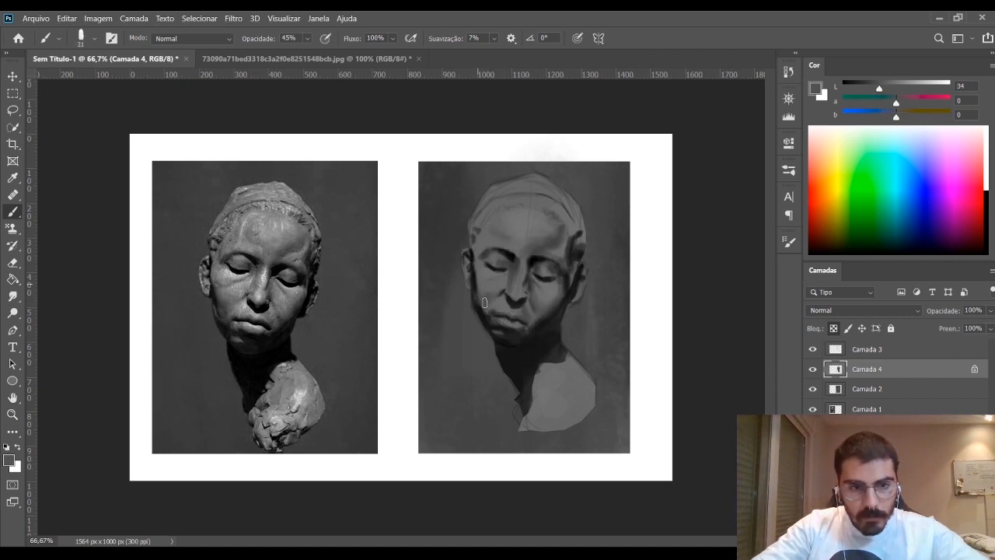
alt+click(483, 298)
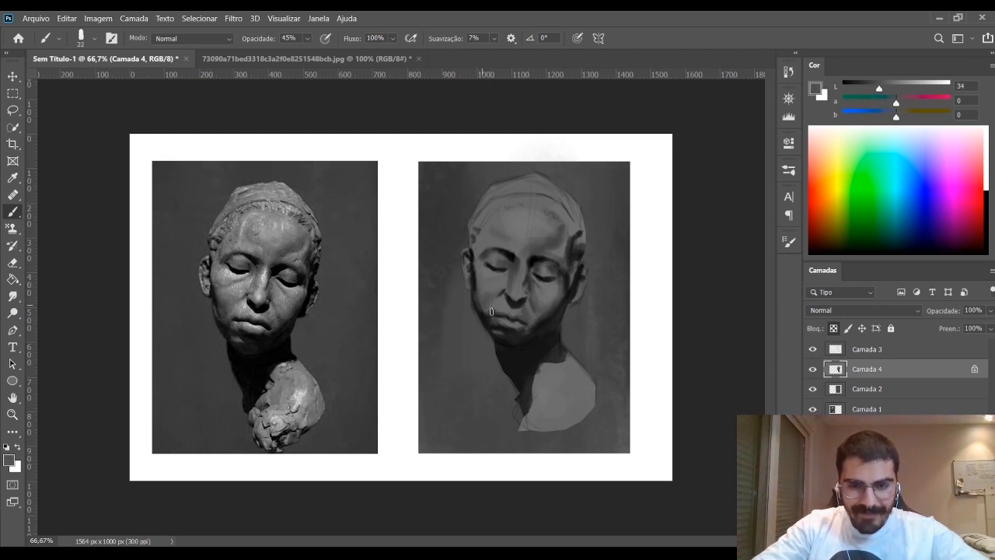
alt+click(491, 312)
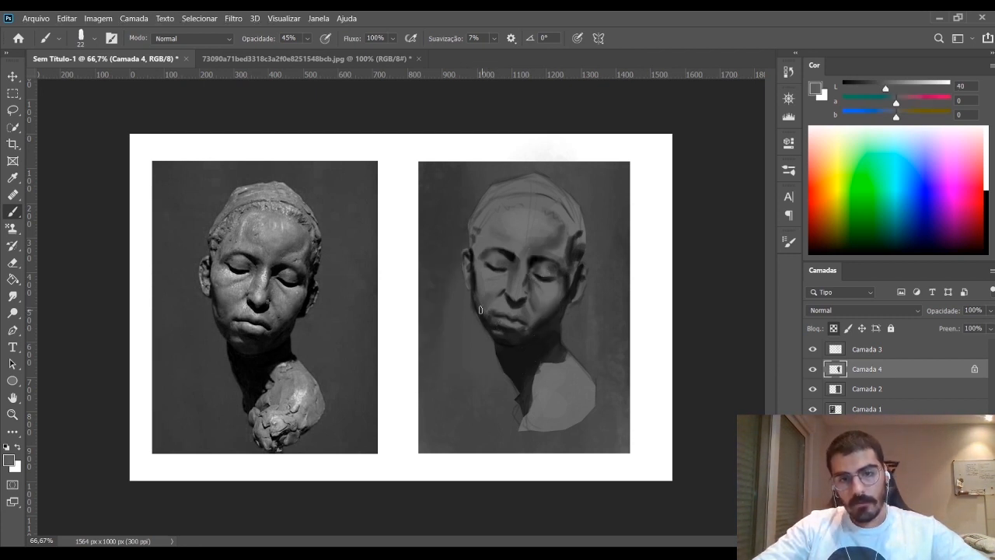
alt+click(550, 237)
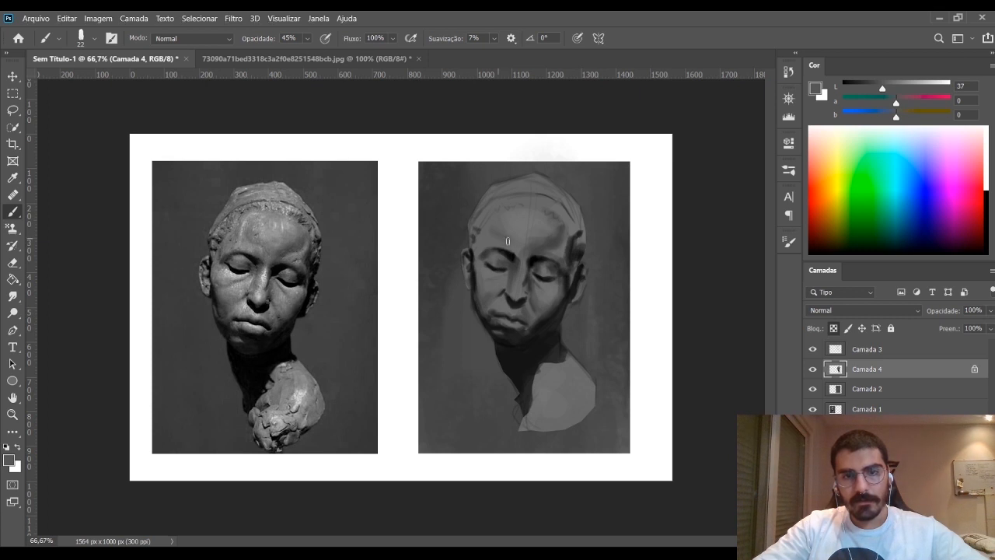
alt+click(473, 300)
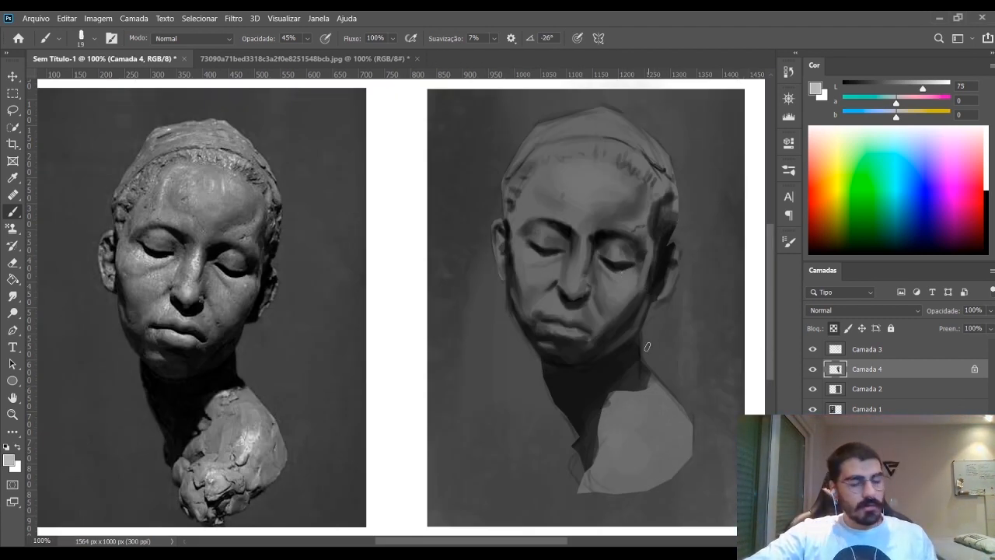
Deepen the right-hand eye socket with sampled lightness 13 and 3, and shade the forehead above it with 28 and 25, at brush sizes 16 and 20
key([)
key([)
key([)
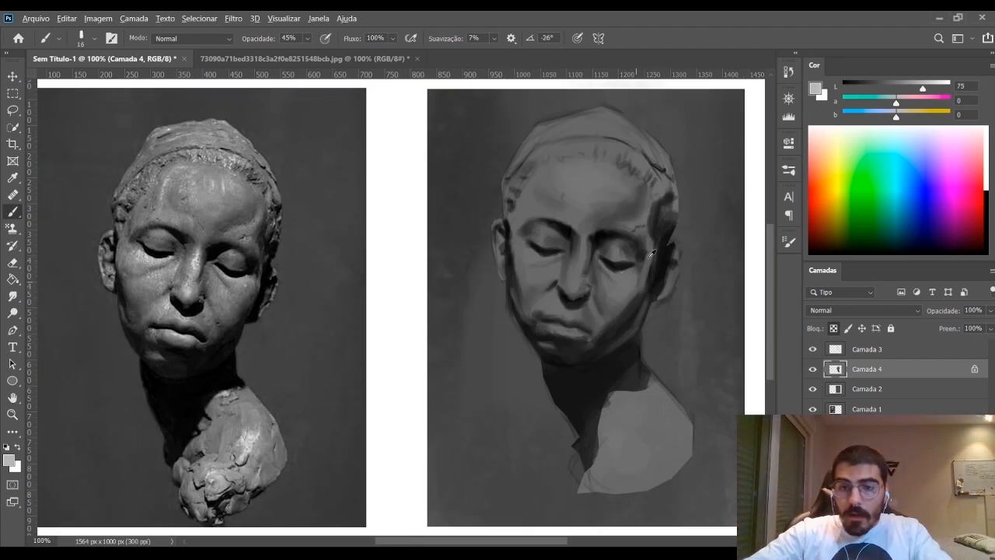
alt+click(644, 253)
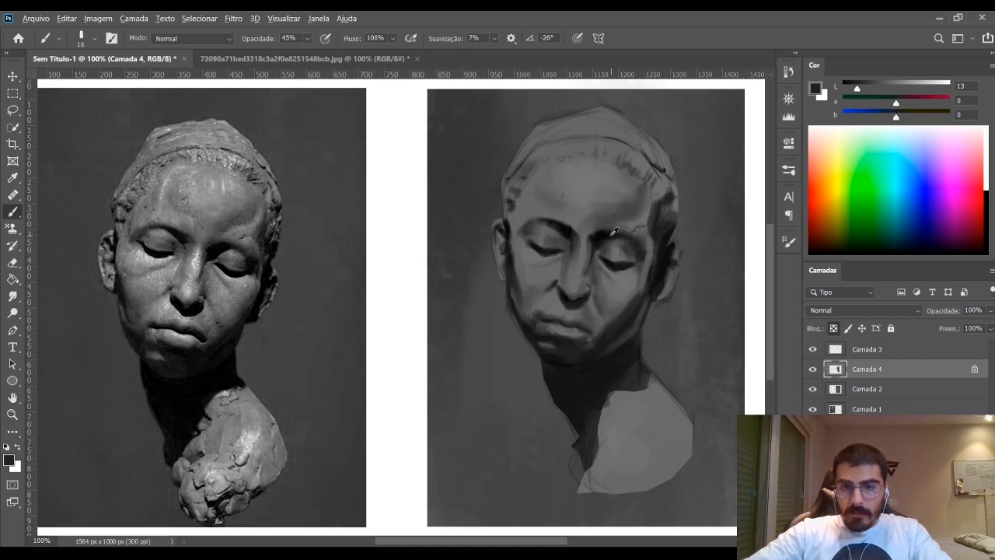
alt+click(641, 243)
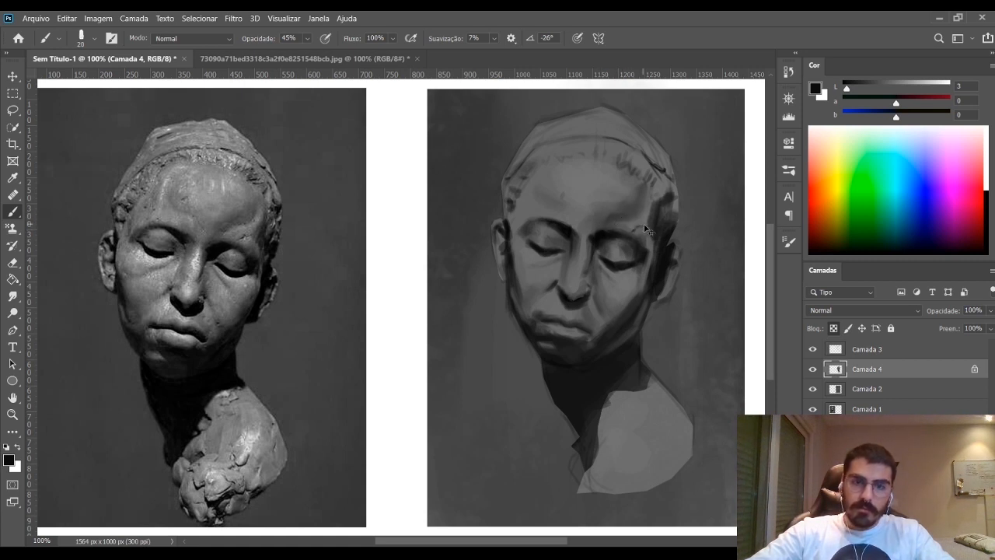
alt+click(632, 203)
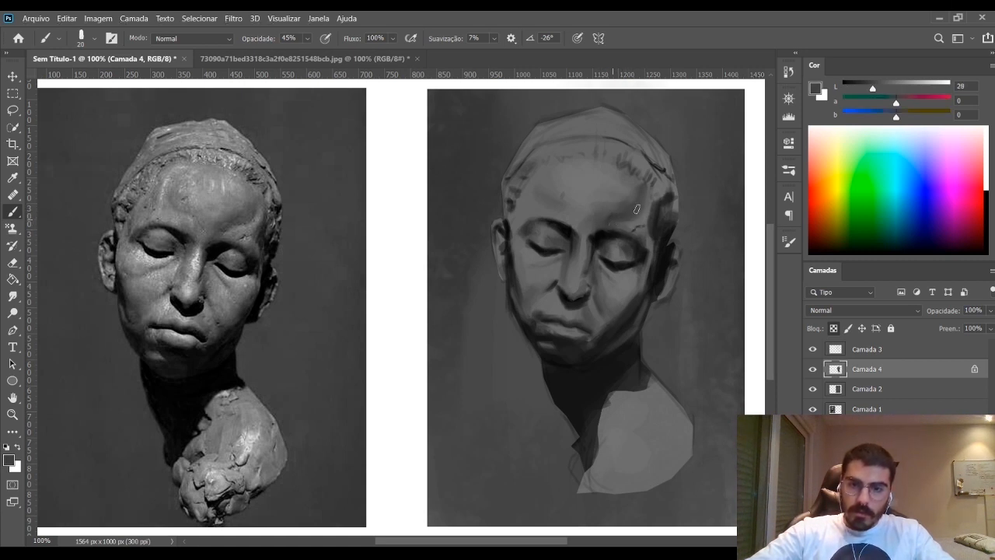
alt+click(611, 212)
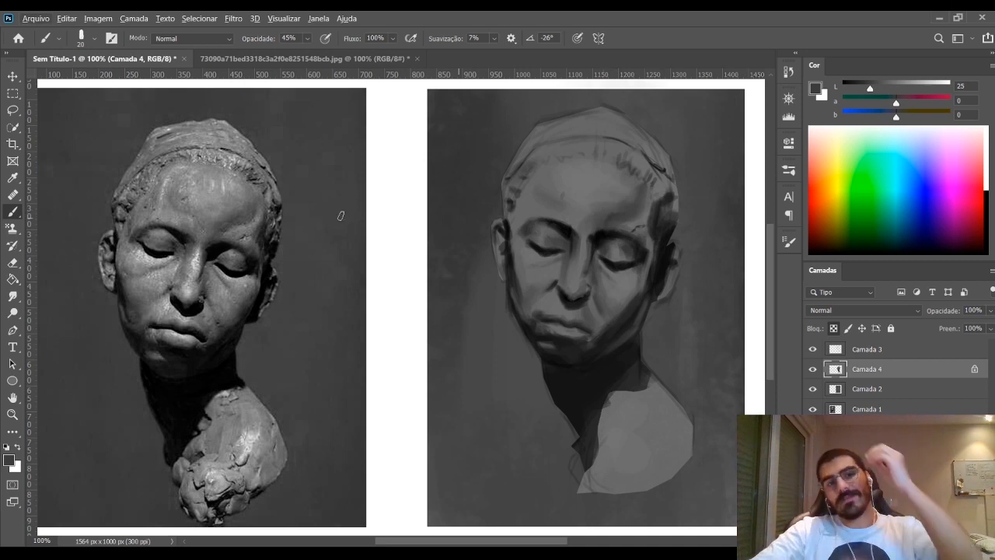
Brighten the highlights on the right-hand cheek with lightness 56 and 61 at brush sizes 20 and 10
click(904, 87)
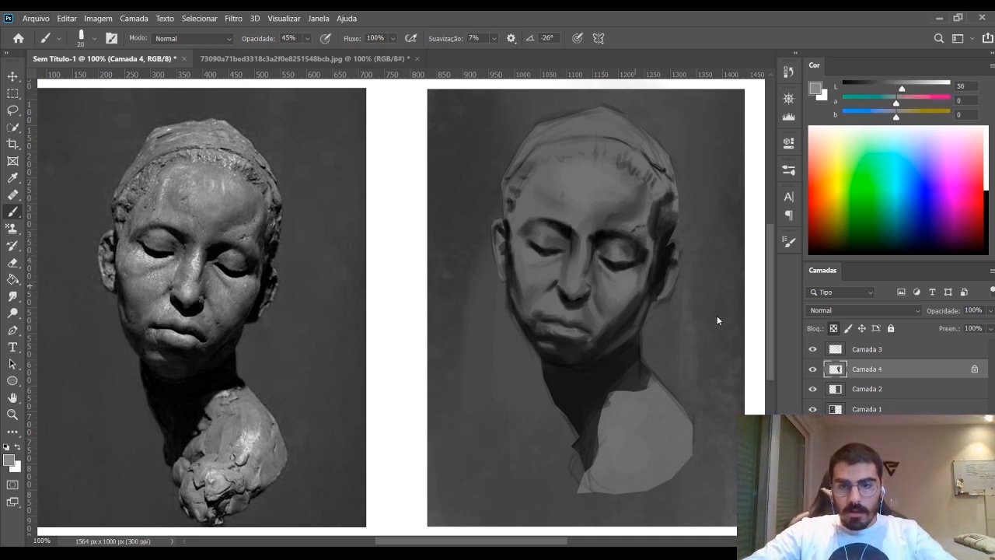
click(907, 83)
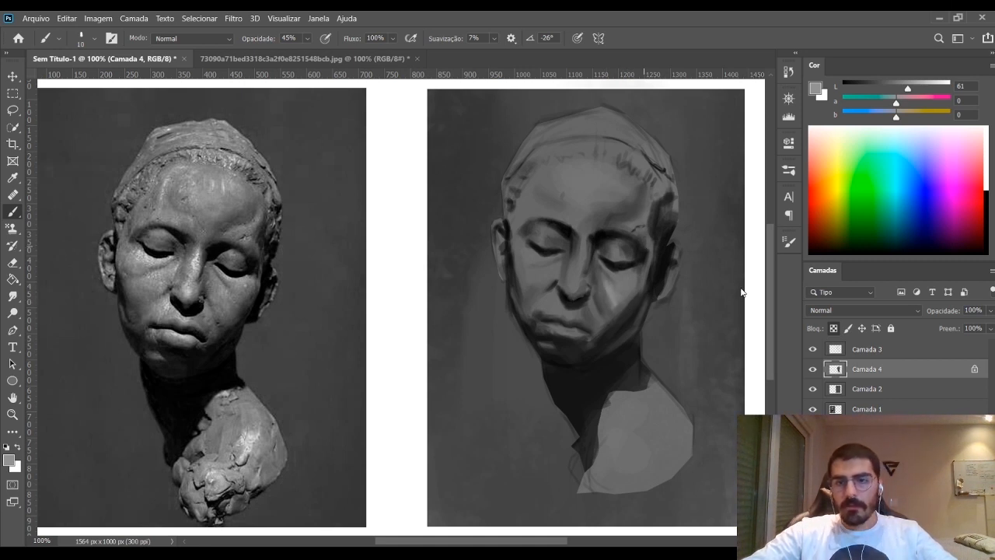
key(bracketright)
Add a new layer above Camada 3, set the paint lightness to 0, and hide layers Camada 4, Camada 2 and Camada 3
click(883, 351)
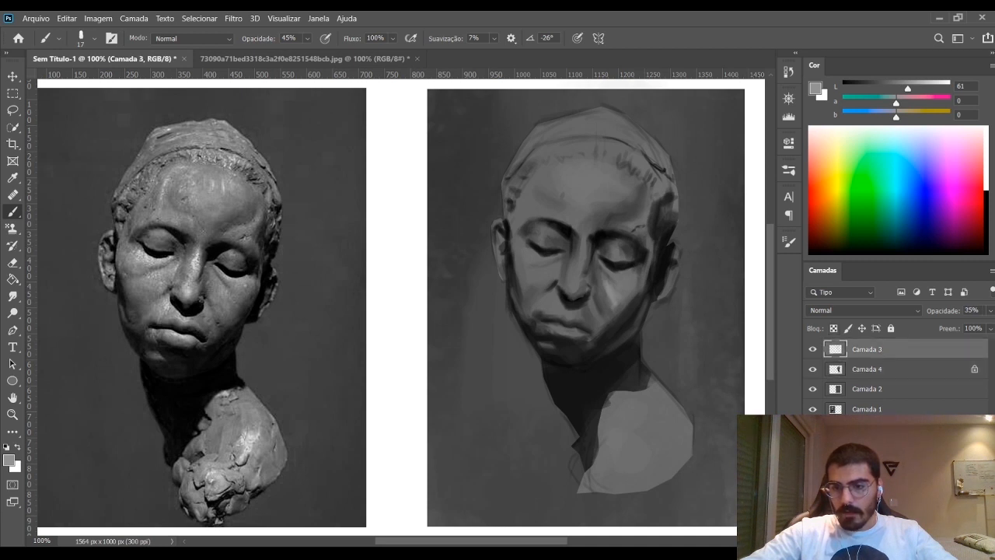
key(ctrl+shift+alt+n)
drag(864, 88, 838, 88)
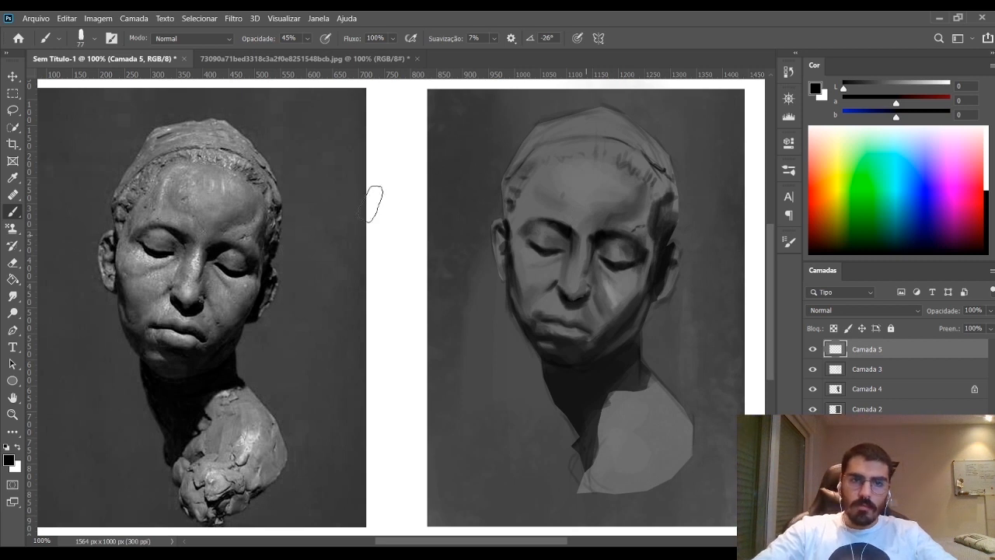
click(812, 389)
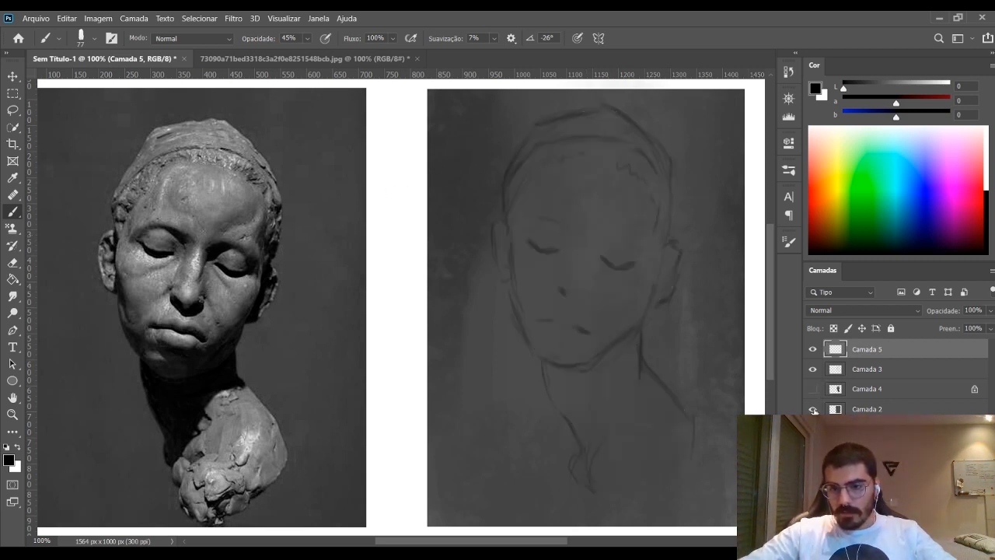
click(812, 409)
click(812, 369)
Paint a swatch of lightness 0 and another of lightness 30 side by side on the blank canvas at brush size 148
right_click(478, 207)
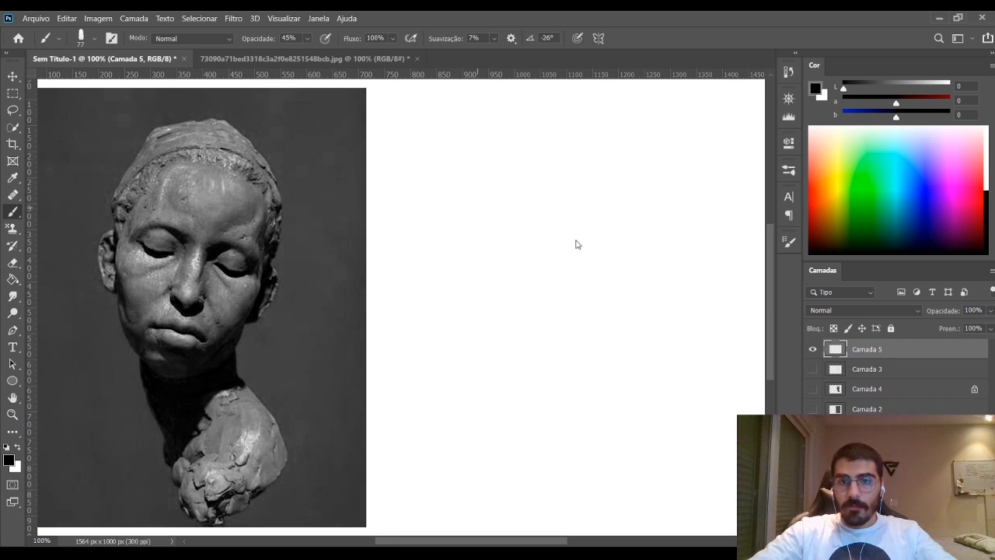
drag(593, 239, 601, 231)
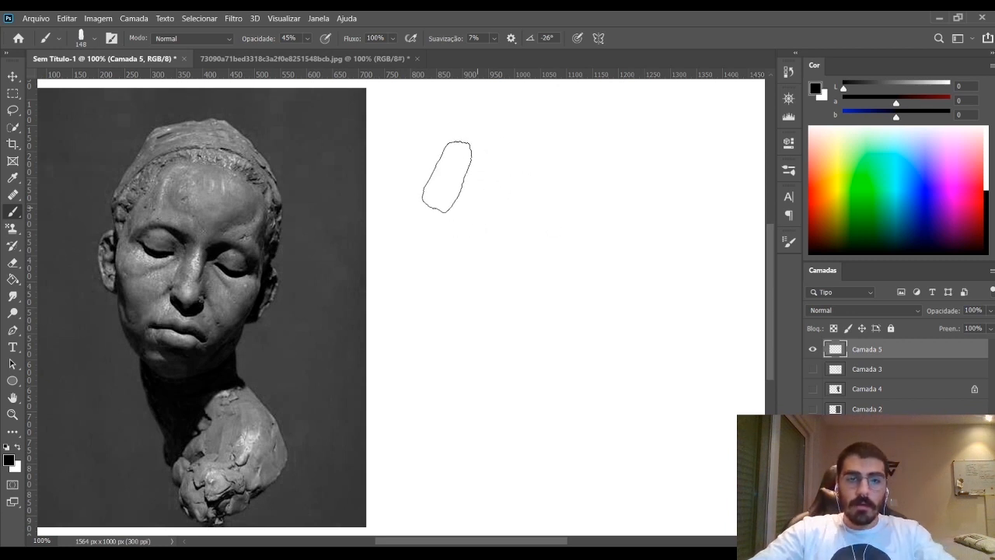
mouse_move(445, 178)
mouse_down()
mouse_move(502, 195)
mouse_move(459, 174)
mouse_move(484, 179)
mouse_move(456, 159)
mouse_move(485, 178)
mouse_move(463, 169)
mouse_up()
click(488, 185)
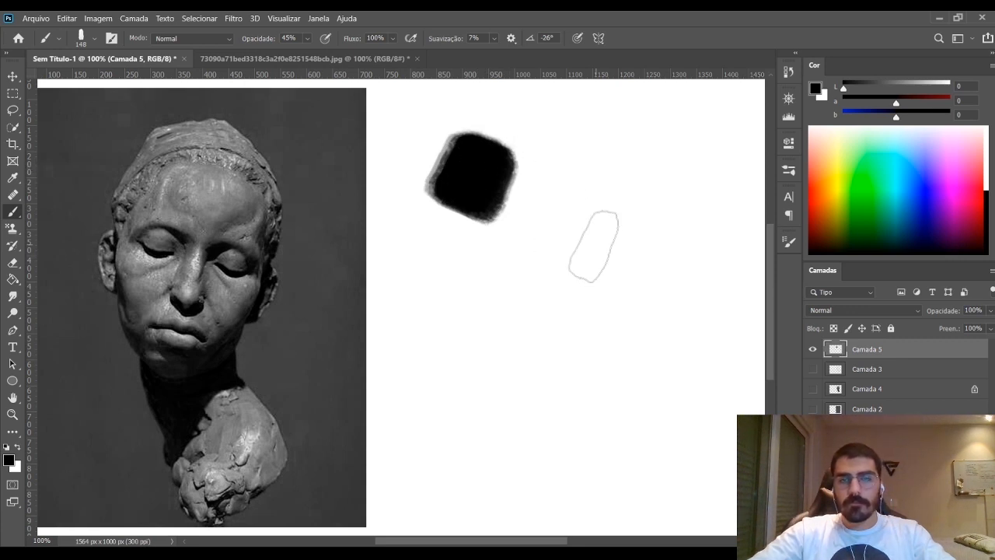
click(875, 91)
mouse_move(590, 173)
mouse_down()
mouse_move(618, 201)
mouse_move(595, 179)
mouse_move(623, 196)
mouse_move(606, 159)
mouse_up()
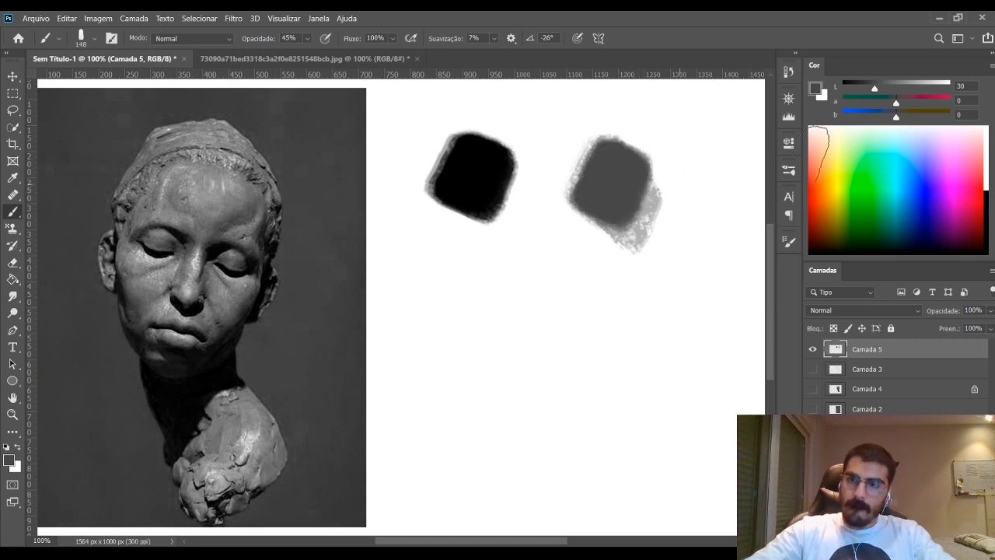
Set the paint colour's lightness to 61 and paint a light grey patch inside the dark grey and black test squares
click(895, 86)
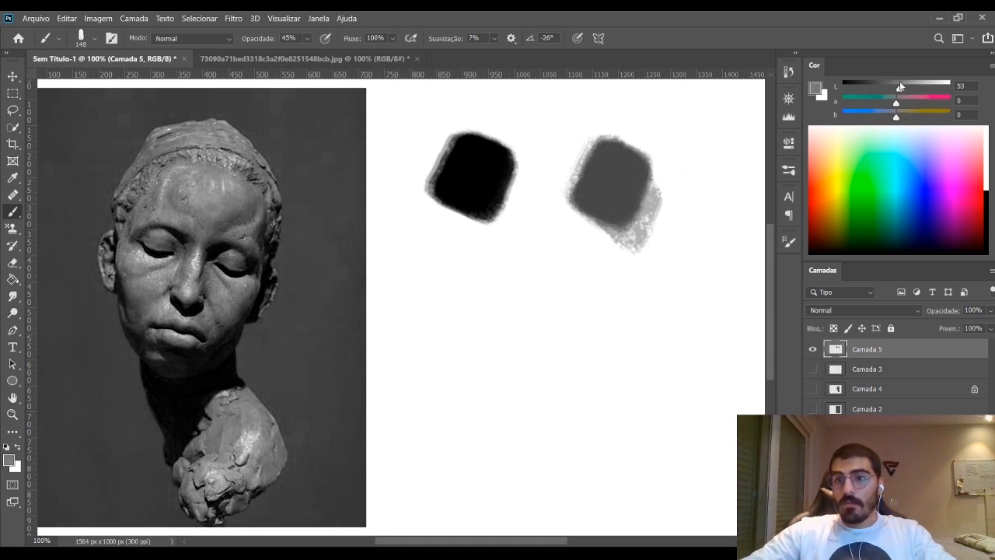
drag(900, 86, 907, 88)
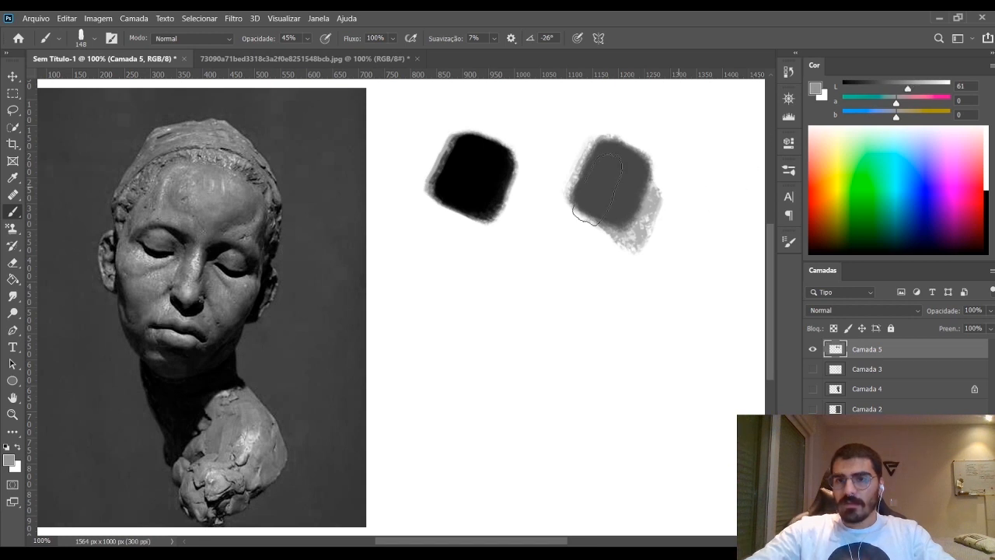
drag(612, 186, 612, 172)
drag(475, 172, 476, 174)
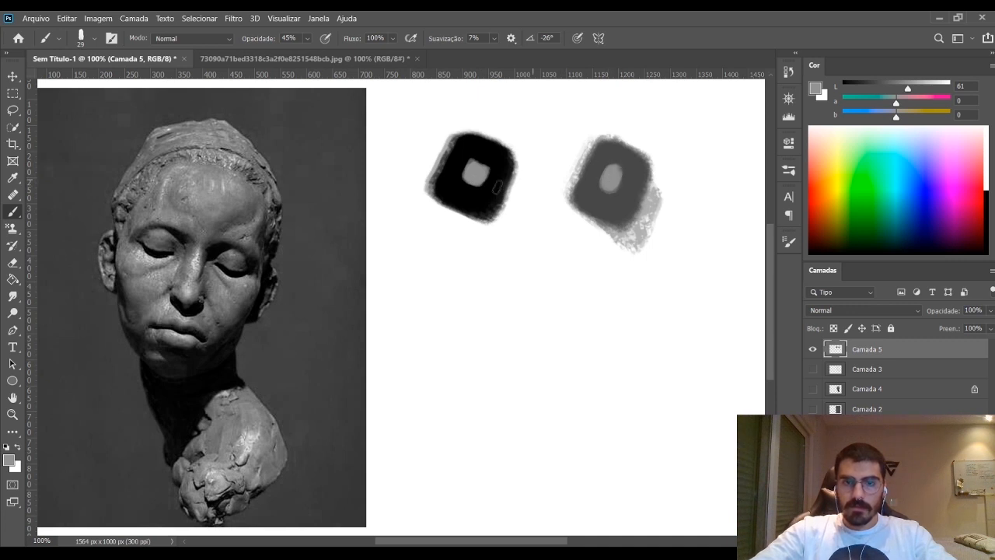
Connect the two light grey patches with a straight bar, building up its tone with a 16 px brush
key(bracketleft)
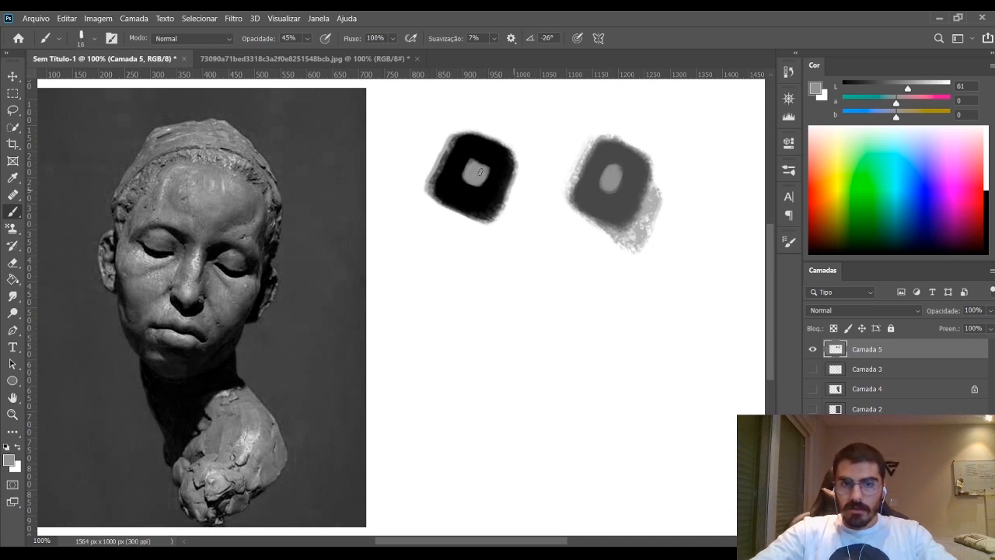
drag(476, 173, 603, 181)
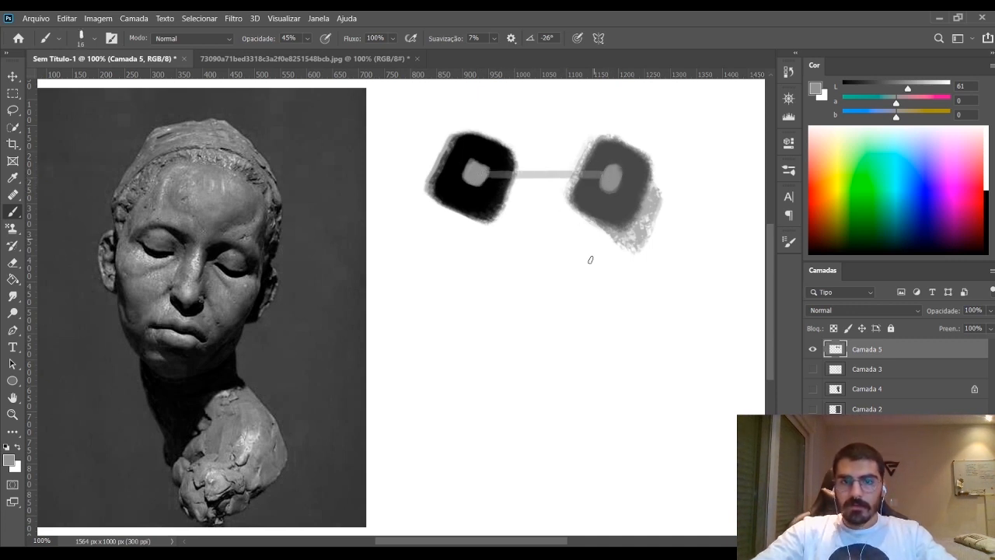
drag(490, 169, 608, 175)
drag(487, 174, 572, 178)
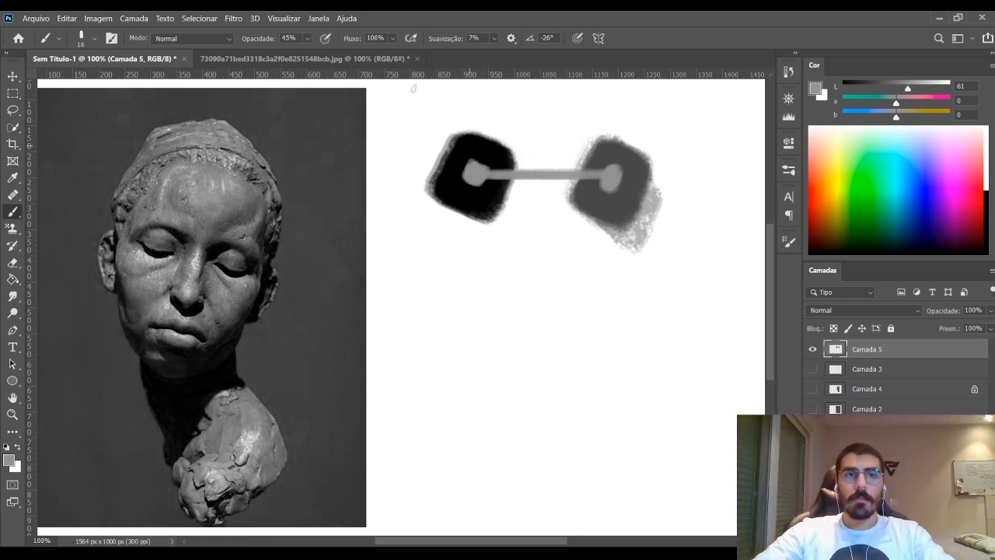
Erase the black test square and the adjoining part of the bar with a 100 px eraser
key(e)
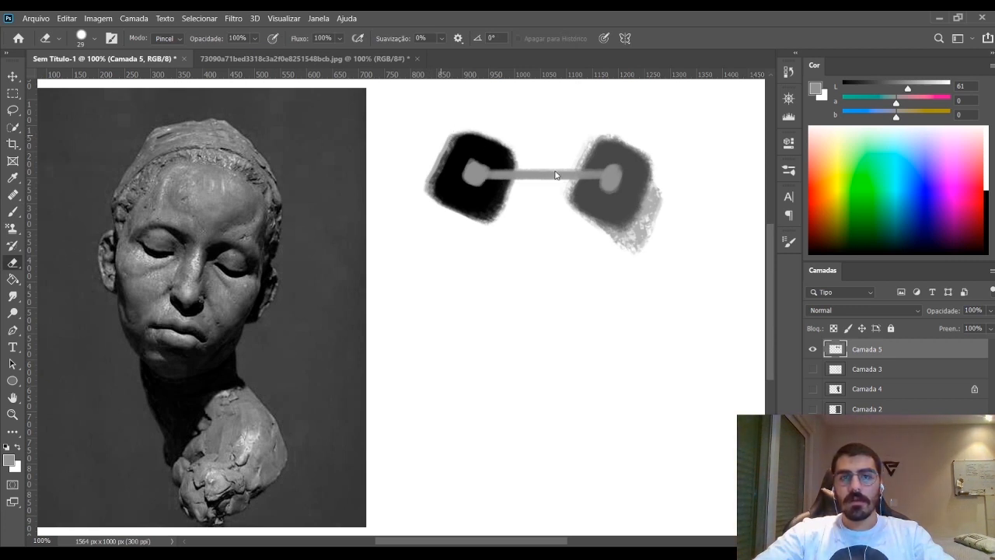
key(bracketright)
key(bracketright)
key(bracketright)
key(bracketright)
key(bracketright)
key(bracketright)
key(bracketright)
key(bracketright)
key(bracketright)
key(bracketright)
mouse_move(442, 133)
mouse_down()
mouse_move(461, 181)
mouse_move(468, 130)
mouse_move(455, 133)
mouse_move(435, 167)
mouse_move(440, 149)
mouse_move(477, 126)
mouse_move(497, 168)
mouse_move(498, 116)
mouse_up()
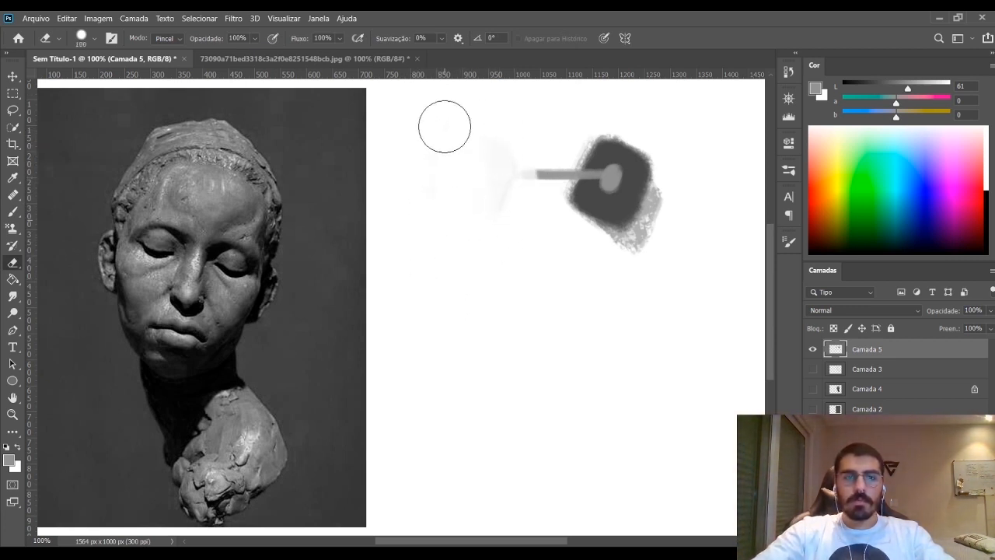
Undo the eraser strokes on the black test square and bar
key(ctrl+z)
key(ctrl+z)
key(ctrl+z)
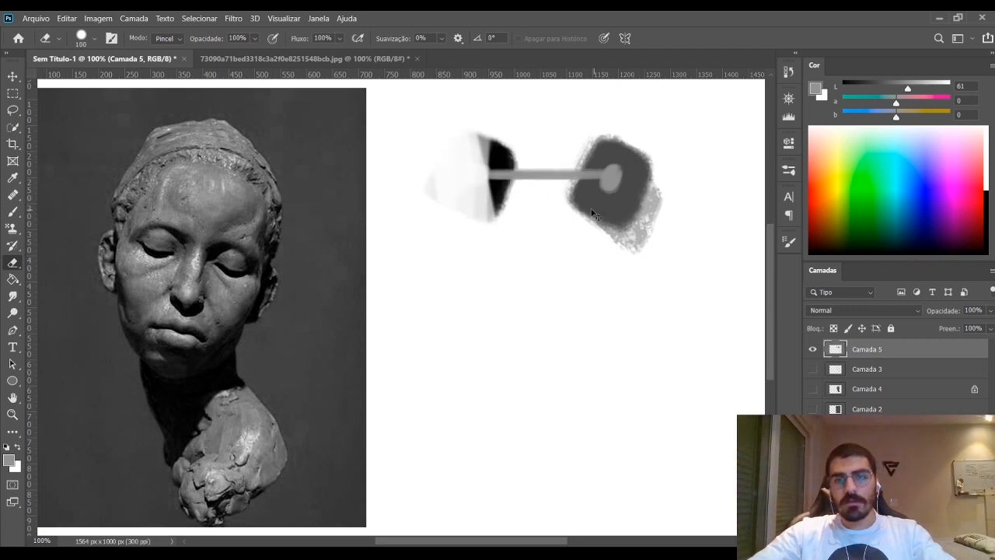
key(ctrl+z)
key(ctrl+z)
key(ctrl+z)
key(ctrl+z)
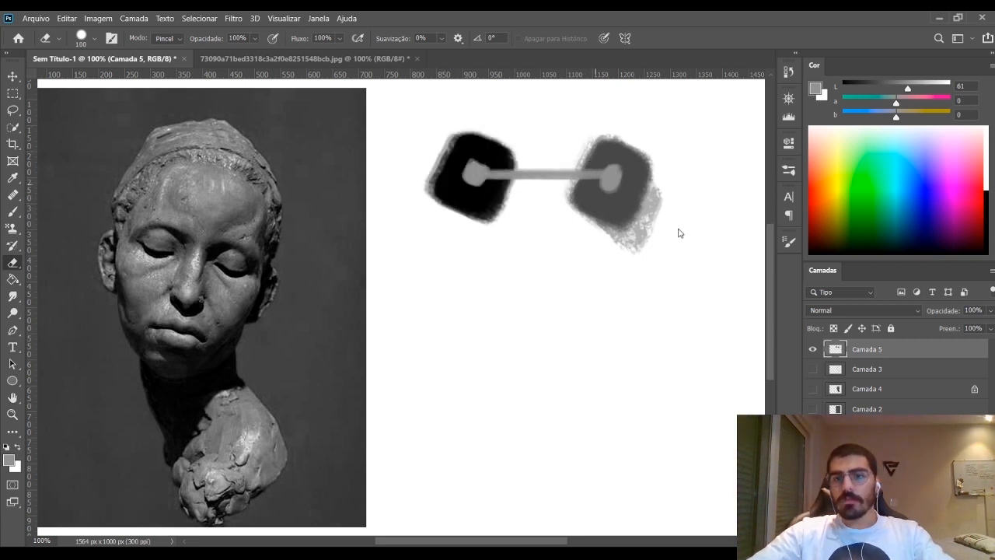
Paint trial grey strokes in the empty area below the test squares with an 86 px brush
key(b)
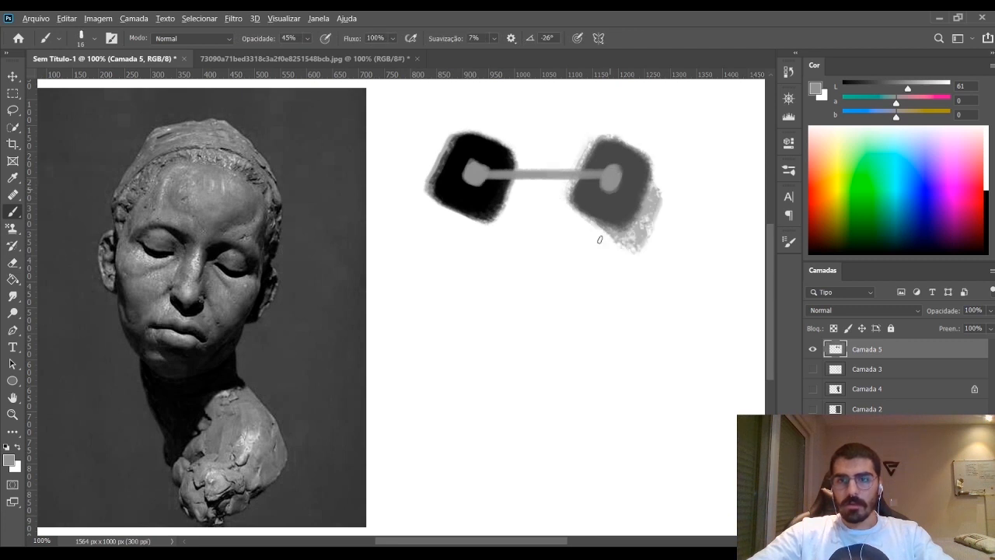
key(bracketright)
key(bracketright)
key(bracketright)
key(bracketright)
key(bracketright)
key(bracketright)
key(bracketright)
key(bracketright)
key(bracketright)
key(bracketright)
key(bracketright)
mouse_move(518, 262)
mouse_down()
mouse_move(529, 253)
mouse_move(561, 314)
mouse_move(555, 288)
mouse_move(573, 311)
mouse_move(635, 315)
mouse_up()
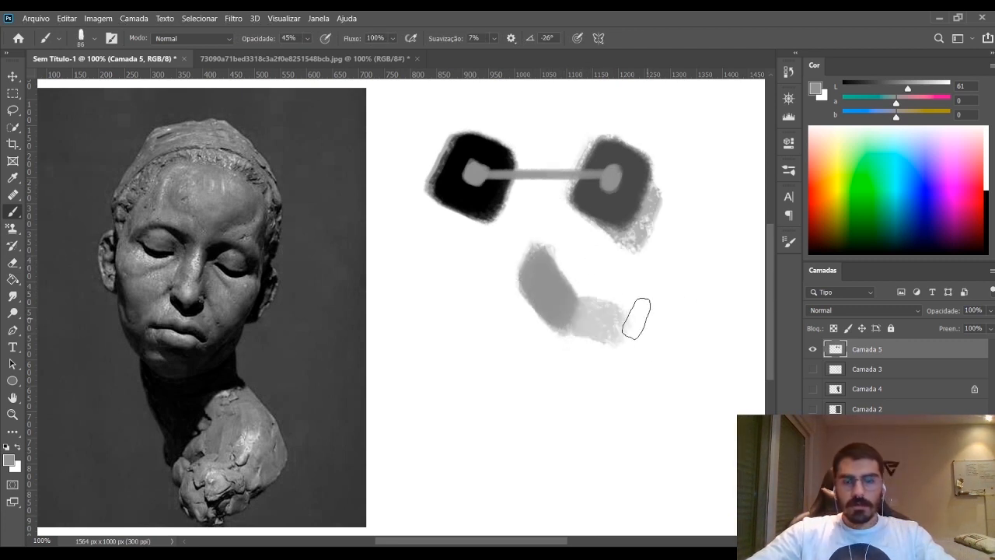
Undo the trial grey strokes below the test squares
key(ctrl+z)
key(ctrl+z)
key(ctrl+z)
key(ctrl+z)
key(ctrl+z)
key(ctrl+z)
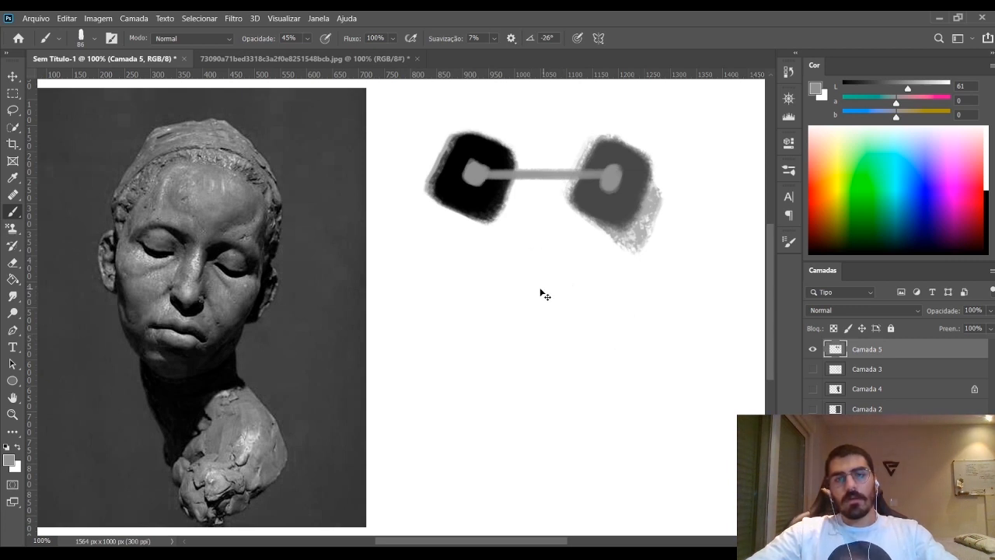
Delete the test layer Camada 5 after a last trial stroke, and show and select the portrait layer Camada 4
mouse_move(524, 286)
mouse_down()
mouse_move(516, 322)
mouse_move(595, 361)
mouse_up()
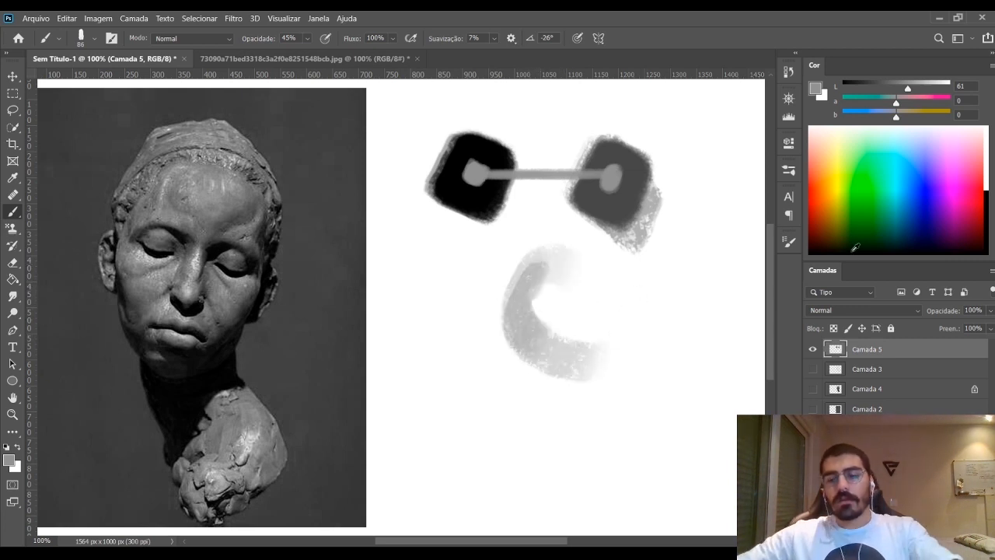
key(Delete)
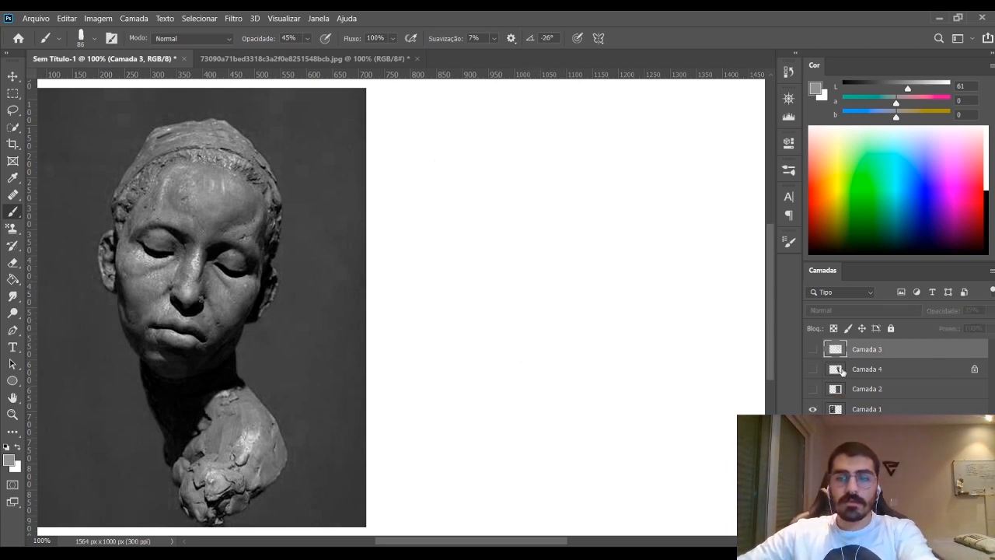
click(812, 368)
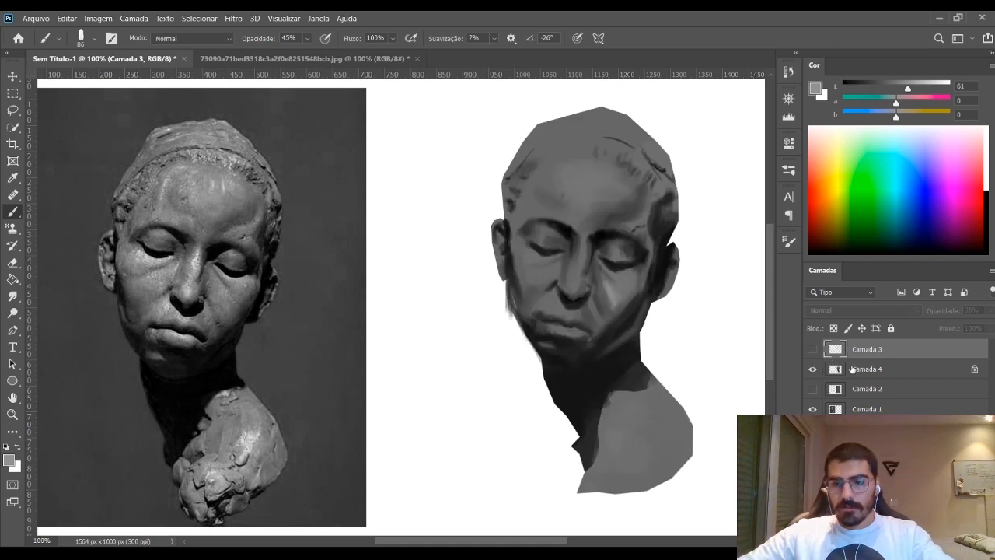
click(852, 368)
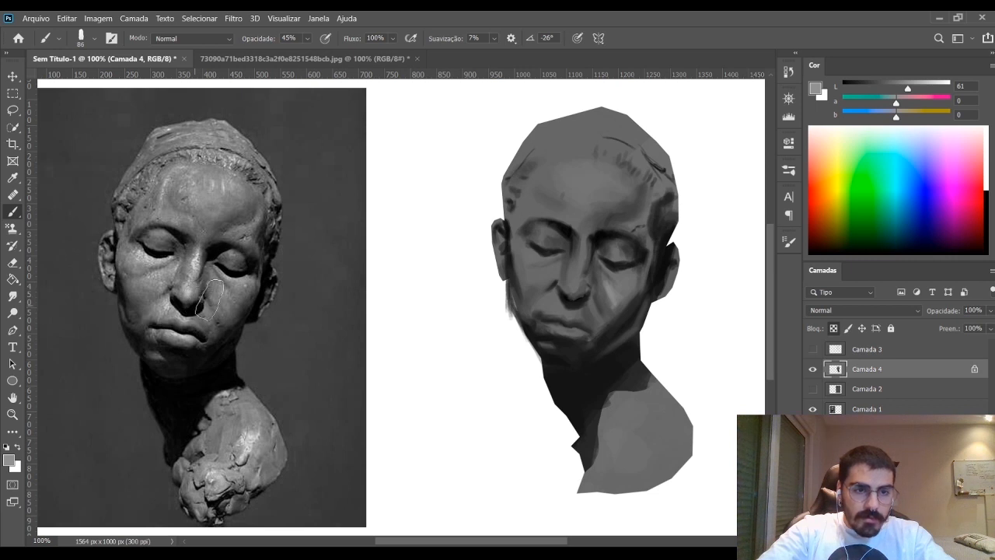
Set the paint lightness to 67 and paint highlights on the lit cheek beside the nose, varying the brush between 13 and 47 px
key(bracketleft)
key(bracketleft)
key(bracketleft)
key(bracketleft)
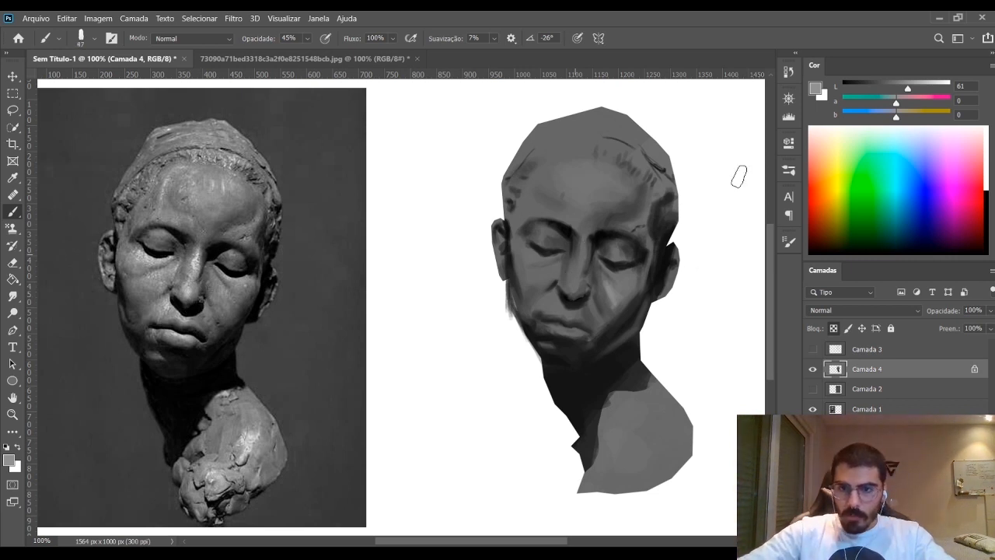
click(913, 84)
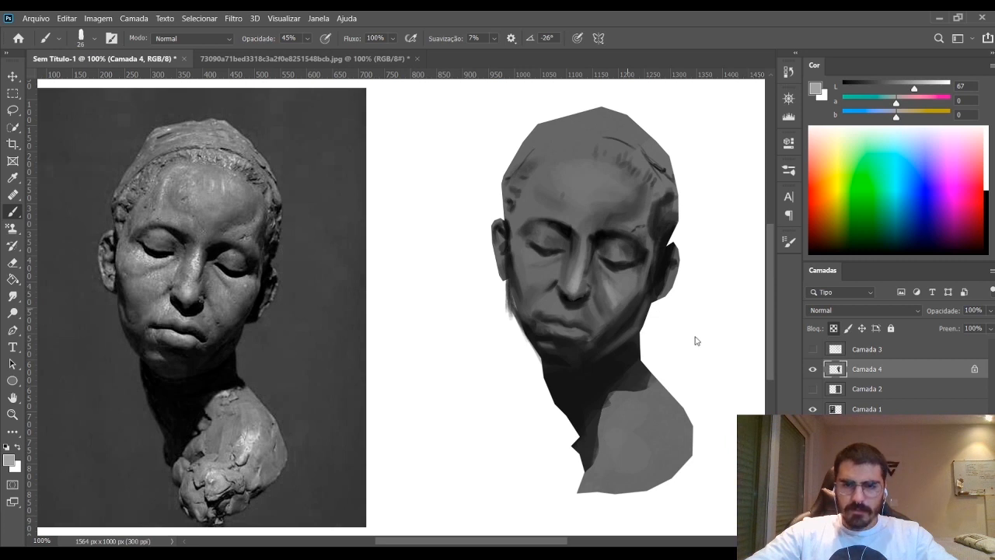
key(bracketleft)
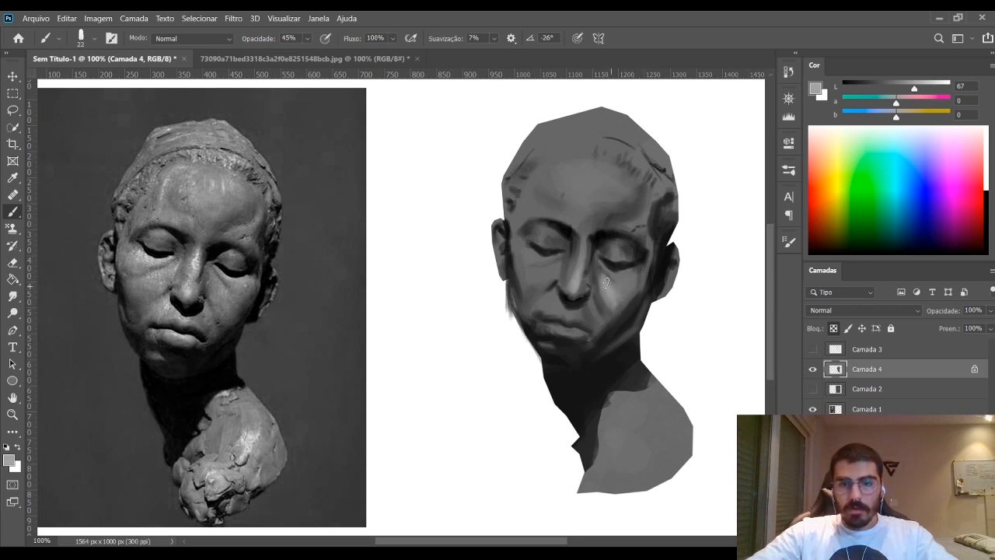
key(bracketleft)
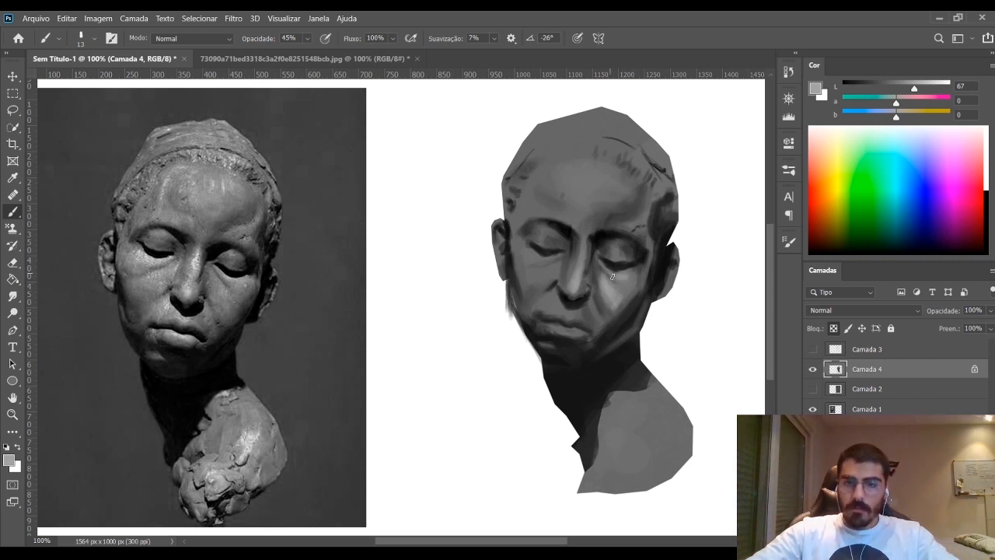
key(bracketright)
key(bracketright)
key(bracketright)
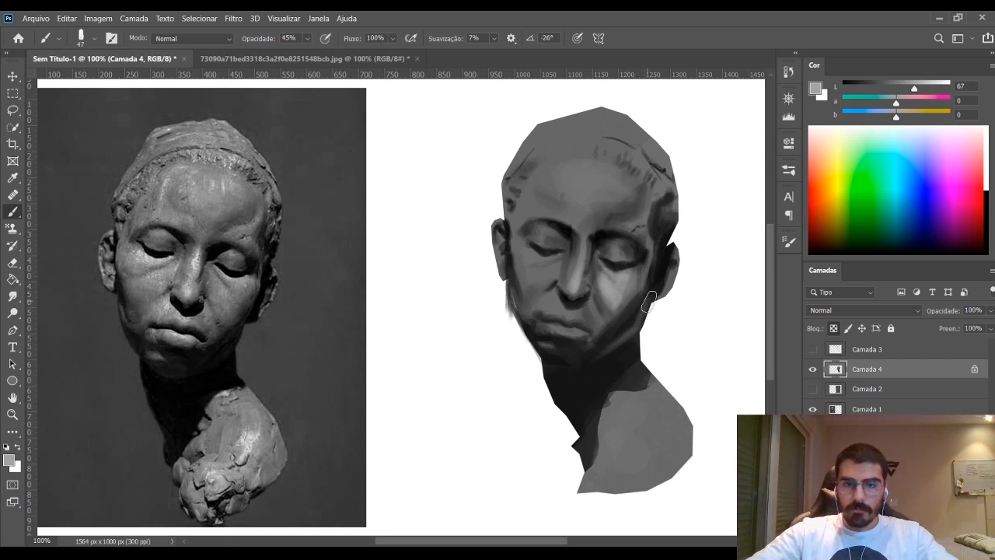
Refine the transition between nose and lit cheek using a 20 px brush and sampled greys of lightness 56, 32 and 31
key(bracketleft)
key(bracketleft)
key(bracketleft)
mouse_move(613, 273)
alt+mouse_down()
mouse_move(603, 271)
mouse_move(617, 281)
alt+mouse_up()
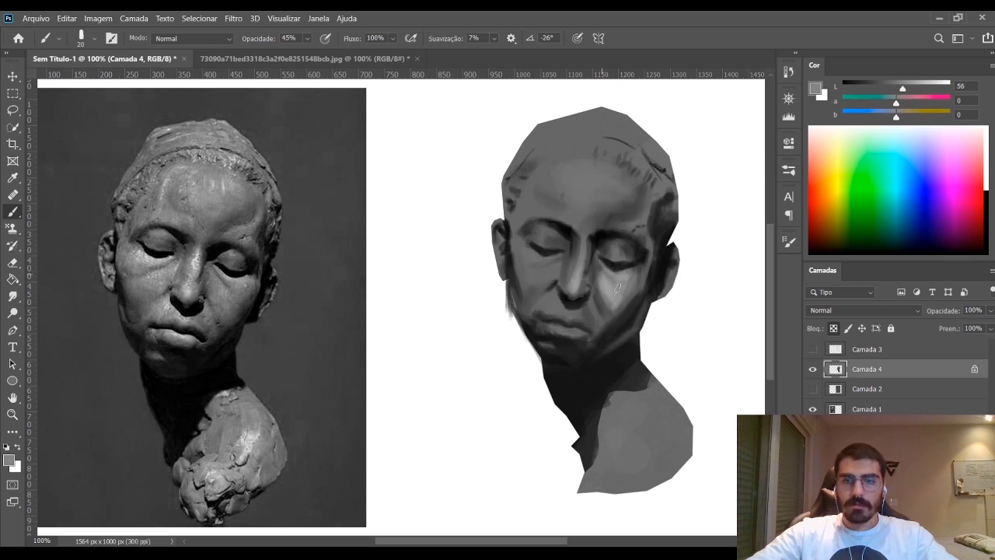
alt+click(604, 265)
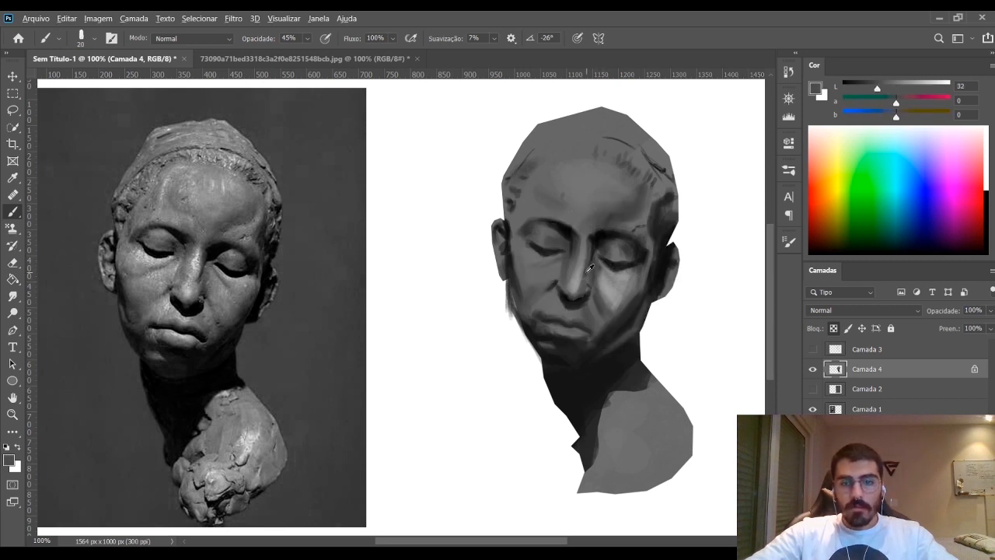
alt+click(593, 281)
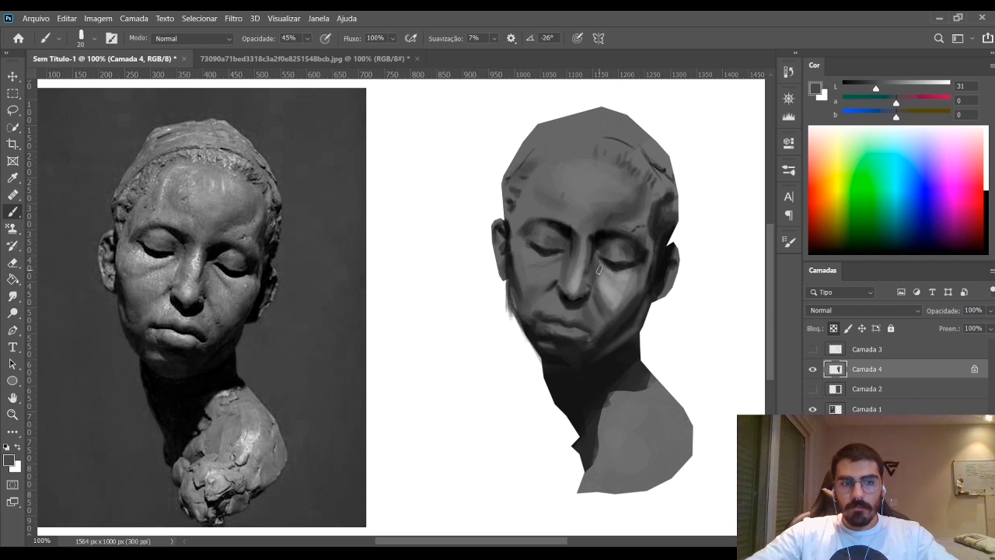
Blend the lit cheek into the fold beside the nose with sampled greys of lightness 62, 65, 46, 36 and 54
alt+click(599, 301)
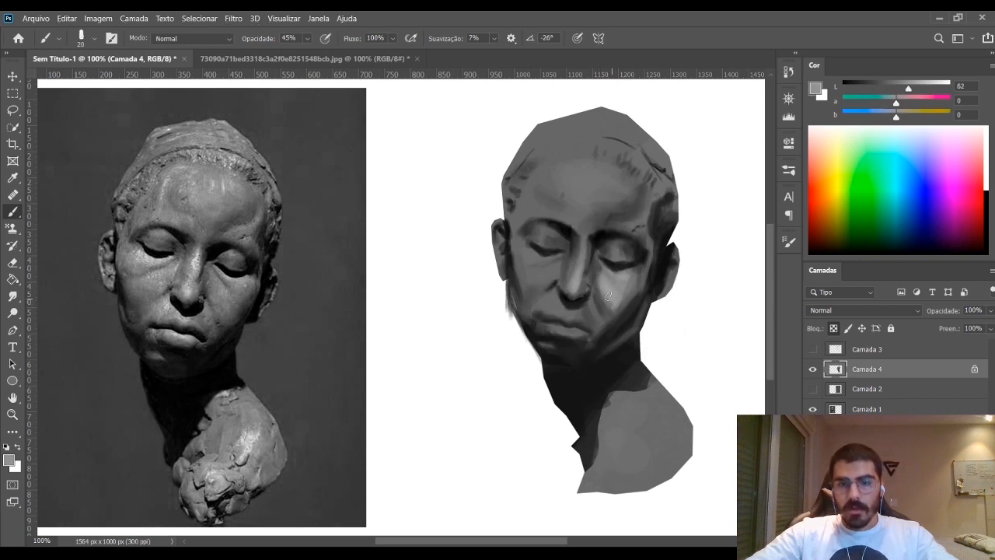
alt+click(595, 304)
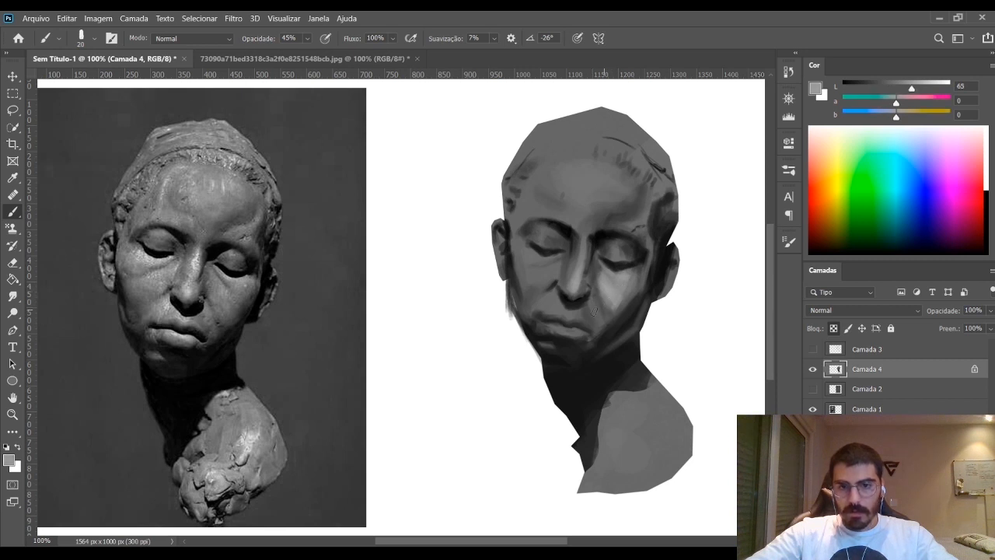
alt+click(598, 304)
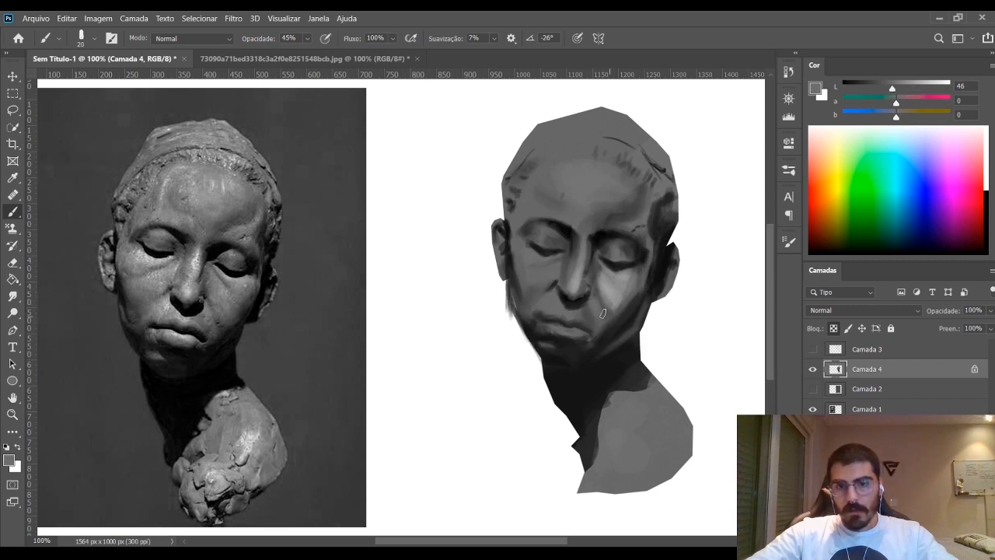
alt+click(599, 298)
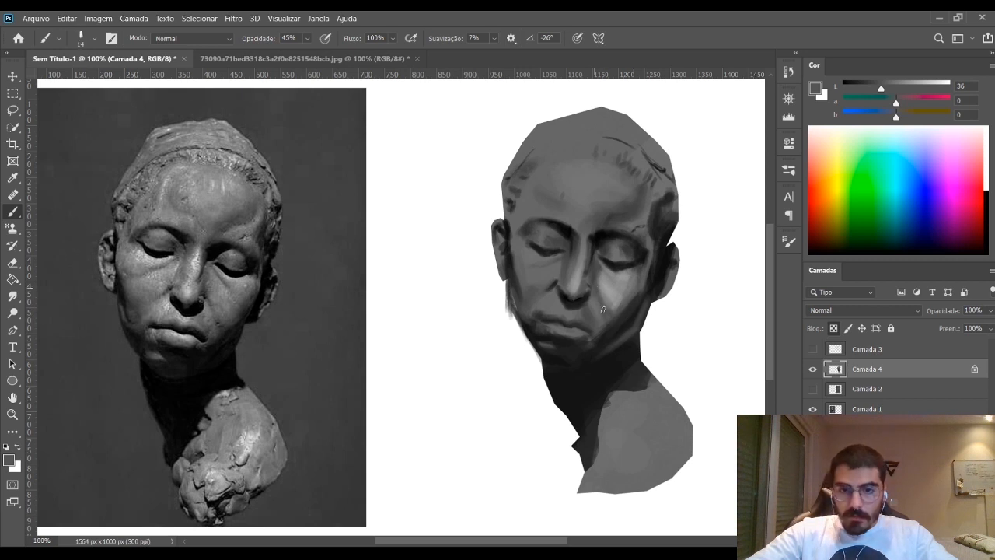
alt+click(610, 294)
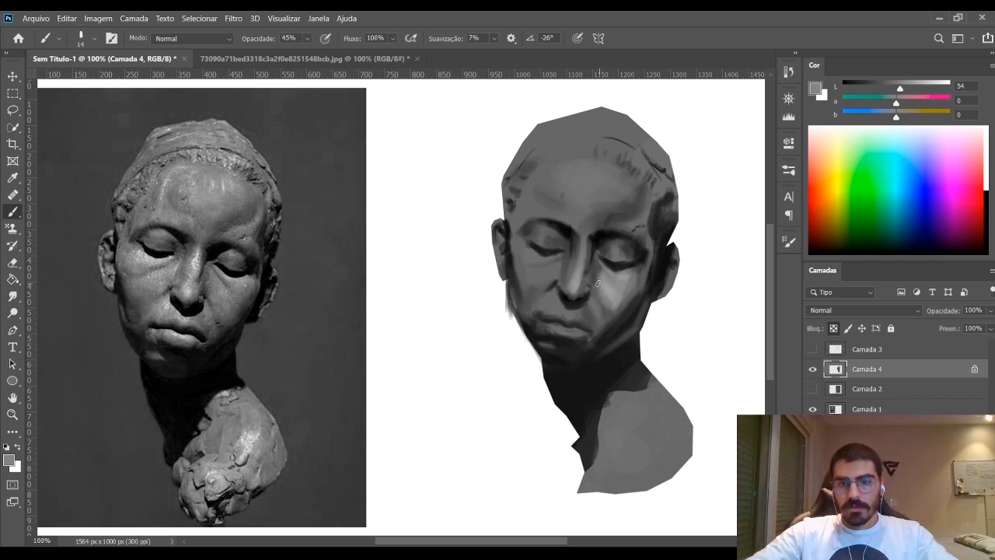
Sample a grey of lightness 61 from the lit cheek and lighten the opposite cheek with a 13 px brush angled at -89°
key(bracketright)
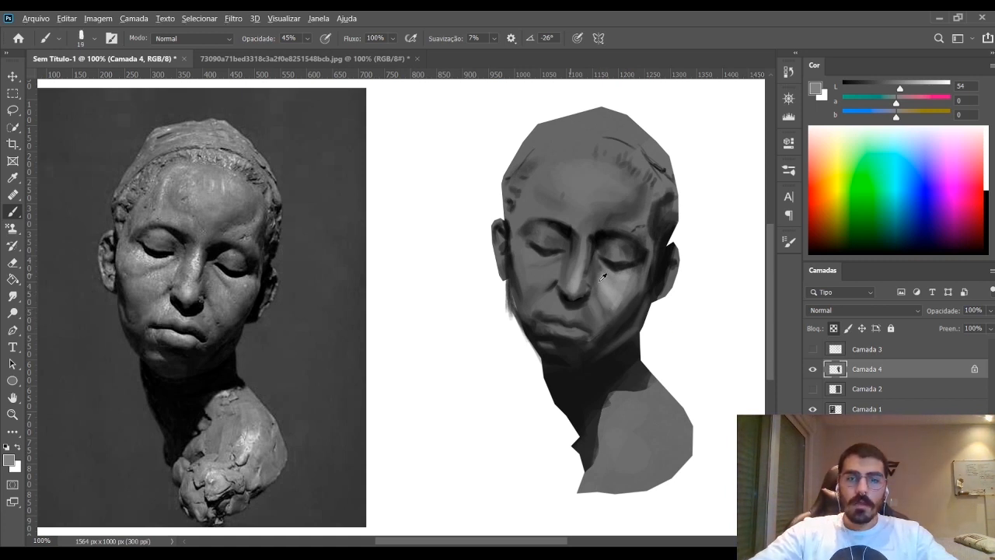
alt+click(616, 291)
alt+click(609, 291)
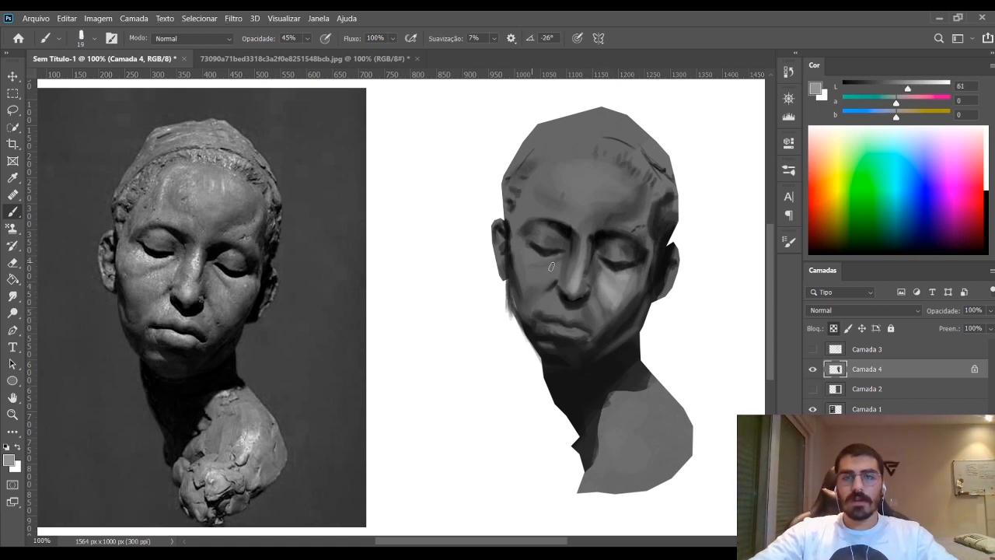
key(bracketleft)
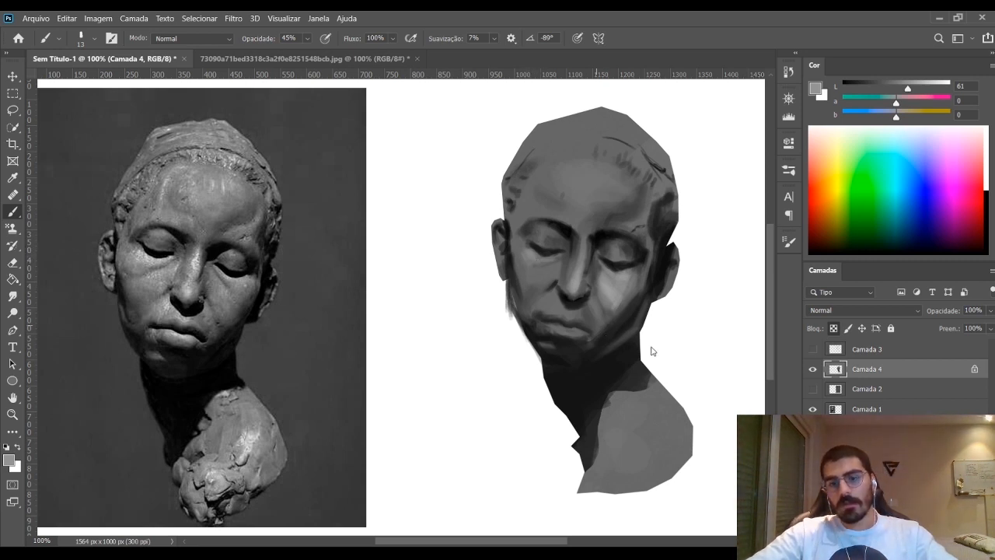
Lighten the forehead with the grey of lightness 61, using a 64 px brush and a 47 px brush
key(bracketright)
key(bracketright)
key(bracketright)
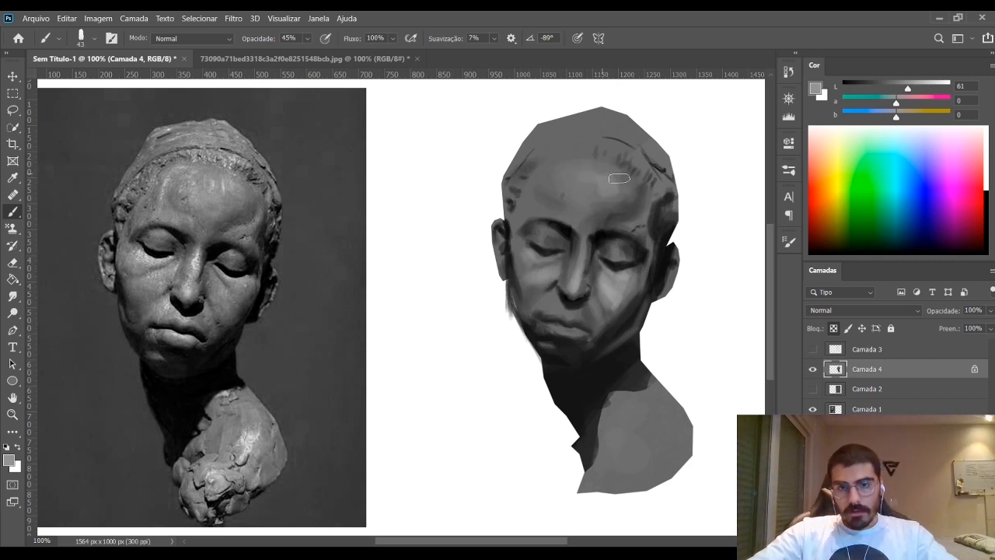
key(bracketright)
key(bracketright)
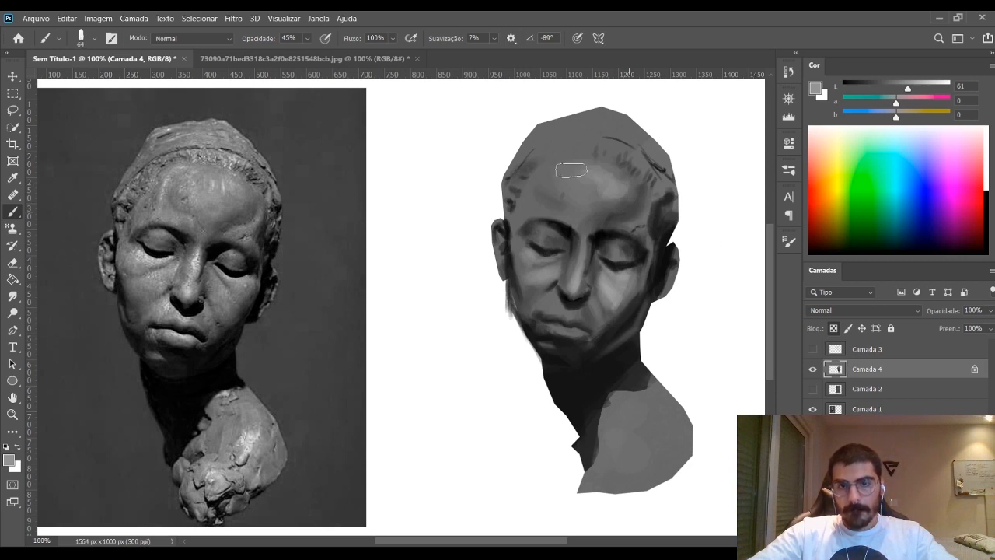
mouse_move(572, 170)
mouse_down()
mouse_move(603, 178)
mouse_move(607, 193)
mouse_move(575, 172)
mouse_move(594, 195)
mouse_move(573, 167)
mouse_move(585, 217)
mouse_up()
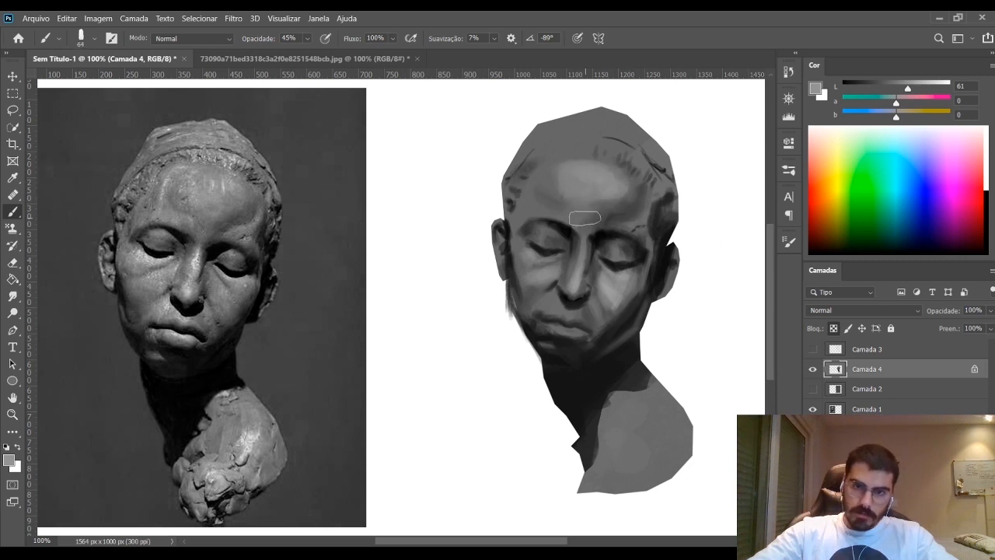
key(bracketleft)
key(bracketleft)
key(bracketleft)
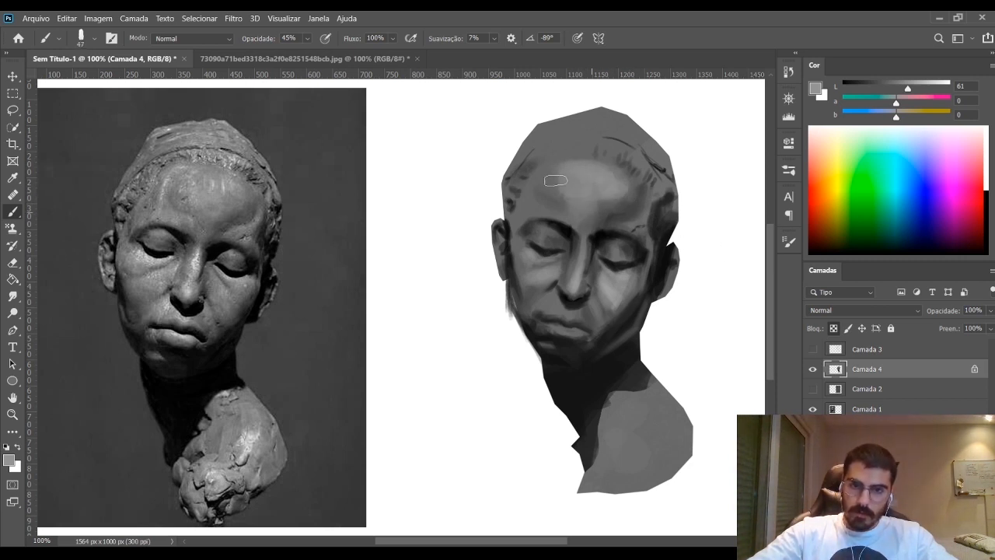
mouse_move(556, 180)
mouse_down()
mouse_move(565, 218)
mouse_move(543, 206)
mouse_move(552, 209)
mouse_move(541, 168)
mouse_move(552, 170)
mouse_move(552, 197)
mouse_up()
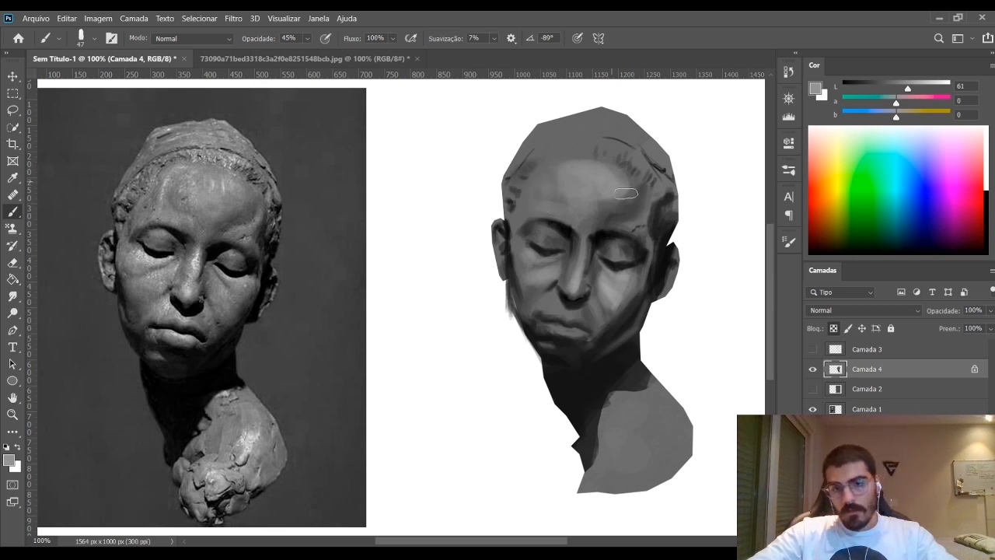
Paint a highlight along the lower lip with a 17 px brush
key(bracketleft)
key(bracketleft)
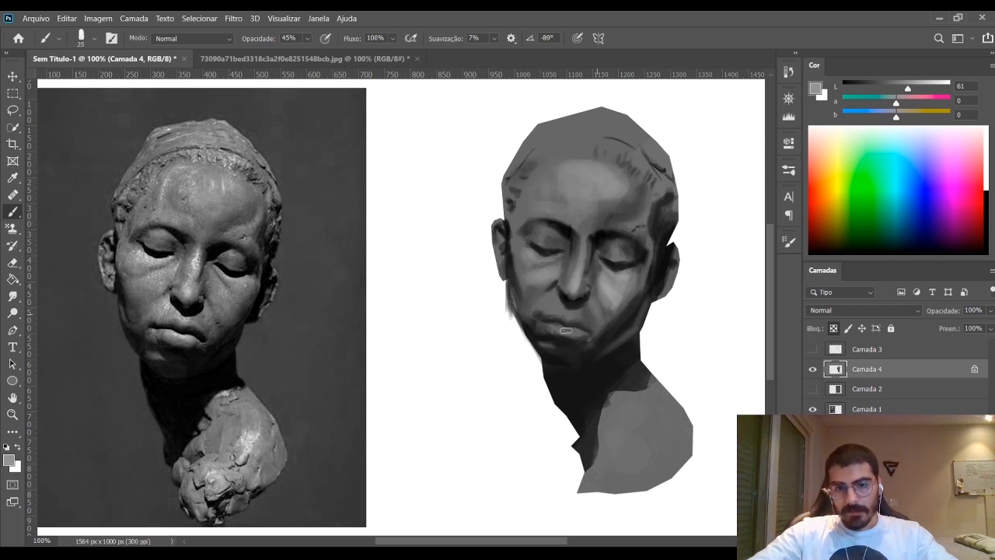
key(bracketleft)
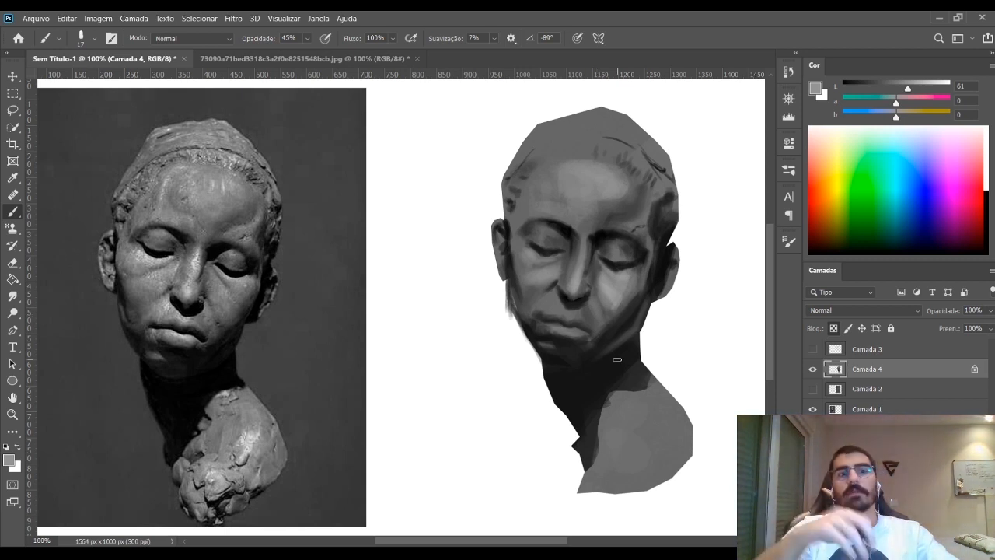
drag(554, 328, 587, 333)
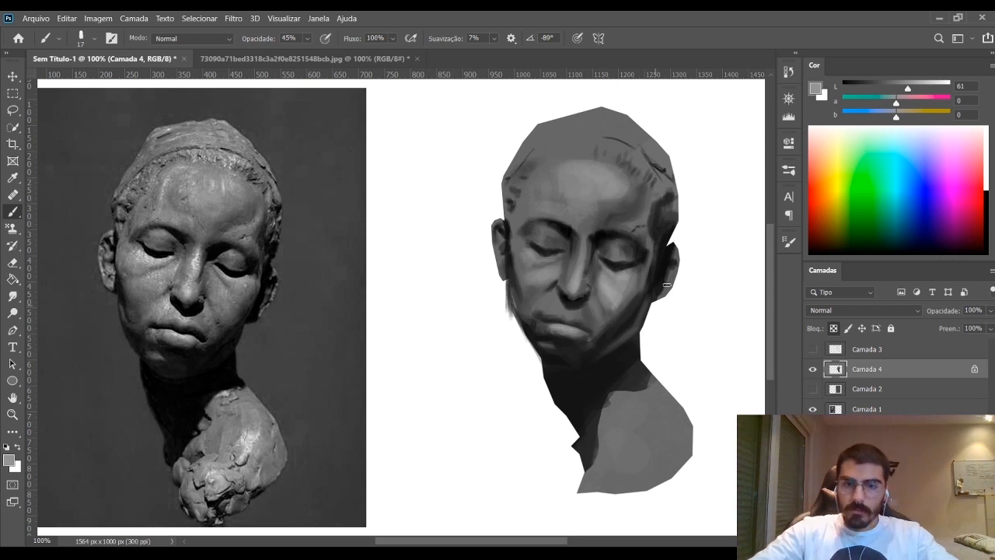
Shape the shadow beneath the lower lip with sampled greys of lightness 9, 34 and 10, and lower the paint lightness to 7
alt+click(561, 335)
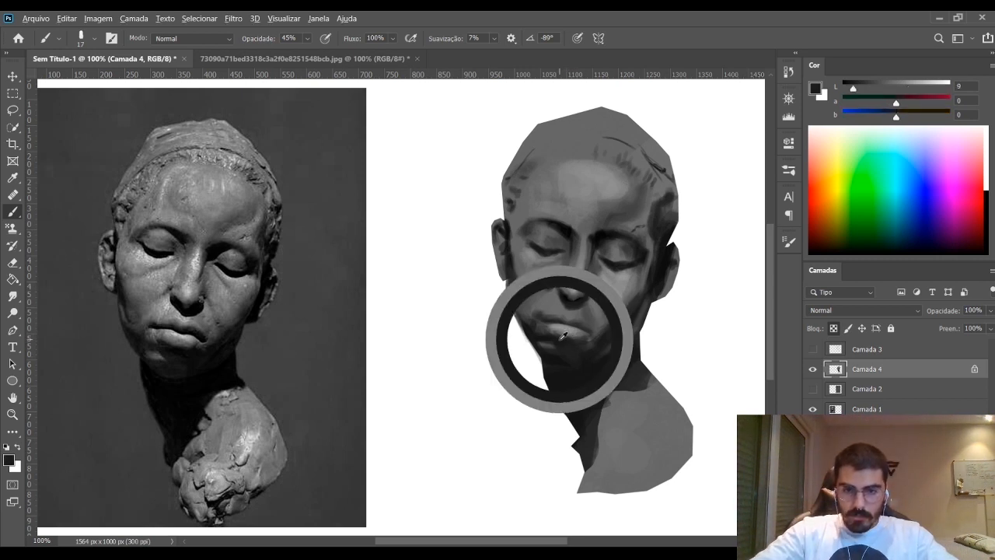
alt+click(560, 333)
alt+click(557, 333)
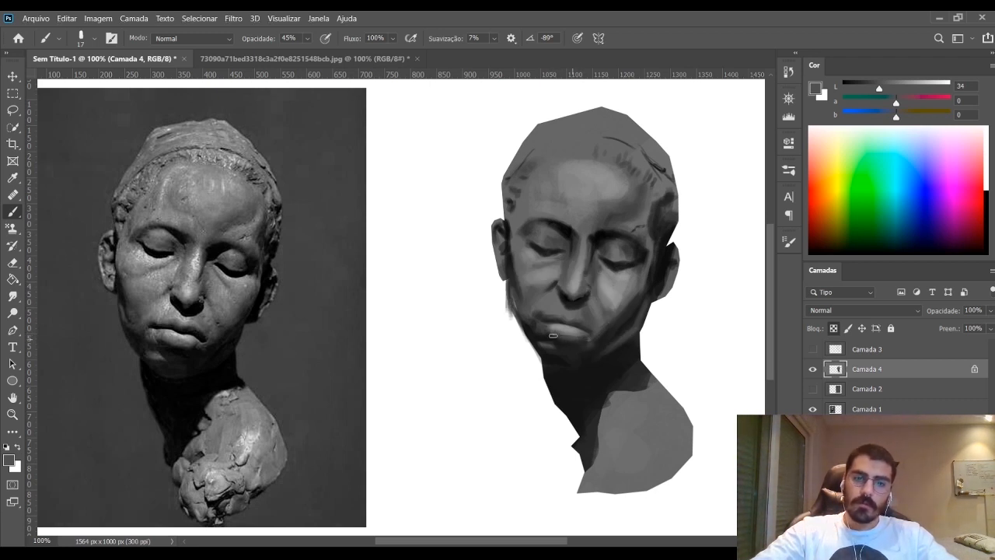
alt+click(568, 347)
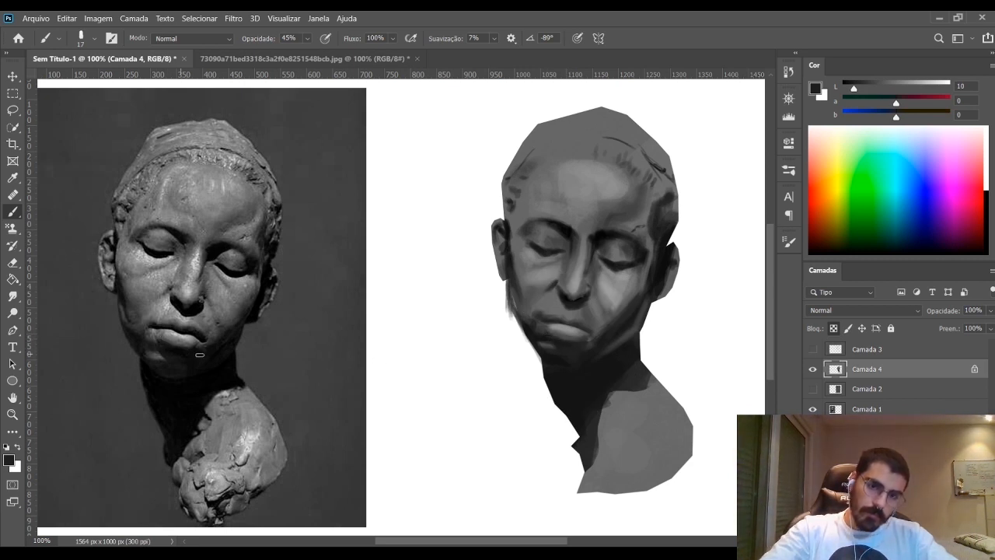
alt+click(571, 347)
click(852, 89)
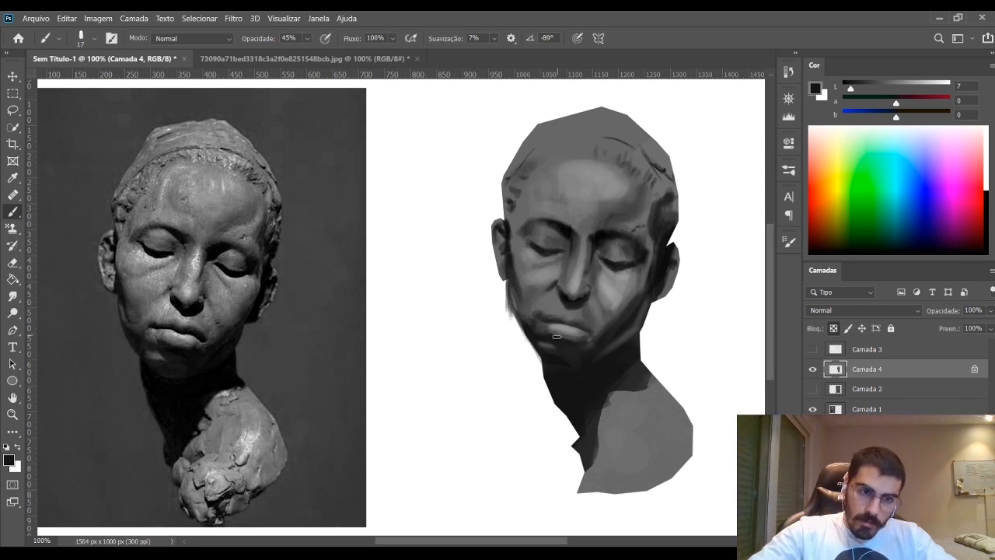
Brighten the lower lip towards the mouth corner with a sampled grey of lightness 61
alt+click(535, 323)
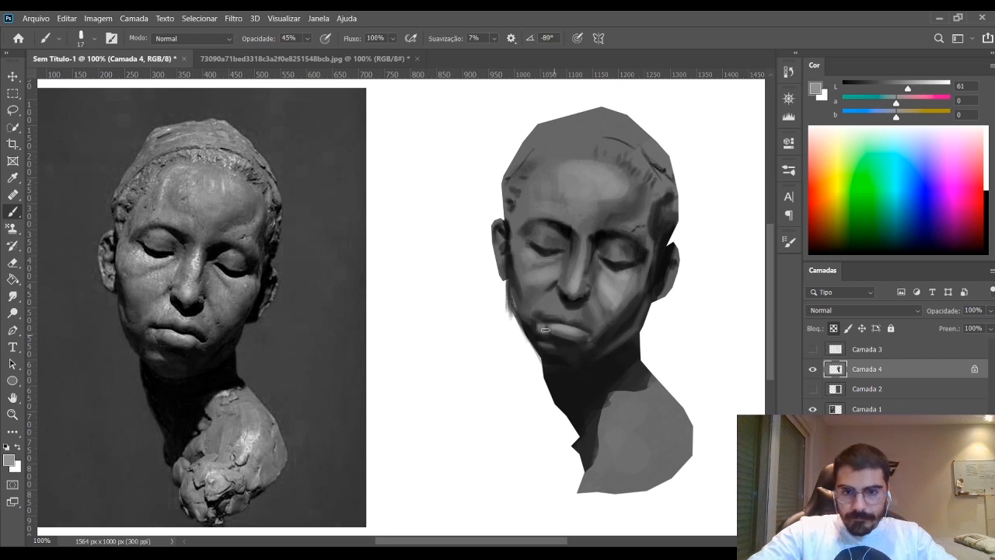
alt+click(571, 332)
alt+click(559, 325)
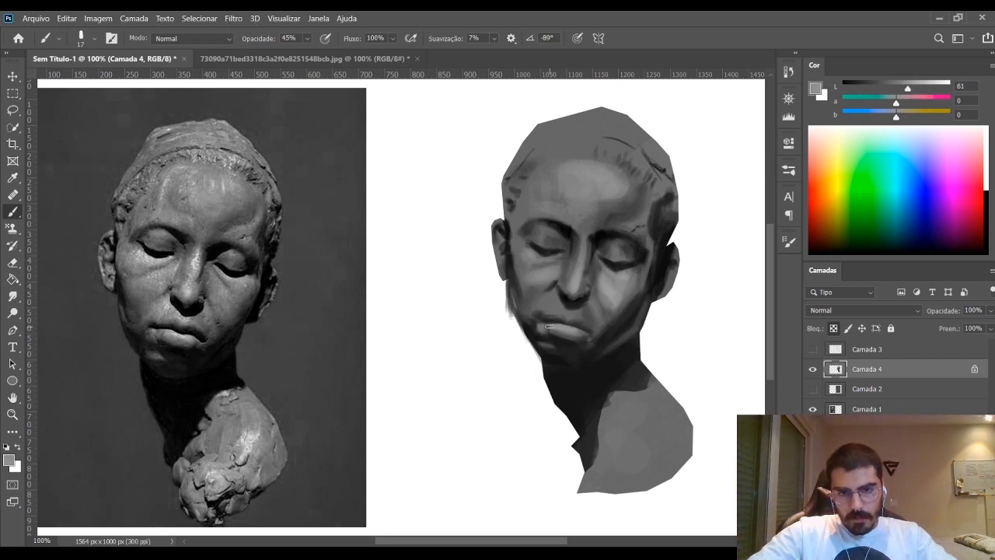
Sample a dark grey of lightness 10 and refine the dark edges around the lips with an 8 px brush
alt+click(568, 334)
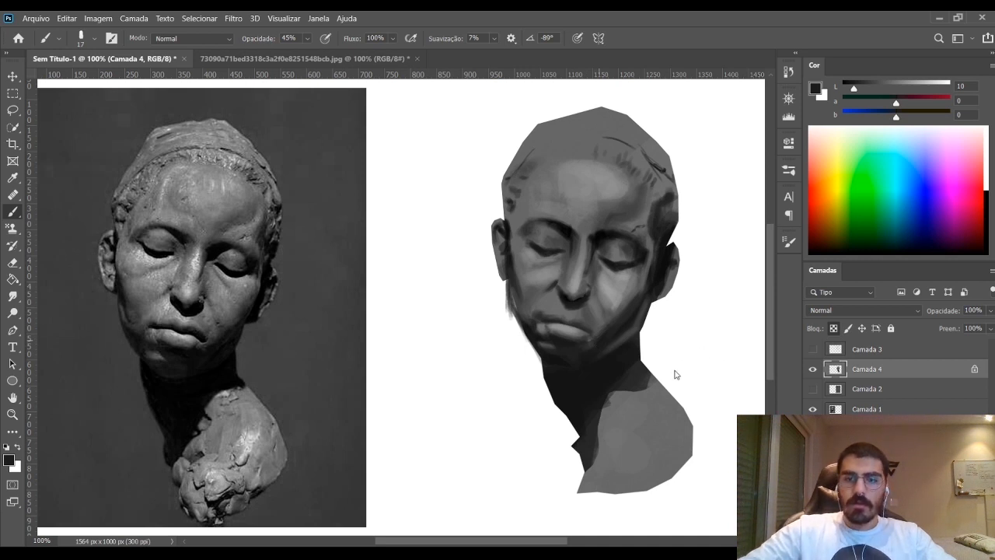
key(bracketleft)
key(bracketleft)
key(bracketleft)
key(bracketleft)
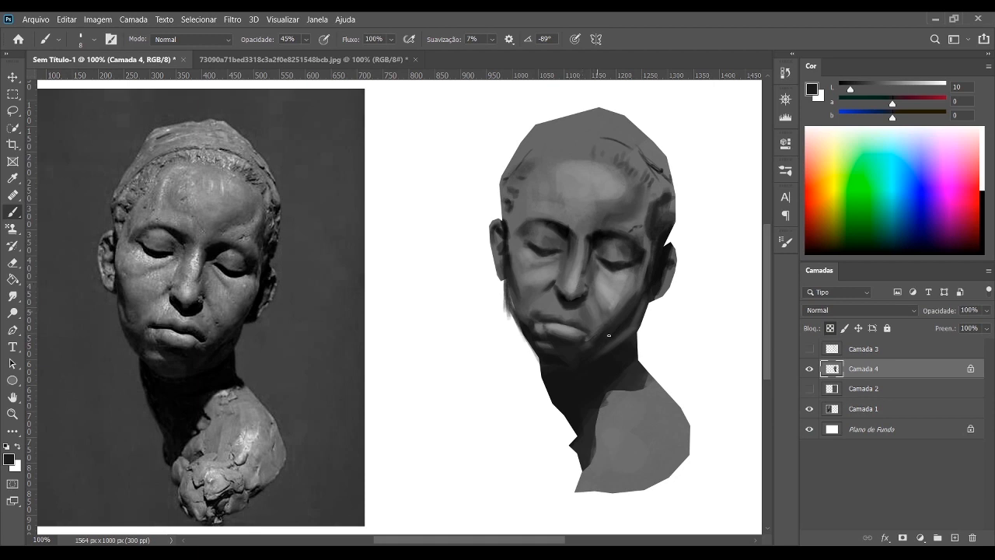
Lighten the area between the nose and upper lip with sampled greys of lightness 30 and 58 and a 38 px brush
alt+click(544, 282)
alt+click(549, 285)
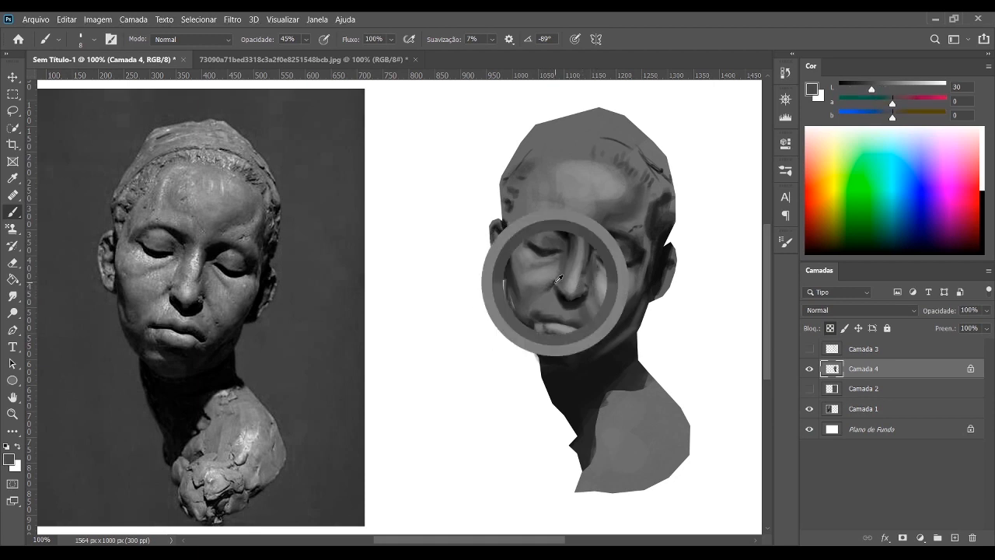
alt+click(553, 298)
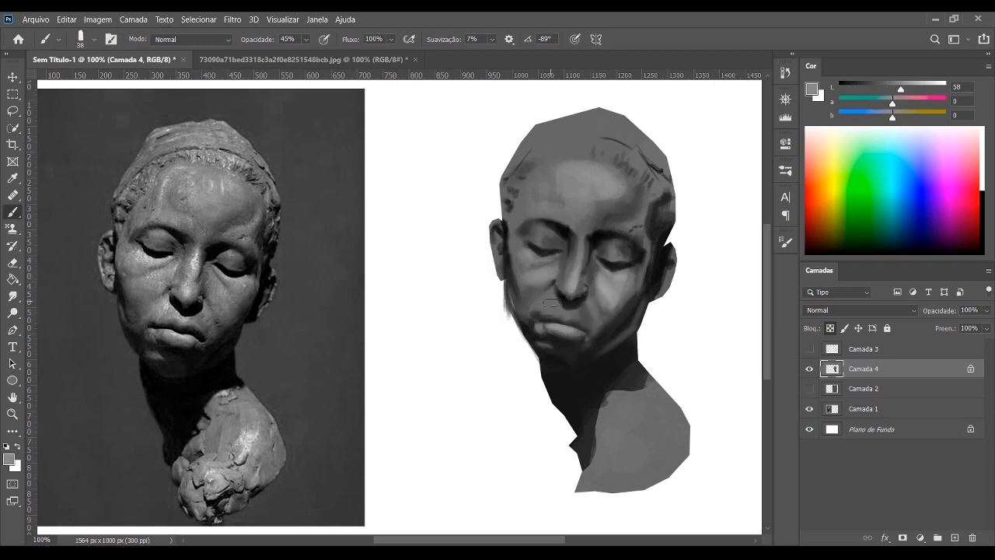
mouse_move(546, 298)
mouse_down()
mouse_move(573, 333)
mouse_move(553, 308)
mouse_up()
Darken the lip line and the shadow around the mouth with 11 and 16 px brushes at lightness 1 and 6
key(bracketleft)
key(bracketleft)
alt+click(567, 323)
alt+click(564, 298)
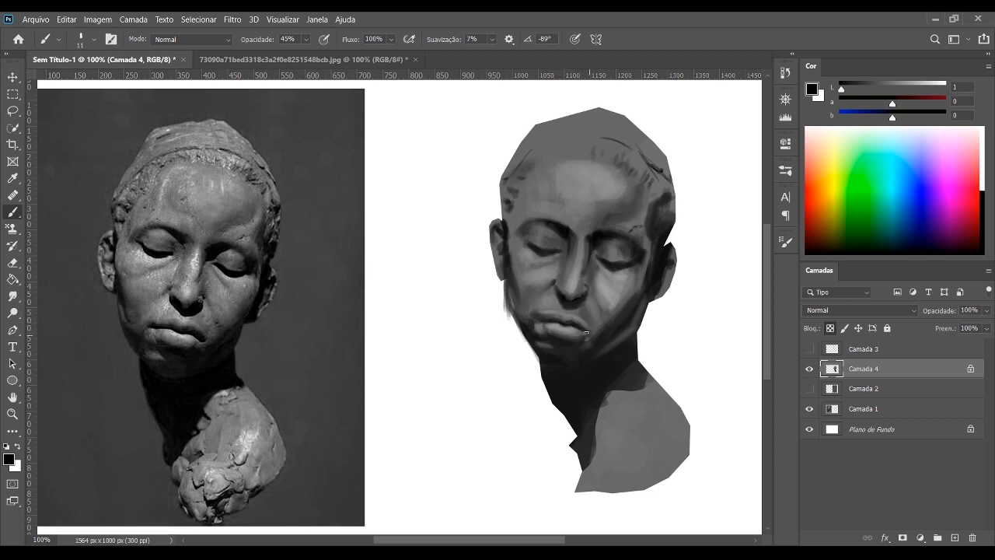
alt+click(580, 321)
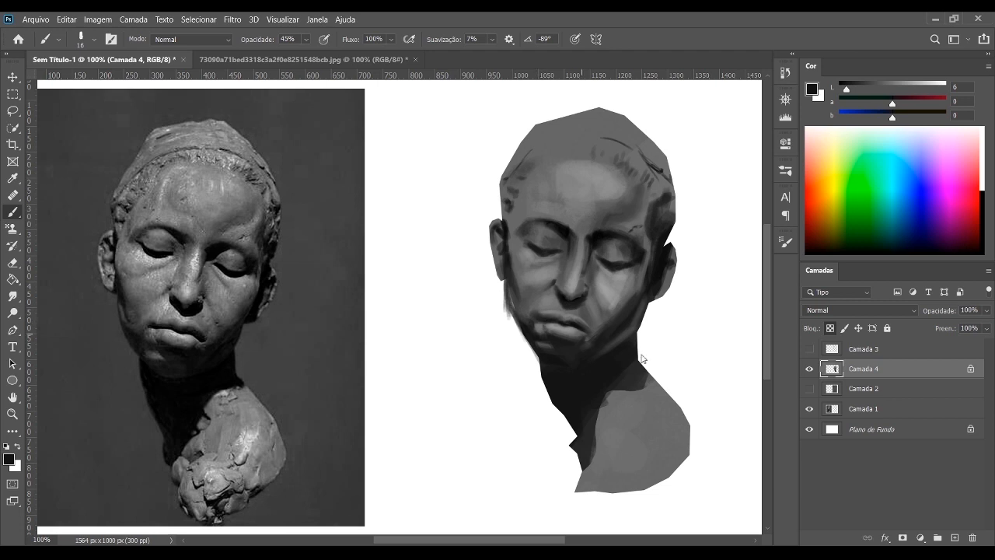
Refine the mouth corner on the outer side of the face with a 13 px brush and sampled greys of lightness 47, 12 and 46
alt+click(537, 309)
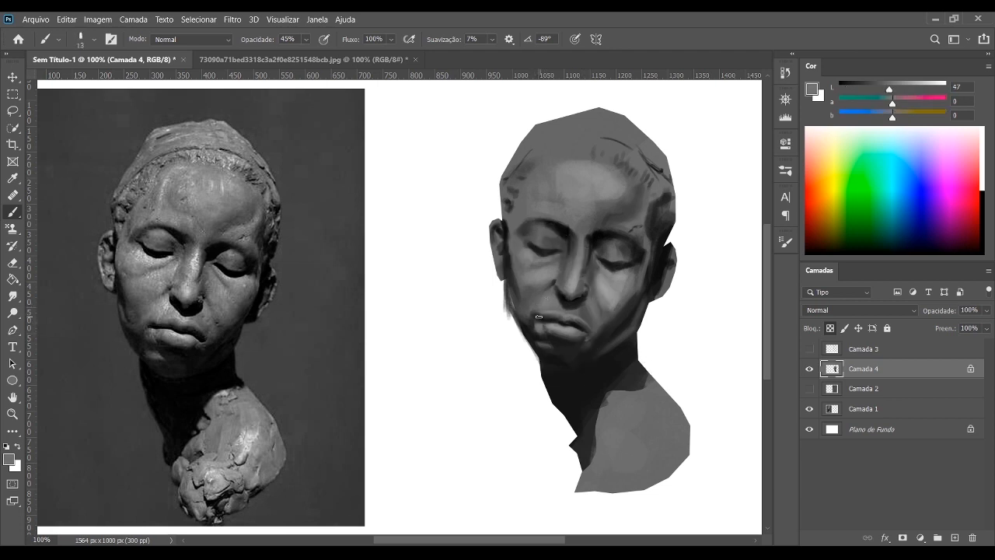
alt+click(535, 315)
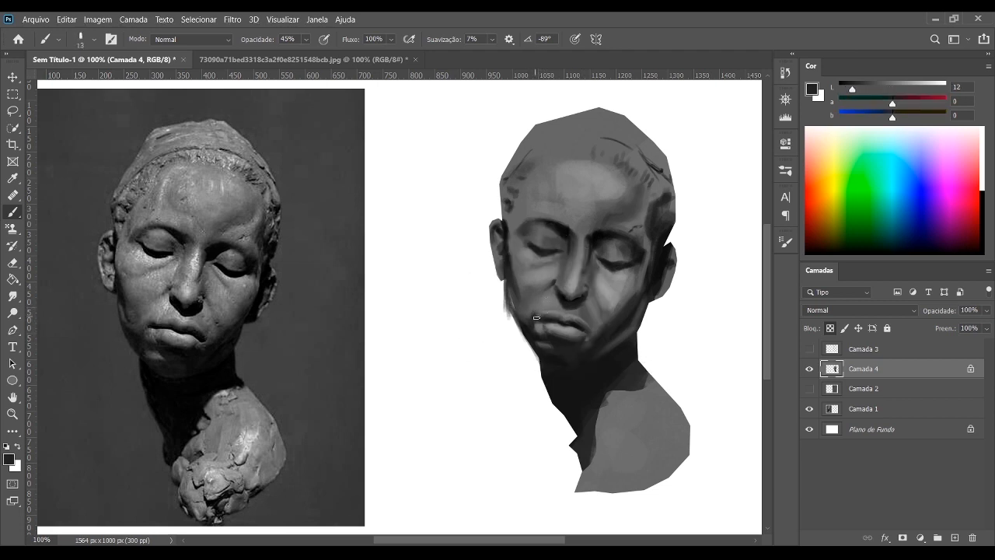
alt+click(532, 314)
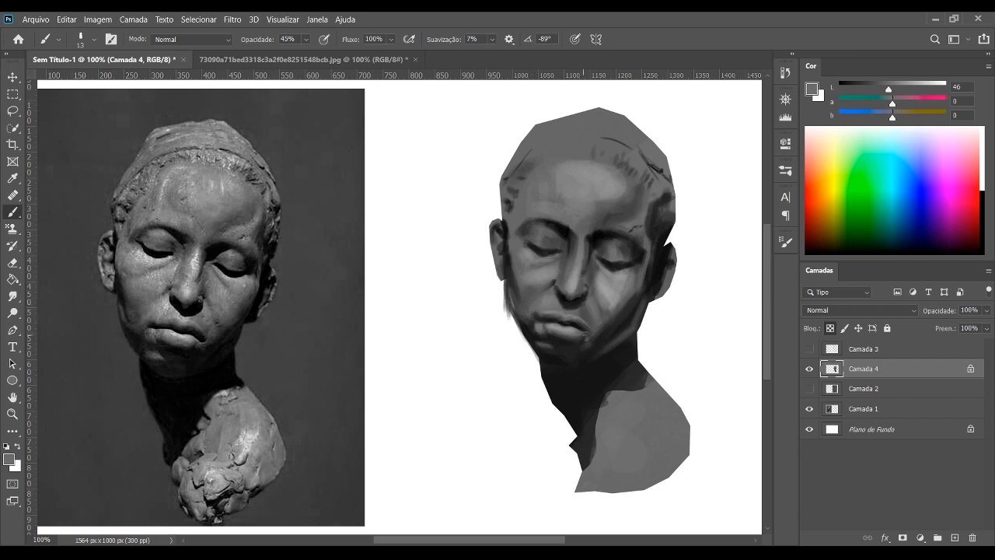
Blend the upper lip and the mouth corner nearest the lit cheek with sampled greys of lightness 52, 15, 46 and 32
alt+click(583, 332)
alt+click(579, 314)
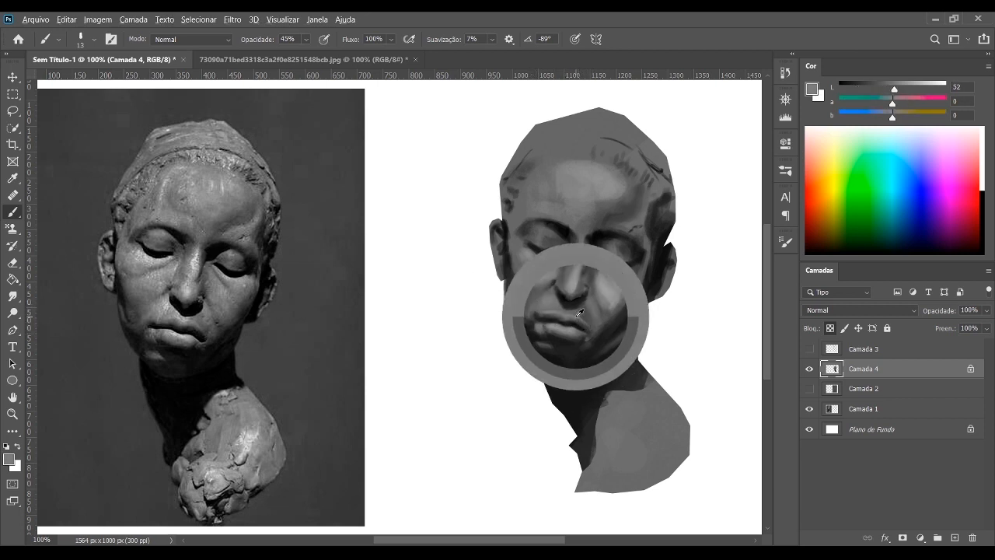
drag(579, 313, 573, 321)
alt+click(566, 320)
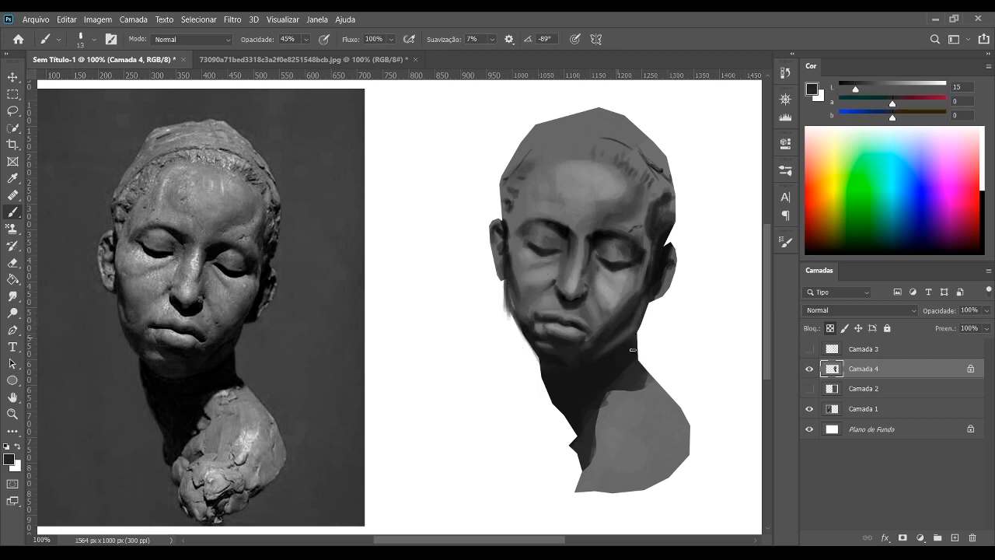
alt+click(569, 314)
alt+click(556, 312)
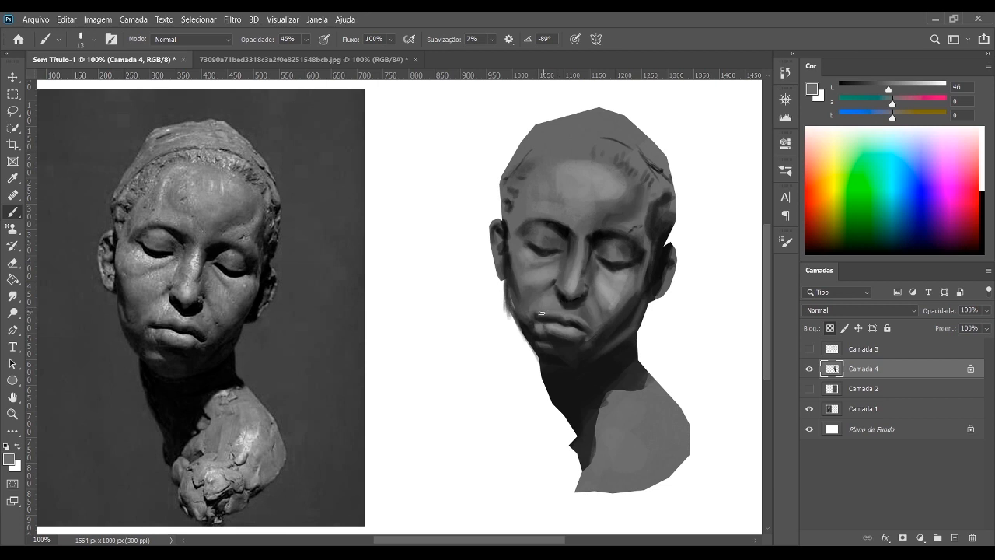
alt+click(582, 310)
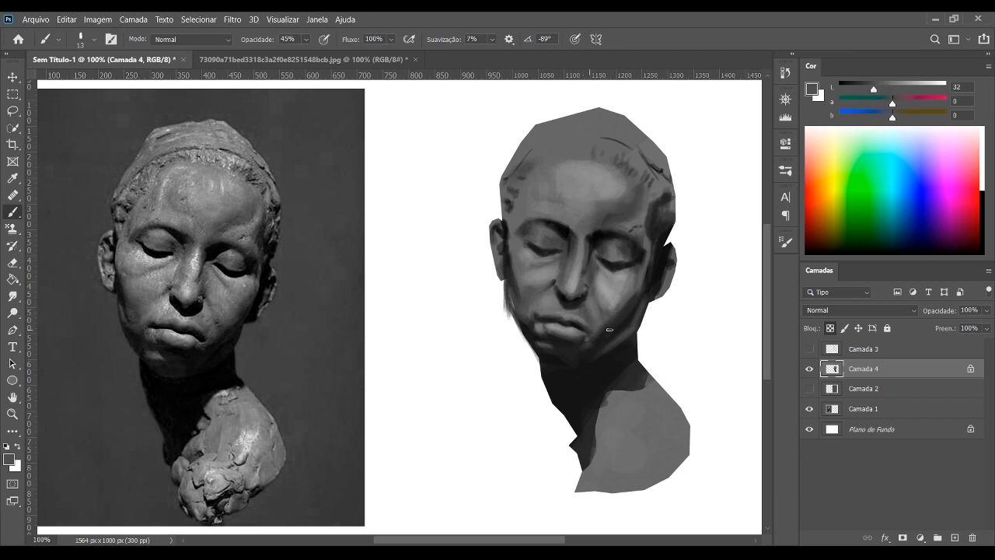
Set the paint lightness to 74, paint light strands at the front of the hairline and show the Camada 2 background layer
alt+click(634, 299)
alt+click(643, 200)
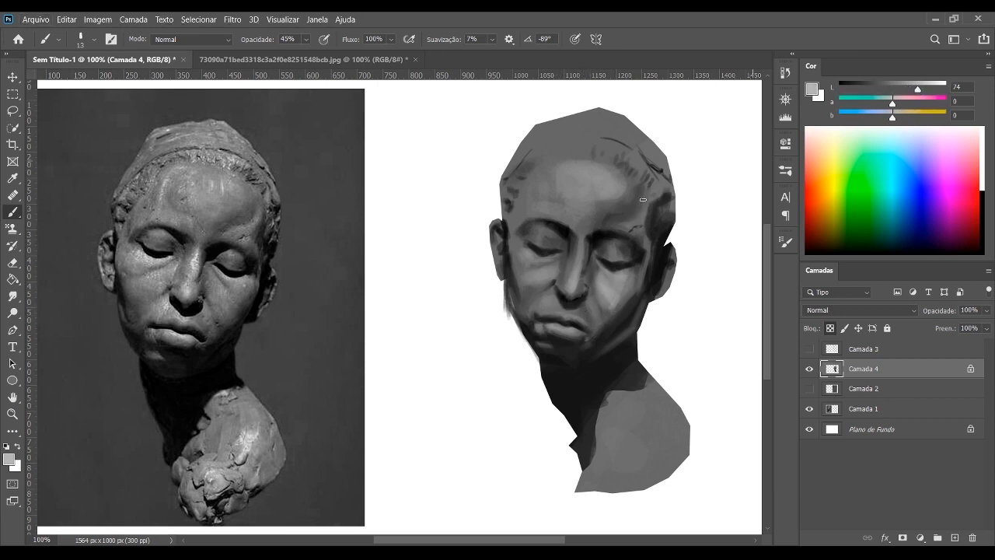
drag(600, 156, 618, 161)
key(bracketright)
key(bracketright)
key(bracketright)
key(bracketright)
click(810, 388)
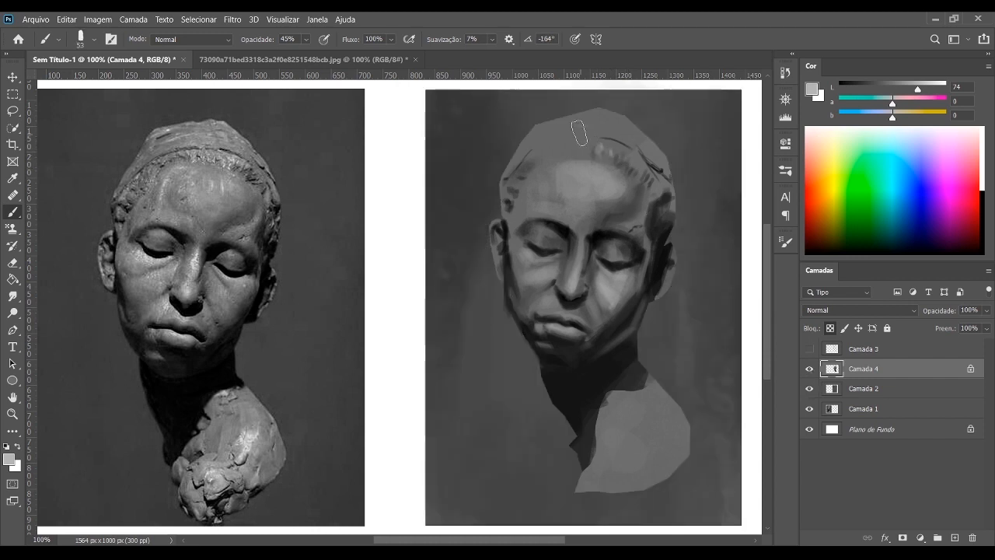
Paint highlights across the head covering with a 29 px brush angled at -164°
key(bracketleft)
key(bracketleft)
key(bracketleft)
mouse_move(561, 133)
mouse_down()
mouse_move(618, 126)
mouse_move(605, 127)
mouse_move(626, 106)
mouse_move(668, 116)
mouse_move(641, 182)
mouse_up()
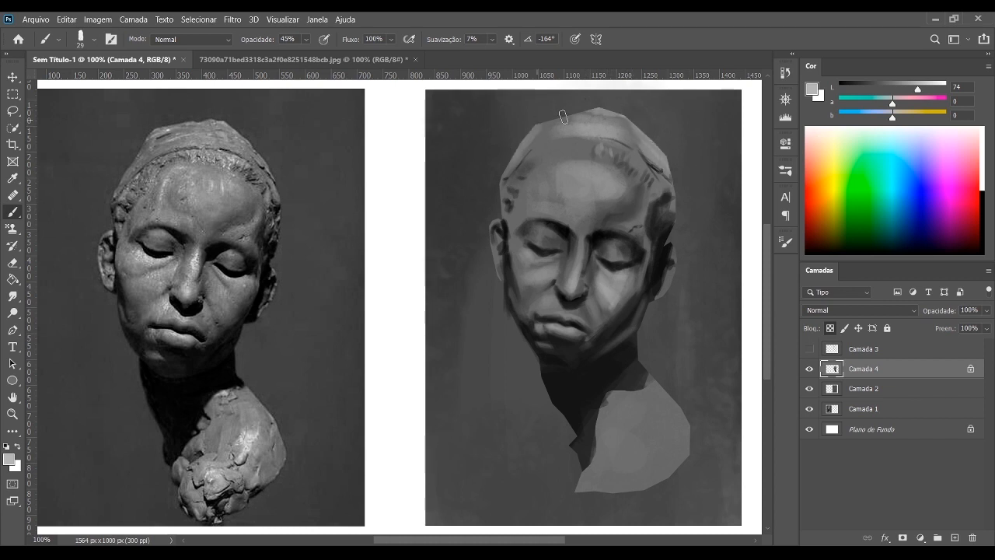
drag(544, 144, 587, 126)
Paint short hair strands along the hairline with an 11 px brush angled at -86° and sampled greys of lightness 30, 54 and 31
alt+click(647, 161)
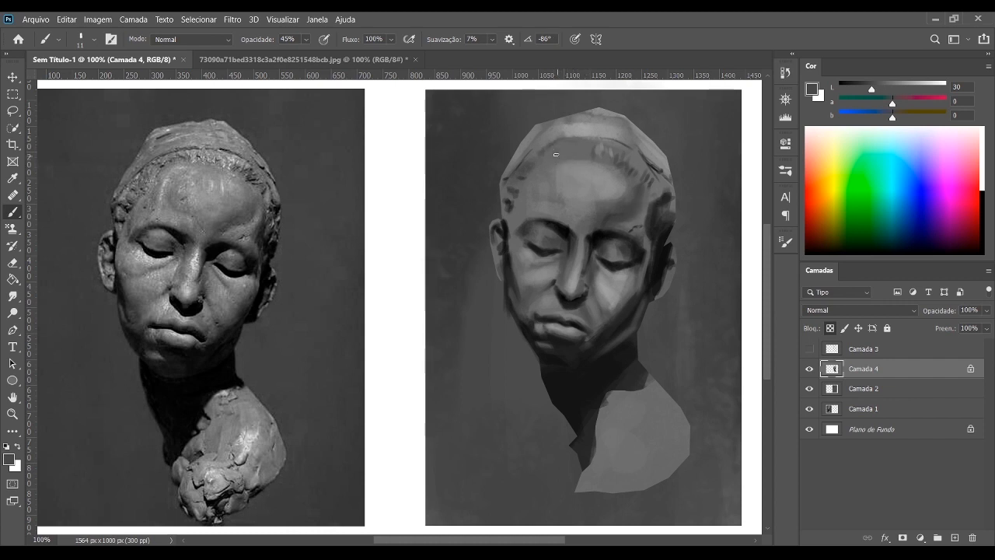
alt+click(579, 147)
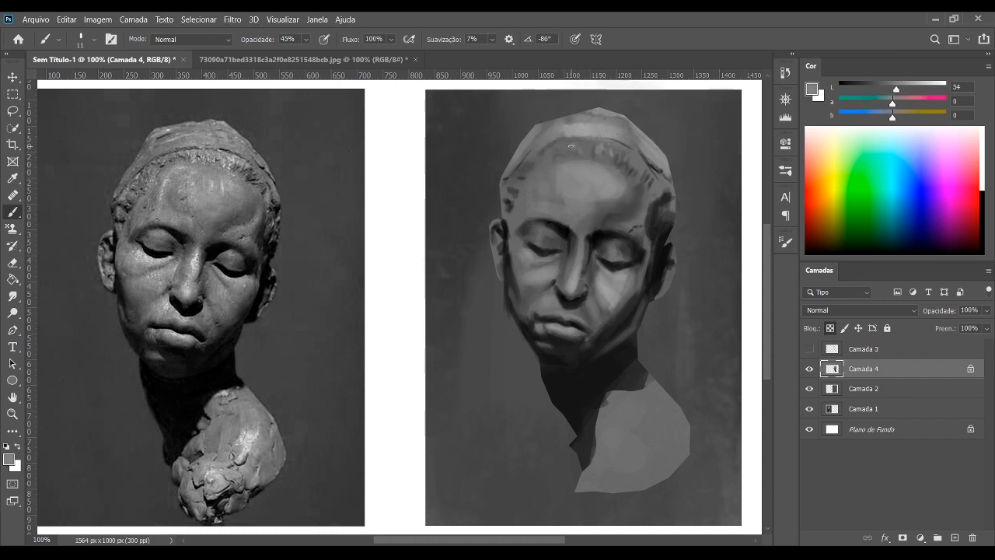
alt+click(622, 172)
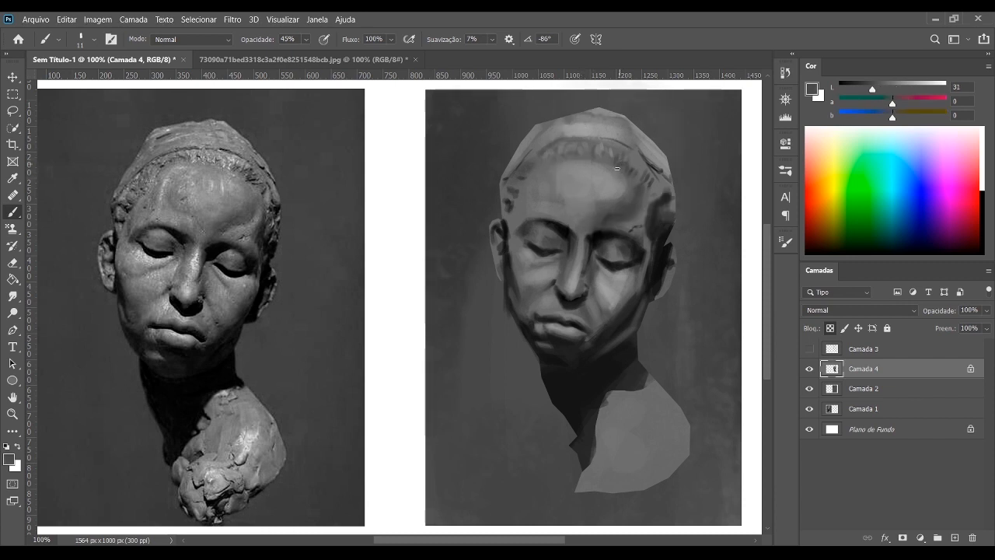
key(bracketright)
key(bracketright)
key(bracketright)
key(bracketleft)
key(bracketleft)
key(bracketleft)
Touch up the brow with a sampled grey of lightness 14, and soften the cheek with a 43 px brush at sampled lightness 39
alt+click(531, 224)
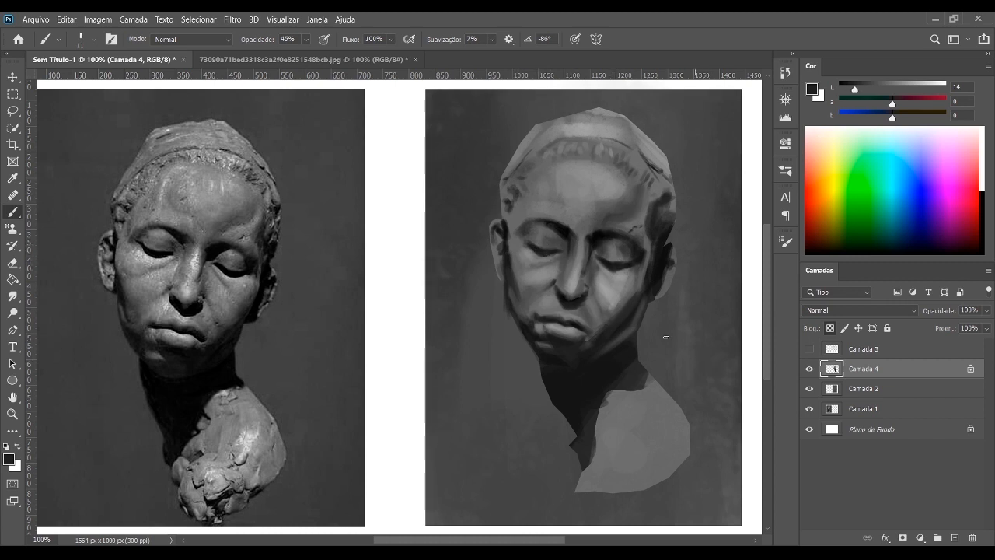
key(bracketright)
key(bracketright)
key(bracketright)
key(bracketright)
alt+click(622, 289)
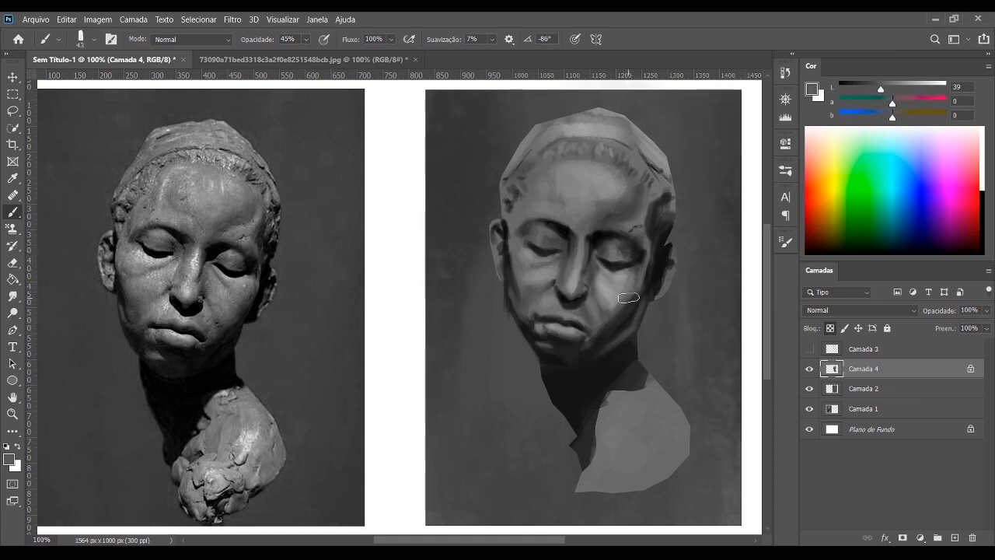
Blend the shadow edge along the outer cheek and jaw with 19 px and 26 px brushes and sampled greys of lightness 23, 8 and 9
key(bracketleft)
key(bracketleft)
key(bracketleft)
alt+click(641, 314)
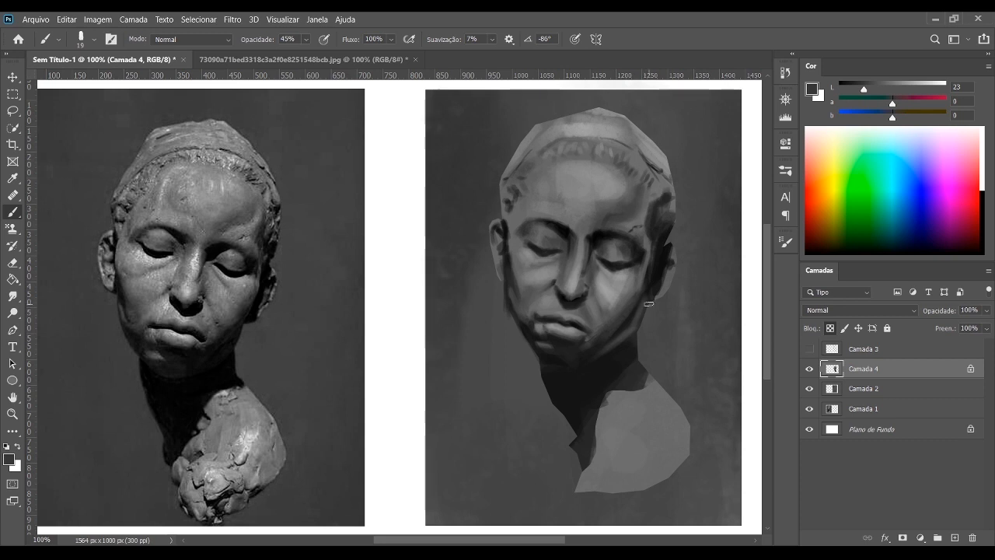
alt+click(647, 303)
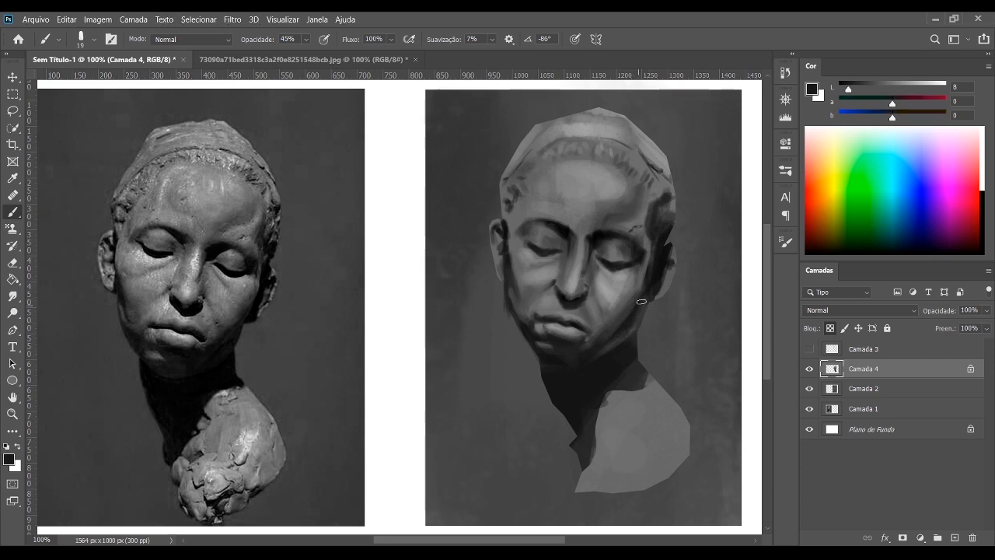
alt+click(613, 309)
key(bracketright)
key(bracketright)
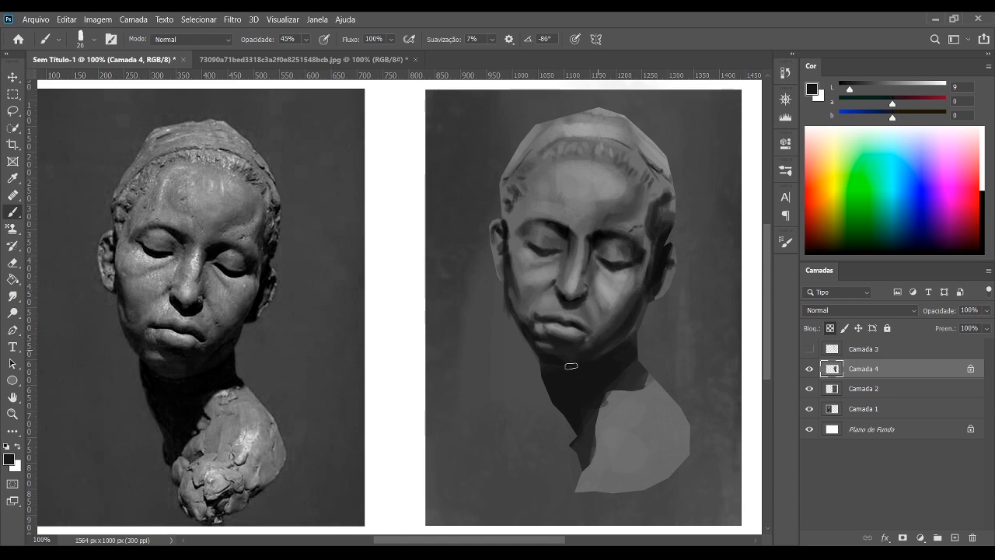
Flip the painted head on layer Camada 4 horizontally
click(852, 371)
key(ctrl+t)
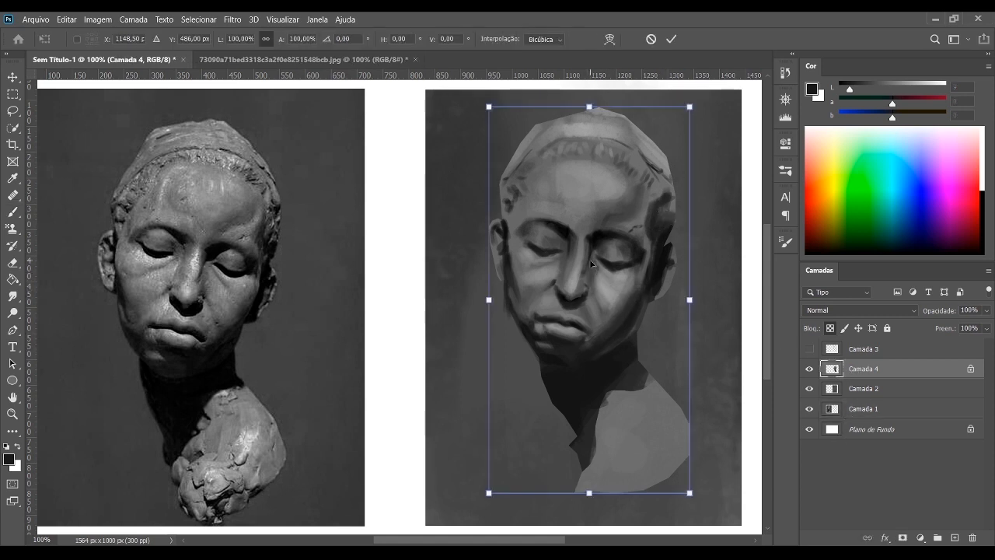
key(shift+h)
Flip the reference photo on layer Camada 1 horizontally and return to the brush on layer Camada 4
click(848, 409)
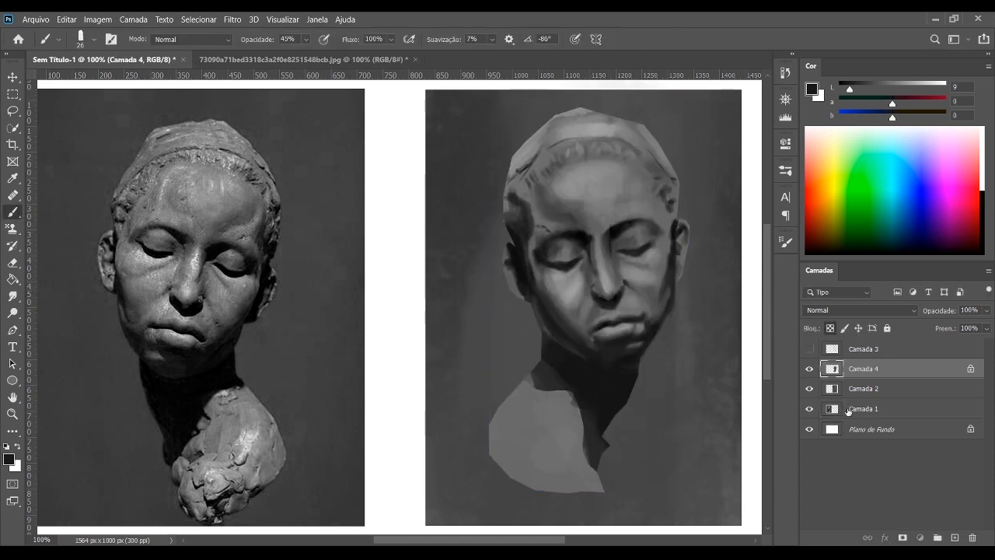
key(ctrl+t)
key(shift+h)
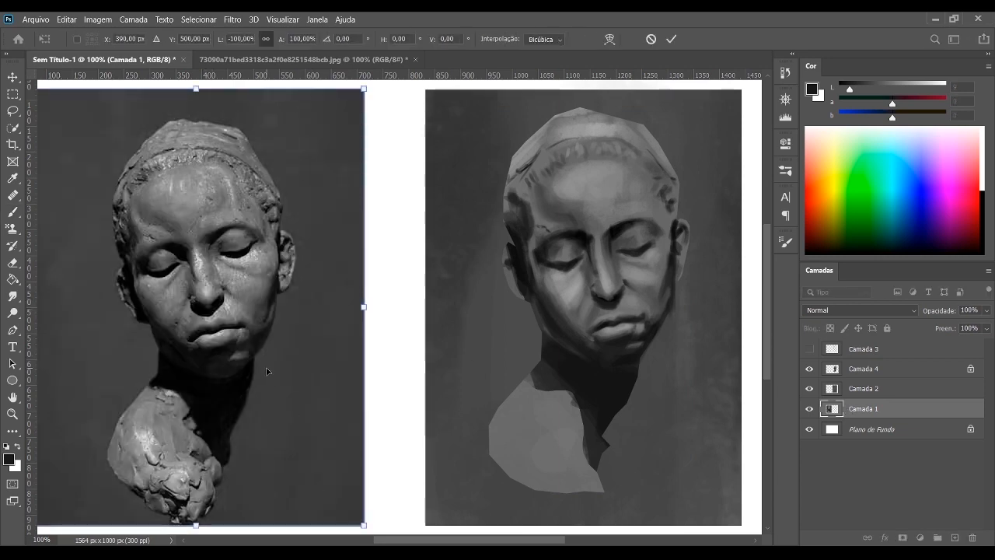
key(Return)
key(b)
click(850, 369)
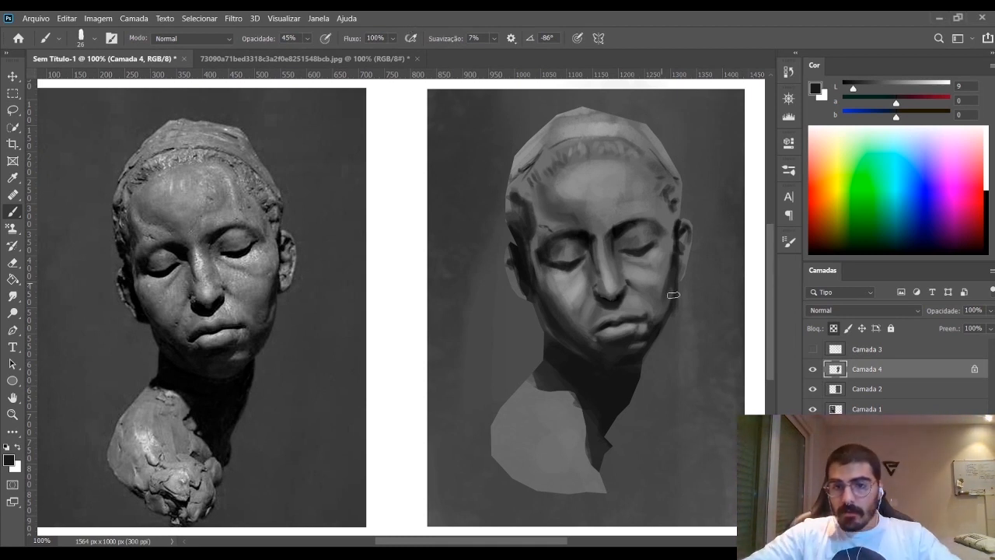
Deepen the shadows around the nose bridge and eyes with a small brush, using sampled lightness 36 and 13 and a set lightness of 3
key(bracketleft)
key(bracketleft)
key(bracketleft)
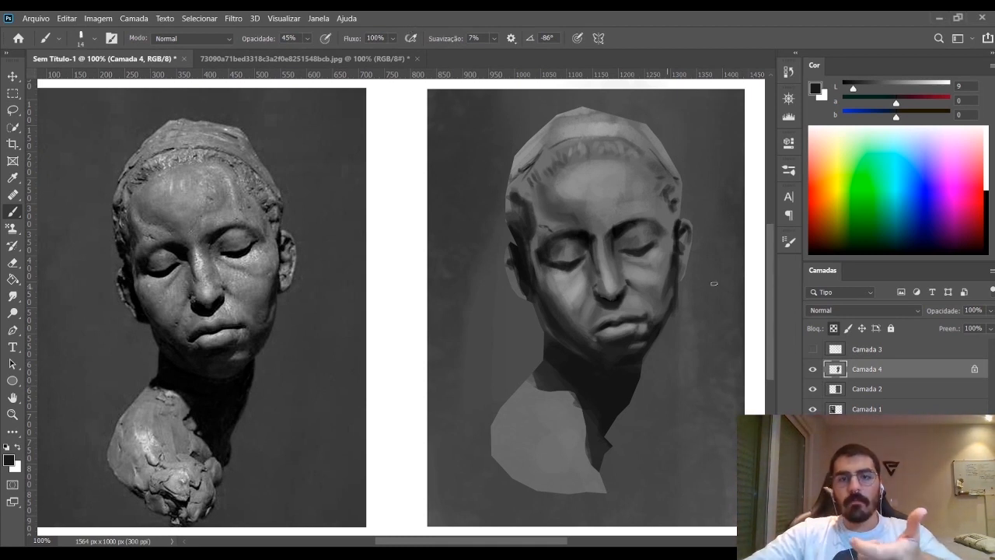
alt+click(614, 253)
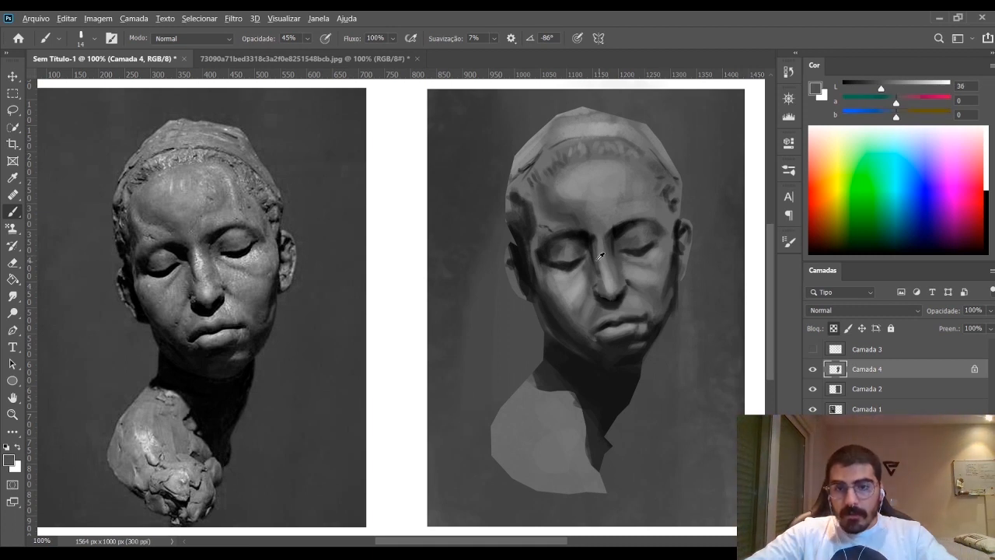
alt+click(597, 253)
alt+click(595, 244)
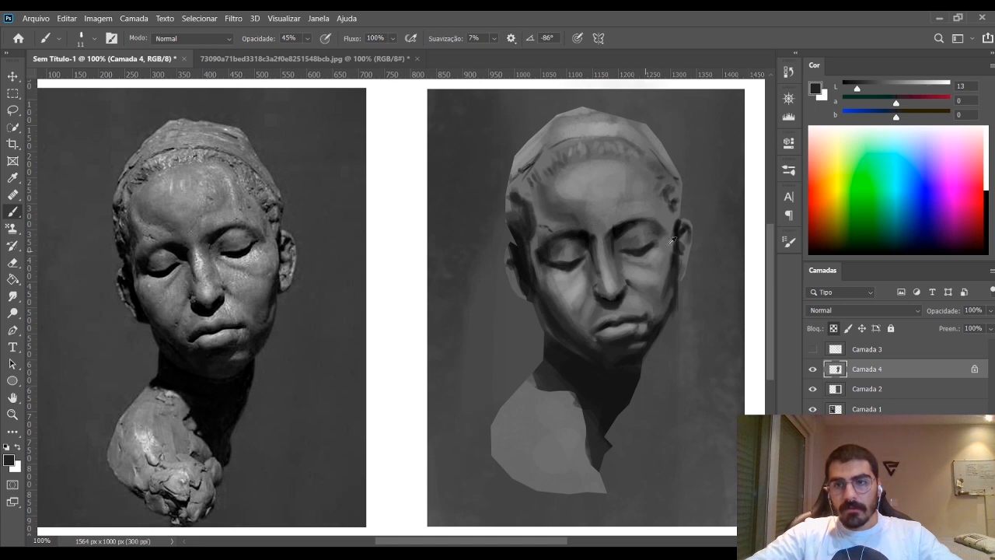
click(848, 88)
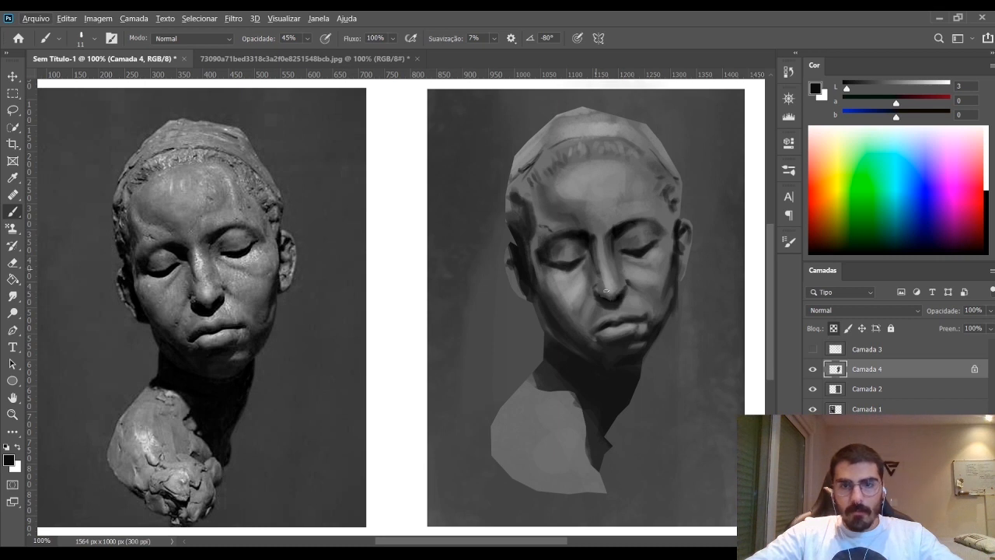
Model the nose bridge with an 11 px brush angled at -80° and sampled greys of lightness 33, 52, 45 and 10
alt+click(603, 264)
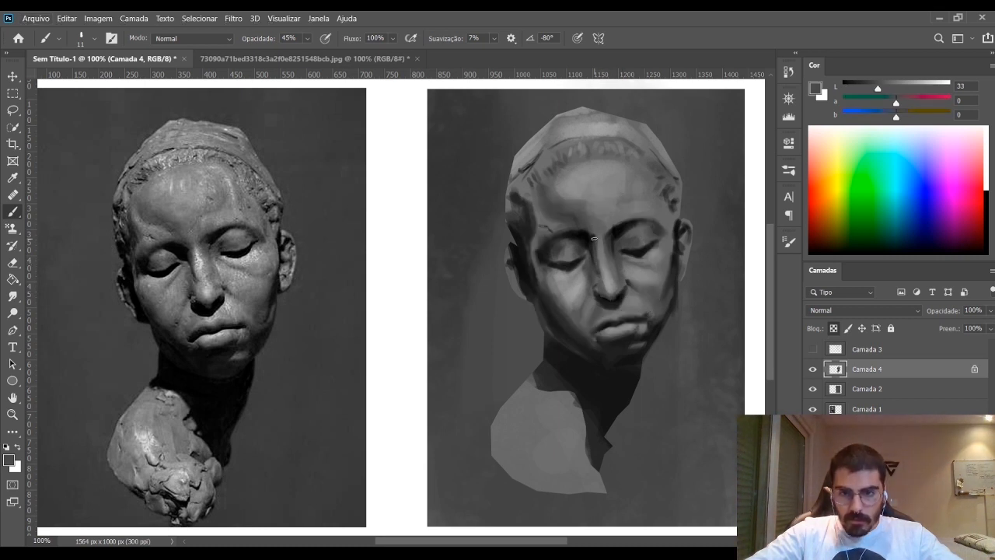
alt+click(603, 244)
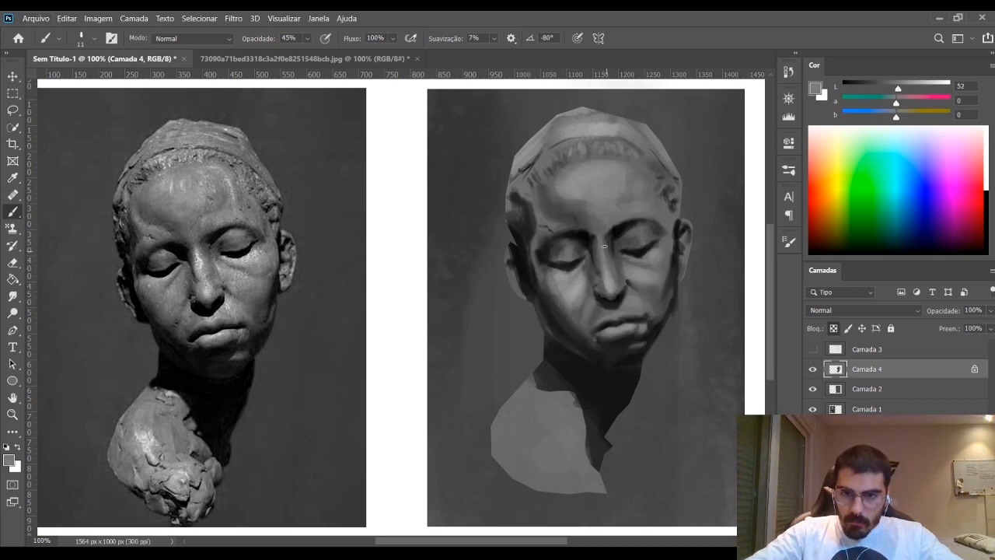
alt+click(603, 265)
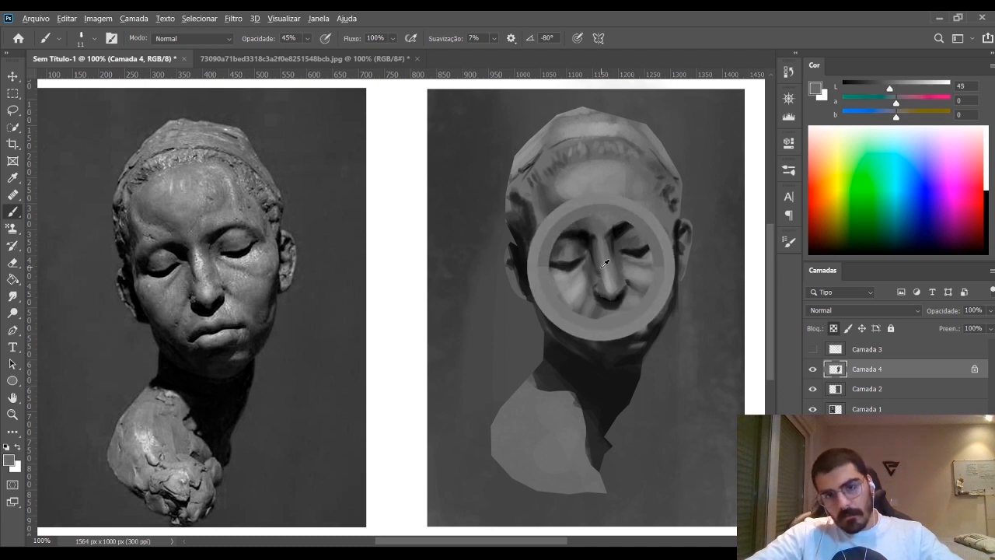
alt+click(598, 254)
alt+click(595, 263)
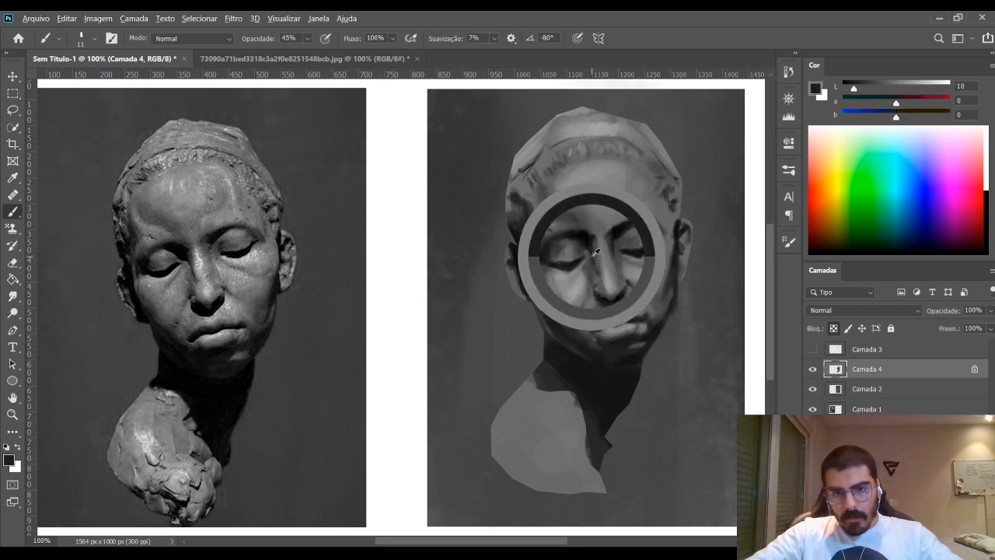
Blend the nose root into the inner eyebrow with sampled greys of lightness 34 and 25 and a dark brow tone
alt+click(602, 240)
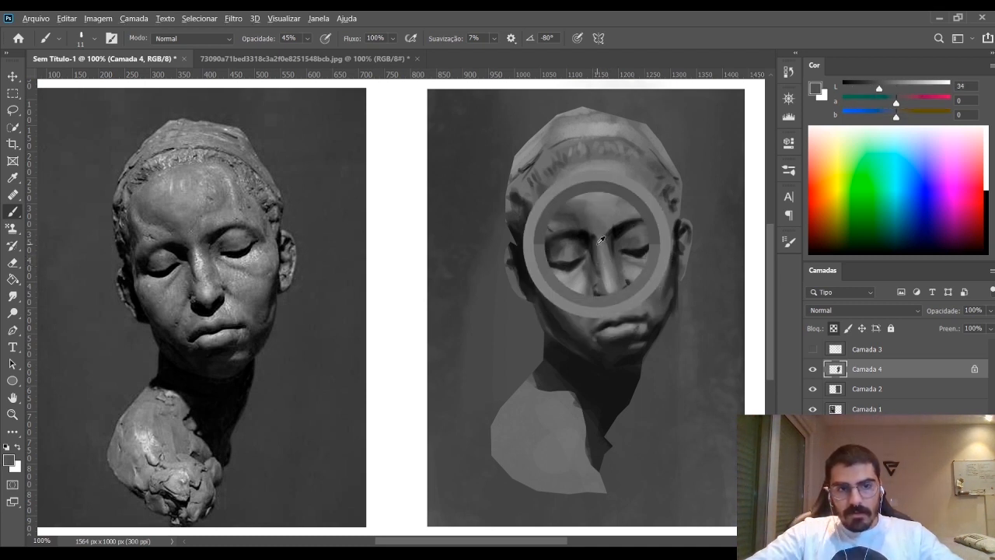
alt+click(598, 241)
alt+click(596, 242)
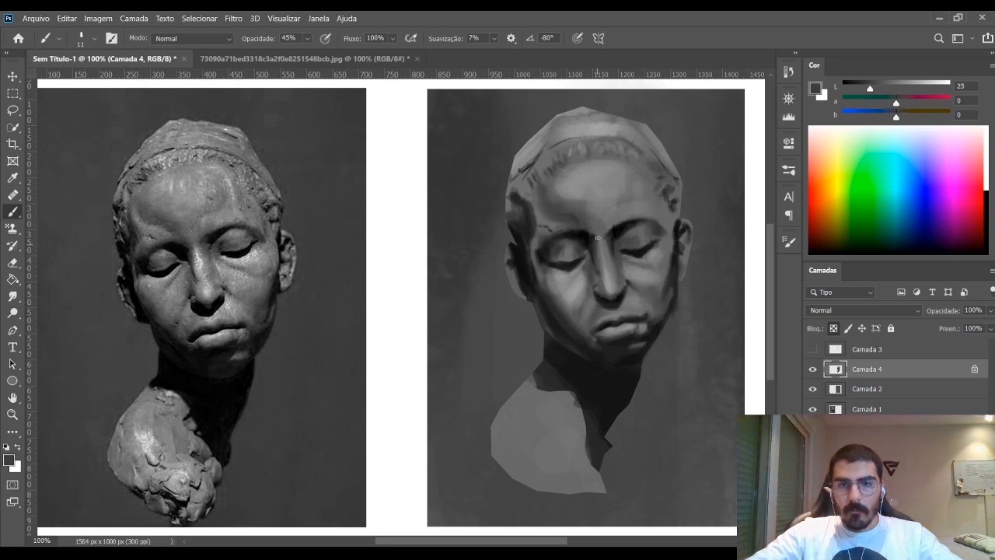
alt+click(584, 232)
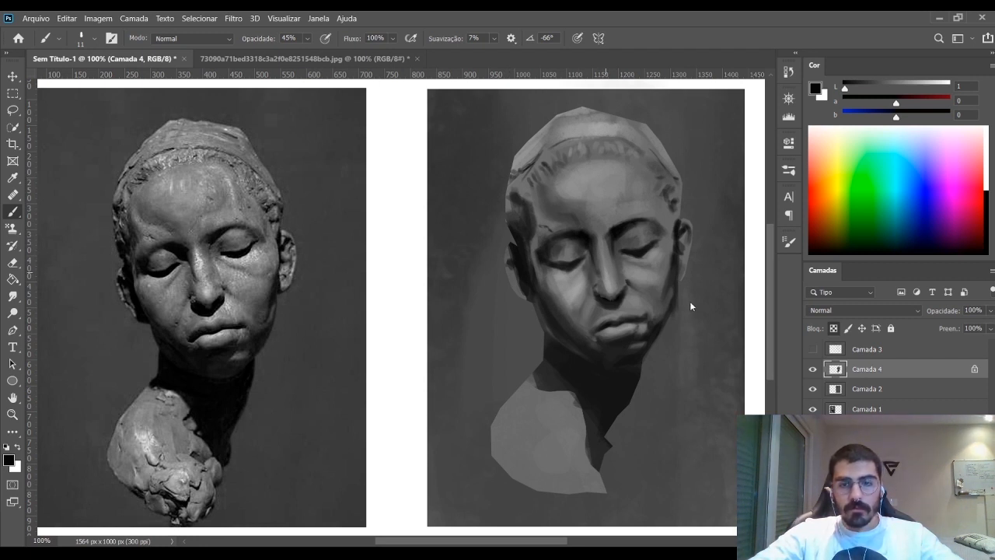
Soften the closed eye on the shaded side with a sampled grey of lightness 42 and a 20 px brush angled at -66°
key(bracketright)
key(bracketright)
key(bracketright)
alt+click(542, 240)
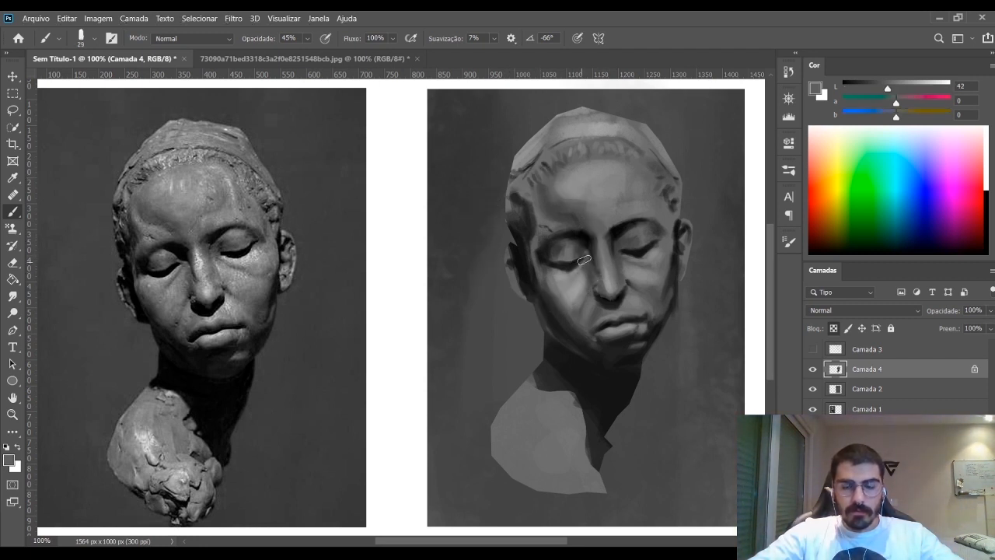
key(bracketleft)
key(bracketleft)
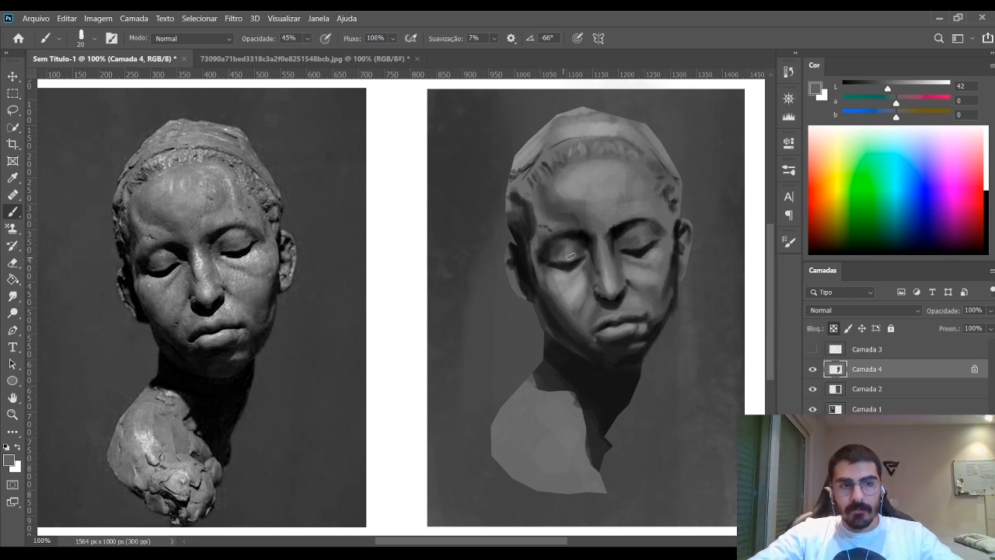
Refine the shaded-side eyelid and its shadow with sampled greys of lightness 8, 45, 7 and 47
alt+click(553, 249)
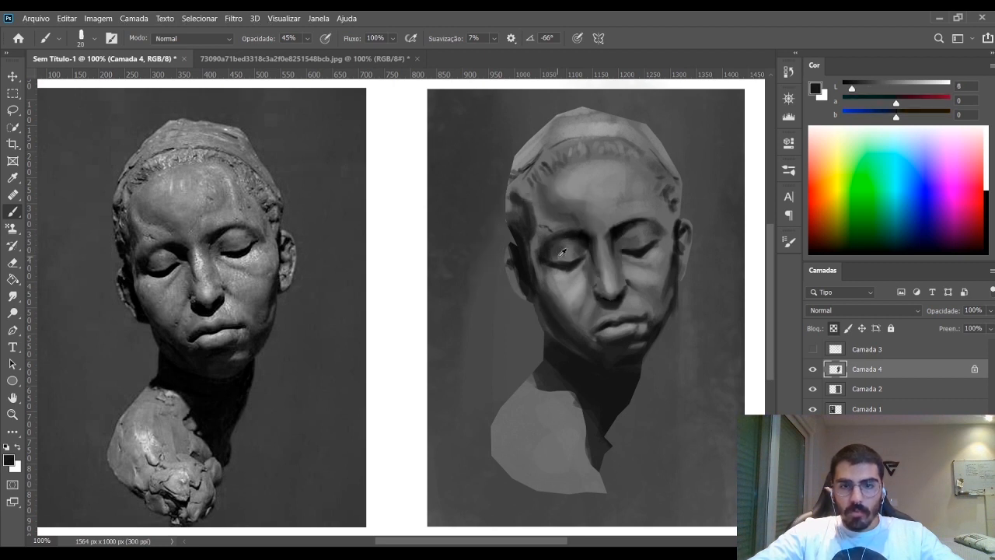
alt+click(560, 256)
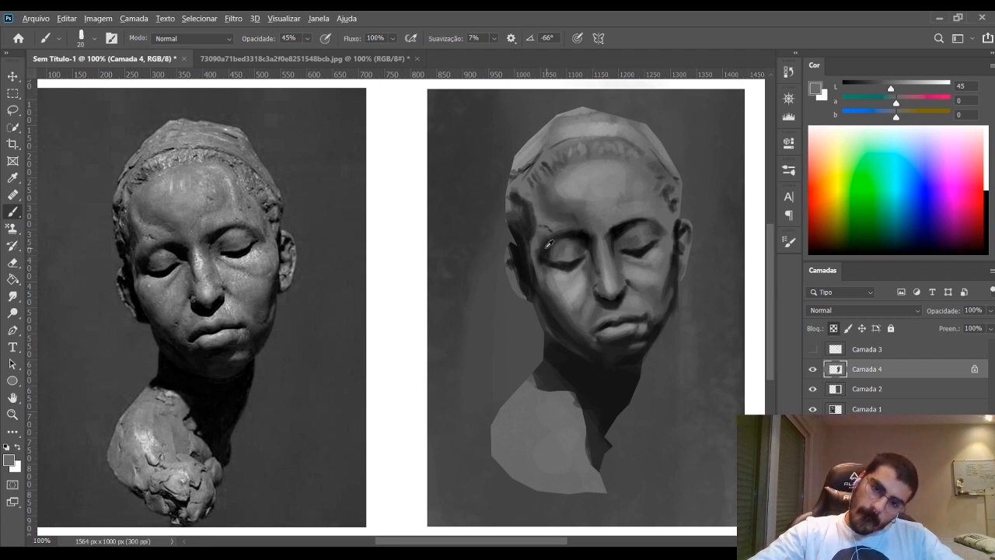
alt+click(557, 247)
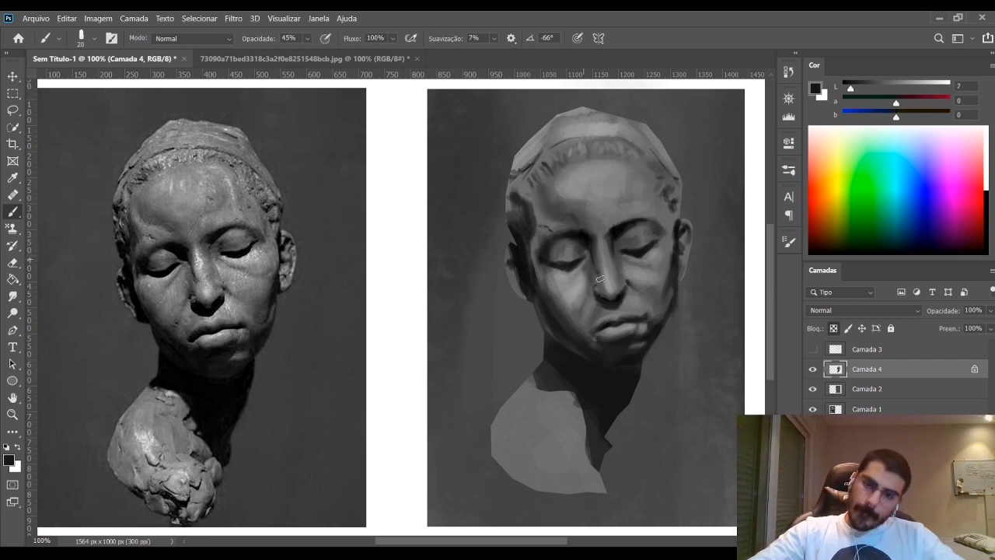
alt+click(567, 250)
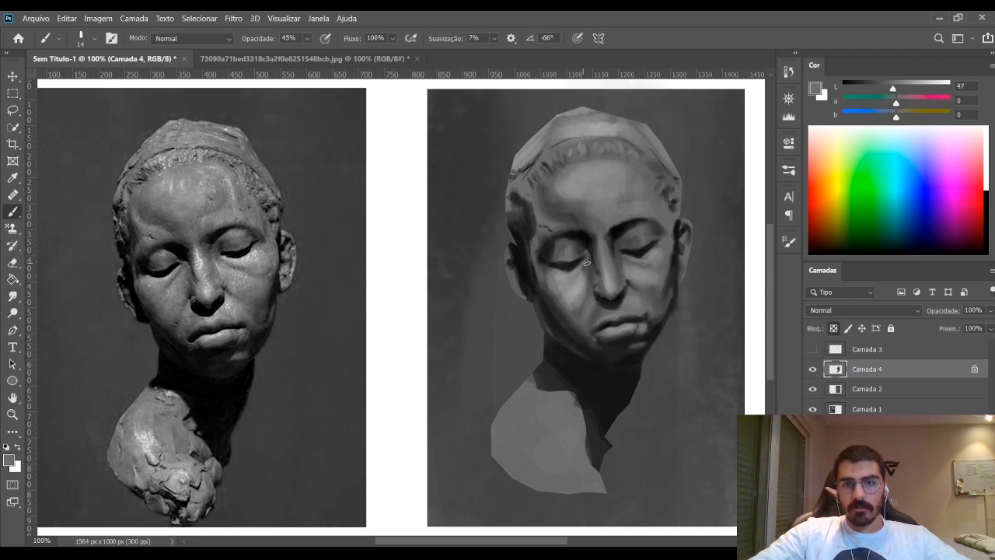
Shade the eyebrow above the shaded-side eye with a 17 px brush and a sampled grey of lightness 13
key(bracketright)
key(bracketright)
key(bracketright)
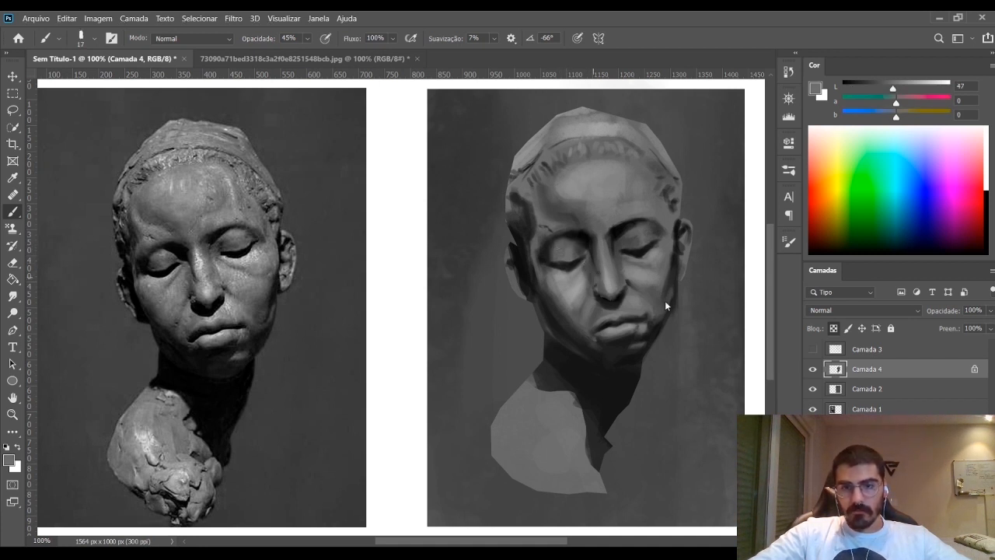
alt+click(553, 231)
alt+click(560, 231)
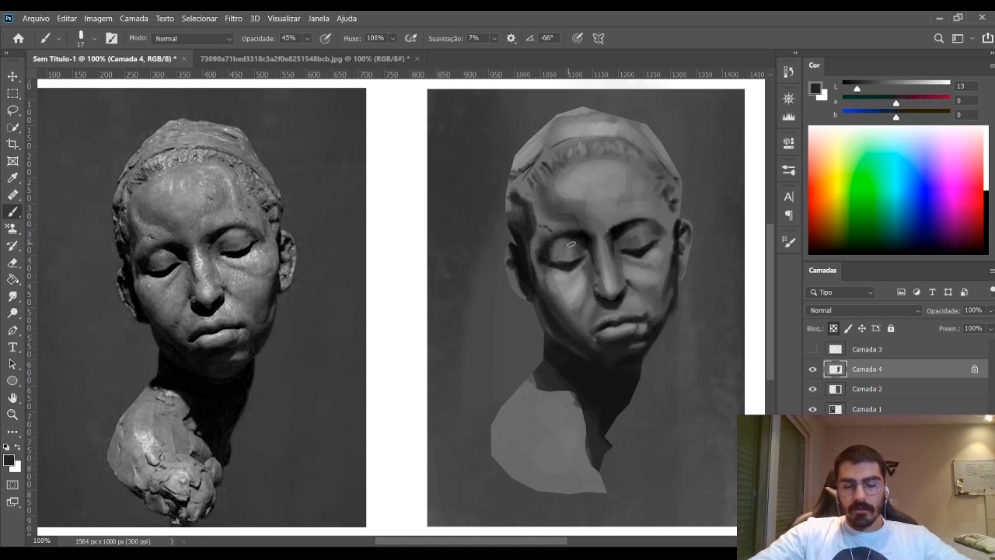
Blend the shaded-side brow into the lower forehead with 31, 17 and 28 px brushes and sampled greys of lightness 40, 24, 46 and 42
key(bracketright)
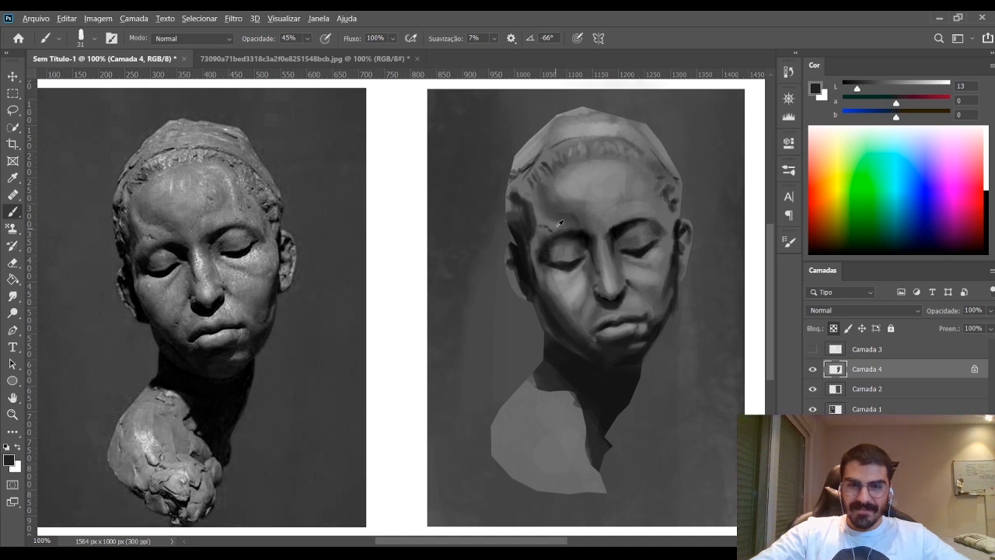
alt+click(555, 227)
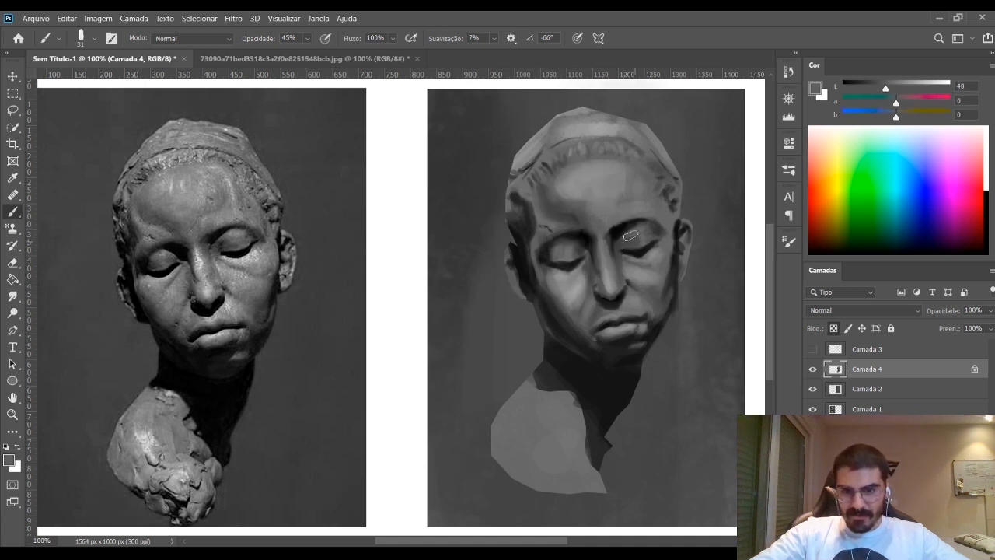
key(bracketleft)
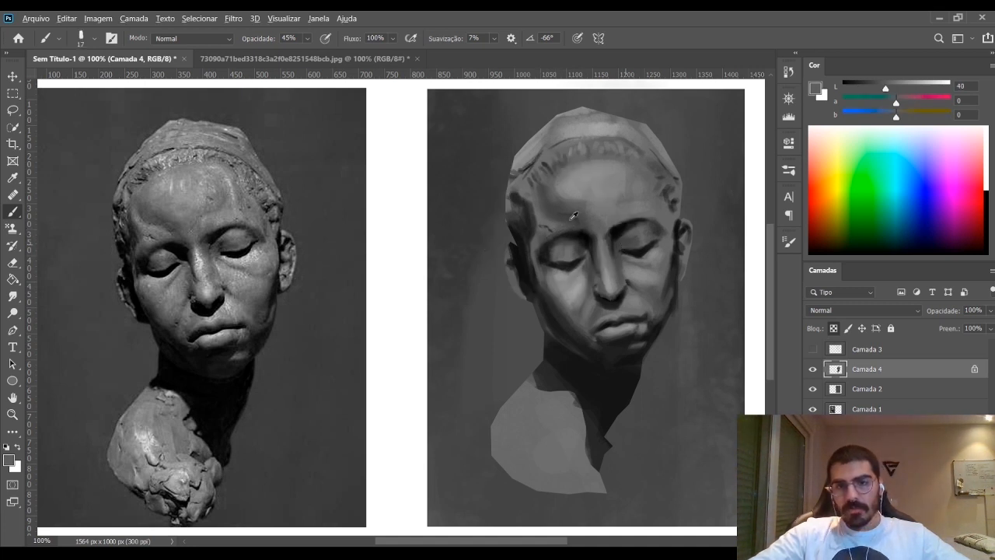
alt+click(574, 216)
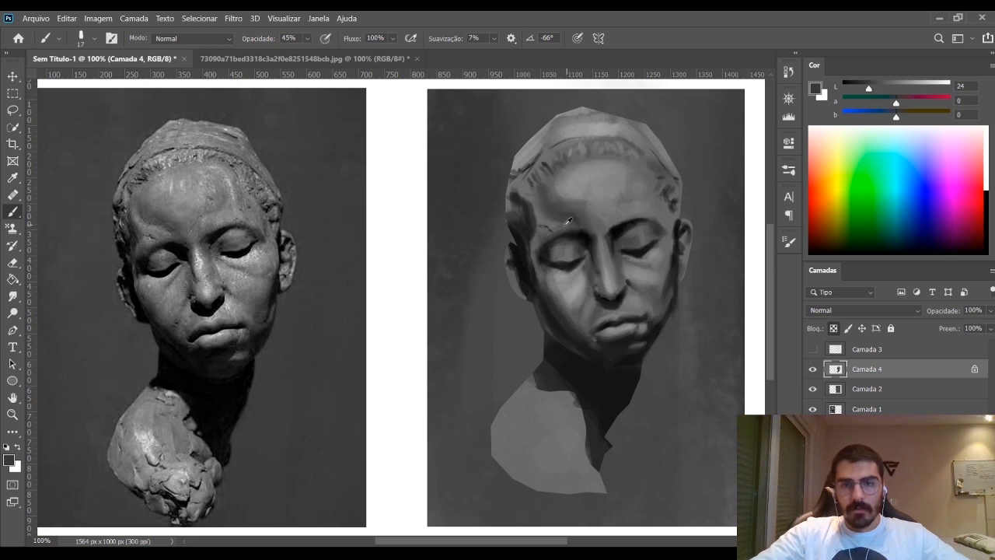
alt+click(554, 224)
alt+click(555, 221)
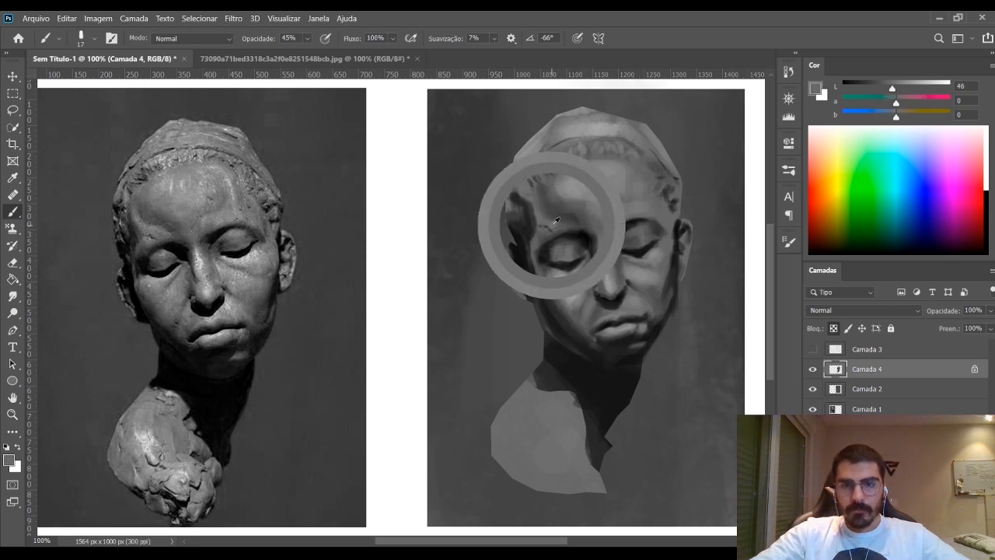
key(bracketright)
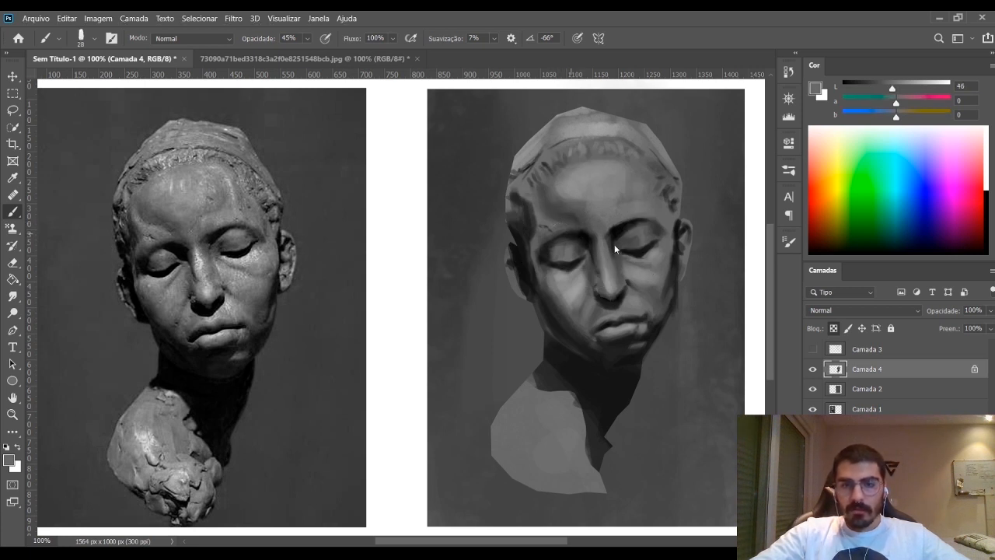
alt+click(566, 217)
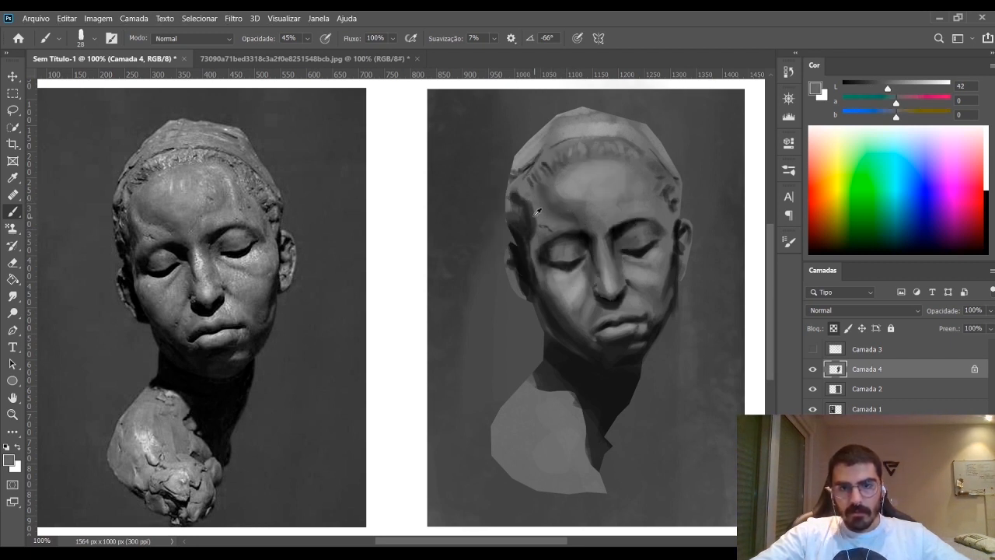
Refine the shadowed temple and the cheek beneath it with sampled greys of lightness 14, 22 and 57 using 7, 22 and 38 px brushes
alt+click(538, 213)
key(bracketleft)
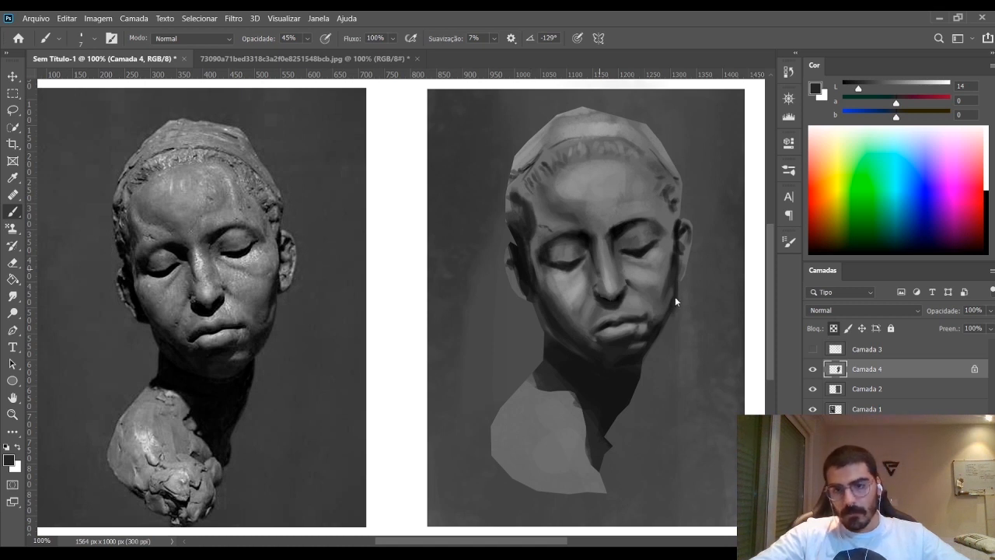
key(bracketright)
alt+click(558, 297)
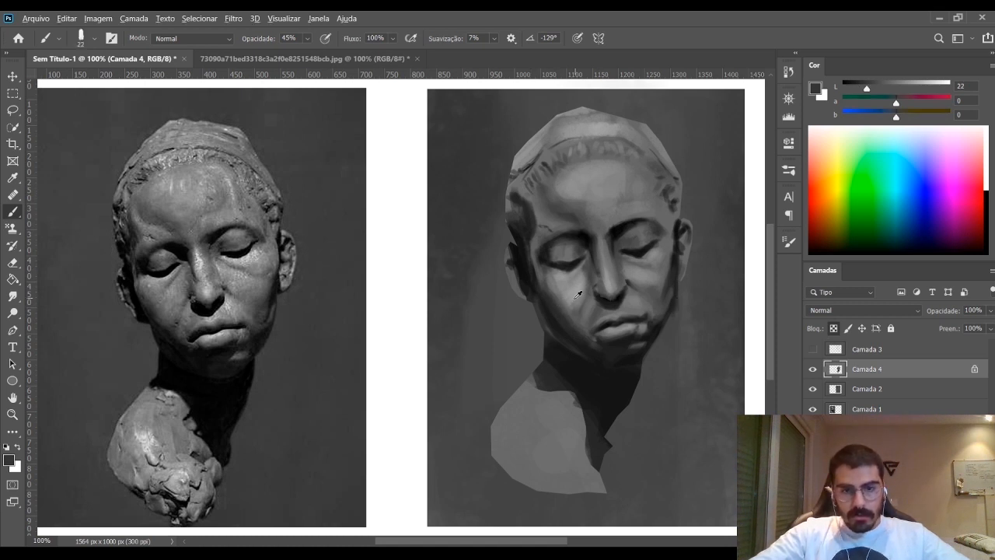
alt+click(567, 302)
key(bracketright)
key(bracketright)
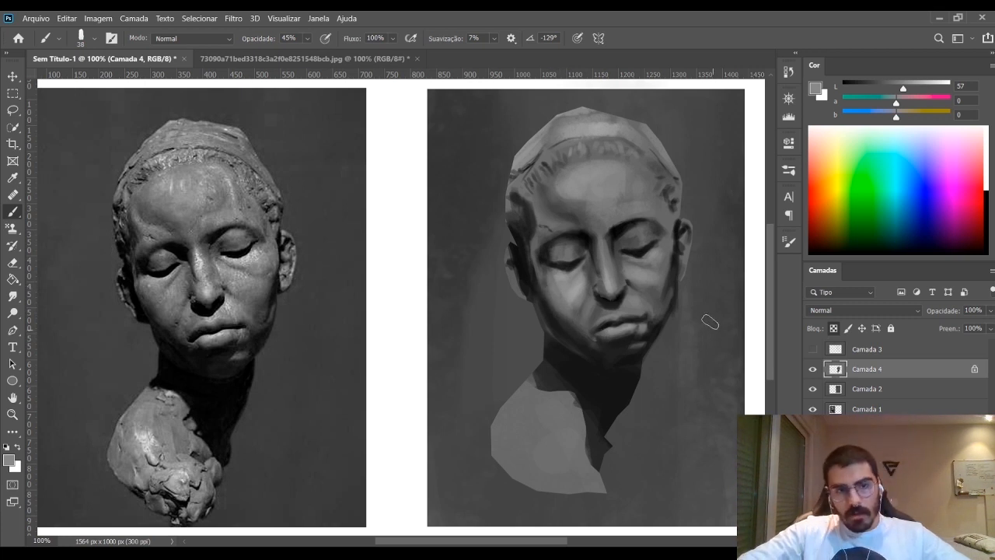
Model the outer cheek edge below the fully visible ear with sampled greys of lightness 17 and 40, narrowing the brush to 11 px
key(bracketleft)
key(bracketleft)
alt+click(672, 272)
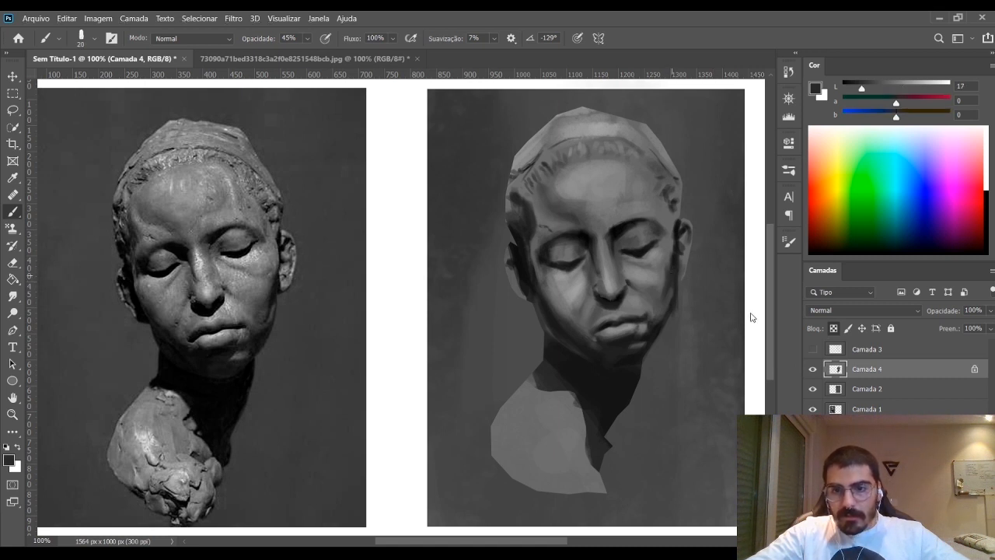
alt+click(665, 282)
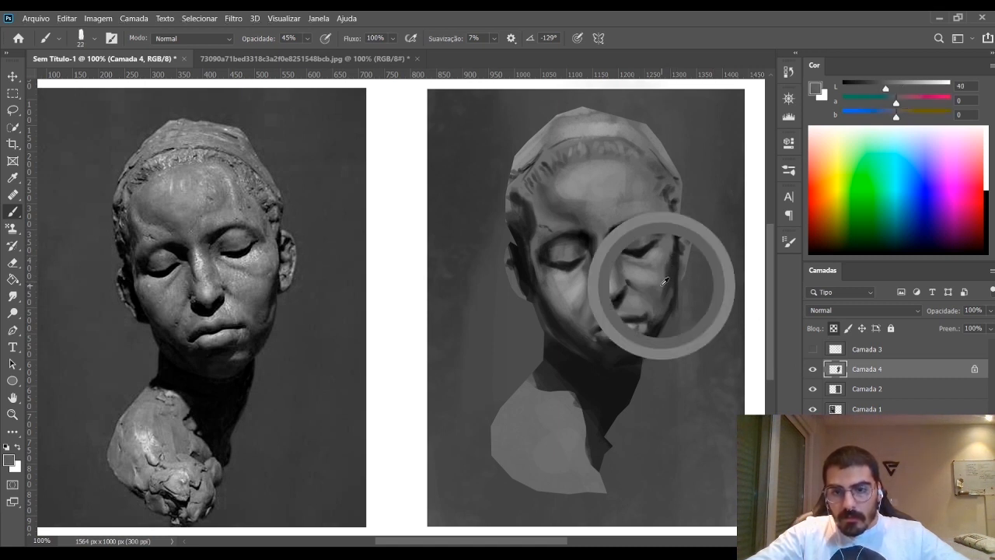
alt+click(674, 274)
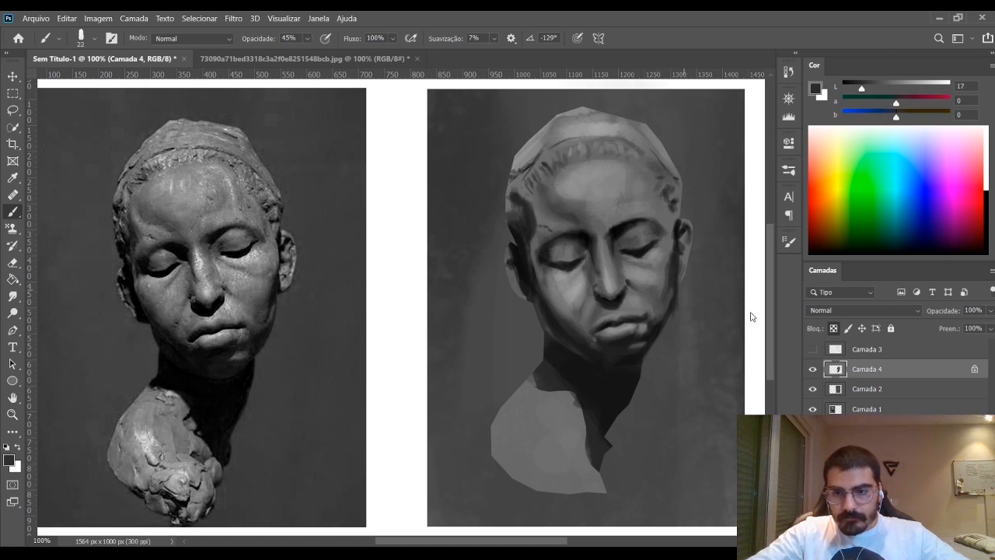
key(bracketleft)
drag(674, 257, 674, 288)
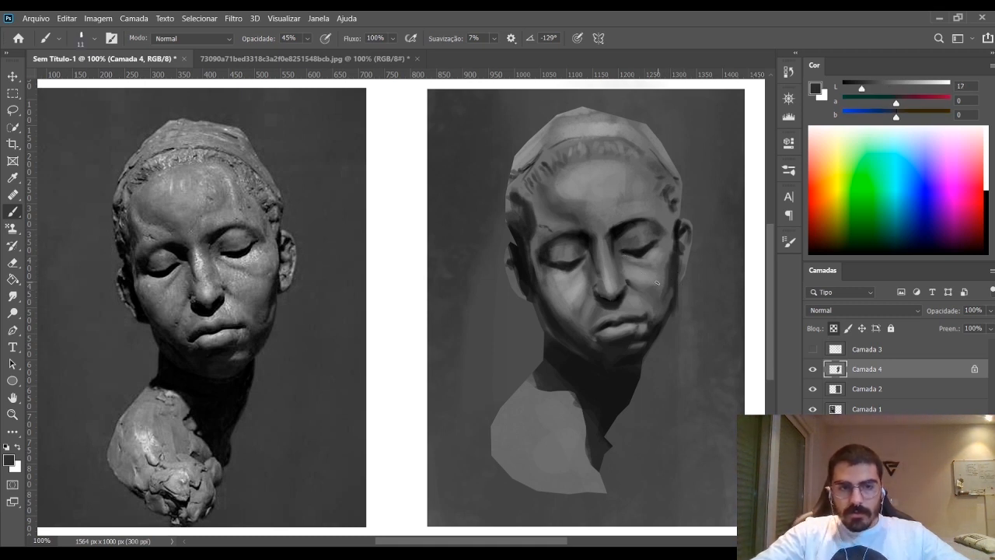
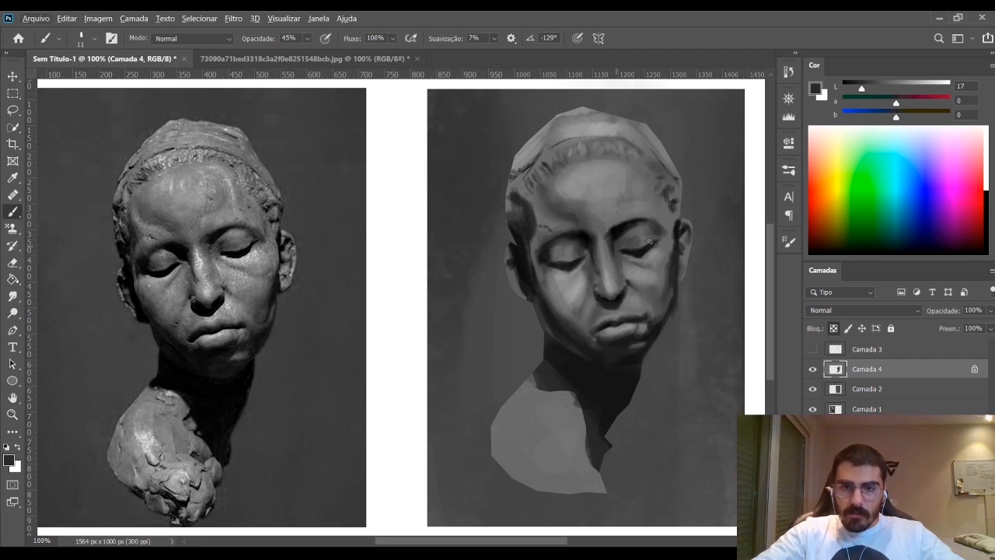
Shade the lower forehead and brow with a 53 px brush and sampled greys of lightness 60 and 31, finishing at 17 px
key(bracketright)
key(bracketright)
key(bracketright)
key(bracketright)
alt+click(573, 183)
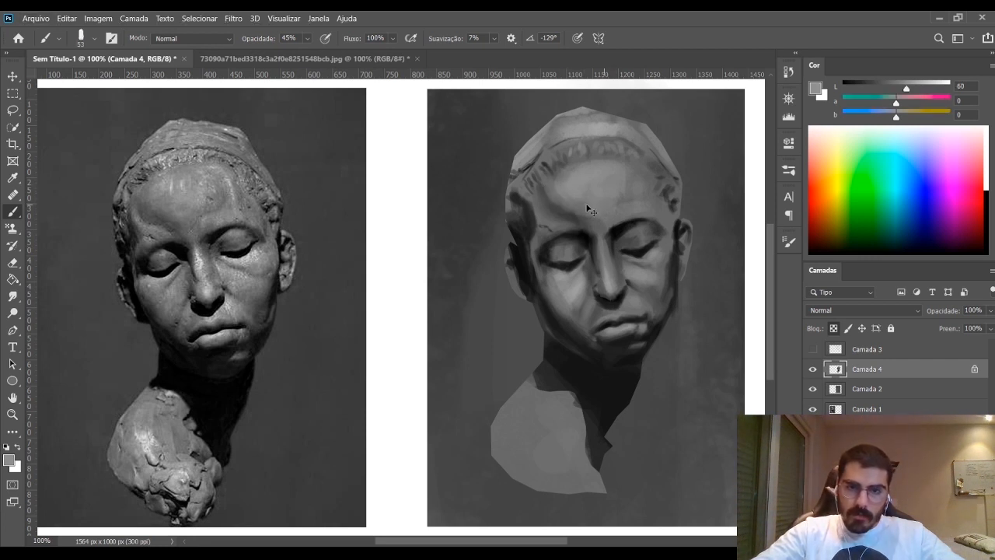
alt+click(560, 210)
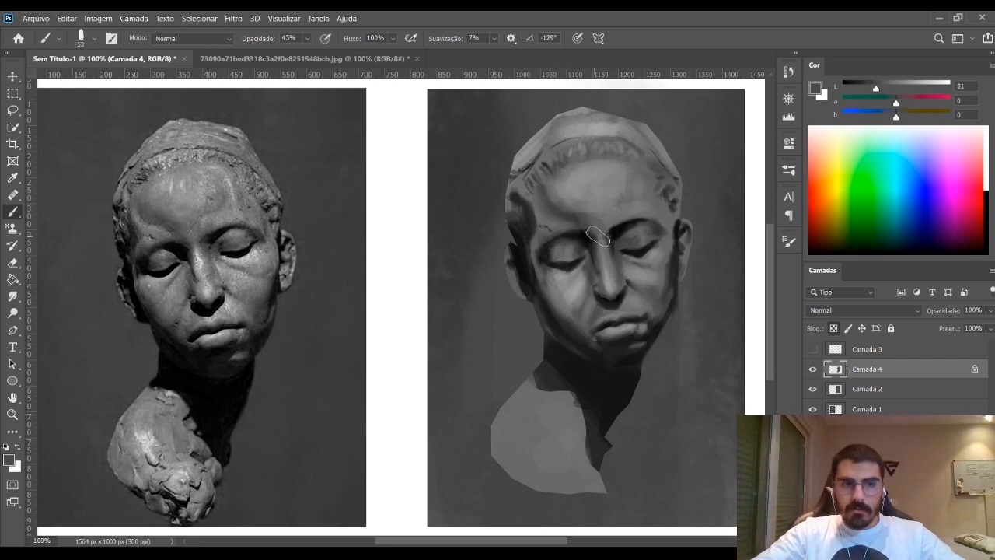
key(bracketleft)
key(bracketleft)
key(bracketleft)
key(bracketleft)
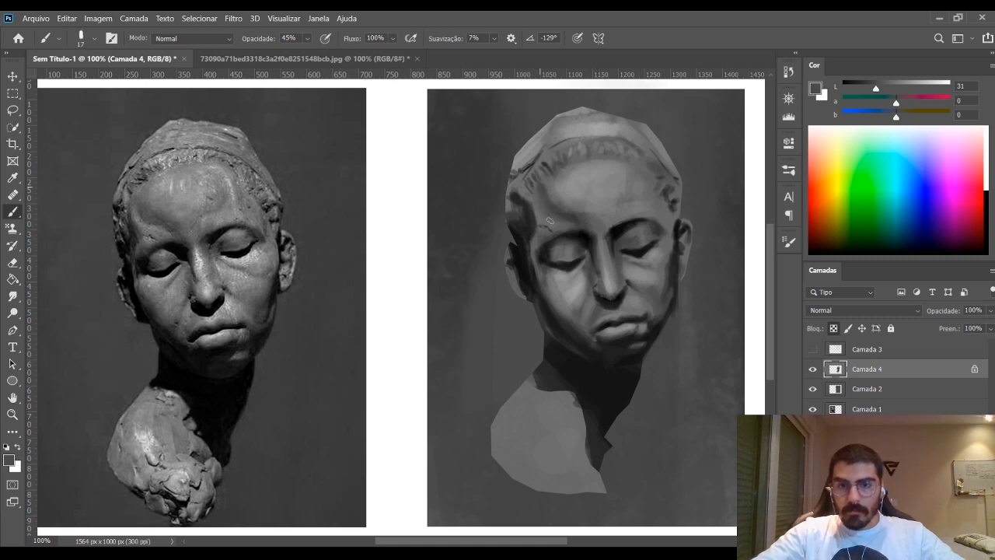
Smooth the forehead toward the temple with an 82 px brush and a sampled grey of lightness 57
alt+click(571, 188)
key(bracketright)
key(bracketright)
key(bracketright)
key(bracketright)
key(bracketright)
key(bracketright)
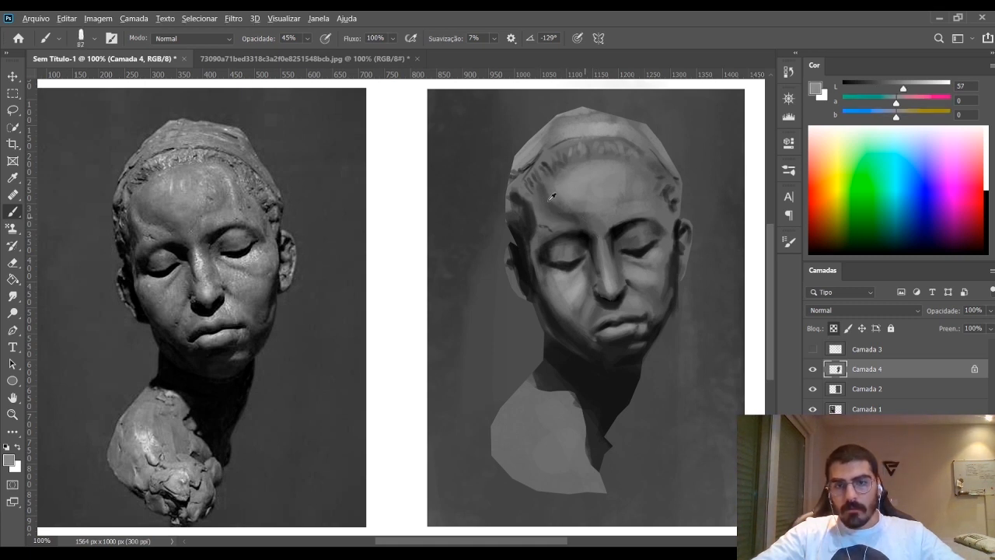
alt+click(554, 196)
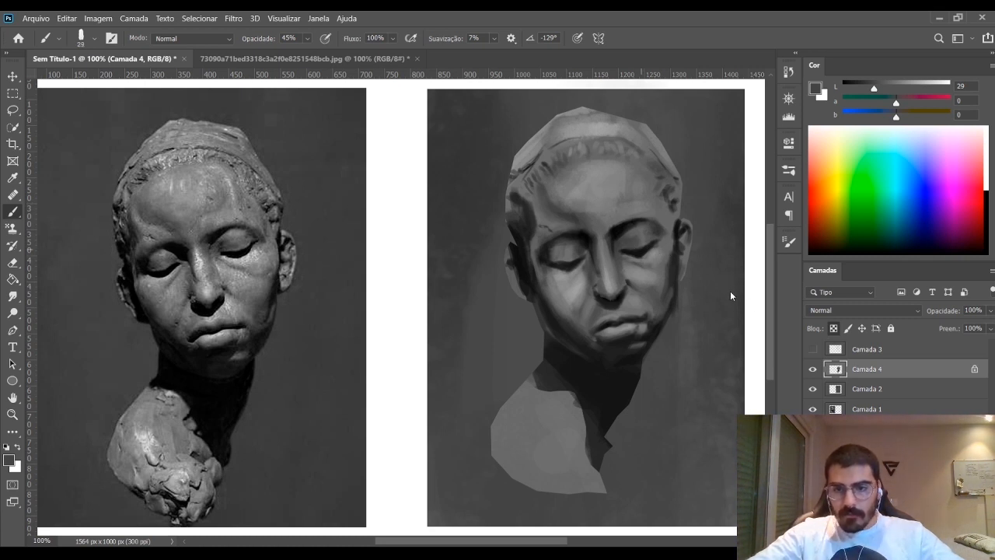
Refine the nose and its shadowed bridge with sampled greys of lightness 63 and 17, using 16 and 5 px brushes
key(bracketleft)
key(bracketleft)
alt+click(612, 281)
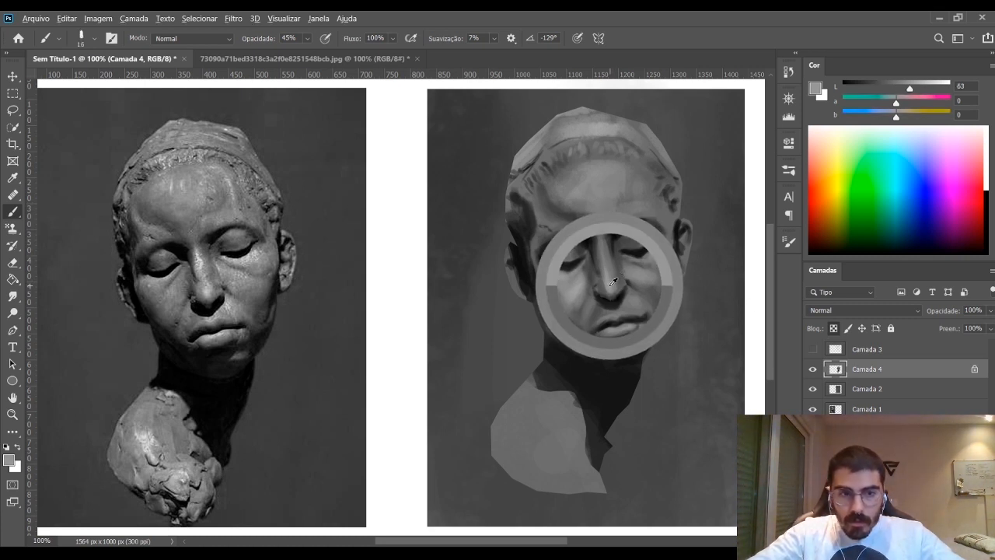
alt+click(597, 251)
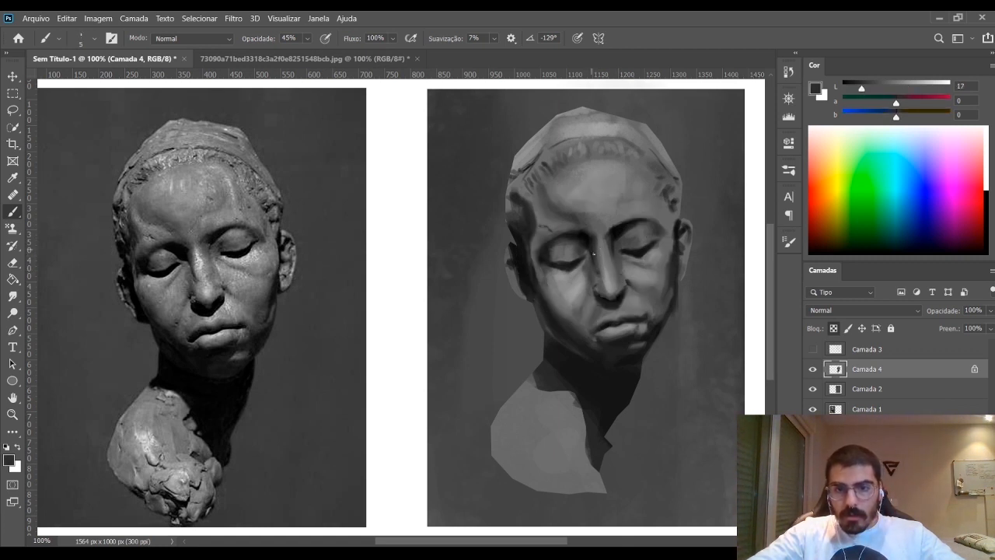
Add highlights along the nose bridge with lightness 91, switching to the rough-edged brush tip at 18 and 10 px
drag(917, 87, 945, 91)
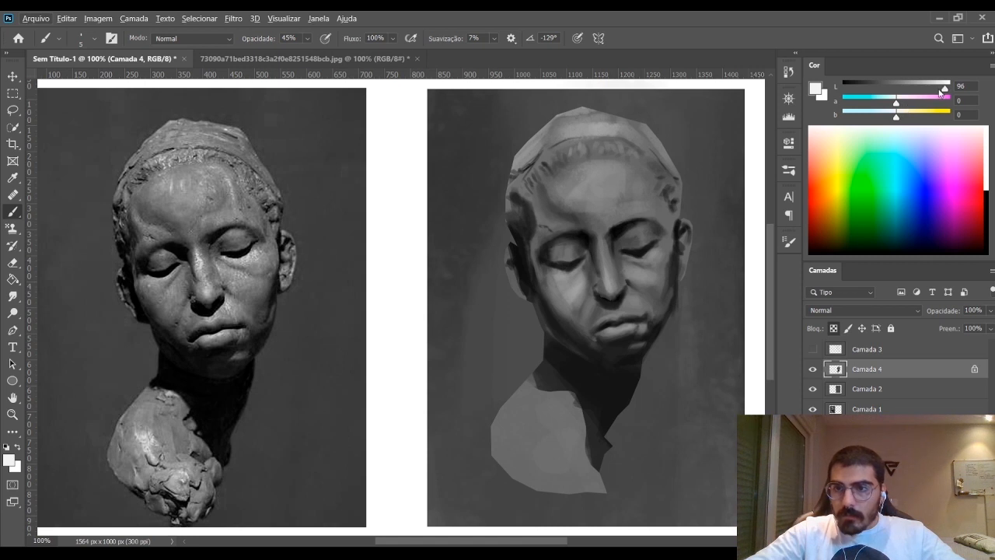
drag(945, 90, 939, 90)
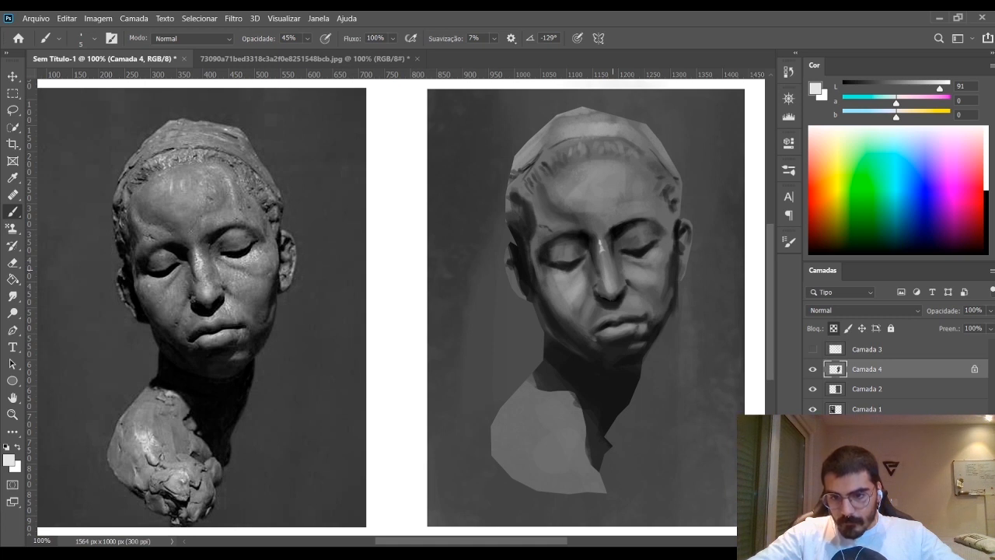
key(.)
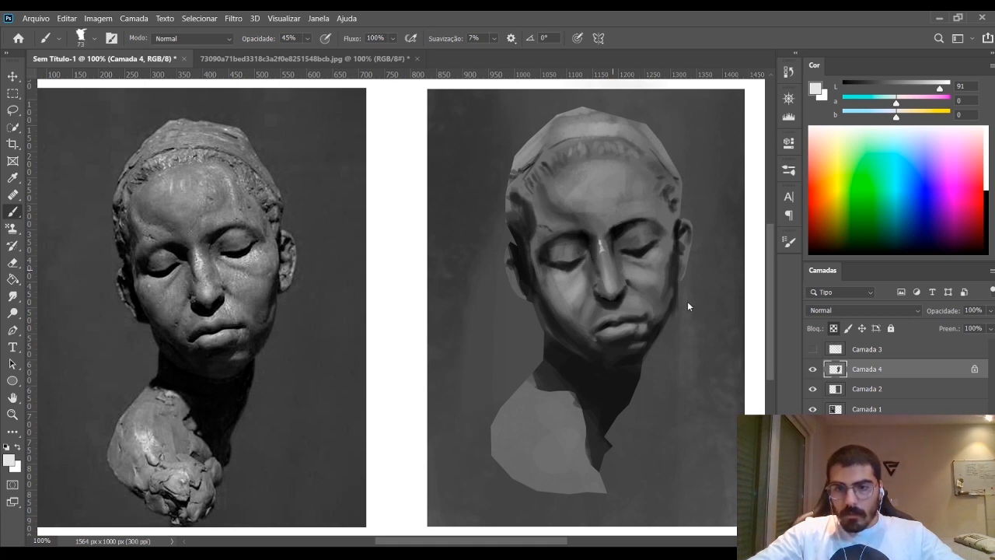
key(.)
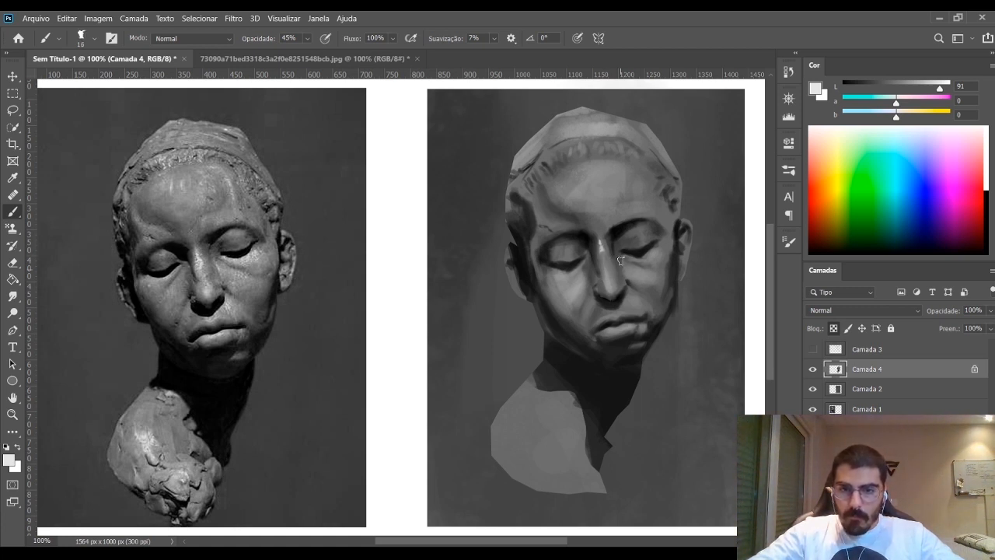
key(bracketleft)
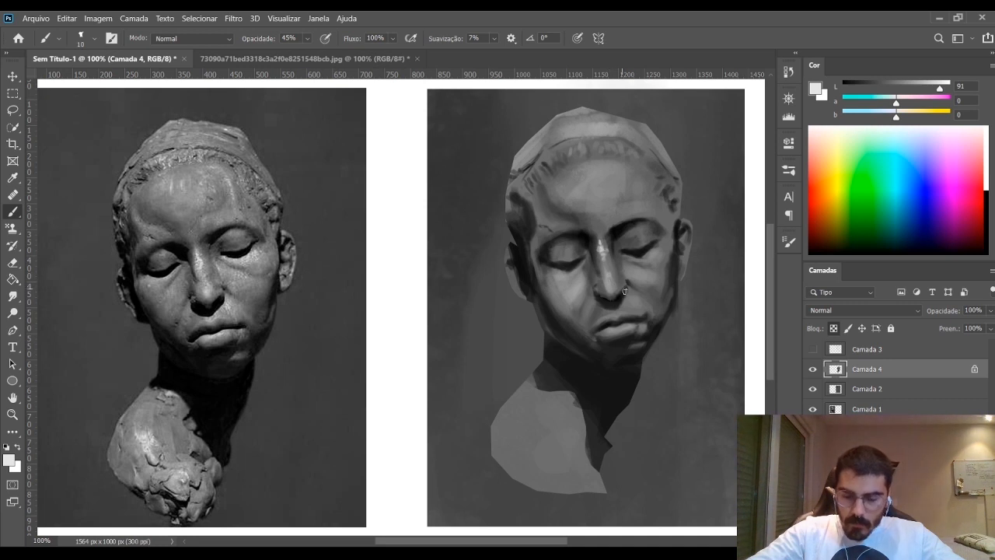
click(702, 327)
key(ctrl+z)
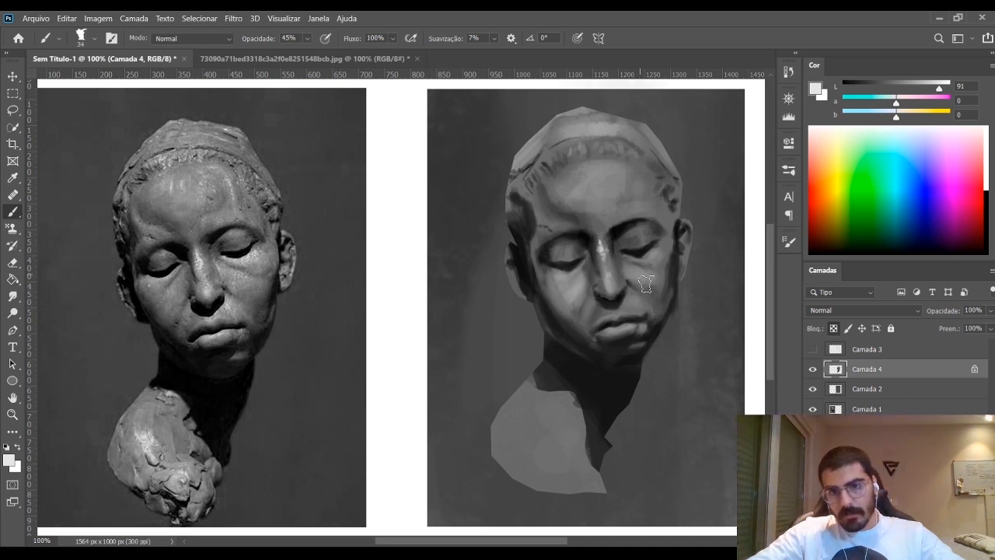
Touch small highlights of lightness 91 onto the nose and below the adjacent closed eye with 13 and 7 px brushes
key(bracketleft)
key(bracketleft)
key(bracketleft)
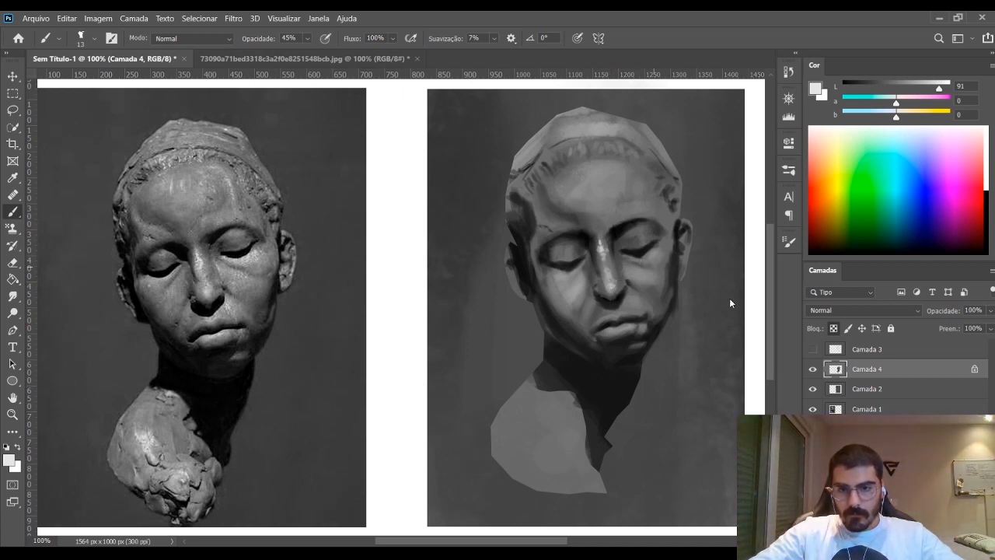
key(bracketleft)
key(bracketleft)
key(bracketleft)
key(bracketleft)
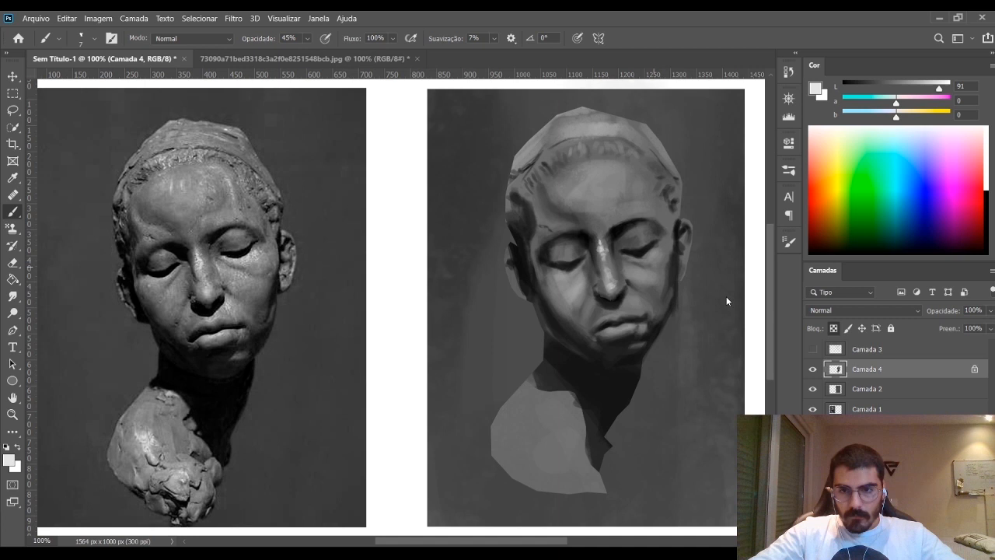
Soften the small highlight below the closed eye with sampled greys of lightness 43 and 39 at 7 px
alt+click(644, 262)
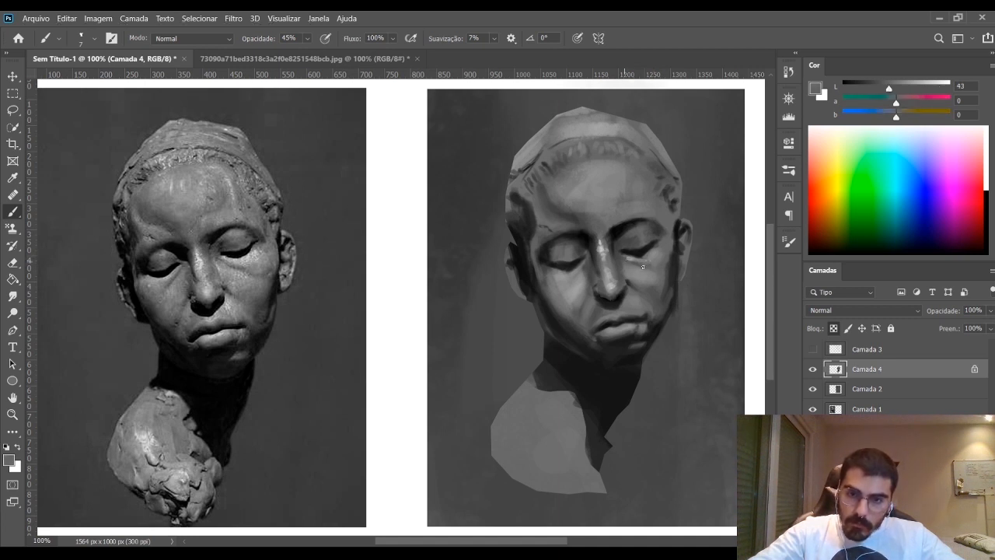
alt+click(641, 261)
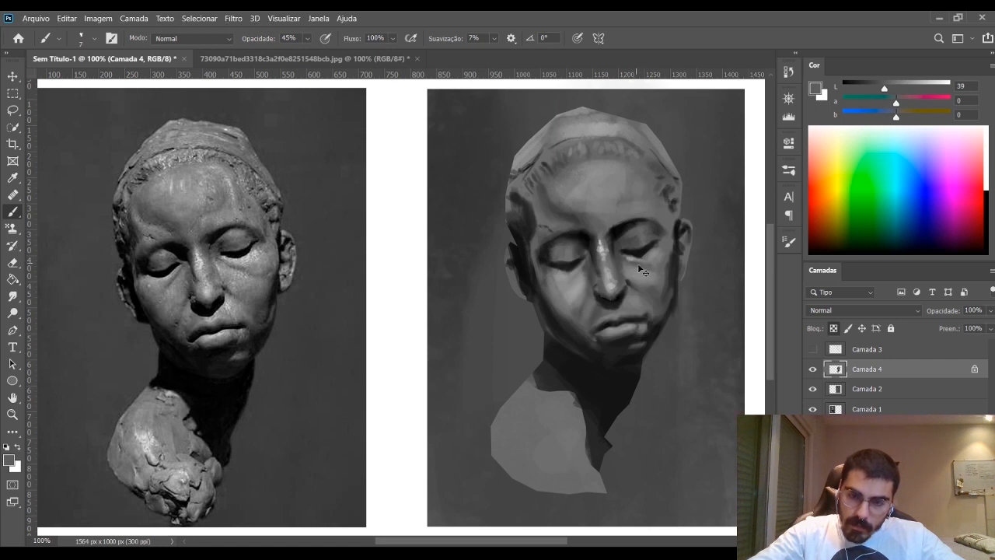
alt+click(642, 261)
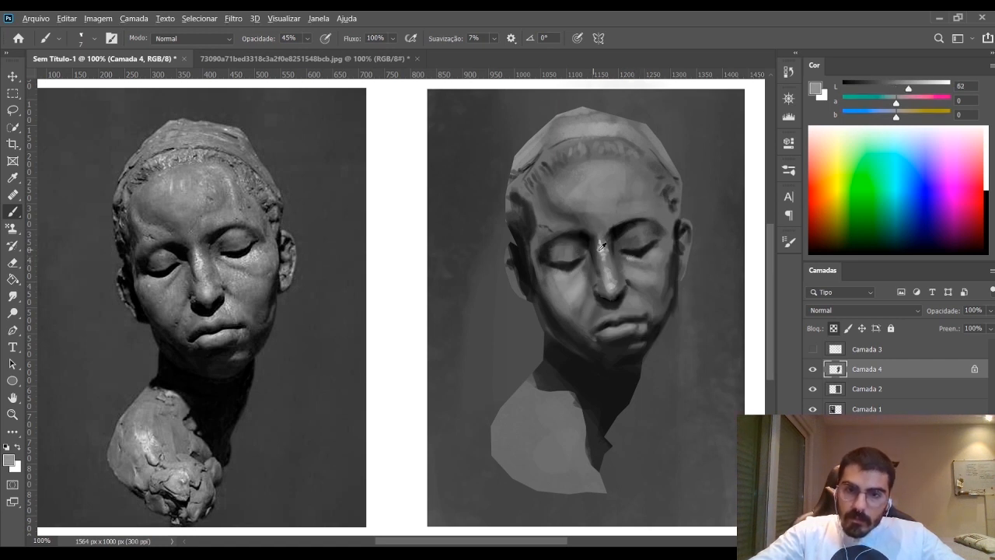
Paint a broad highlight on the center of the forehead with lightness 86 and a 94 px rough-edged brush
alt+click(603, 245)
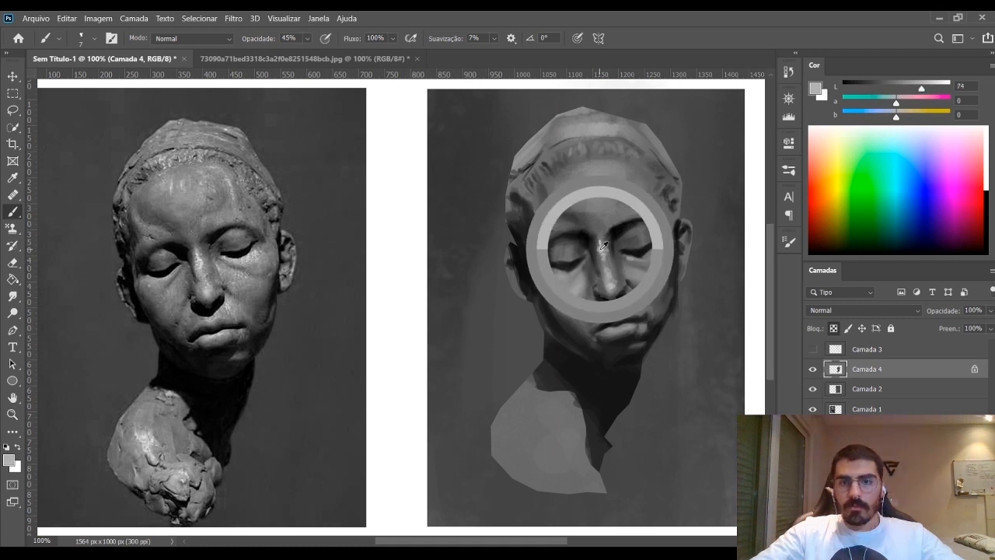
click(935, 89)
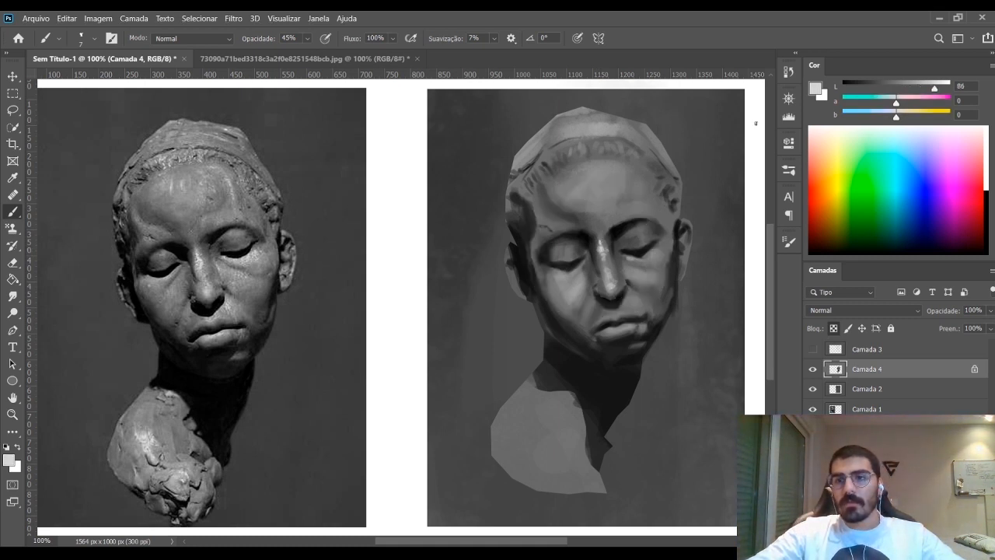
mouse_move(610, 190)
mouse_down()
mouse_move(636, 190)
mouse_move(587, 181)
mouse_move(614, 181)
mouse_up()
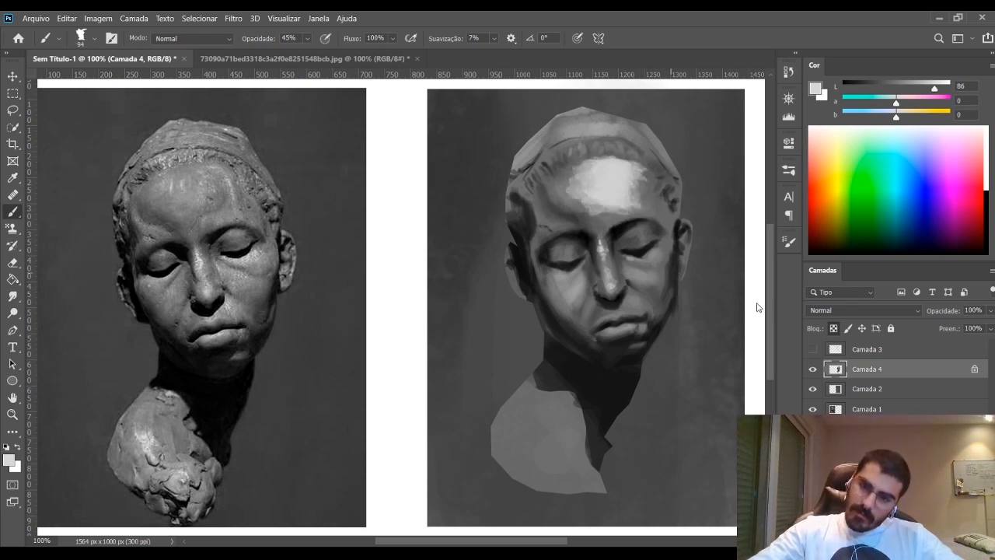
Paint highlights of lightness 86 on both cheeks with a 47 px brush and on the lower lip with a 28 px brush
key(bracketleft)
key(bracketleft)
key(bracketleft)
key(bracketleft)
key(bracketleft)
drag(651, 275, 659, 260)
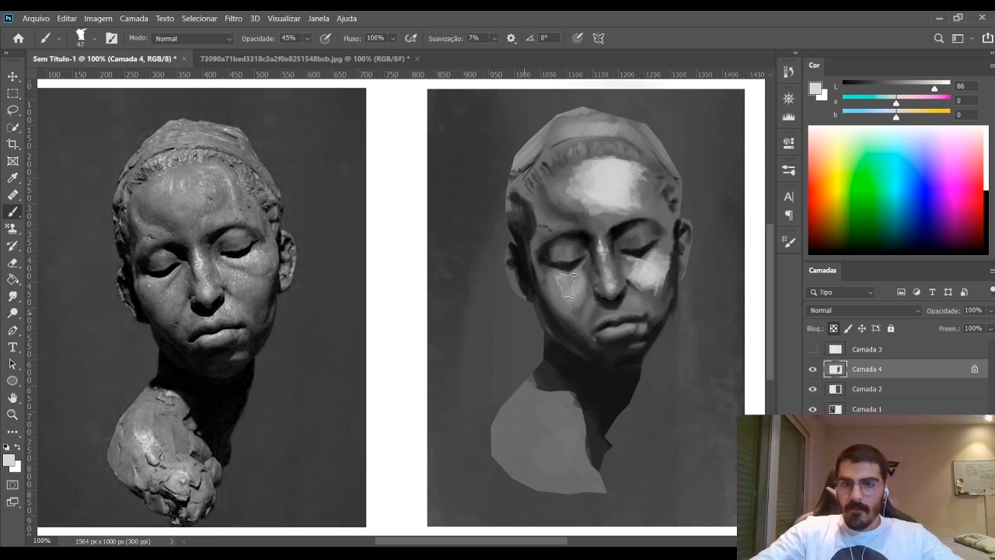
drag(570, 294, 574, 289)
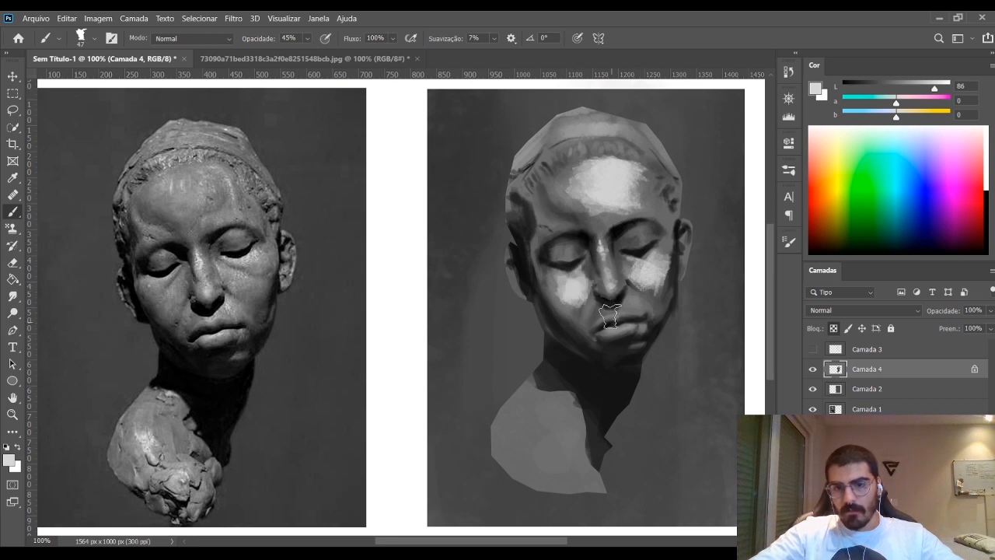
drag(611, 333, 629, 328)
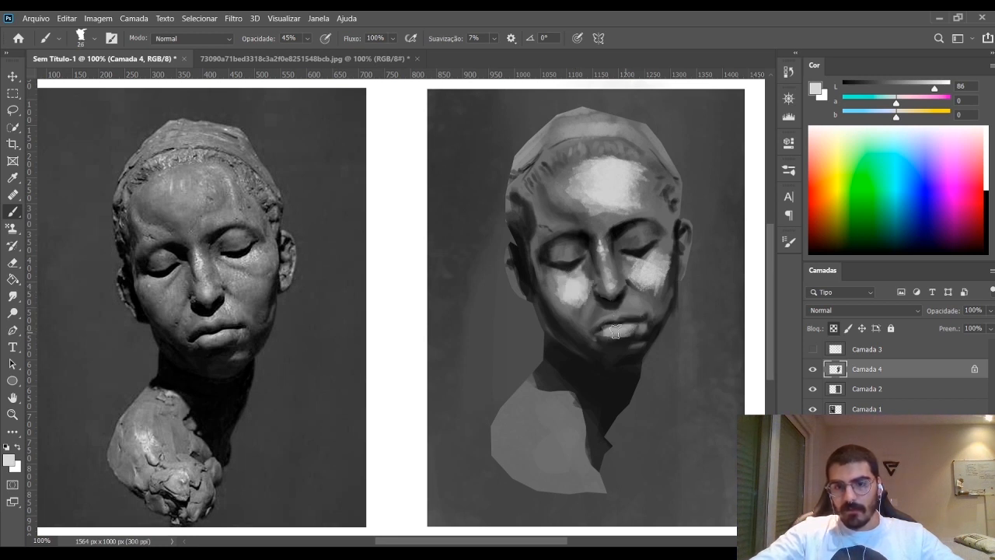
Extend the forehead highlight toward the hairline and lighten the cap with lightness 86
mouse_move(651, 180)
mouse_down()
mouse_move(645, 202)
mouse_move(639, 173)
mouse_up()
drag(651, 134, 681, 171)
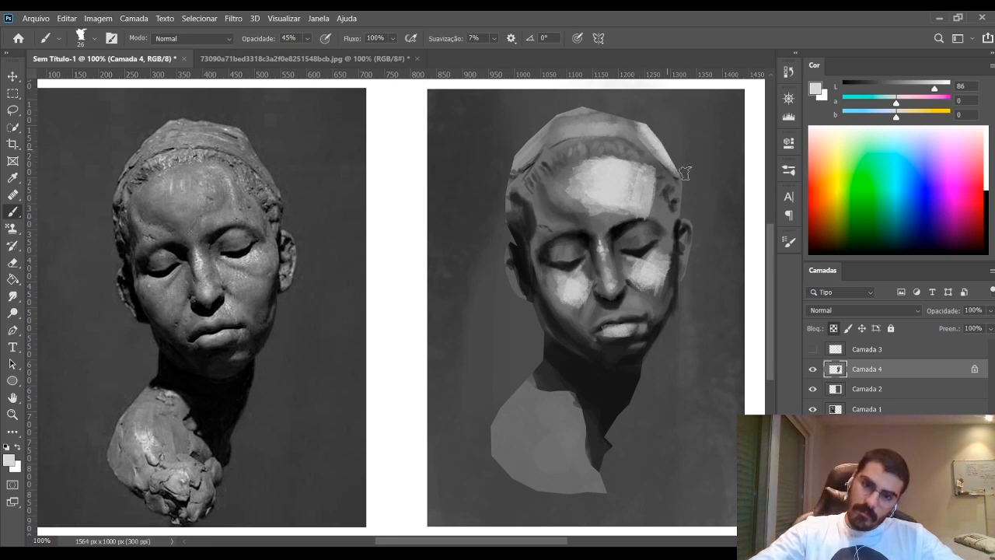
mouse_move(579, 116)
mouse_down()
mouse_move(669, 140)
mouse_move(575, 124)
mouse_move(621, 117)
mouse_up()
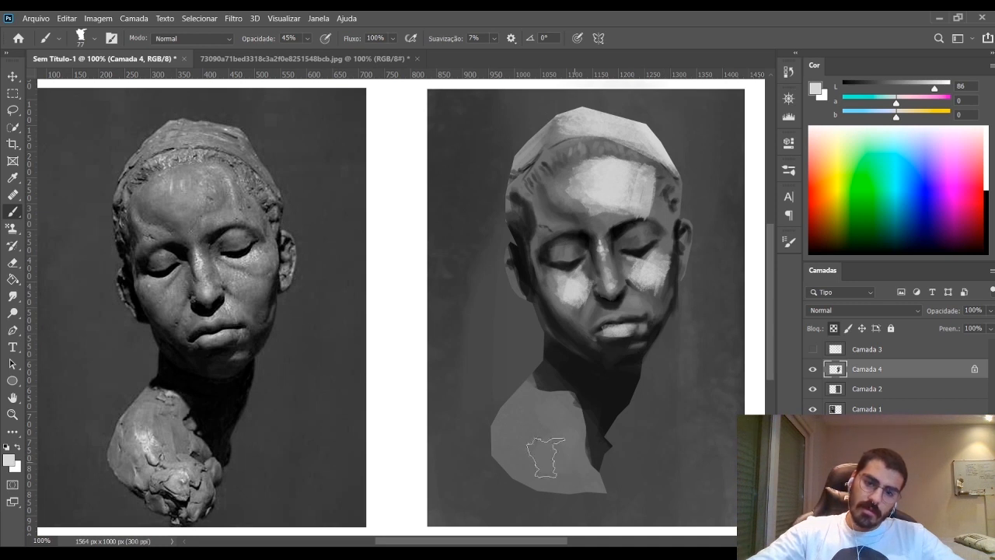
Paint a broad lightness 86 highlight on the shoulder with a 77 px brush and lighten the ear with a smaller brush
mouse_move(534, 455)
mouse_down()
mouse_move(517, 417)
mouse_move(568, 498)
mouse_move(547, 439)
mouse_move(527, 423)
mouse_move(545, 432)
mouse_move(556, 464)
mouse_move(552, 442)
mouse_move(517, 418)
mouse_move(529, 389)
mouse_up()
key(bracketleft)
key(bracketleft)
key(bracketleft)
key(bracketleft)
key(bracketleft)
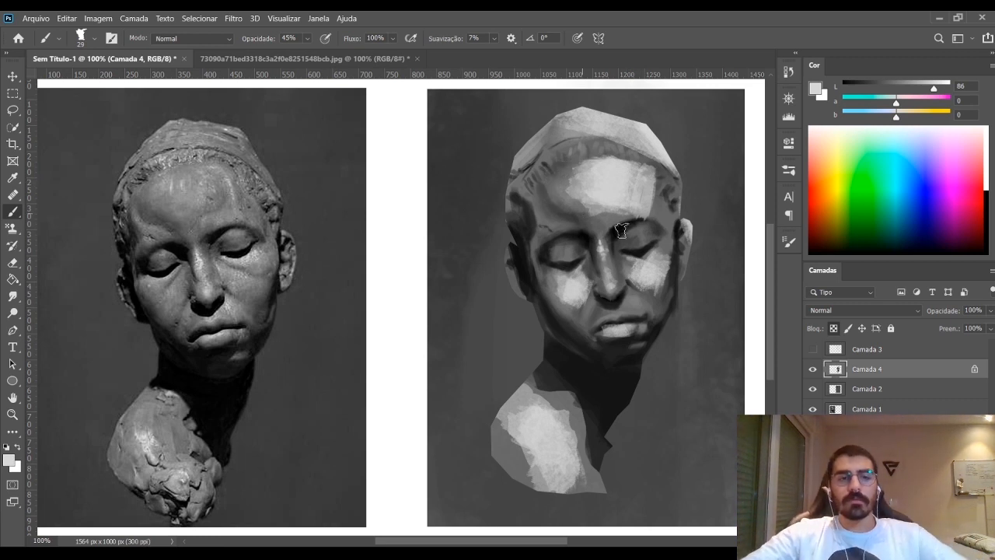
Undo the bright lightness 86 highlights on the ear, shoulder, cap, forehead, cheeks and lower lip
key(ctrl+z)
key(ctrl+z)
key(ctrl+z)
key(ctrl+z)
key(ctrl+z)
key(ctrl+z)
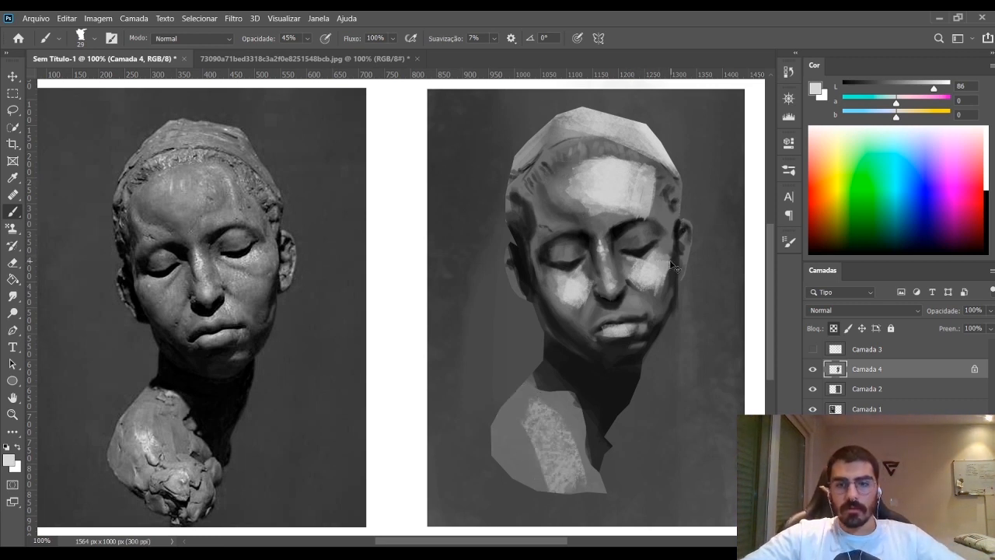
key(ctrl+z)
key(ctrl+z)
key(ctrl+z)
key(ctrl+z)
key(ctrl+z)
key(ctrl+z)
key(ctrl+z)
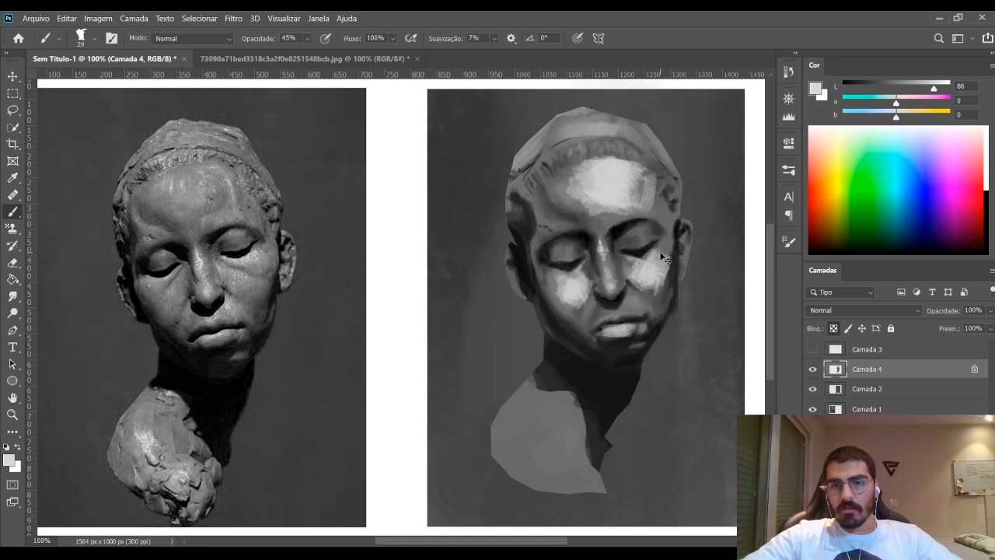
key(ctrl+z)
key(ctrl+z)
key(ctrl+z)
key(ctrl+z)
key(ctrl+z)
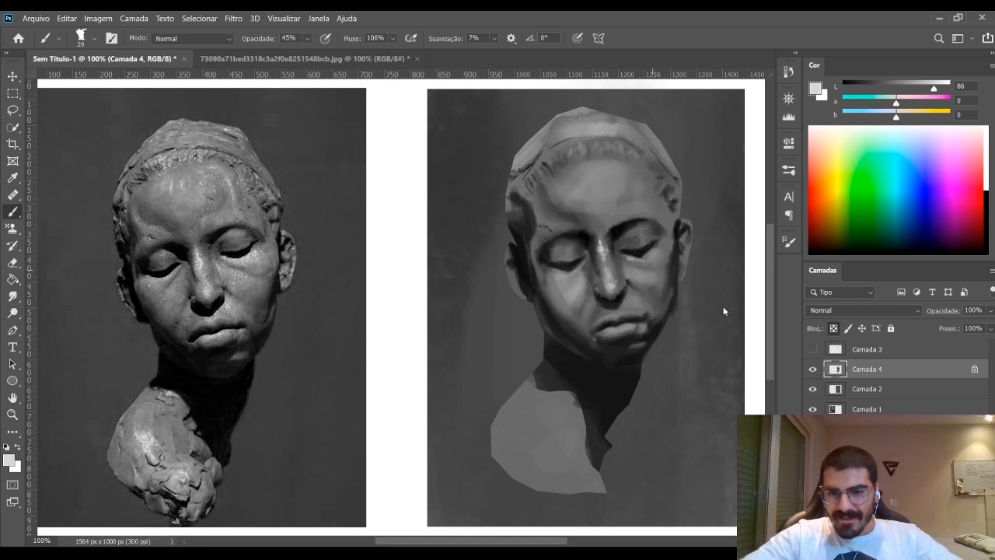
Set the brush lightness to 90 and paint a small highlight below the closed eye on the ear side, using 7 px and 17 px brushes
key(bracketleft)
key(bracketleft)
key(bracketleft)
key(bracketleft)
key(bracketleft)
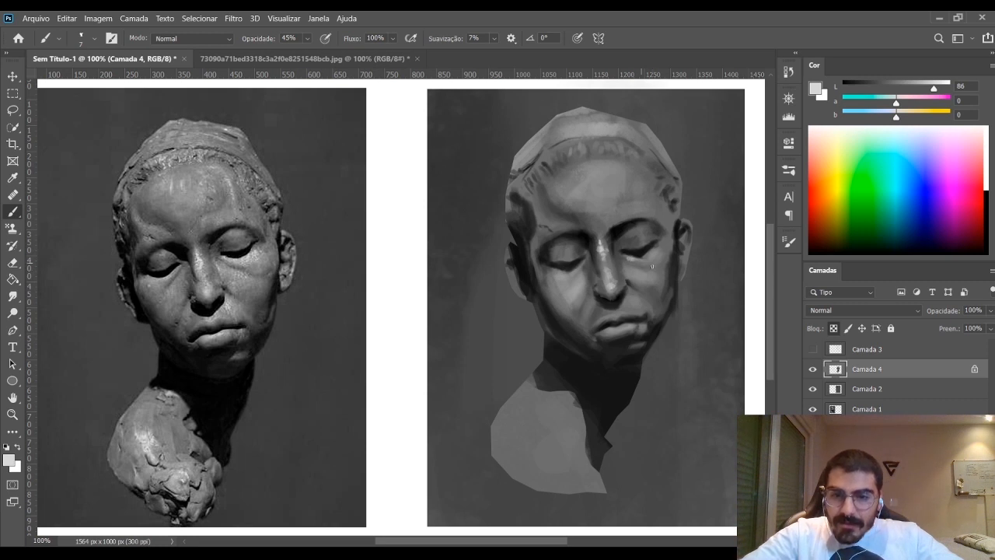
click(938, 89)
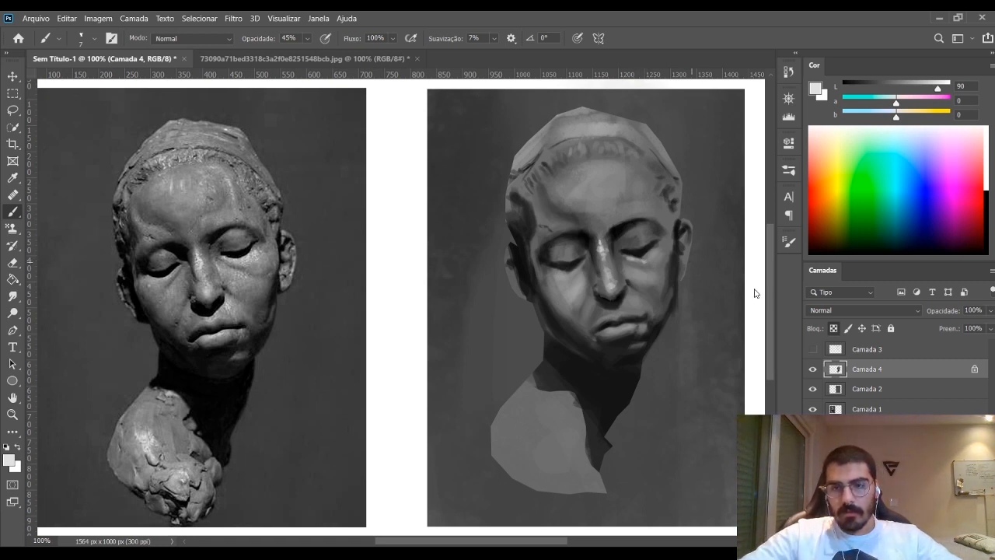
key(bracketright)
key(bracketright)
key(bracketright)
key(bracketright)
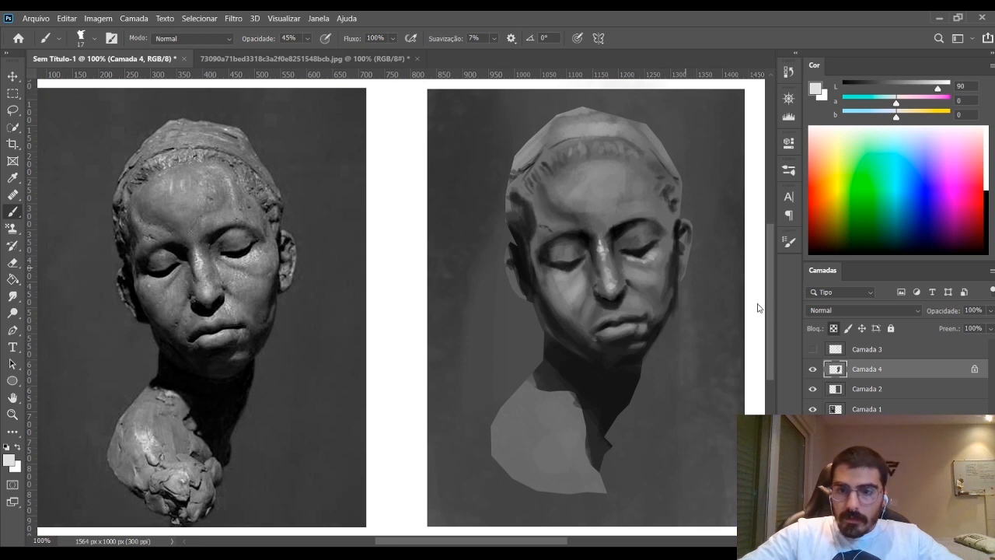
Add fine bright spots along the upper cheek under that eye with a 5 px brush and widen them with a 10 px brush
key(bracketleft)
key(bracketleft)
key(bracketleft)
key(bracketleft)
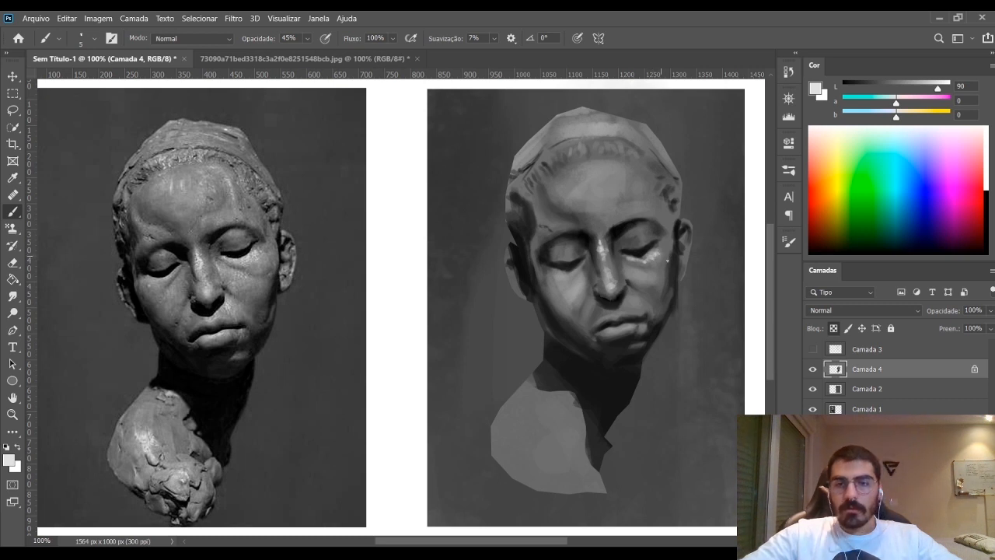
key(bracketright)
key(bracketright)
key(bracketright)
key(bracketright)
key(bracketright)
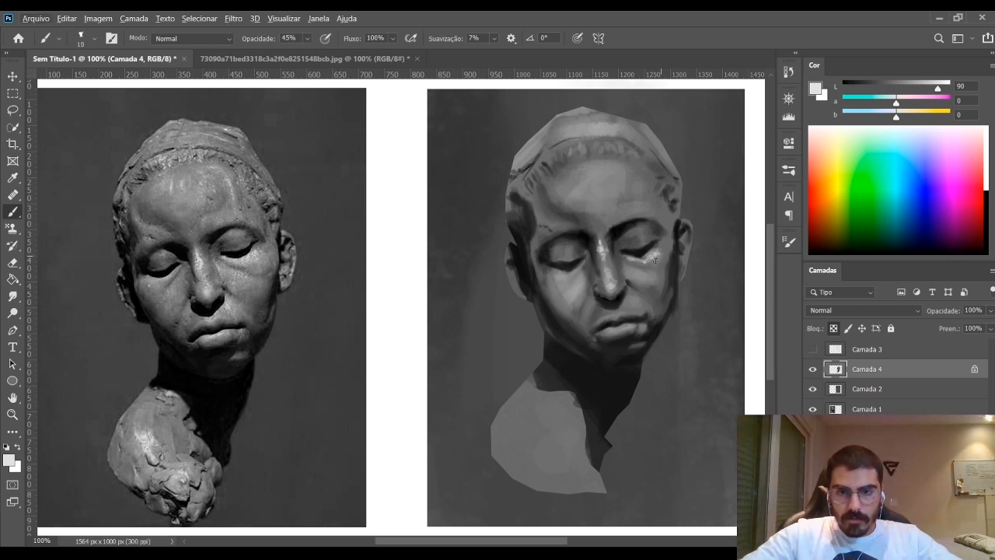
Refine the under-eye highlight with a 5 px brush and broaden it across the cheek with a 20 px brush
key(bracketleft)
key(bracketleft)
key(bracketleft)
key(bracketleft)
key(bracketleft)
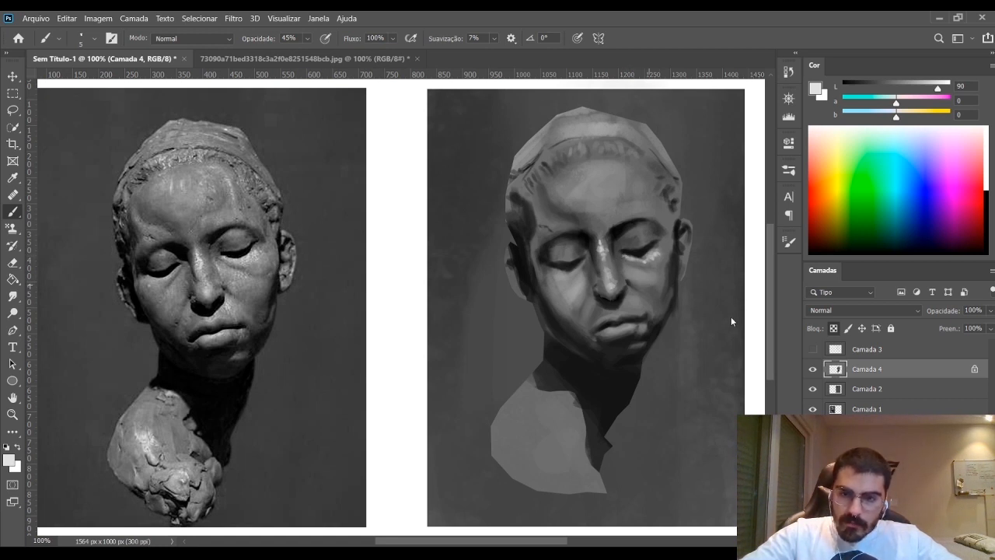
key(bracketright)
key(bracketright)
key(bracketright)
key(bracketright)
key(bracketright)
key(bracketright)
key(bracketright)
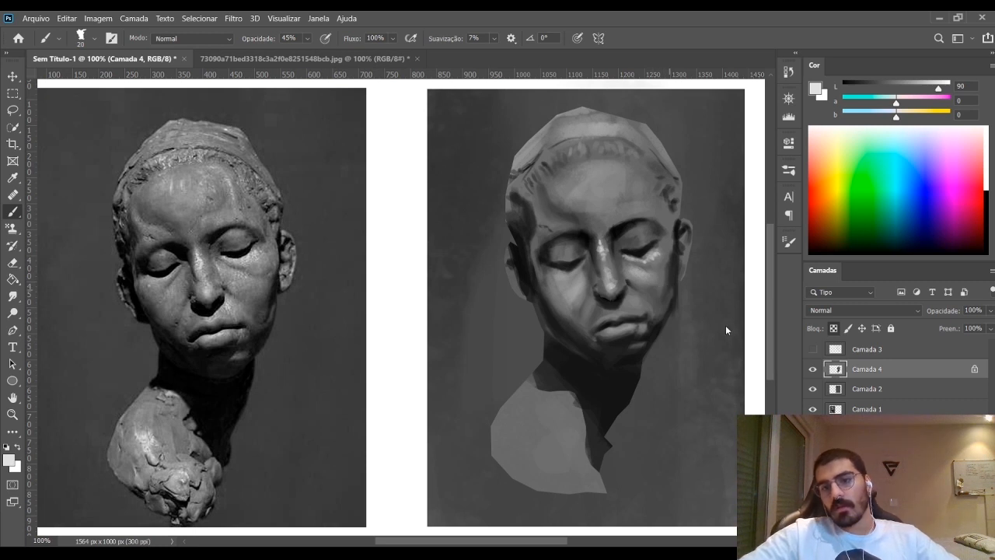
Dab tiny lightness 90 accents on the cheek with a 7 px brush and soften them with sampled lightness 45 grey
key(bracketleft)
key(bracketleft)
key(bracketleft)
key(bracketleft)
key(bracketleft)
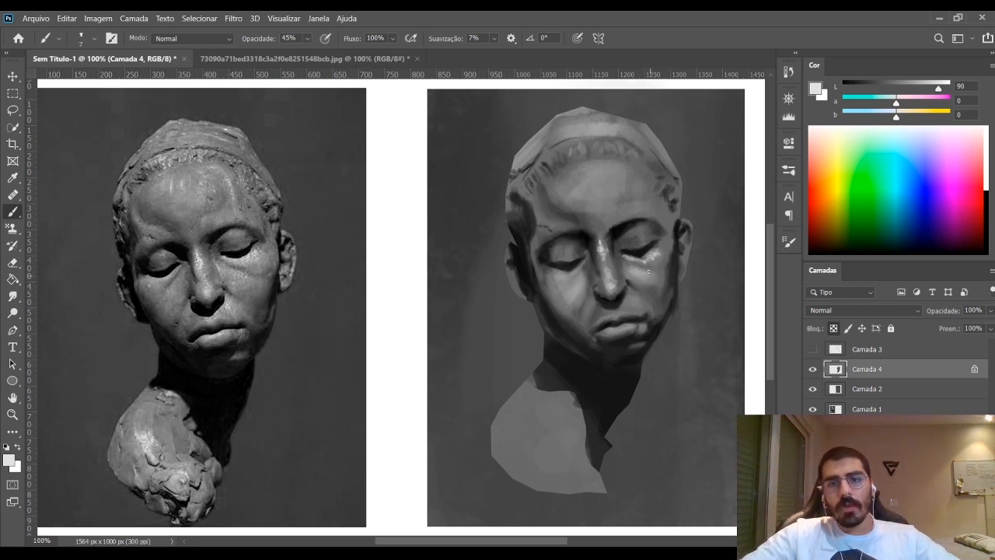
alt+click(647, 268)
alt+click(646, 262)
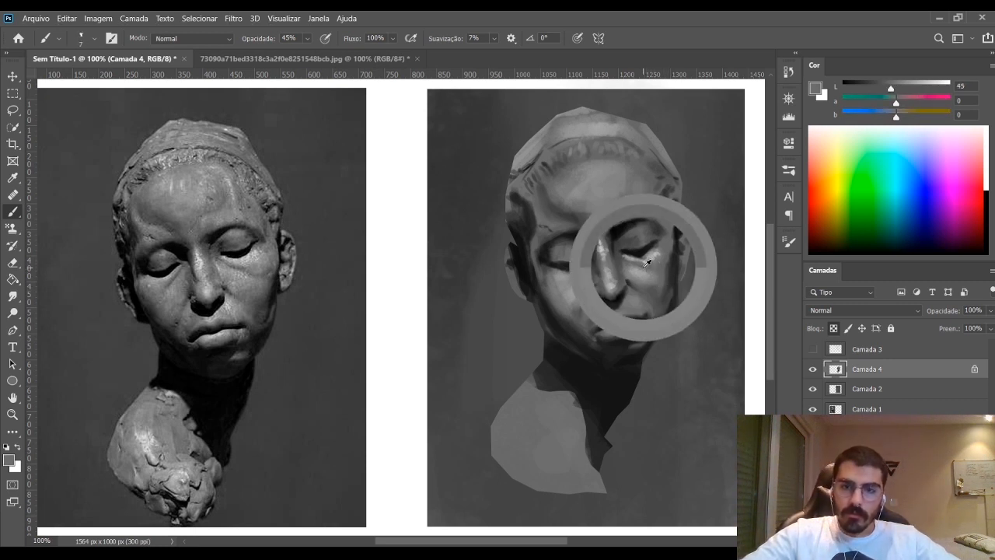
Blend the inner cheek beside the nose using sampled greys of lightness 30, 33, 46 and 47
alt+click(624, 263)
alt+click(624, 261)
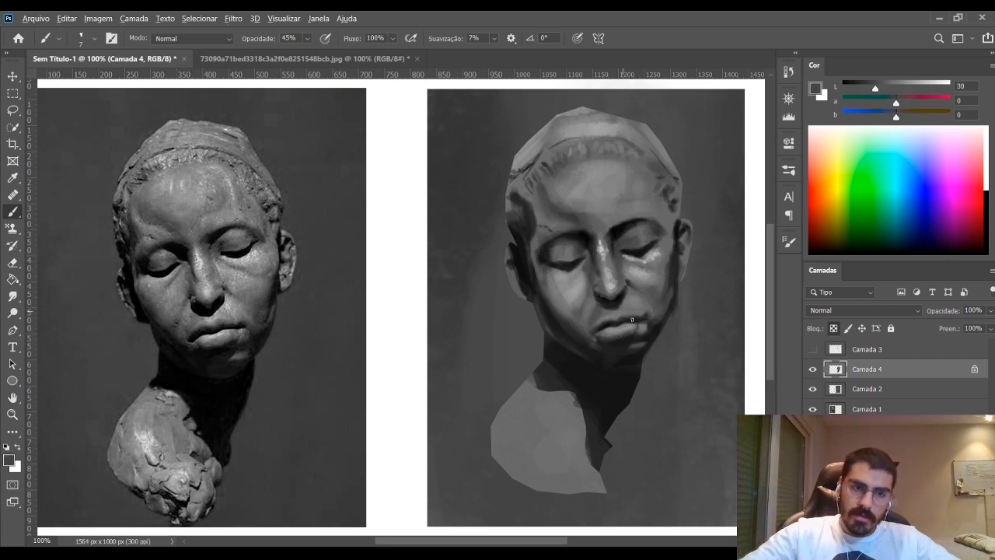
alt+click(622, 267)
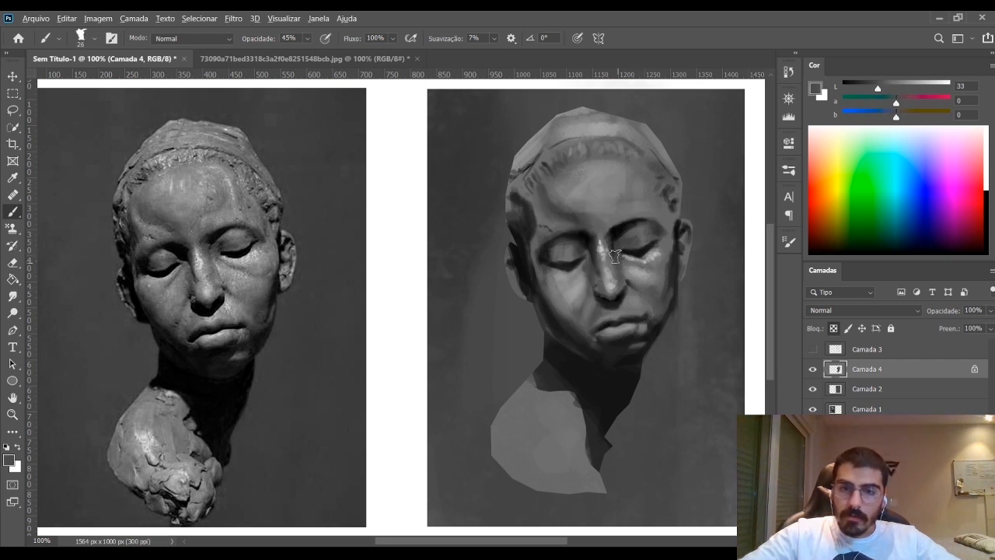
alt+click(614, 260)
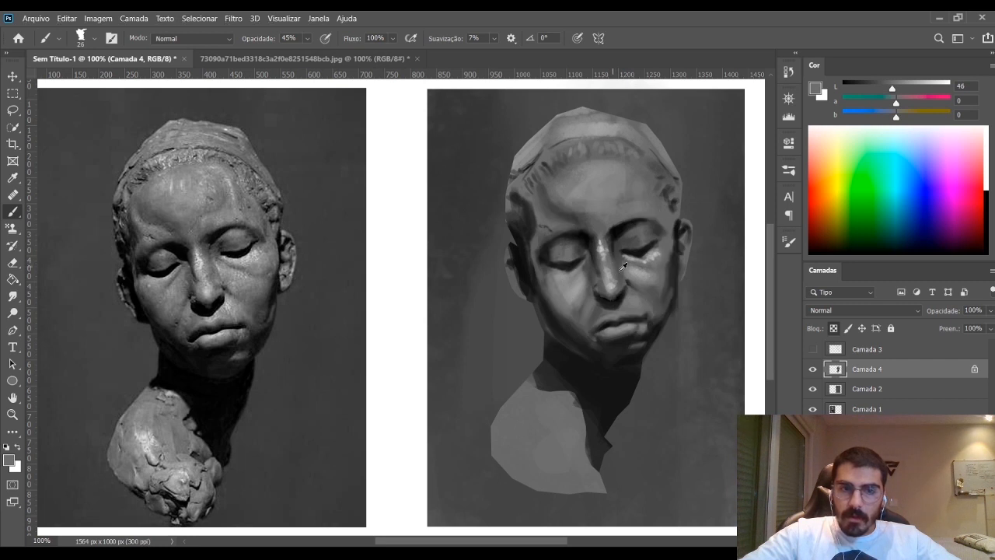
alt+click(613, 265)
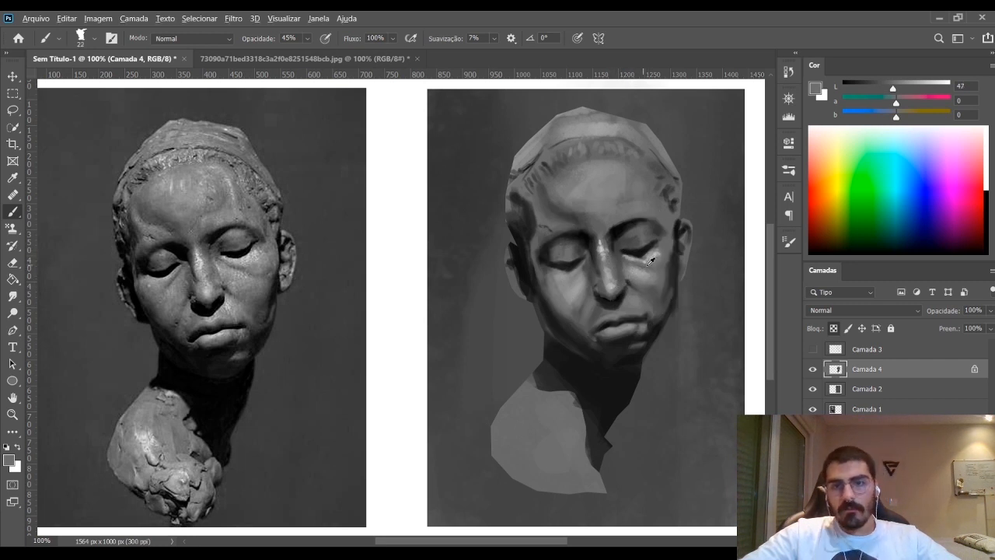
Paint lightness 86 highlights on the cheek near the mouth and on the lips, using 11 px and 17 px brushes
drag(915, 88, 937, 91)
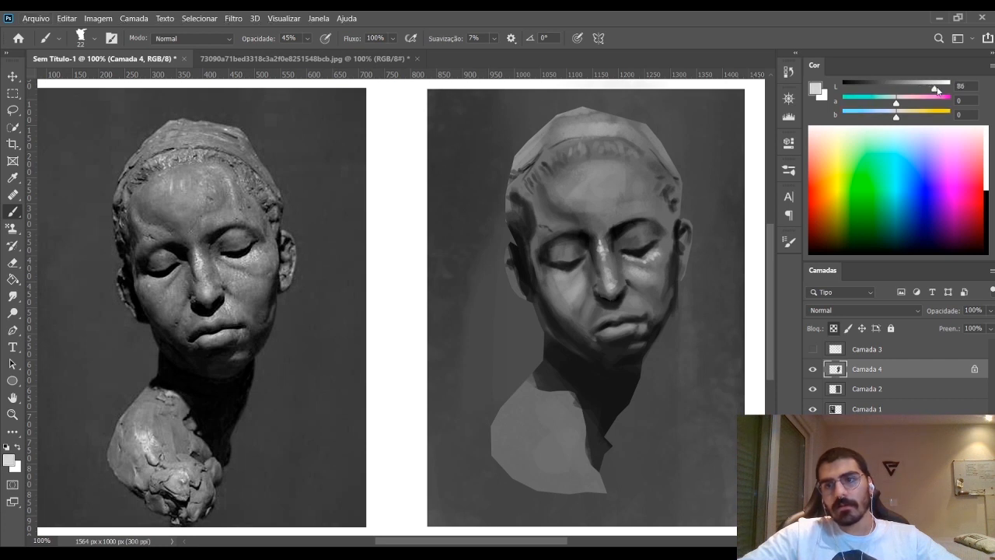
key(bracketleft)
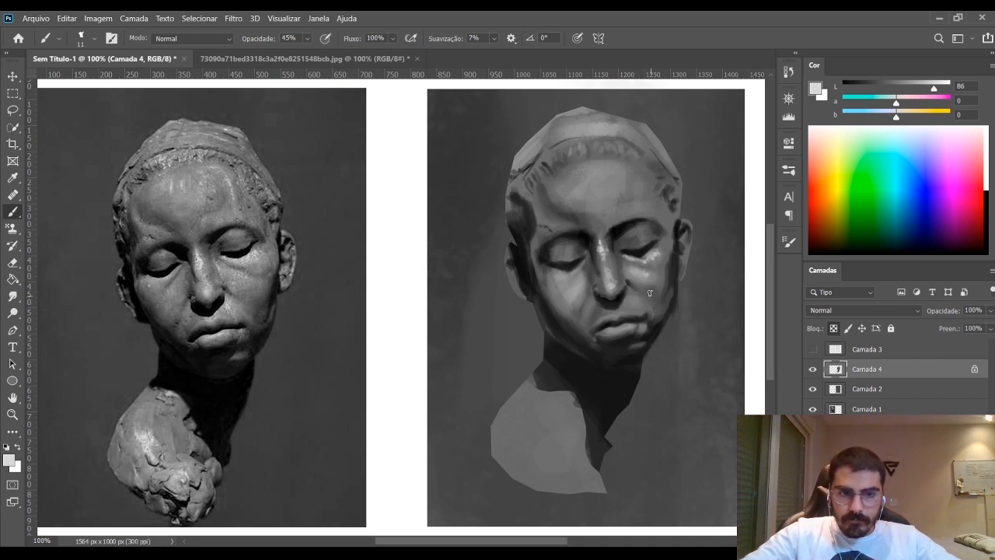
key(bracketright)
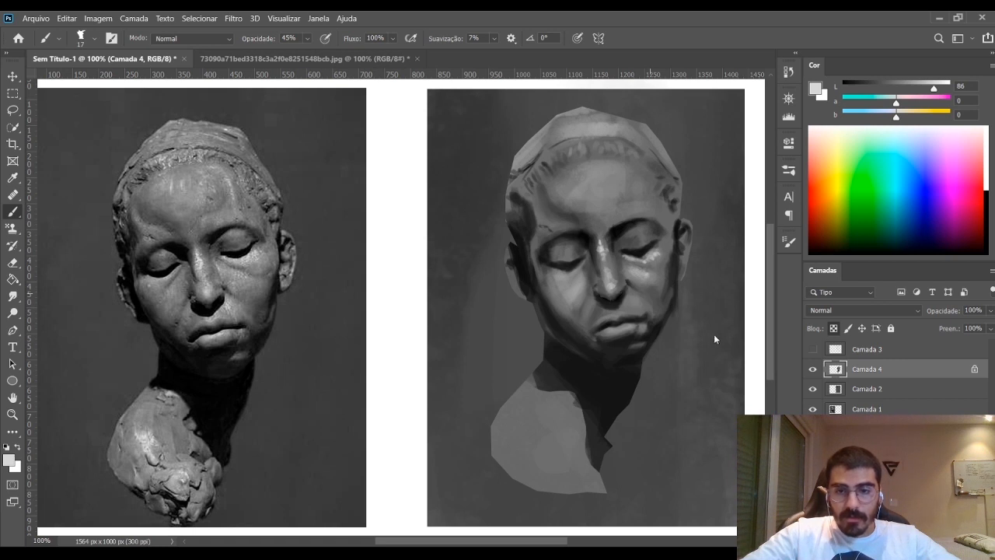
key(bracketleft)
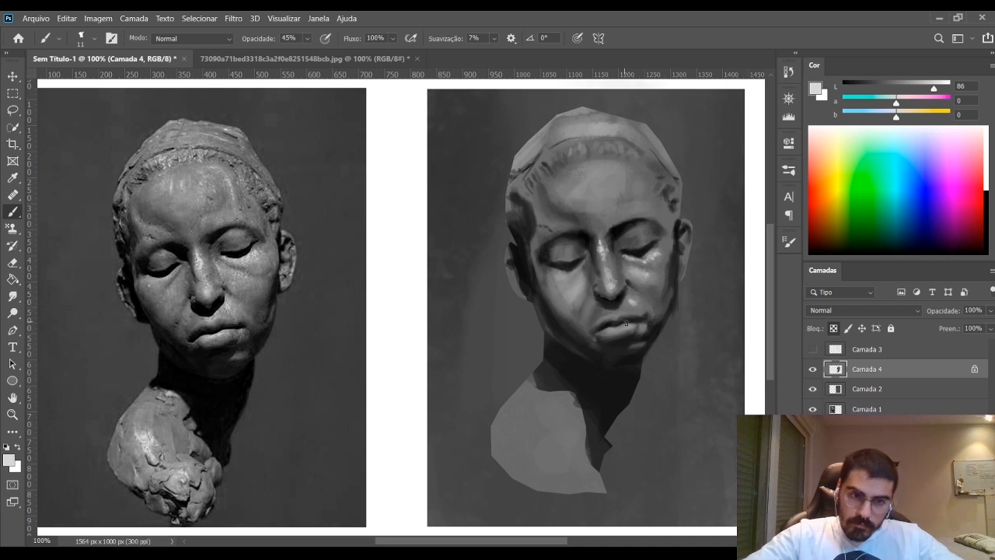
Reshape the upper lip and mouth corner with an 11 px brush, using sampled greys of lightness 8, 46, 42 and 7
alt+click(626, 317)
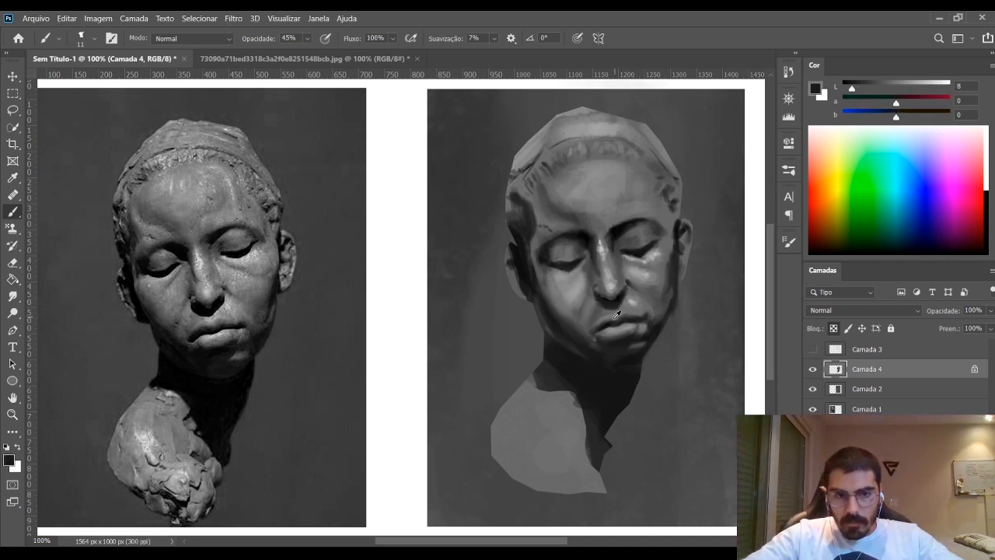
alt+click(615, 316)
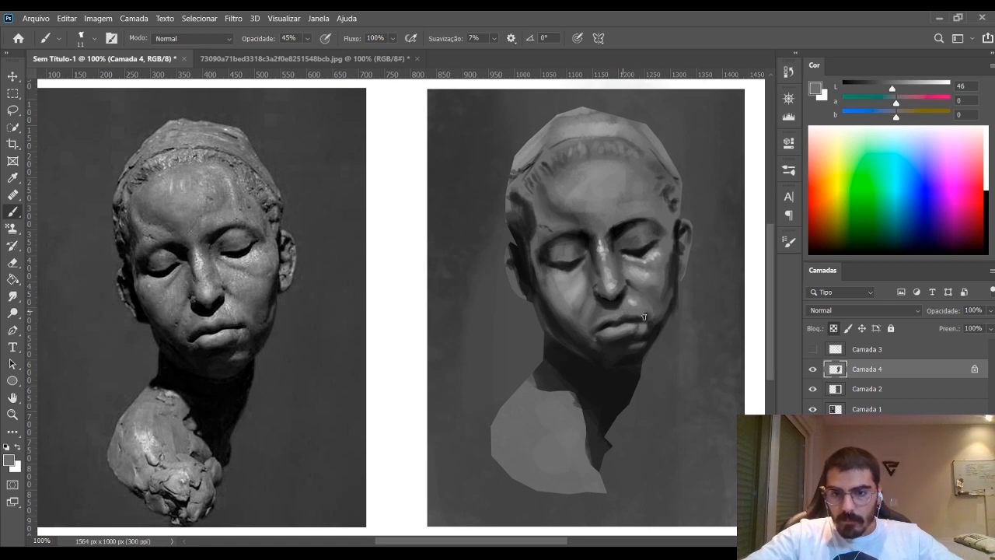
alt+click(607, 317)
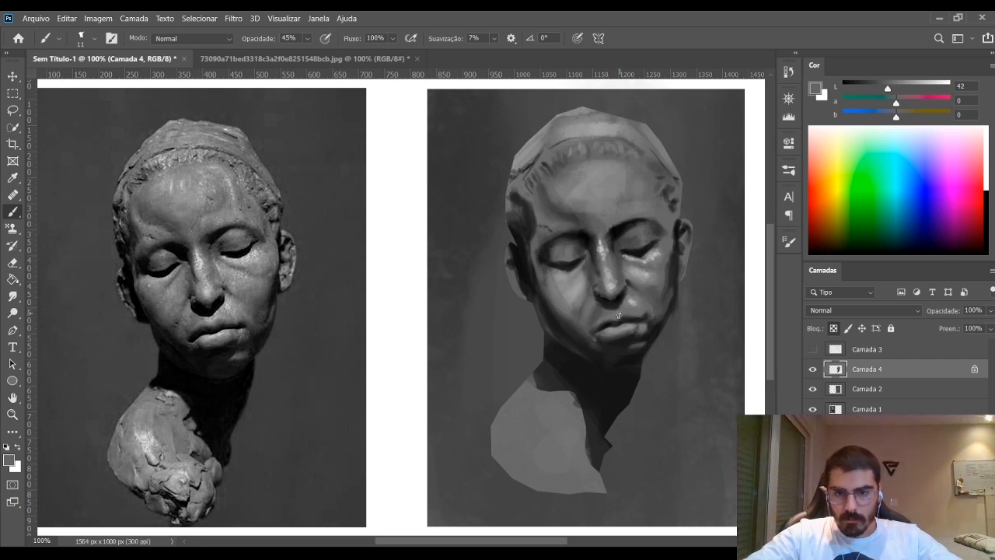
alt+click(616, 321)
alt+click(603, 324)
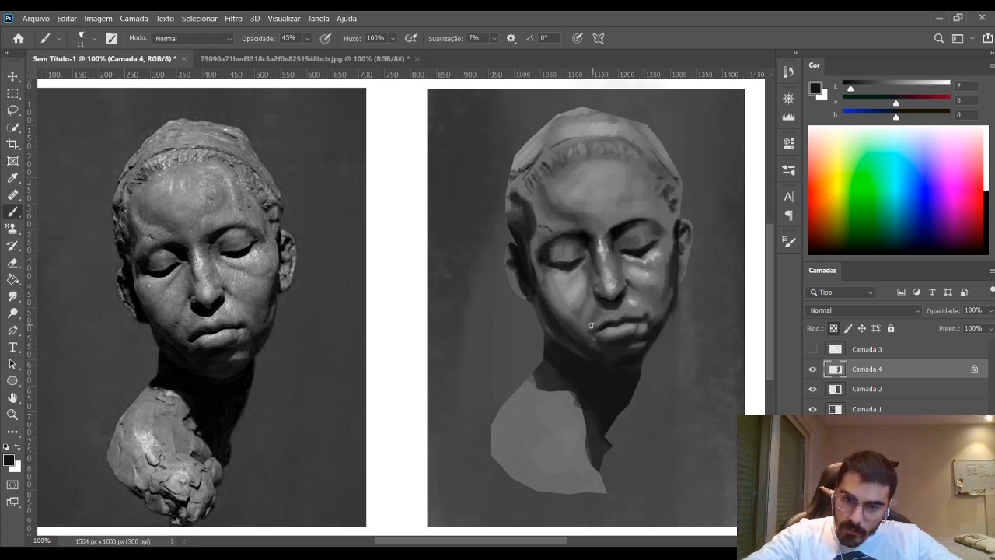
Refine the mouth line and the upper lip's edge with sampled greys of lightness 45, 10 and 43
alt+click(644, 314)
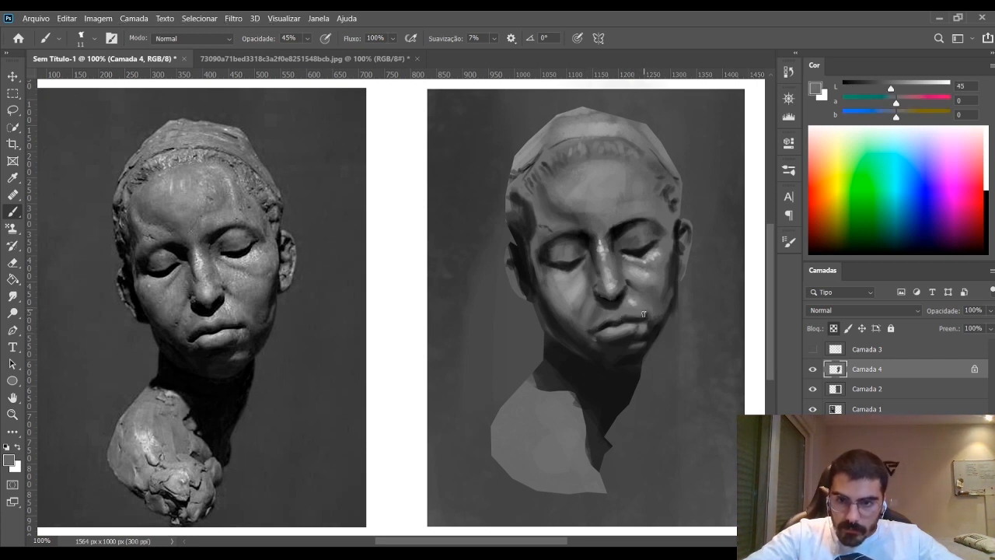
alt+click(626, 314)
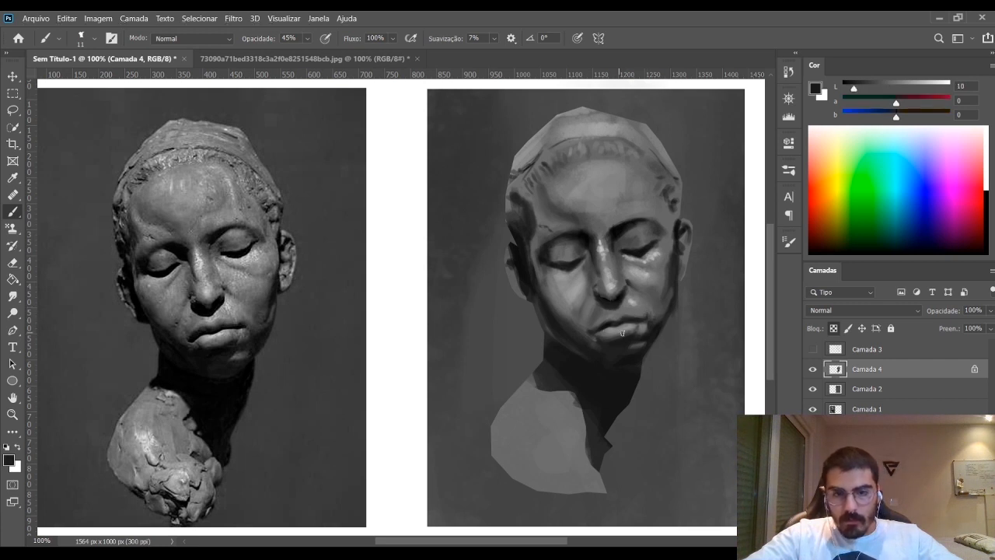
alt+click(628, 314)
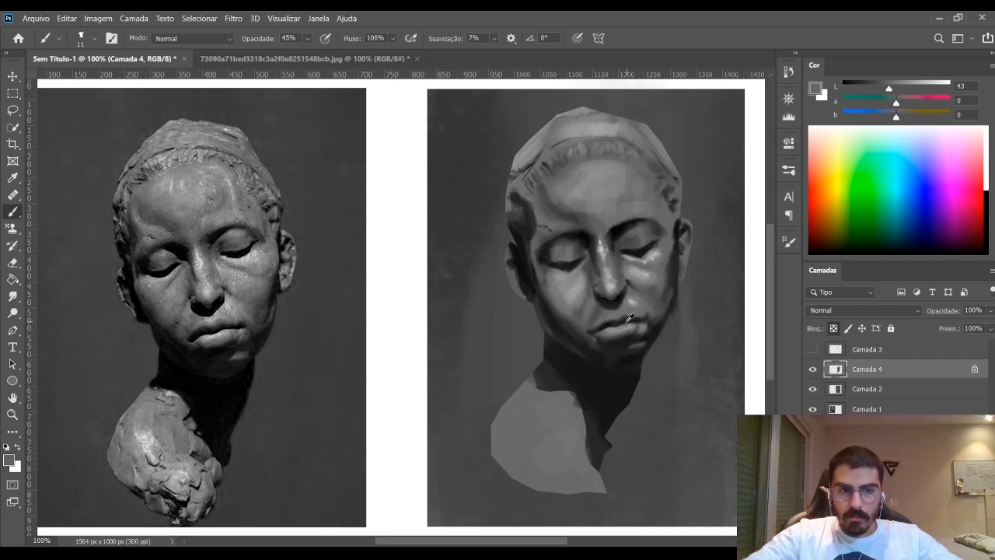
Add fine highlights around the upper lip and below the nose with sampled lightness 73 grey and a 7 px brush
alt+click(630, 317)
alt+click(634, 295)
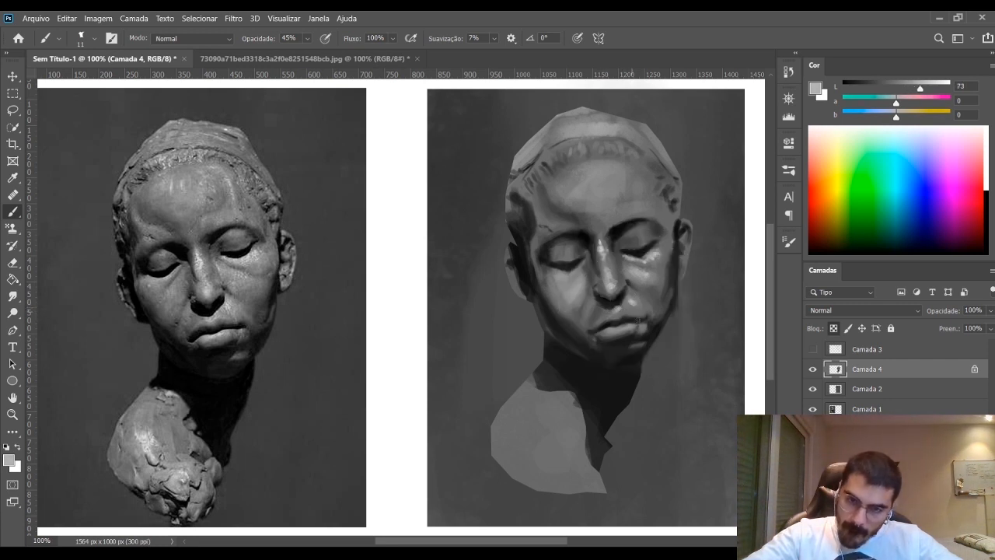
key([)
key([)
key([)
key([)
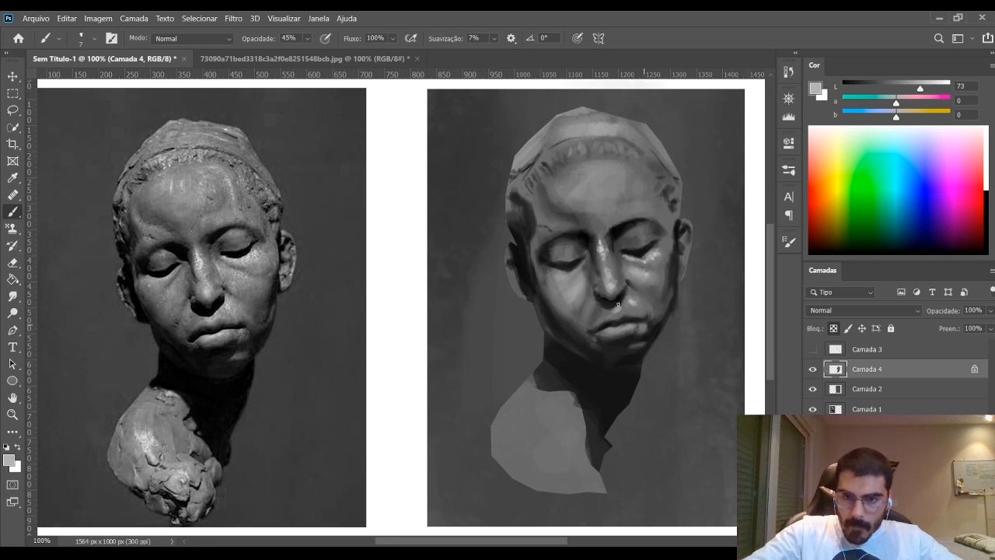
Refine the nostrils and the shadow under the nose with a 7 px brush, using sampled greys of lightness 32, 9, 10, 5 and 6
alt+click(617, 305)
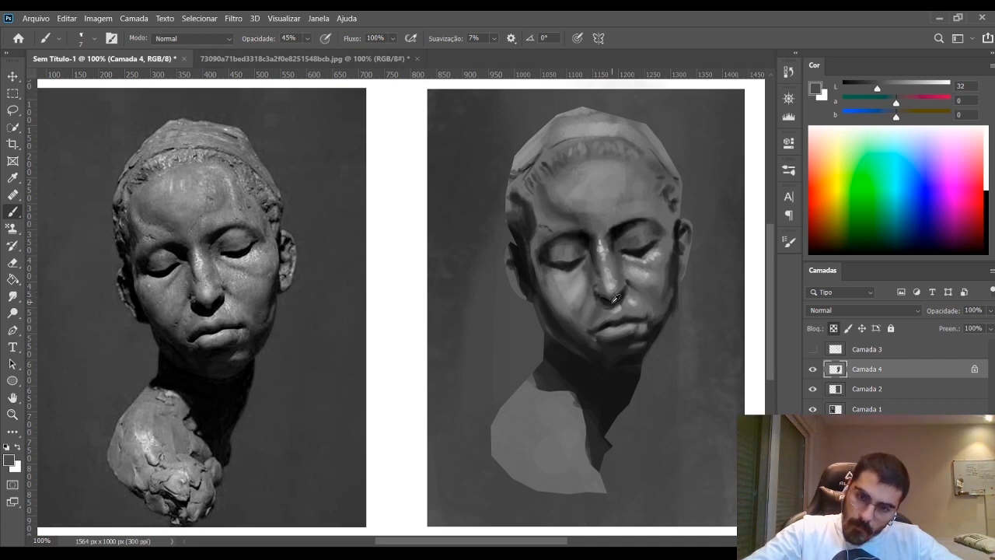
alt+click(607, 304)
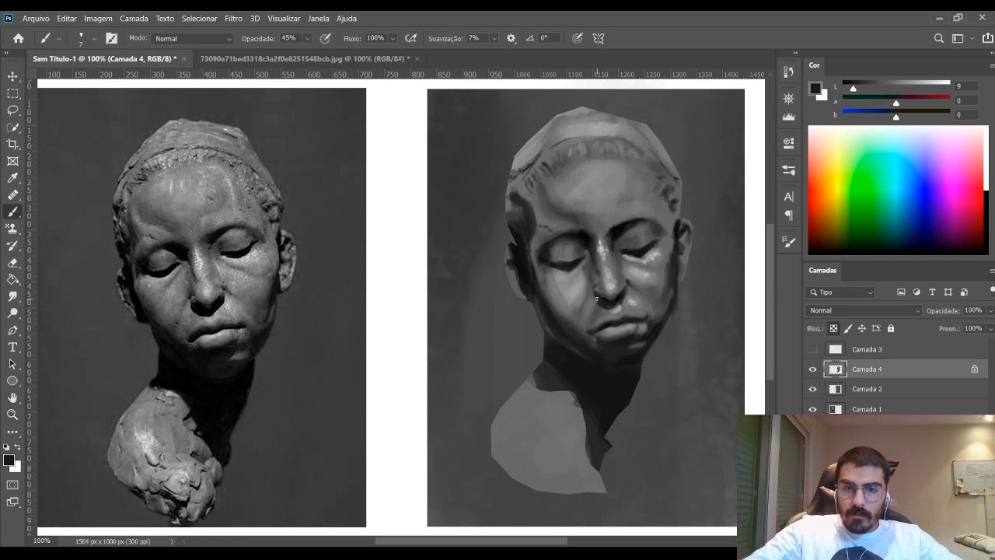
alt+click(607, 304)
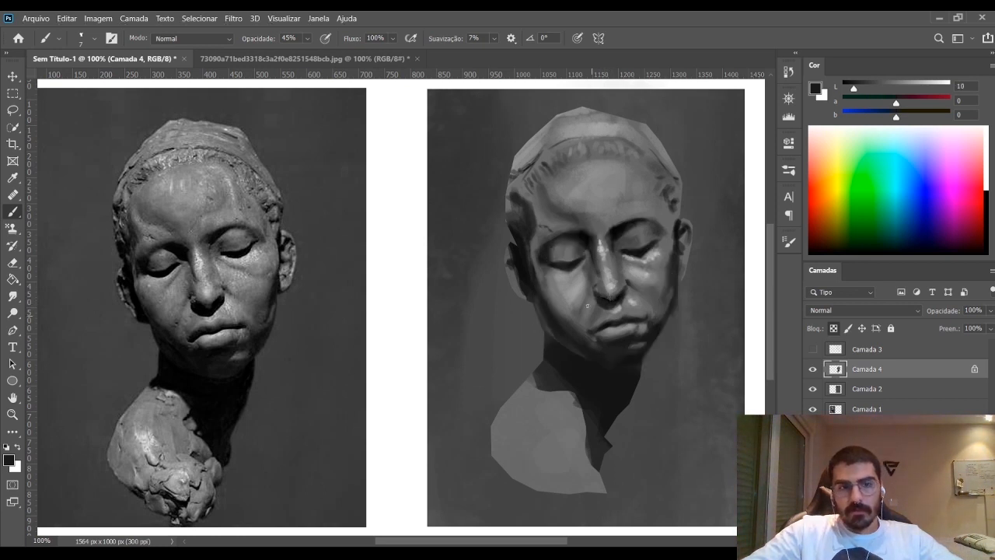
alt+click(610, 305)
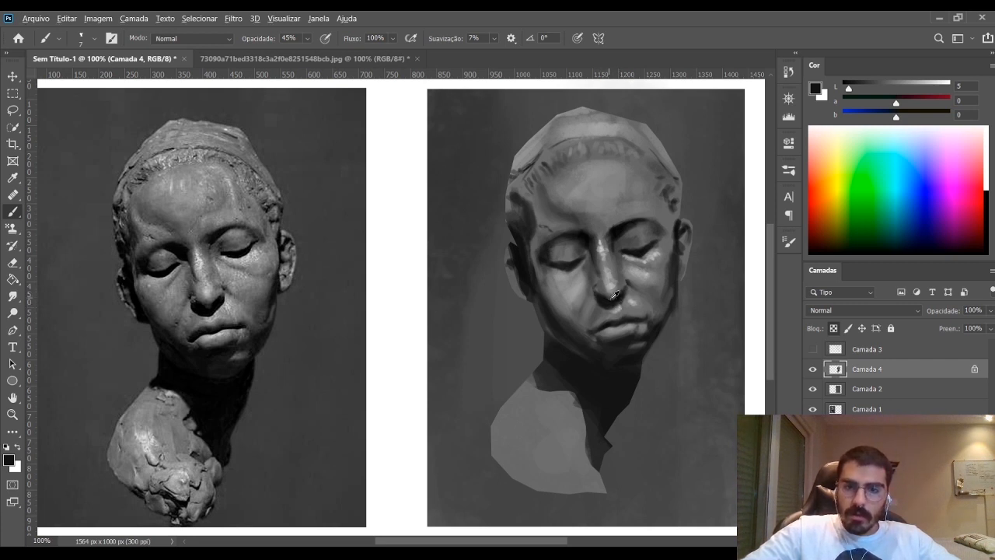
alt+click(604, 299)
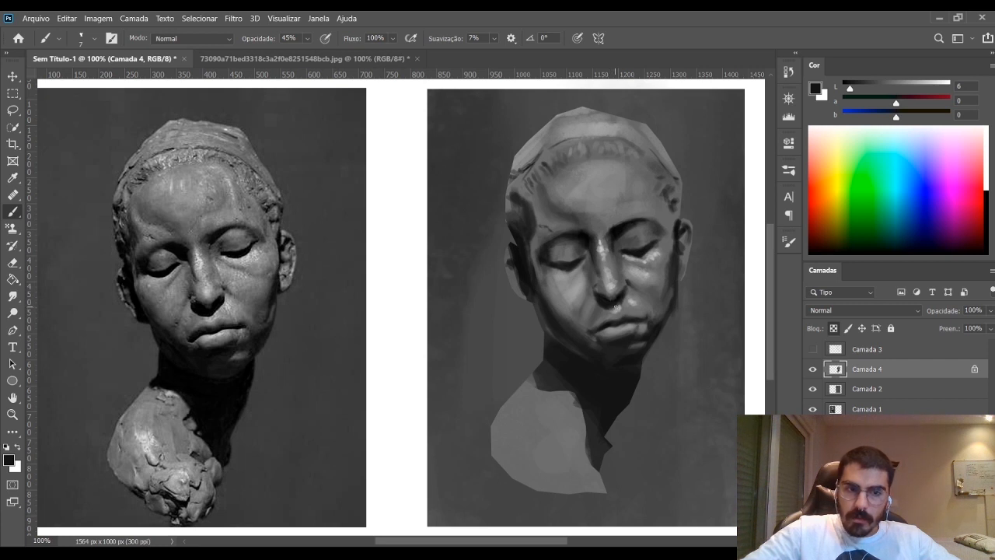
Set the brush colour to a light grey of lightness 90 and reduce the brush to 8 px for fine highlights
key(bracketright)
key(bracketright)
key(bracketright)
key(bracketright)
key(bracketright)
key(bracketright)
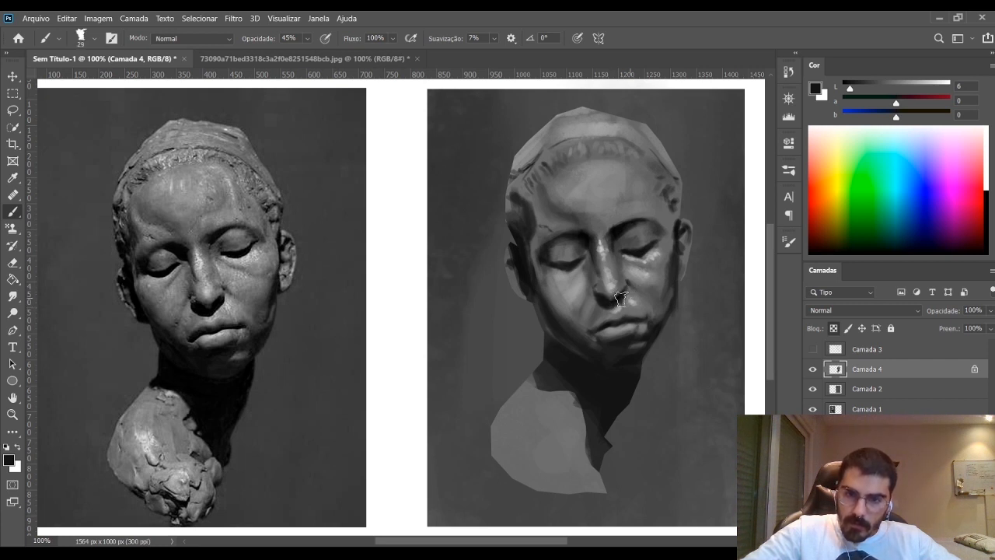
key(bracketleft)
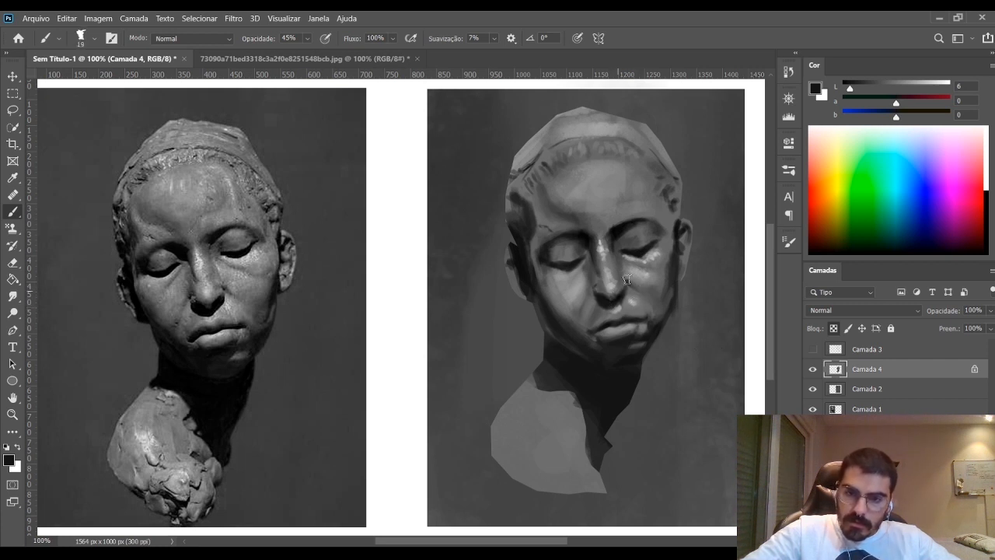
click(938, 87)
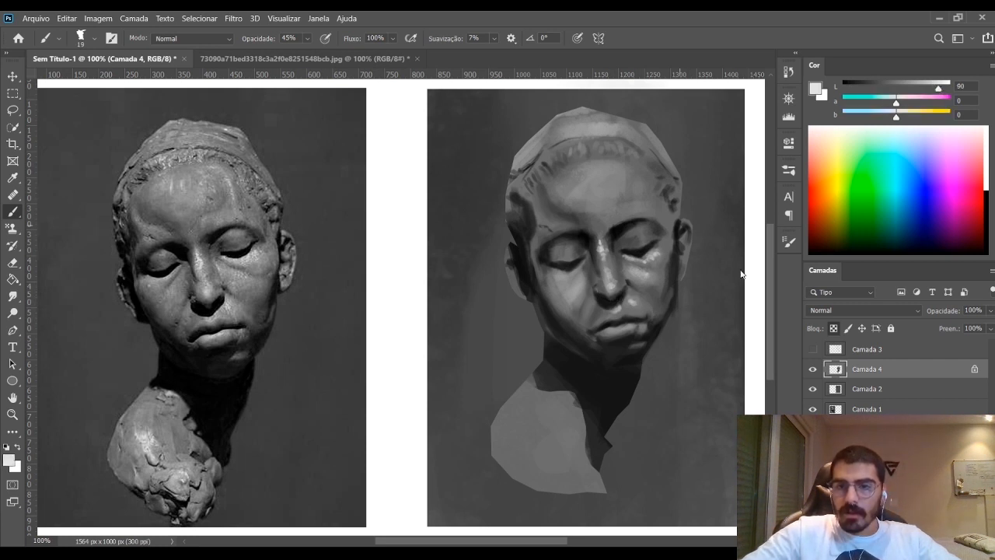
key(bracketleft)
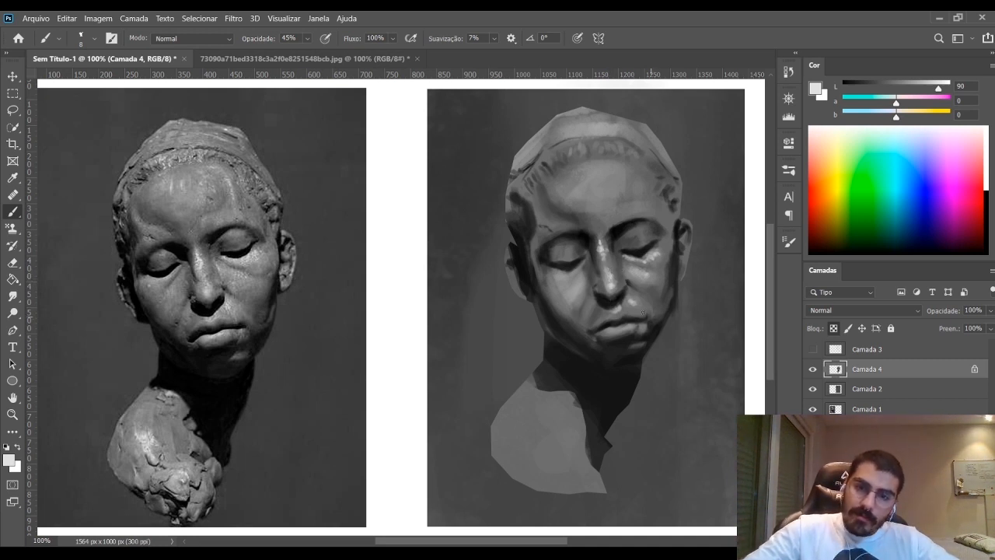
Paint thin highlights on the upper forehead with a 5 px brush and the lightness 90 grey
key(bracketright)
key(bracketright)
key(bracketright)
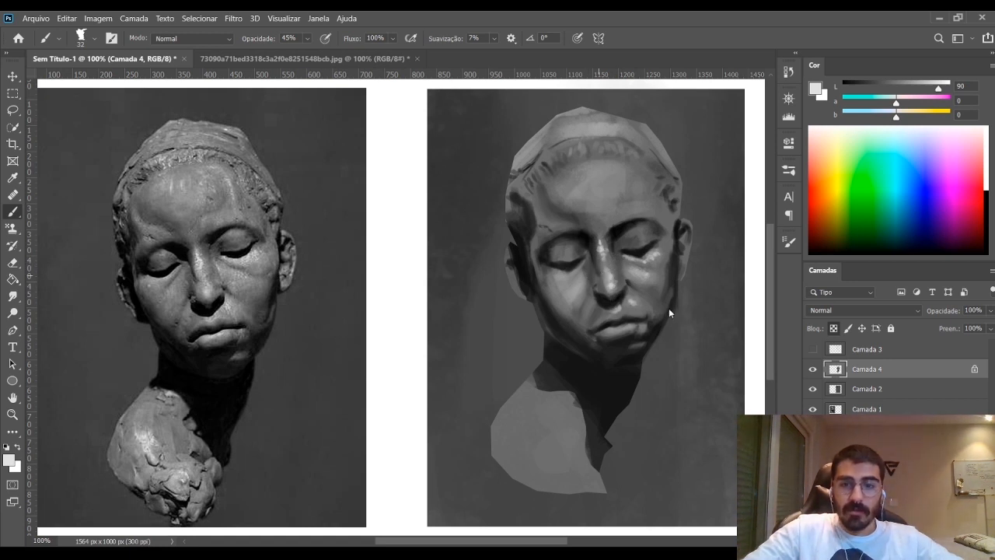
key(bracketleft)
key(bracketleft)
key(bracketleft)
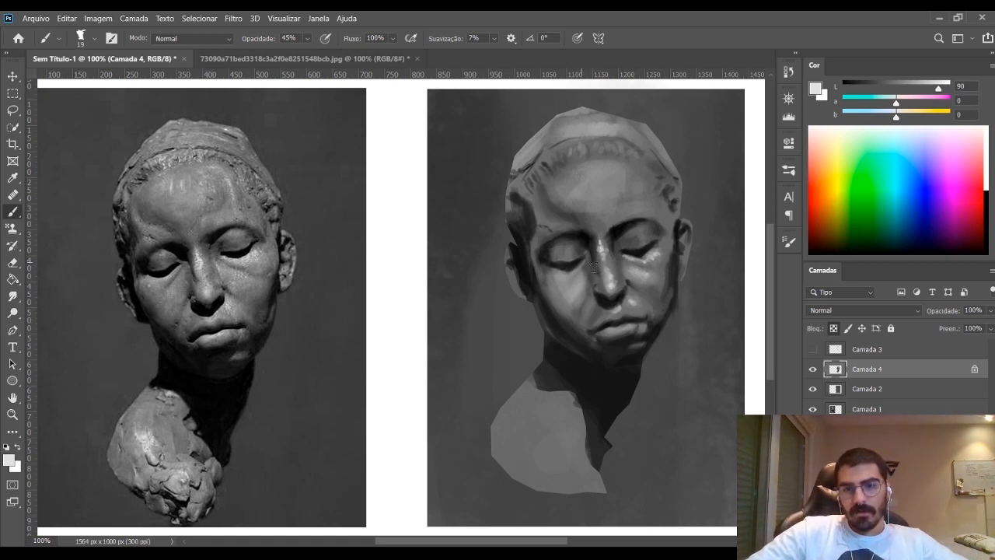
key(bracketleft)
key(bracketleft)
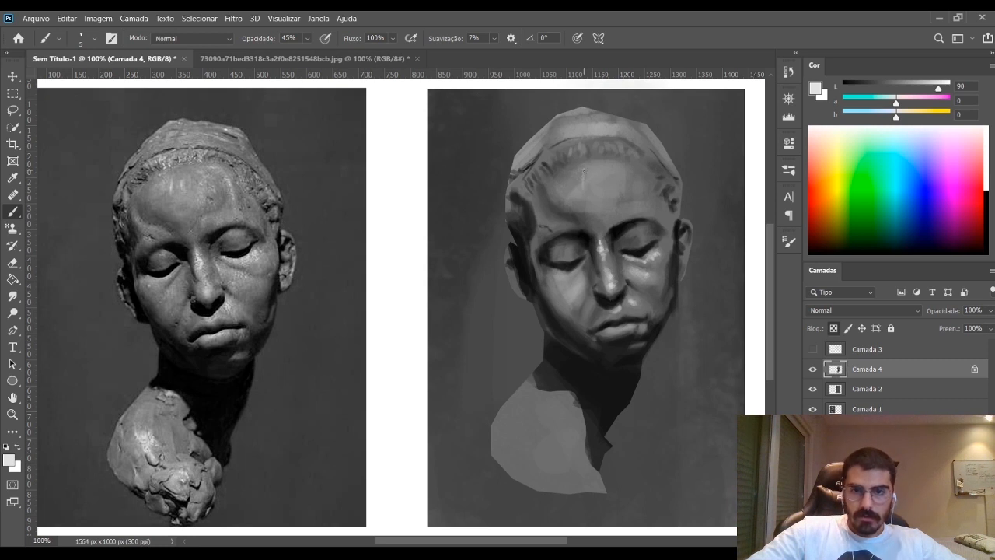
drag(584, 167, 582, 187)
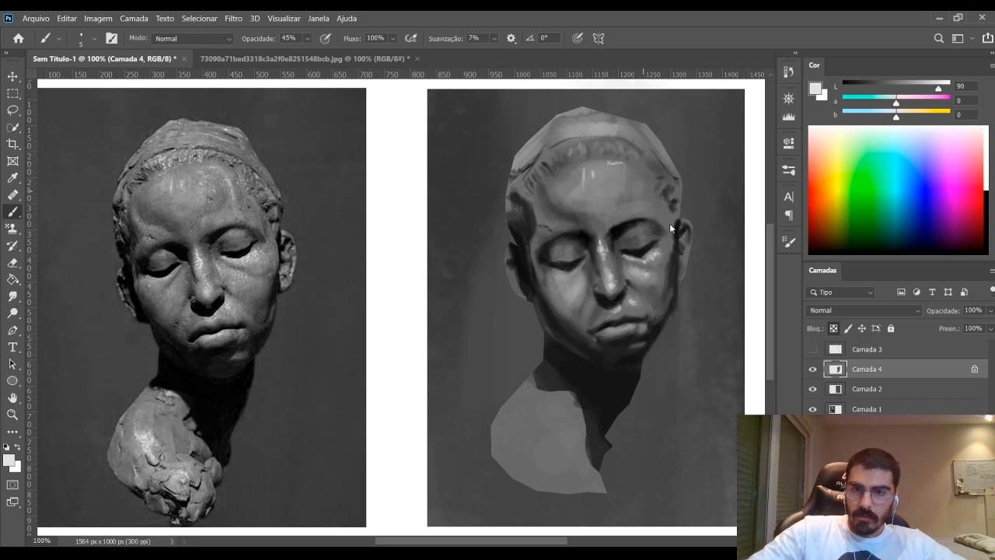
Extend and refine the jagged forehead highlight with small 5 to 11 px brushes, using sampled greys of lightness 72, 85, 51 and 74
key(bracketright)
key(bracketright)
key(bracketright)
key(bracketright)
key(bracketright)
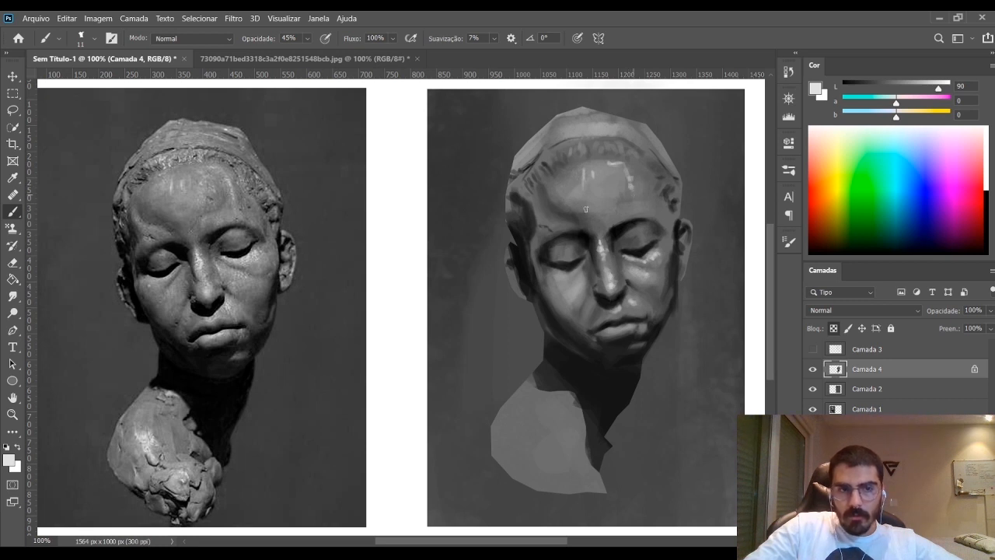
alt+click(634, 176)
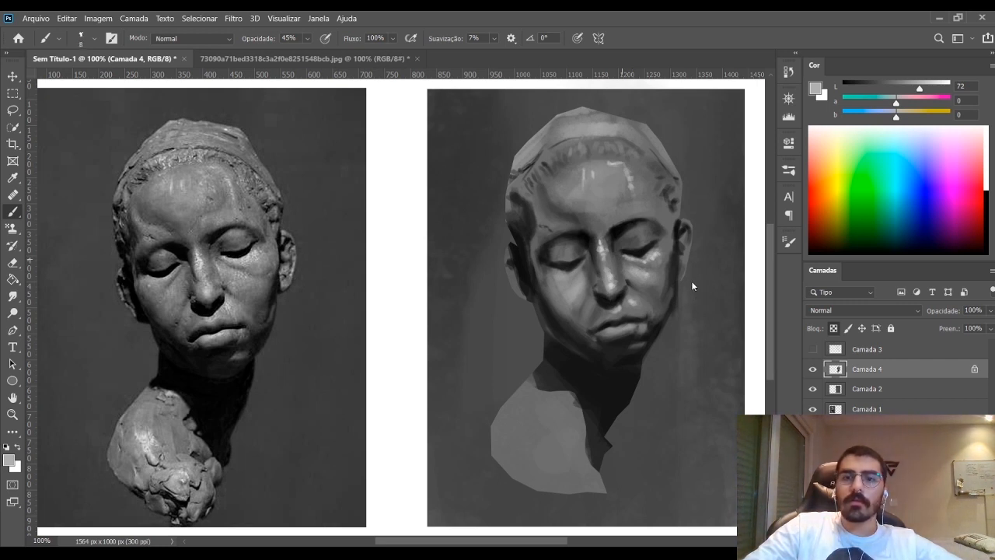
alt+click(632, 174)
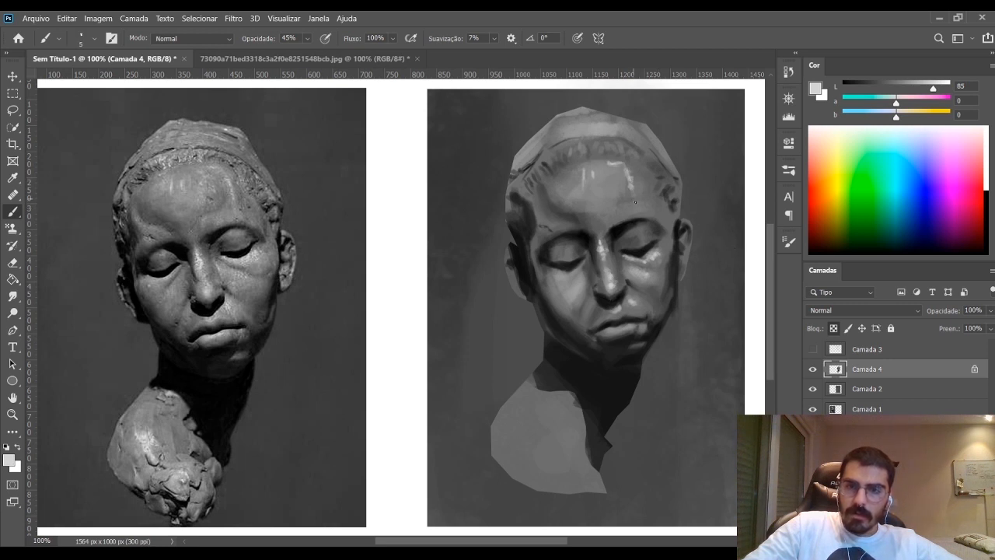
key(ctrl+z)
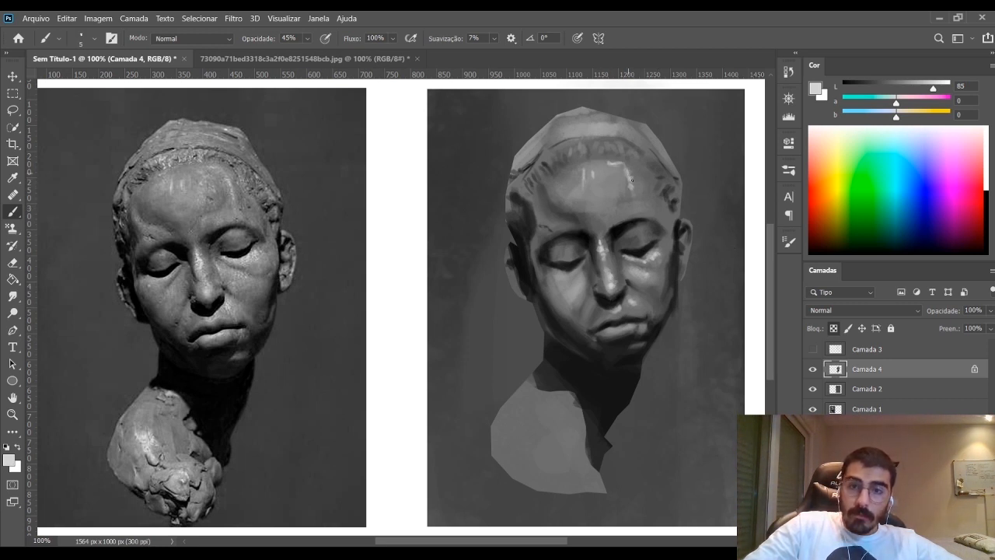
alt+click(626, 184)
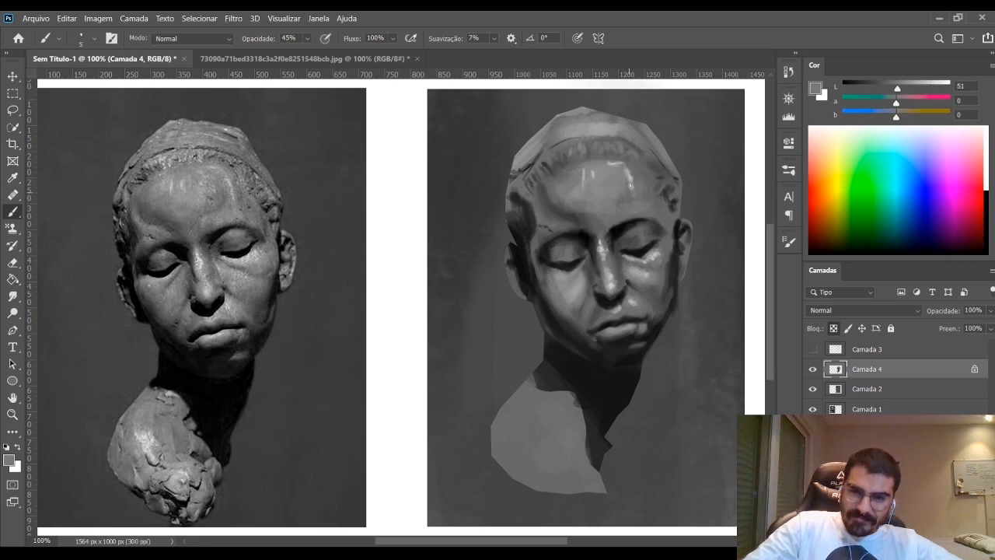
alt+click(627, 180)
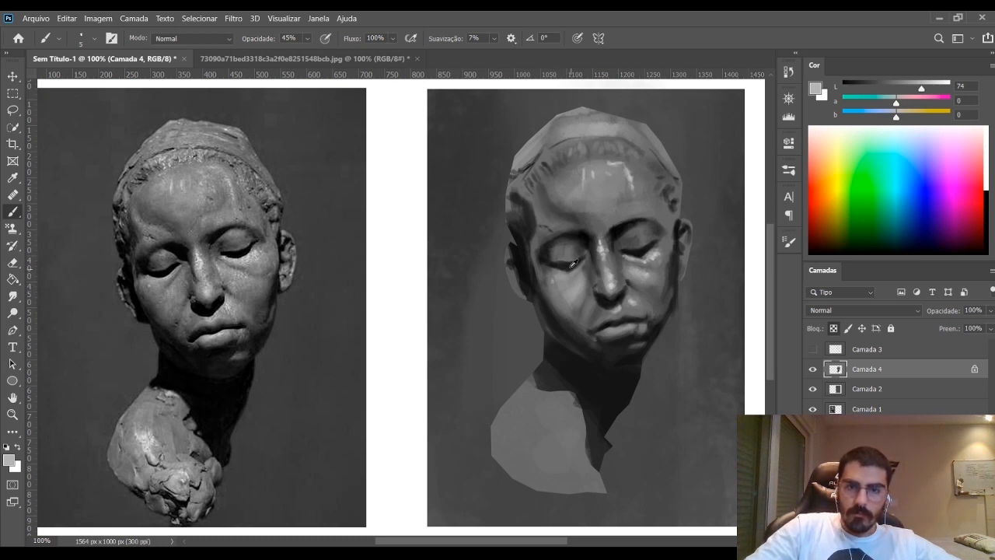
Refine the left-hand eye's lid and shadows with sampled greys of lightness 8, 46, 12 and 19, adding lightness 78 accents below it
alt+click(565, 267)
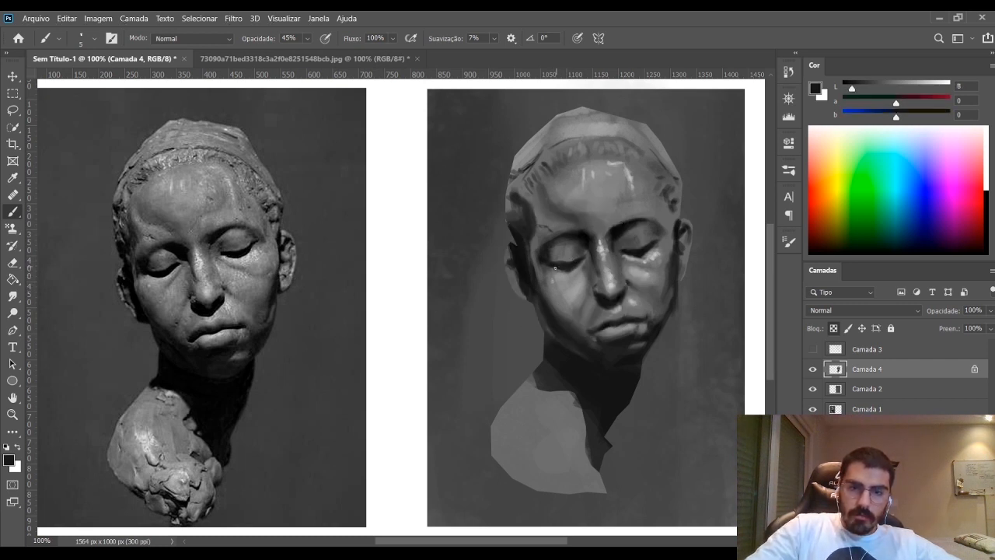
alt+click(558, 259)
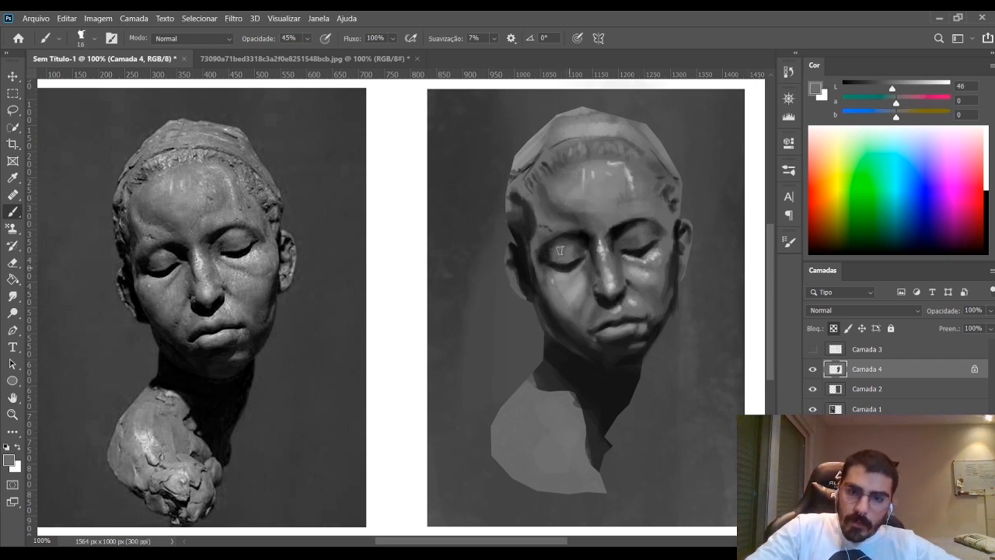
alt+click(551, 251)
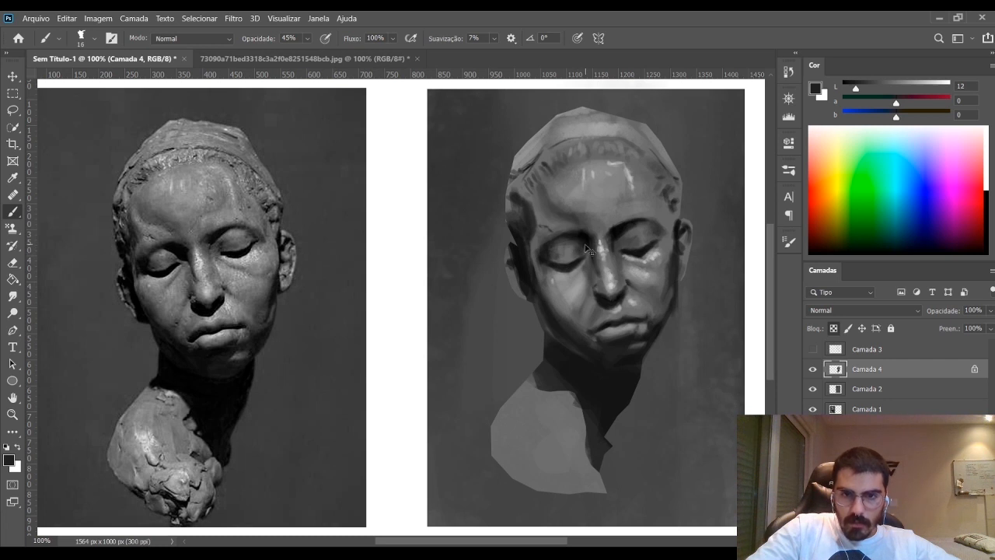
alt+click(587, 242)
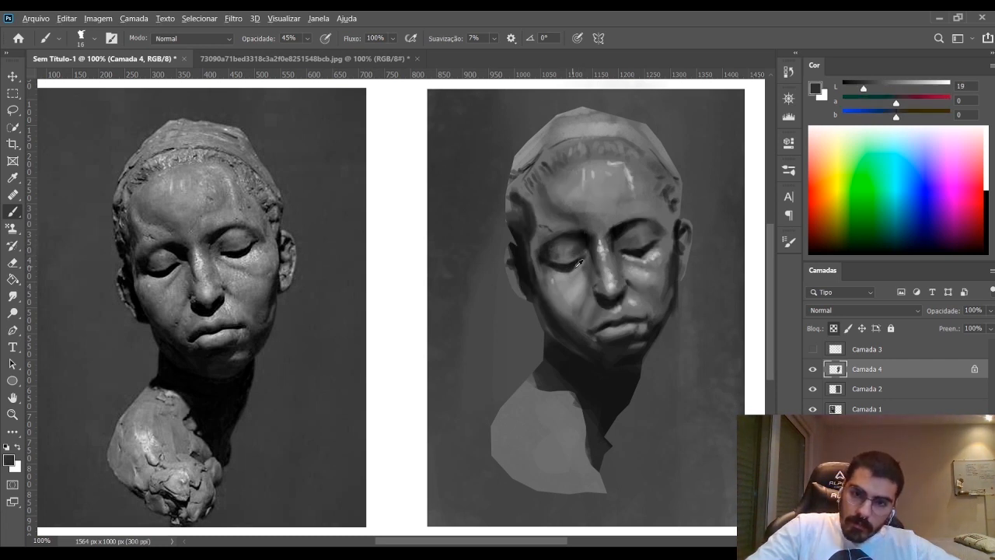
alt+click(615, 284)
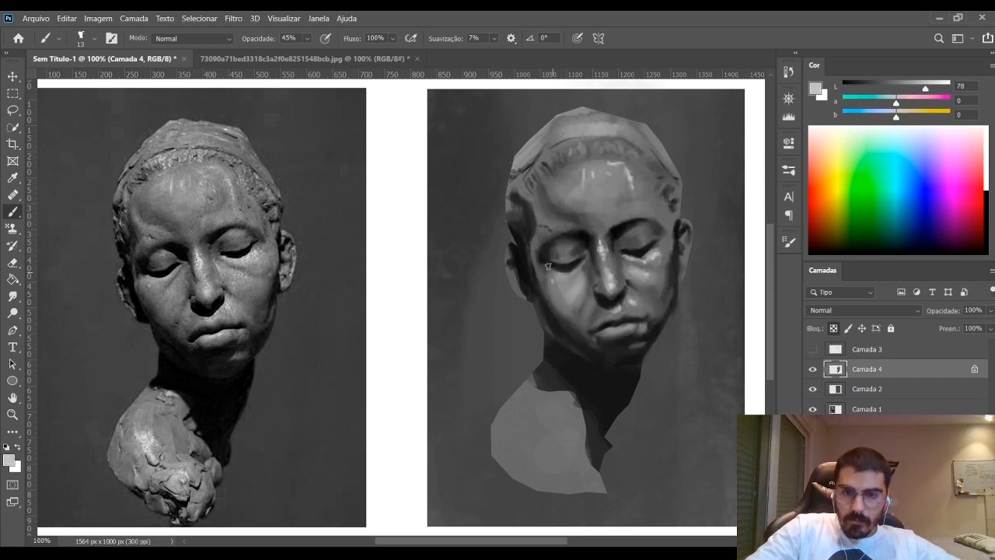
key([)
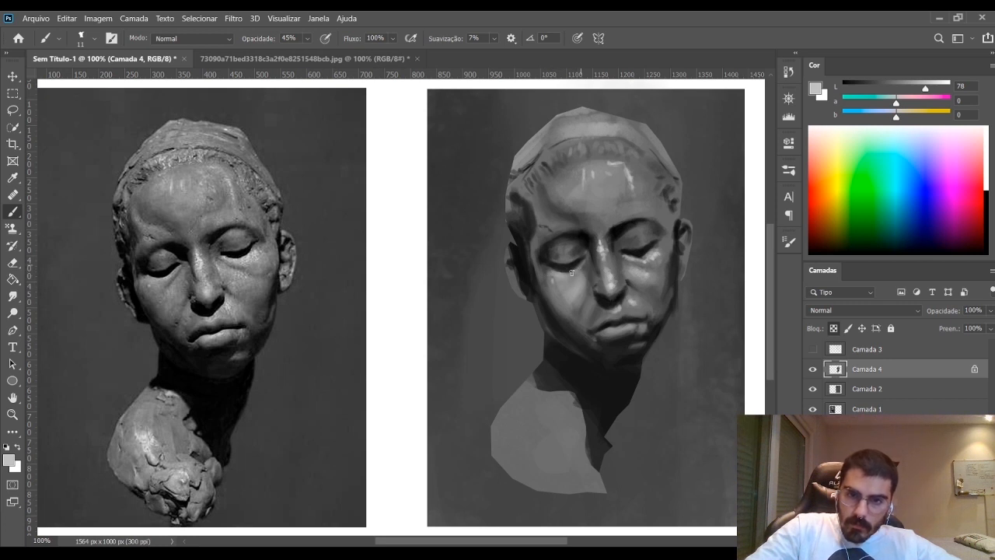
Paint highlights down the shoulder and near the neck with the lightness 78 grey, using 31 px and 11 px brushes
key(])
key(])
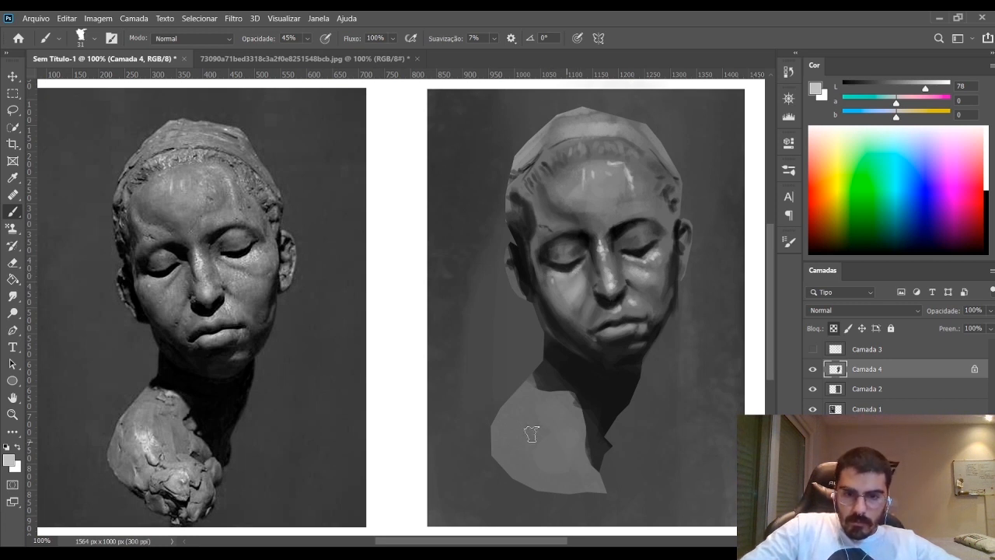
mouse_move(532, 424)
mouse_down()
mouse_move(538, 451)
mouse_move(534, 443)
mouse_up()
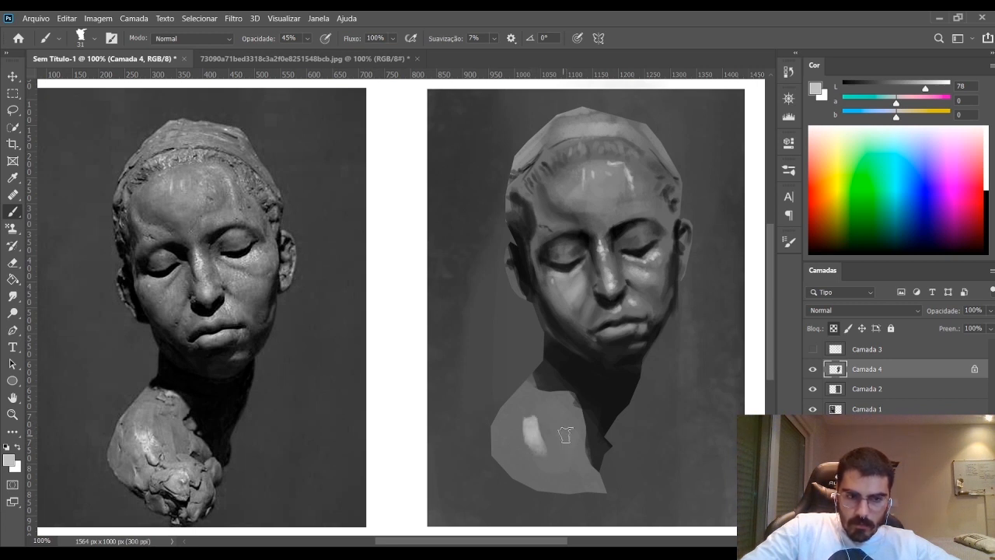
key(bracketleft)
key(bracketleft)
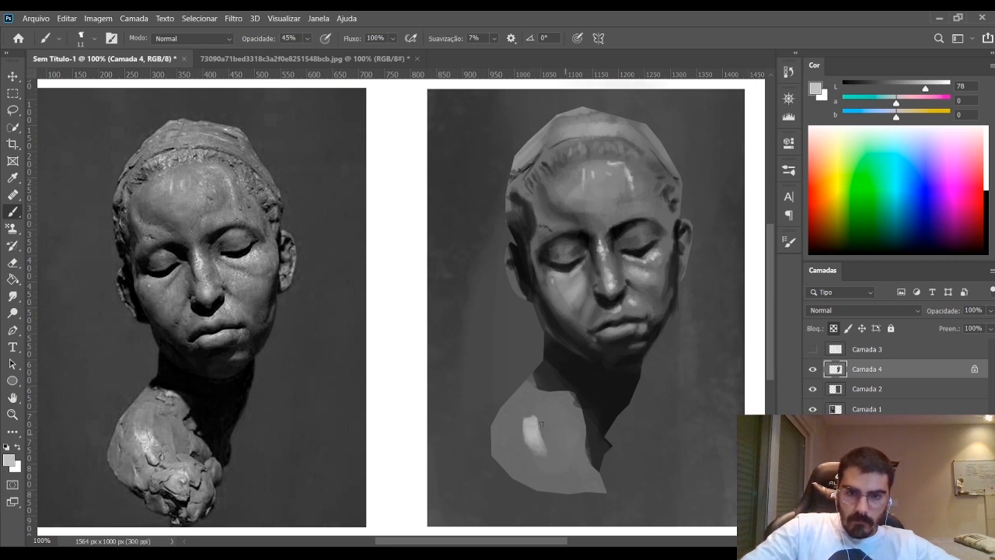
mouse_move(534, 440)
mouse_down()
mouse_move(522, 419)
mouse_move(552, 457)
mouse_move(541, 424)
mouse_move(572, 473)
mouse_up()
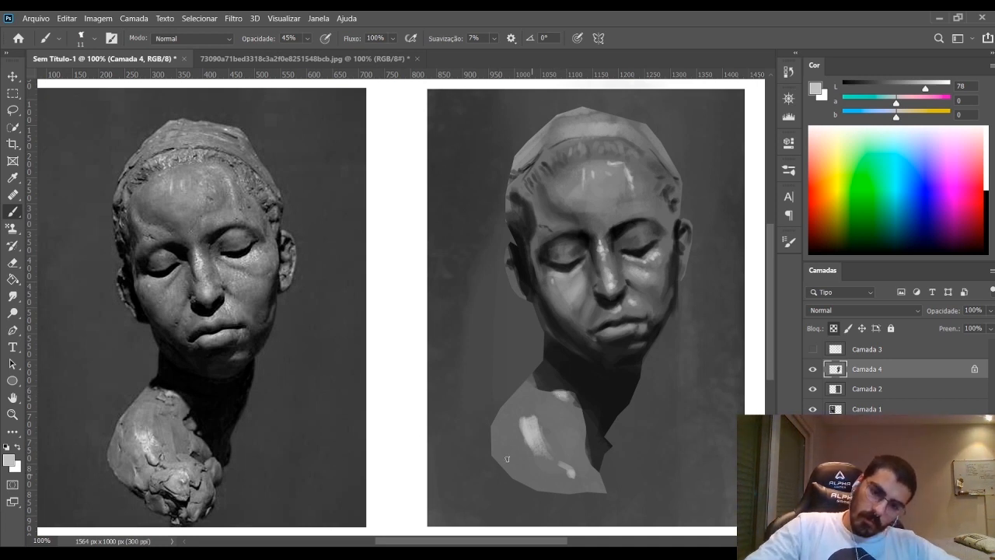
Paint dark clay shadows along the shoulder's lower and outer edges with sampled lightness 6 grey, using 7, 49 and 5 px brushes
alt+click(610, 407)
mouse_move(544, 476)
mouse_down()
mouse_move(536, 479)
mouse_move(574, 490)
mouse_move(569, 478)
mouse_move(572, 494)
mouse_move(573, 479)
mouse_move(532, 477)
mouse_move(526, 490)
mouse_up()
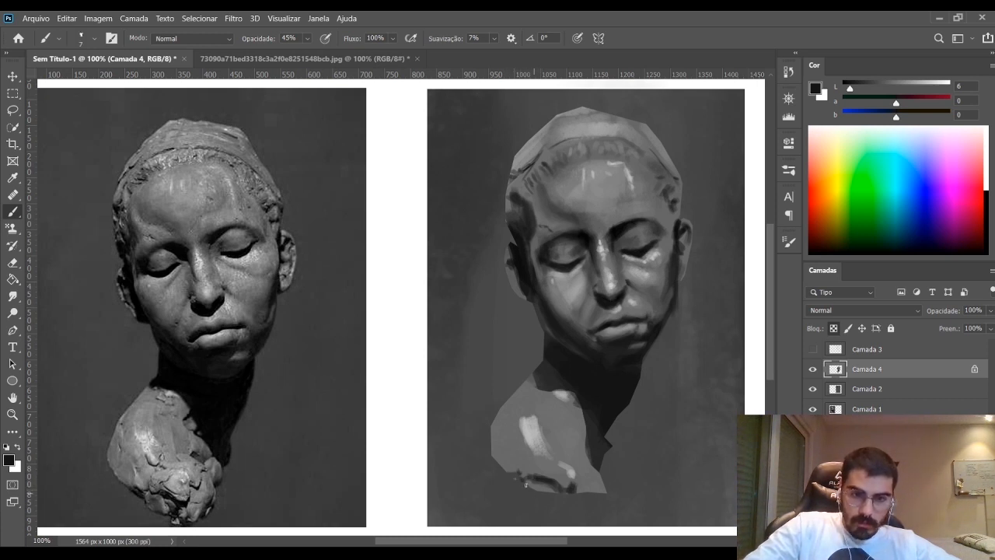
key(bracketleft)
key(bracketleft)
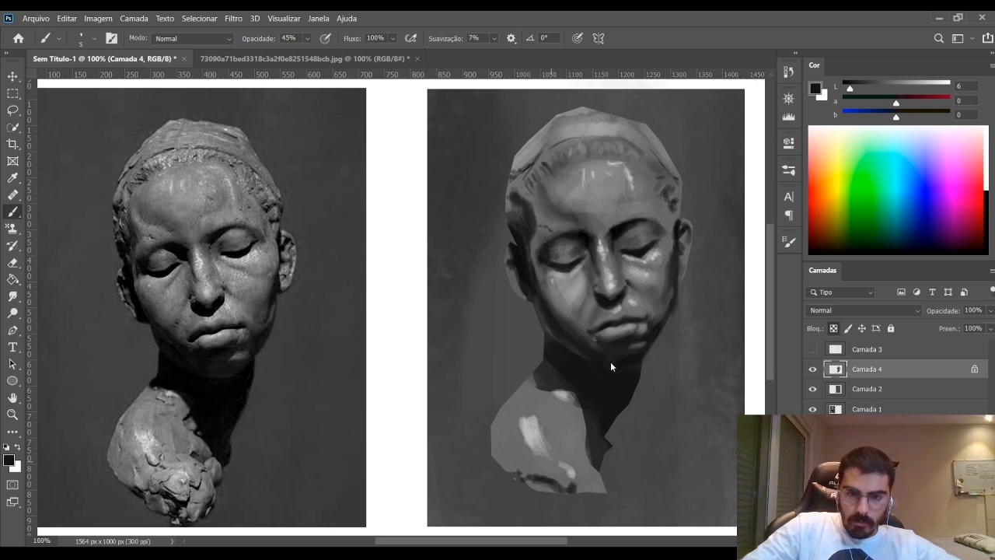
click(626, 363)
mouse_move(521, 484)
mouse_down()
mouse_move(587, 492)
mouse_move(531, 473)
mouse_move(587, 511)
mouse_move(528, 489)
mouse_move(566, 495)
mouse_up()
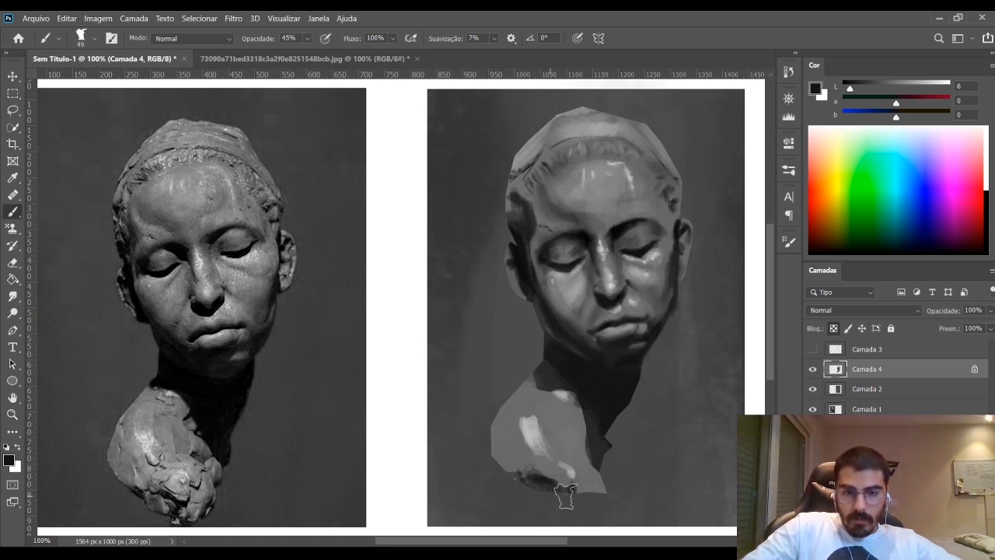
click(633, 362)
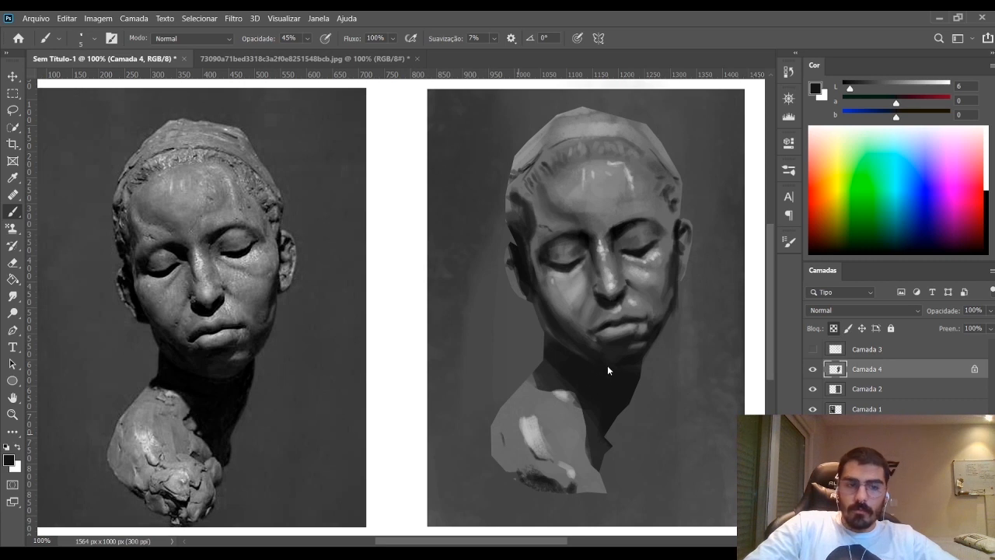
Darken the shoulder's outer edge and neck-side plane with sampled lightness 28 grey, using 40 px and 77 px brushes
key(period)
alt+click(532, 422)
alt+click(507, 437)
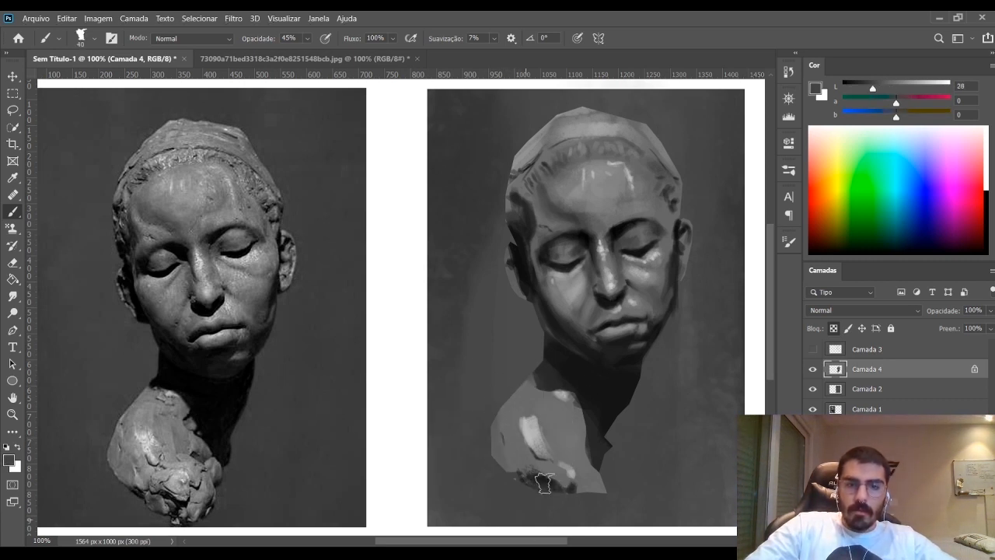
key(bracketright)
key(bracketright)
key(bracketright)
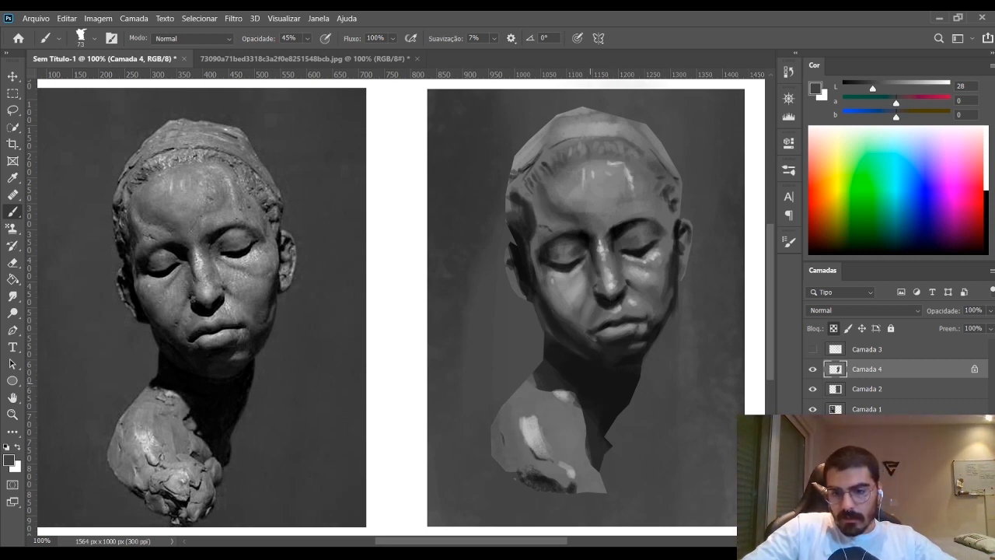
key(bracketright)
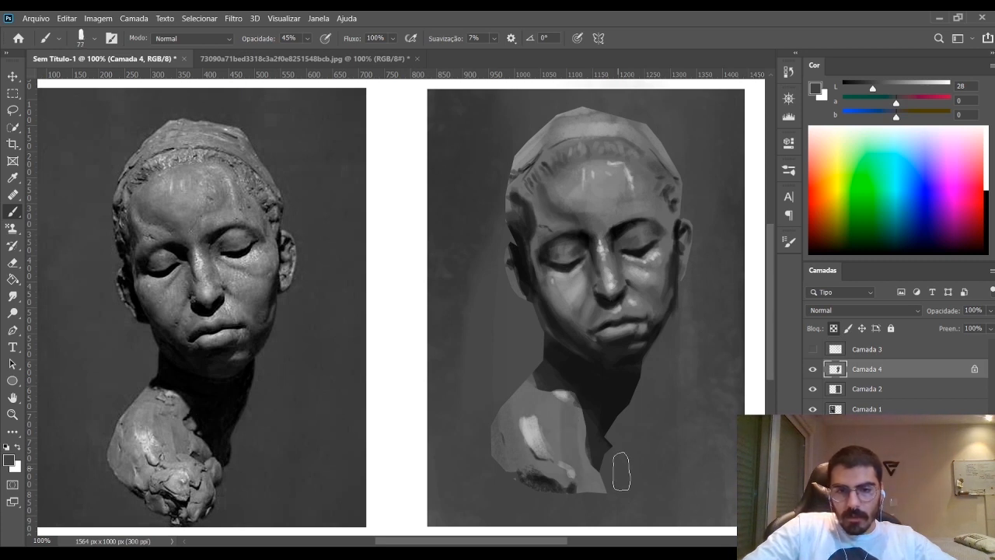
drag(572, 416, 574, 463)
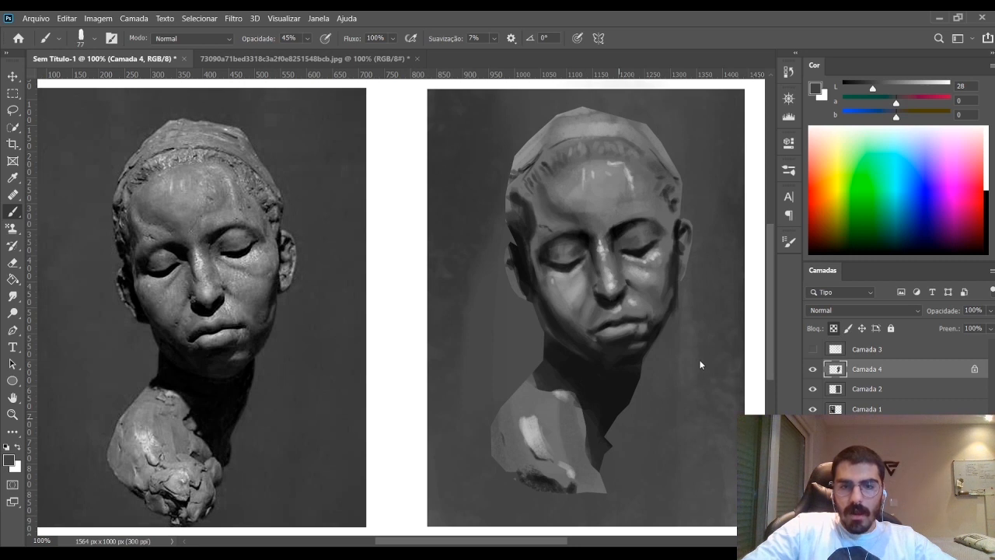
Paint the neck's cast shadow onto the shoulder top with sampled lightness 6 grey, using 14 px and 35 px brushes, and sample lightness 45 for blending
key(bracketleft)
key(bracketleft)
key(bracketleft)
key(bracketleft)
key(bracketleft)
key(bracketleft)
key(bracketleft)
key(bracketleft)
key(bracketleft)
key(bracketleft)
key(bracketleft)
key(bracketleft)
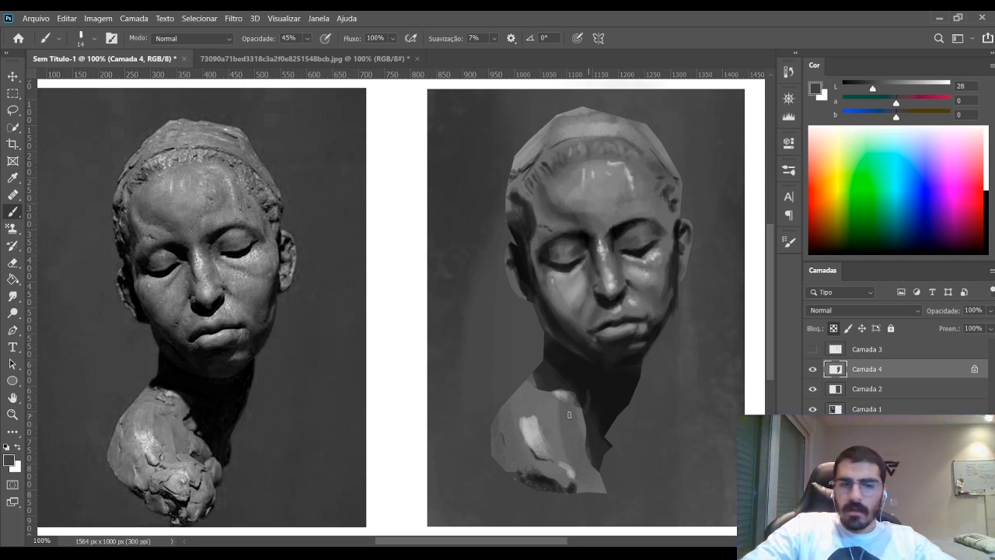
alt+click(598, 386)
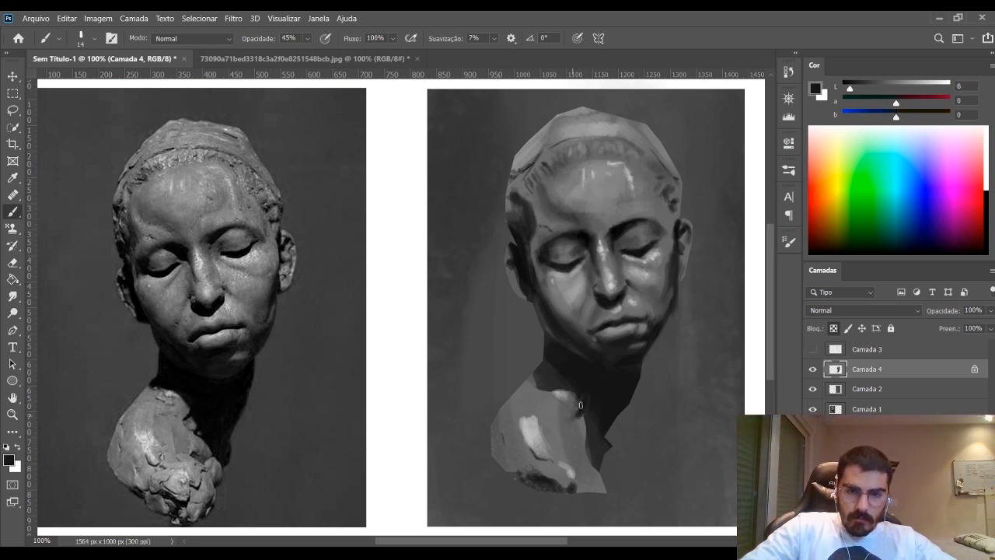
click(649, 302)
drag(542, 251, 562, 311)
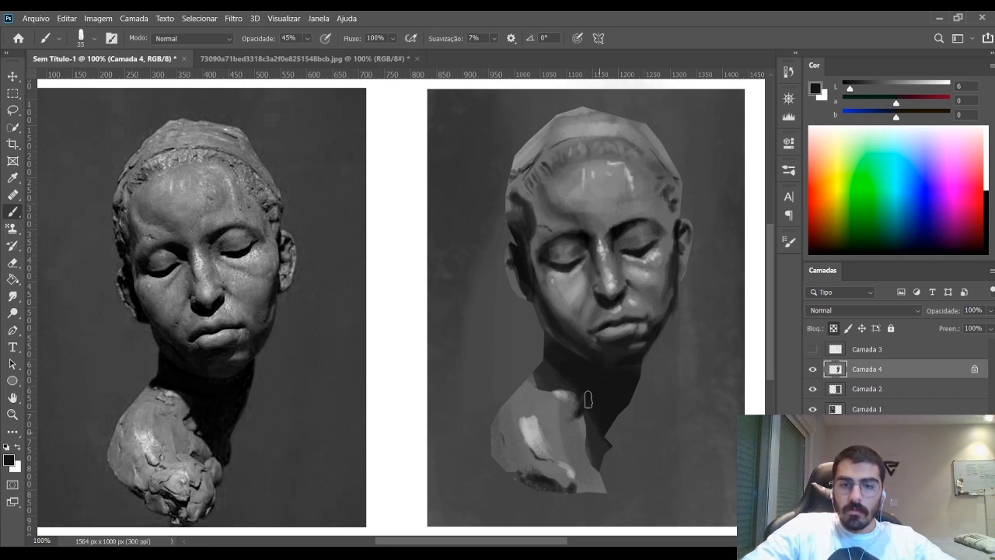
alt+click(535, 391)
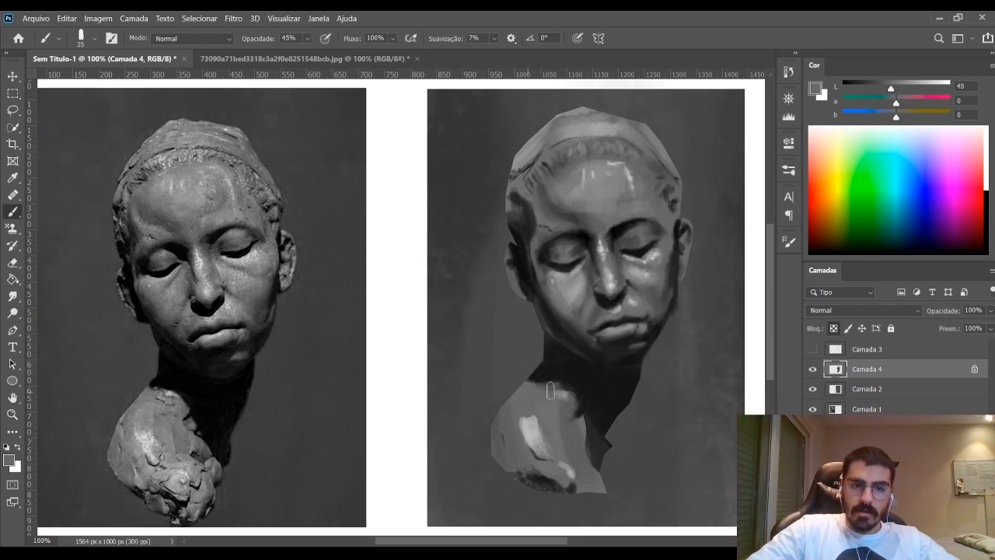
Brighten the highlights on the shoulder and near the neck, raising the sampled grey to lightness 87 and 94 with a 10 px brush
alt+click(521, 428)
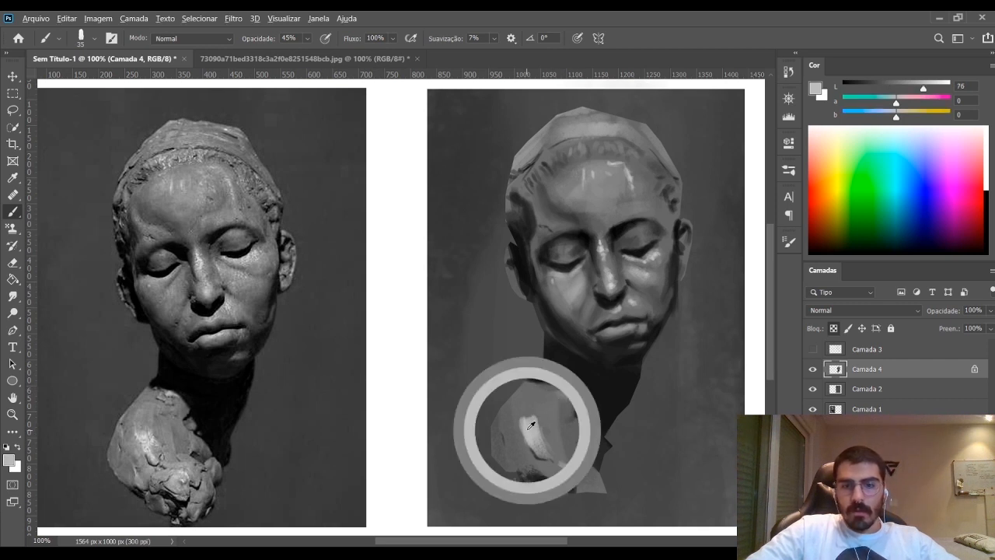
click(937, 92)
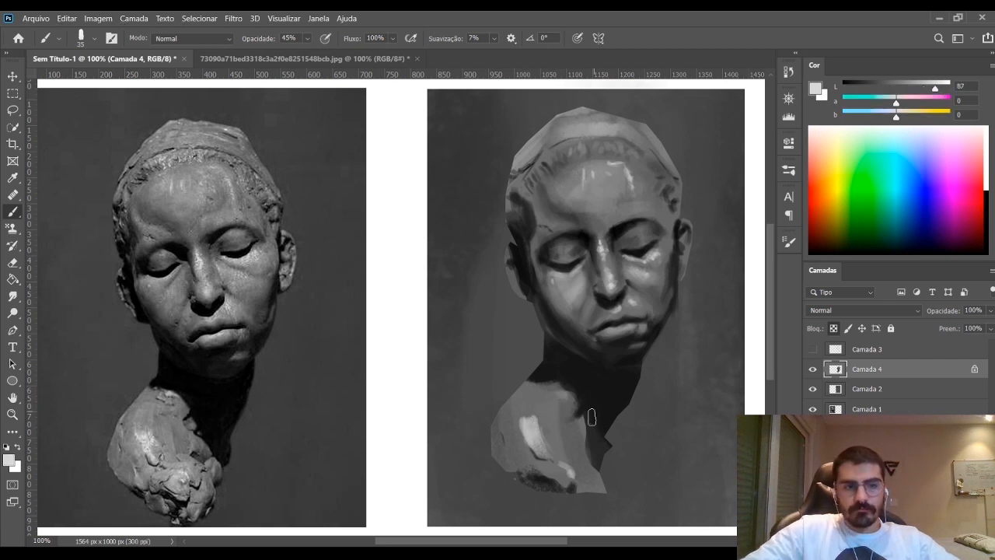
click(943, 88)
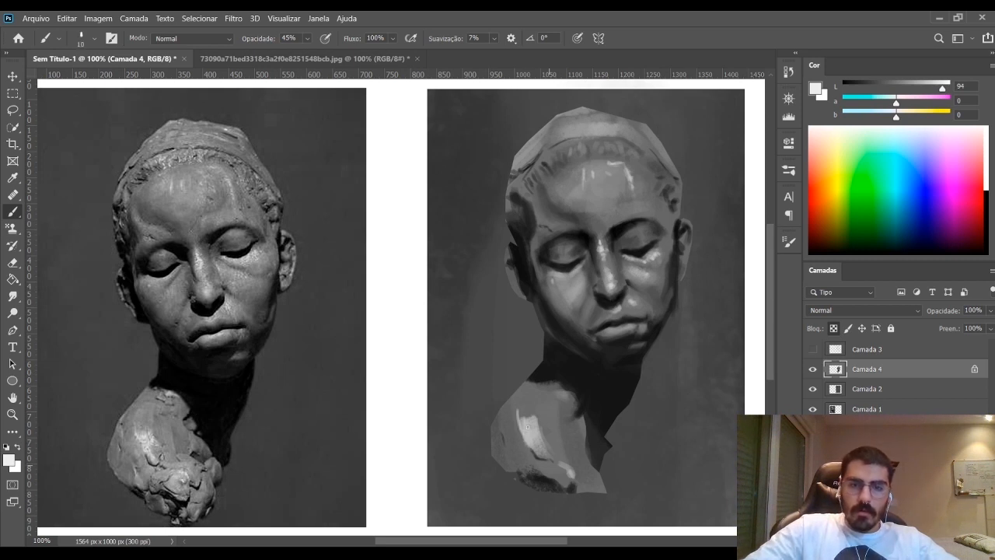
mouse_move(520, 411)
mouse_down()
mouse_move(526, 426)
mouse_move(549, 424)
mouse_up()
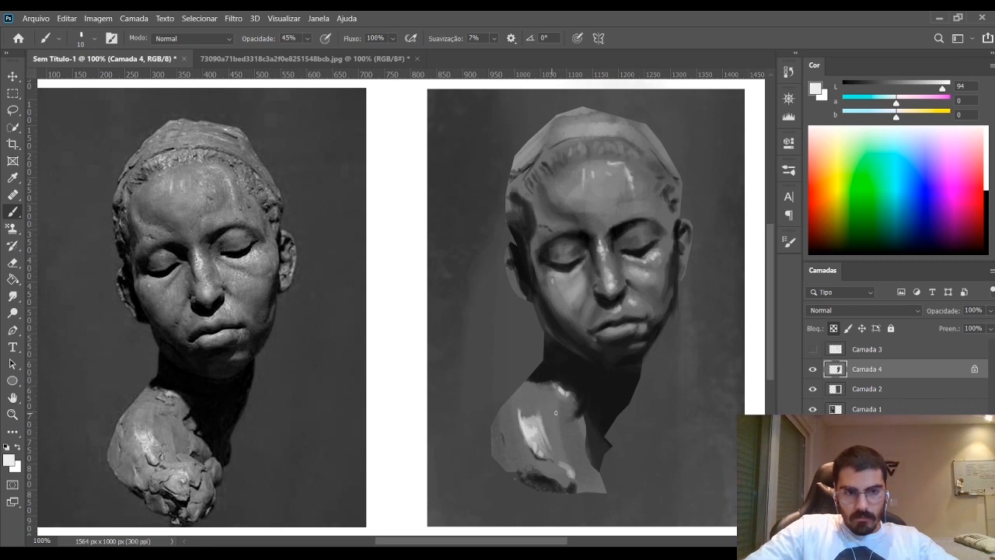
drag(535, 376, 536, 424)
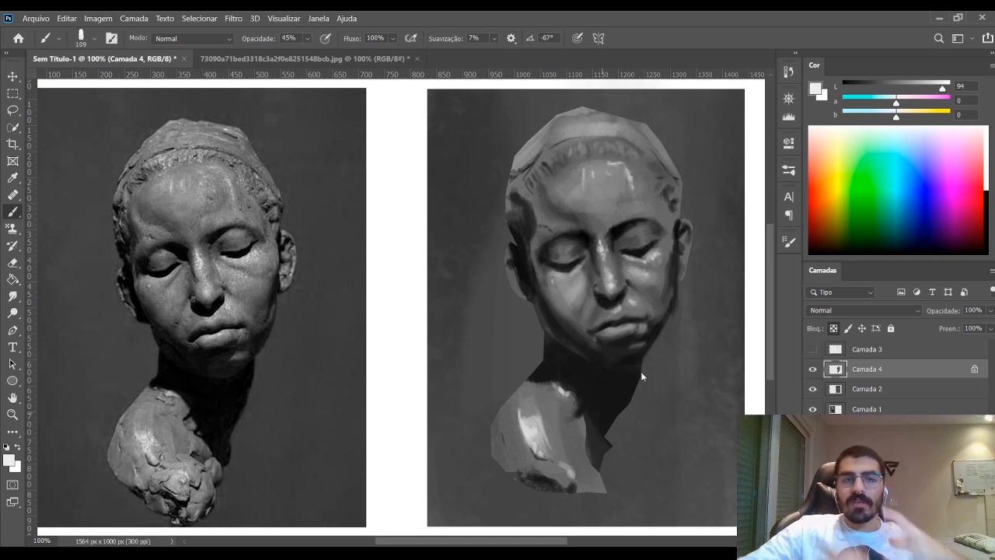
Draw thin dark clay creases around the shoulder's upper highlight with lightness 6 grey and a 5 px brush
key(bracketleft)
key(bracketleft)
key(bracketleft)
key(bracketleft)
key(bracketleft)
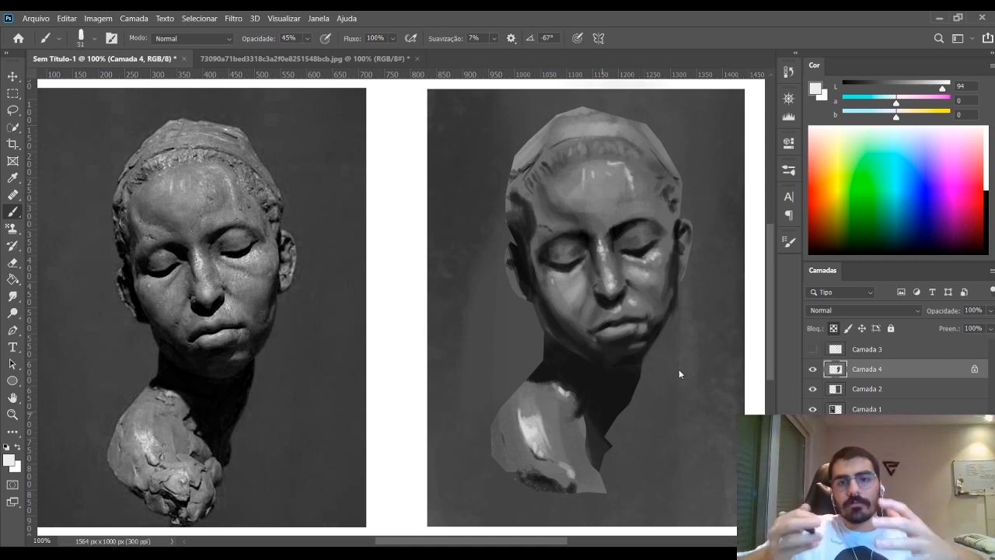
key(bracketleft)
key(bracketleft)
key(bracketleft)
key(bracketleft)
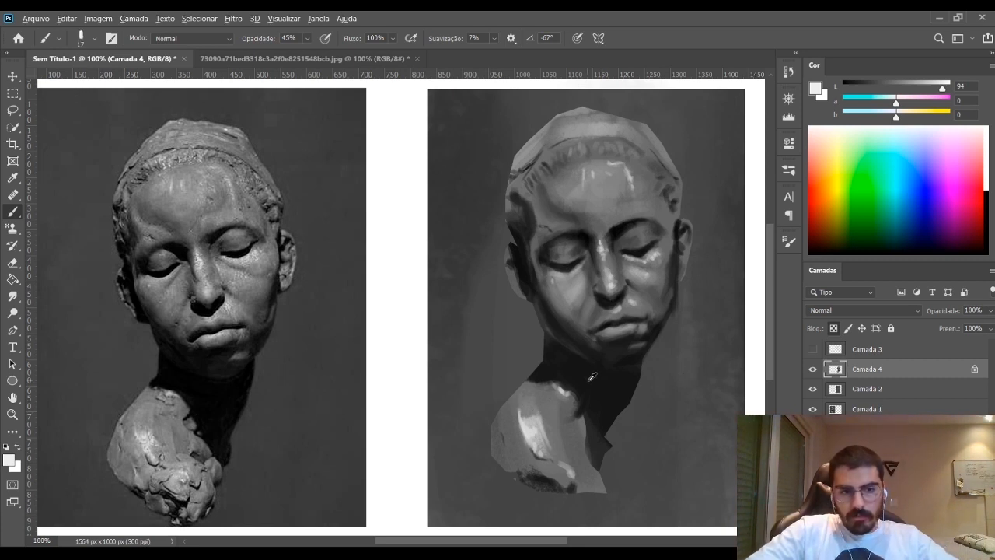
key(x)
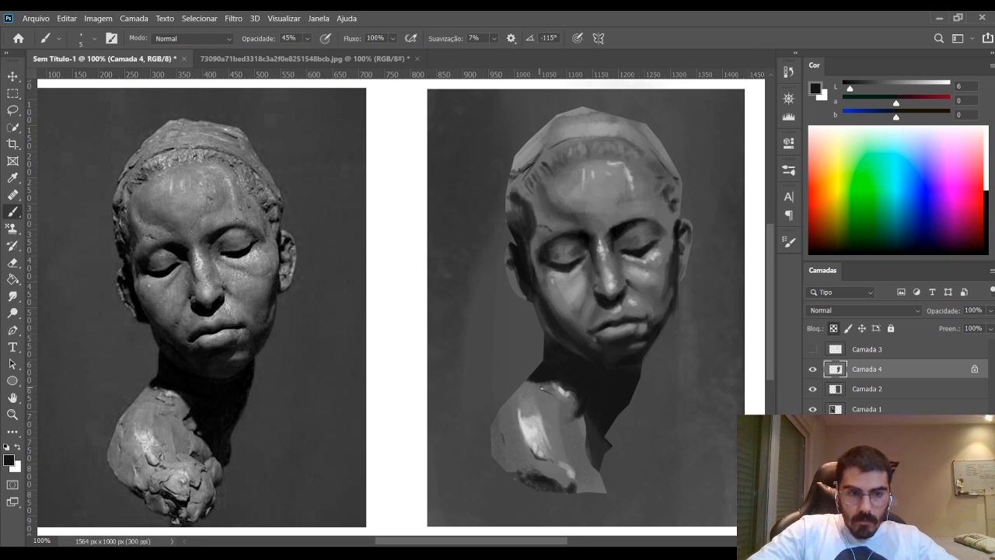
Paint a ragged shadow edge down the neck side of the shoulder with sampled lightness 9 and 13 greys, using 35 px and 29 px brushes
alt+click(600, 421)
key(bracketright)
key(bracketright)
key(bracketright)
key(bracketright)
key(bracketright)
key(bracketright)
key(bracketright)
key(bracketright)
key(bracketright)
key(bracketright)
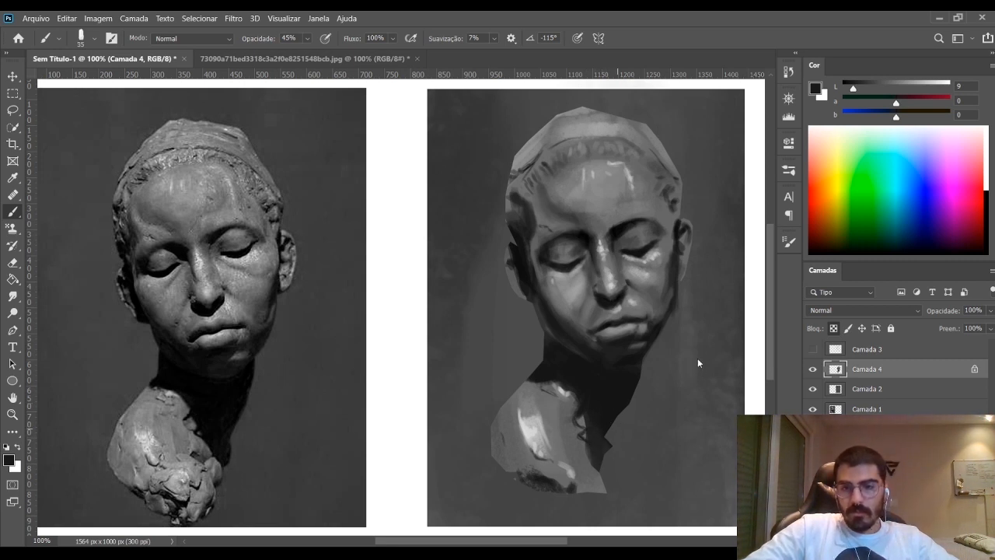
alt+click(587, 420)
alt+click(587, 421)
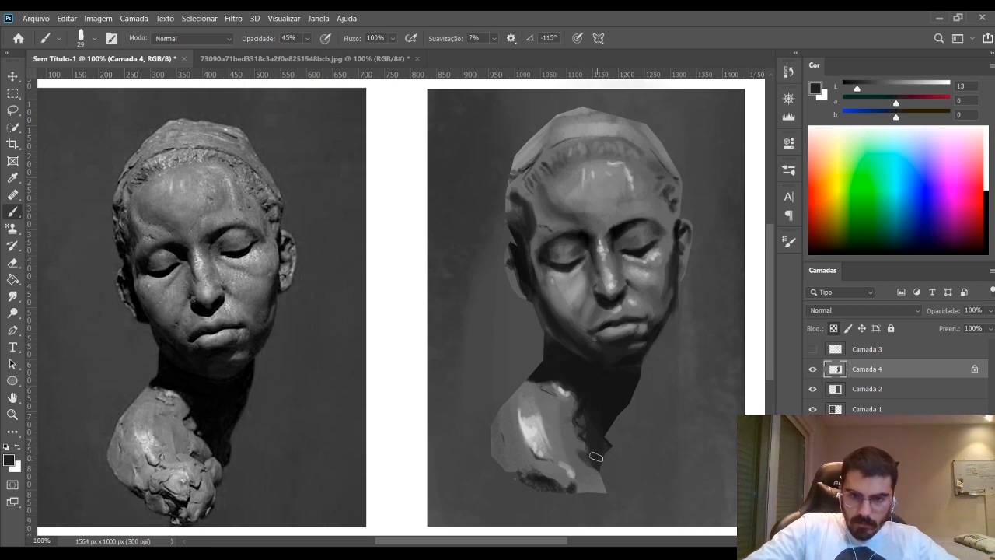
Refine the dark clay shadows around the shoulder's lower highlight with lightness 13 and 12 greys, using 5 px and 35 px brushes
key(bracketleft)
key(bracketleft)
key(bracketleft)
key(bracketleft)
key(bracketleft)
key(bracketleft)
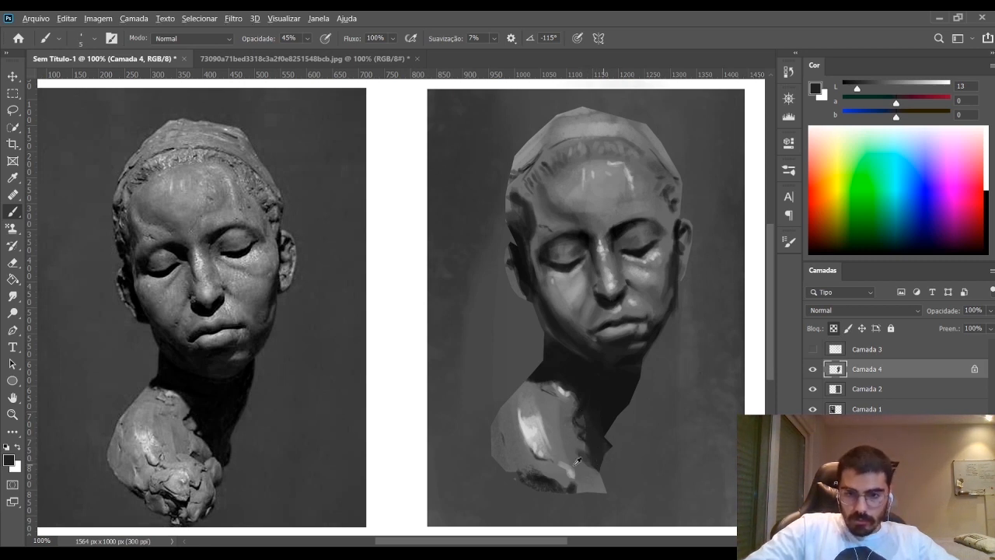
alt+click(552, 477)
alt+click(553, 476)
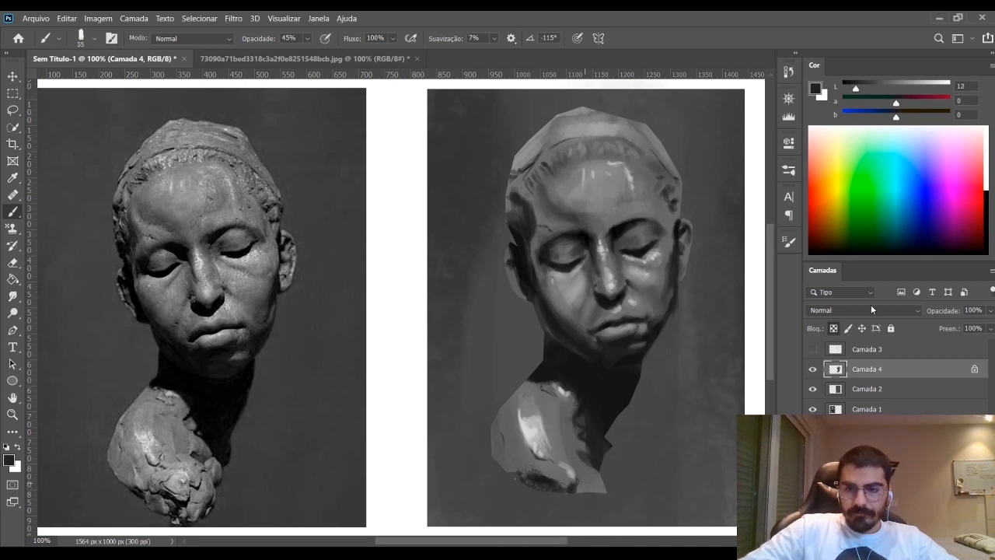
Unlock the layer's transparent pixels and extend the shoulder base past its silhouette with lightness 12, 45, 43 and 13 greys, undoing the last stroke
click(834, 328)
mouse_move(590, 501)
mouse_down()
mouse_move(617, 492)
mouse_move(568, 518)
mouse_move(604, 486)
mouse_move(568, 515)
mouse_up()
alt+click(581, 490)
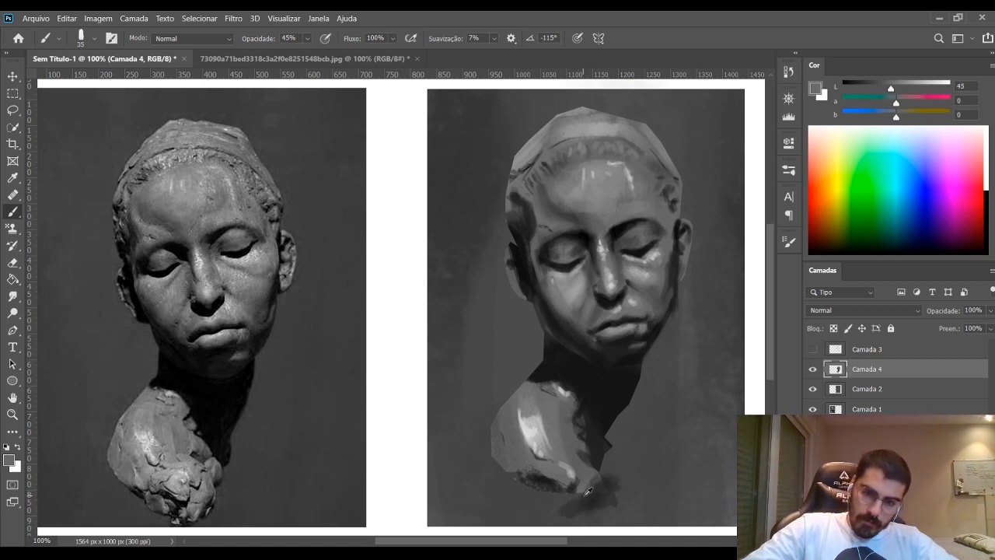
alt+click(588, 478)
drag(574, 458, 565, 466)
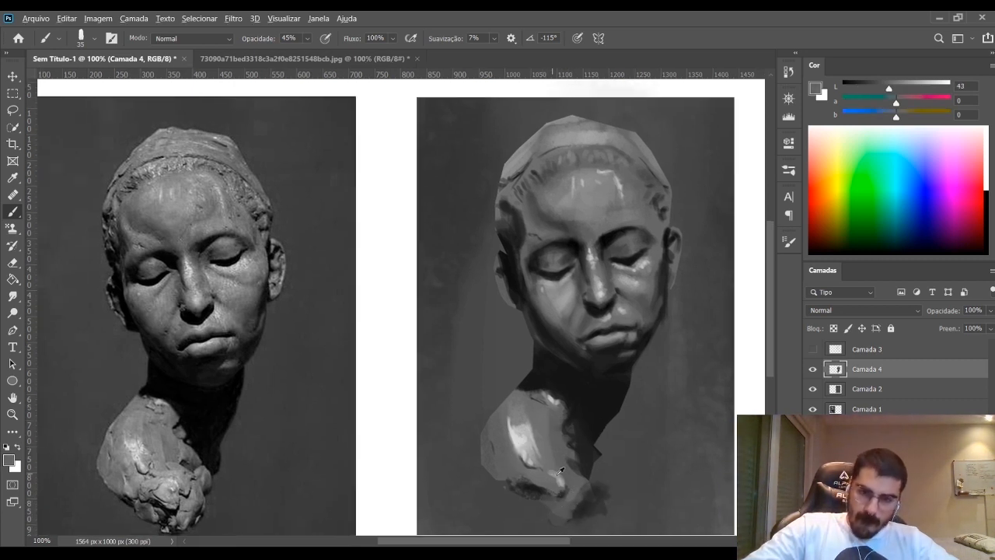
drag(770, 337, 770, 352)
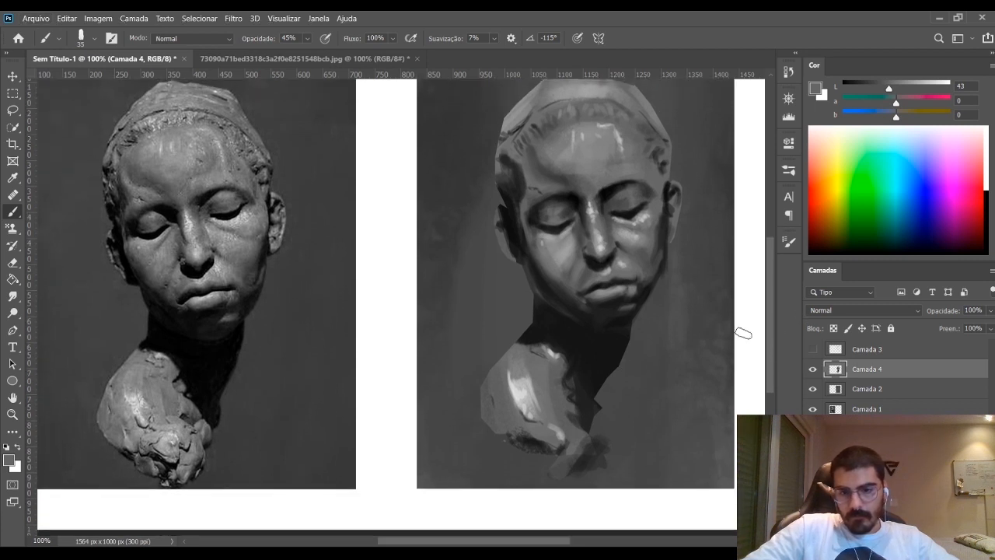
alt+click(579, 449)
drag(553, 446, 546, 468)
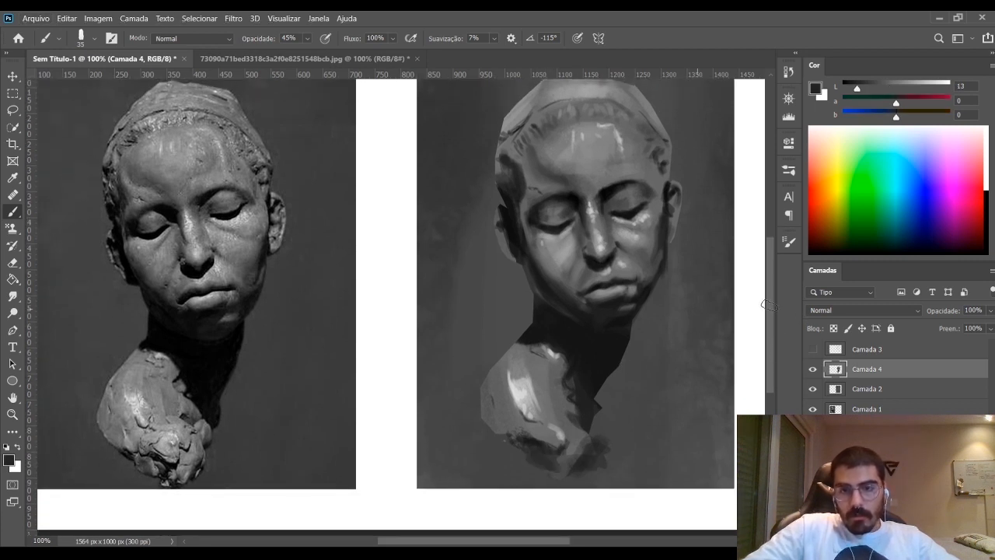
drag(772, 300, 769, 283)
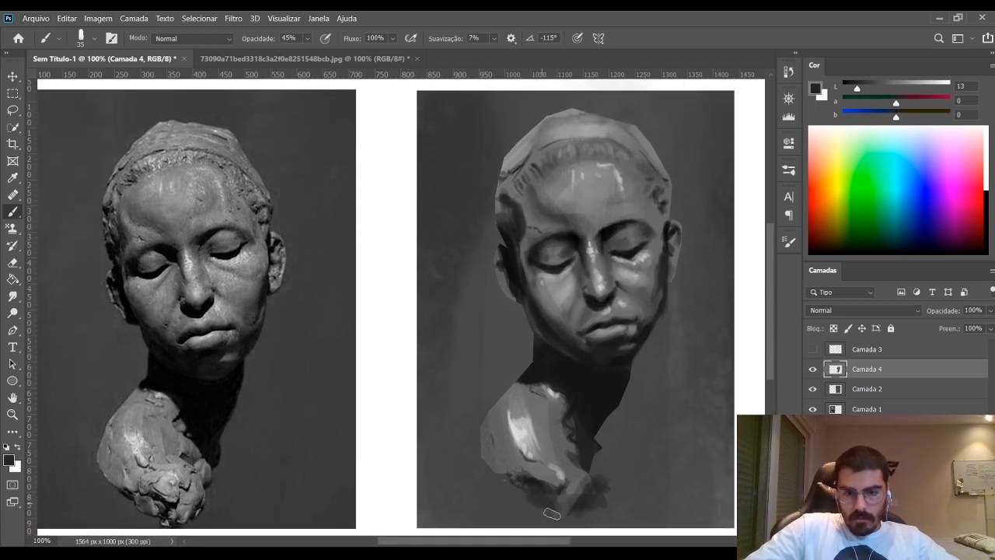
key(ctrl+z)
Lock the layer's transparent pixels and darken the shoulder's base and lower outer edge with sampled lightness 16 grey and a 35 px brush
alt+click(543, 483)
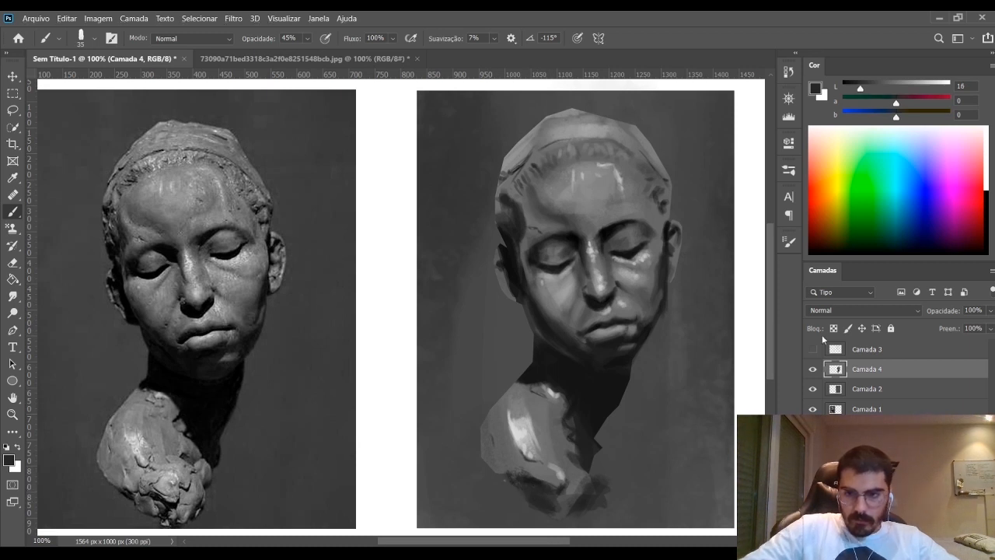
click(834, 328)
drag(541, 490, 552, 499)
drag(482, 448, 508, 480)
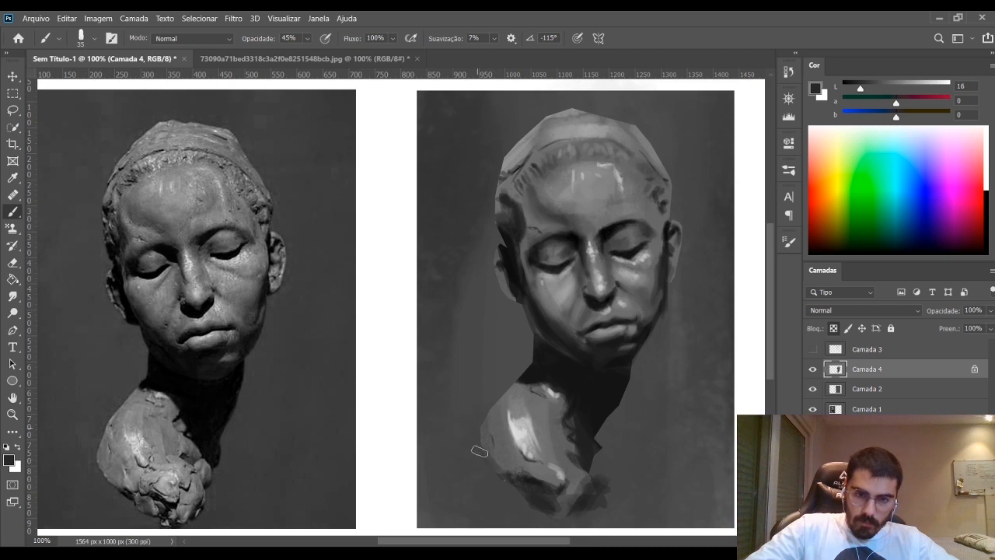
Shade the shoulder's outer contour with sampled lightness 8, 14 and 16 greys, blending inward with lightness 42 using the 35 px brush
alt+click(511, 460)
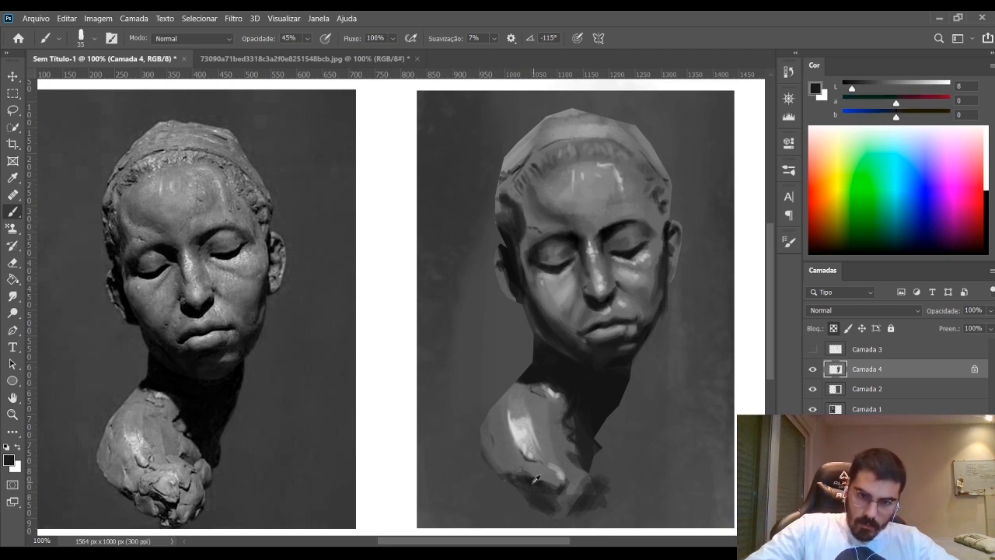
alt+click(533, 478)
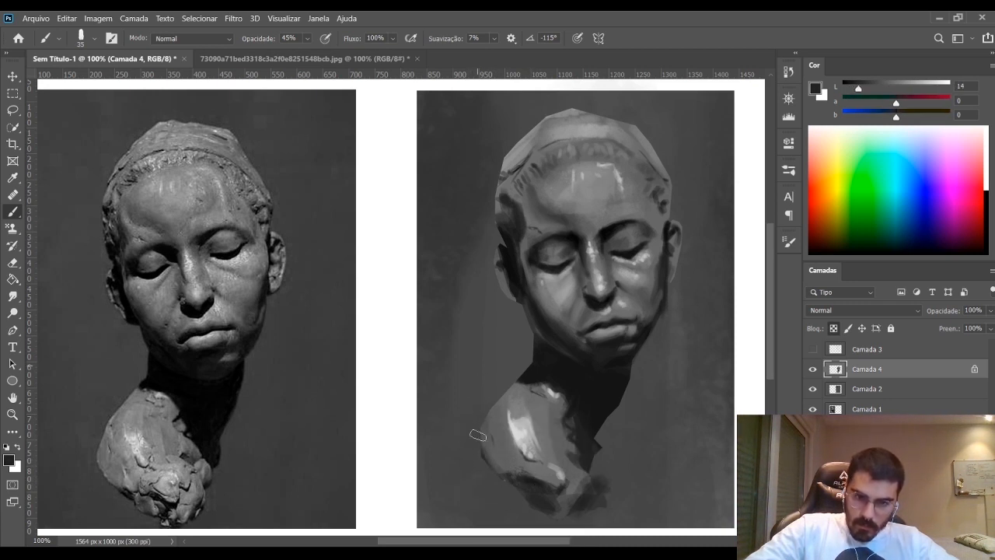
alt+click(499, 415)
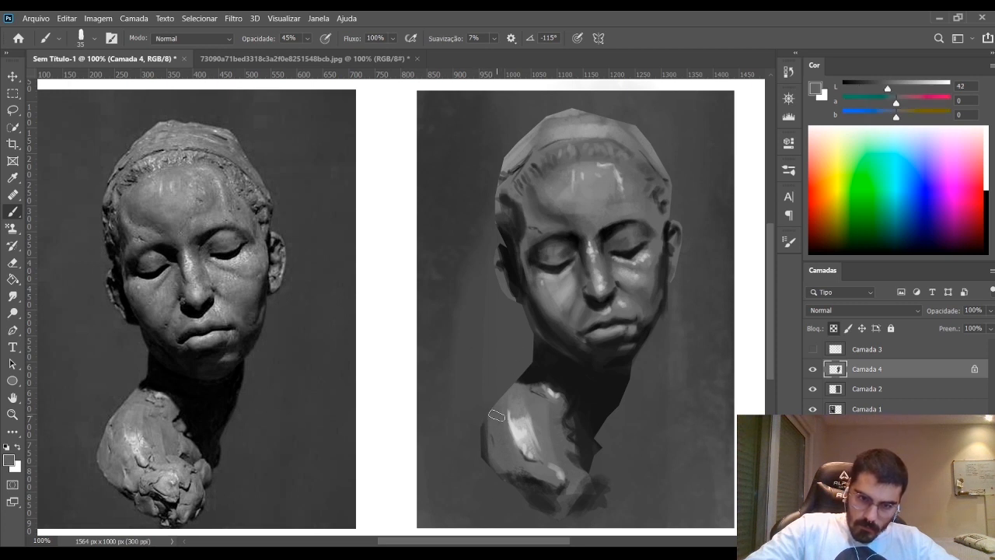
alt+click(519, 469)
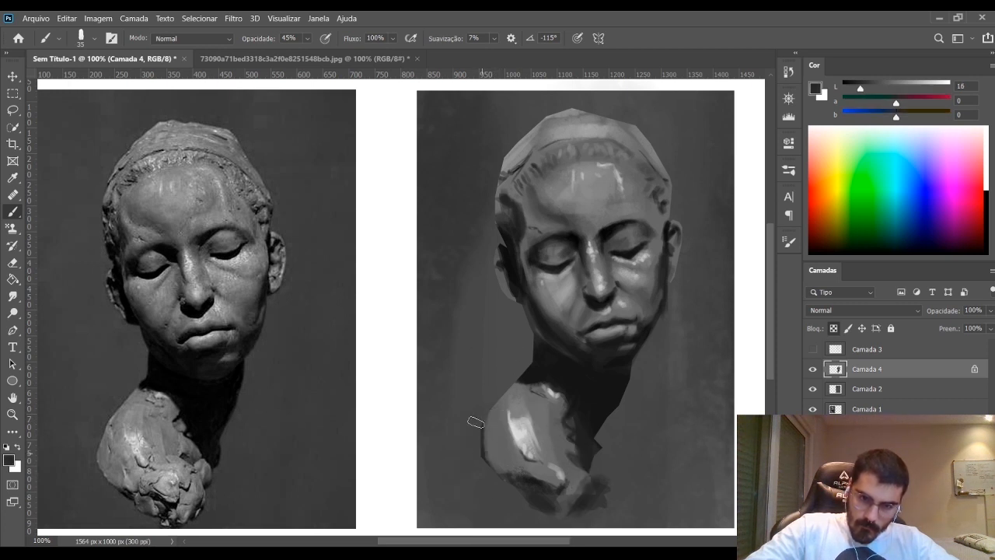
alt+click(509, 425)
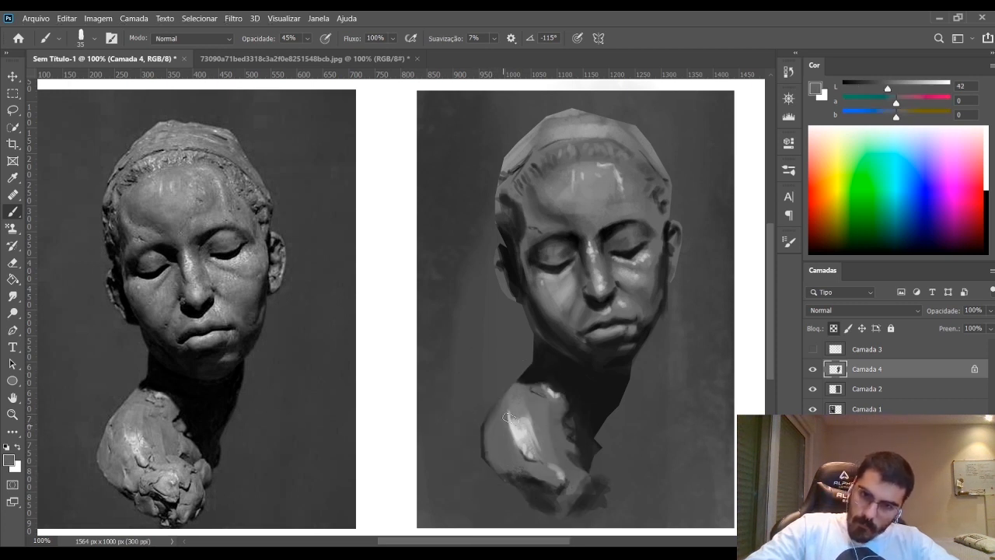
Refine the jaw, chin and neck shadows with sampled greys of lightness 6, 10, 51, 8, 5 and 16, reducing the brush to 23 px and 5 px
alt+click(603, 403)
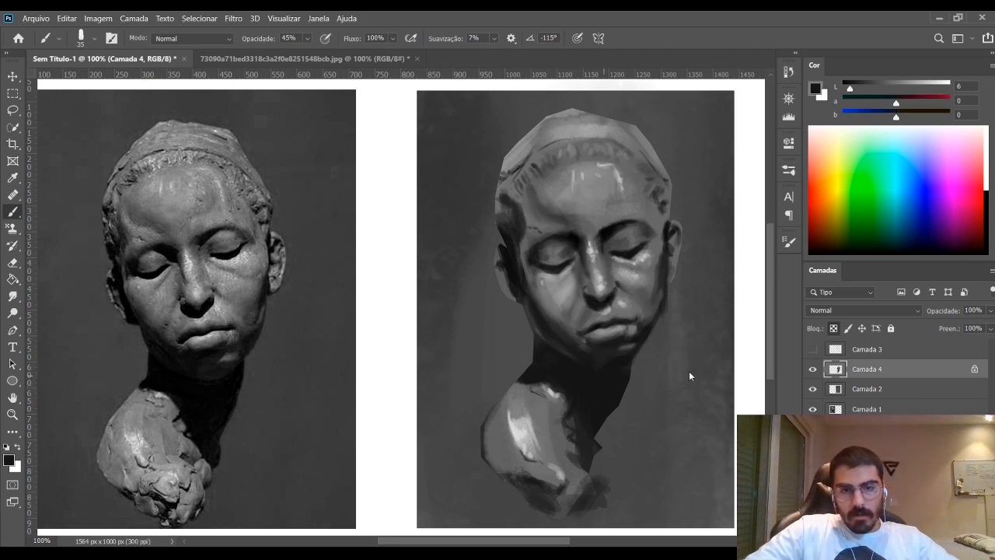
alt+click(532, 304)
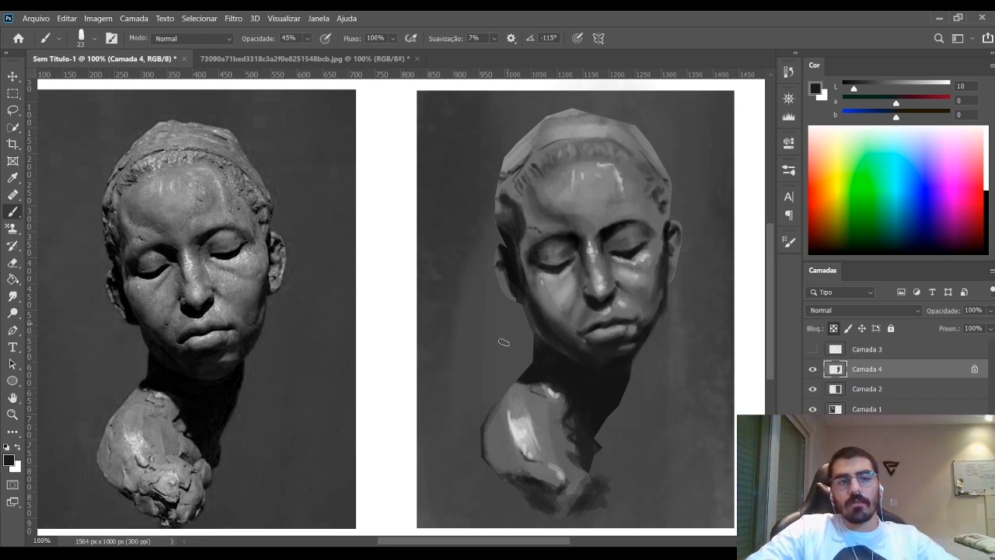
alt+click(560, 304)
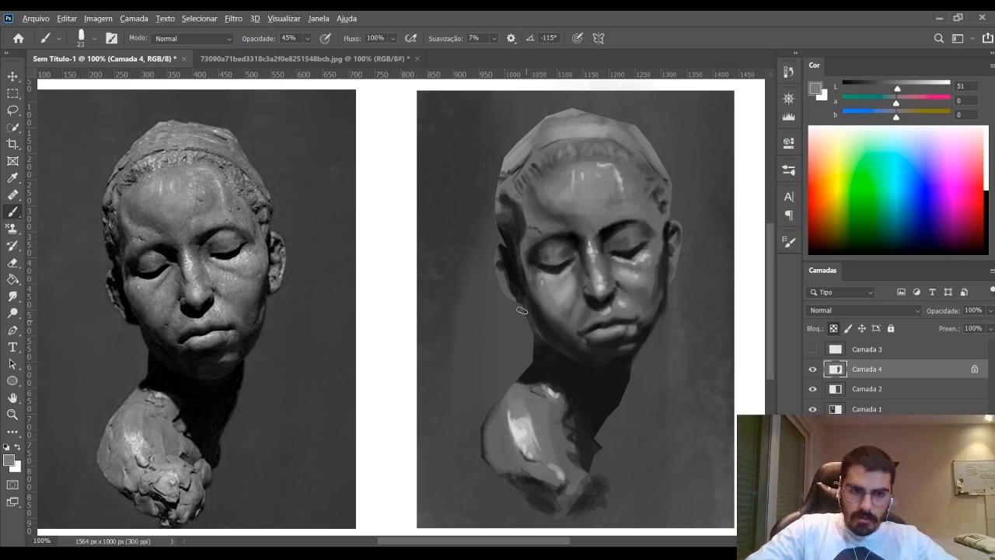
alt+click(625, 363)
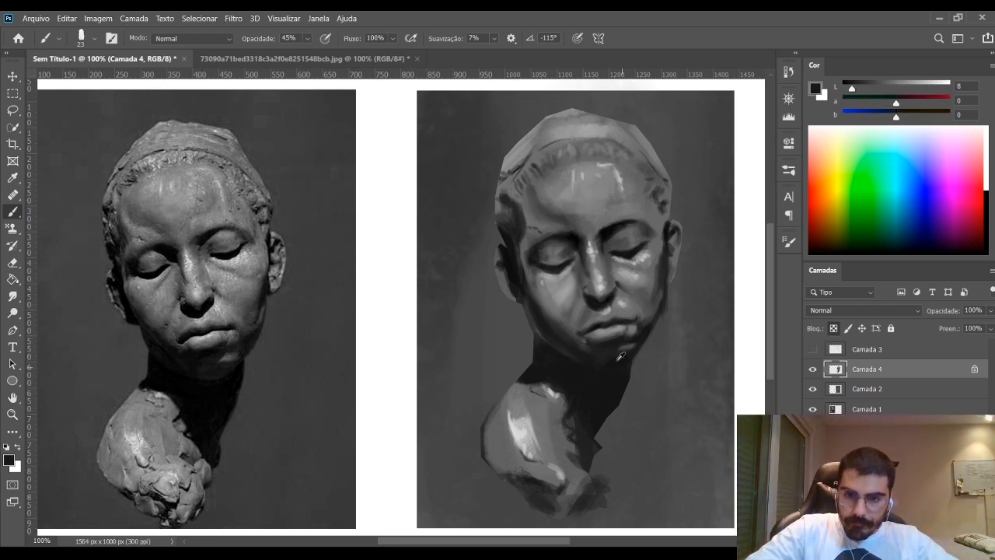
alt+click(619, 356)
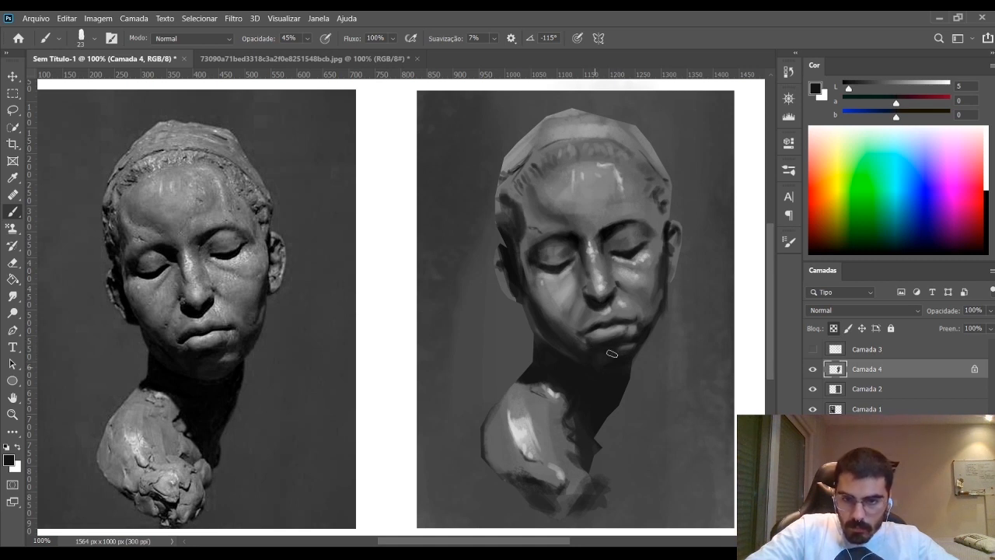
alt+click(553, 320)
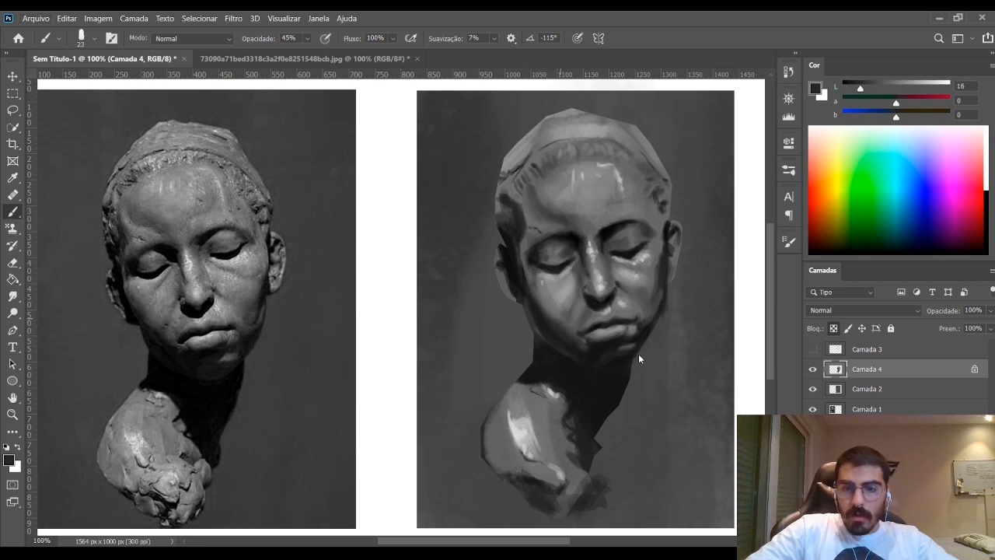
key(bracketleft)
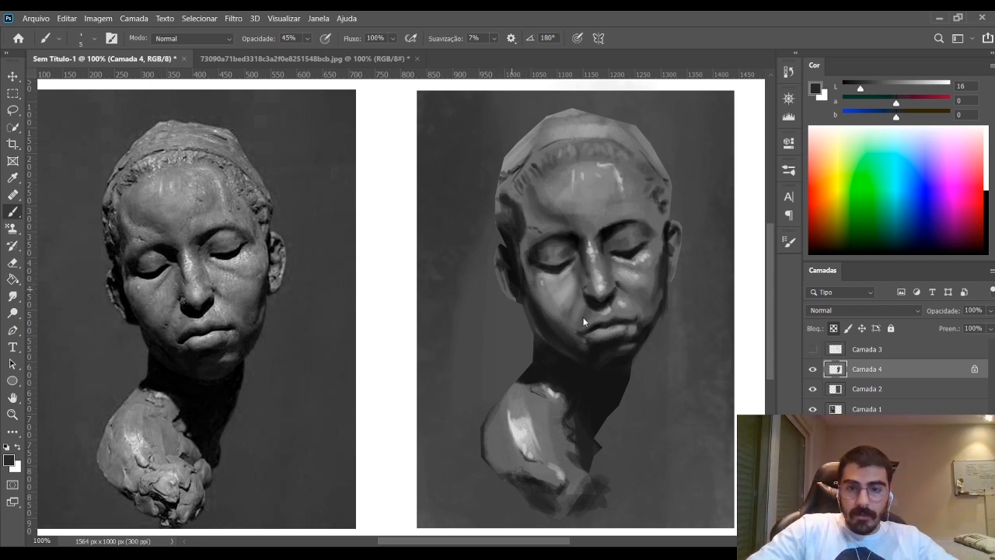
Refine the edges of both ears with sampled lightness 3 and 71 greys using a 10 px brush
alt+click(500, 263)
drag(499, 270, 500, 273)
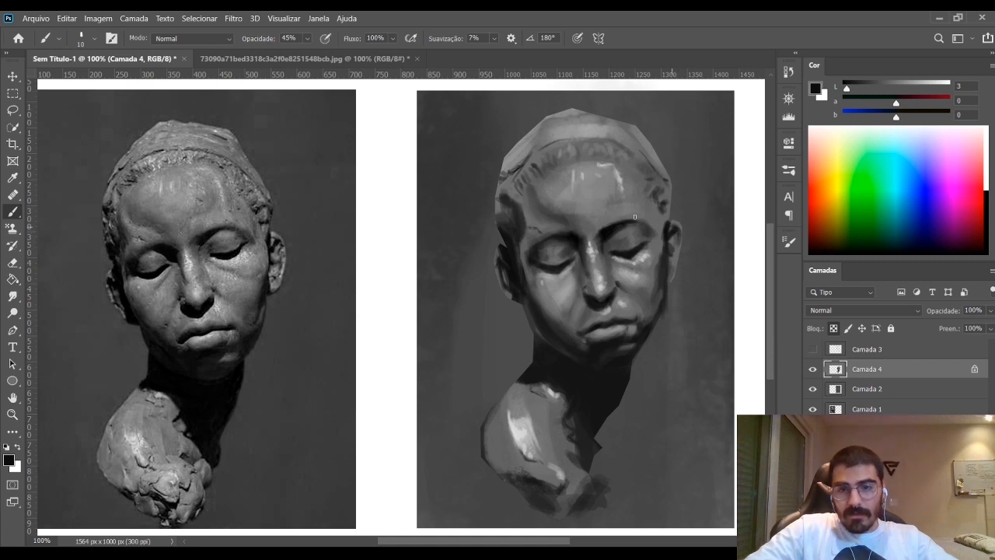
alt+click(615, 171)
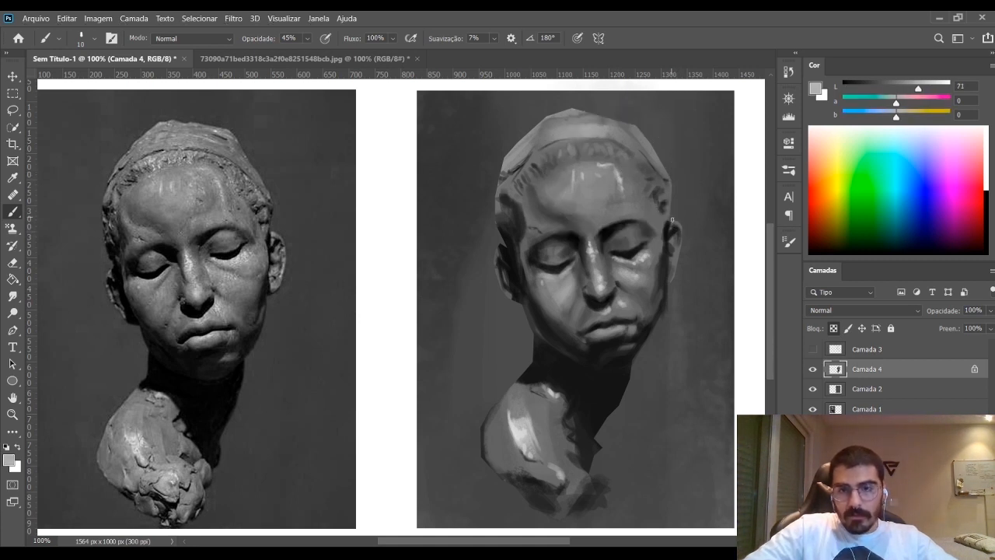
drag(688, 230, 673, 224)
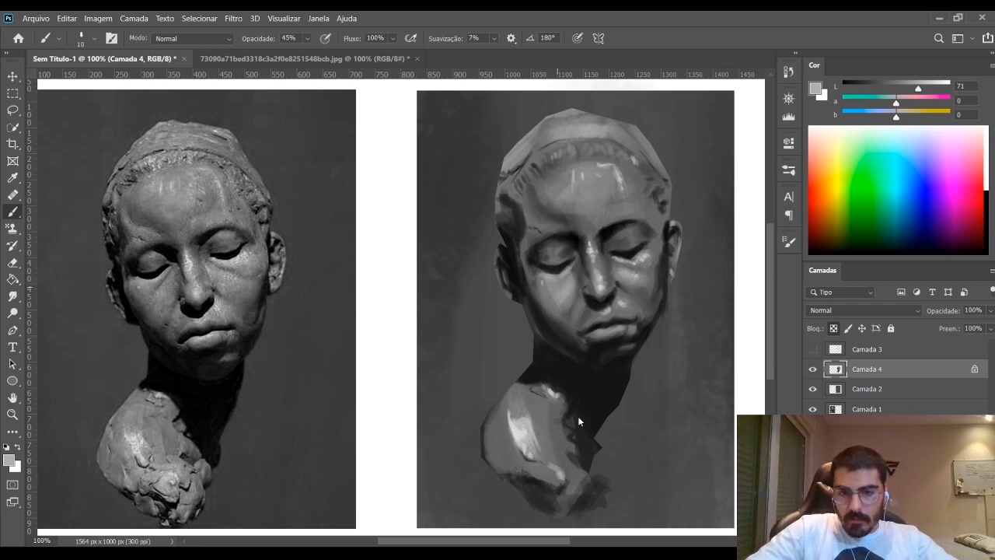
Lighten the shoulder's mid-tones around the main highlight with lightness 71 grey, enlarging the brush to 59 px and 101 px
key(bracketright)
key(bracketright)
key(bracketright)
key(bracketright)
key(bracketright)
key(bracketright)
key(bracketright)
key(bracketright)
key(bracketright)
key(bracketright)
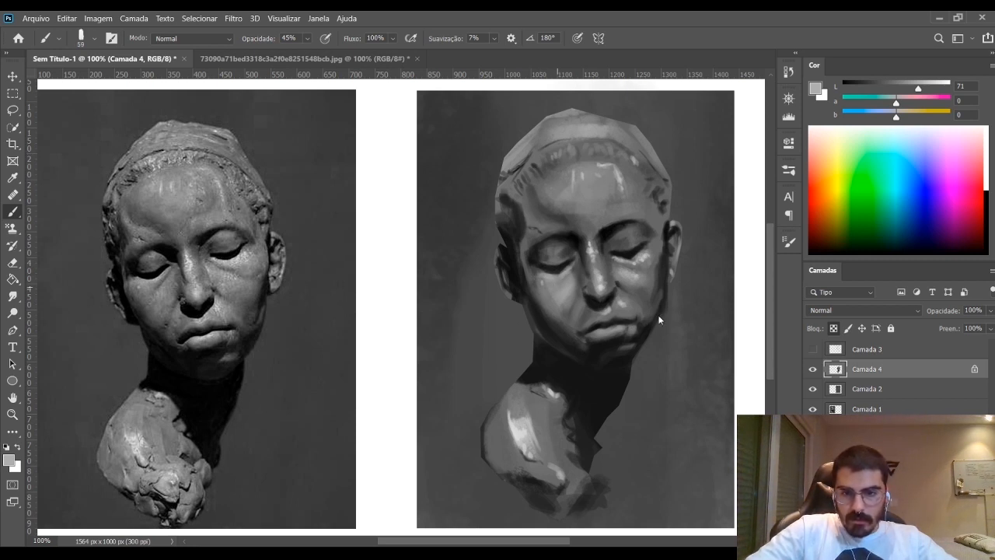
mouse_move(553, 459)
mouse_down()
mouse_move(513, 437)
mouse_move(545, 426)
mouse_move(505, 438)
mouse_move(495, 430)
mouse_move(551, 454)
mouse_move(558, 421)
mouse_up()
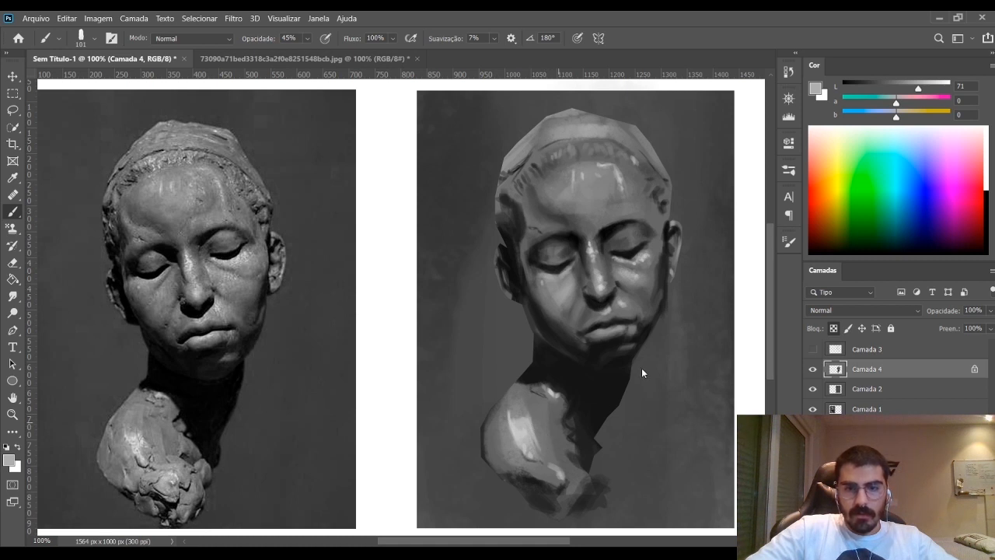
Shape the shoulder's highlights with lightness 94, 57 and 86 greys, reducing the brush from 28 px to 10 px toward the base
click(943, 85)
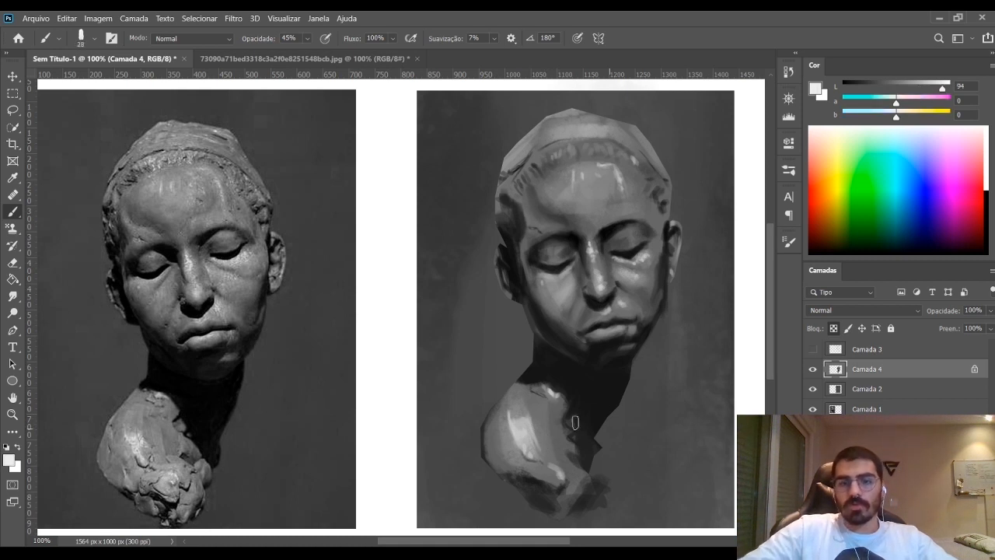
alt+click(519, 409)
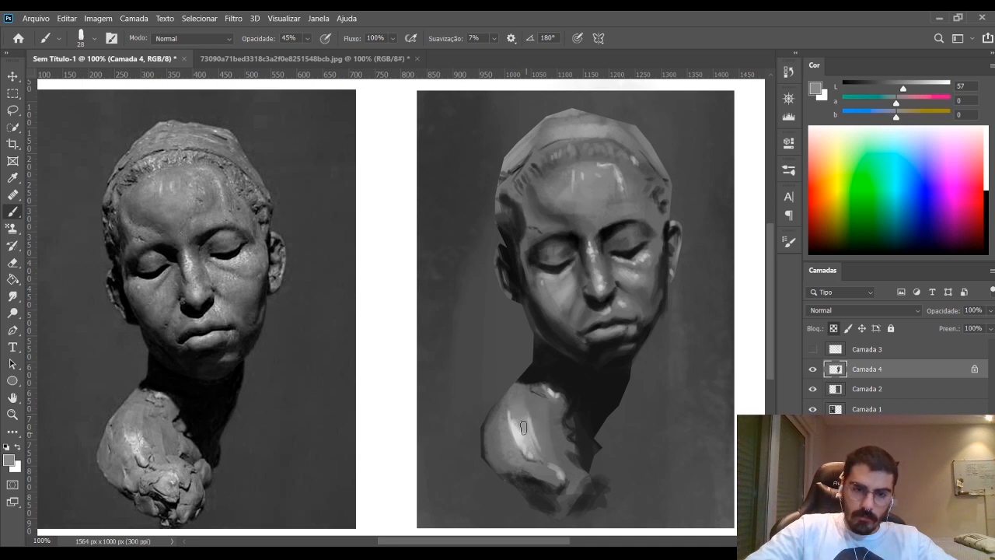
alt+click(534, 432)
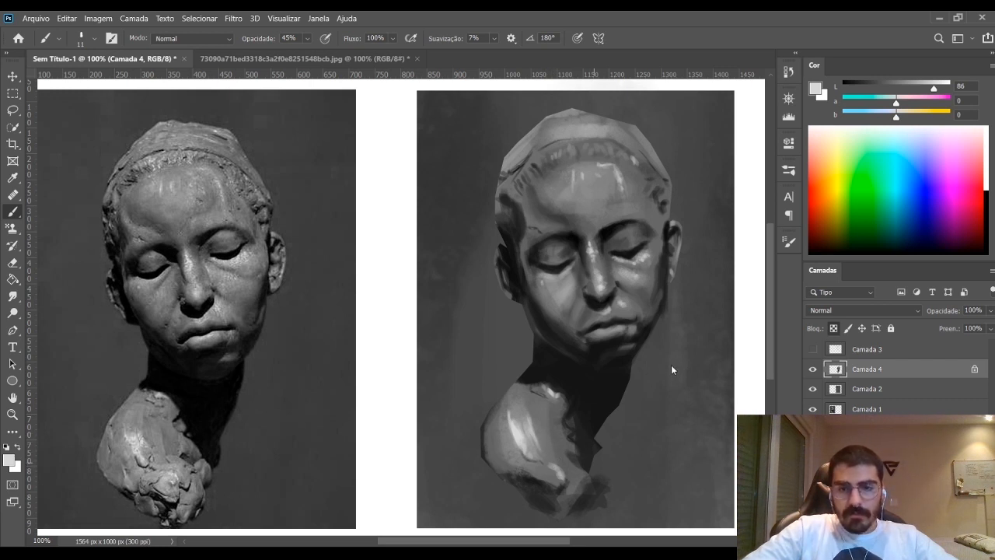
key(bracketleft)
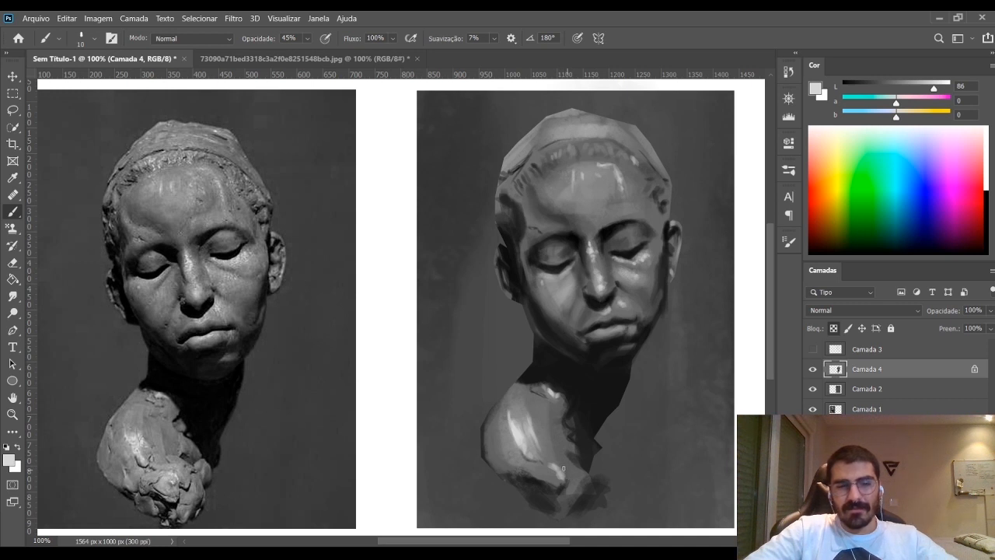
drag(566, 483, 555, 477)
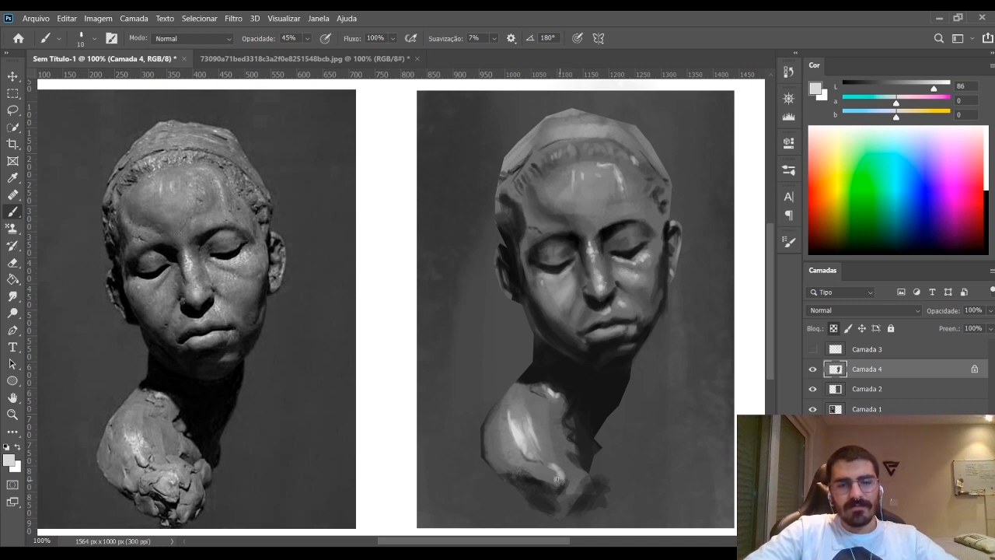
Darken around the shoulder's lower highlight with sampled lightness 17 grey, enlarging the brush to 23 px
alt+click(570, 482)
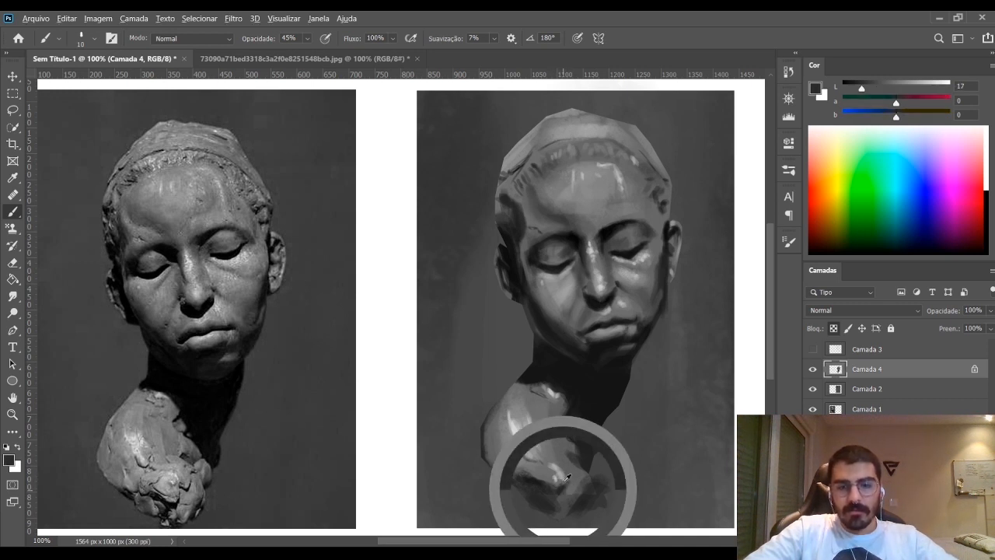
key(bracketright)
key(bracketright)
key(bracketright)
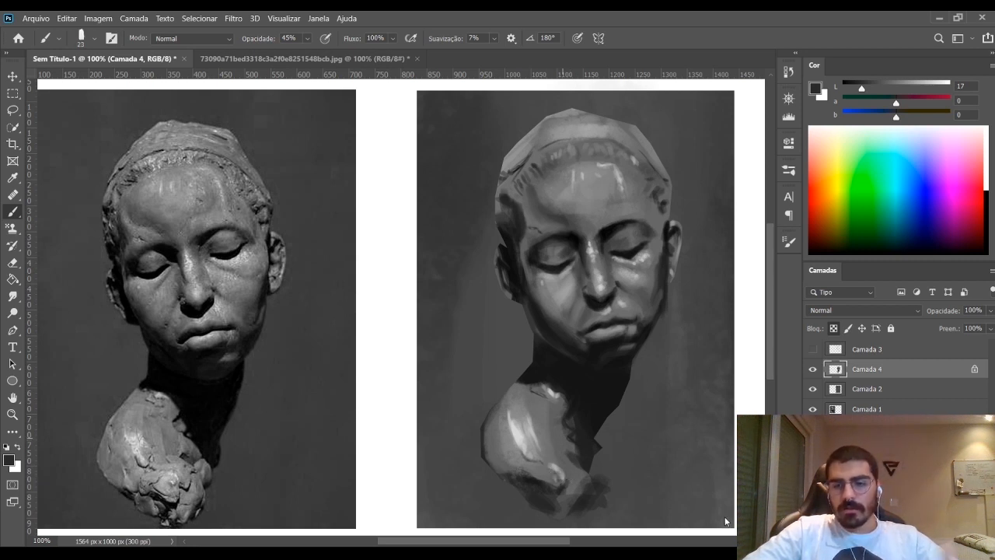
Switch to an irregular textured brush and touch up the highlights below the left-hand eye with lightness 86 and 92 greys
click(674, 479)
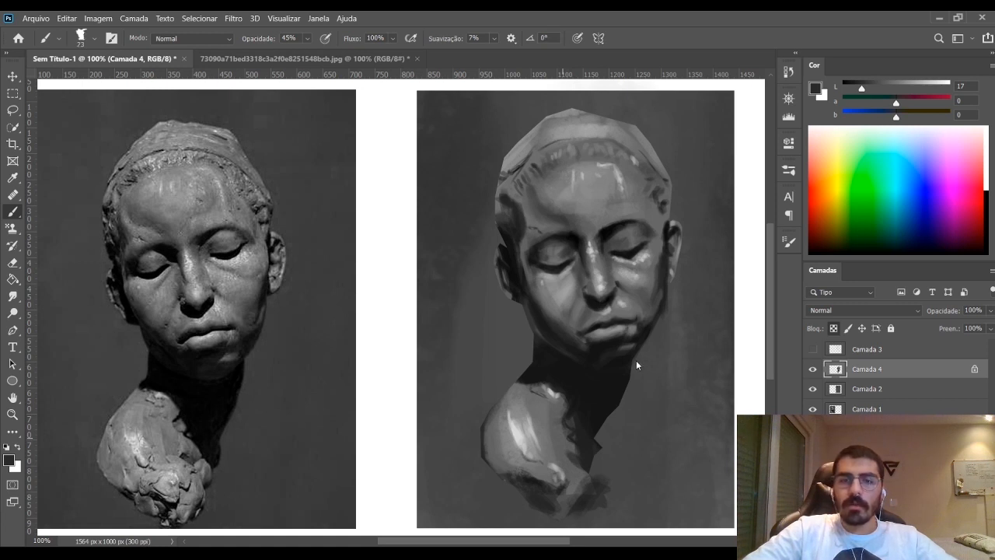
alt+click(519, 432)
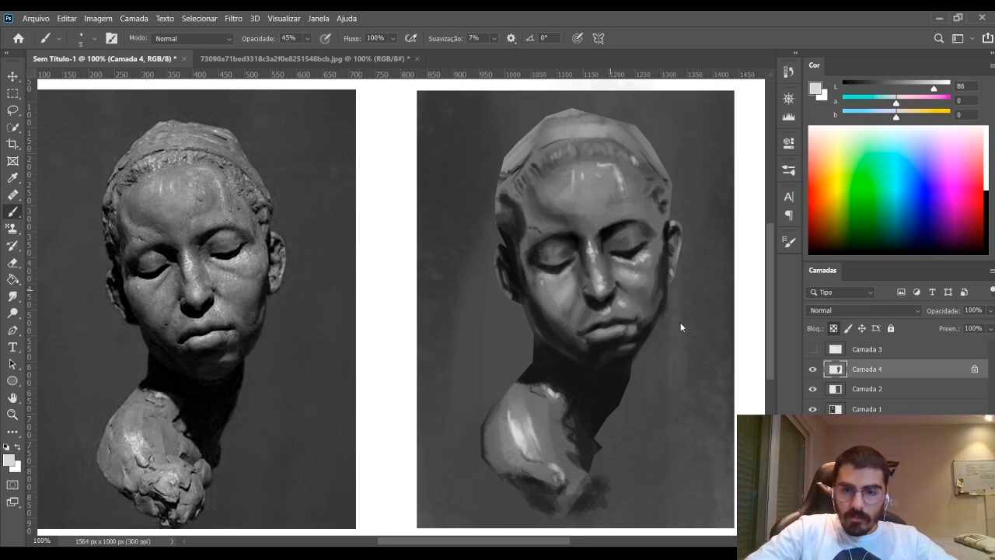
key(])
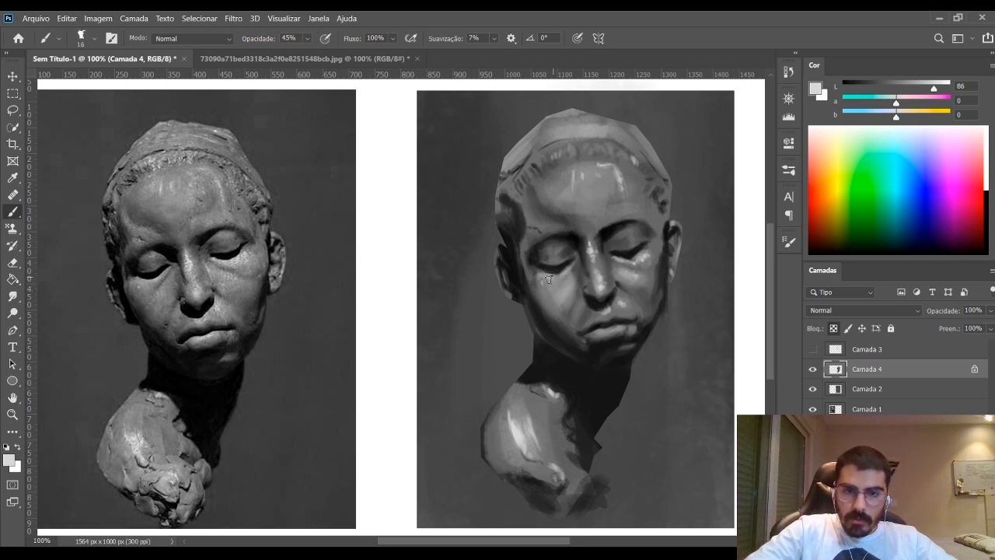
click(941, 88)
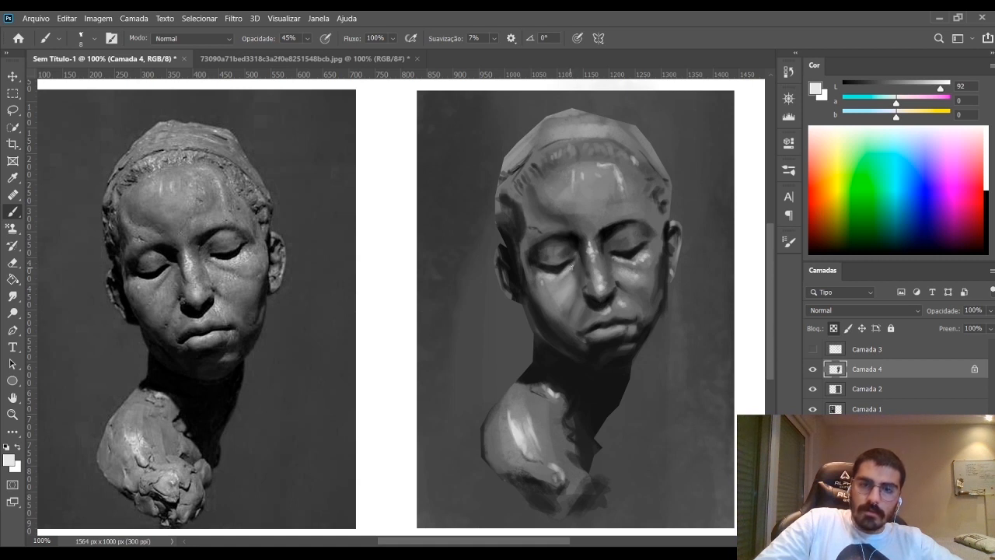
Refine the tones between the left-hand eye and nose with lightness 13, 2 and sampled 74 greys using an 8 px brush
click(855, 89)
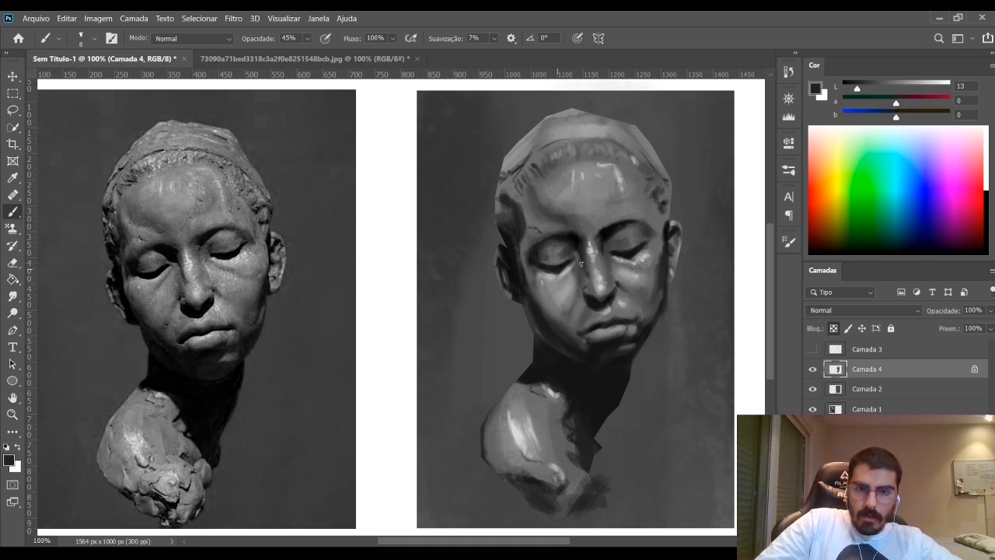
click(847, 87)
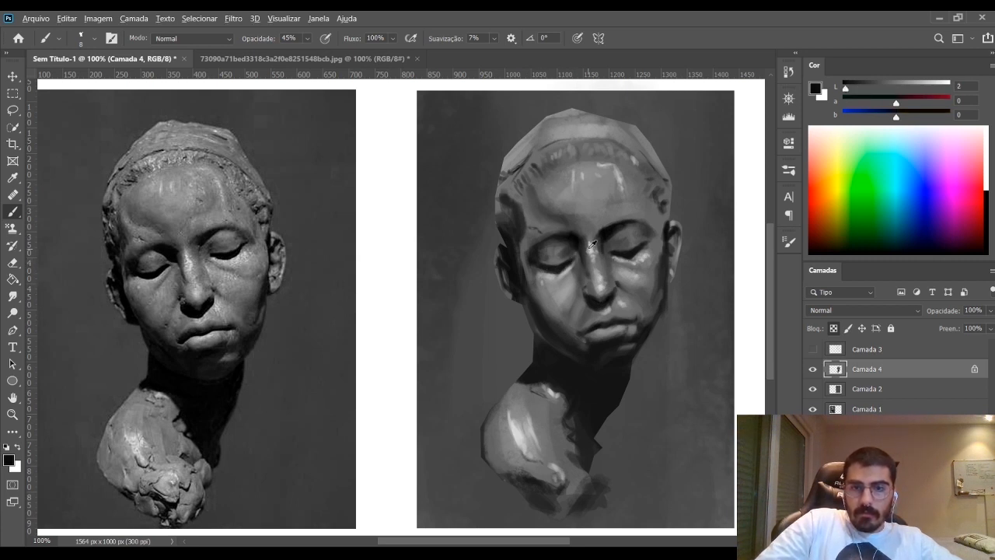
alt+click(590, 250)
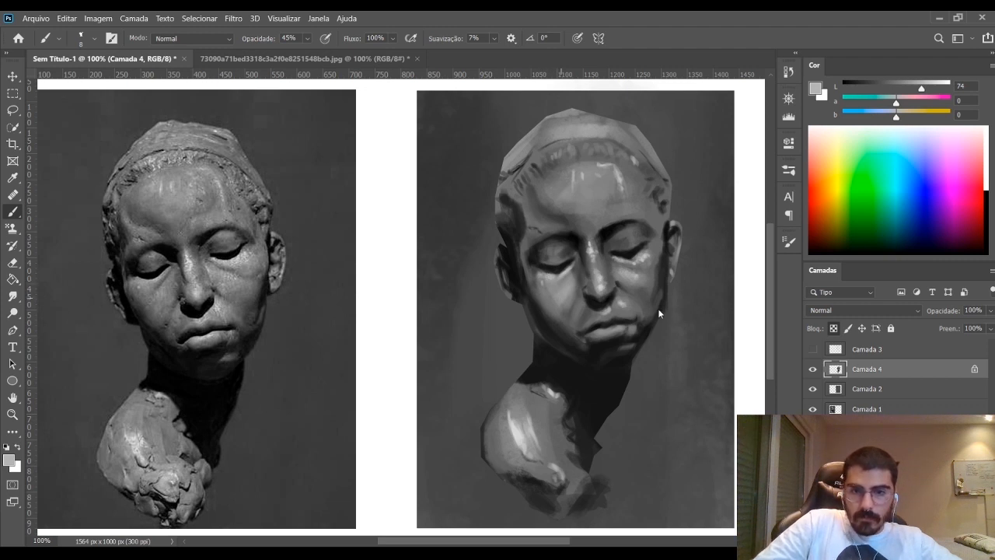
Texture the cheek and the area above the right-hand brow with lightness 74 grey, sizing the textured brush to 17, 35 and 32 px
key(bracketright)
key(bracketright)
key(bracketright)
key(bracketright)
key(bracketright)
key(bracketright)
key(bracketright)
key(bracketright)
key(bracketright)
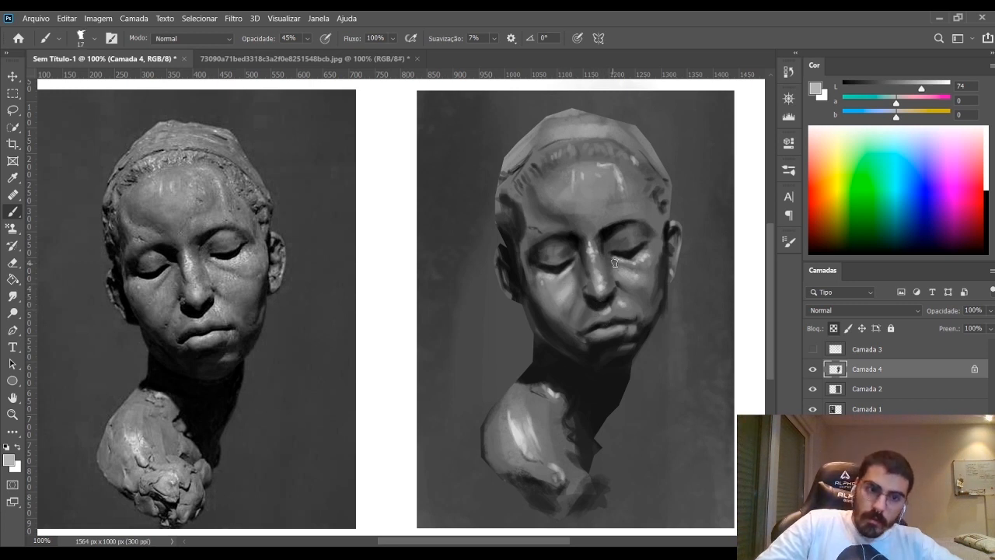
key(bracketright)
key(bracketright)
key(bracketright)
key(bracketright)
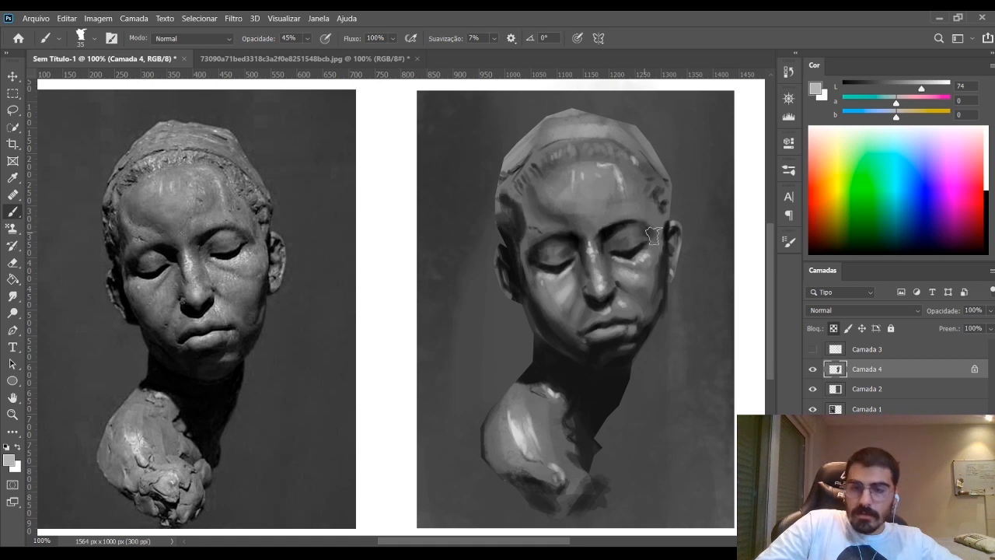
key(bracketleft)
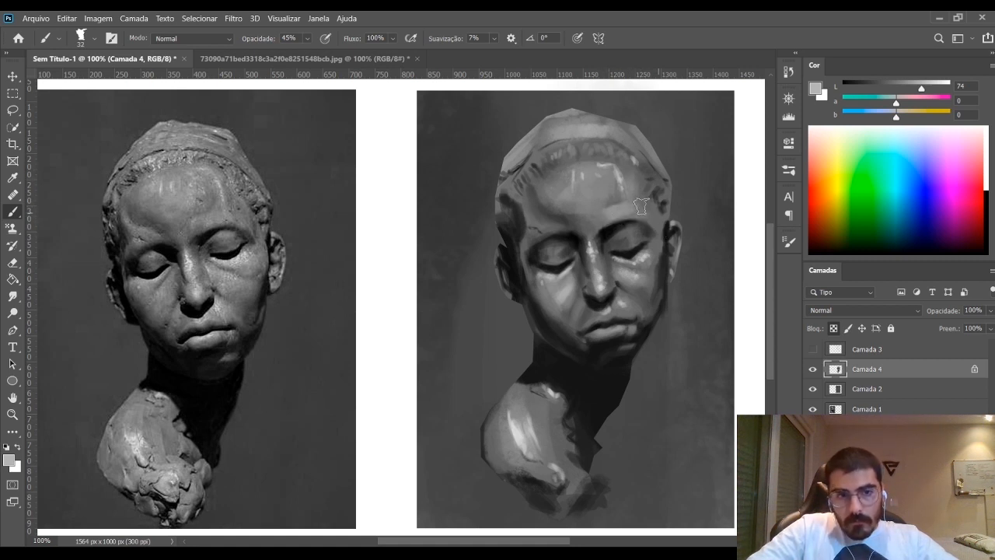
Deepen the shadows along the right-hand temple and ear with sampled lightness 3 grey, reducing the brush to 22 px and 11 px
alt+click(665, 232)
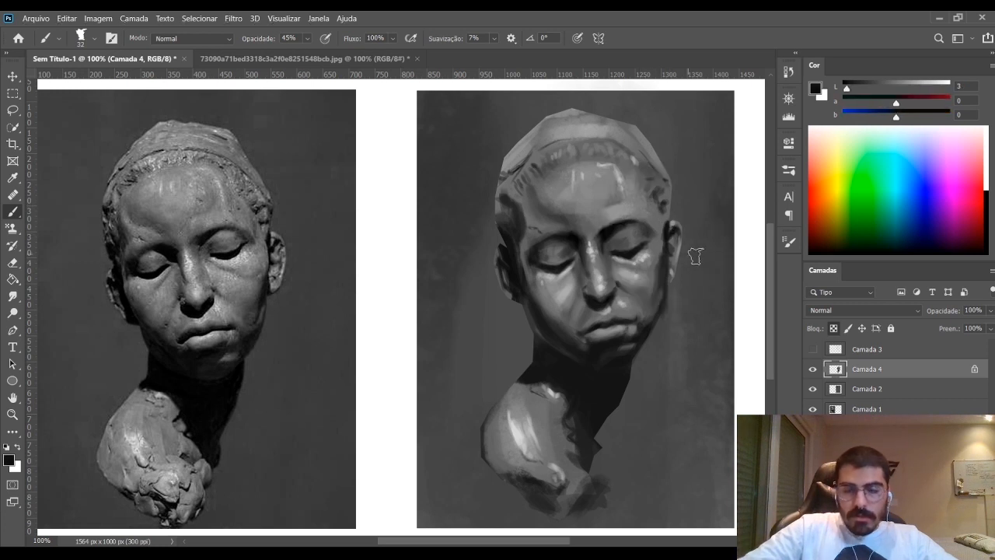
key(bracketleft)
key(bracketleft)
key(bracketleft)
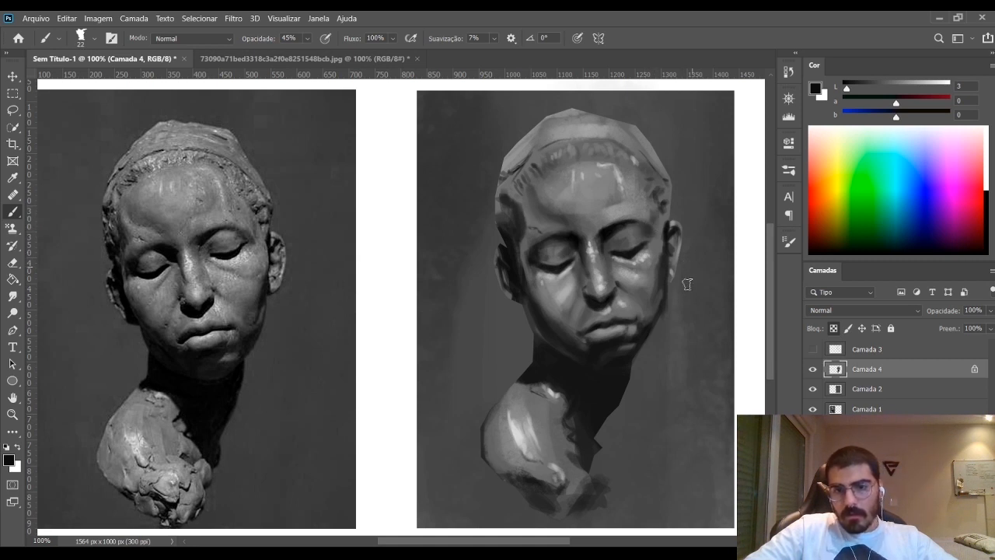
key(bracketleft)
key(bracketleft)
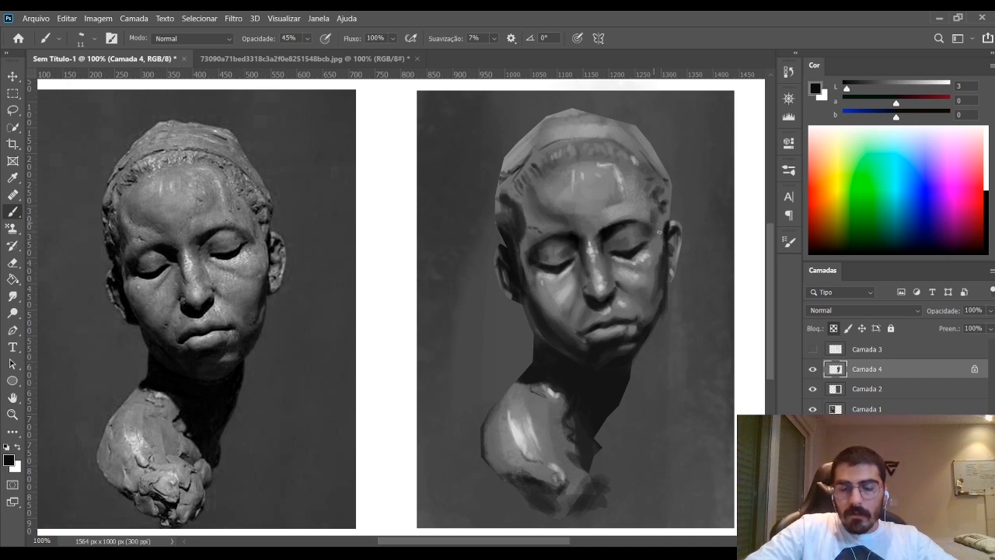
Blend the right-hand eye's outer corner and upper lid with sampled lightness 43, 18 and 10 greys, enlarging the brush to 28 px
alt+click(656, 230)
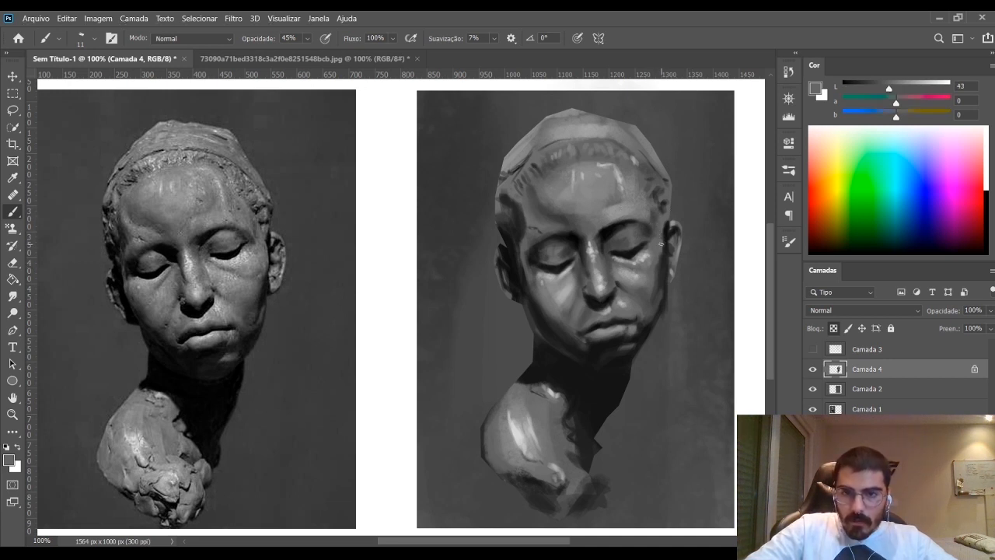
alt+click(641, 232)
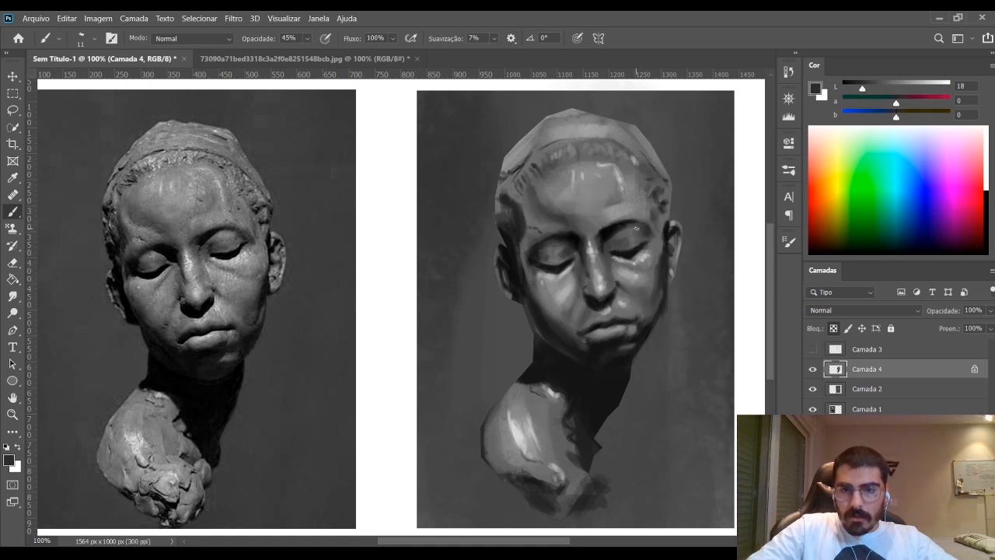
alt+click(634, 225)
alt+click(628, 227)
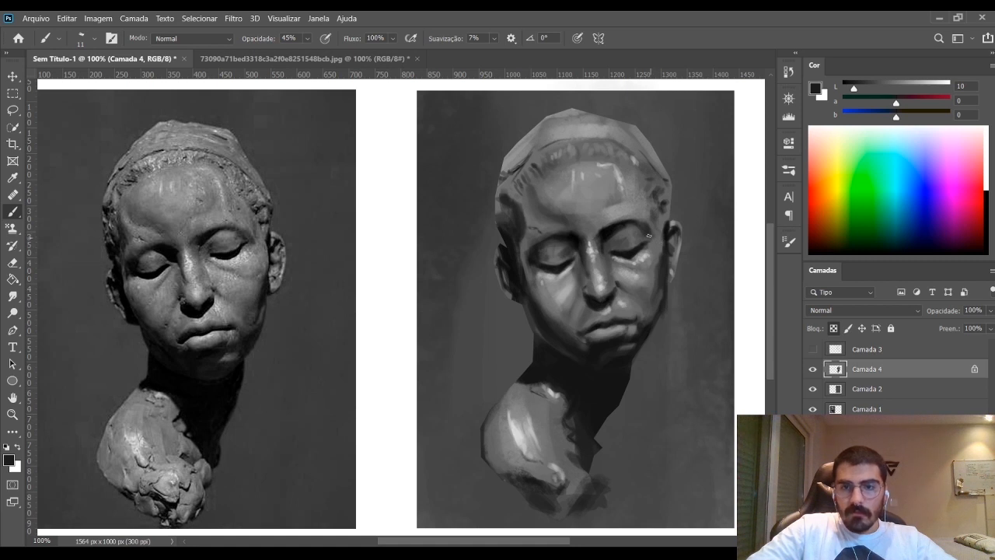
key(bracketright)
key(bracketright)
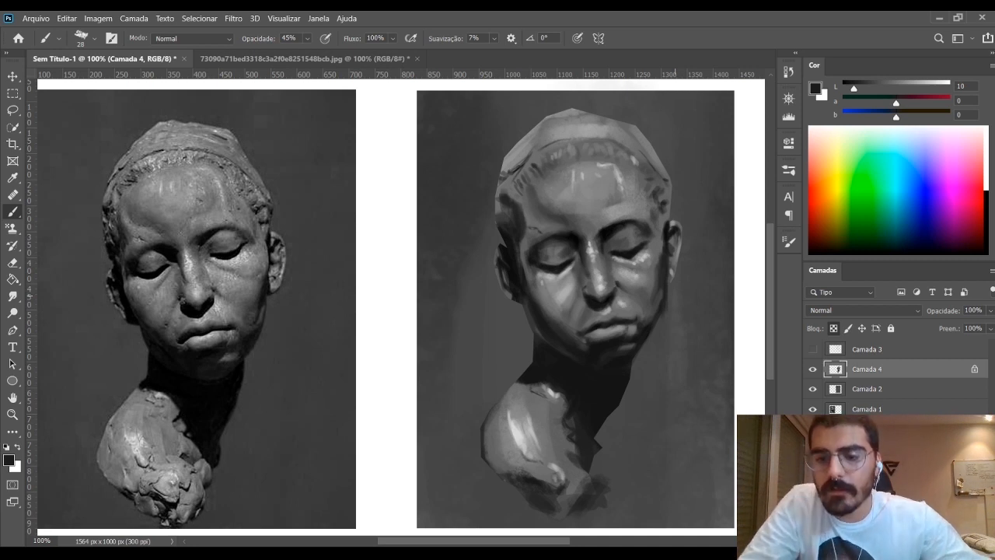
Switch to a round brush and refine both eyelids' shadows with sampled lightness 6 and 32 greys at 13 px and 8 px
key(comma)
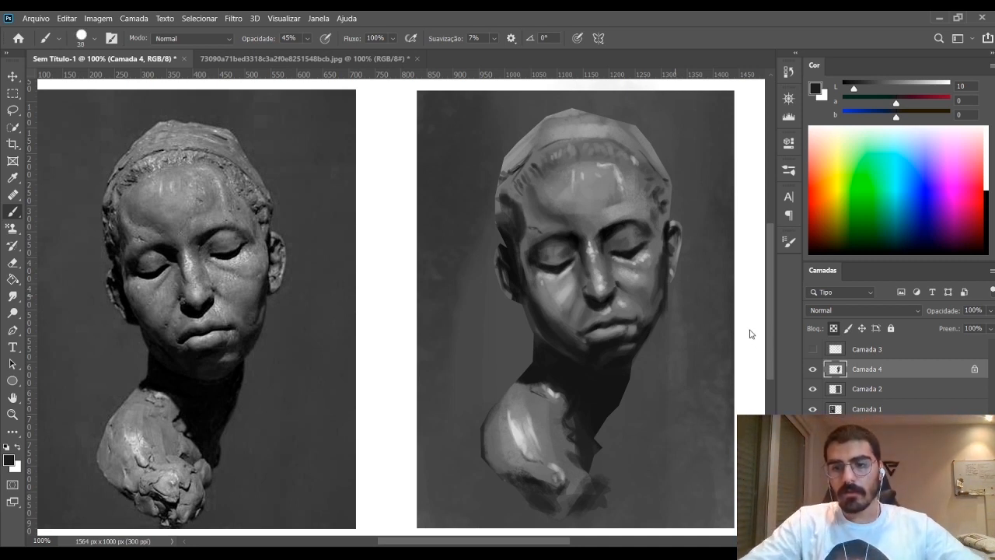
key(comma)
alt+click(566, 238)
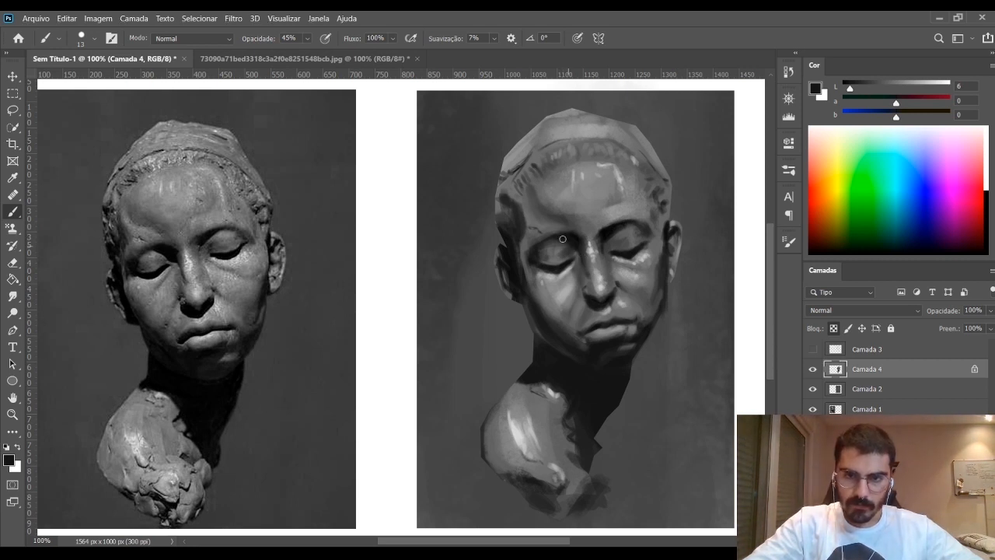
key(bracketleft)
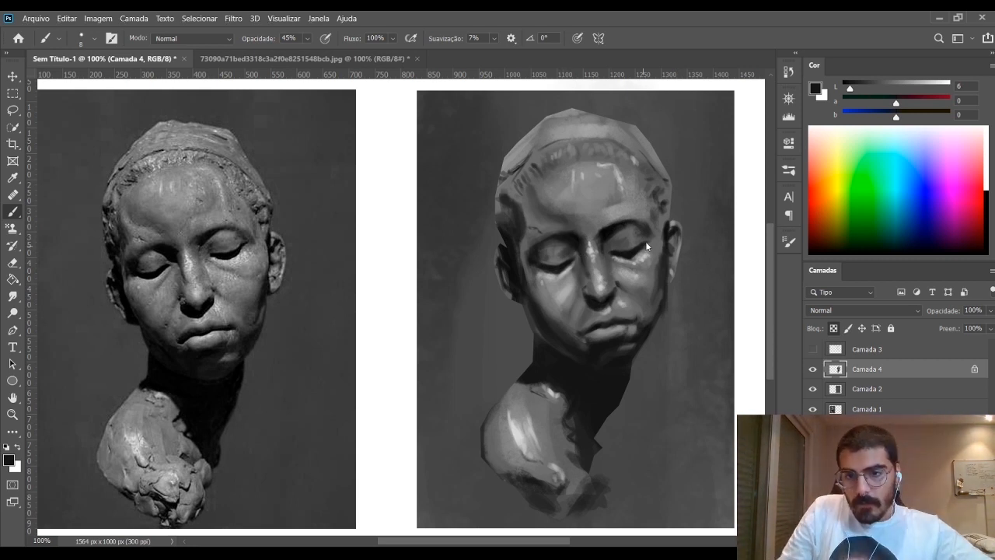
alt+click(620, 233)
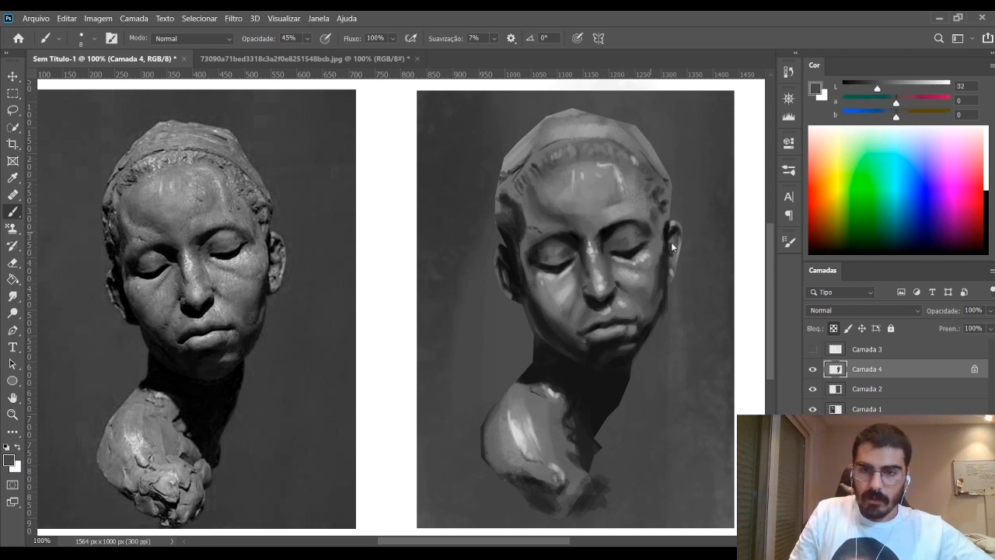
drag(637, 253, 649, 245)
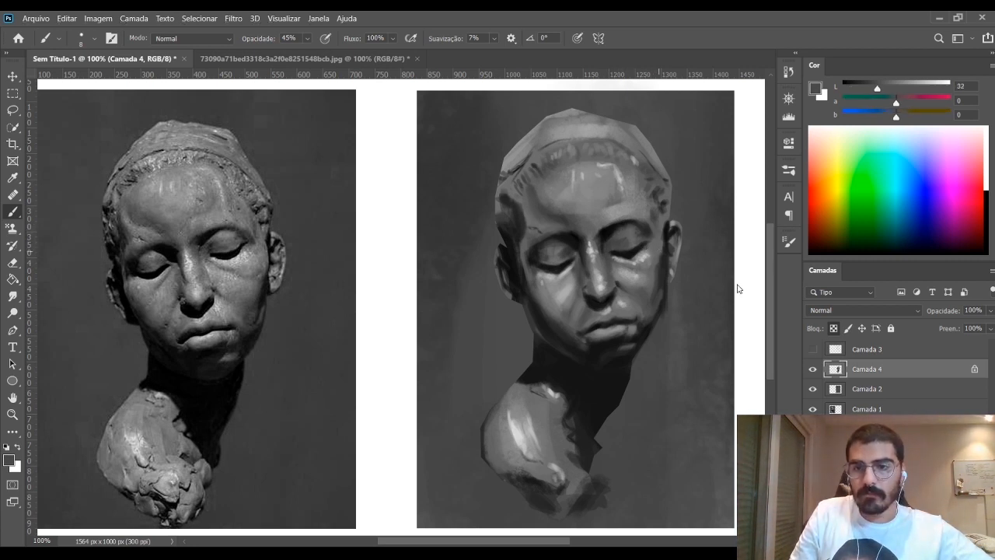
key(bracketright)
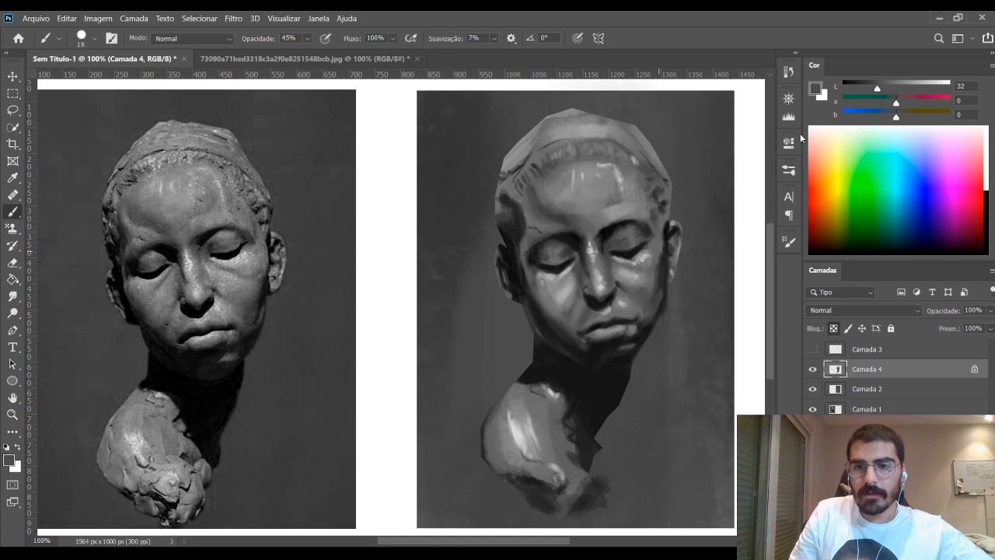
Soften both closed upper eyelids with lightness 58, 52, 51 and 53 greys, reducing the brush from 13 px to 8 px
click(905, 90)
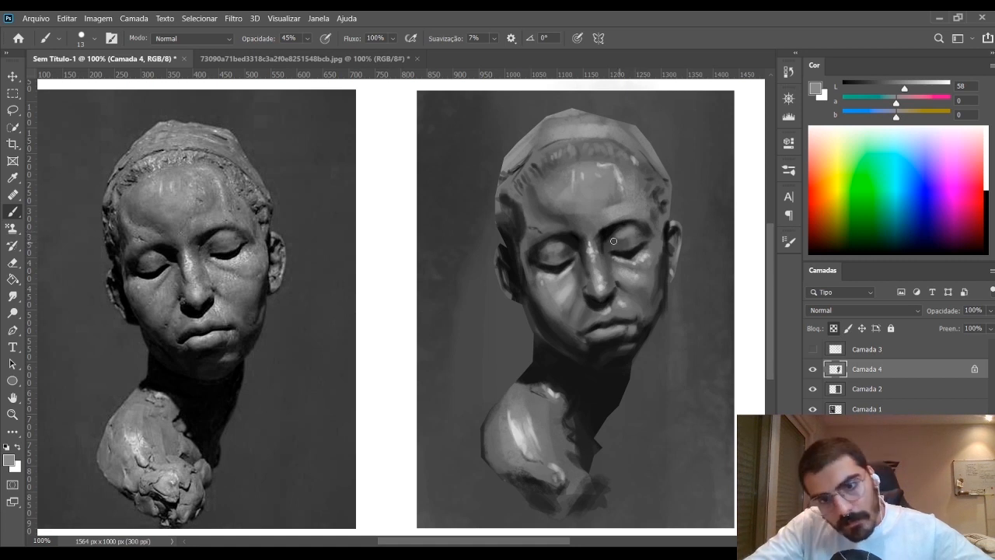
alt+click(554, 247)
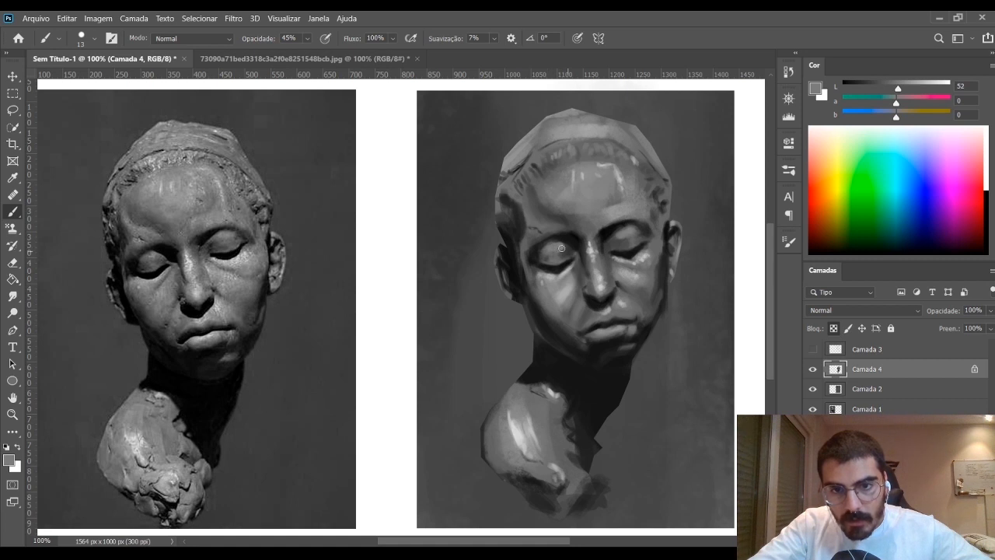
alt+click(565, 247)
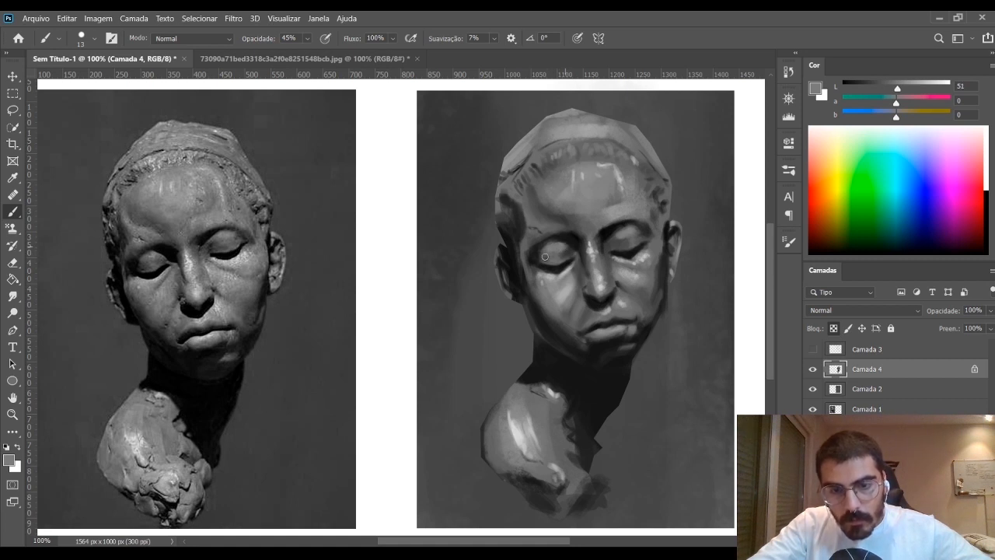
alt+click(634, 237)
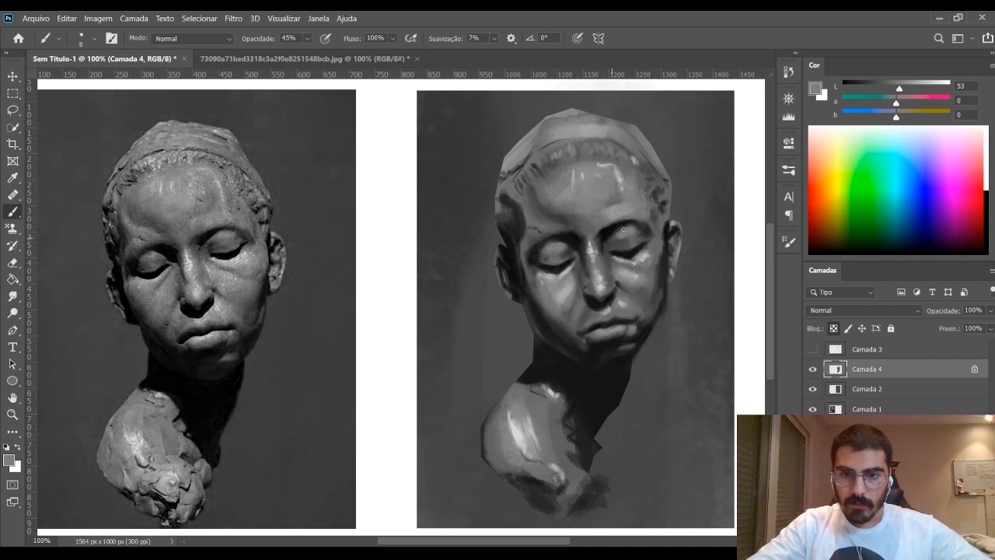
Blend the forehead above the right-hand brow with lightness 53 grey, enlarging the round brush to 50 px and 80 px
key(bracketright)
key(bracketright)
key(bracketright)
key(bracketright)
key(bracketright)
key(bracketright)
key(bracketright)
key(bracketright)
key(bracketright)
key(bracketright)
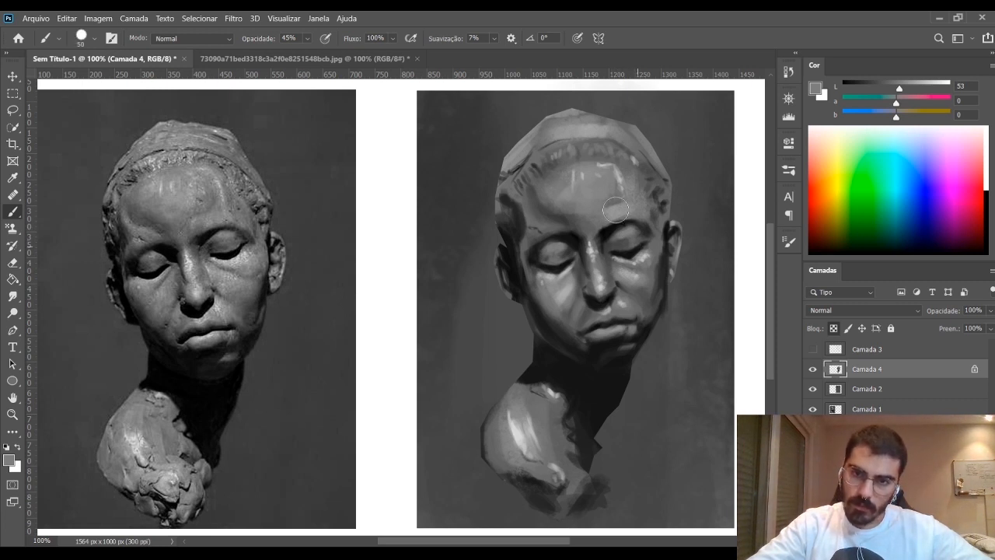
key(bracketright)
key(bracketright)
key(bracketright)
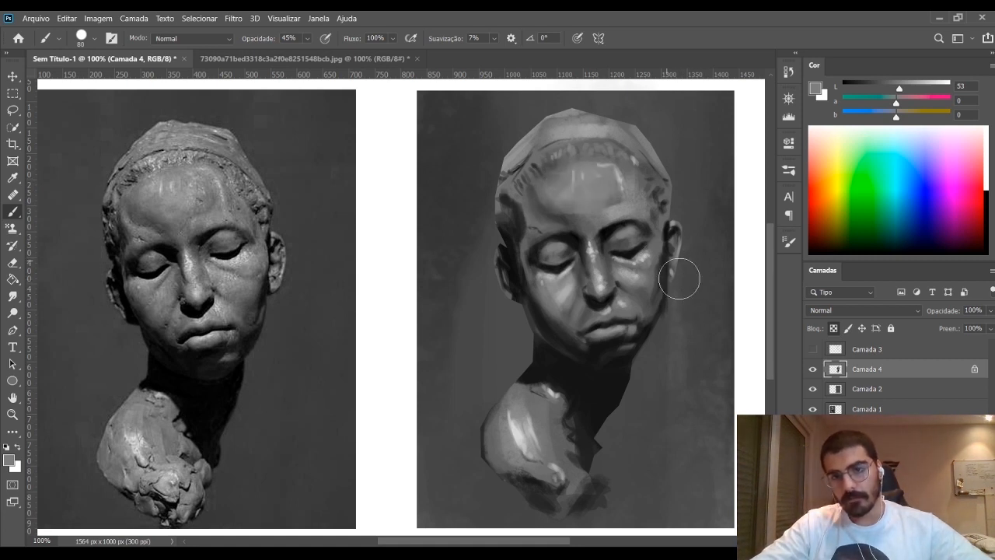
Soften the area around the right-hand brow with sampled lightness 55 grey, reducing the round brush to 28 px
key(bracketleft)
key(bracketleft)
key(bracketleft)
key(bracketleft)
key(bracketleft)
key(bracketleft)
key(bracketleft)
alt+click(634, 224)
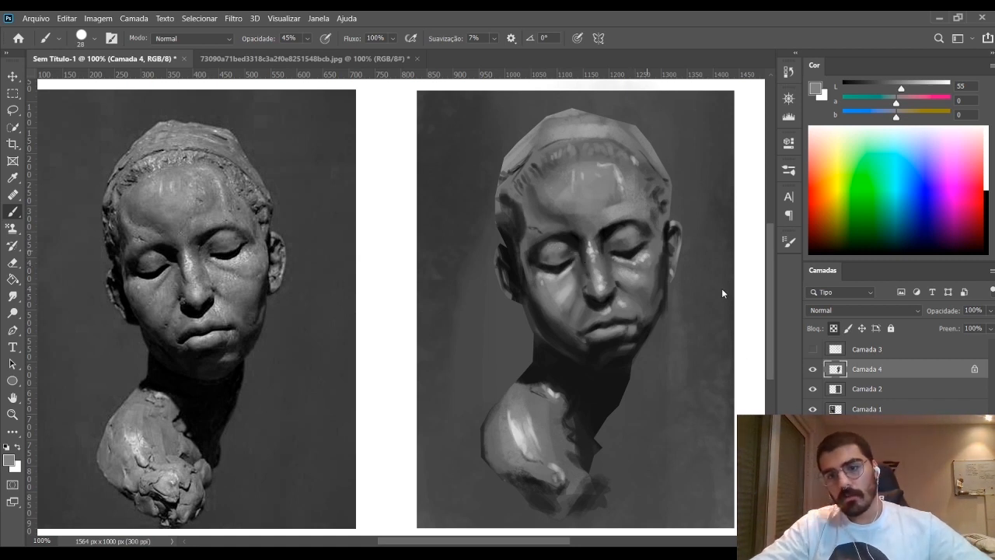
Refine the right-hand brow and eyelid shadows with an 11 px brush, sampling lightness 19 and 33 greys
key(bracketleft)
key(bracketleft)
key(bracketleft)
key(bracketleft)
key(bracketleft)
key(bracketleft)
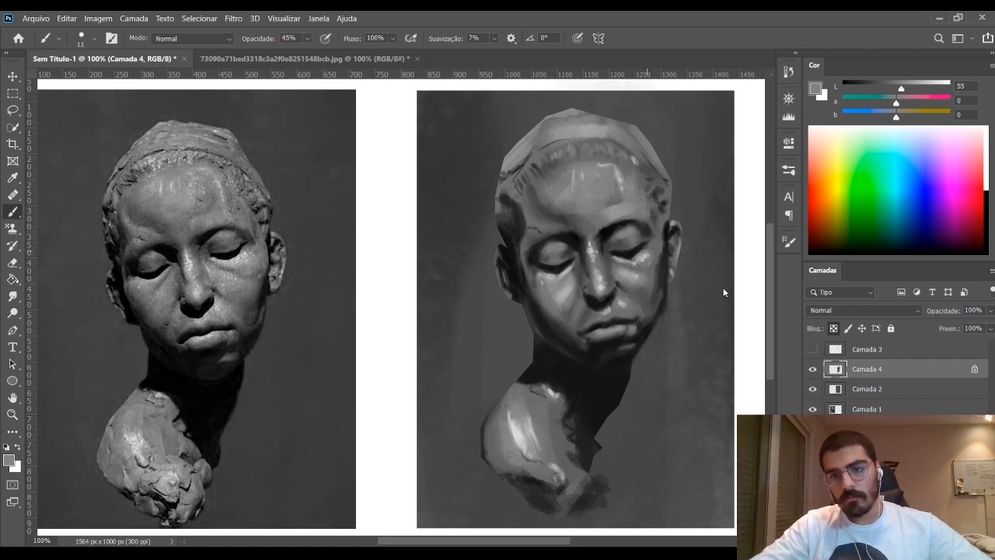
alt+click(600, 216)
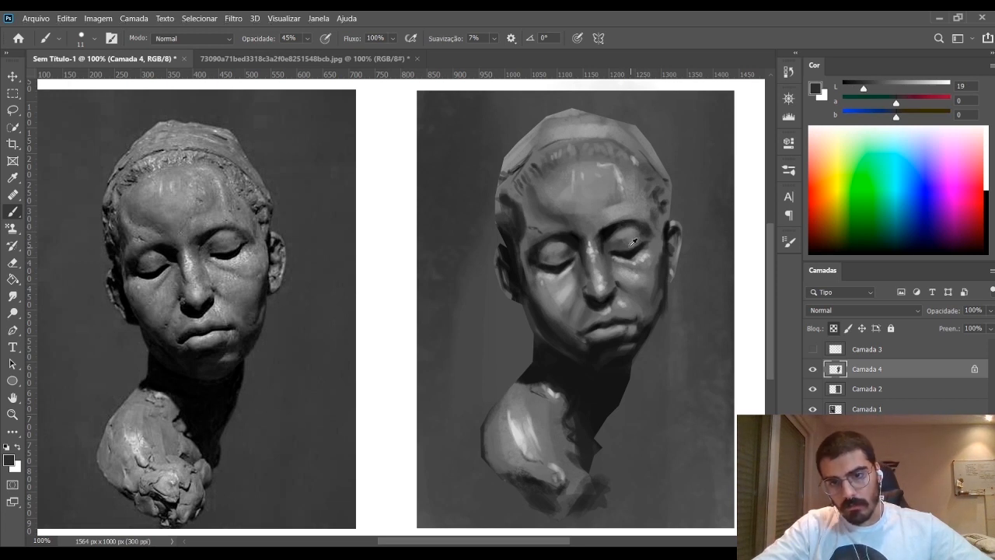
alt+click(629, 246)
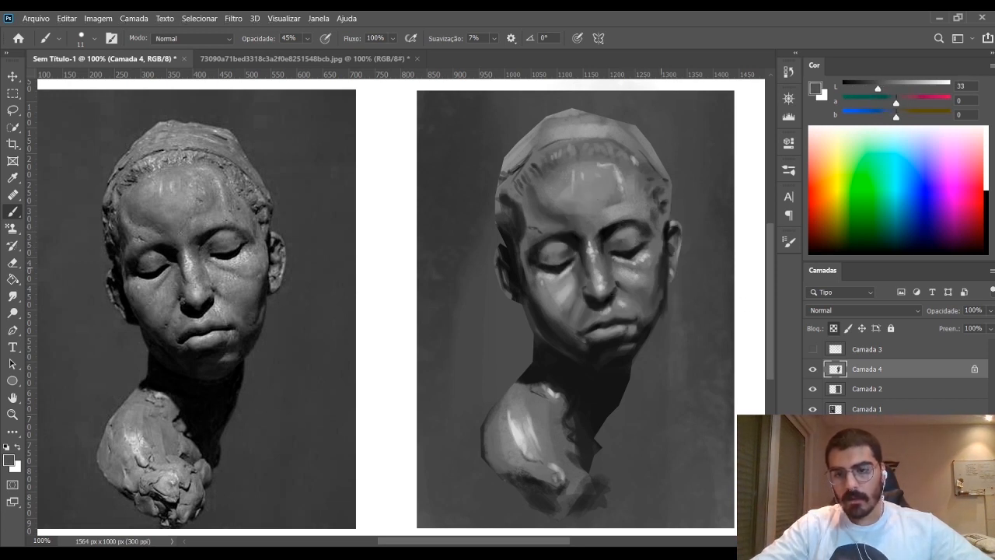
Switch to a rectangular brush at 71 px and shade the right-hand cheek's outer edge with sampled lightness 35 grey
key(bracketright)
key(bracketright)
key(bracketright)
key(bracketright)
key(bracketright)
key(bracketright)
key(bracketright)
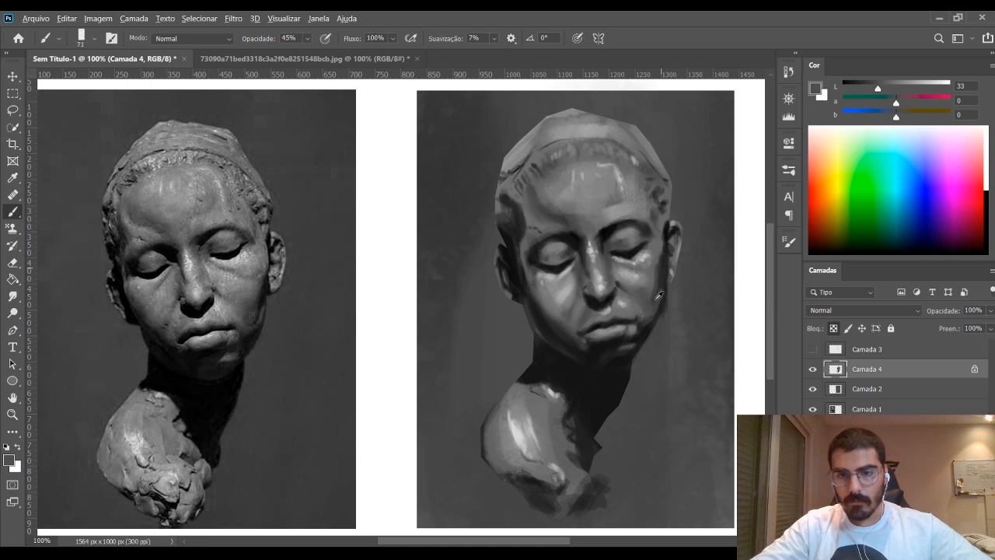
alt+click(656, 289)
Lighten the left-hand cheek beside the nose with sampled lightness 69 grey, sizing the rectangular brush to 20 px and 35 px
key(bracketleft)
key(bracketleft)
key(bracketleft)
key(bracketleft)
key(bracketleft)
key(bracketleft)
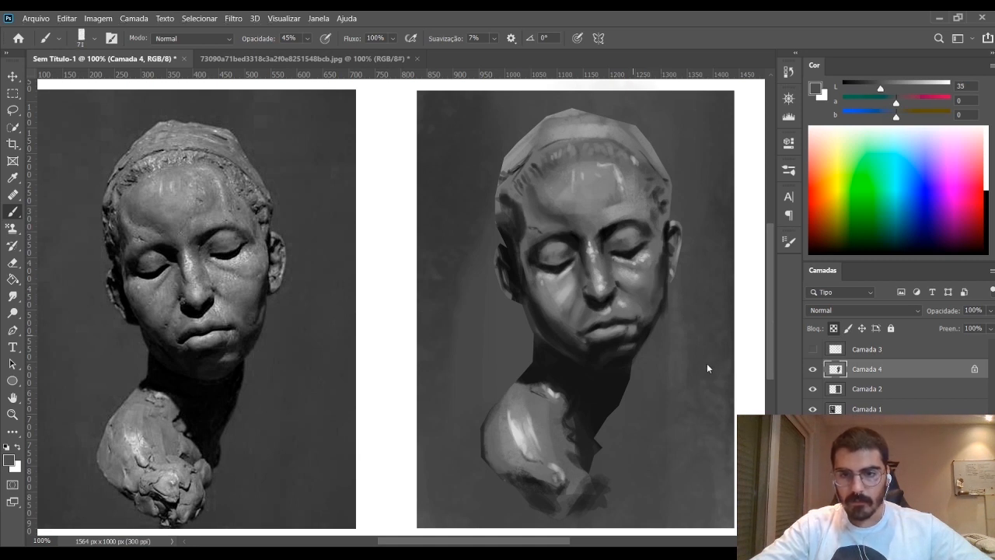
alt+click(567, 291)
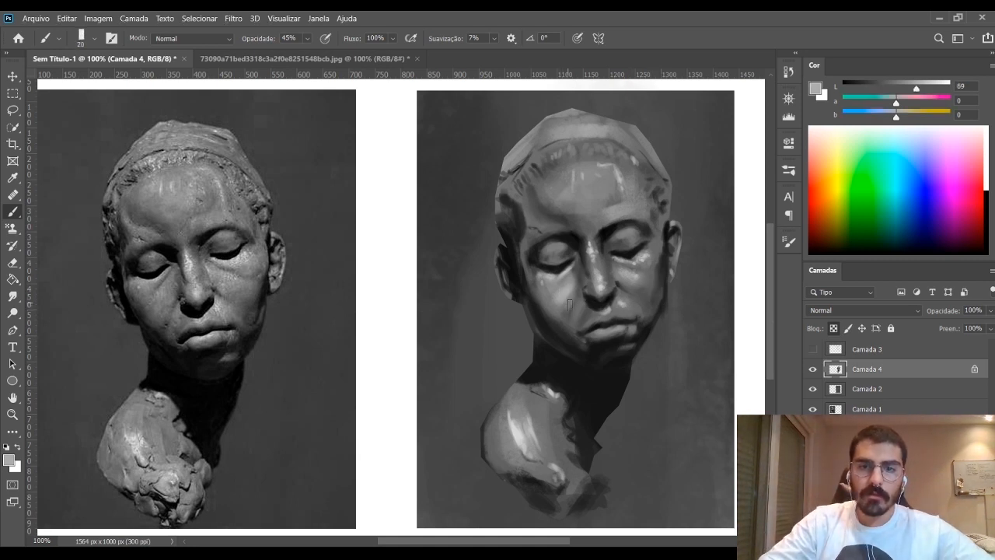
key(bracketright)
key(bracketright)
key(bracketright)
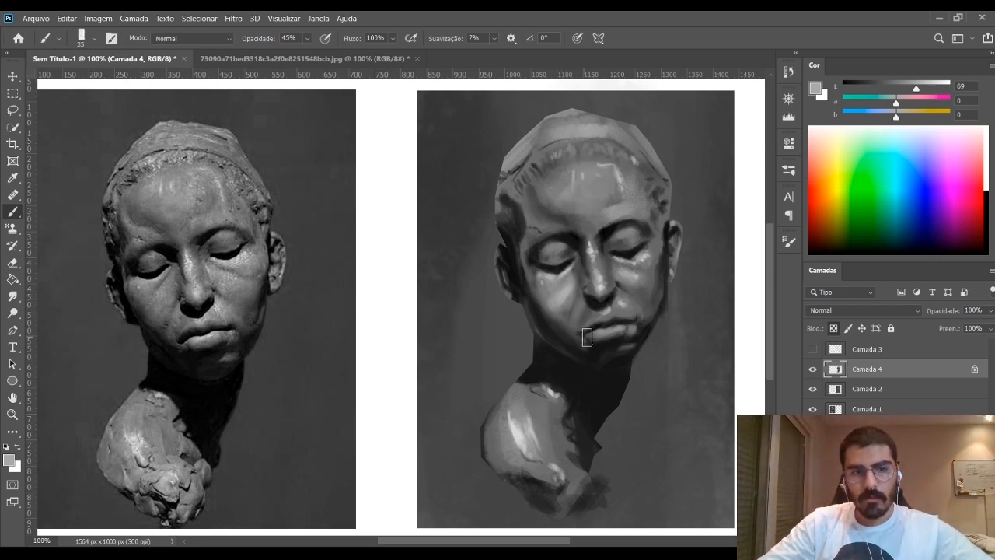
Shade the fold from the left-hand cheek to the mouth with sampled lightness 35 grey, sizing the brush to 10 px and 16 px
alt+click(576, 307)
drag(575, 306, 623, 329)
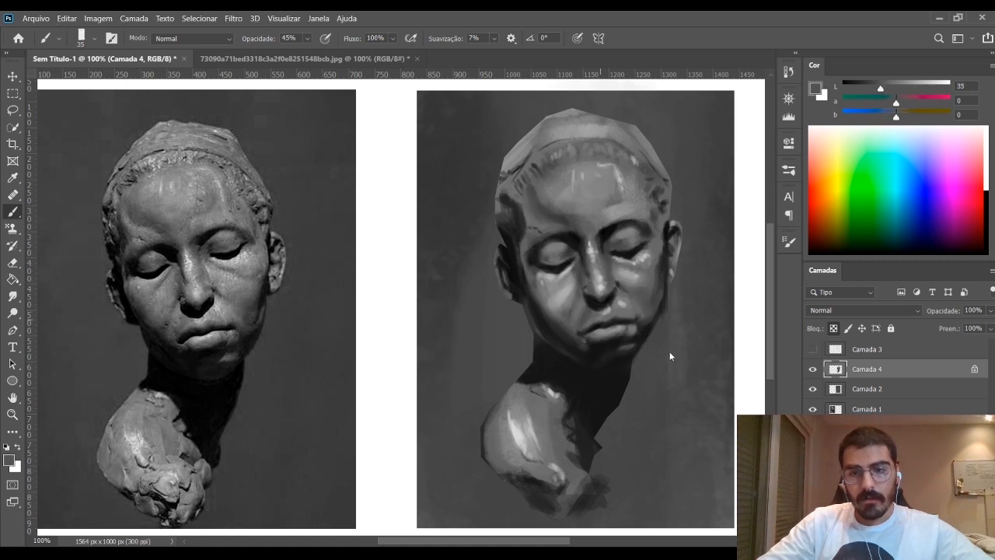
key(bracketleft)
key(bracketleft)
key(bracketleft)
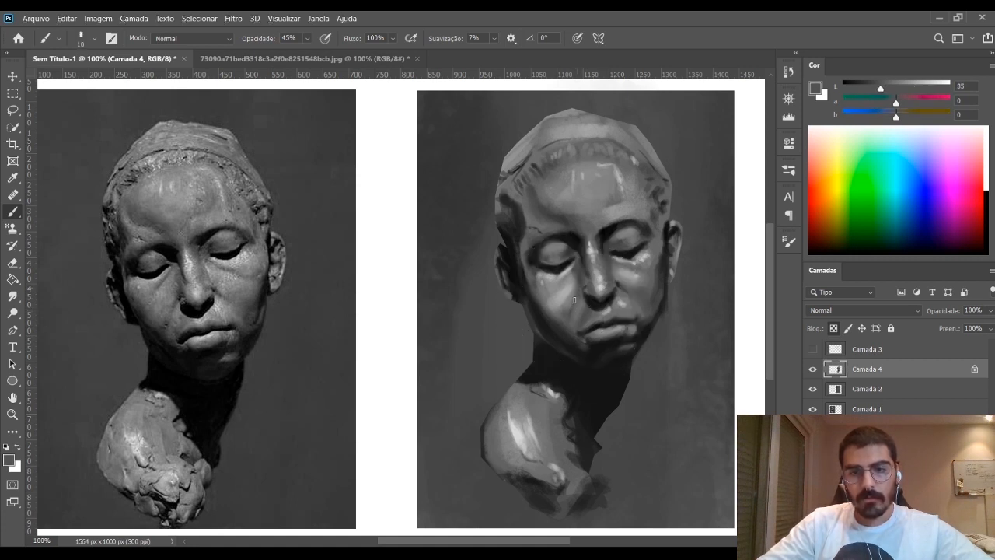
key(bracketright)
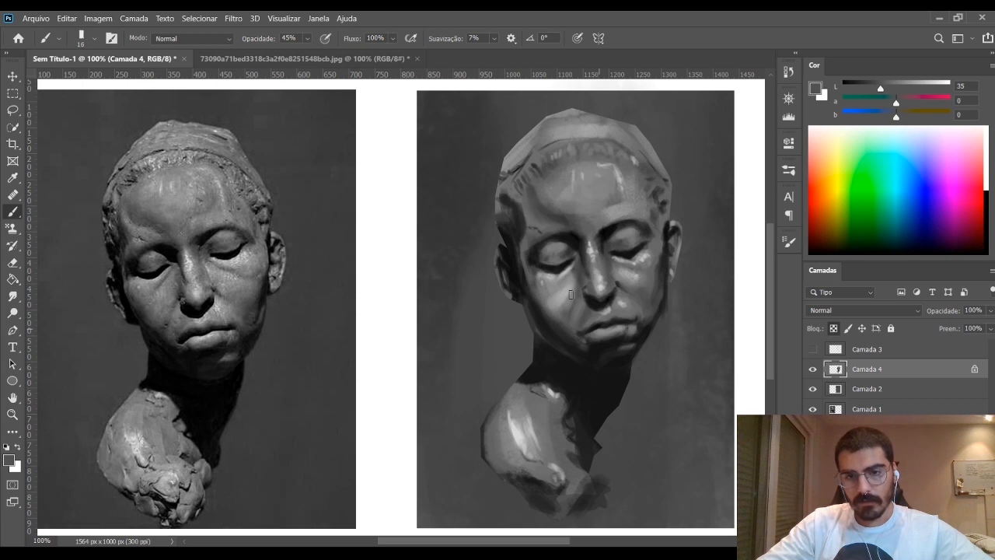
Blend the left-hand cheek fold and nose side with lightness 44, 37, 28 and 69 greys, enlarging the brush from 16 px to 29 px
alt+click(580, 298)
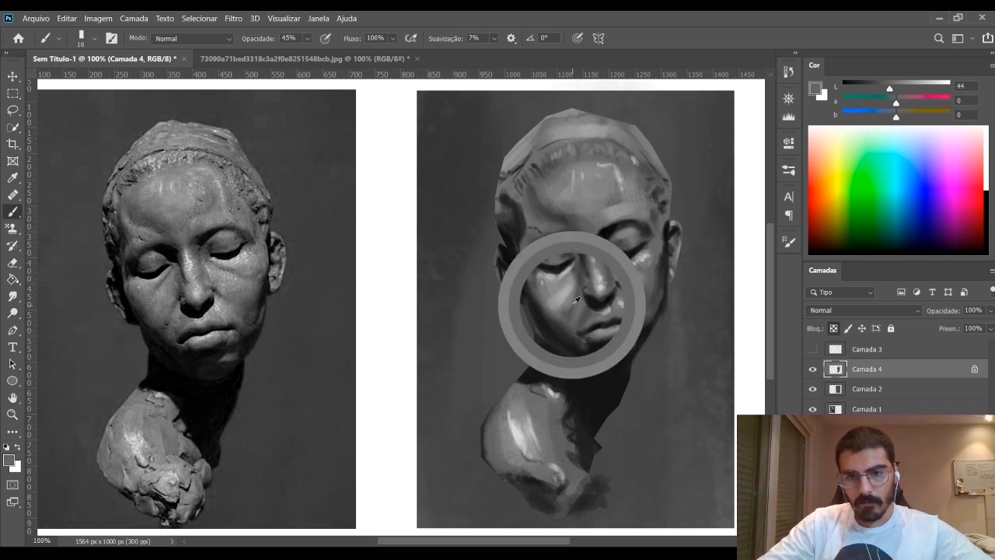
alt+click(576, 304)
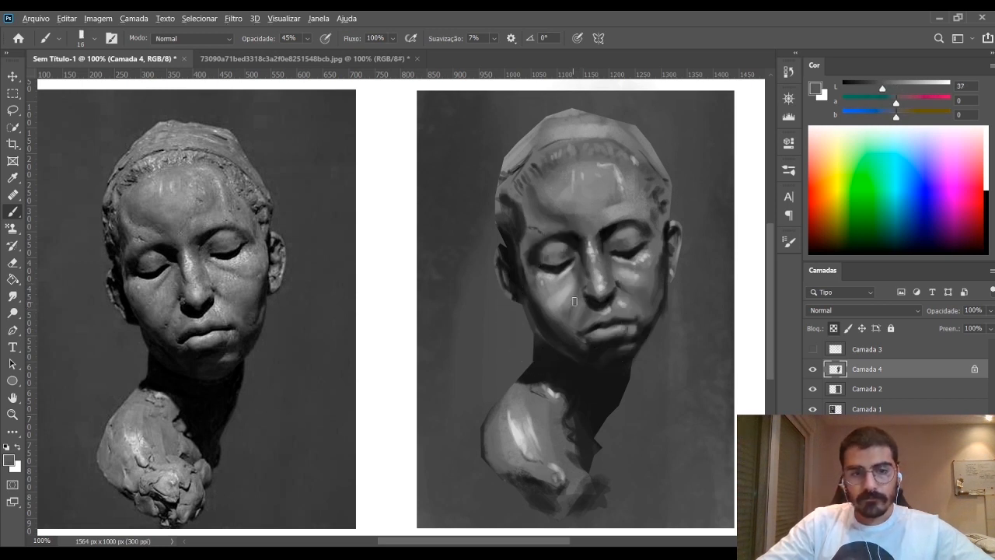
alt+click(585, 276)
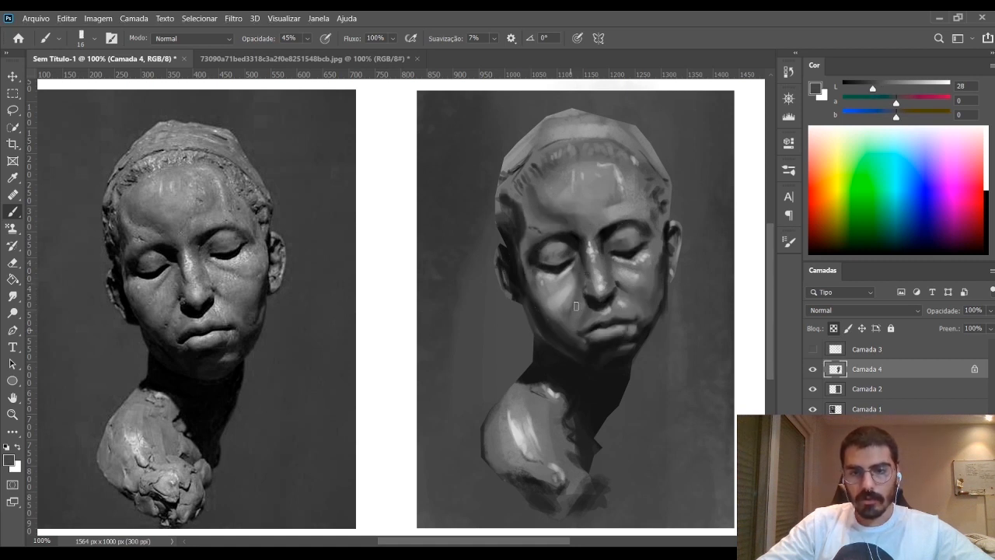
alt+drag(537, 258, 572, 301)
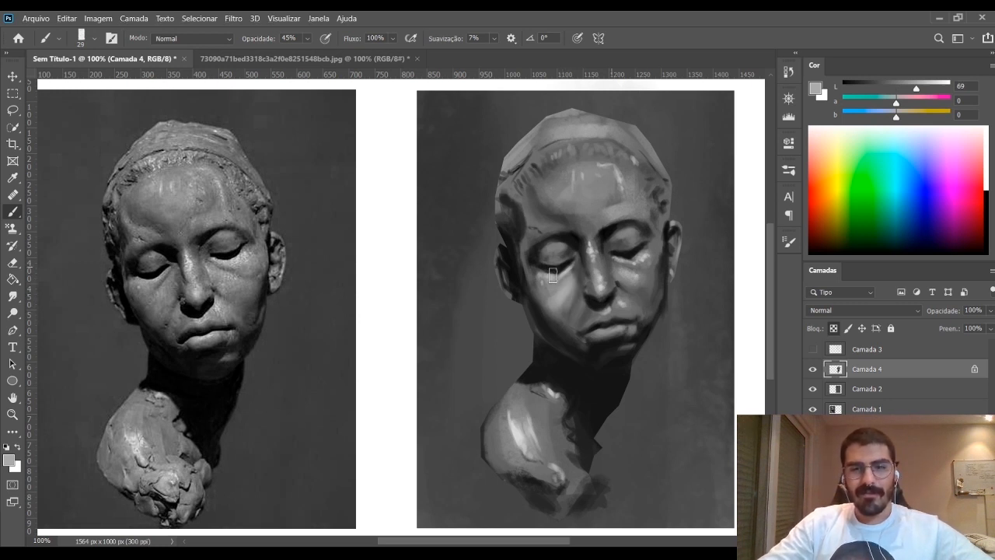
Blend the left-hand lower cheek with sampled lightness 35 and 68 greys, sizing the rectangular brush to 85 px and 49 px
alt+click(555, 321)
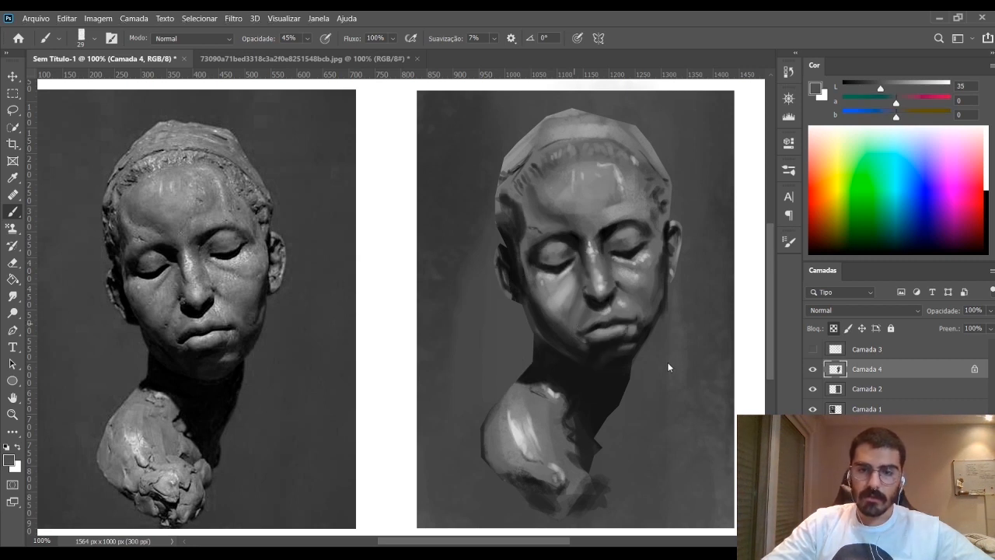
key(bracketright)
key(bracketright)
key(bracketright)
key(bracketright)
key(bracketright)
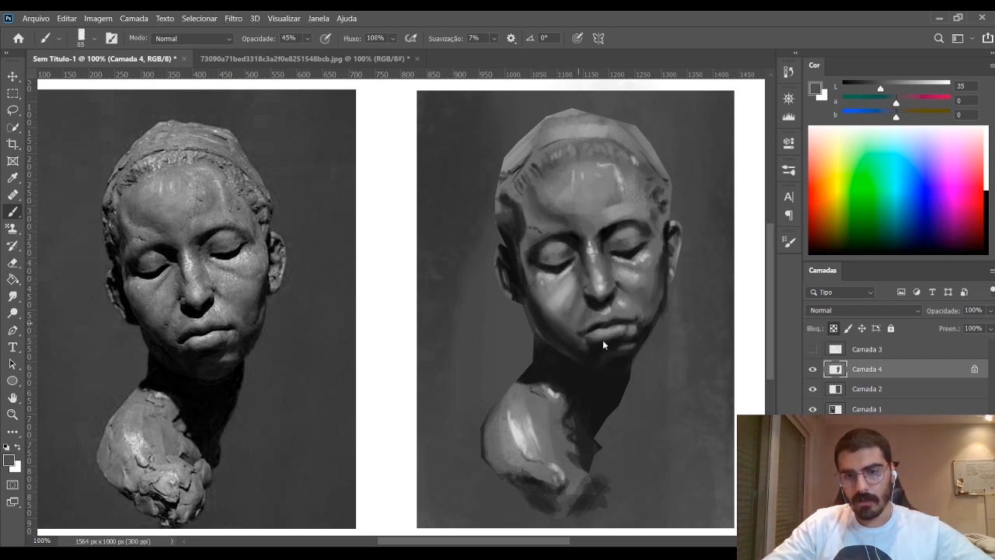
key(bracketleft)
key(bracketleft)
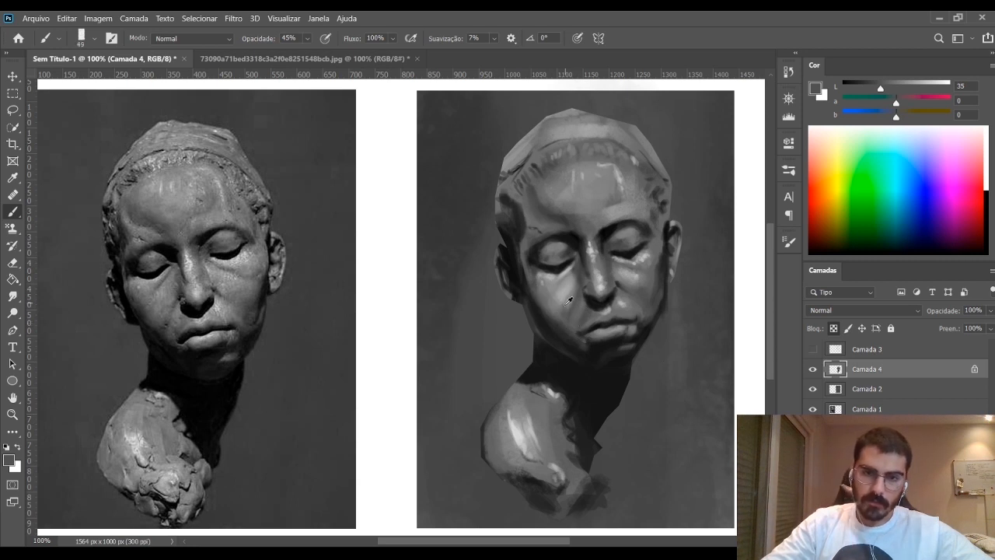
alt+click(560, 297)
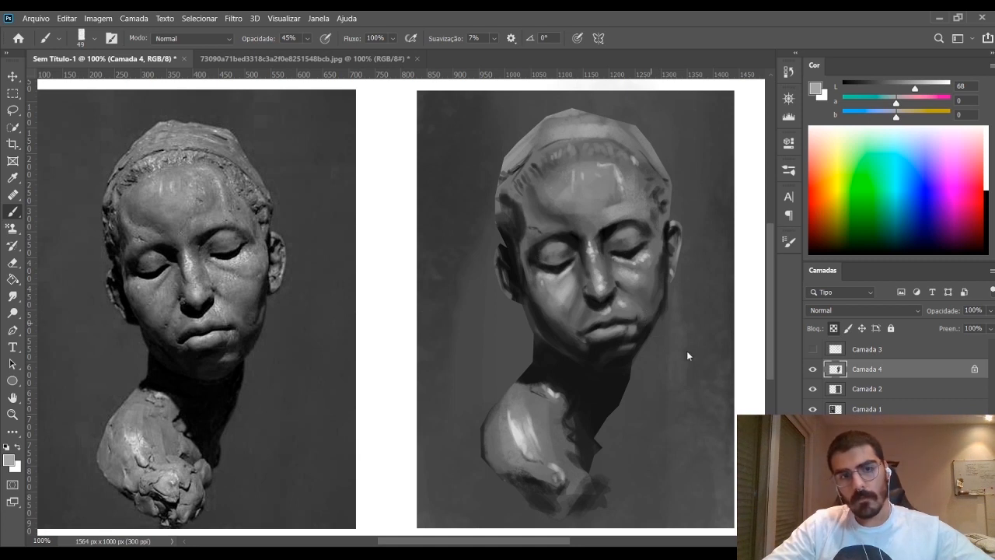
Deepen the right-hand cheek's edge beside the ear with sampled lightness 31 and 15 greys, reducing the brush to 17 px
alt+click(656, 286)
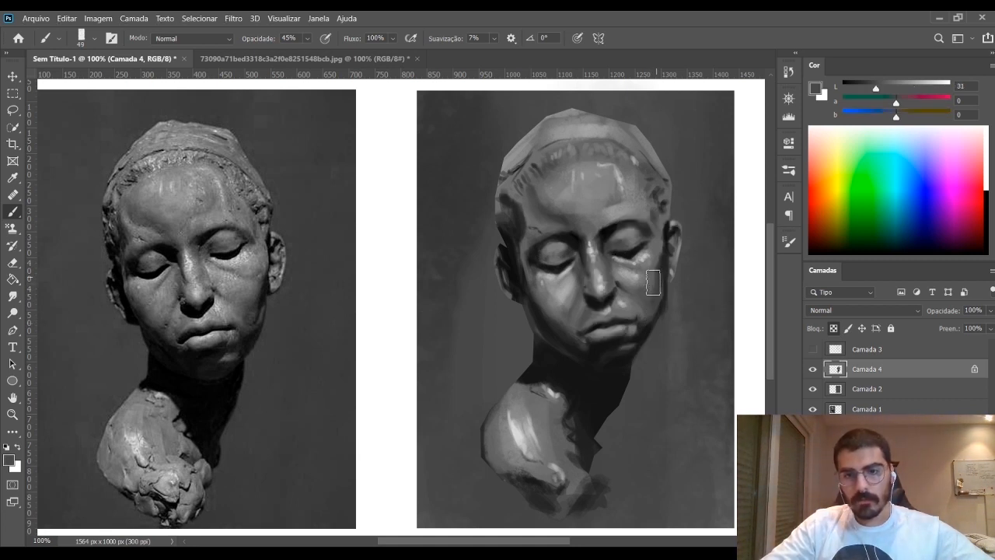
alt+click(667, 269)
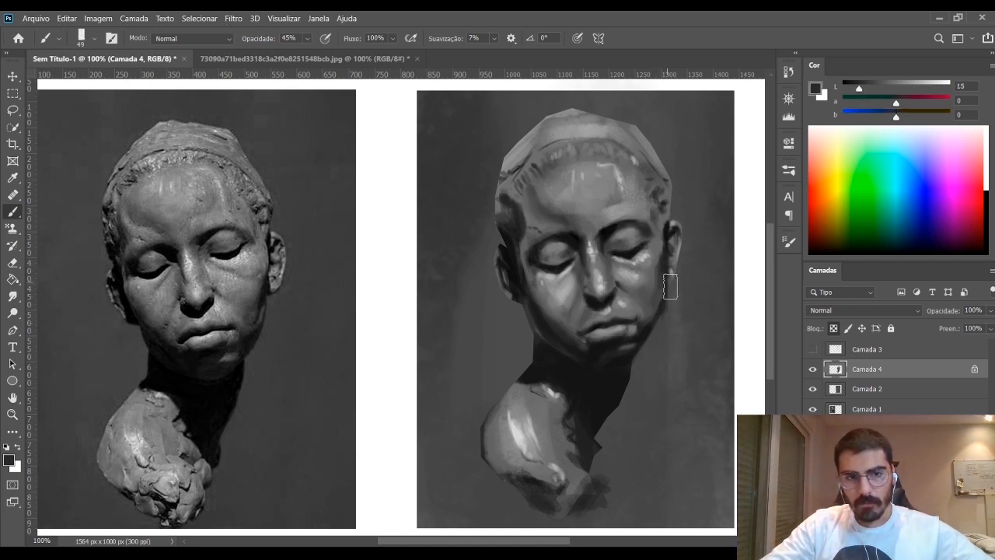
key(bracketleft)
key(bracketleft)
key(bracketleft)
Refine the right-hand eye's outer corner and upper cheek highlight with sampled lightness 44 and 72 greys, enlarging the brush to 35 px
alt+click(657, 250)
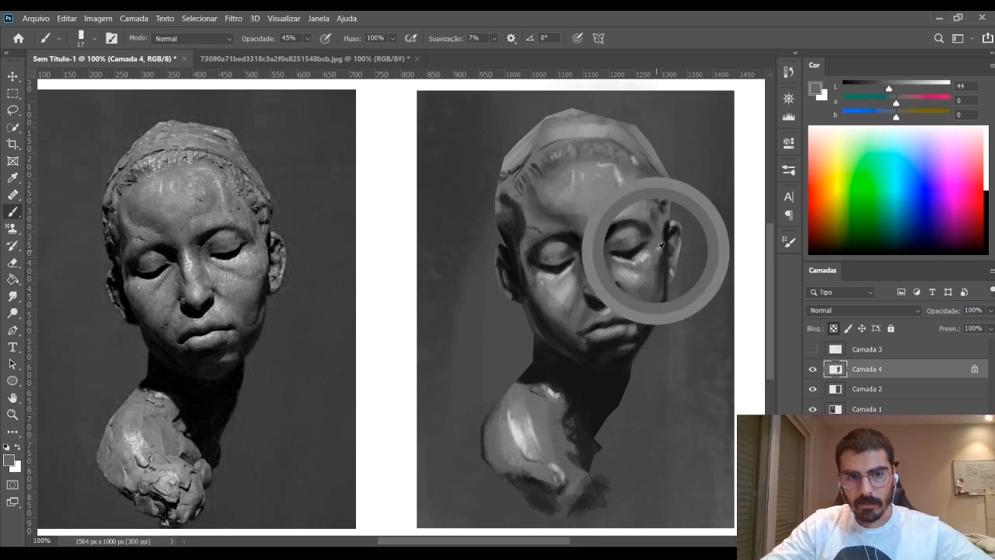
alt+click(642, 258)
key(bracketright)
key(bracketright)
key(bracketright)
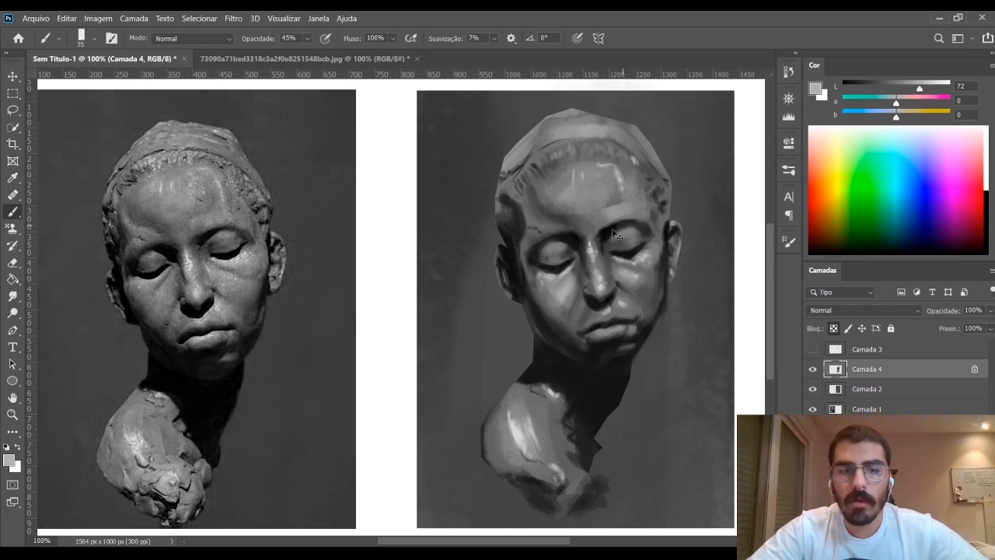
Rework the shoulder's edge against the neck shadow with sampled lightness 39 grey, reducing the brush to 19 px
alt+click(562, 431)
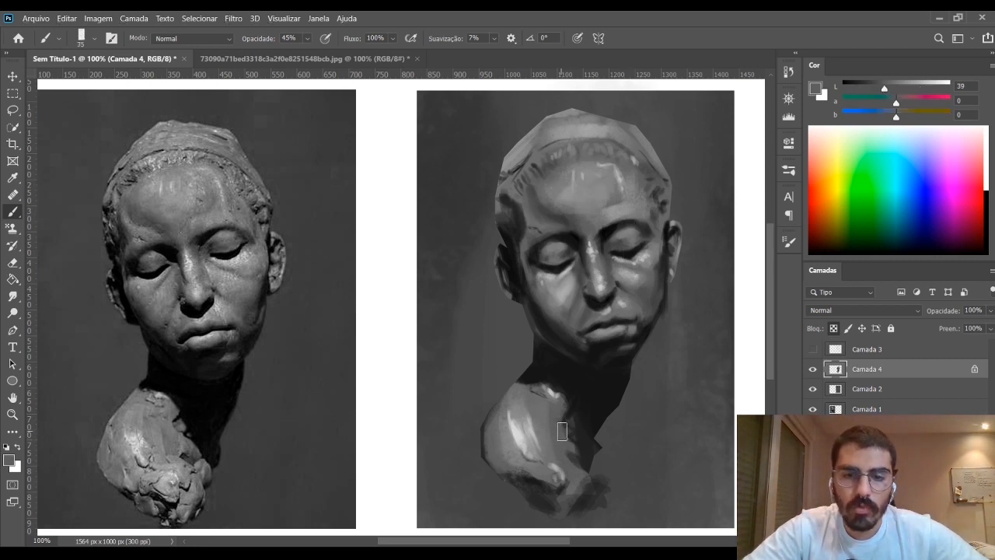
key(bracketleft)
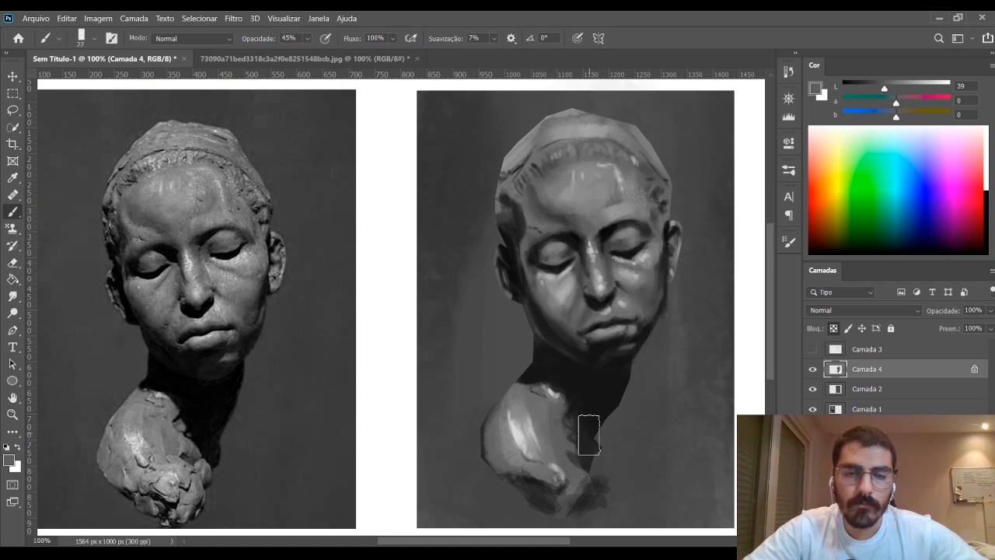
key(bracketleft)
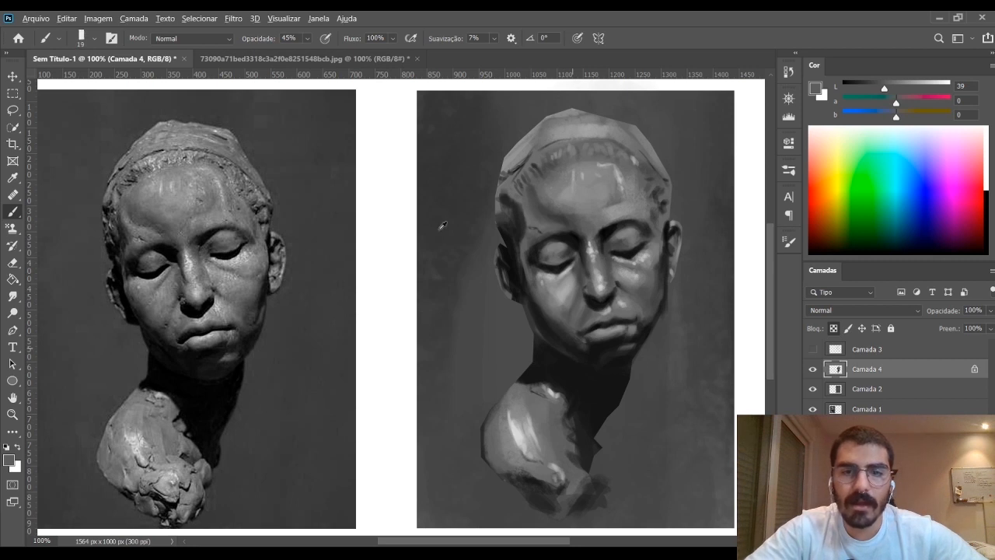
Refine the left-hand temple and brow with sampled lightness 14, 45 and 15 greys, reducing the brush from 19 px to 5 px
alt+click(510, 195)
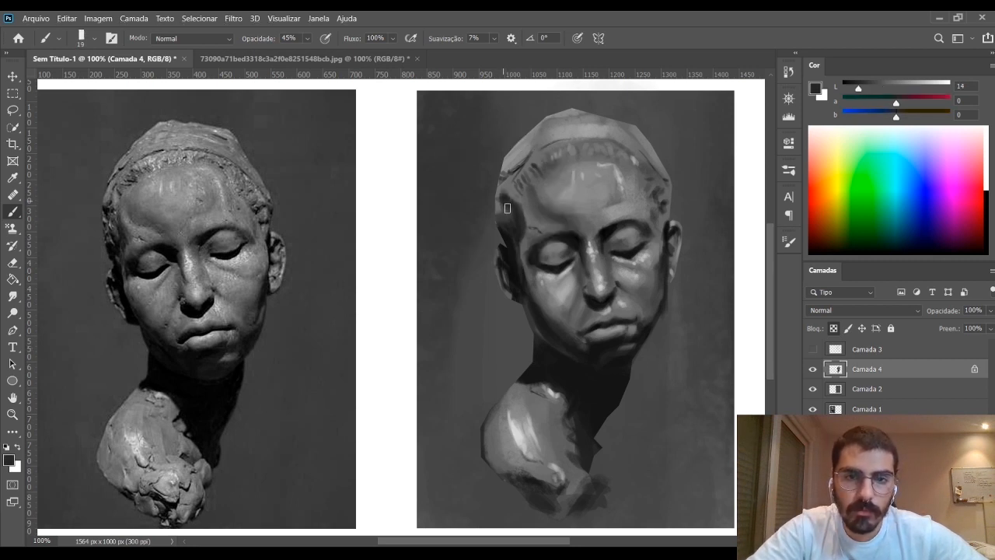
alt+click(535, 213)
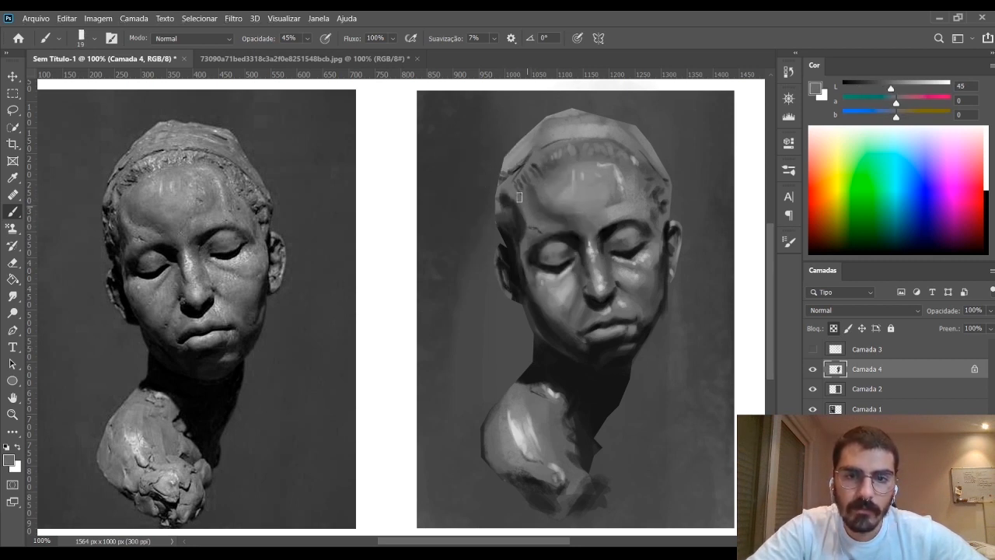
alt+click(541, 226)
key(bracketleft)
key(bracketleft)
key(bracketleft)
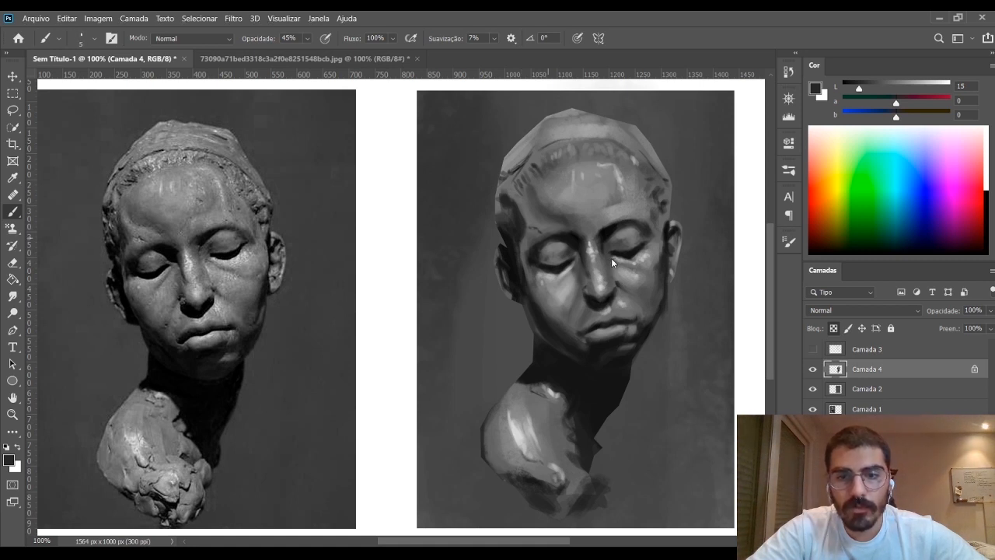
Refine the left-hand temple beside the brow with sampled lightness 9, 5 and 46 greys, enlarging the brush from 10 px to 25 px
alt+click(541, 247)
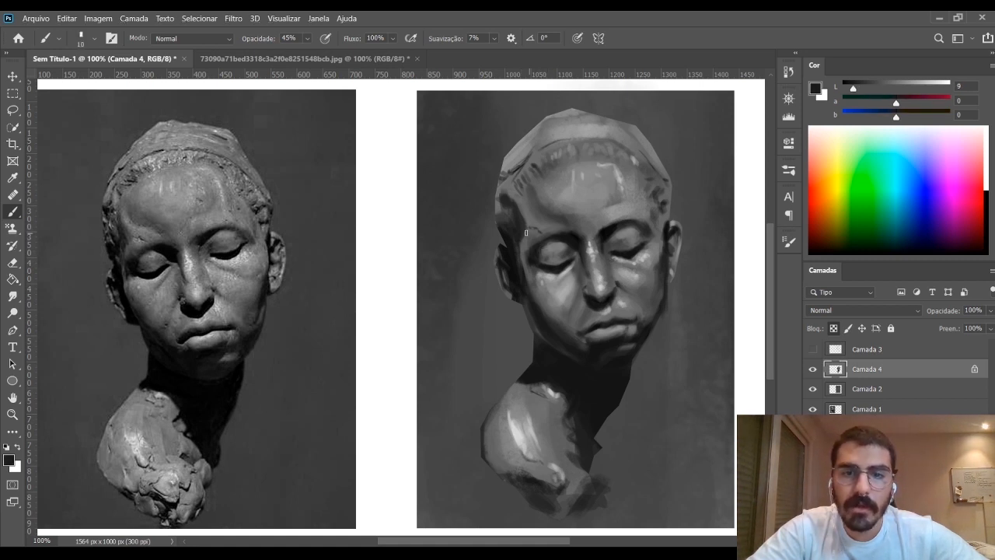
alt+click(511, 229)
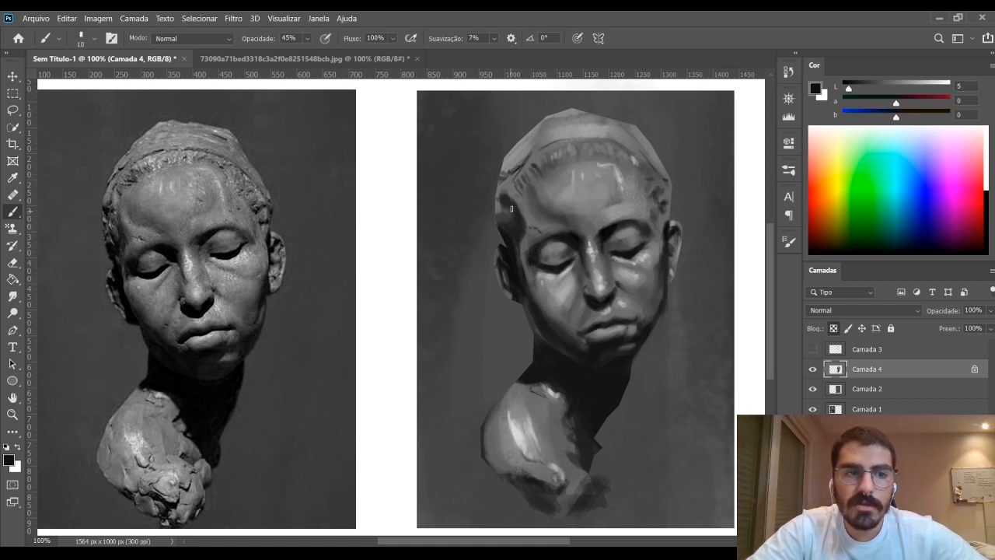
alt+click(527, 224)
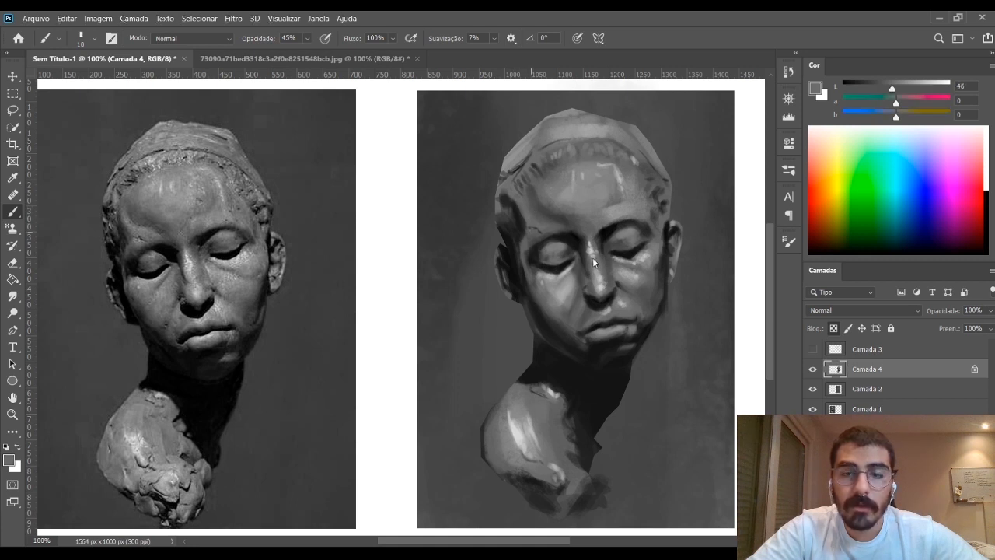
key(bracketright)
key(bracketright)
key(bracketright)
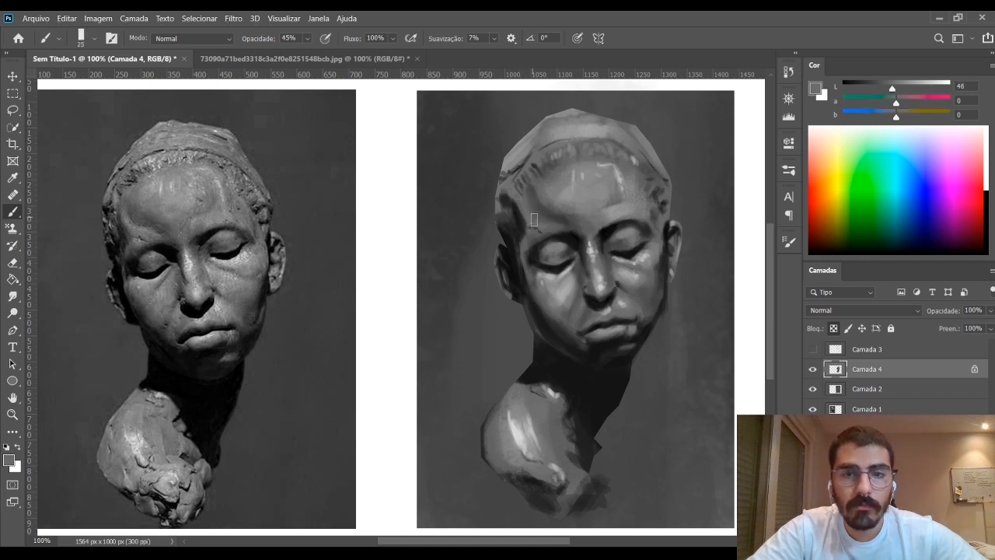
Blend the left-hand side of the forehead with sampled lightness 12, 47, 27 and 44 greys, enlarging the brush to 43 px
alt+click(530, 220)
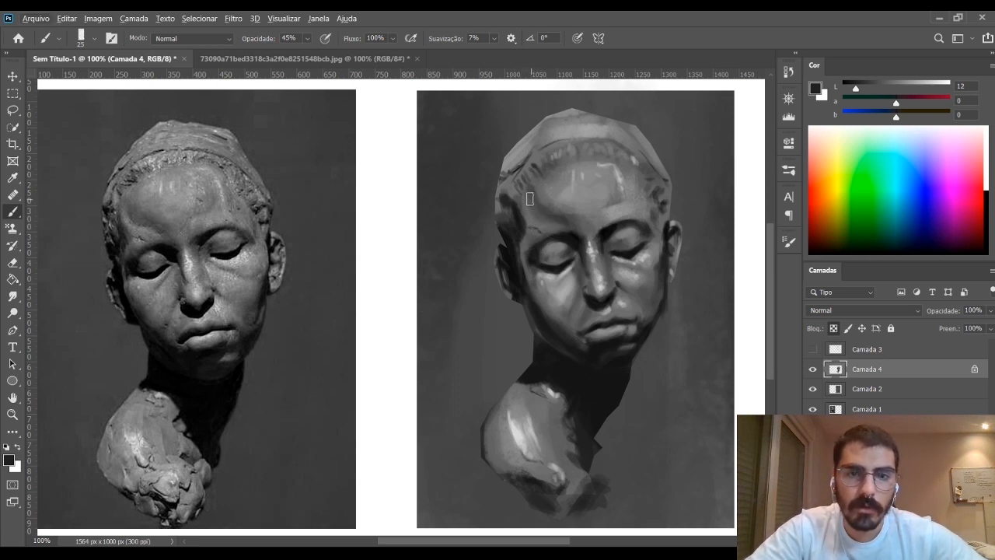
alt+click(547, 208)
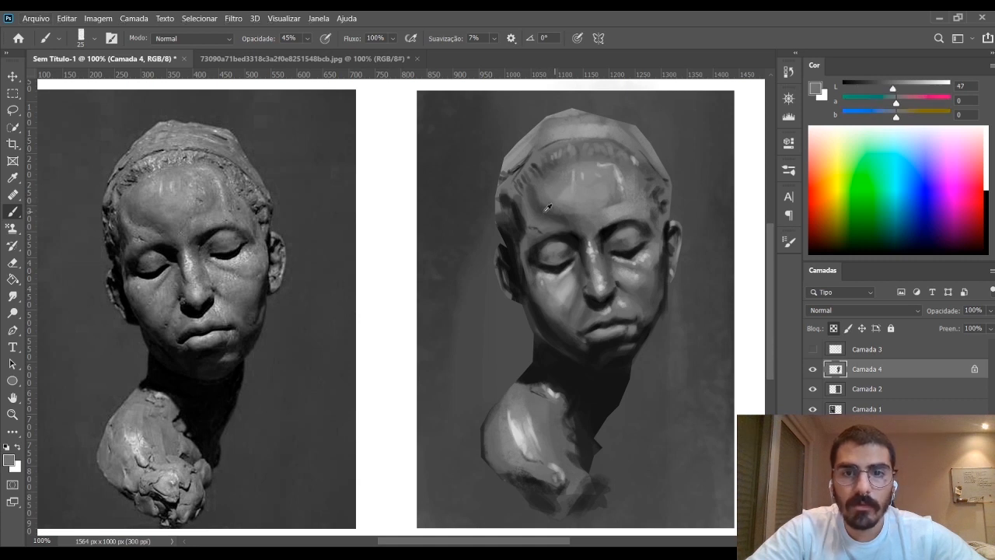
alt+click(544, 210)
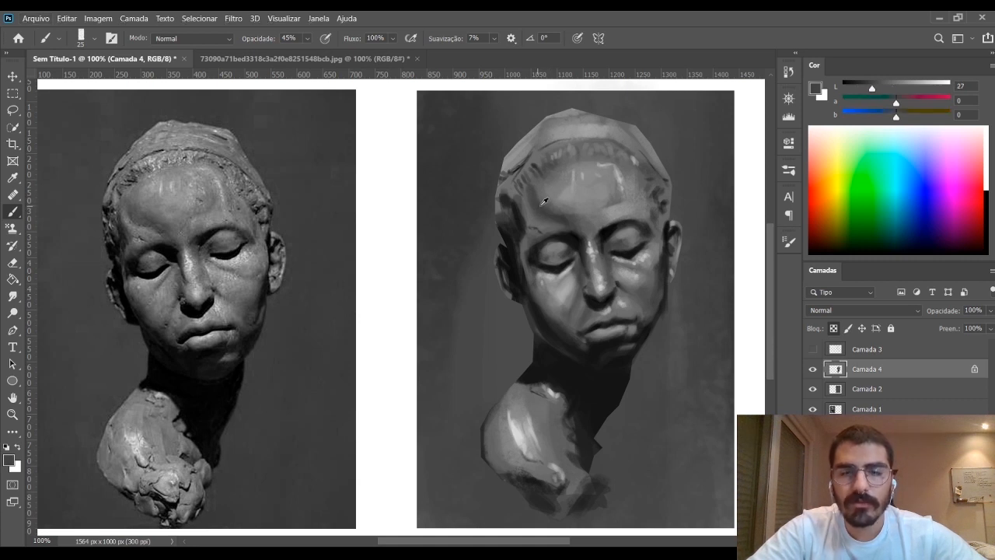
click(554, 277)
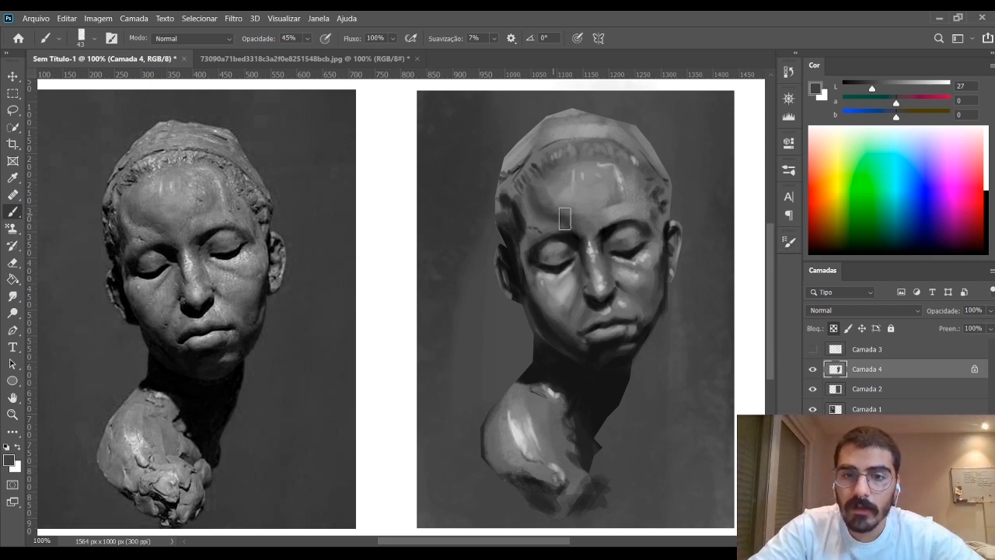
alt+click(540, 198)
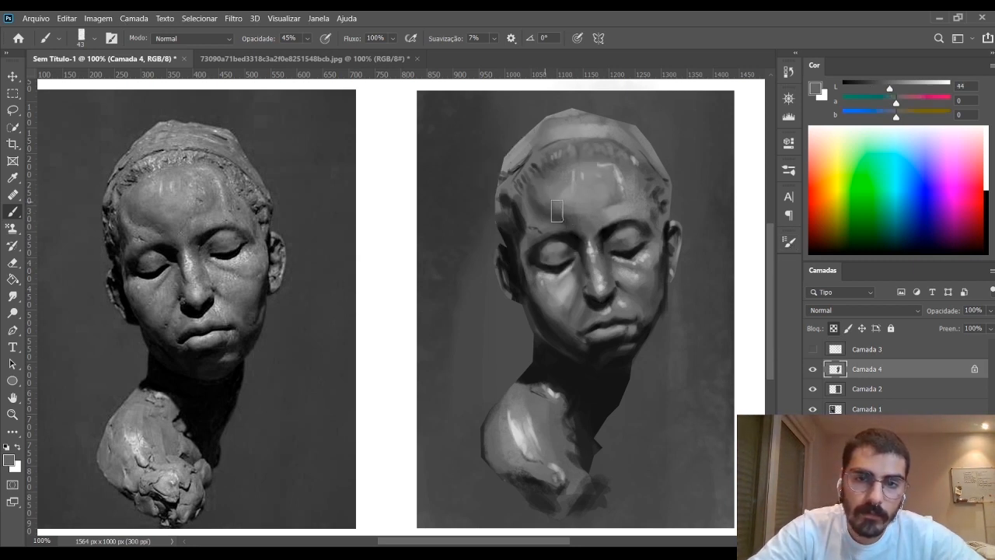
Rework the hair beside the left-hand temple with sampled lightness 45, 5 and 46 greys, reducing the brush to 17 px
alt+click(517, 210)
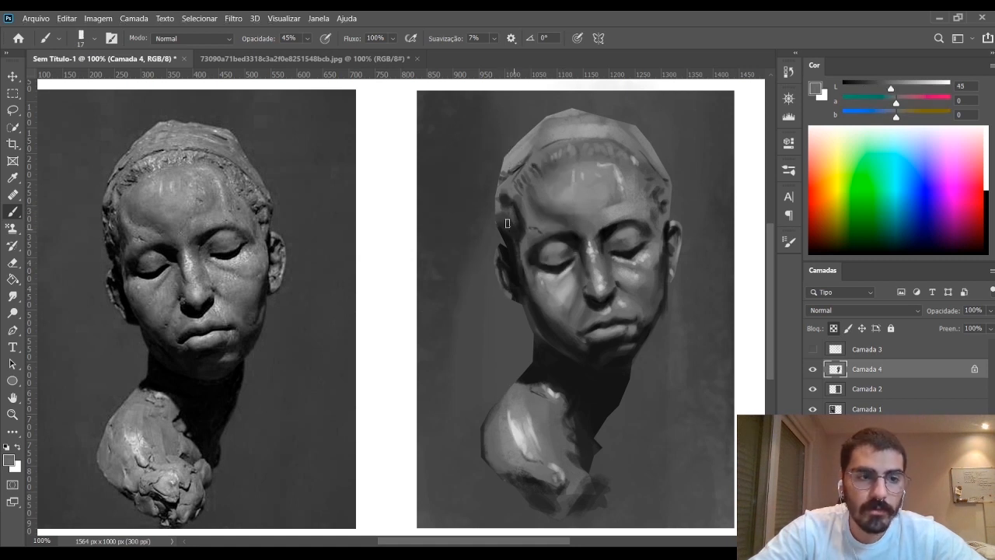
alt+click(506, 226)
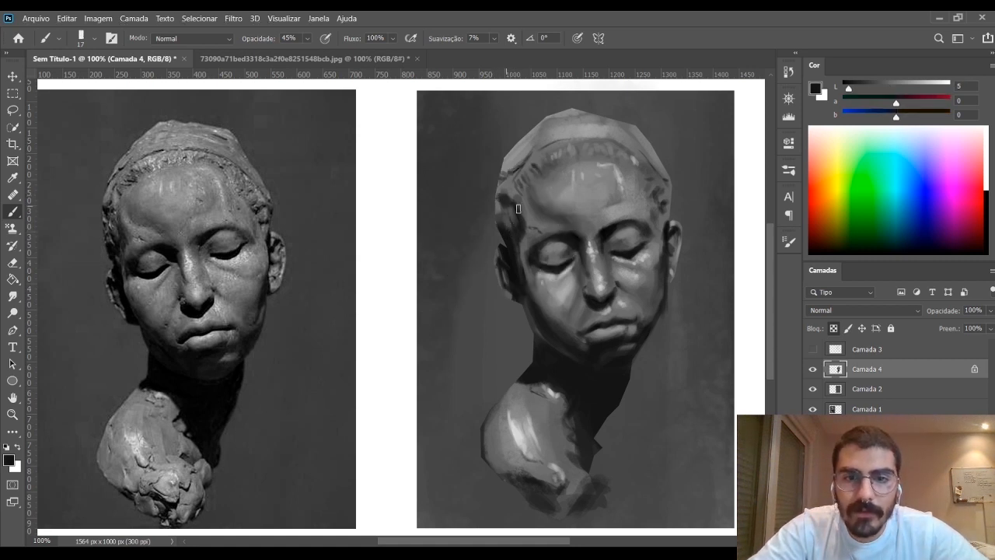
alt+click(504, 206)
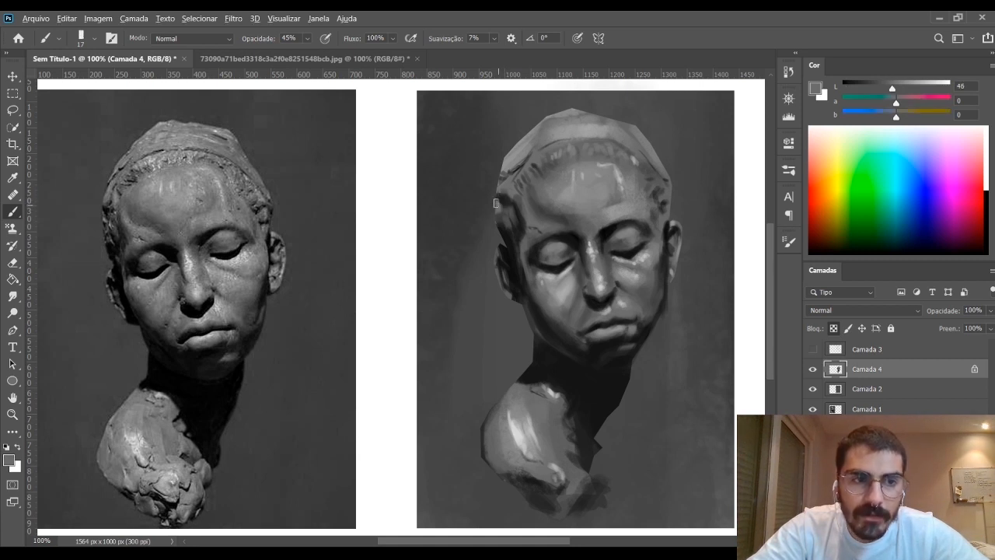
Unlock Camada 4's transparent pixels and sharpen the head covering's left-hand edge with sampled lightness 28, 11, 57 and 16 greys and a 4 px brush
alt+click(517, 168)
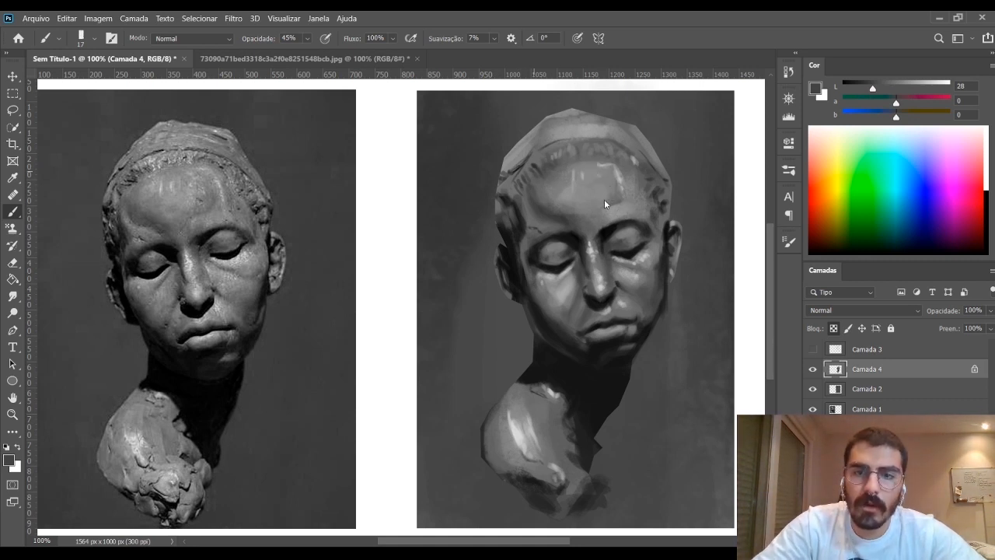
key(bracketleft)
key(bracketleft)
key(bracketleft)
key(bracketleft)
key(bracketleft)
key(bracketleft)
key(bracketleft)
key(bracketleft)
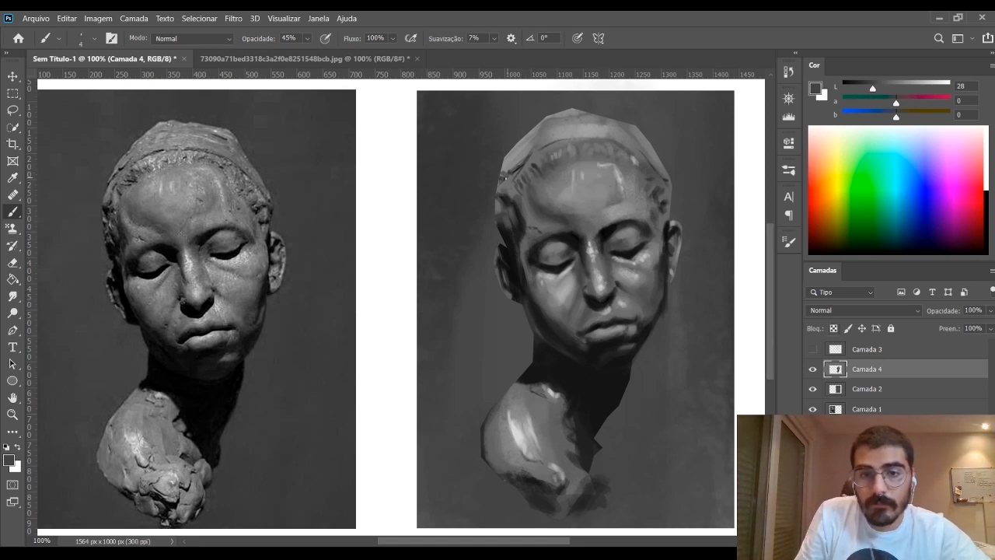
alt+click(520, 165)
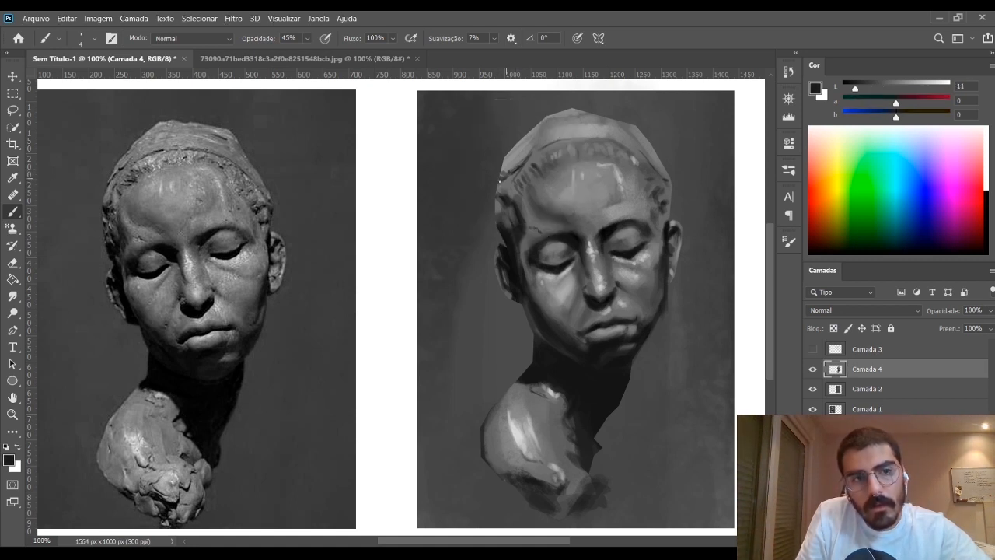
alt+click(500, 178)
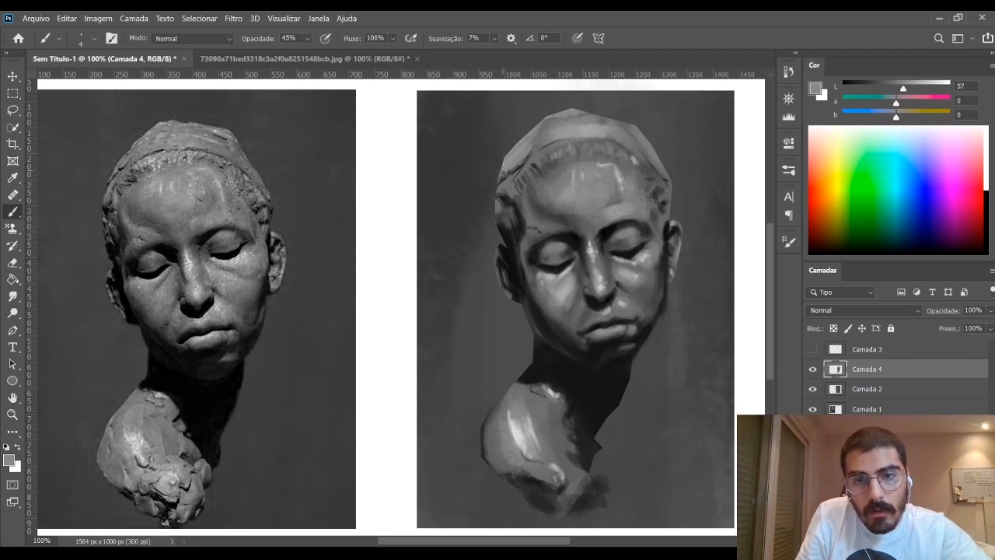
alt+click(505, 175)
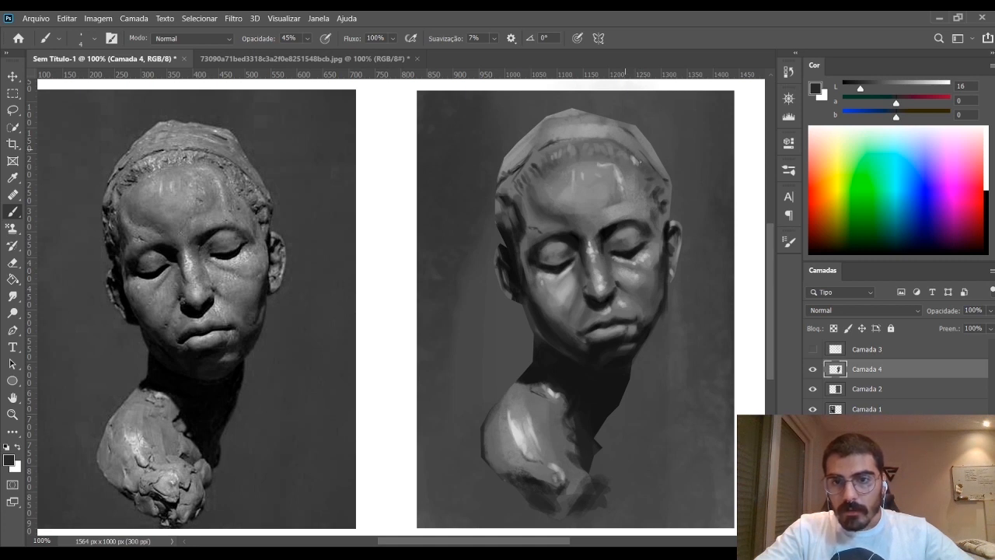
Highlight the lips with a lightness 88 grey, varying the brush between 7 px and 22 px
drag(840, 99, 849, 98)
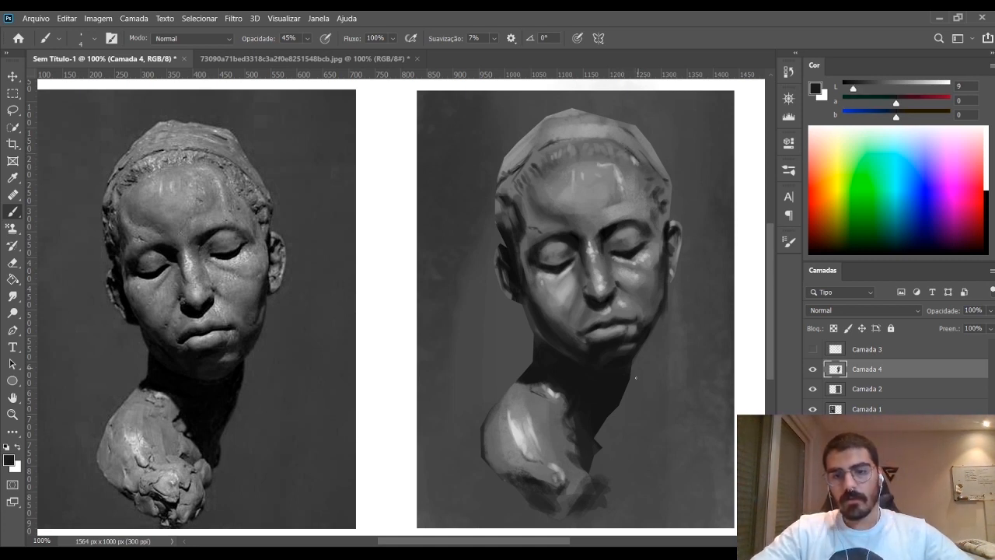
click(719, 375)
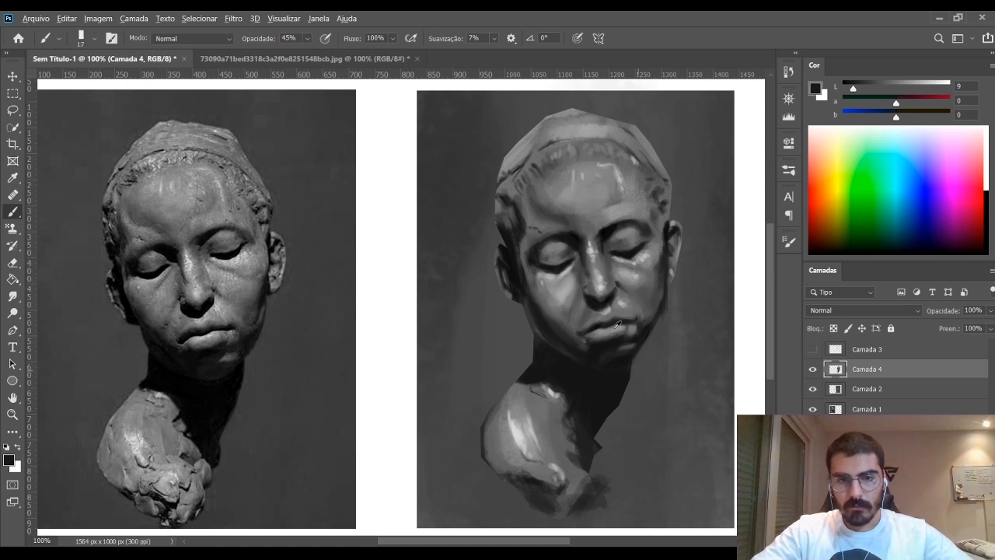
alt+click(618, 325)
click(938, 86)
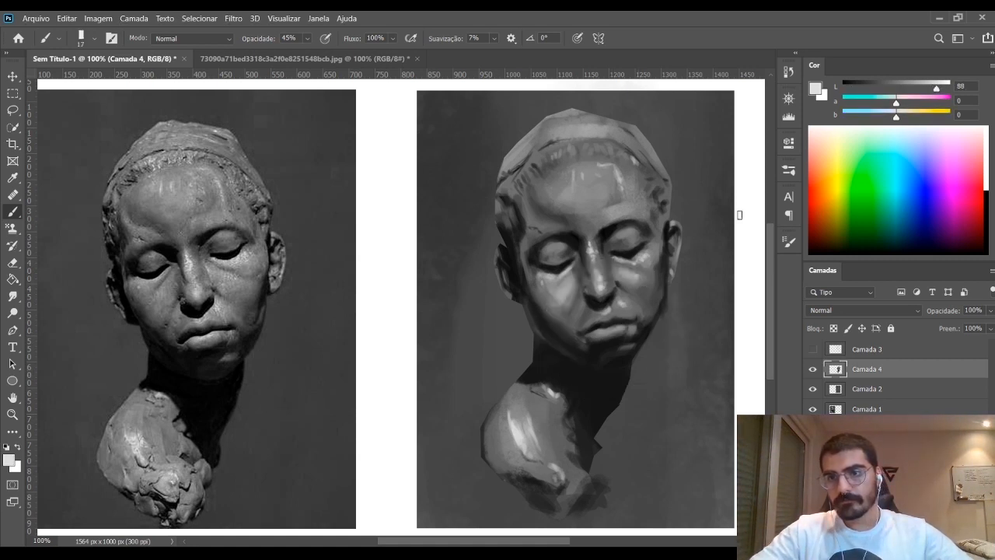
key(bracketleft)
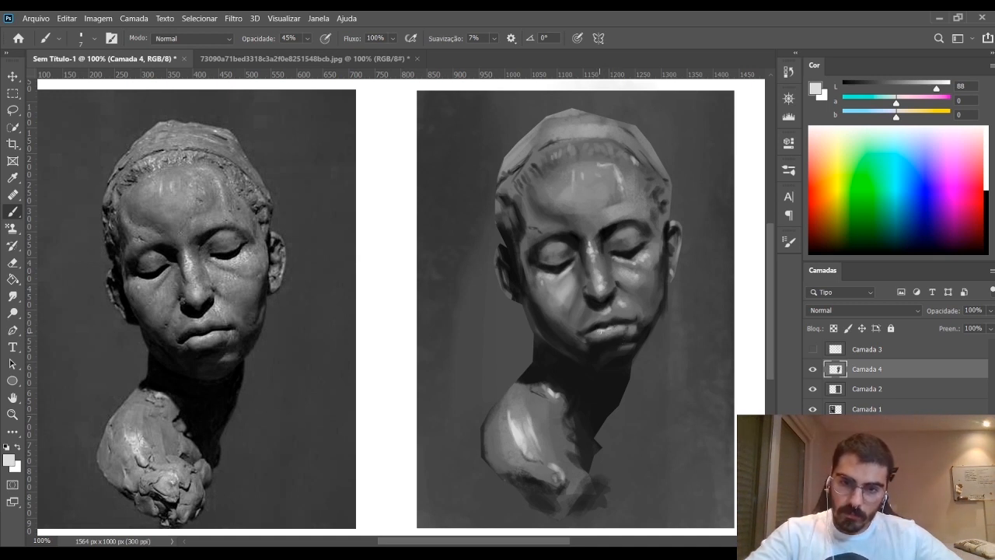
key(bracketright)
key(bracketright)
key(bracketright)
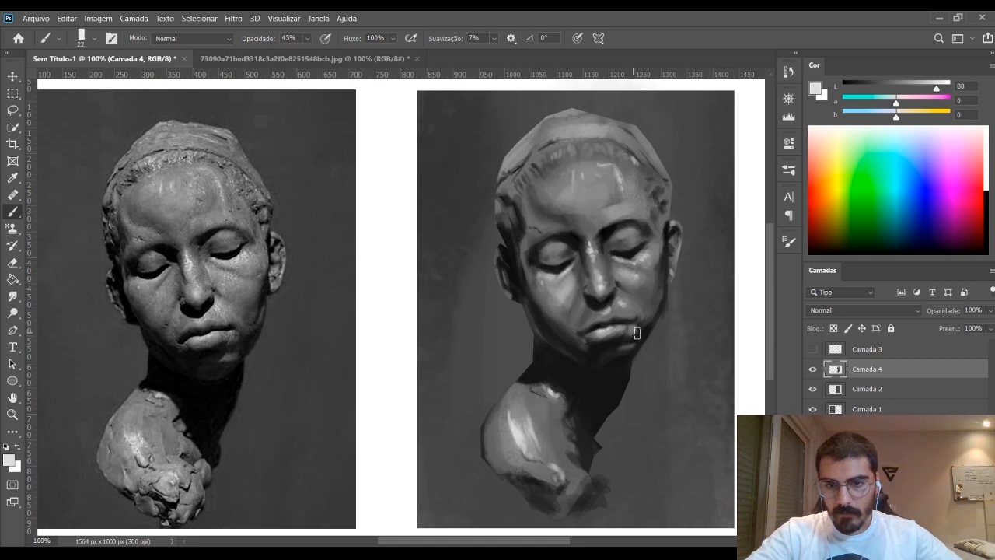
key(bracketleft)
key(bracketleft)
key(bracketleft)
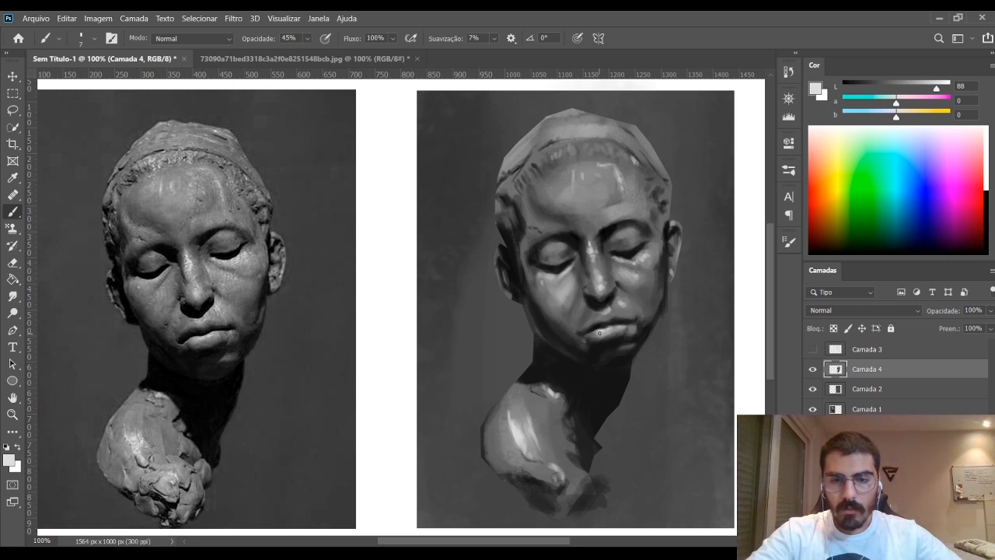
Refine the lips' outline and mouth corners with sampled lightness 14, 18, 45, 12 and 39 greys and a 14 px brush
key(bracketright)
alt+click(599, 336)
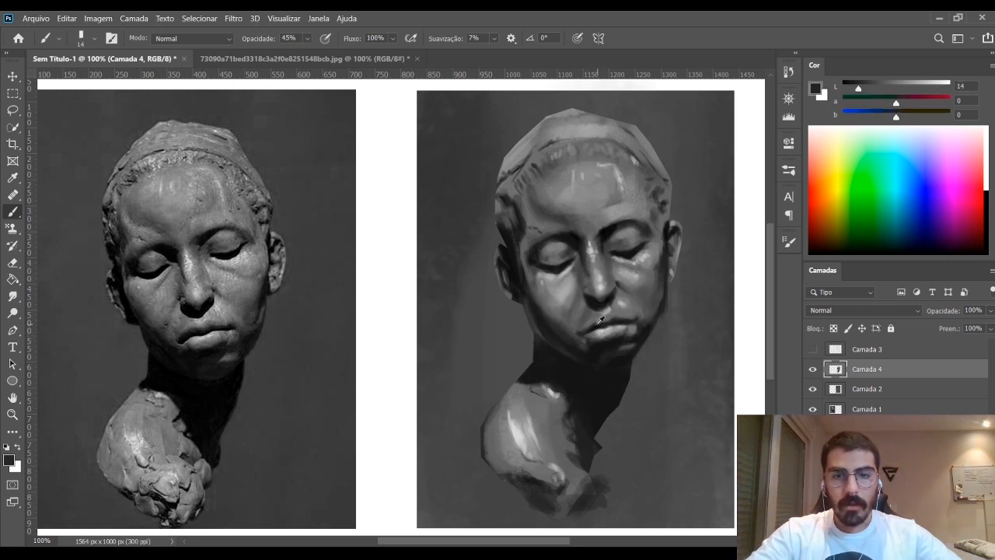
alt+click(600, 319)
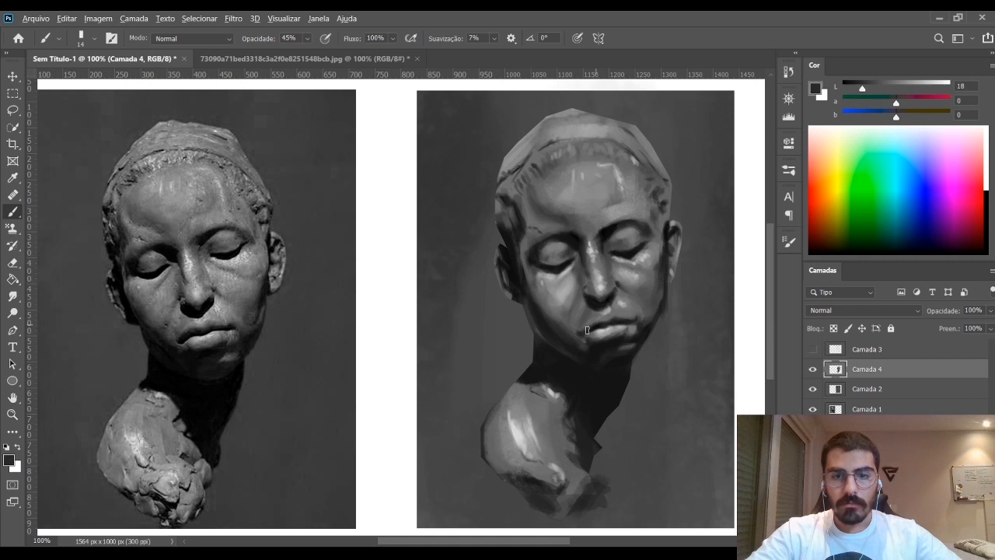
alt+click(634, 312)
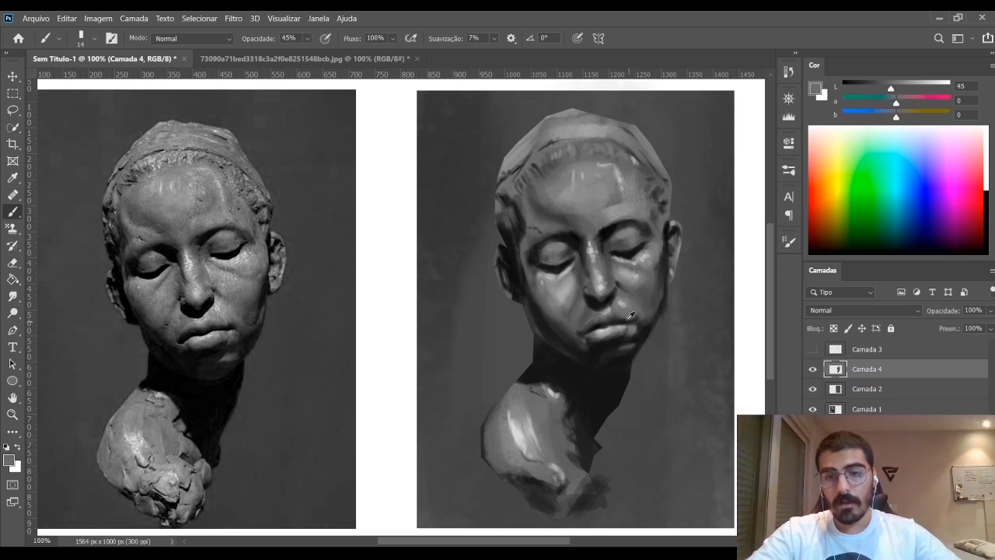
alt+click(626, 317)
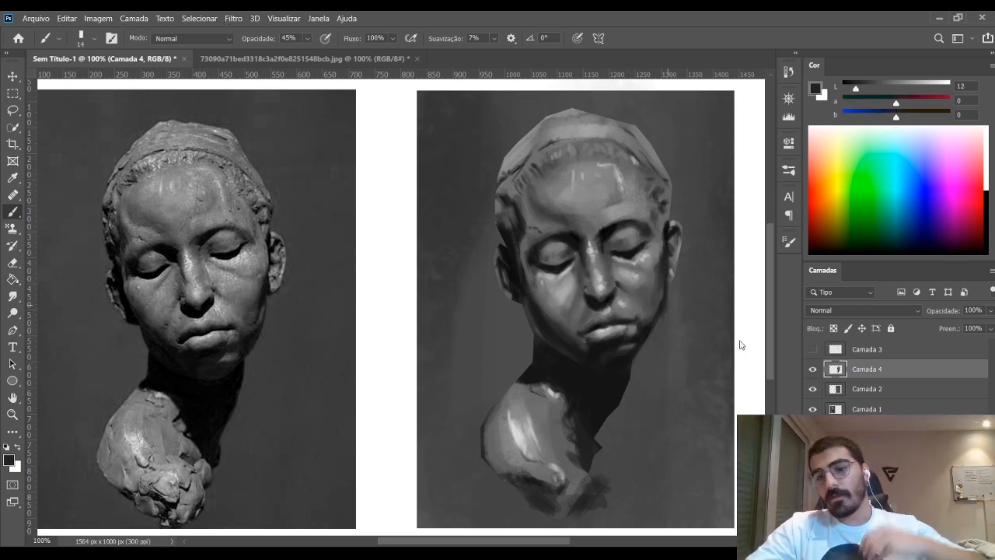
alt+click(642, 316)
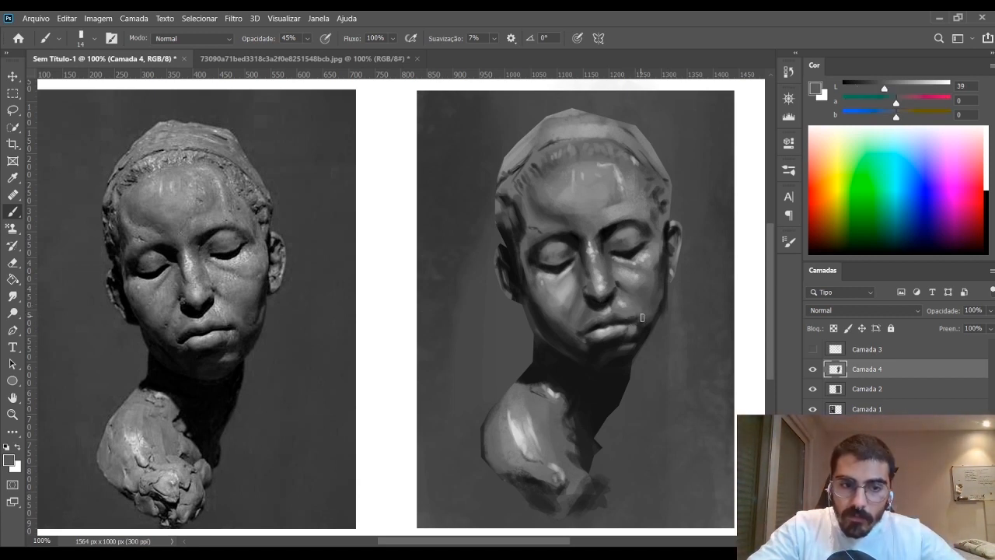
alt+click(632, 318)
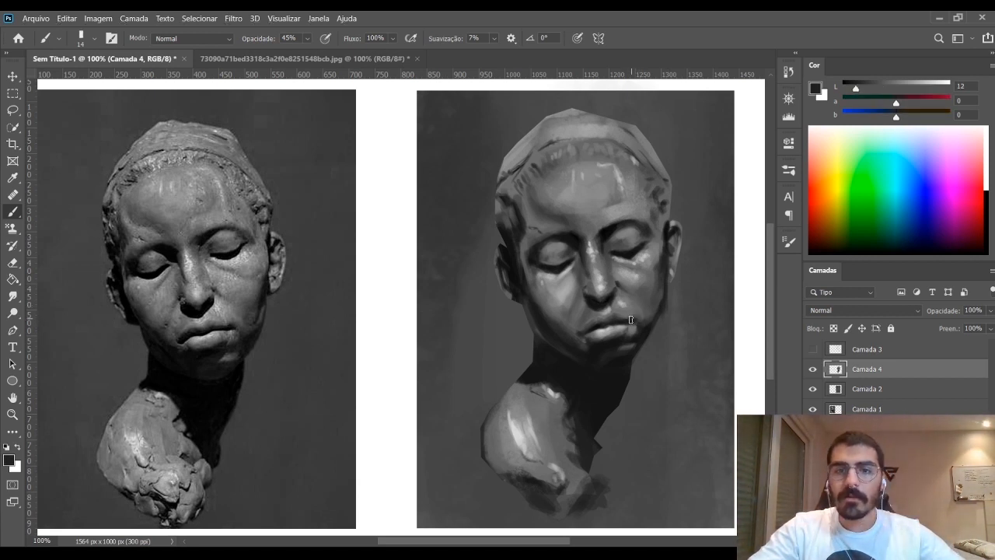
Rework the right-hand eyelids with sampled lightness 57, 6 and 30 greys, enlarging the brush from 14 px to 29 px
scroll(531, 250, down, 1)
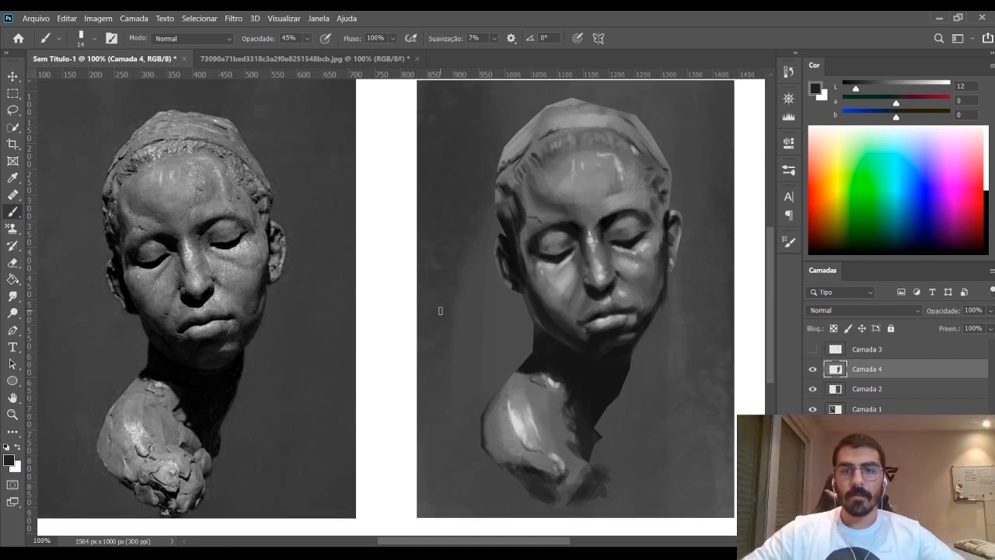
alt+click(638, 238)
alt+click(636, 237)
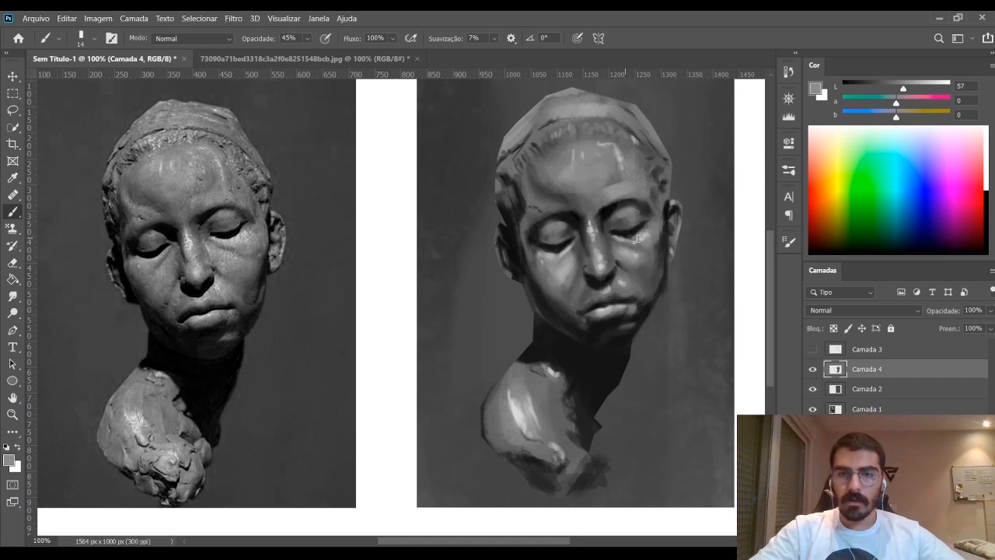
alt+click(630, 232)
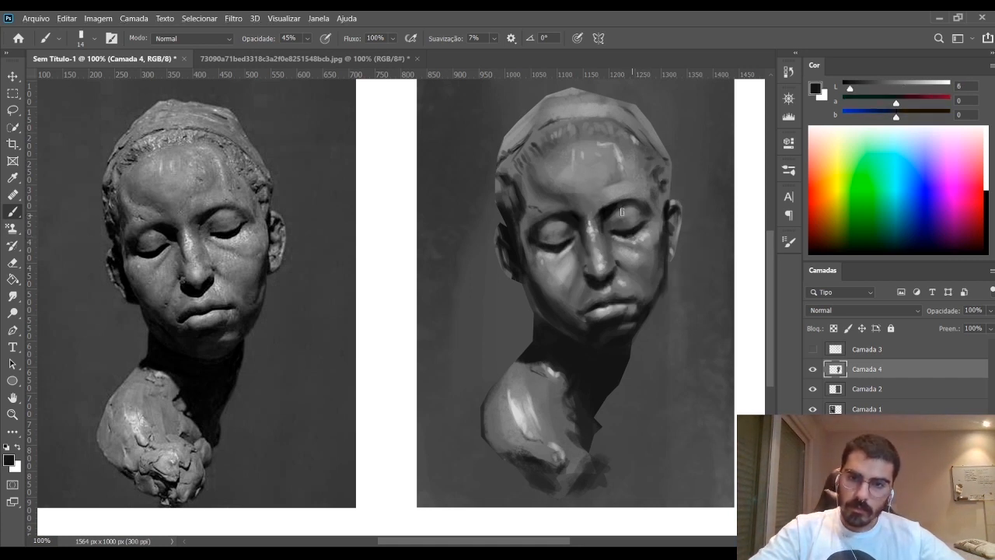
alt+click(626, 222)
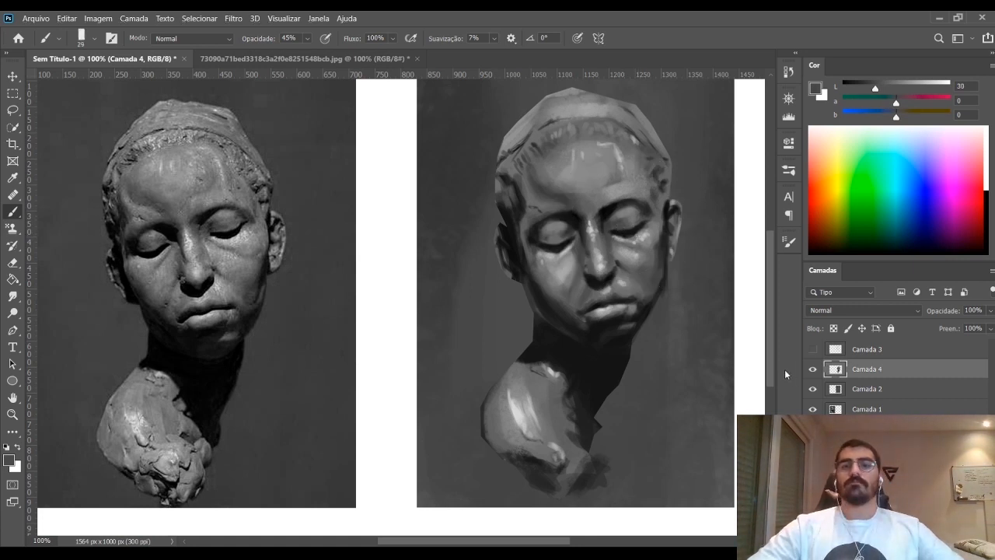
Compare the whole painted study with the reference photo at 25% magnification
key(ctrl+minus)
key(ctrl+minus)
key(ctrl+minus)
key(ctrl+minus)
key(ctrl+minus)
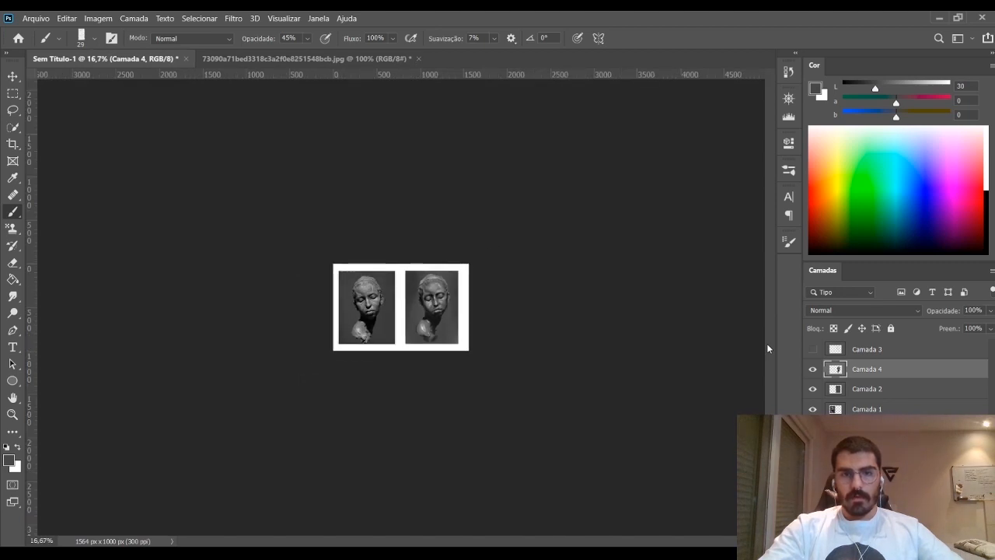
key(ctrl+plus)
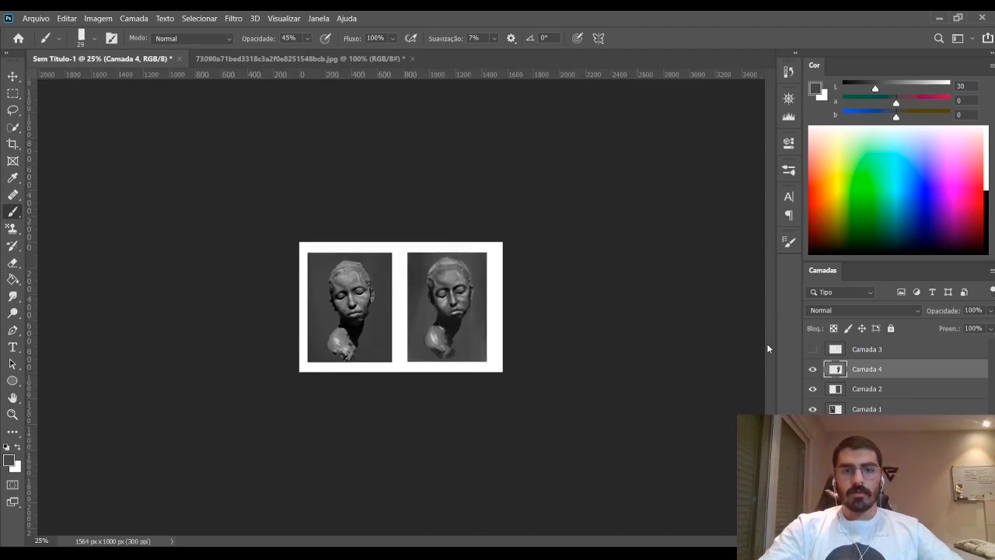
Compare the painted head with the reference photo at 100% magnification and sample a grey from the forehead
key(ctrl+plus)
key(ctrl+plus)
key(ctrl+plus)
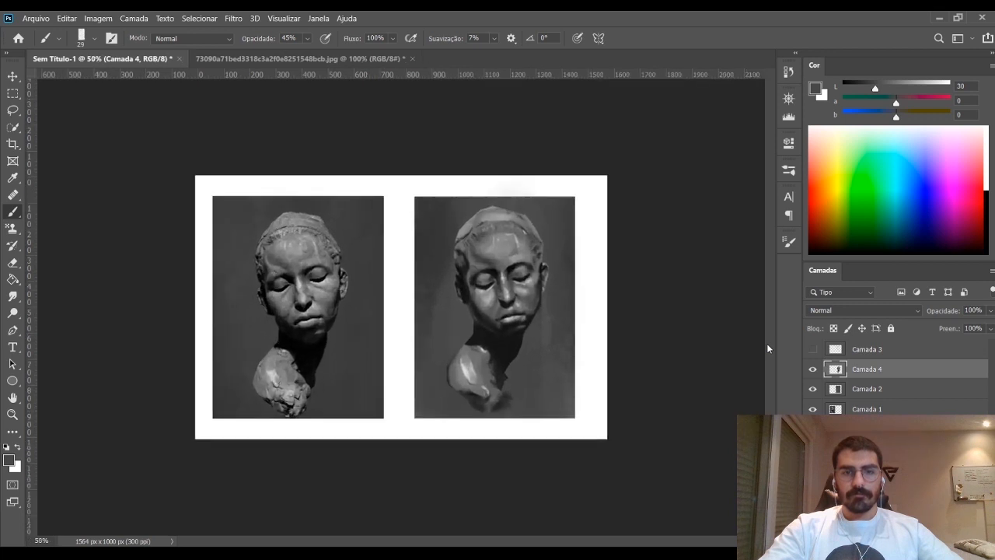
key(ctrl+plus)
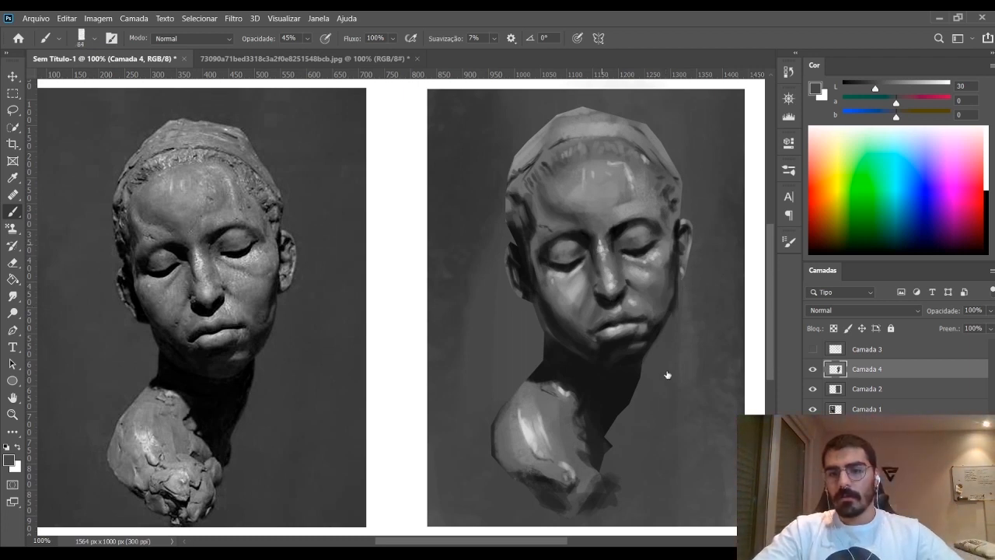
alt+click(622, 187)
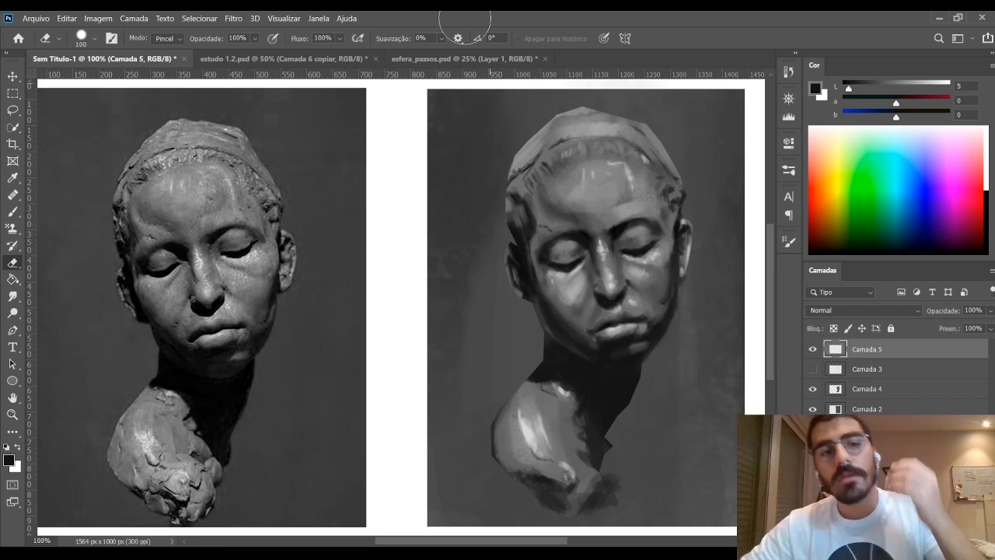
Open estudo 1.2.psd and examine the wooden sphere with the rubber donut layer hidden and shown
click(330, 59)
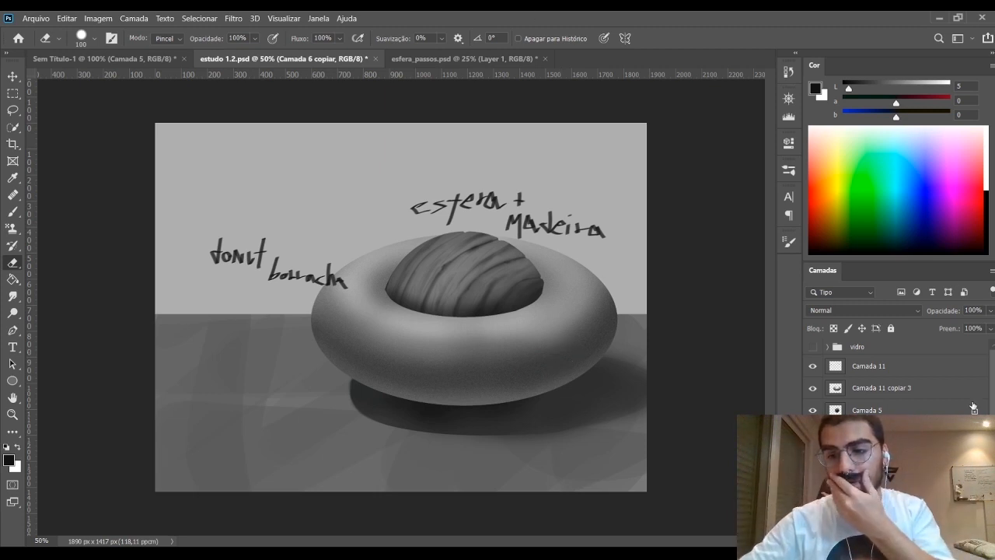
click(812, 387)
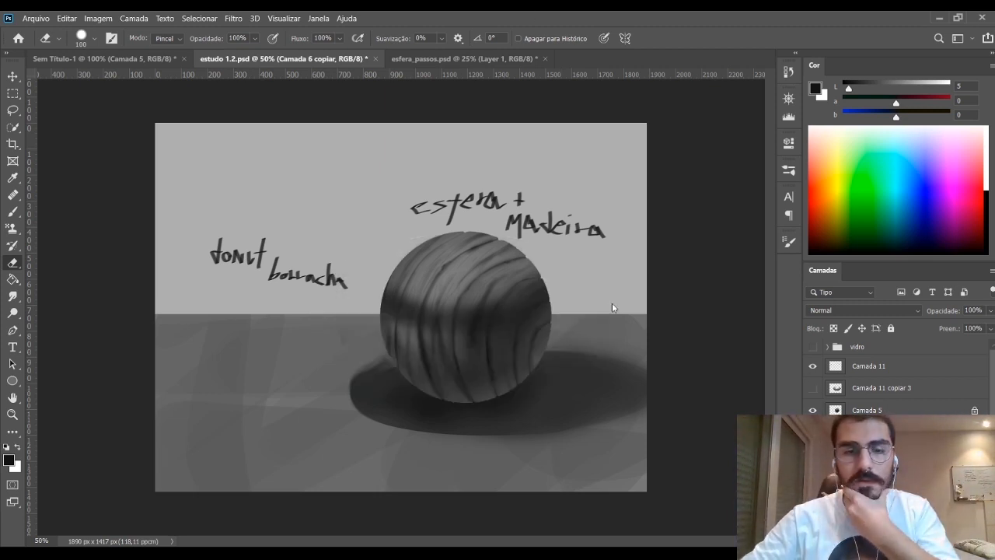
click(812, 410)
click(812, 409)
click(812, 366)
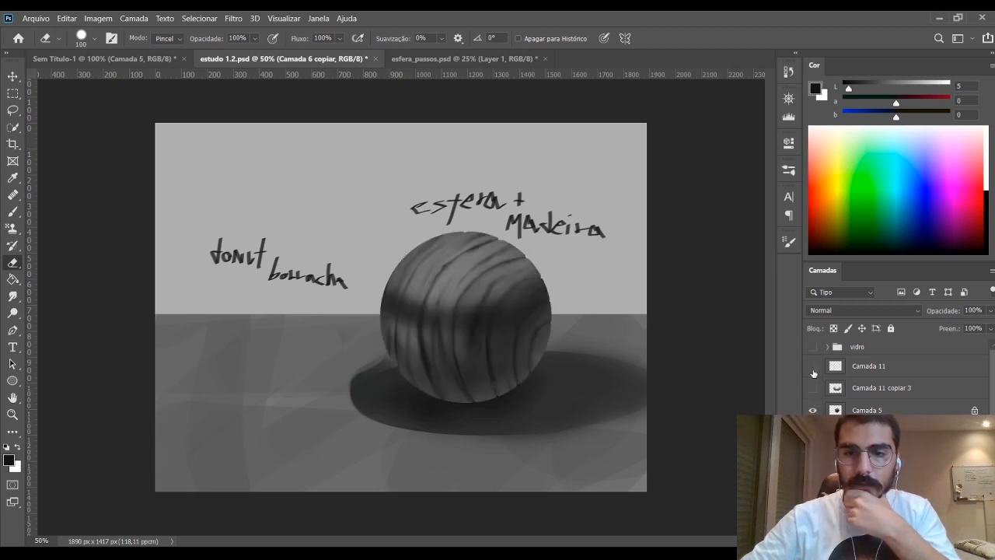
click(813, 367)
click(812, 388)
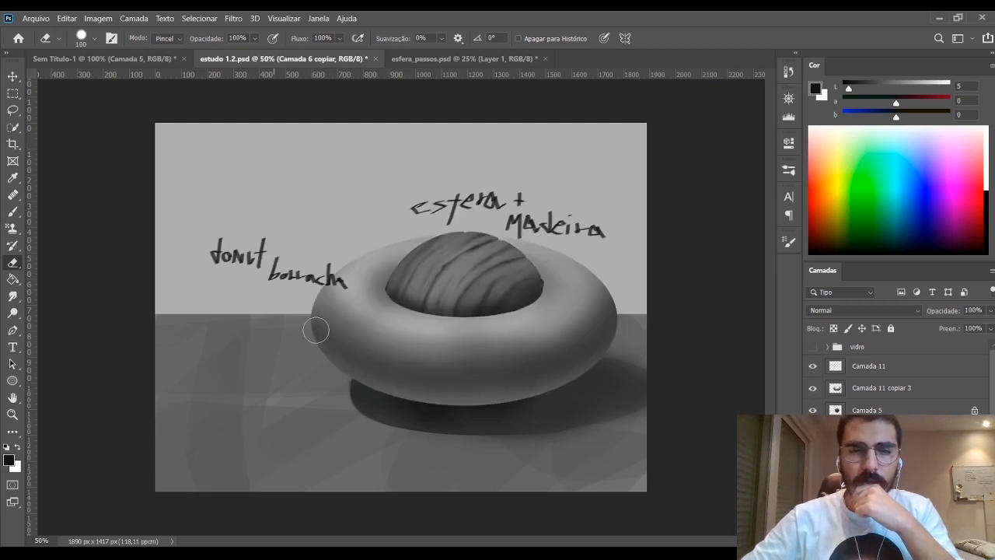
click(812, 387)
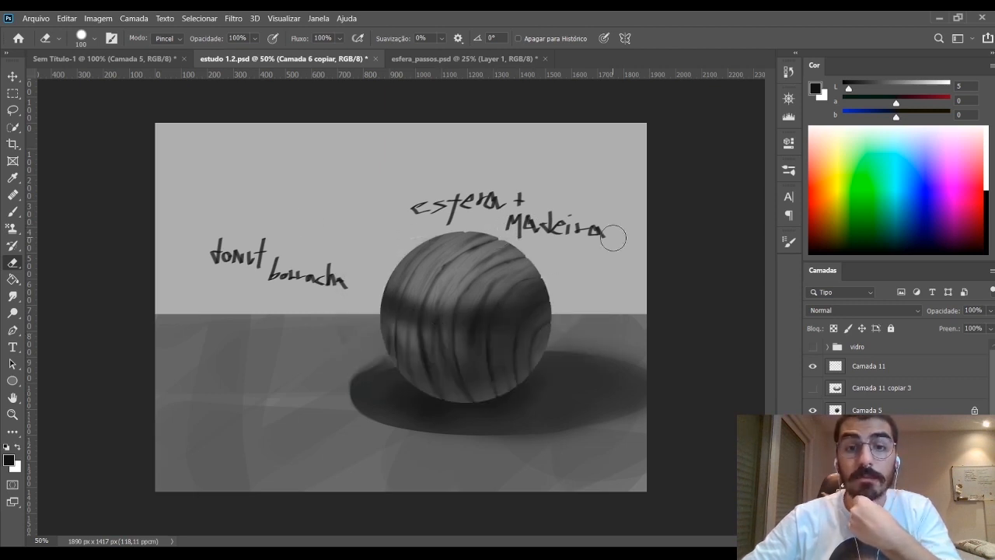
click(812, 387)
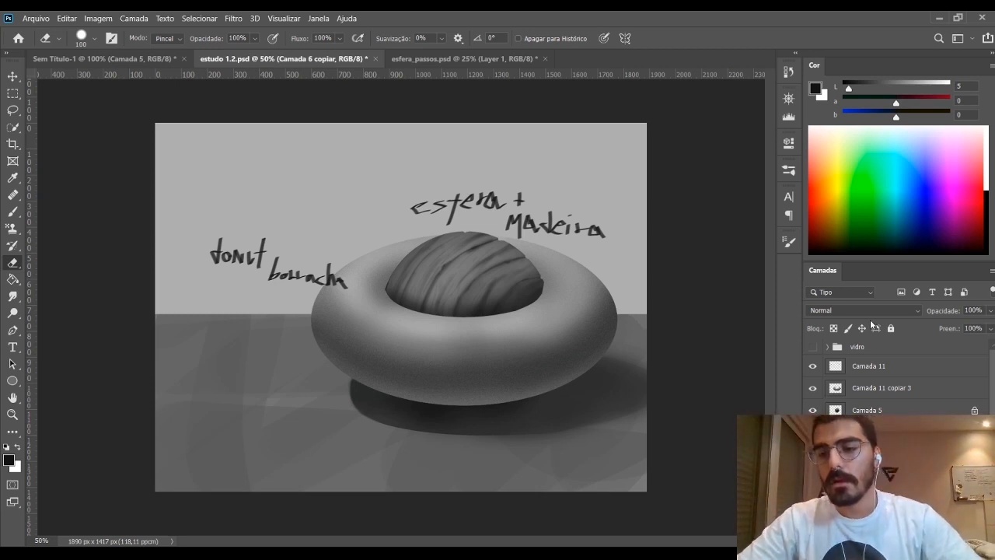
Add a new layer above Camada 11 in estudo 1.2.psd and activate the Brush tool
click(884, 363)
key(ctrl+shift+alt+n)
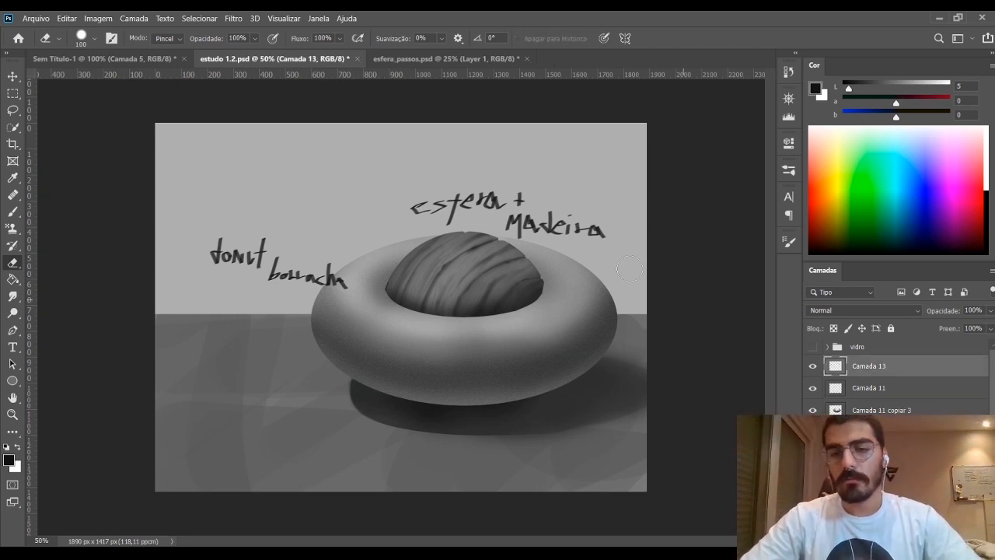
key(b)
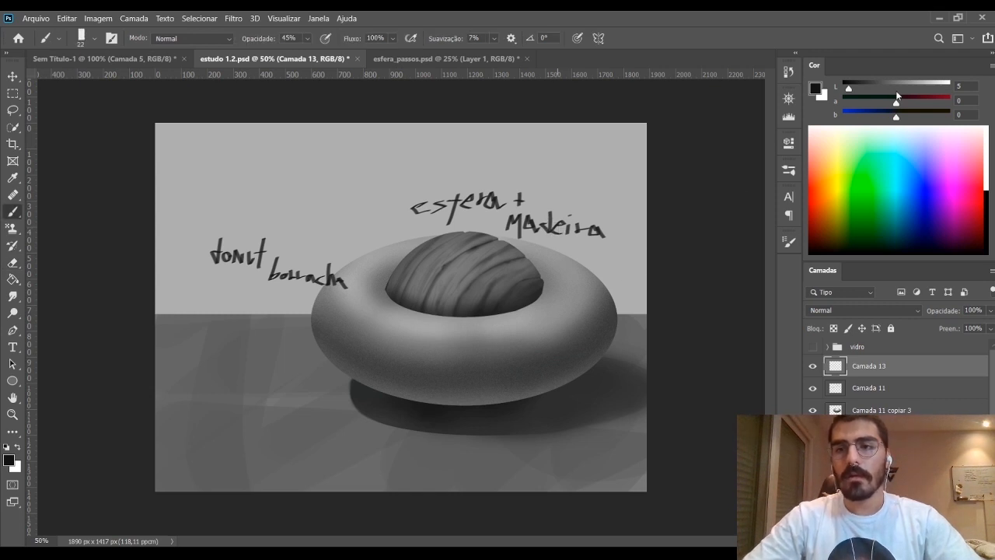
Sketch an arrow pointing down at the wooden sphere with a lightness 47 grey and 22 px brush, and undo it
click(894, 89)
key(bracketleft)
key(bracketleft)
key(bracketleft)
key(bracketleft)
mouse_move(352, 129)
mouse_down()
mouse_move(386, 215)
mouse_move(393, 191)
mouse_up()
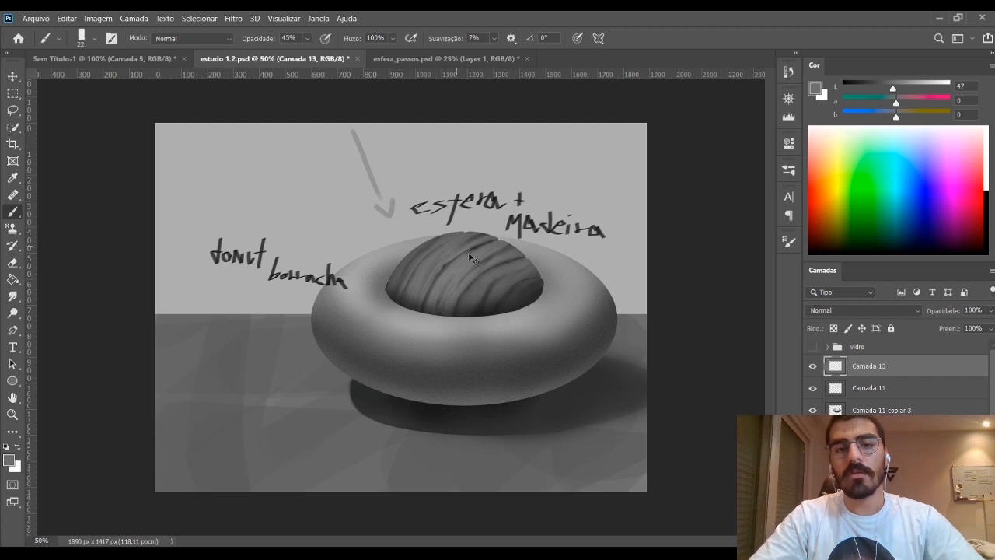
key(ctrl+z)
key(ctrl+z)
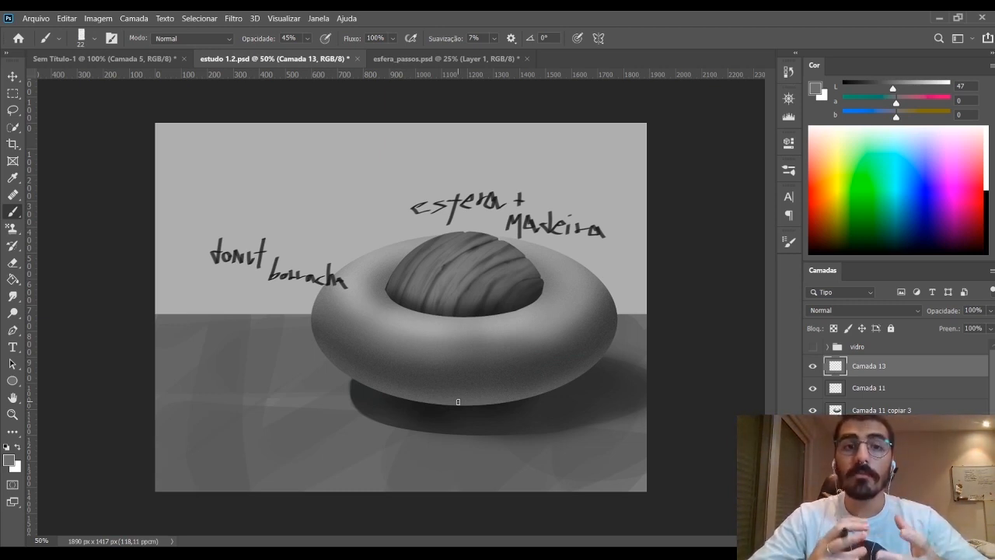
Examine the shaded sphere in esfera_passos.psd and the donut study, and return to the sculpted head study
click(410, 60)
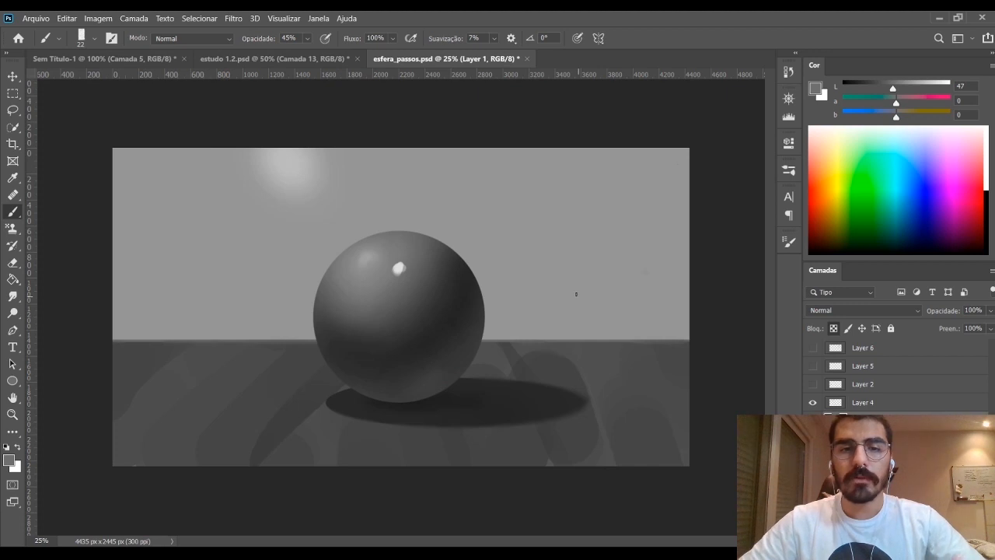
click(305, 60)
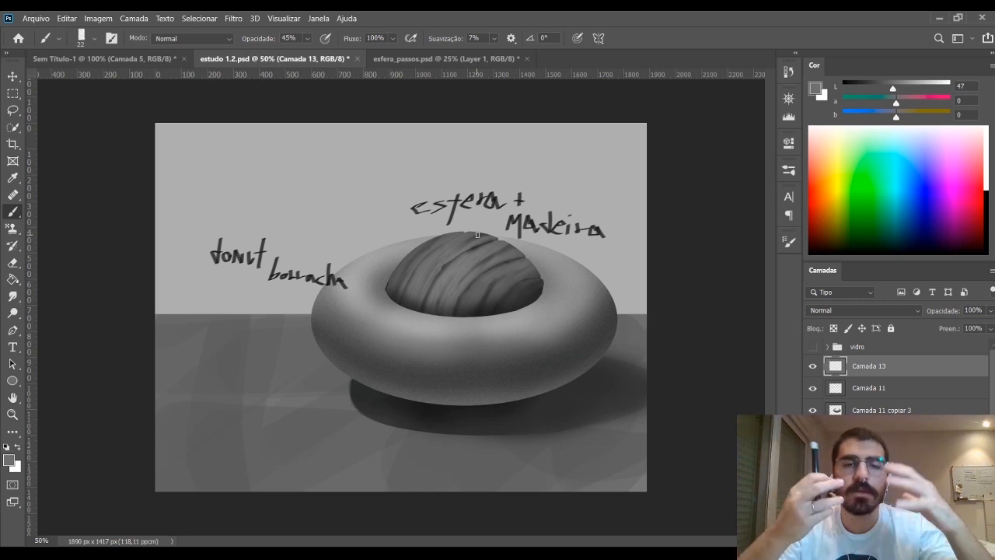
click(145, 60)
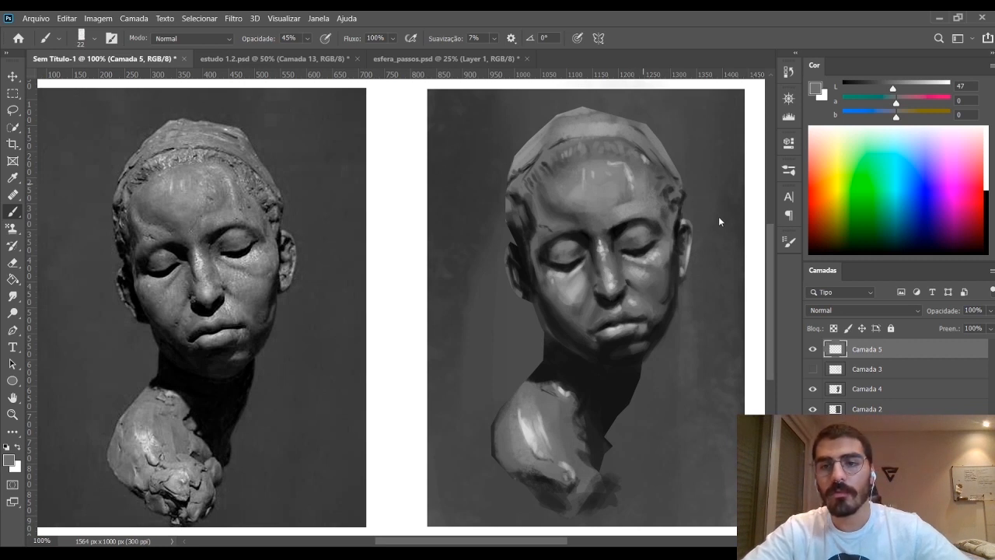
Trace the head covering's lower edge above the forehead on Camada 5 with a lightness 6 grey and an 8 px brush
key(bracketleft)
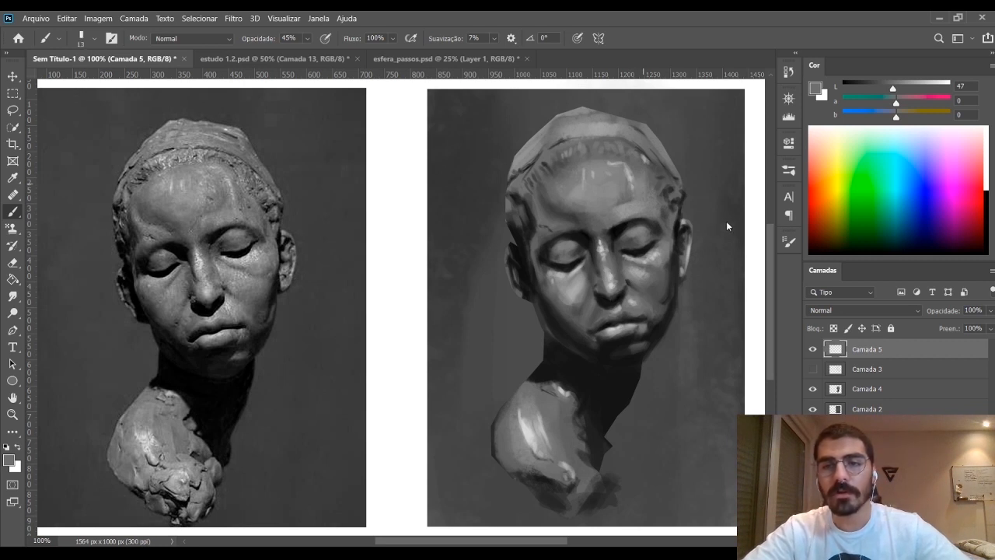
click(853, 89)
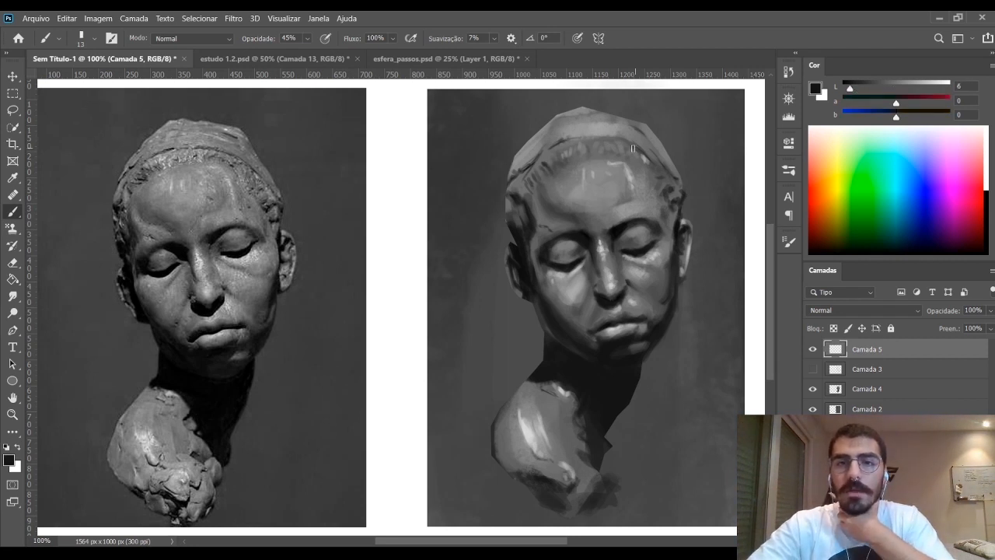
key(bracketleft)
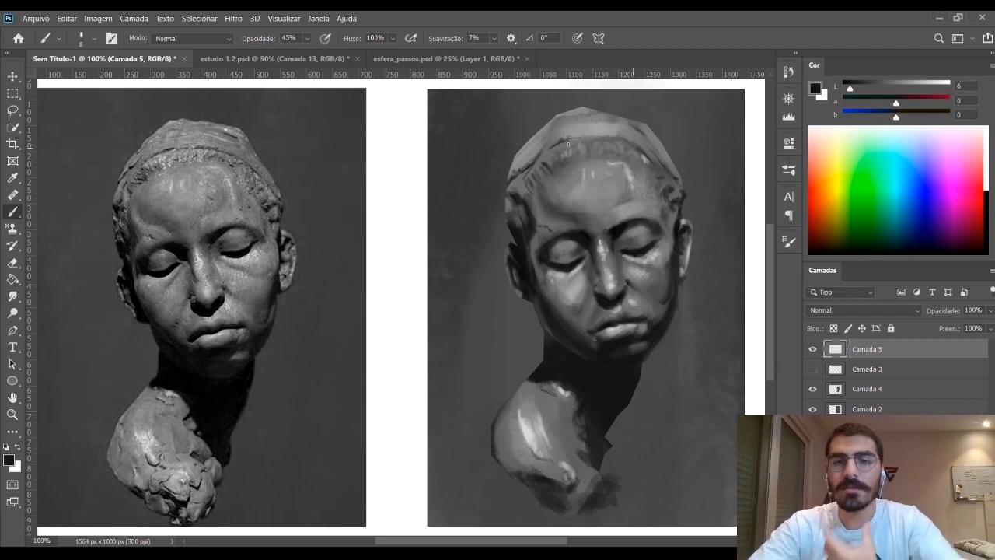
mouse_move(562, 145)
mouse_down()
mouse_move(594, 137)
mouse_move(663, 164)
mouse_move(604, 140)
mouse_move(643, 154)
mouse_up()
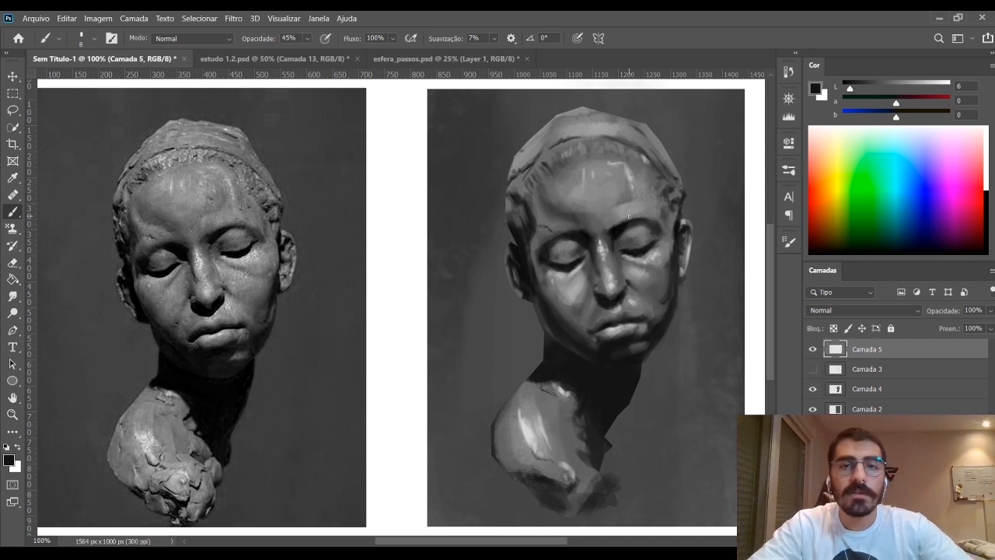
Compare the sculpted head study with the donut and wooden sphere study in estudo 1.2.psd
click(243, 61)
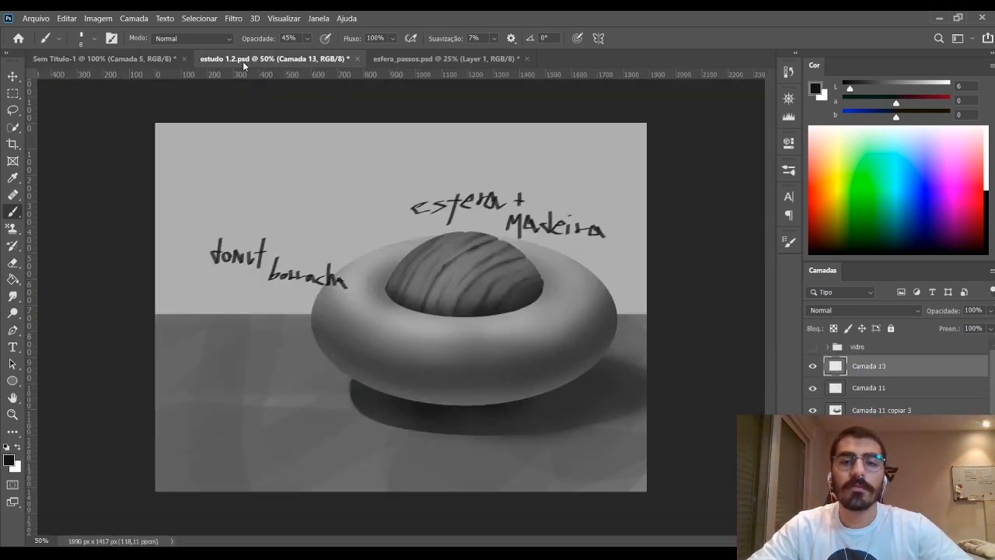
click(117, 58)
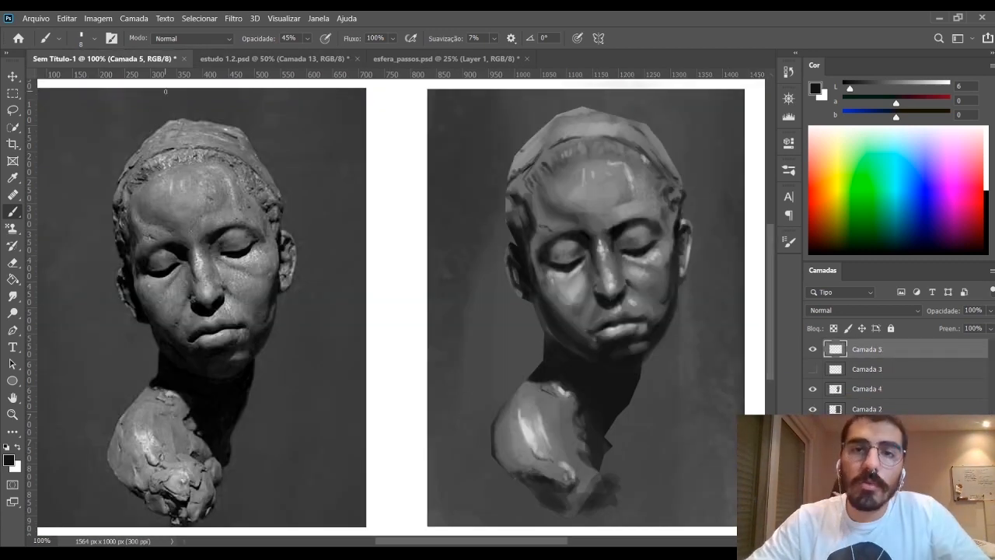